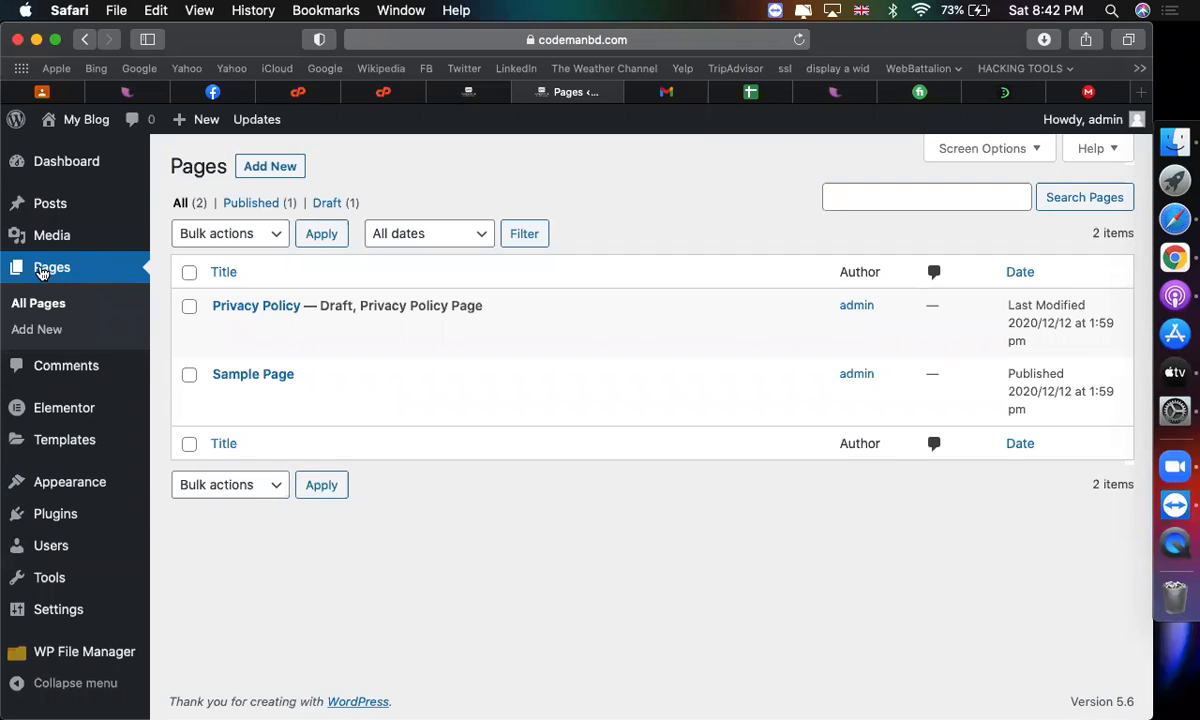
Create a new page titled "Home" and publish it
click(42, 270)
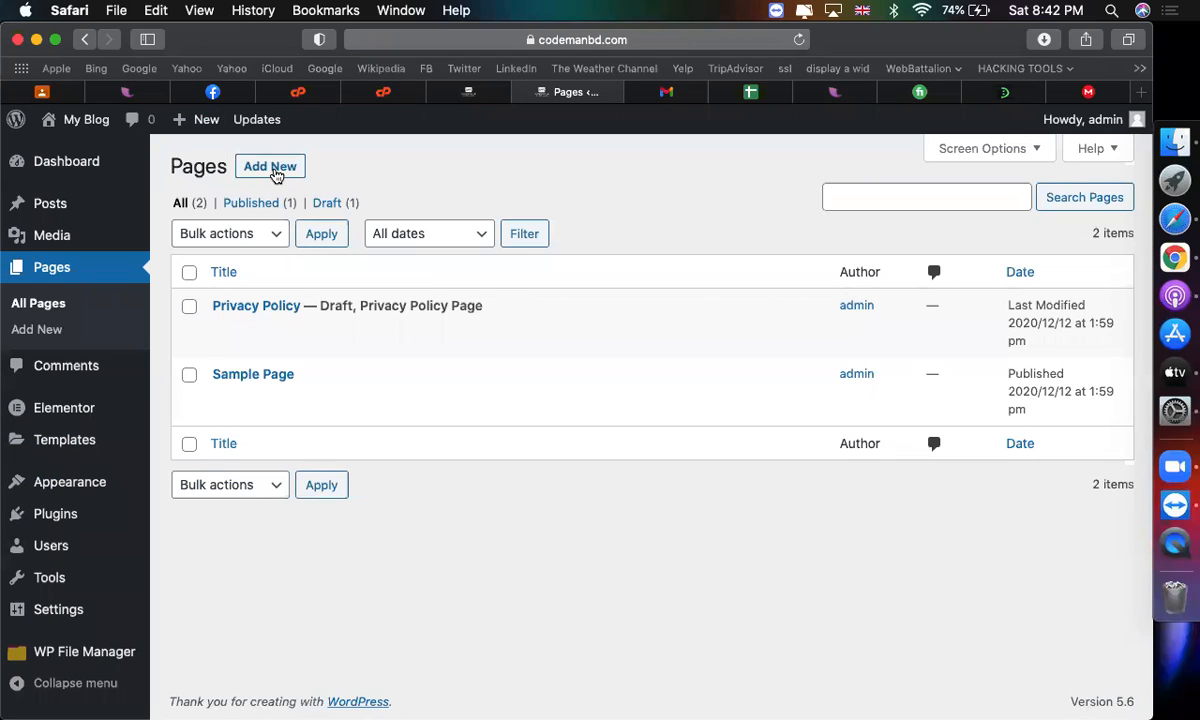
click(270, 167)
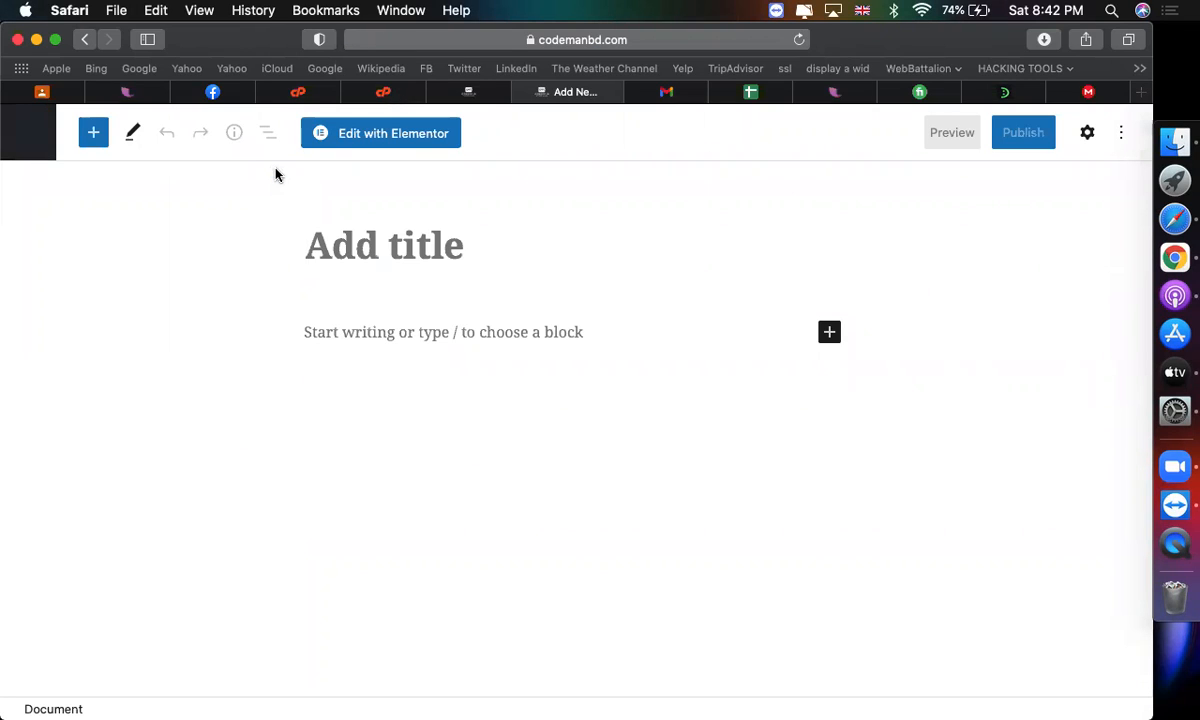
text(D)
key(BackSpace)
text(Home)
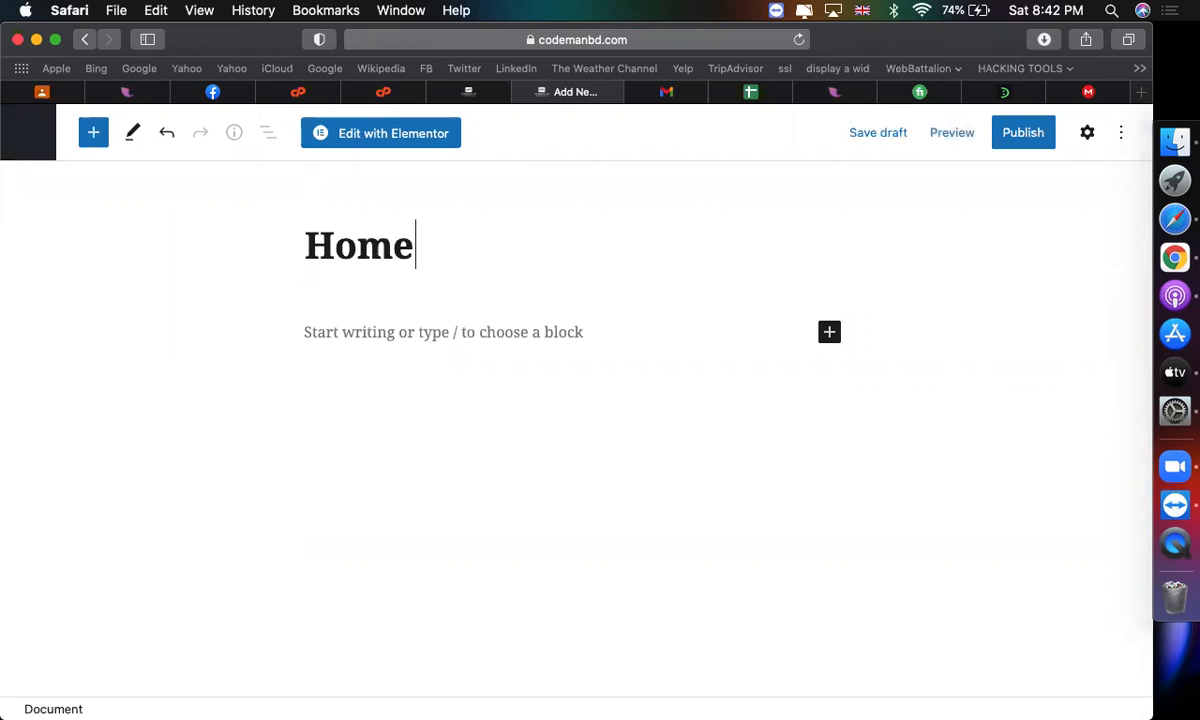
click(1037, 146)
click(918, 140)
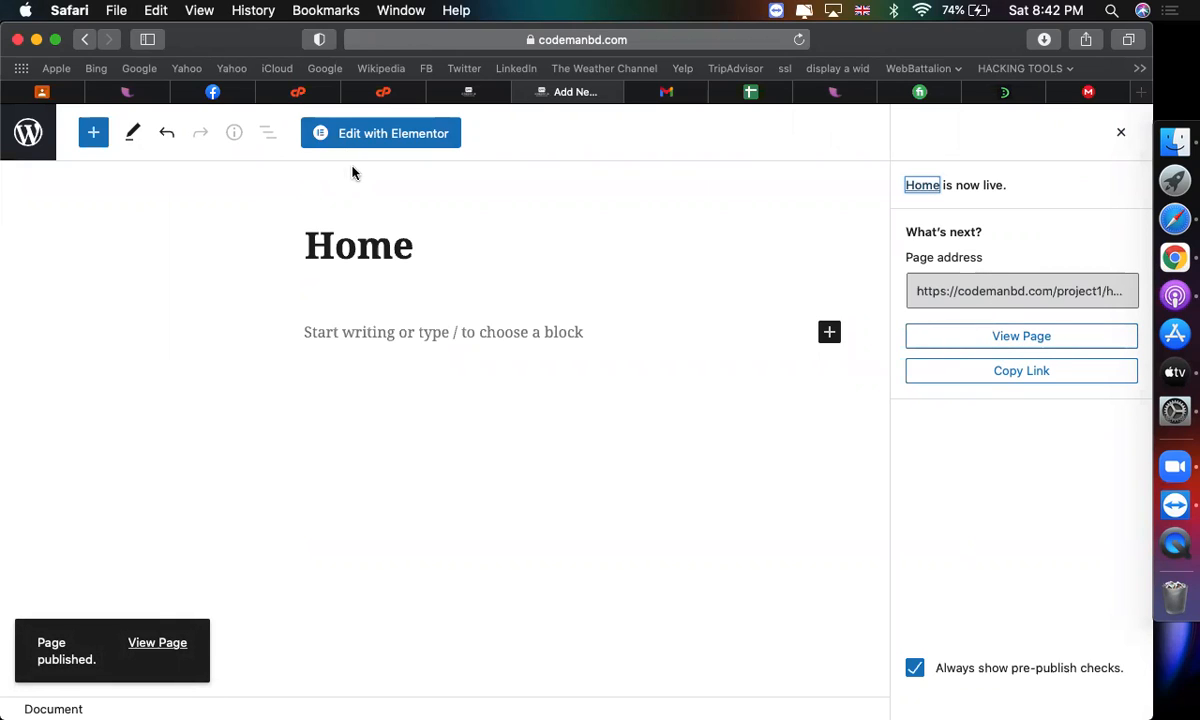
View the published Home page on the live site and return to its editor
click(963, 335)
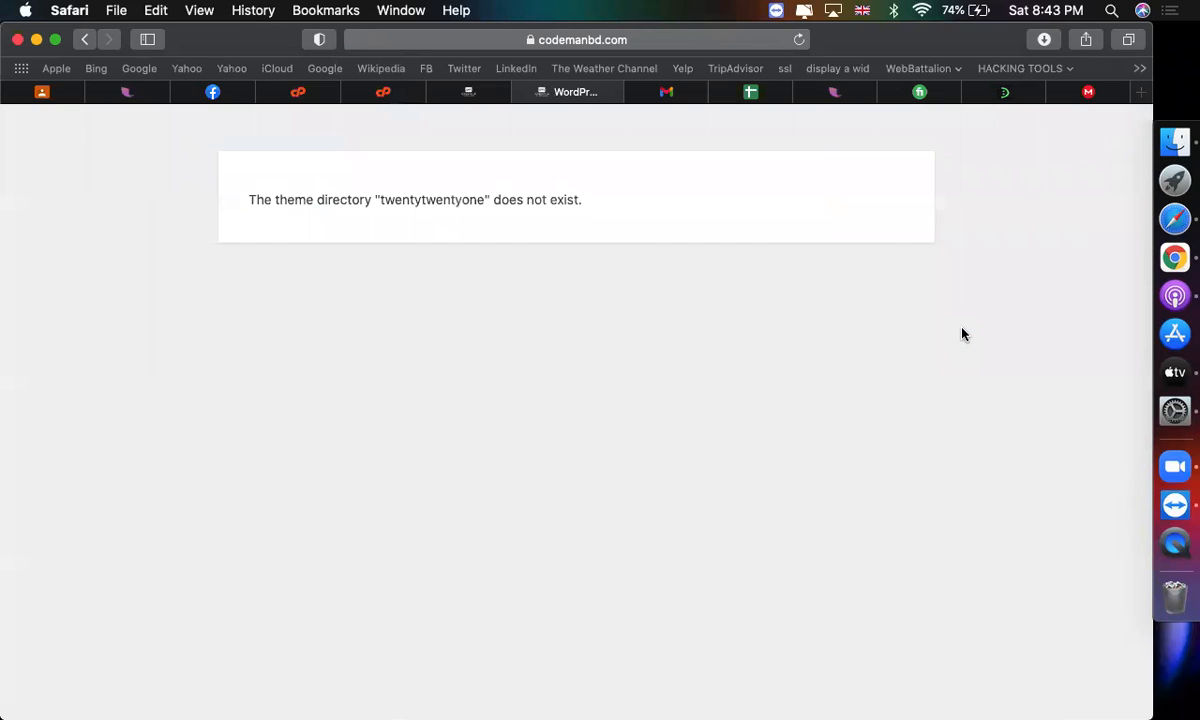
click(85, 39)
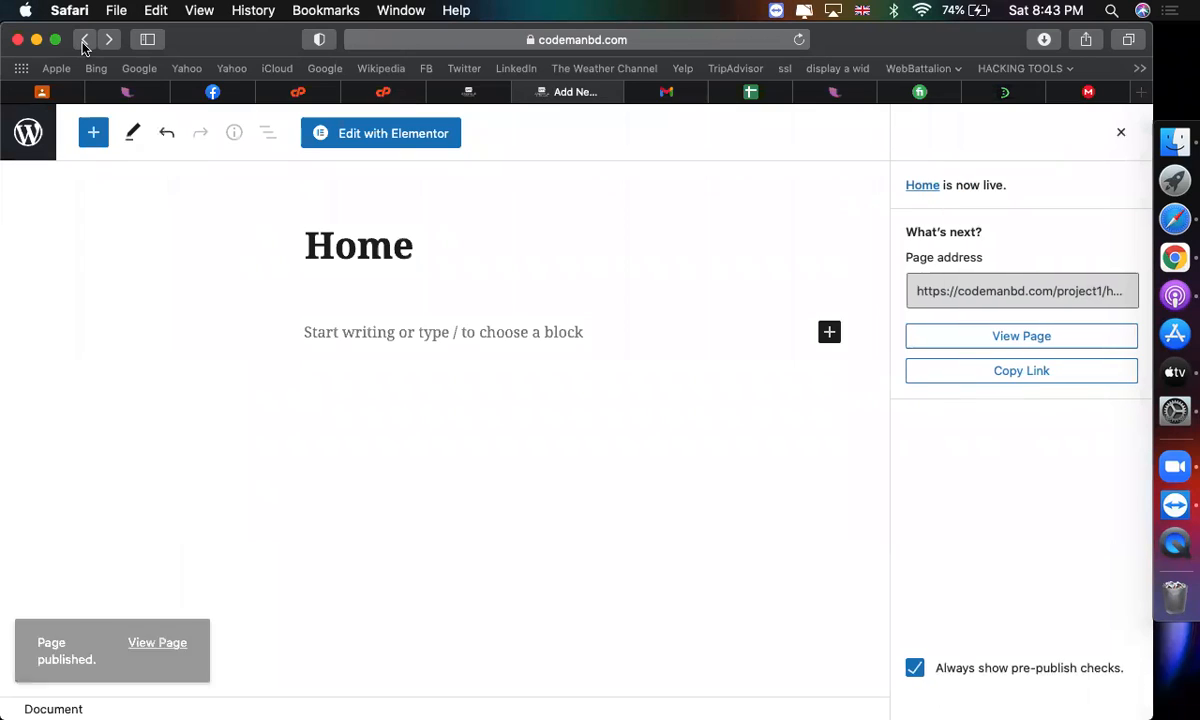
click(1062, 345)
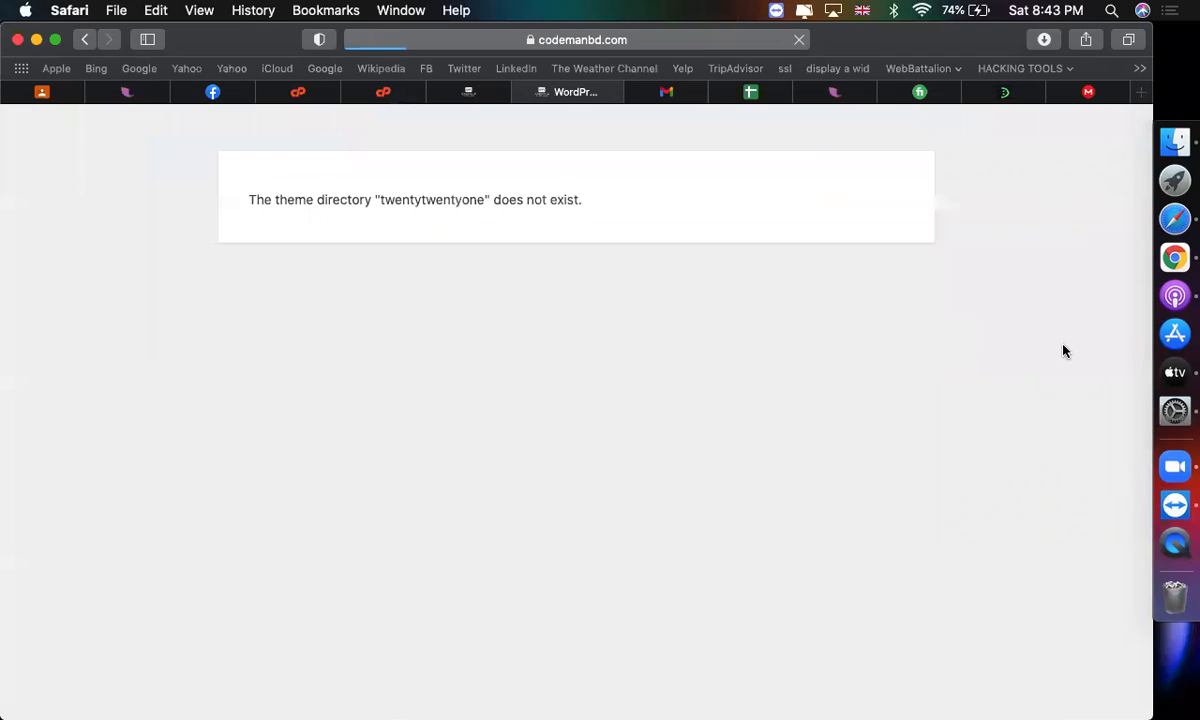
click(82, 42)
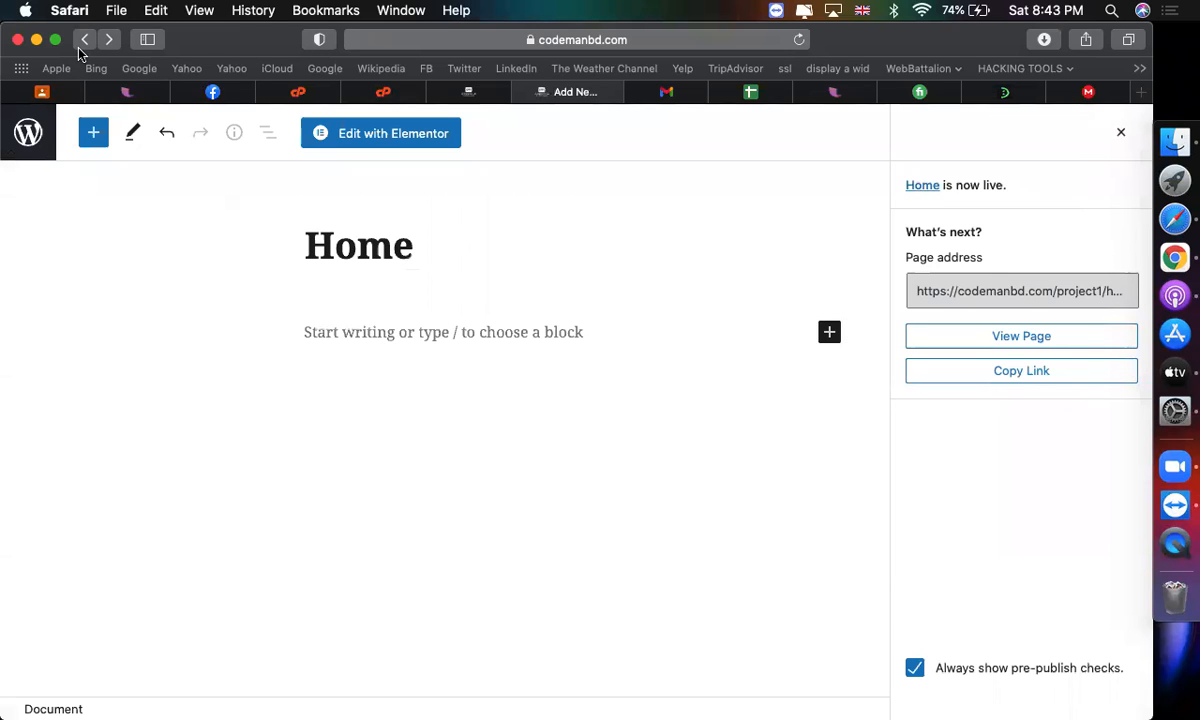
click(963, 299)
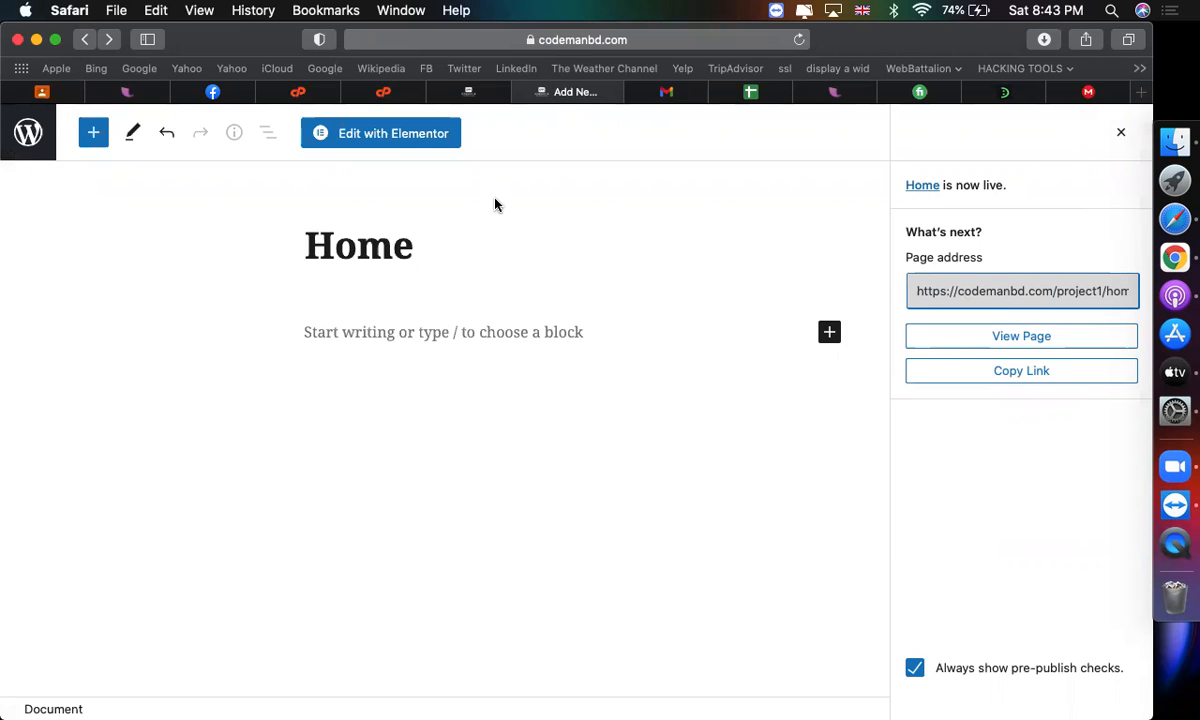
Open the Home page for editing with Elementor
click(381, 148)
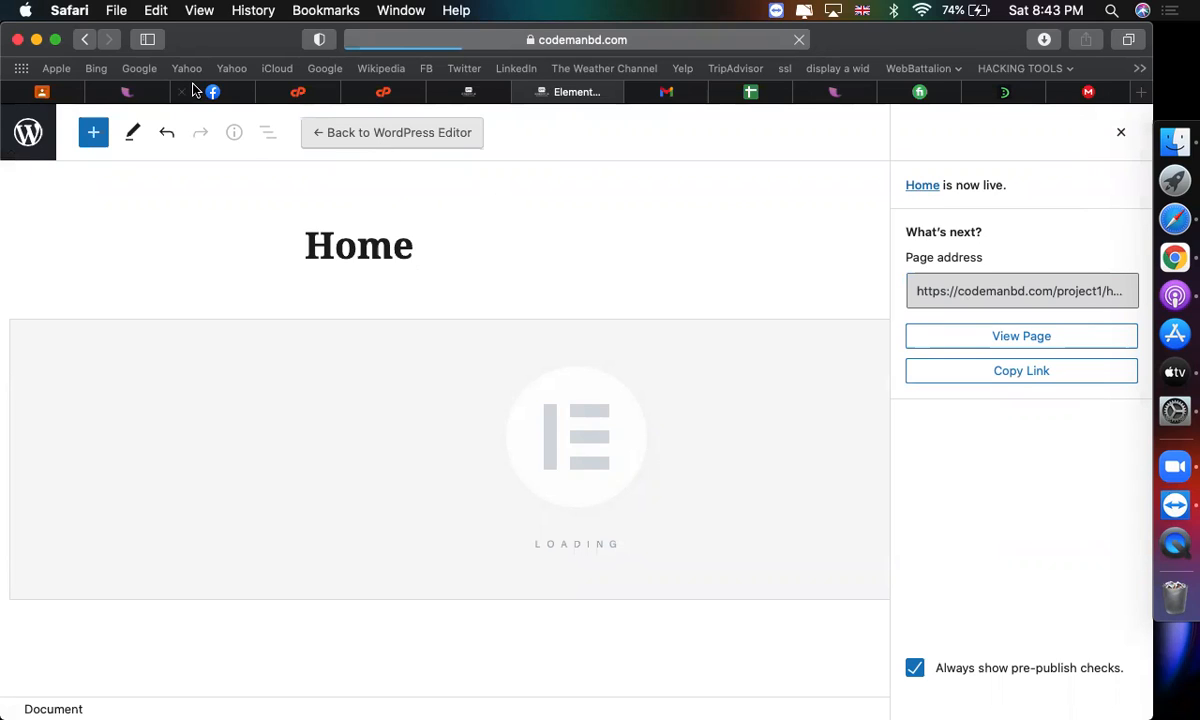
right_click(40, 132)
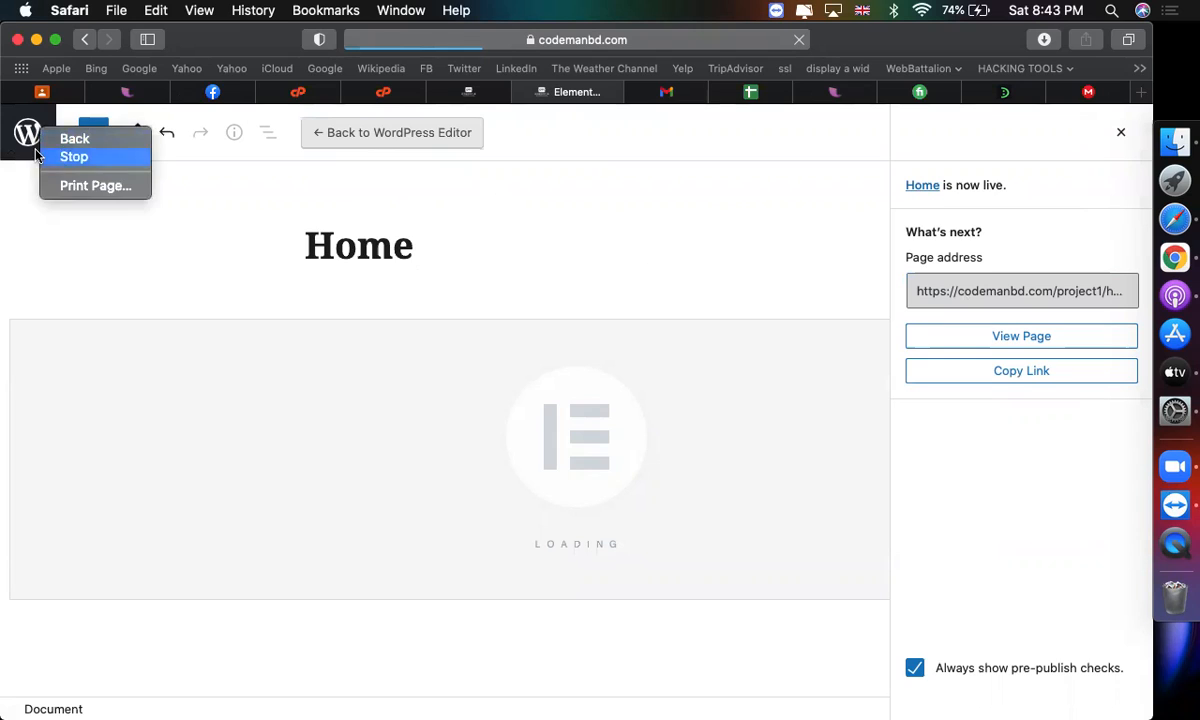
click(28, 146)
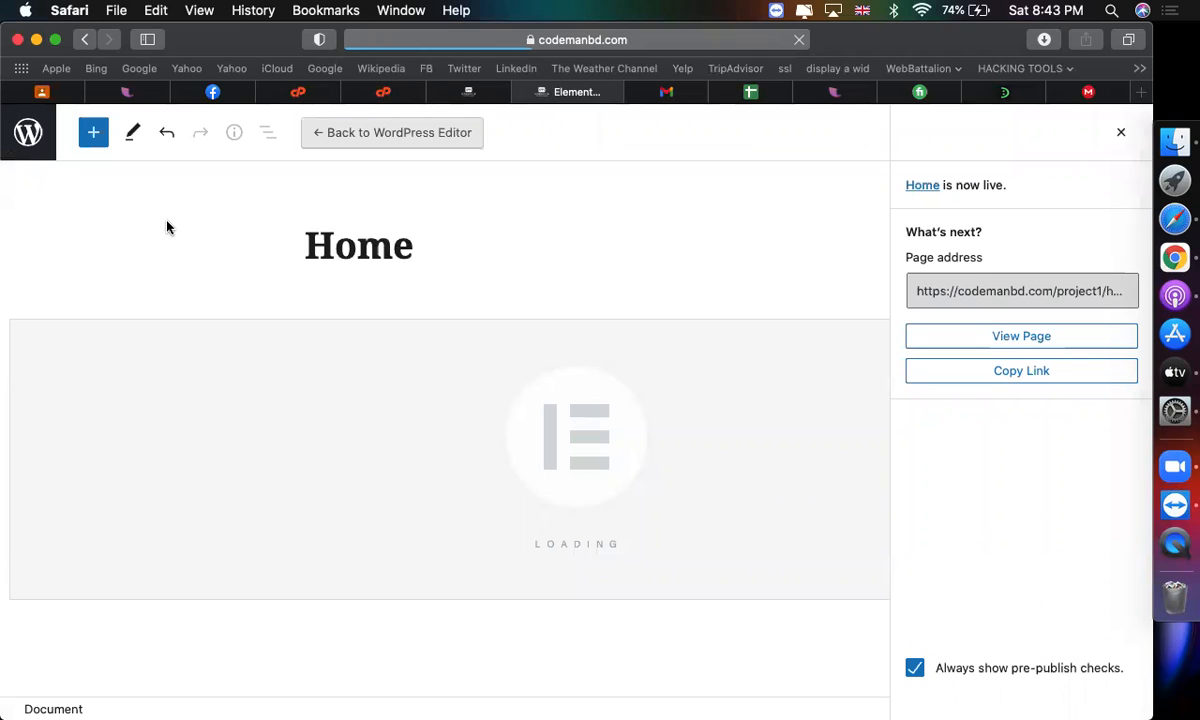
Open the site's installed themes page from the other open dashboard session
click(476, 92)
scroll(40, 480, down, 1)
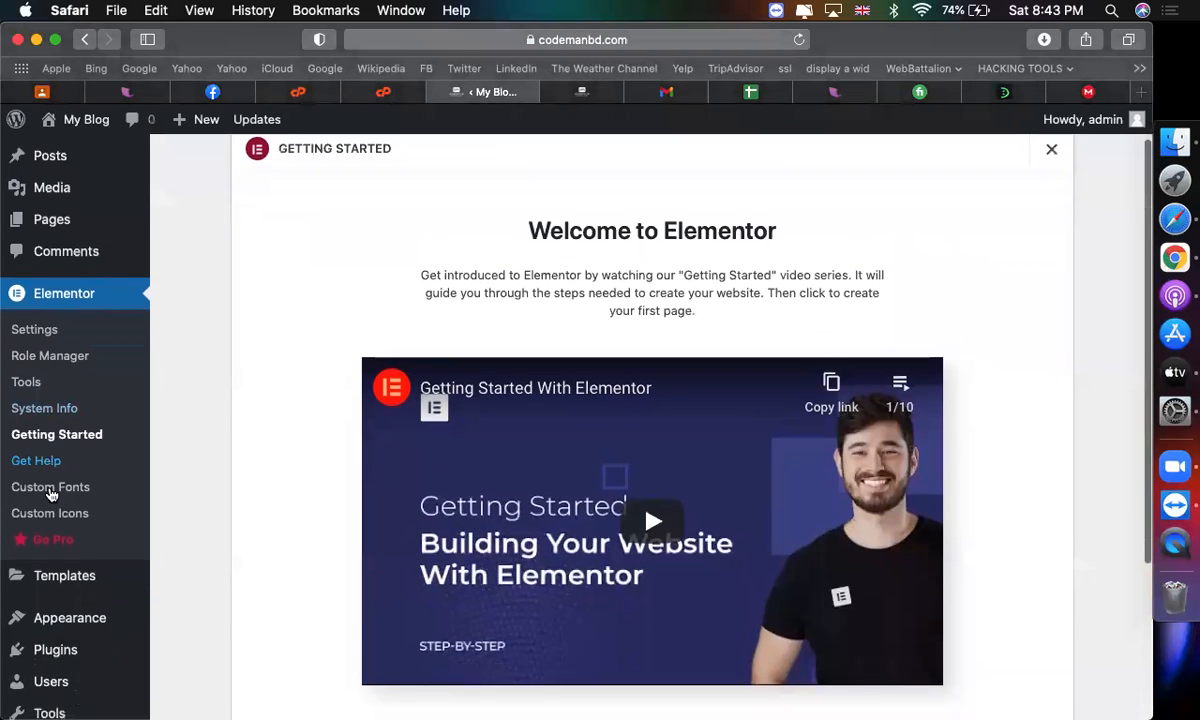
mouse_move(107, 619)
click(182, 614)
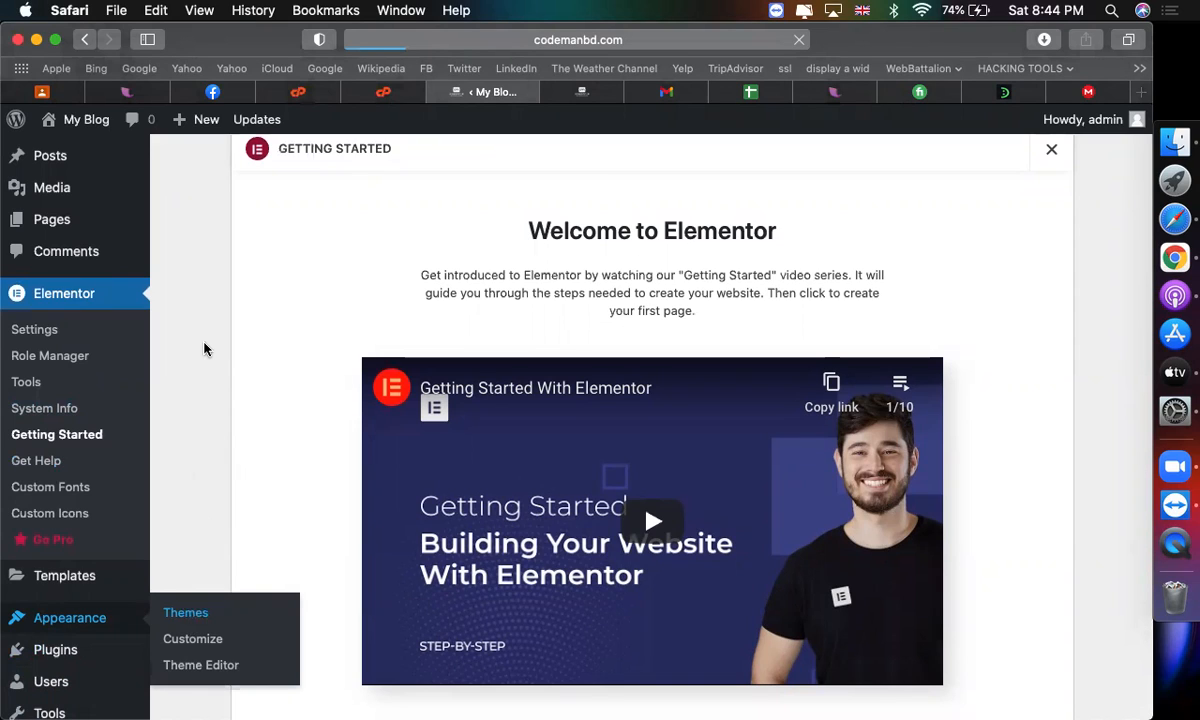
Check how far the Elementor editor for the Home page has loaded and return to the installed themes
click(577, 91)
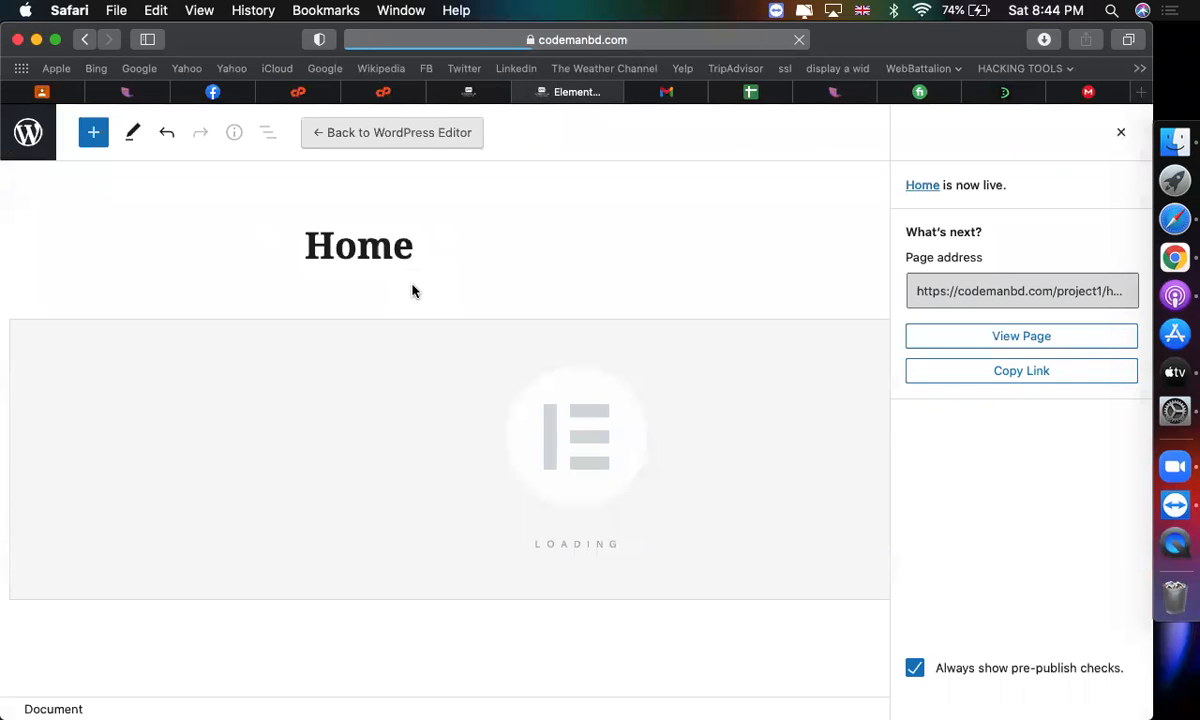
click(472, 92)
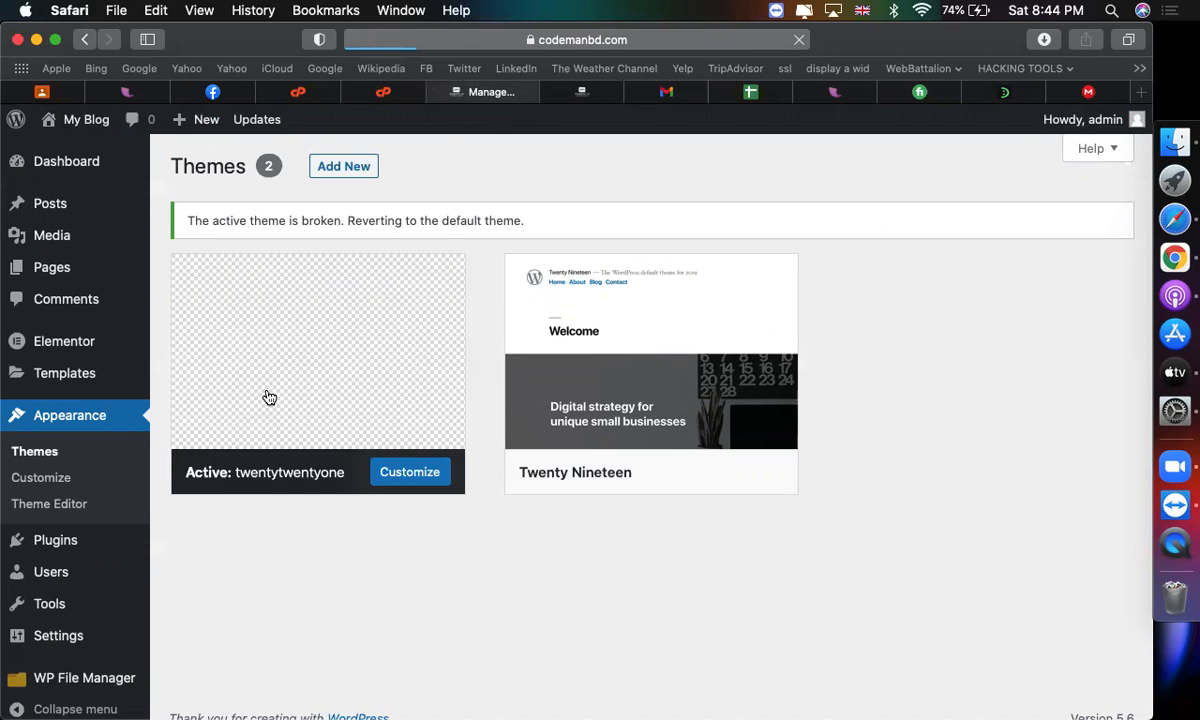
mouse_move(603, 396)
click(558, 93)
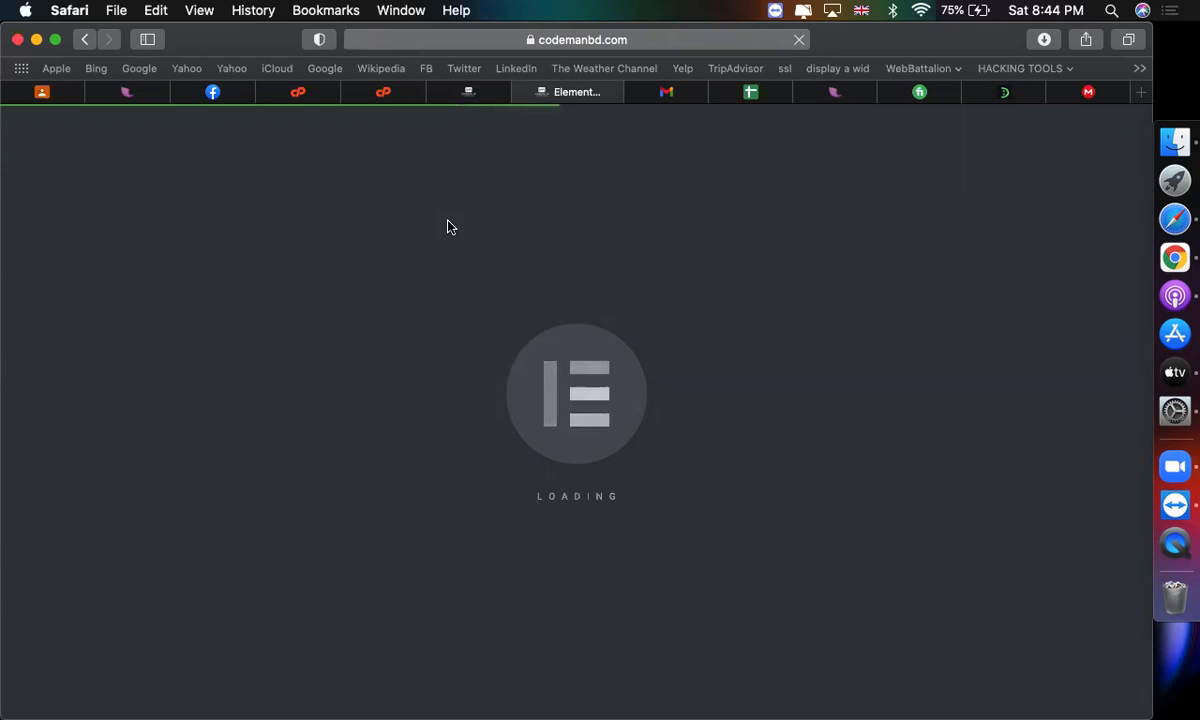
click(467, 100)
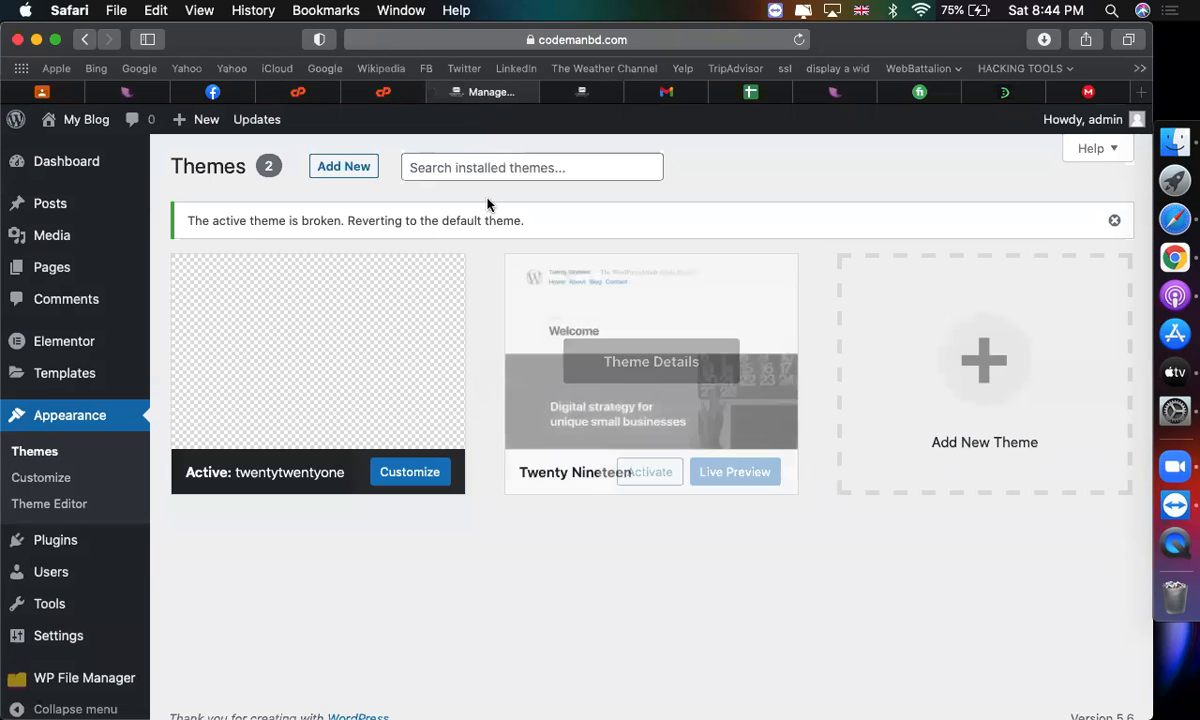
Search the installed themes for "hello elementir" and open the page for adding new themes
click(465, 160)
text(hell)
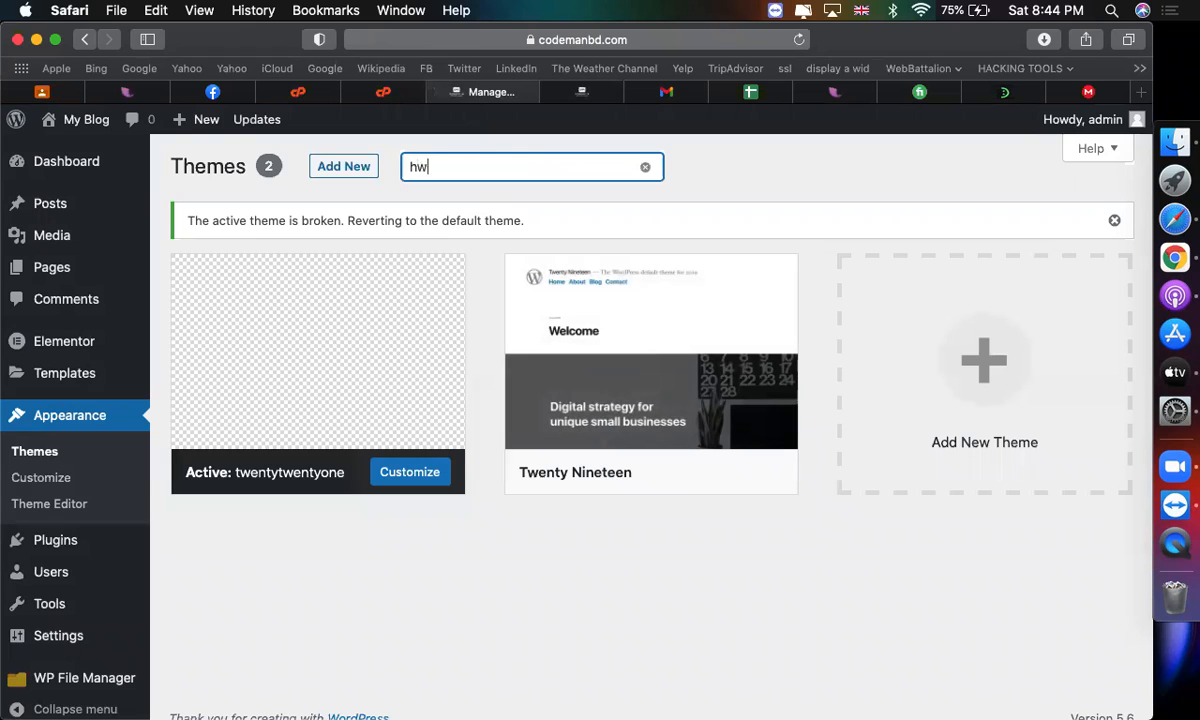
text(o elementir)
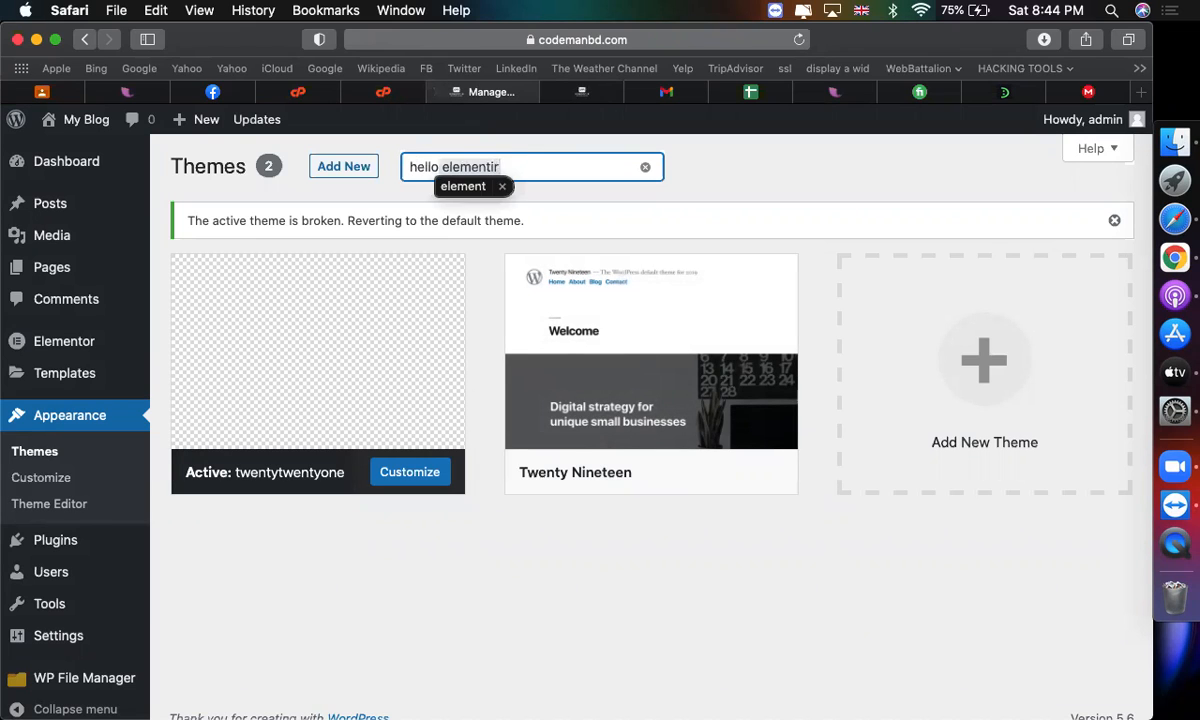
key(Return)
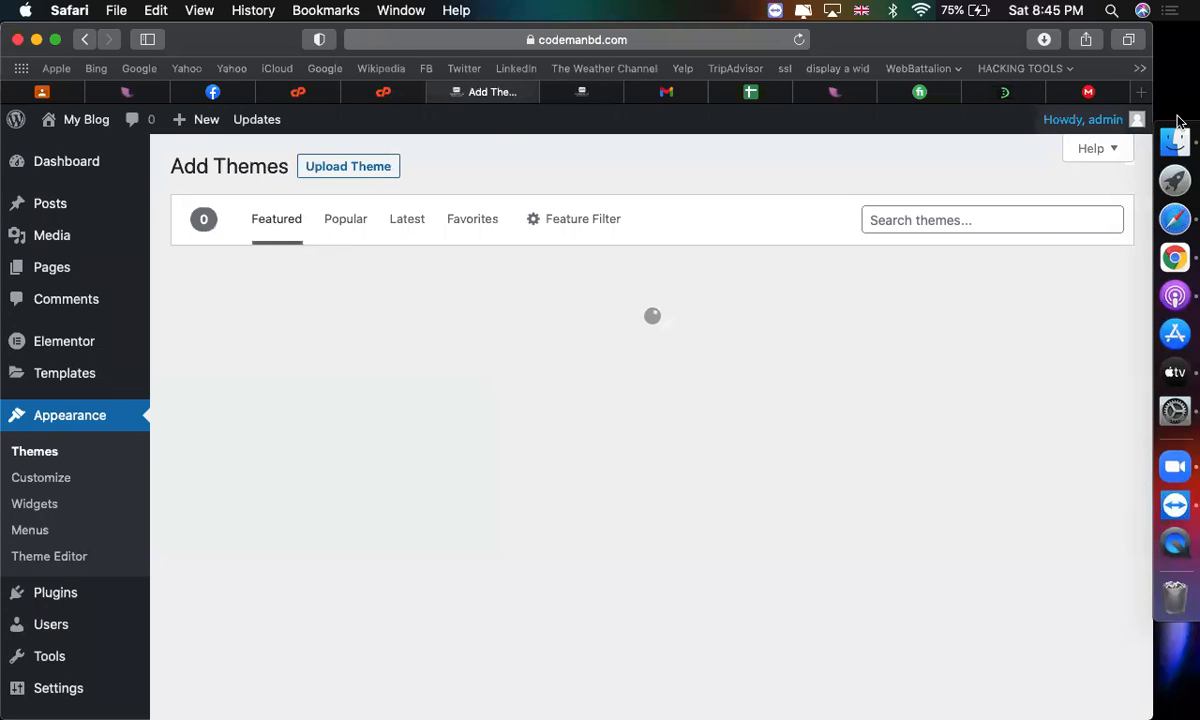
Search the new themes for "hello elementor" and install and activate the Hello Elementor theme
click(1021, 221)
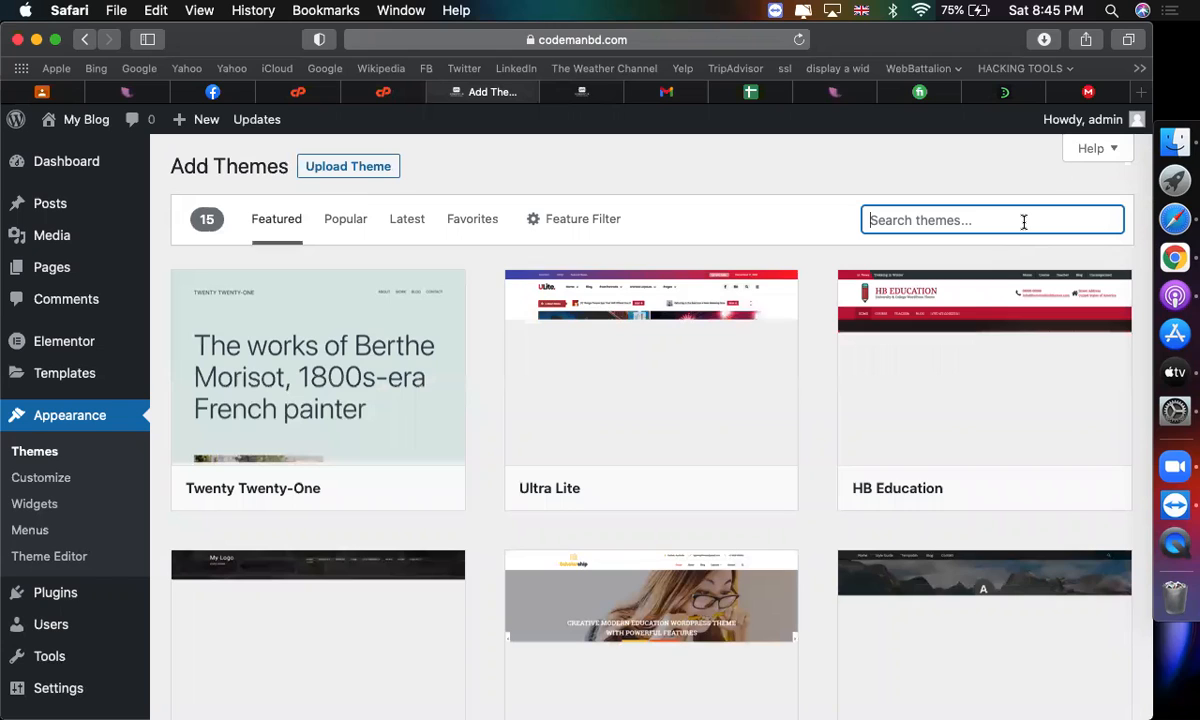
text(h)
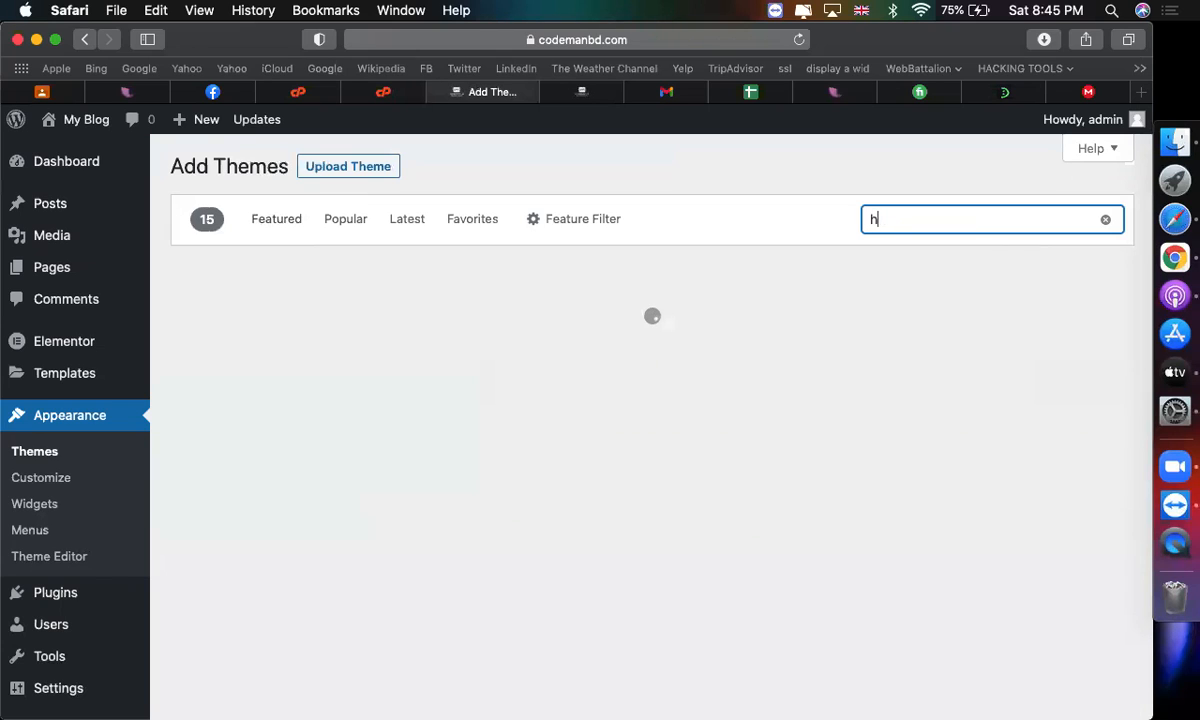
text(ello elementor)
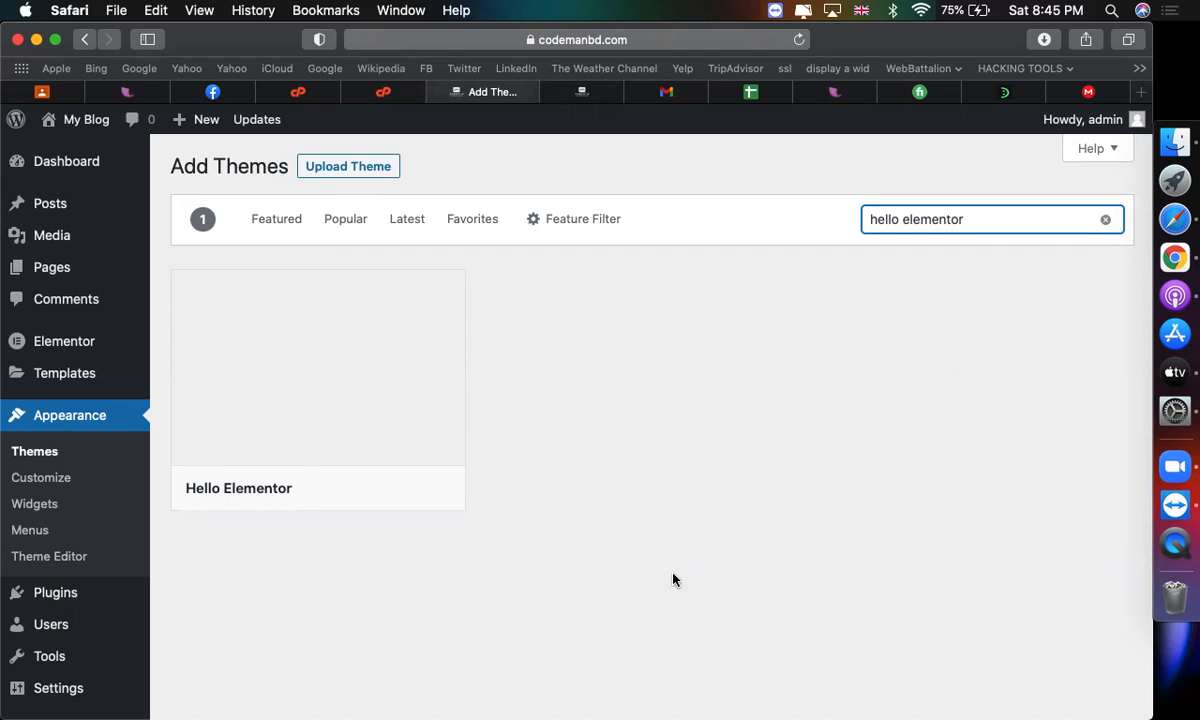
mouse_move(343, 496)
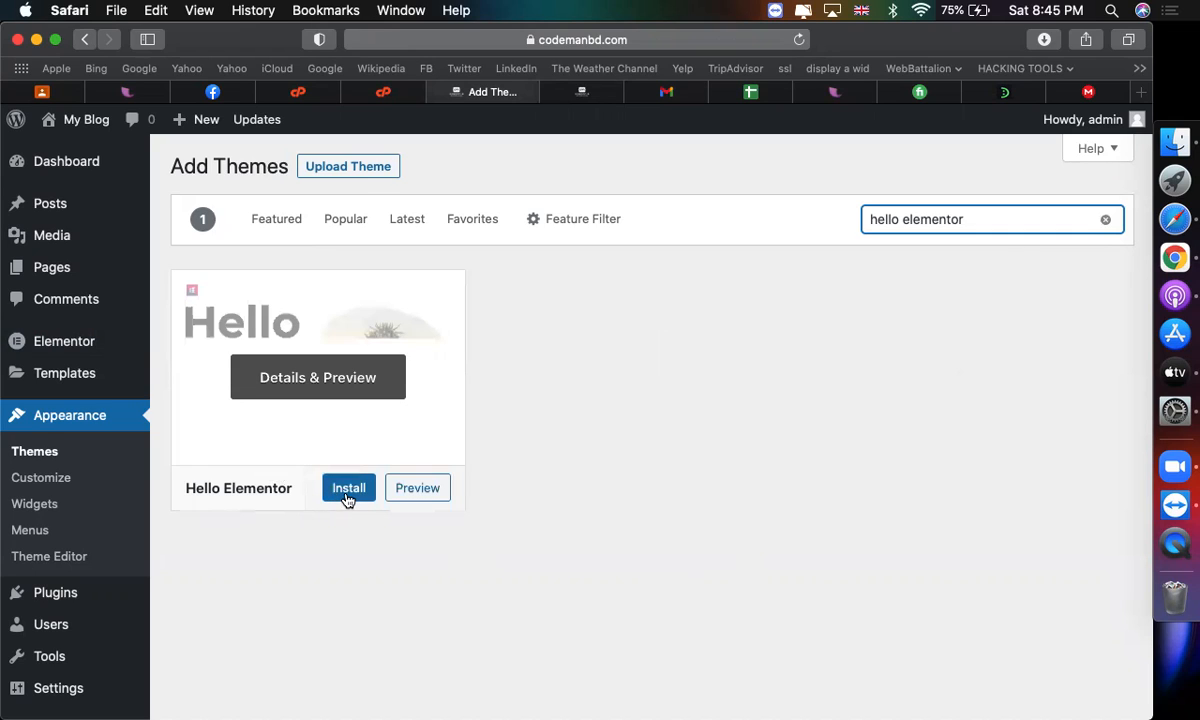
click(347, 496)
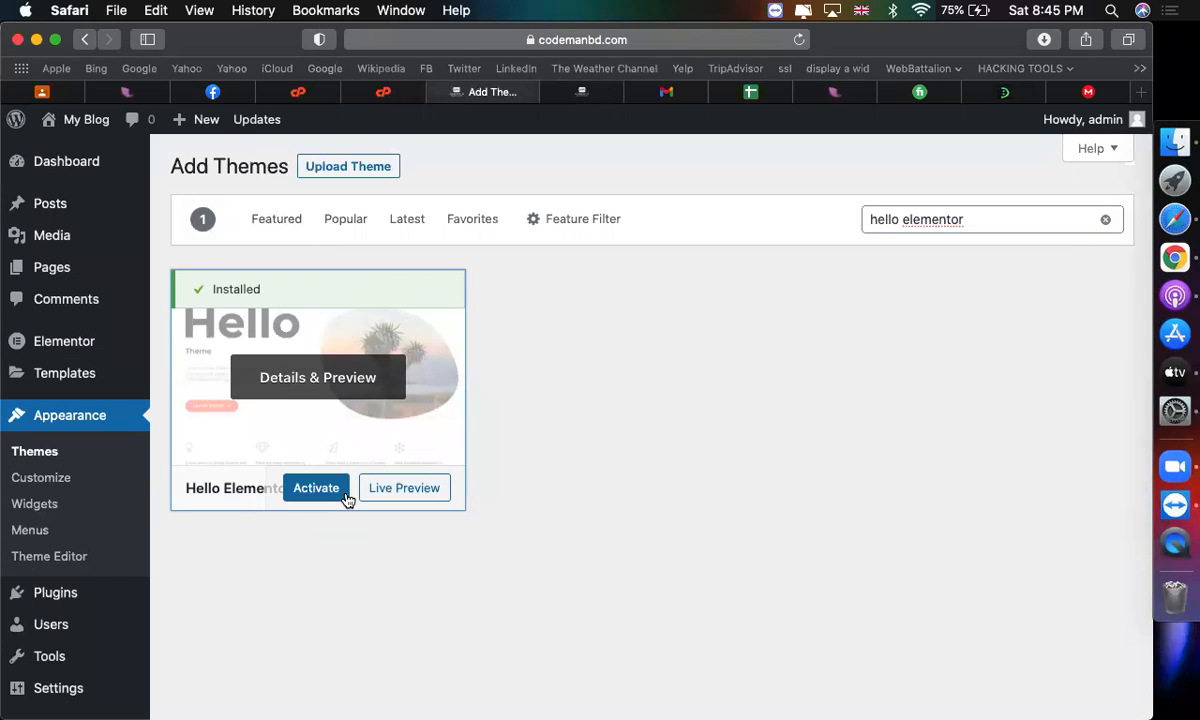
click(344, 488)
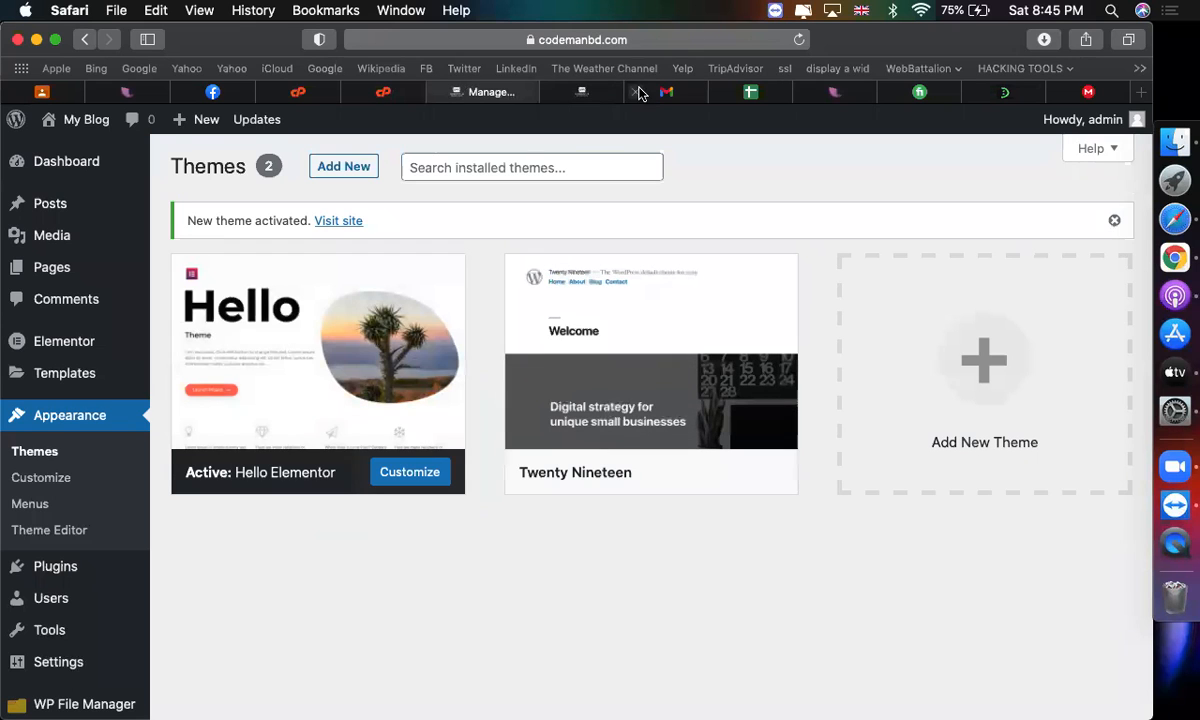
Return to the Home page in the Elementor editor and look over its header, title and content area
click(590, 94)
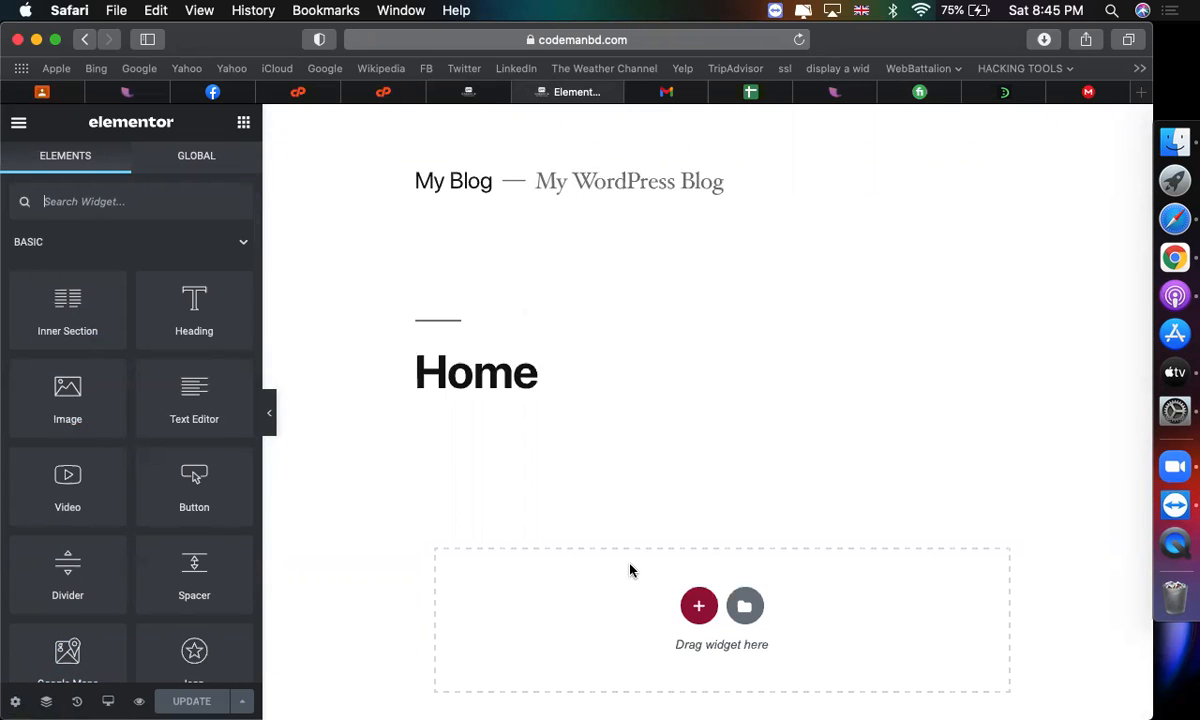
scroll(632, 566, down, 3)
scroll(630, 561, down, 10)
scroll(630, 561, up, 12)
scroll(630, 561, down, 10)
scroll(630, 561, up, 10)
scroll(630, 561, up, 2)
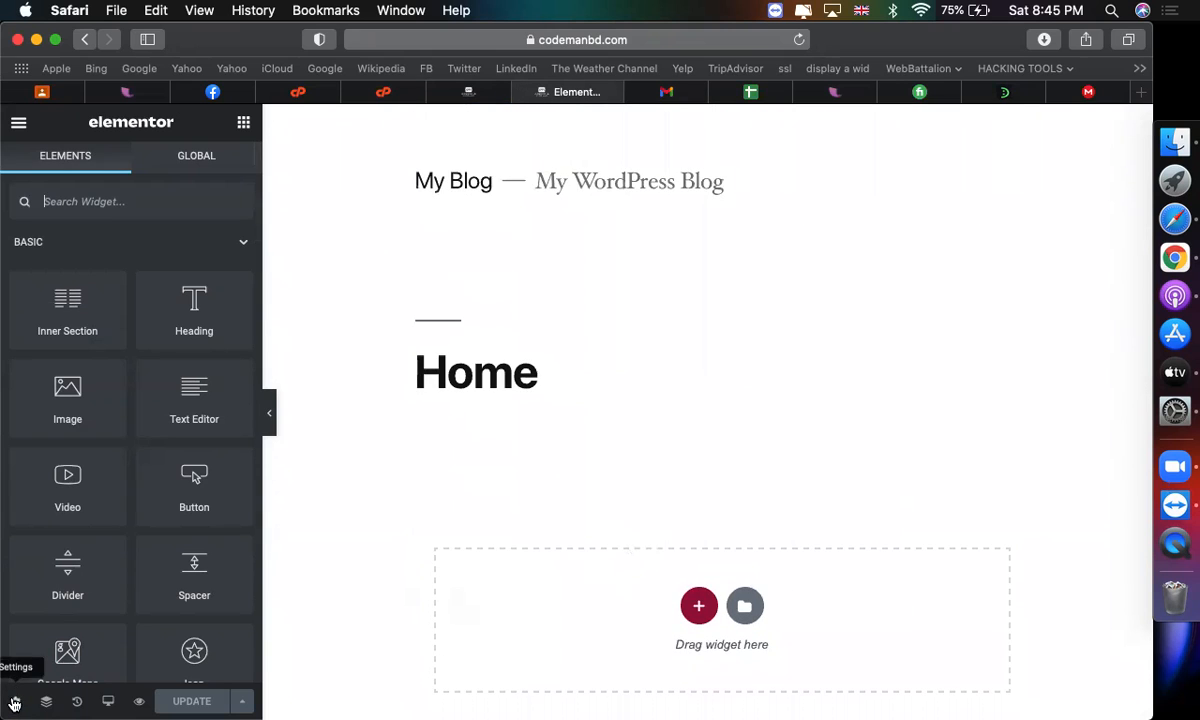
Set the Home page's layout to Elementor Canvas and update the page
click(15, 701)
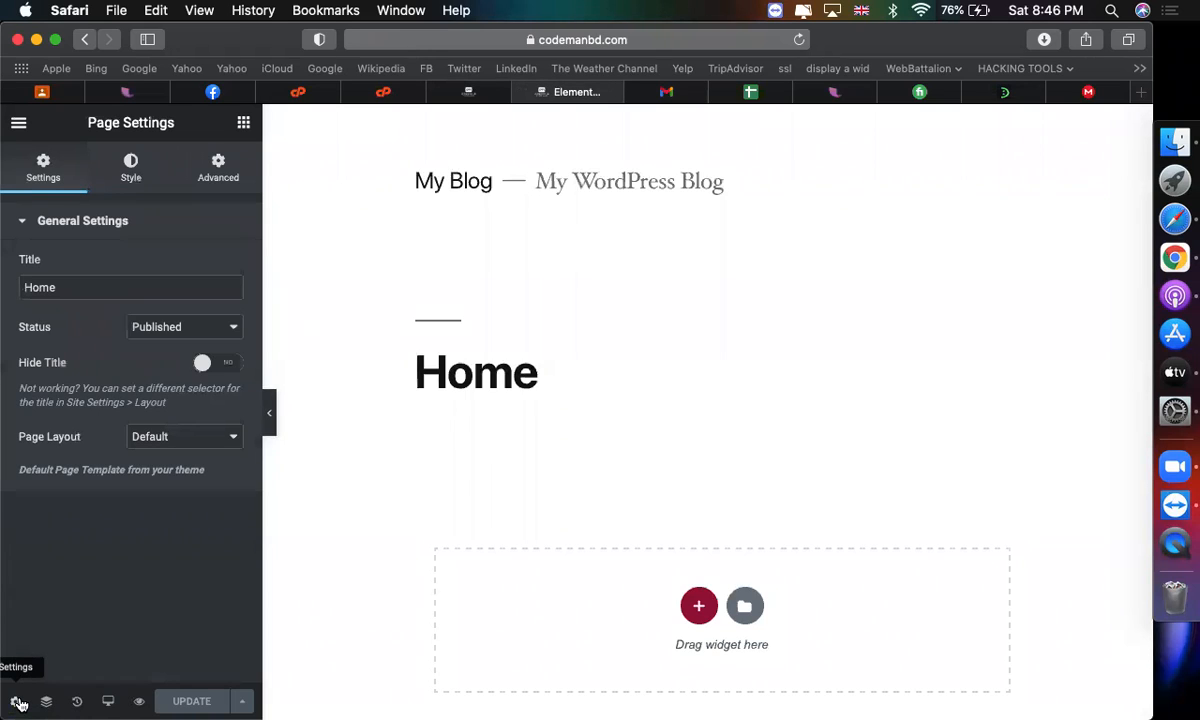
click(176, 446)
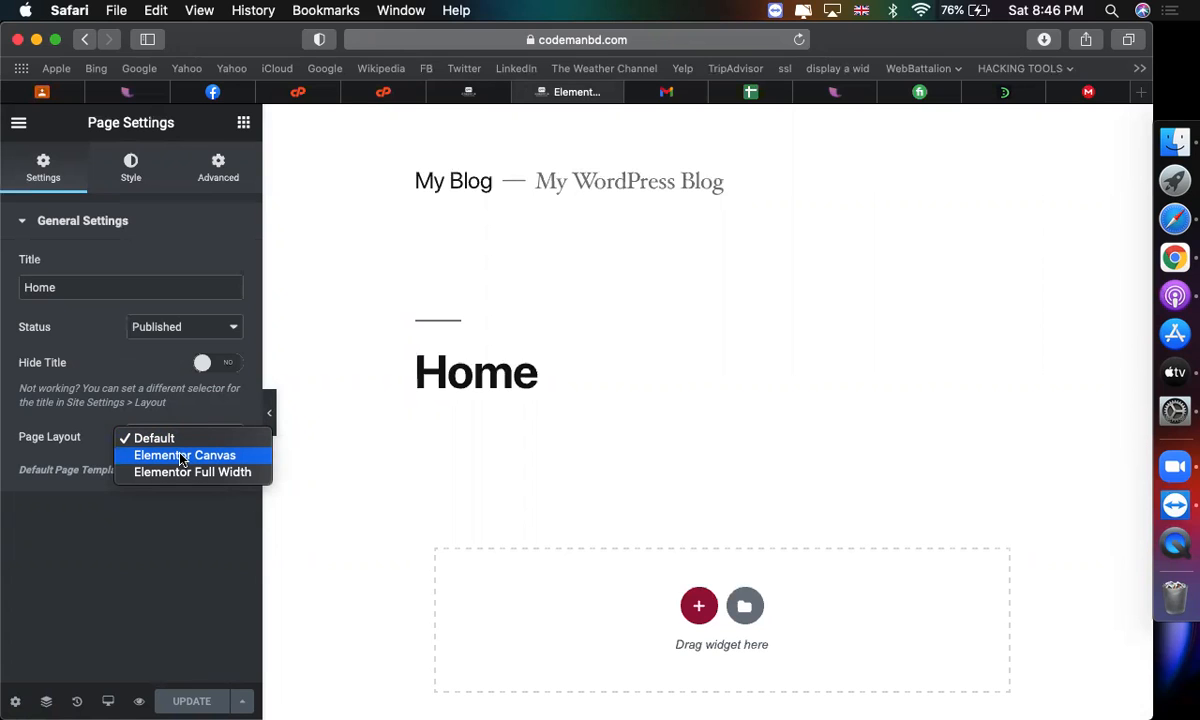
click(181, 456)
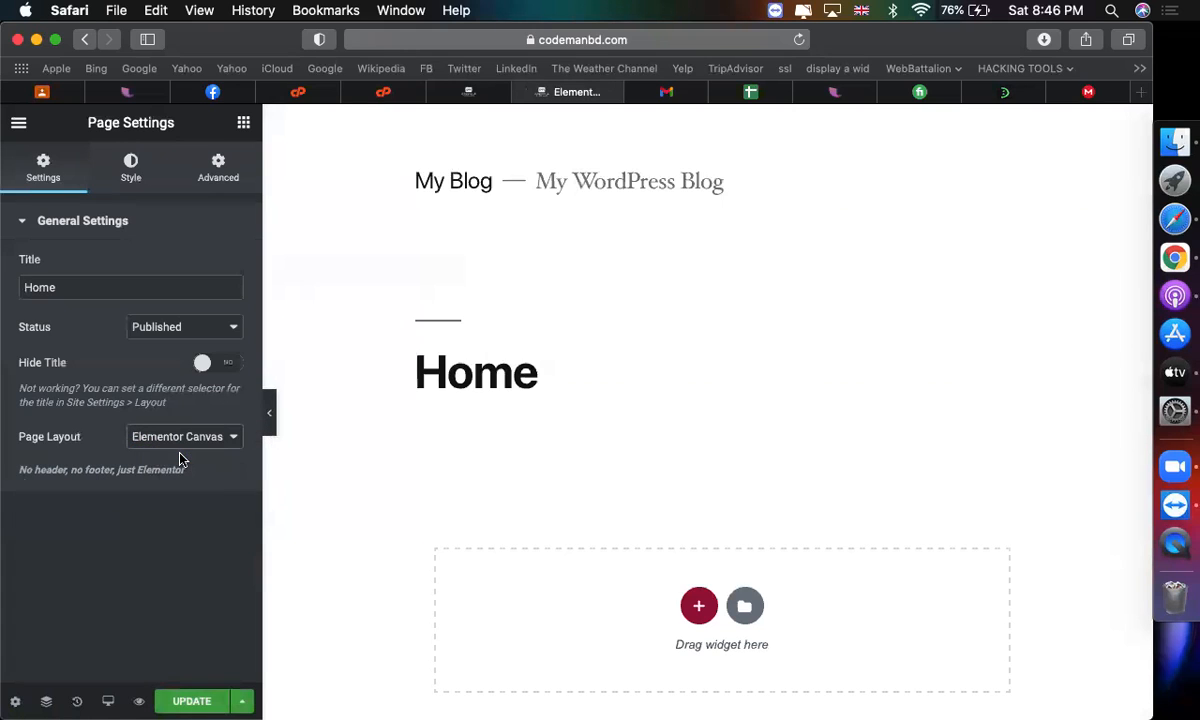
click(206, 704)
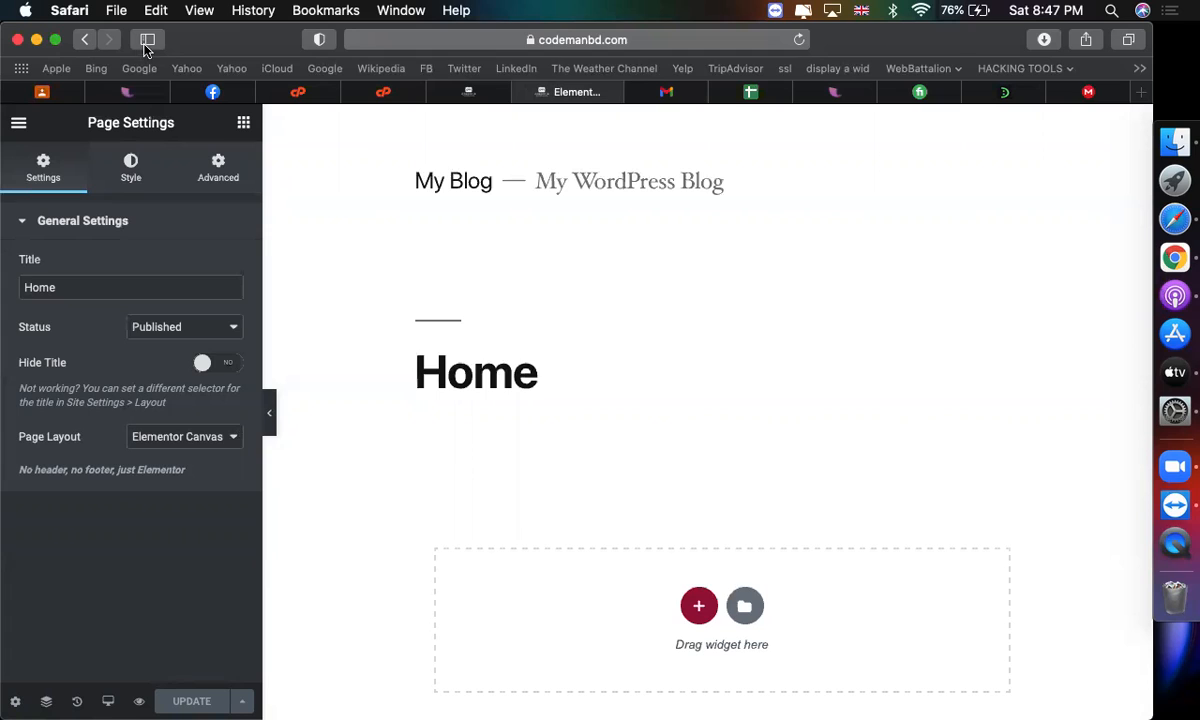
Reload the editor, set the Home page's layout to Elementor Full Width, update the page and reload it to check the result
click(800, 39)
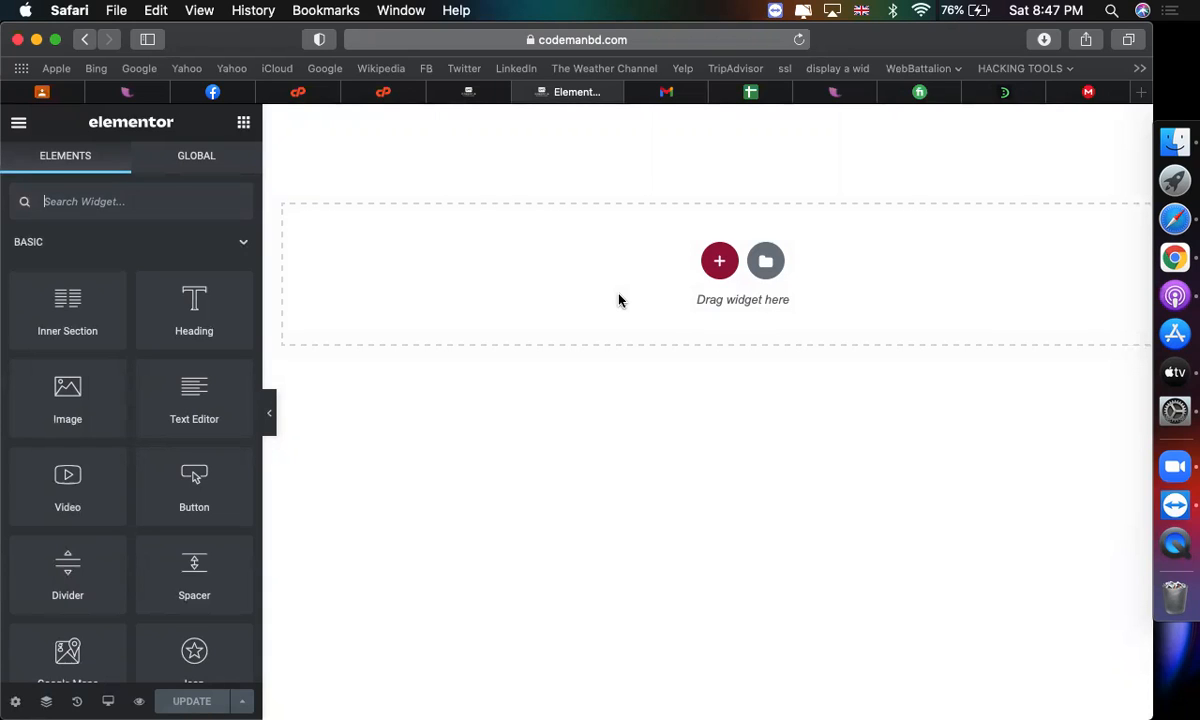
click(13, 702)
click(222, 570)
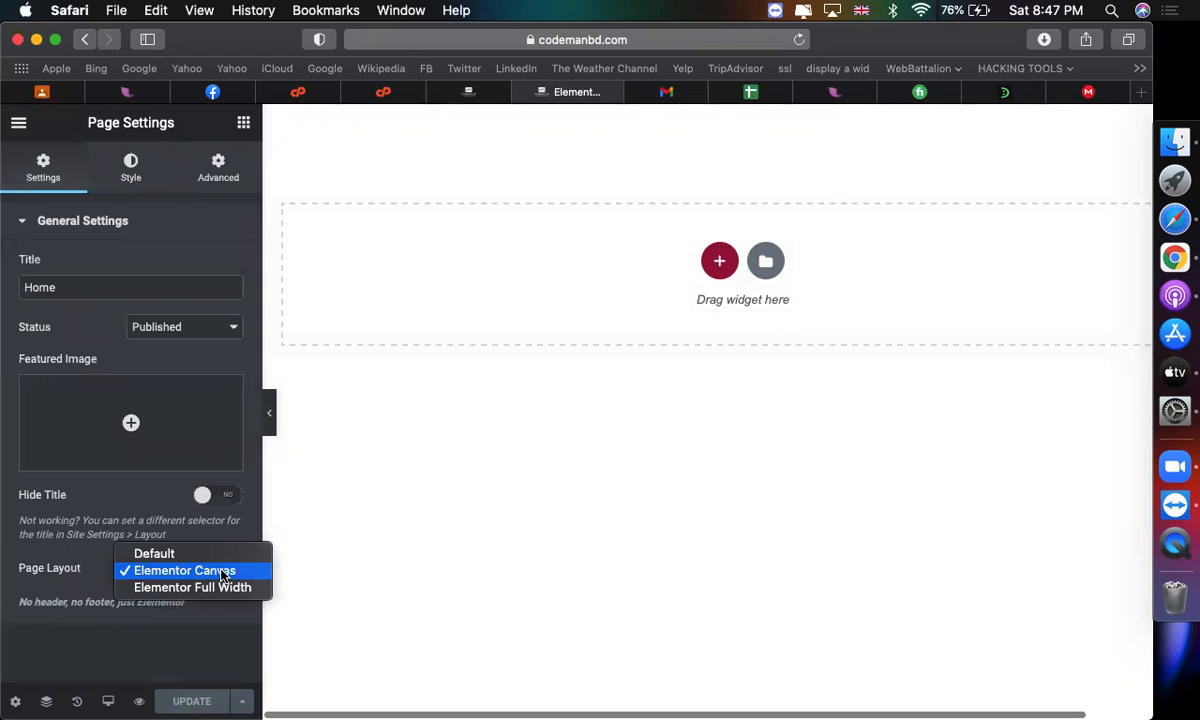
click(222, 586)
click(206, 701)
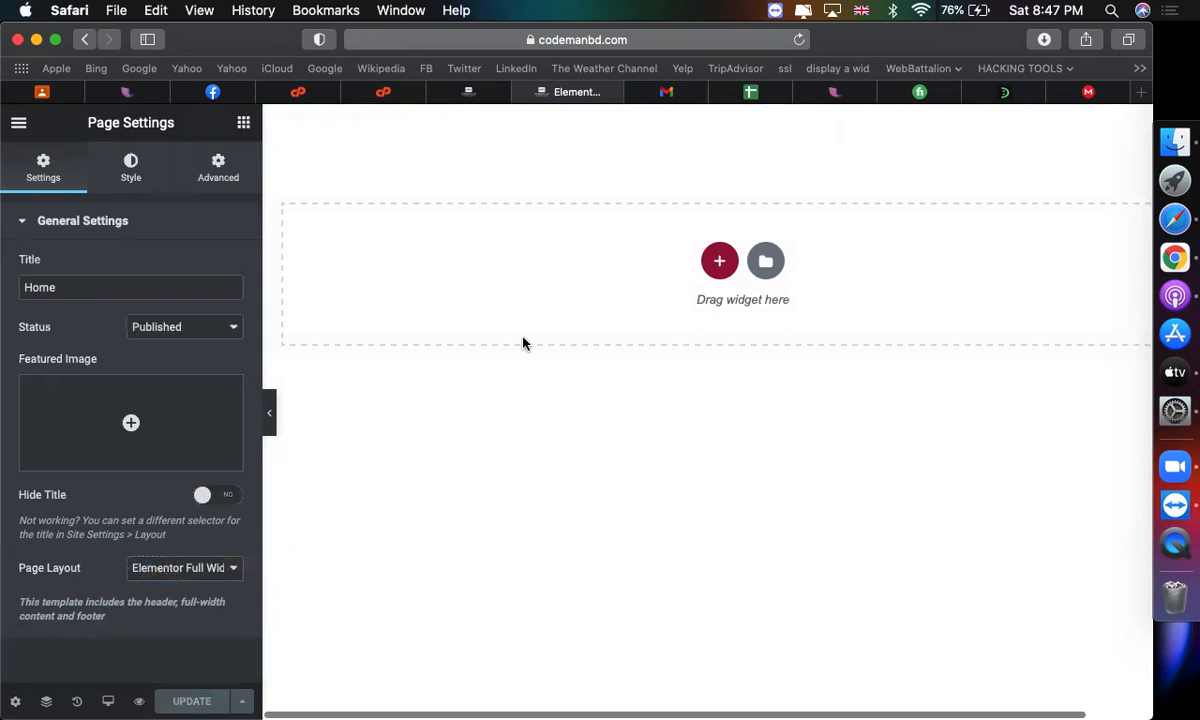
click(799, 39)
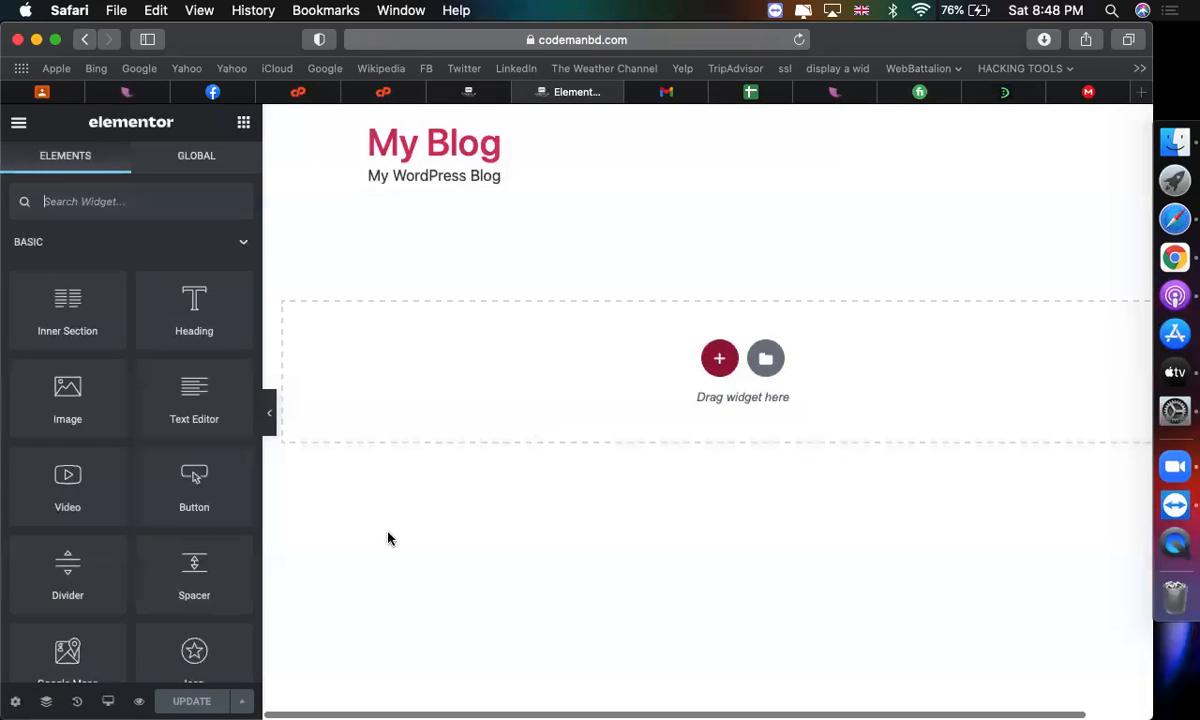
Set the Home page's layout back to Elementor Canvas, update the page and reload the editor
click(14, 704)
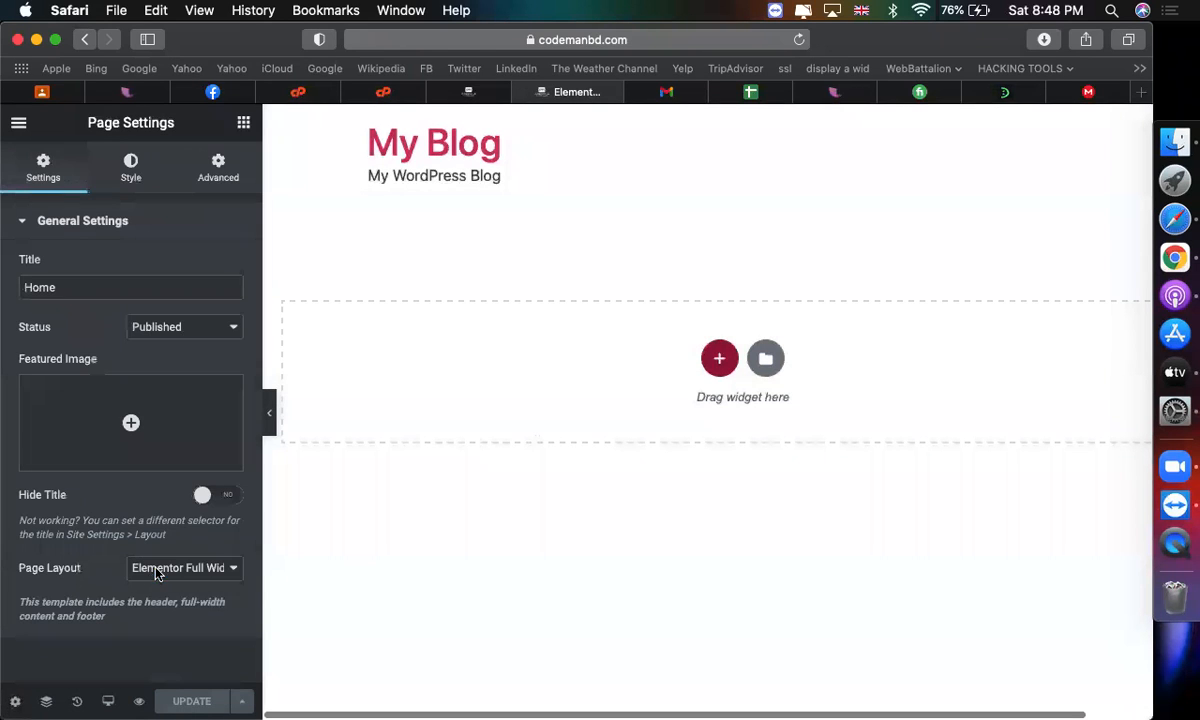
click(160, 569)
click(166, 554)
click(193, 701)
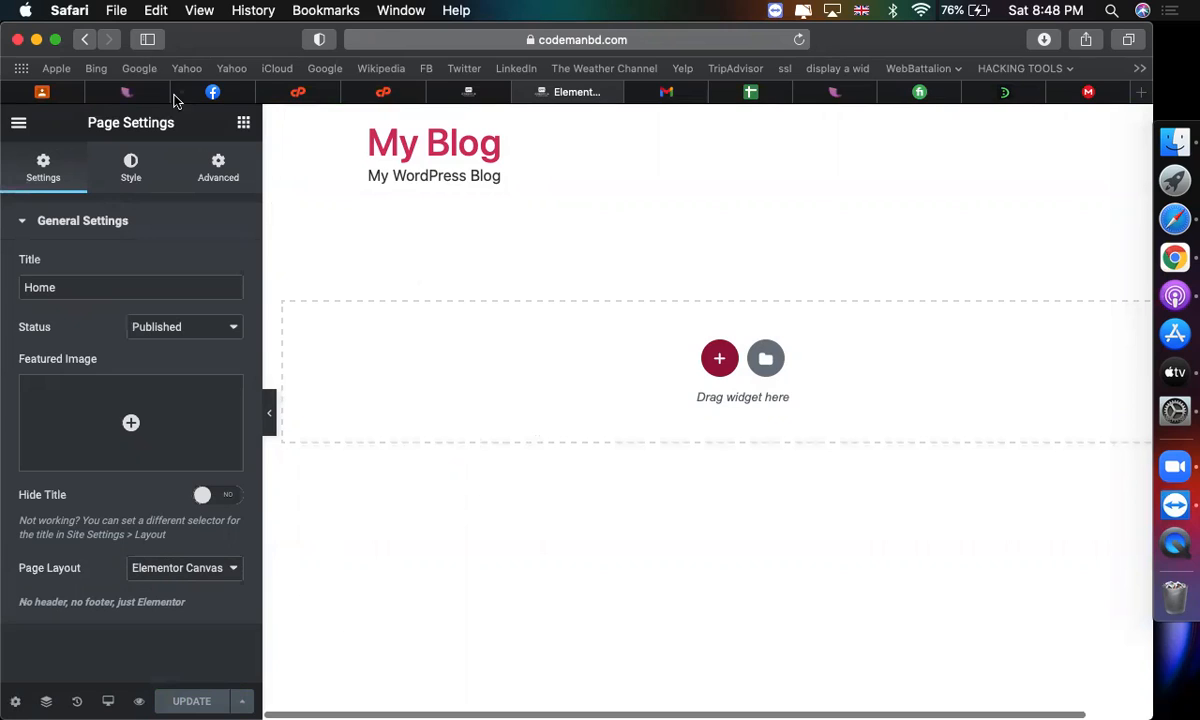
click(798, 41)
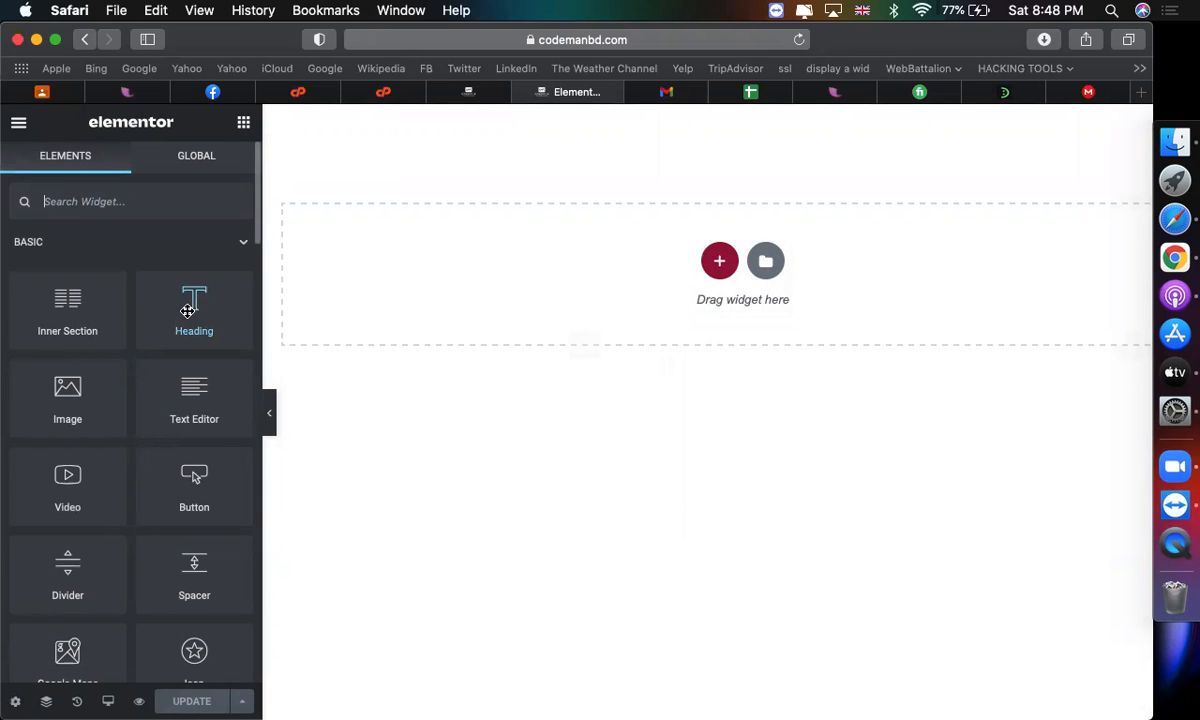
Look through the available widgets and add a new section with a single-column structure to the blank page
scroll(112, 420, down, 5)
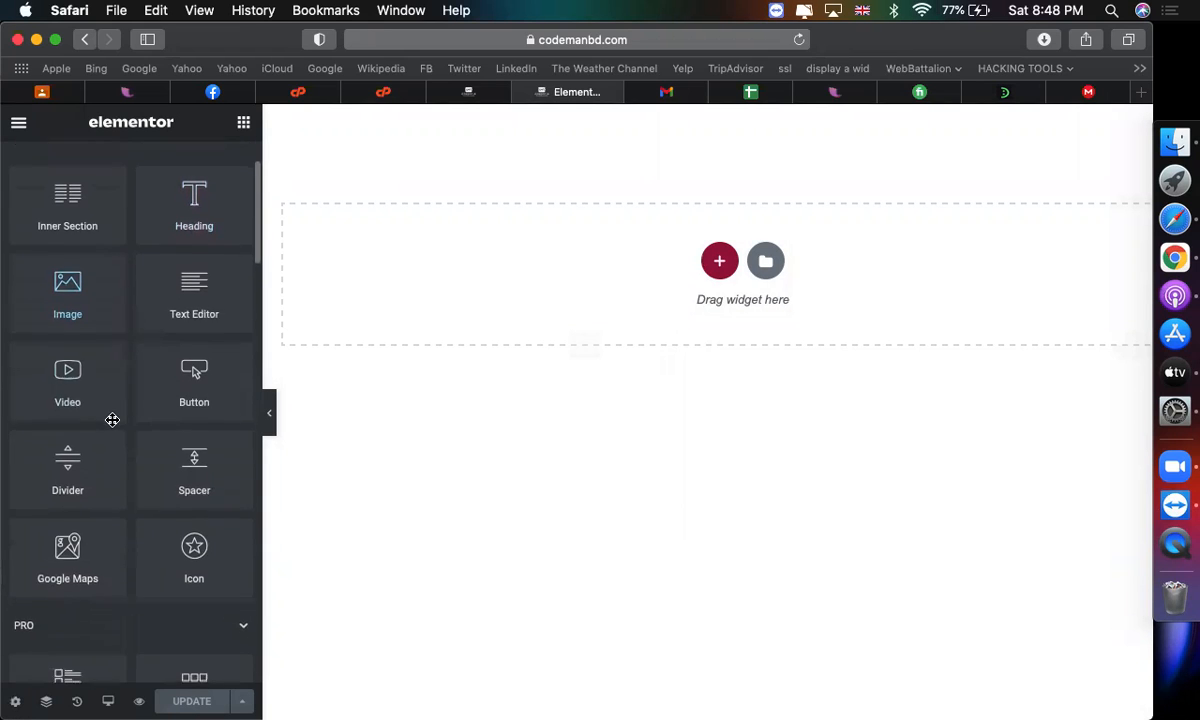
scroll(112, 420, down, 15)
scroll(112, 420, up, 20)
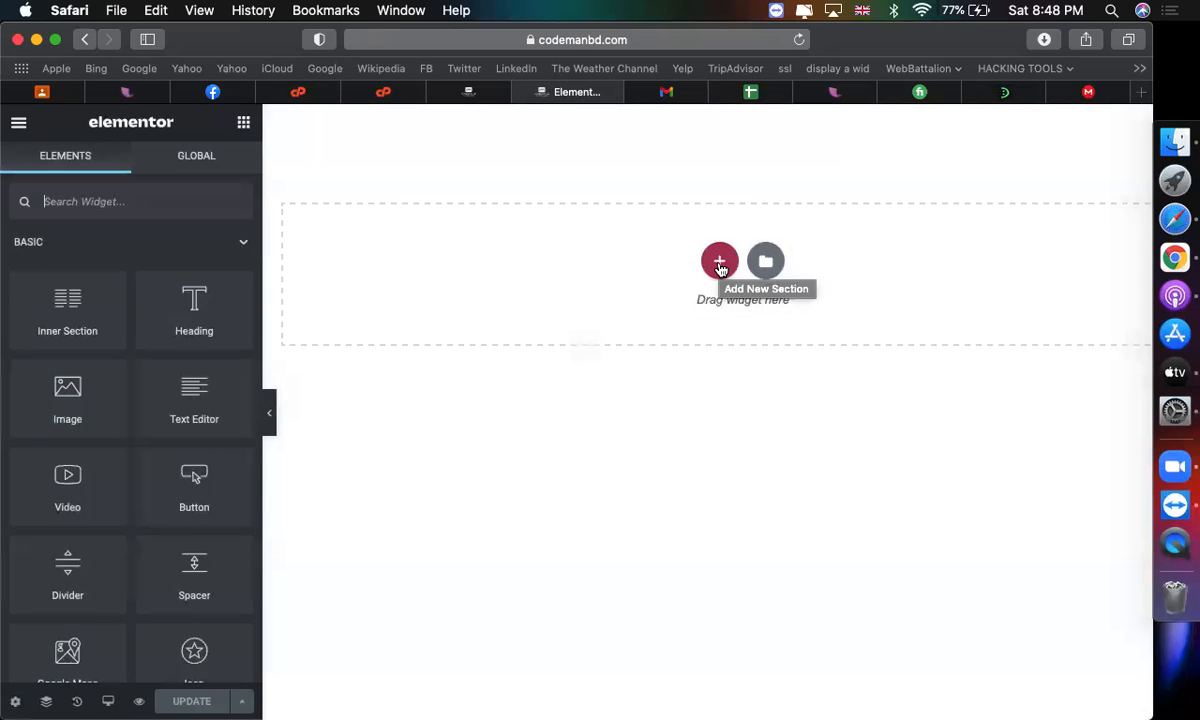
click(720, 268)
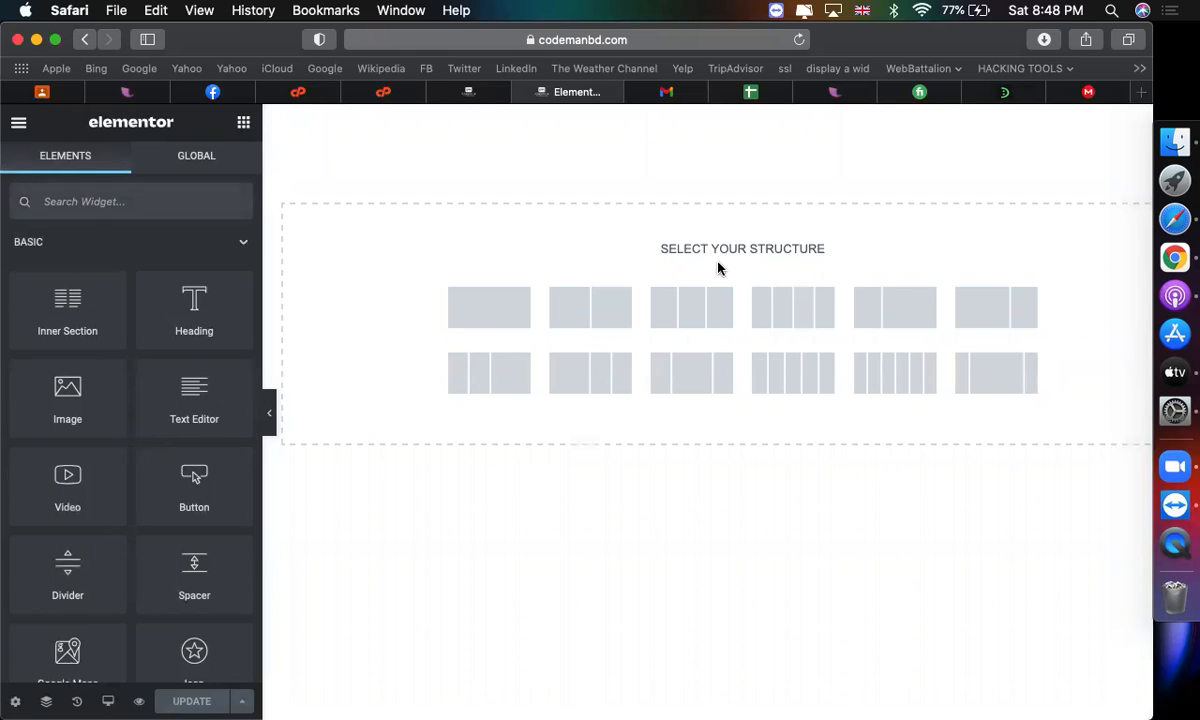
click(518, 330)
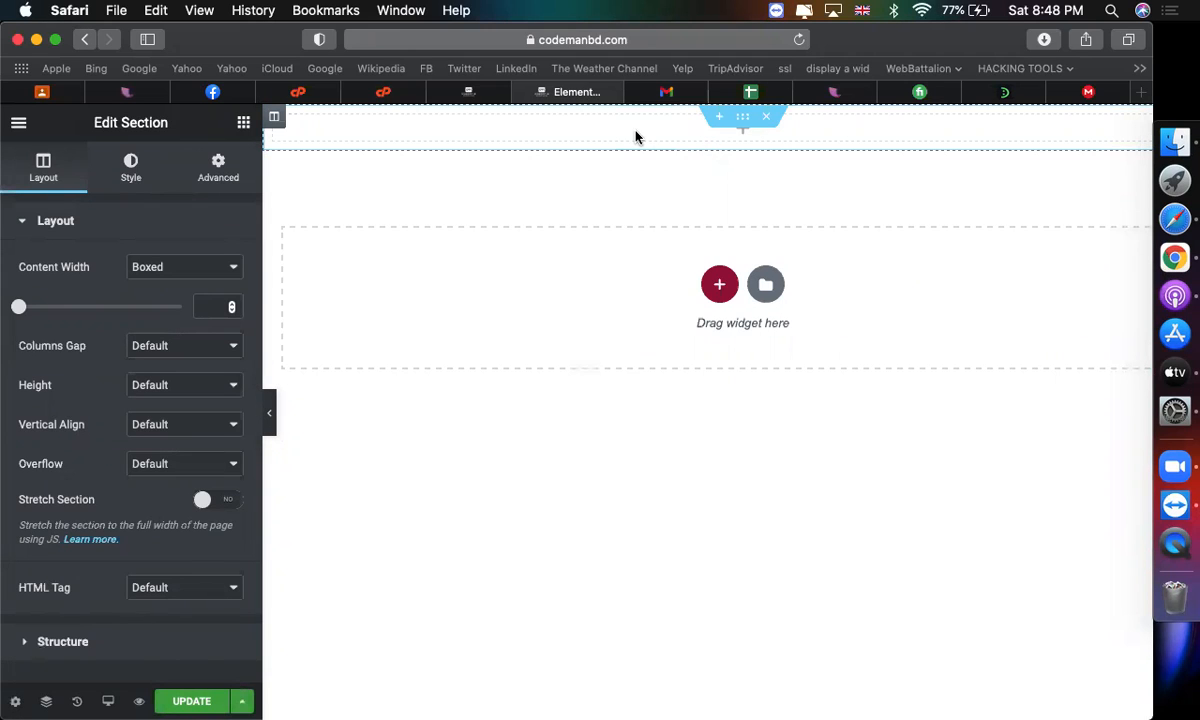
Switch to the Gmail tab, load codemanbd.com there and examine the site's header and hero section
click(689, 101)
click(555, 40)
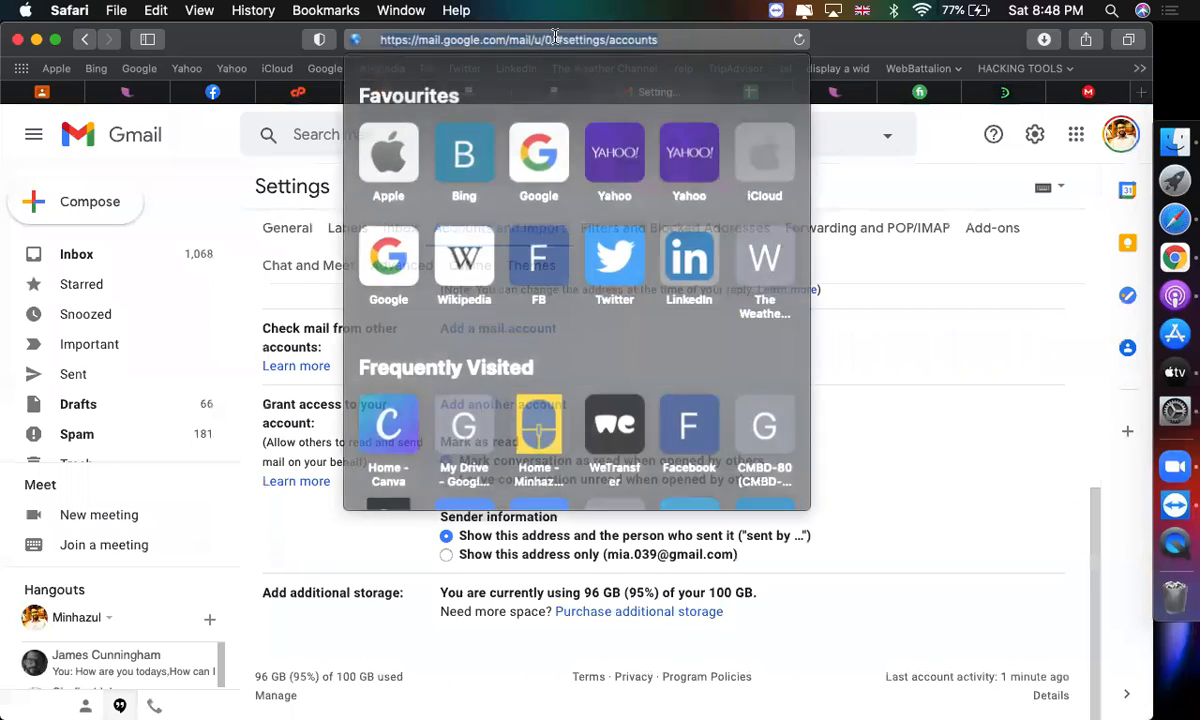
key(BackSpace)
text(codemanbd.com)
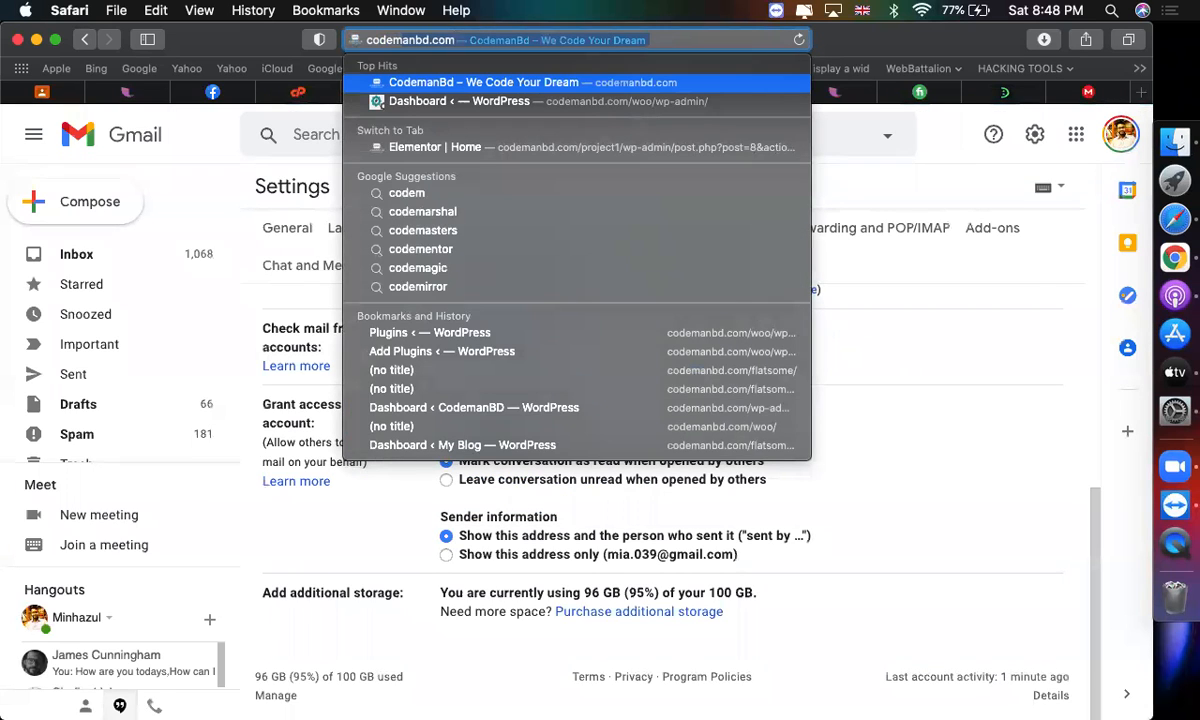
key(Return)
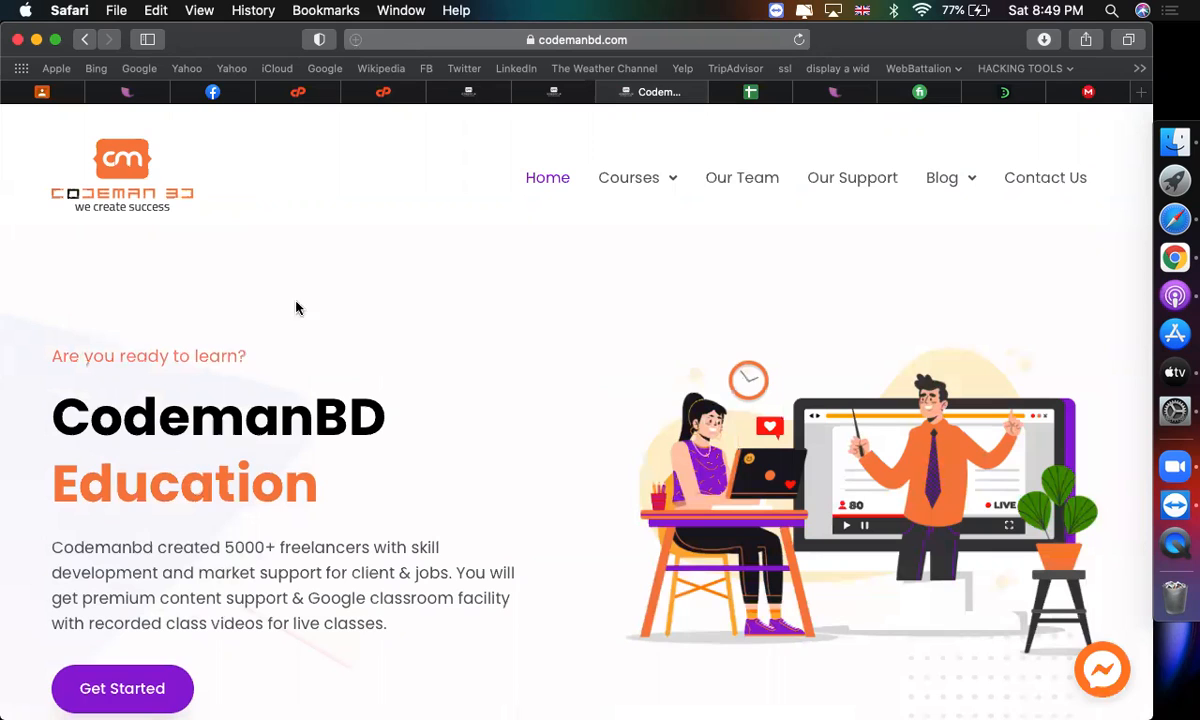
scroll(484, 270, down, 2)
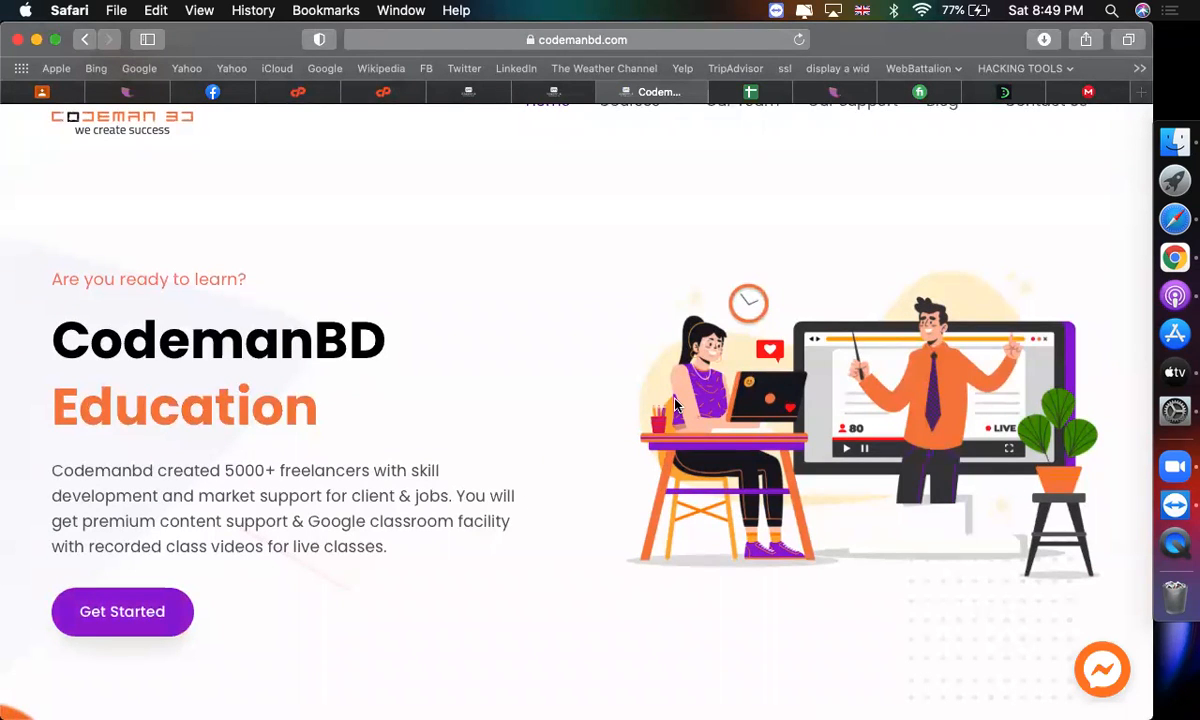
Return to the Elementor editor and place an Inner Section widget inside the empty section
click(545, 93)
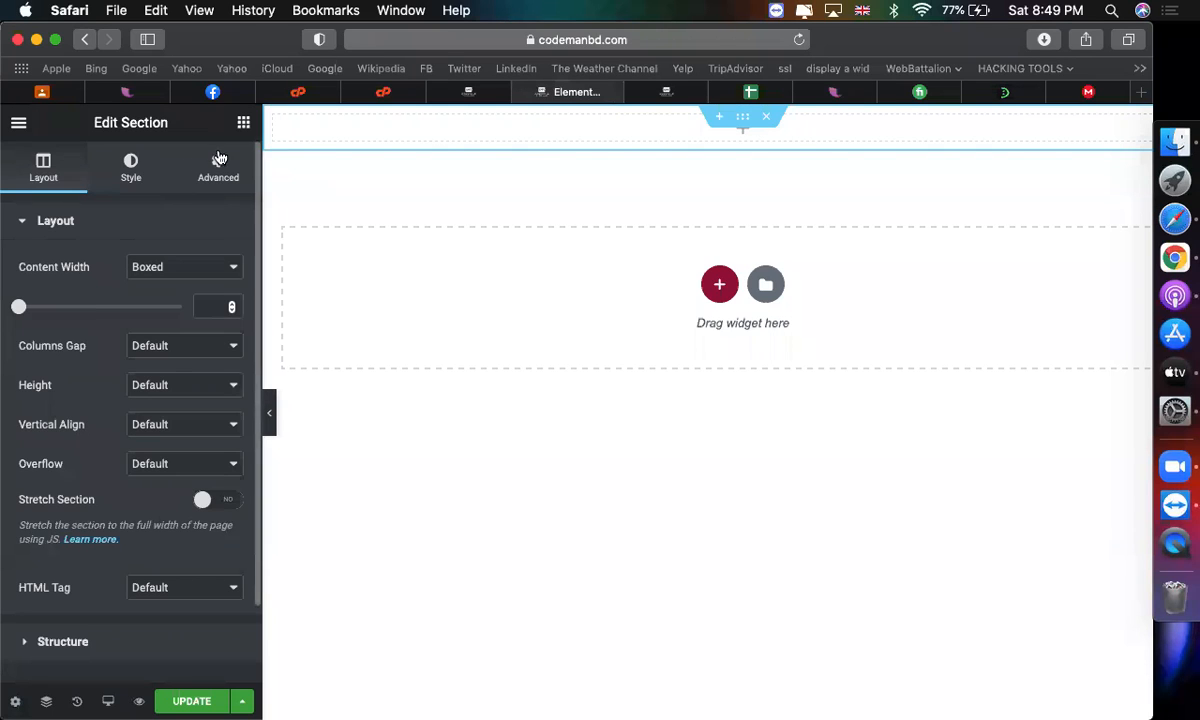
click(244, 122)
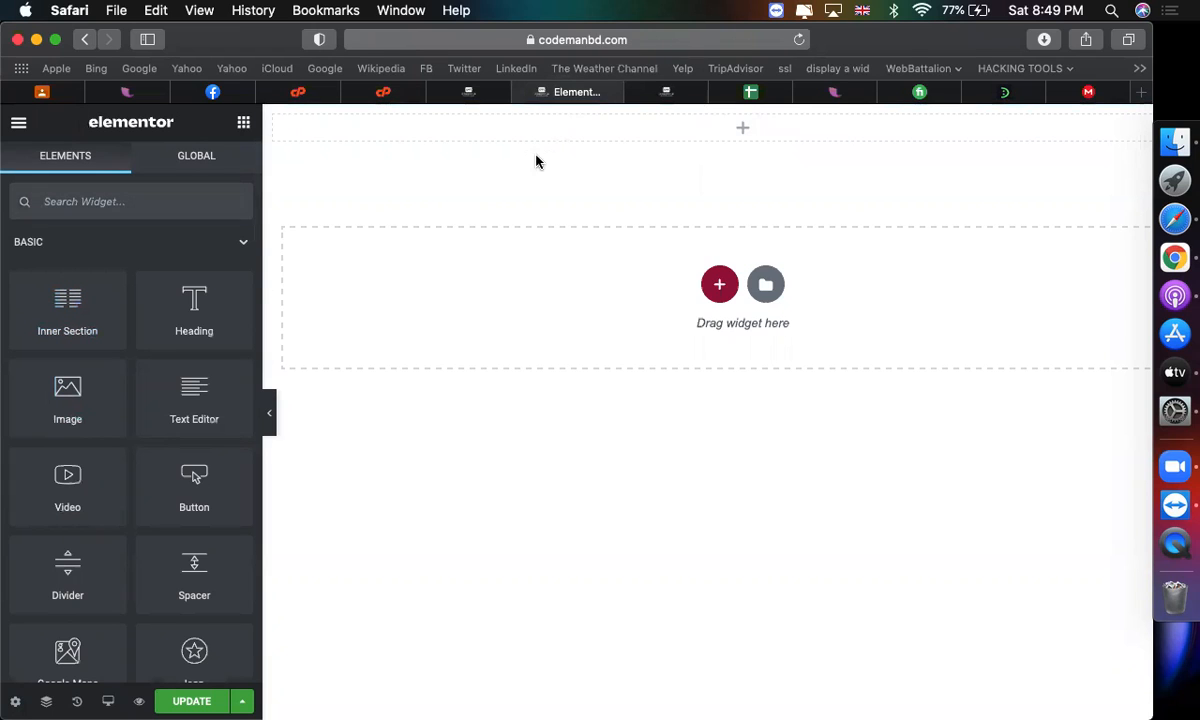
drag(58, 332, 434, 137)
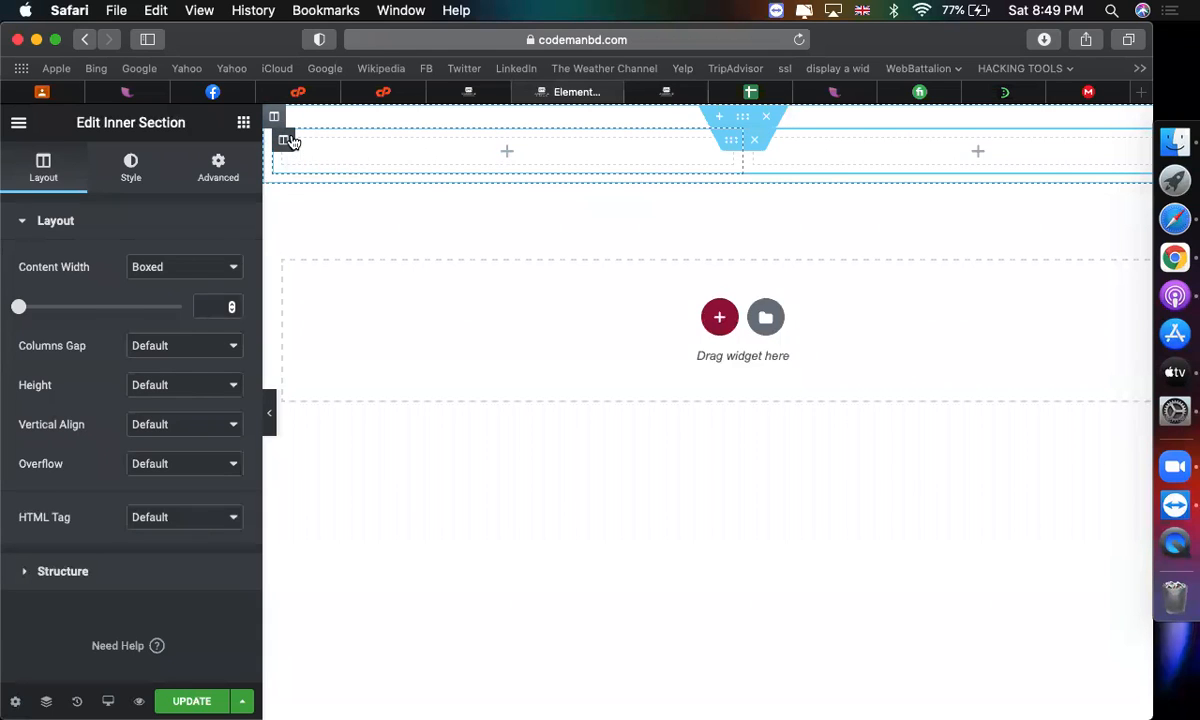
Add a new column to the inner section and delete its last column
click(288, 141)
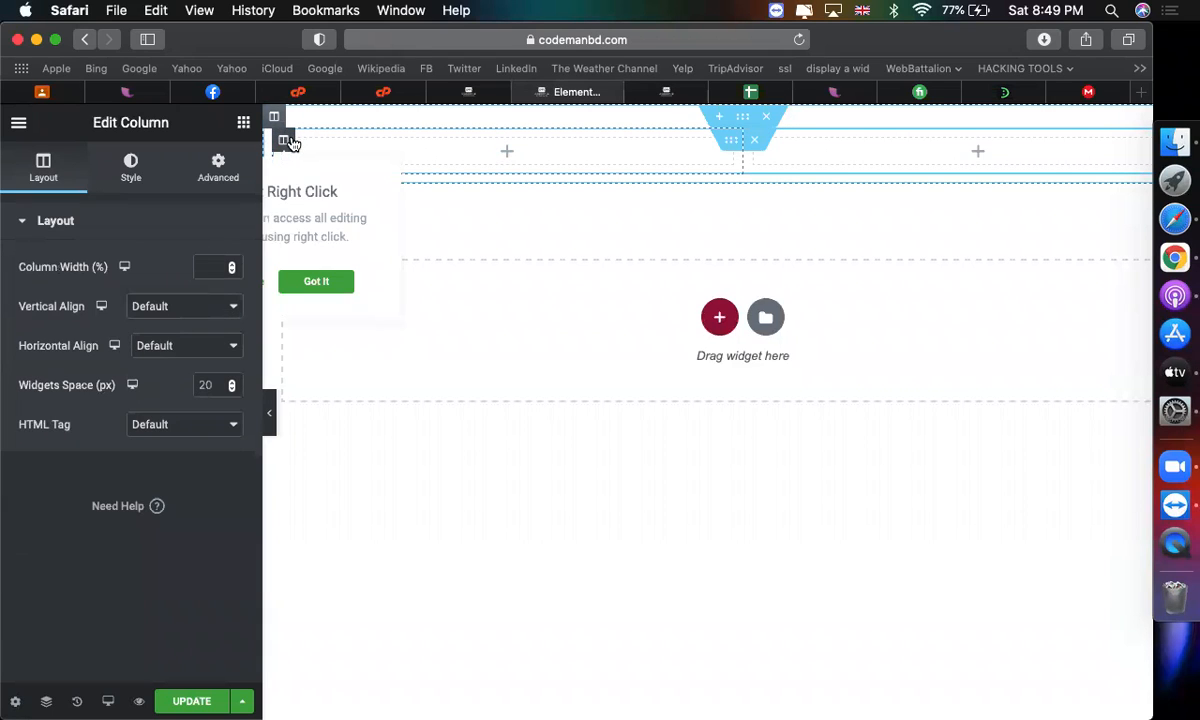
right_click(287, 142)
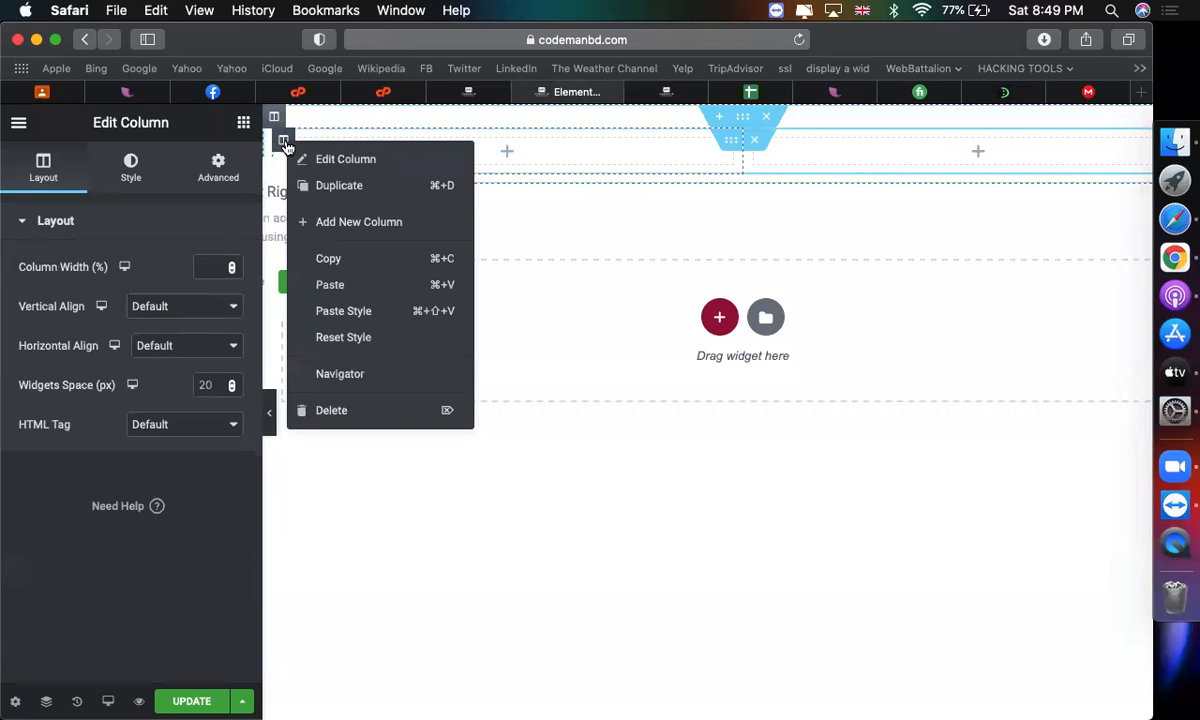
click(336, 224)
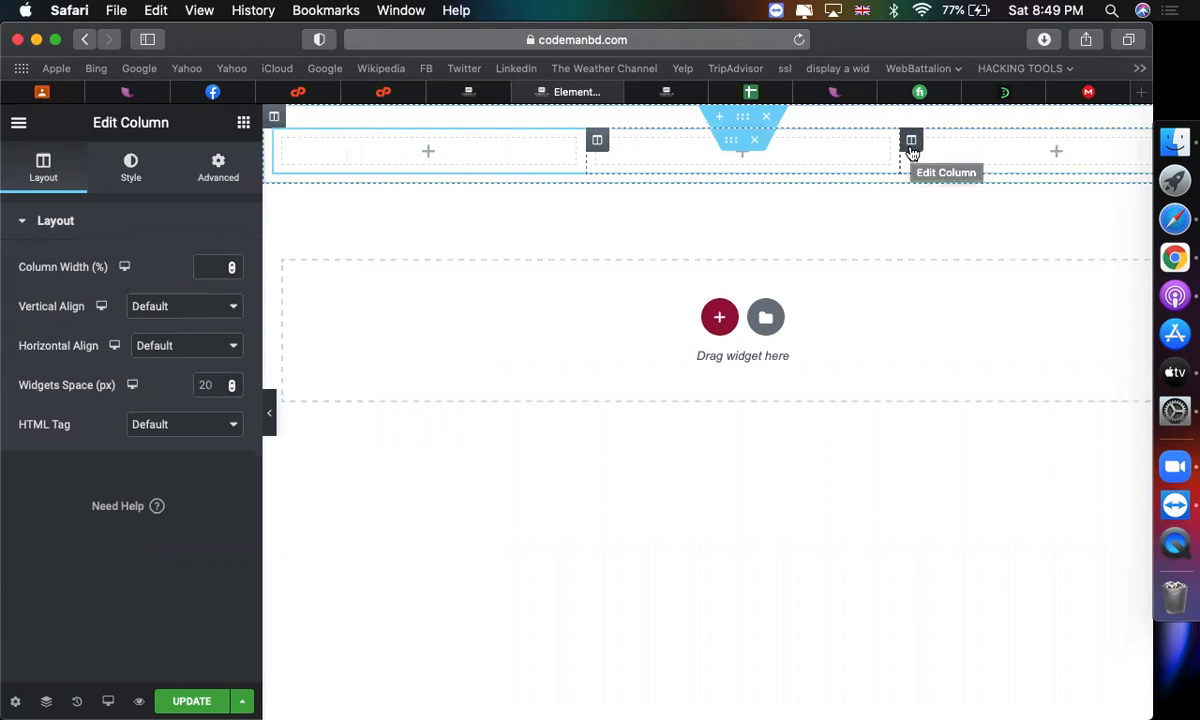
right_click(911, 145)
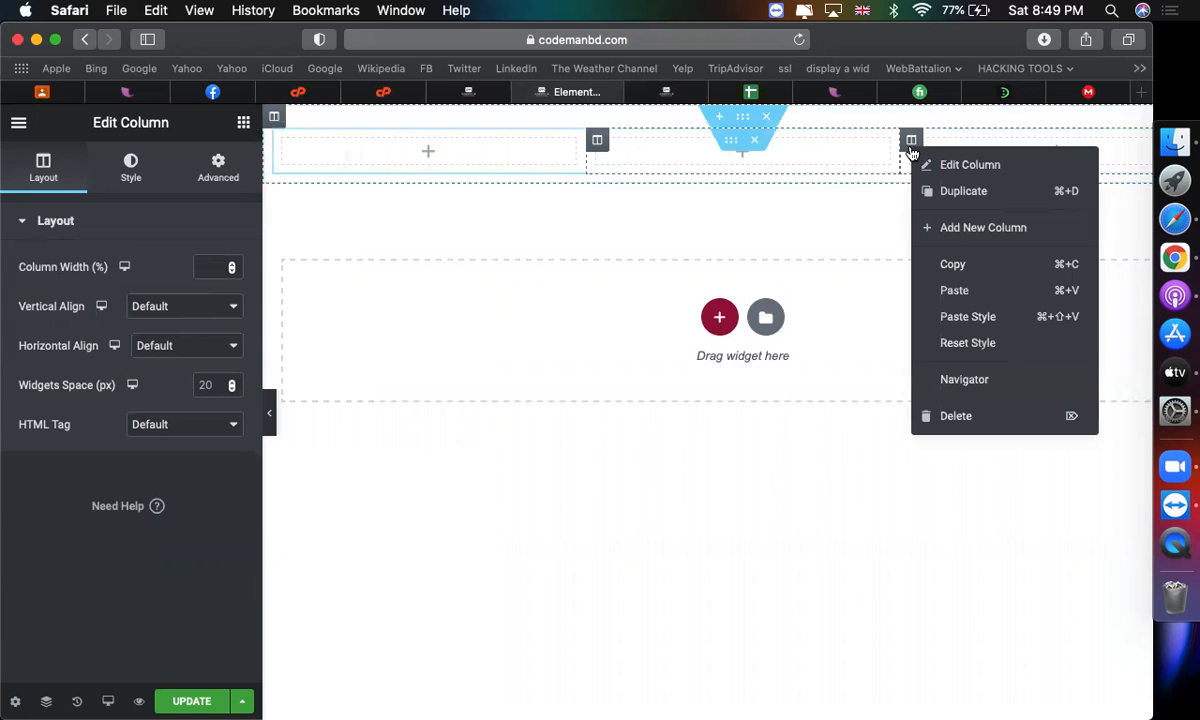
click(953, 417)
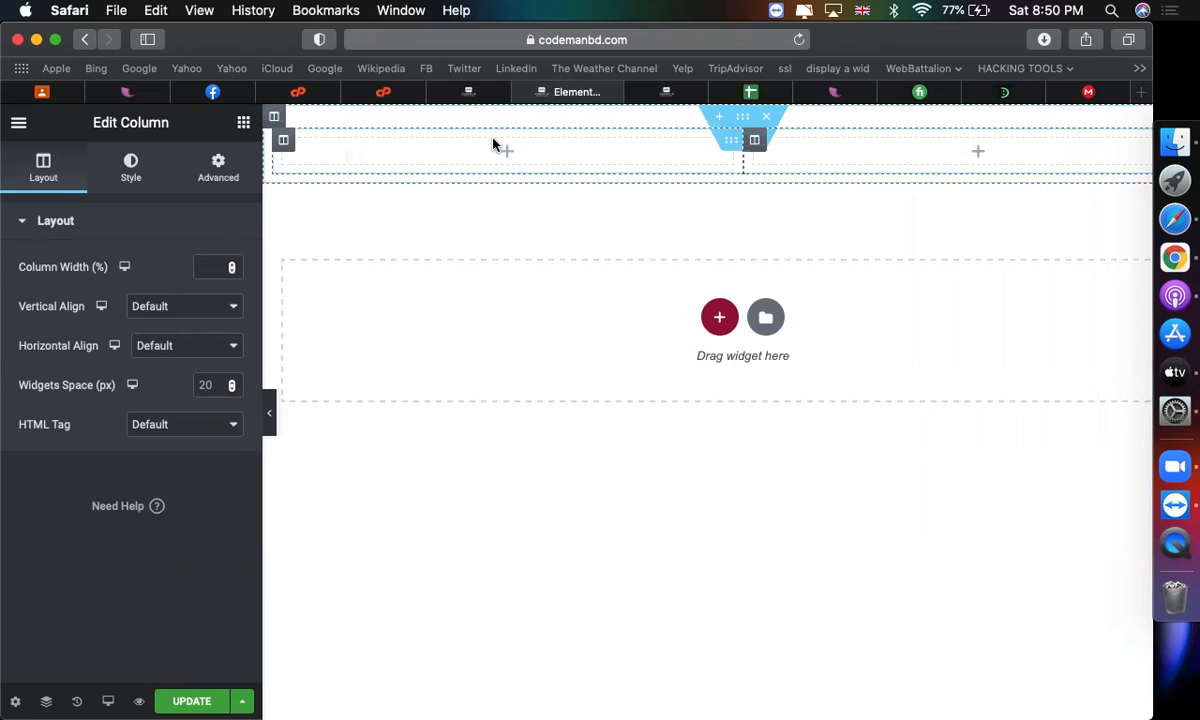
Examine the description paragraph and Get Started button in the CodemanBD site's hero section
click(650, 91)
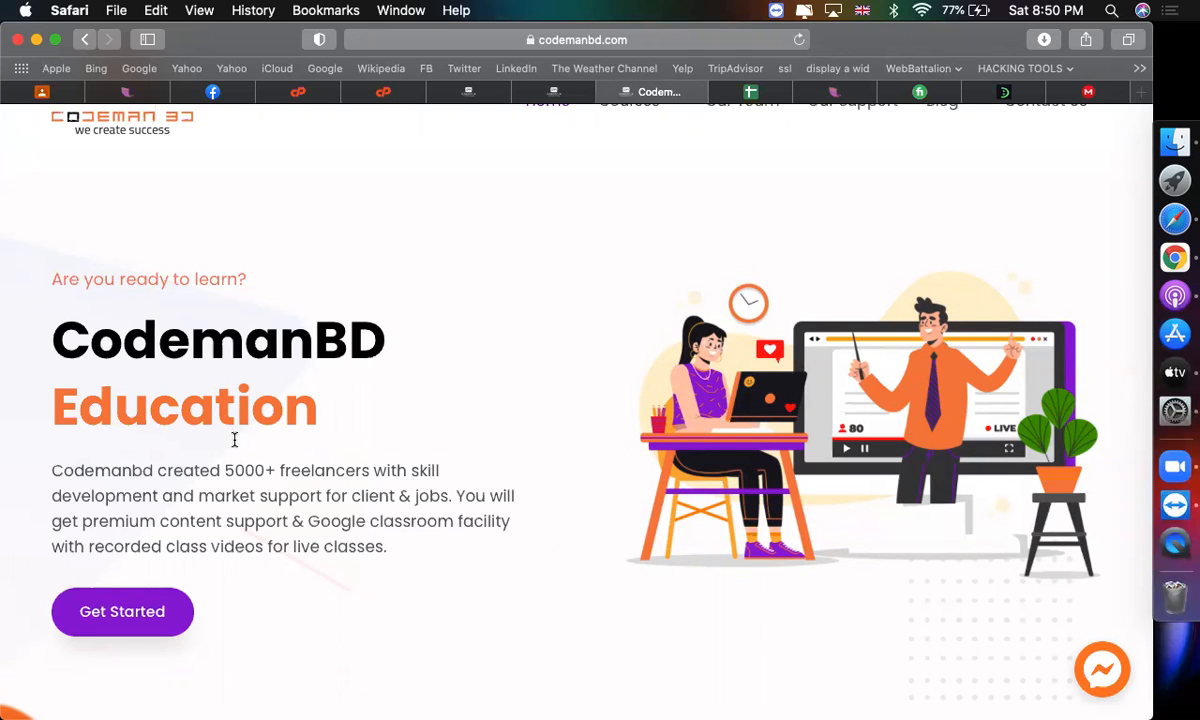
triple_click(233, 470)
drag(137, 588, 228, 617)
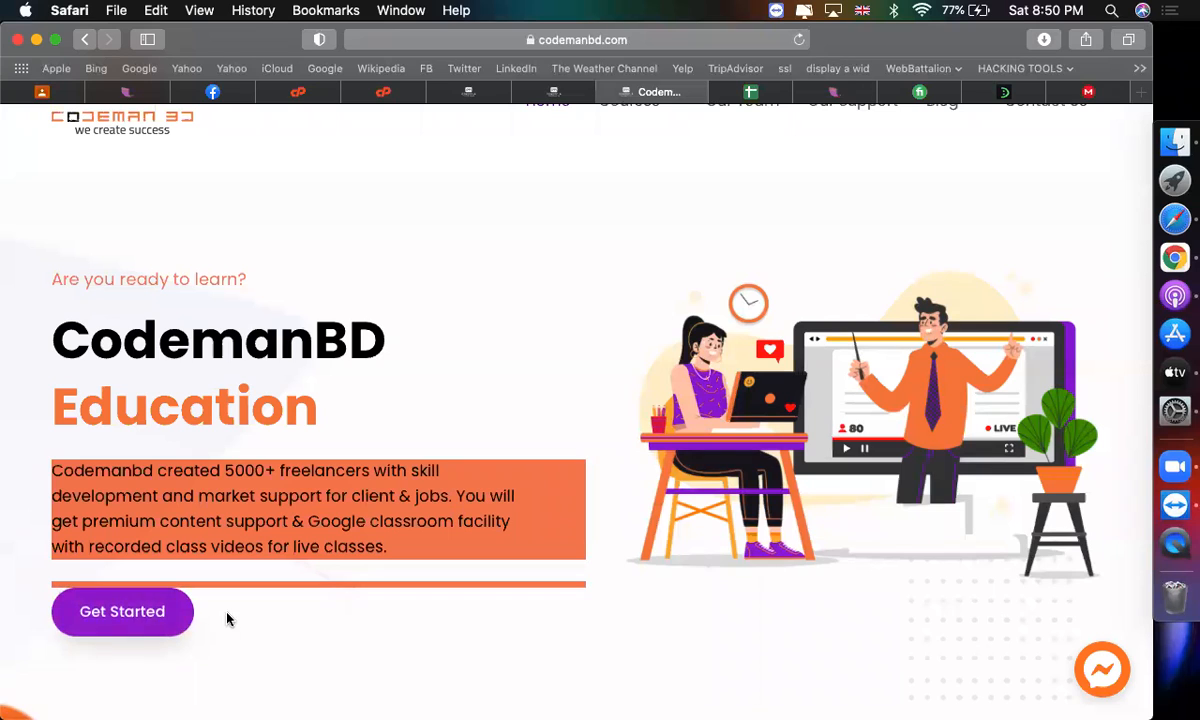
Back in the Elementor editor, add a Heading widget to the inner section's first column with the title "Welcome to our website"
click(555, 91)
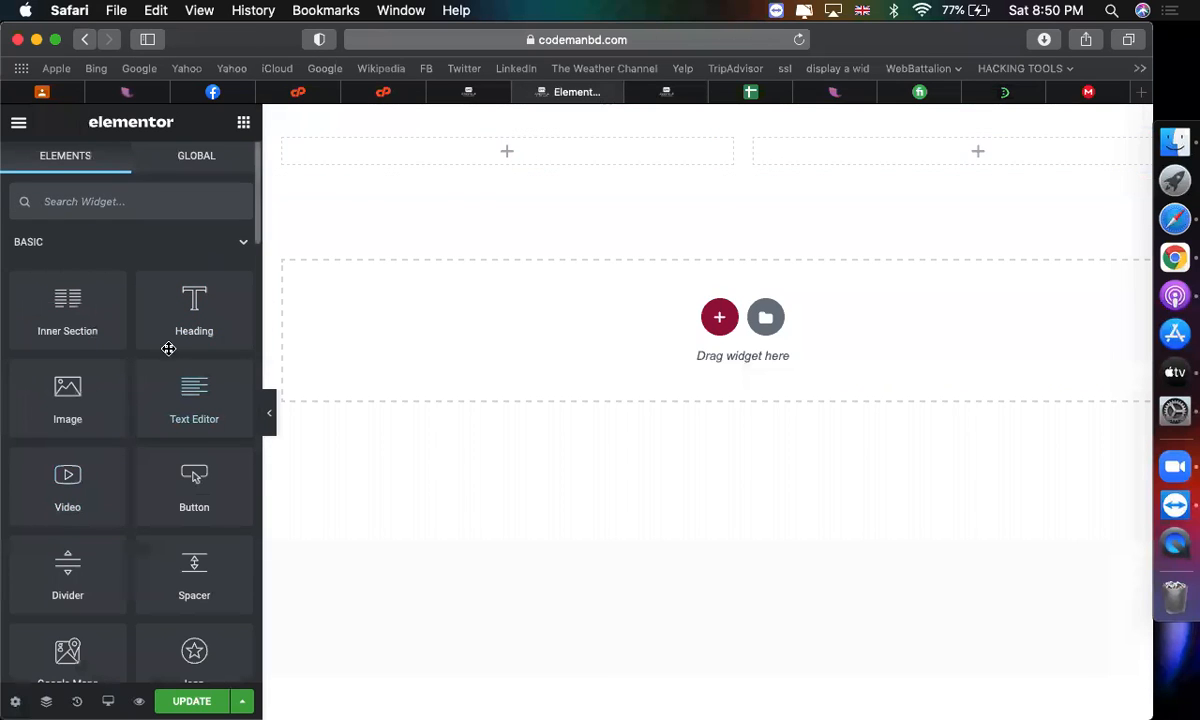
drag(187, 325, 367, 162)
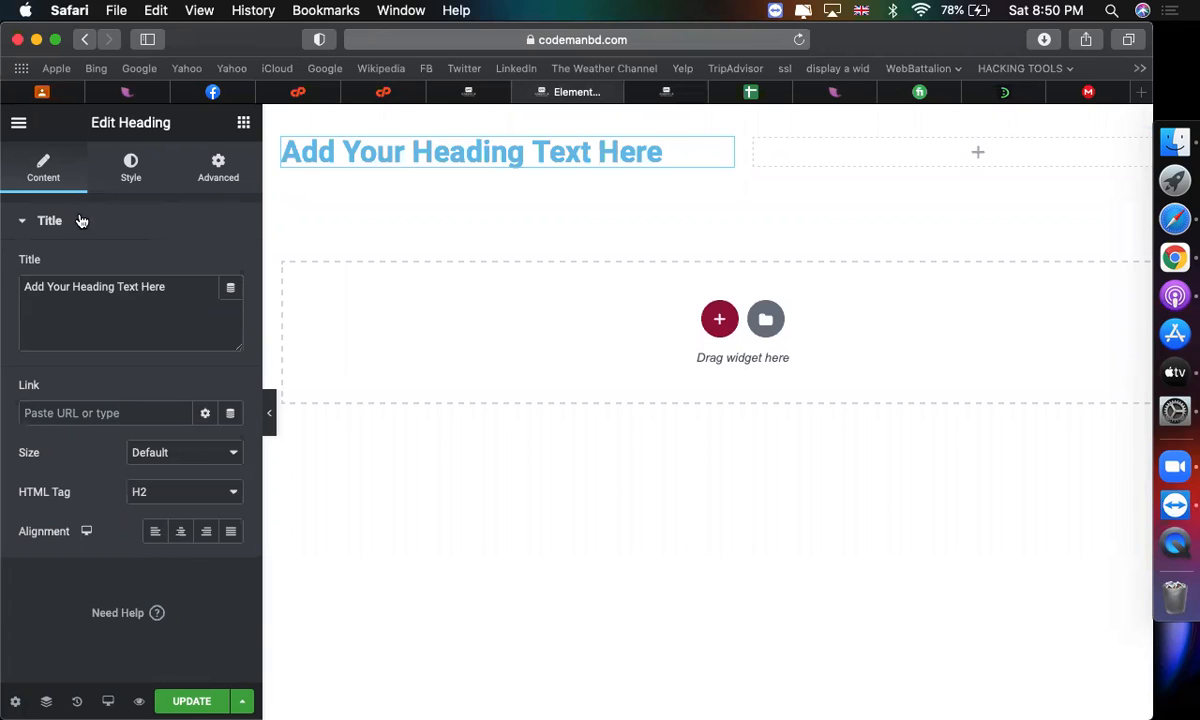
click(129, 300)
key(super+a)
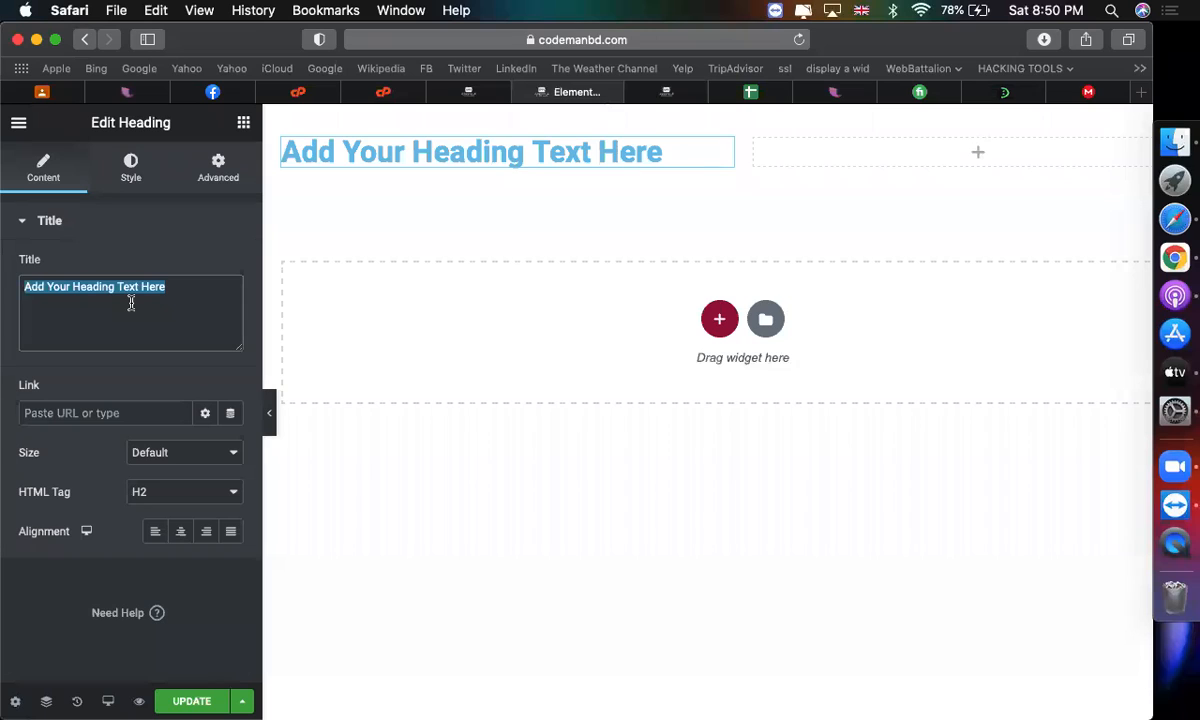
key(BackSpace)
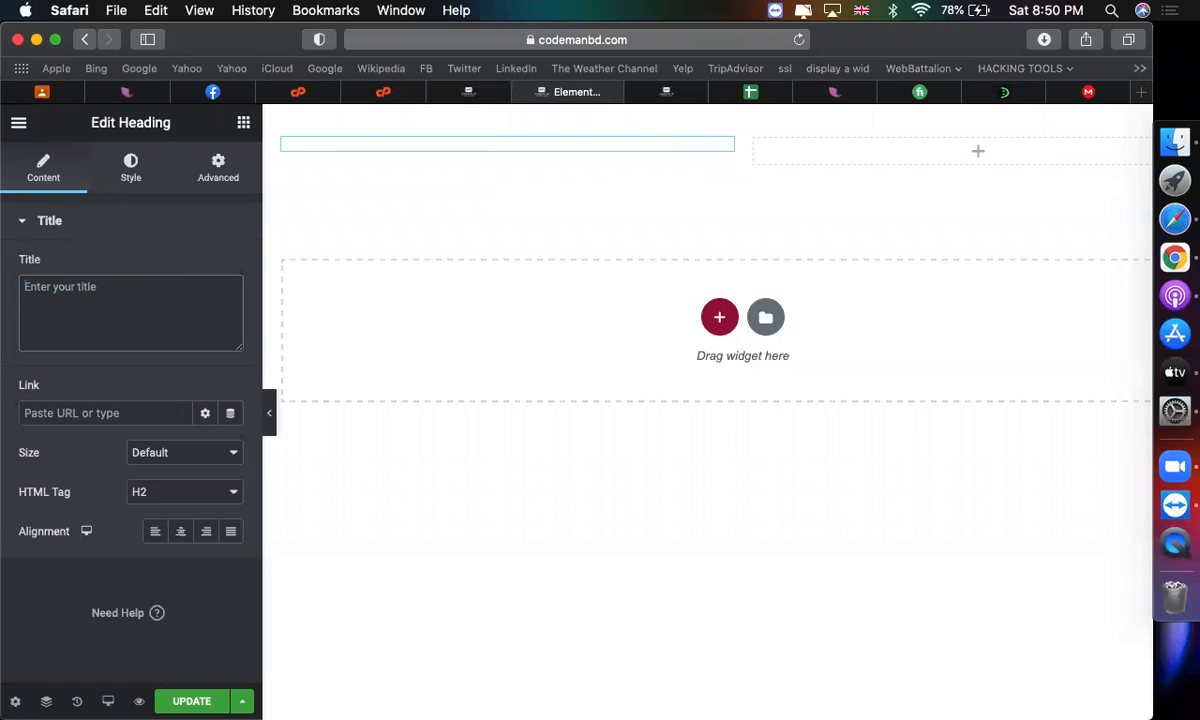
text(W)
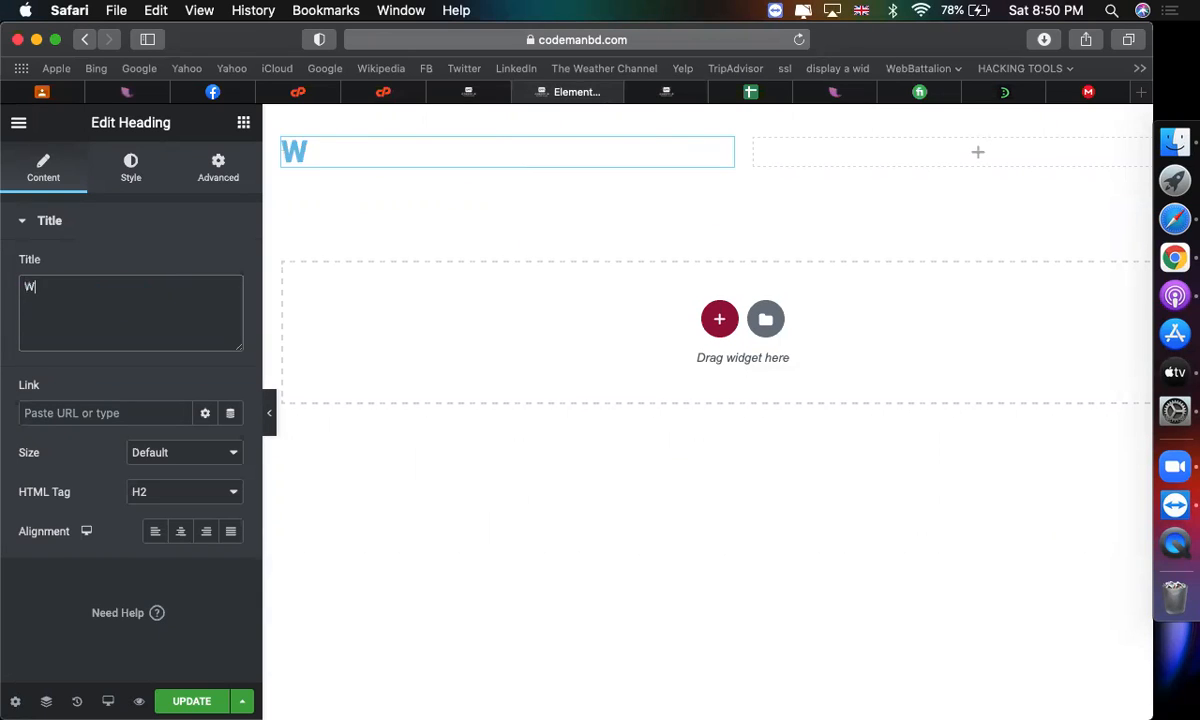
text(elcome to i)
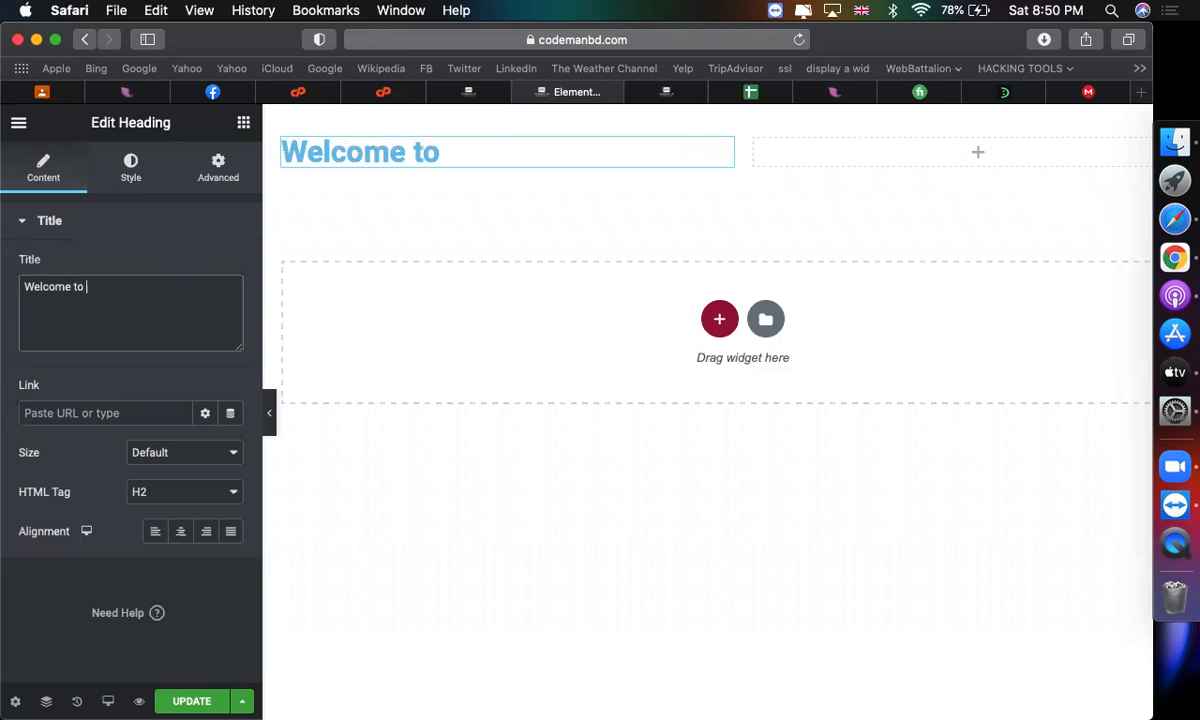
key(BackSpace)
text(our website)
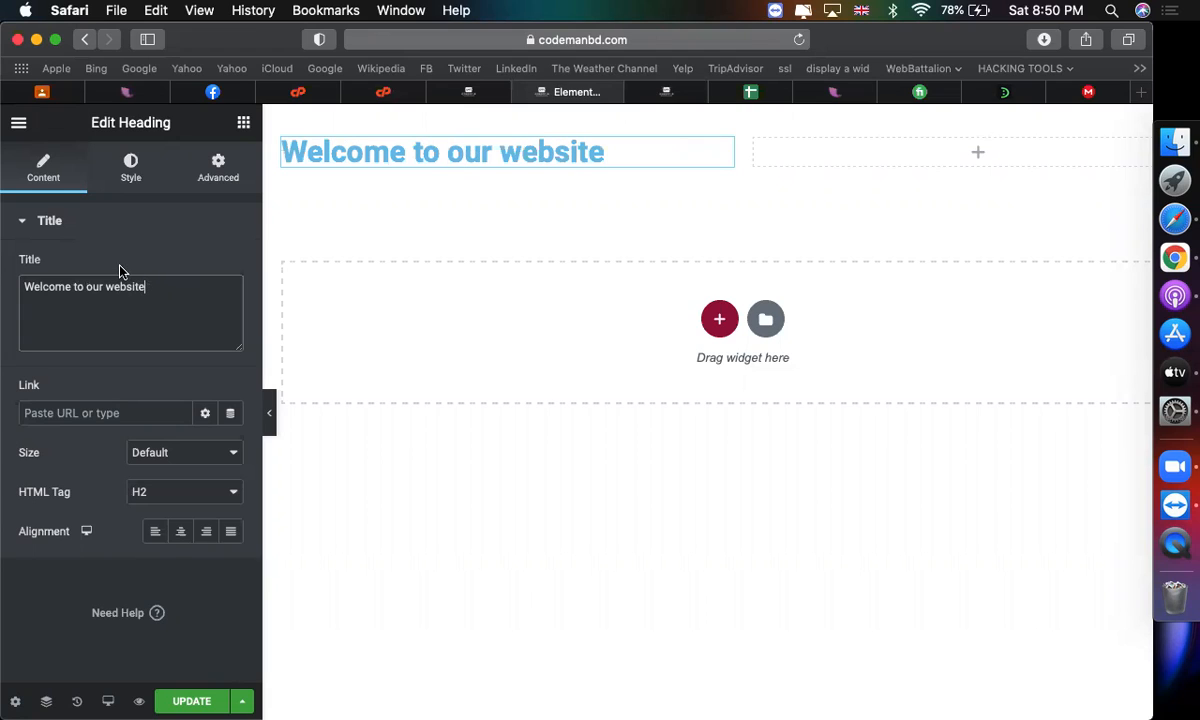
Set the heading's text color to the darker blue #338EB4
click(130, 177)
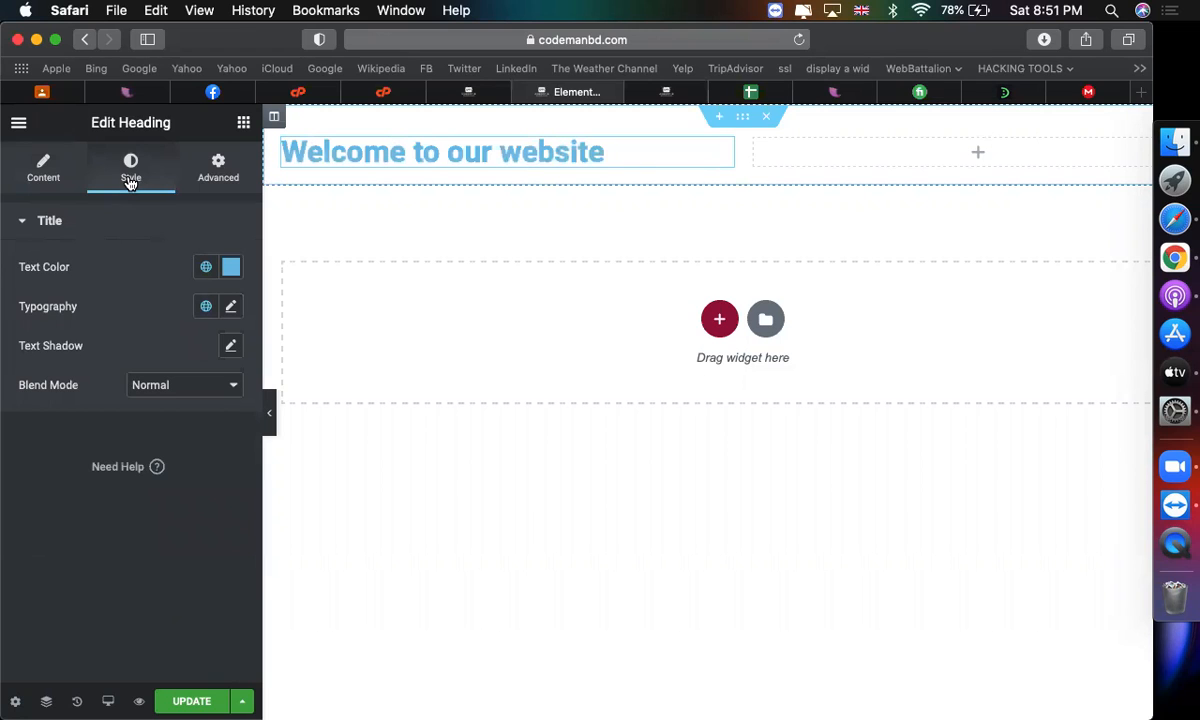
click(228, 274)
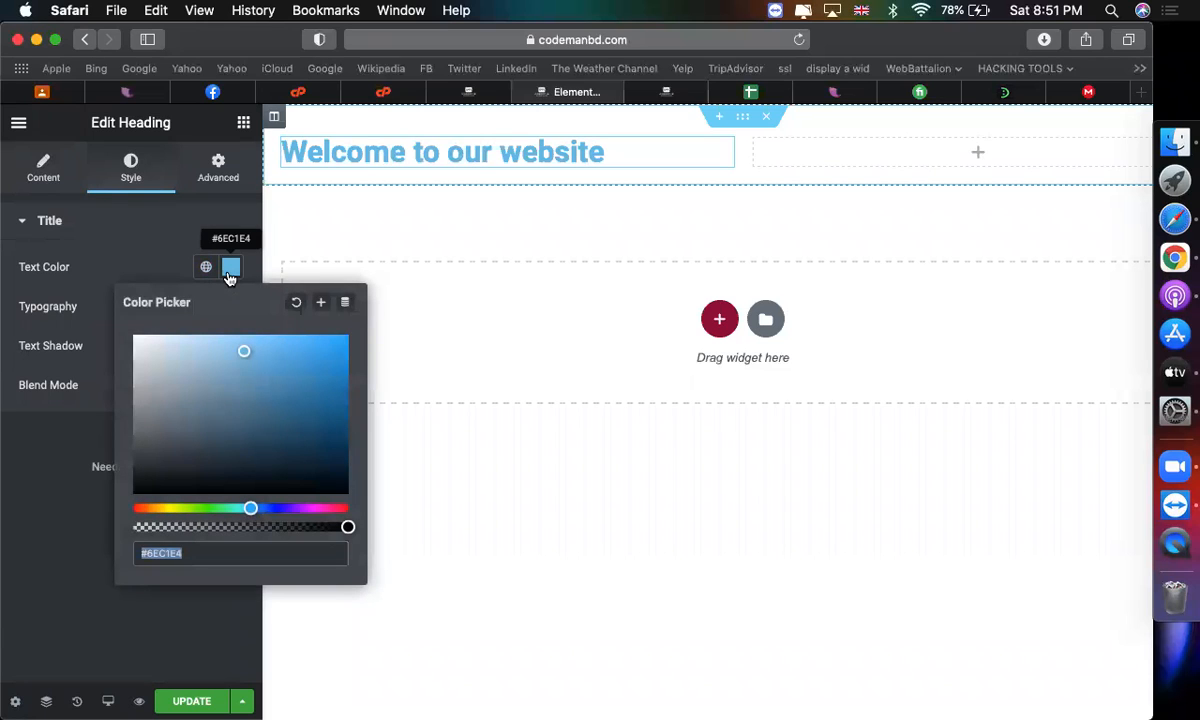
click(286, 381)
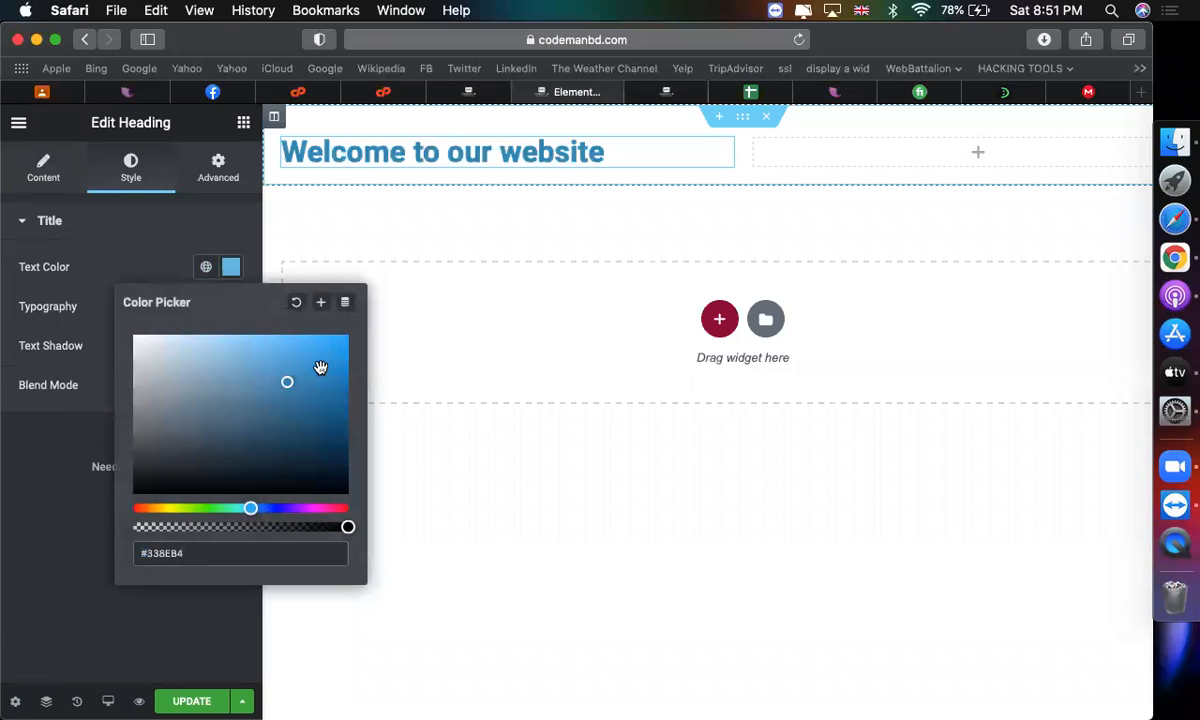
Change the heading's text color to the dark purple #57289F and close the color picker
click(236, 431)
click(294, 395)
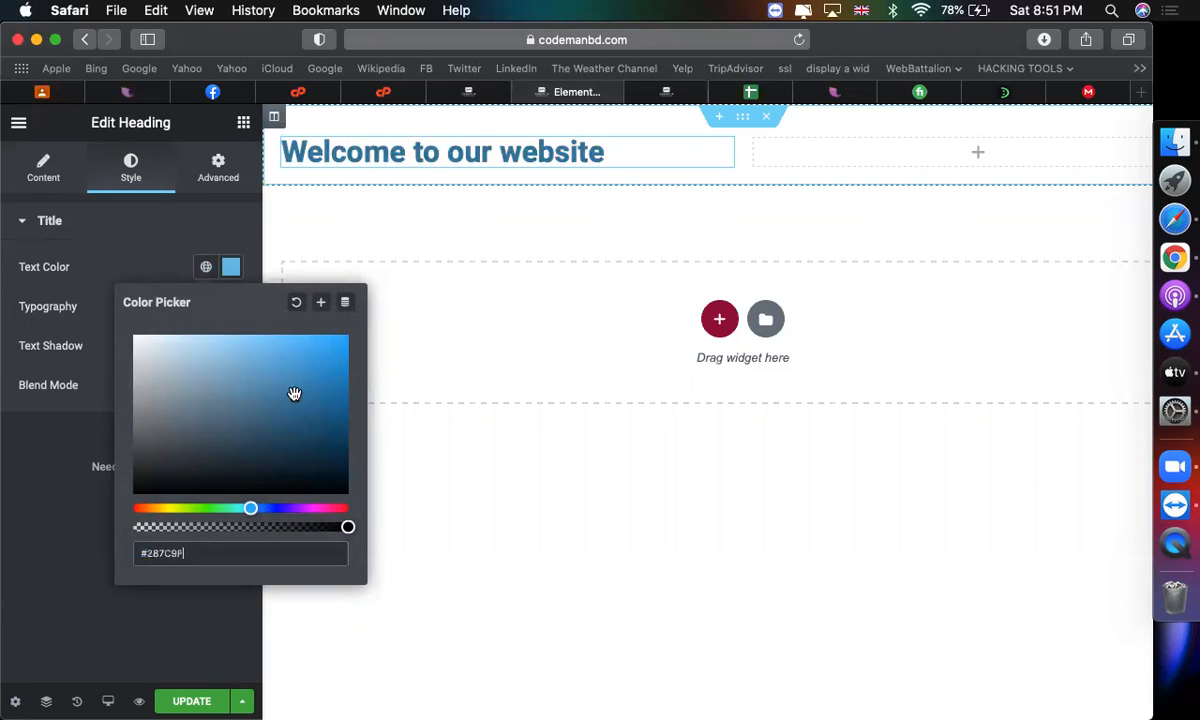
click(250, 508)
drag(250, 508, 291, 520)
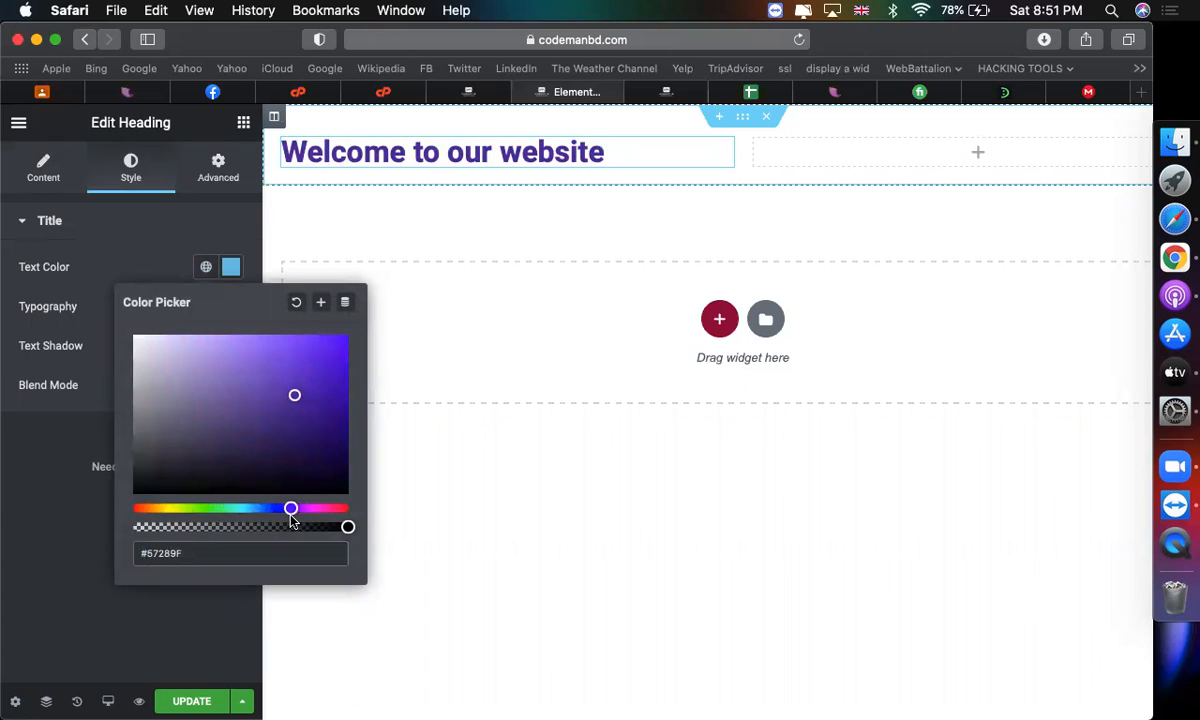
click(183, 240)
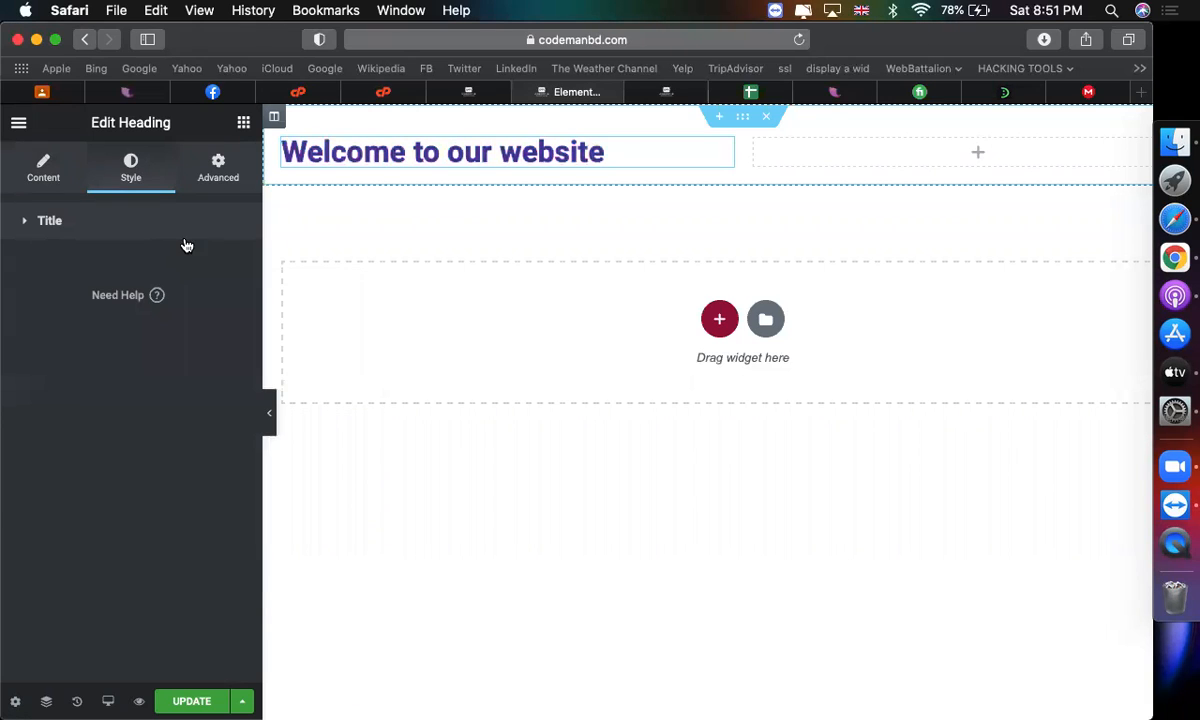
click(185, 244)
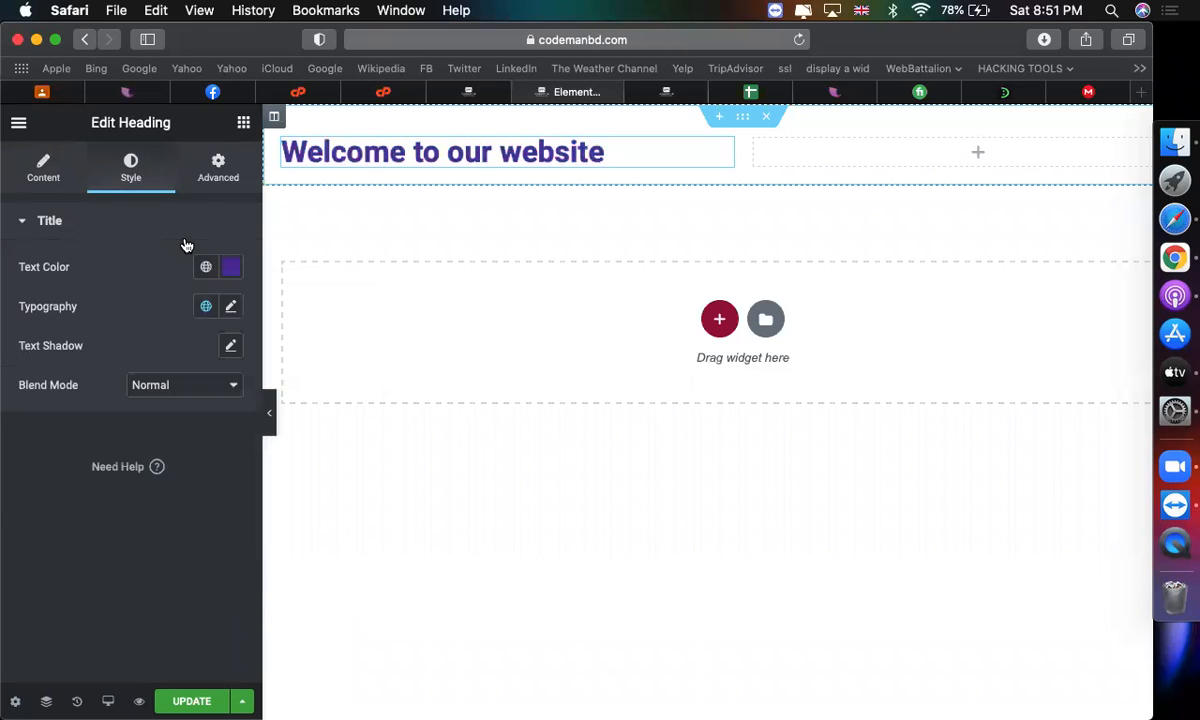
Open the heading's typography settings and try the Rock Salt font family
click(231, 309)
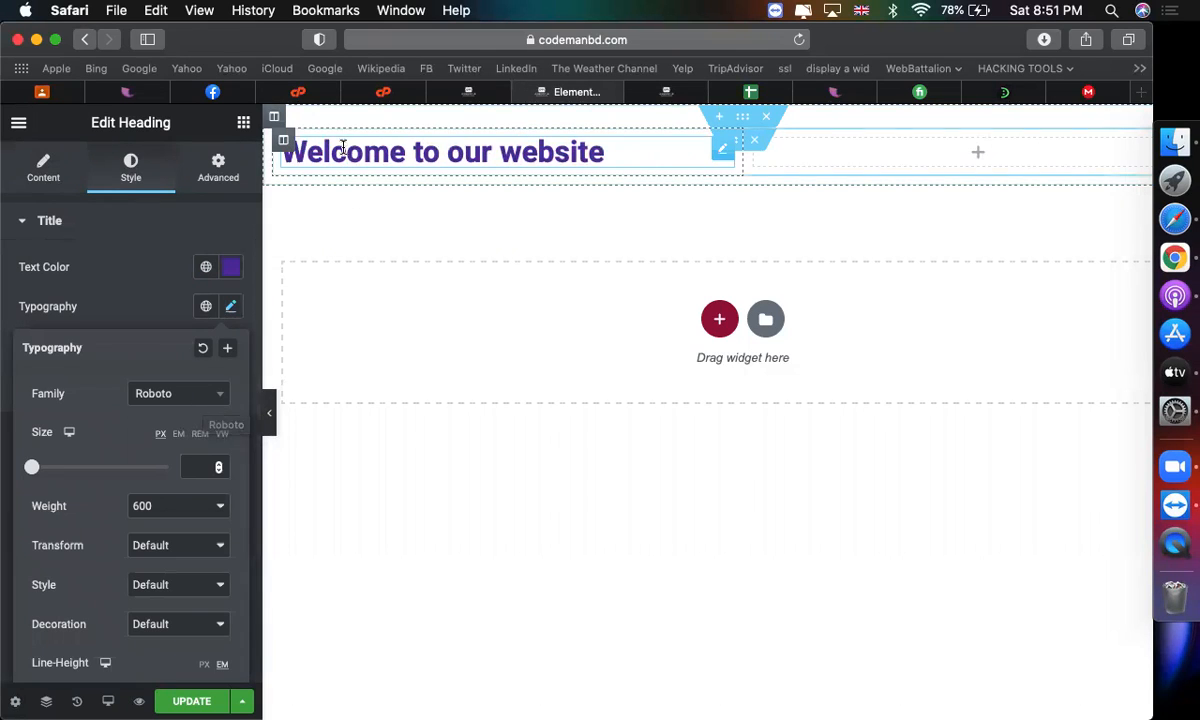
click(180, 395)
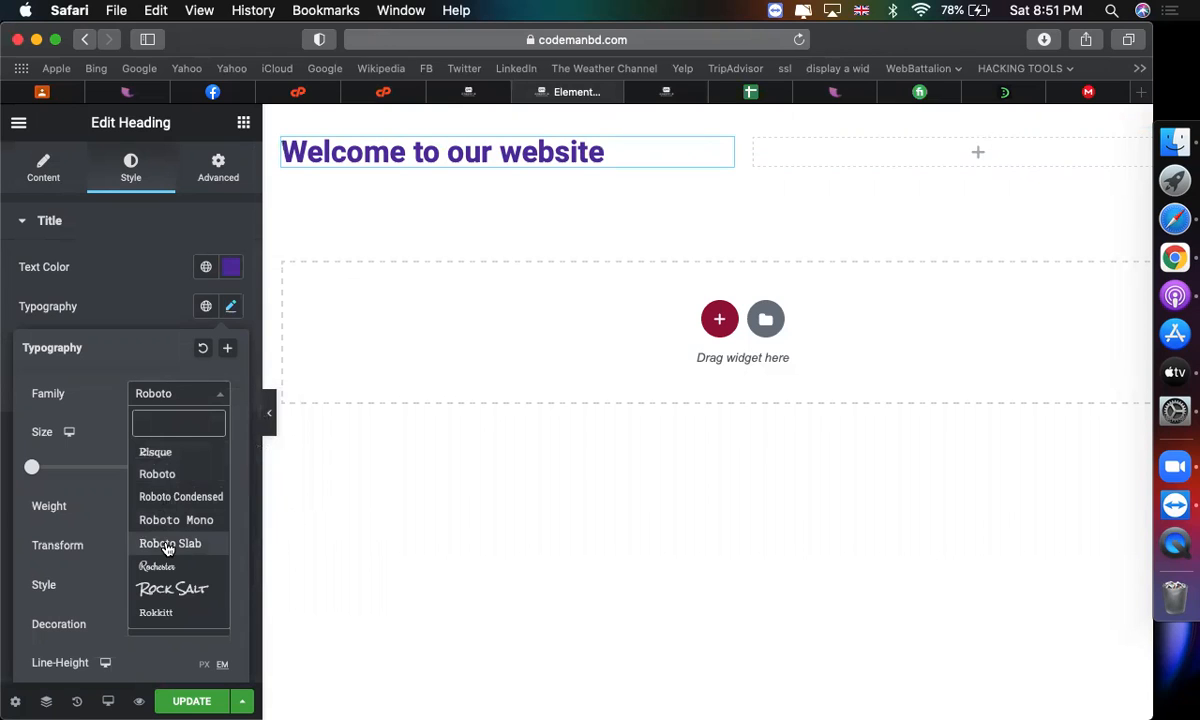
scroll(167, 547, down, 3)
click(165, 494)
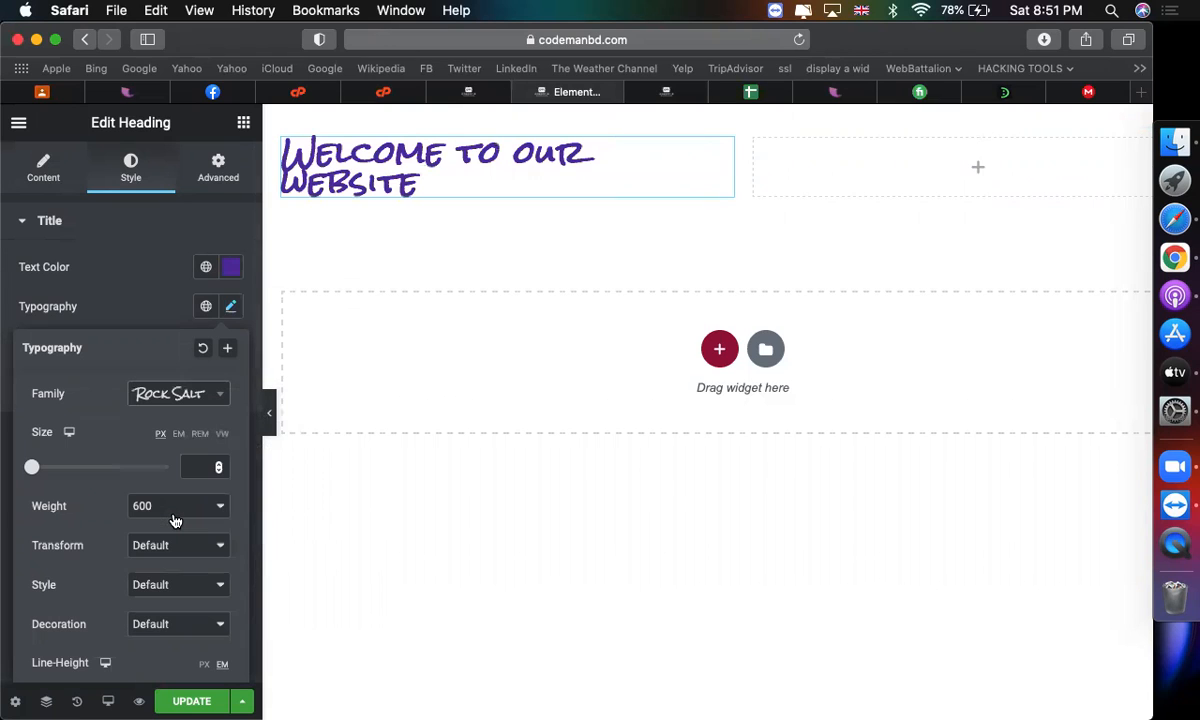
Search the font families for "popp" and set the heading's font to Poppins
click(180, 400)
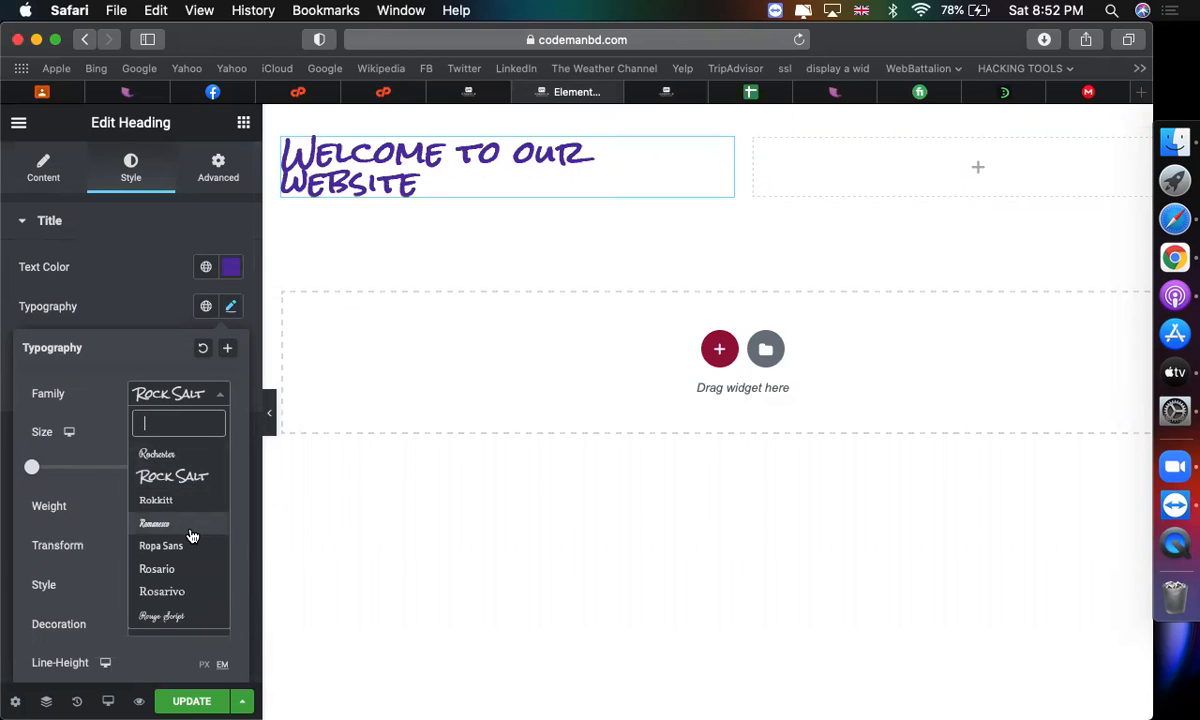
text(poop)
key(BackSpace)
key(BackSpace)
text(pp)
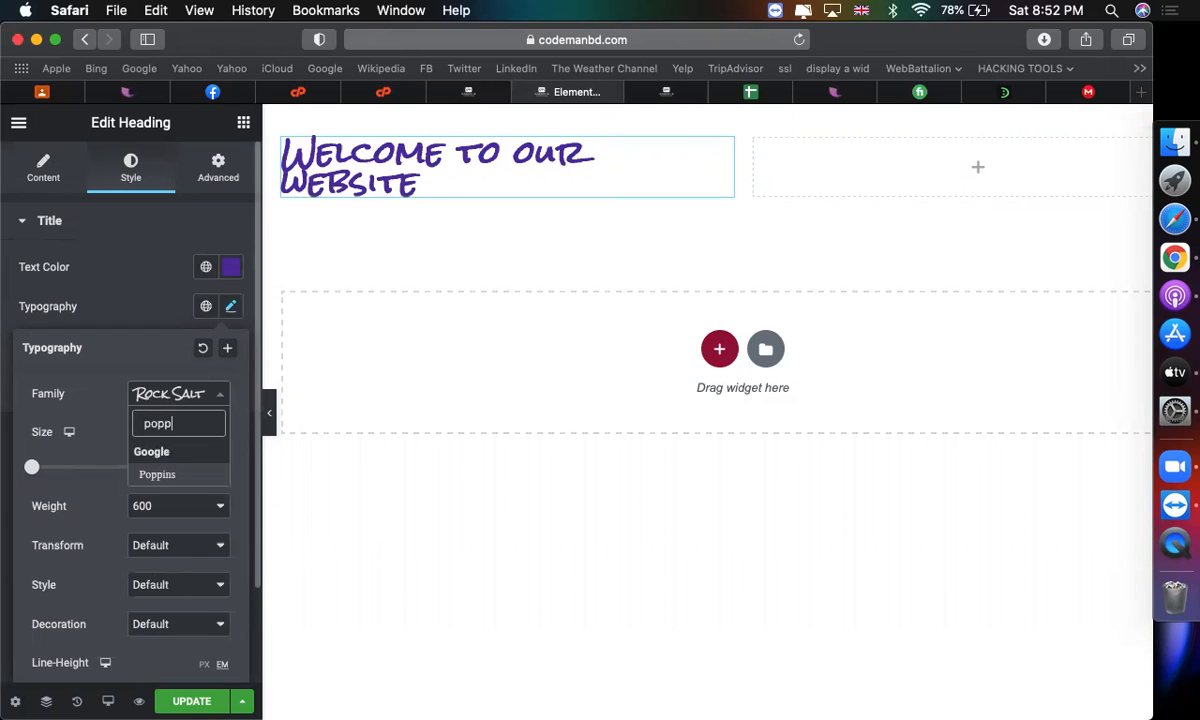
key(Return)
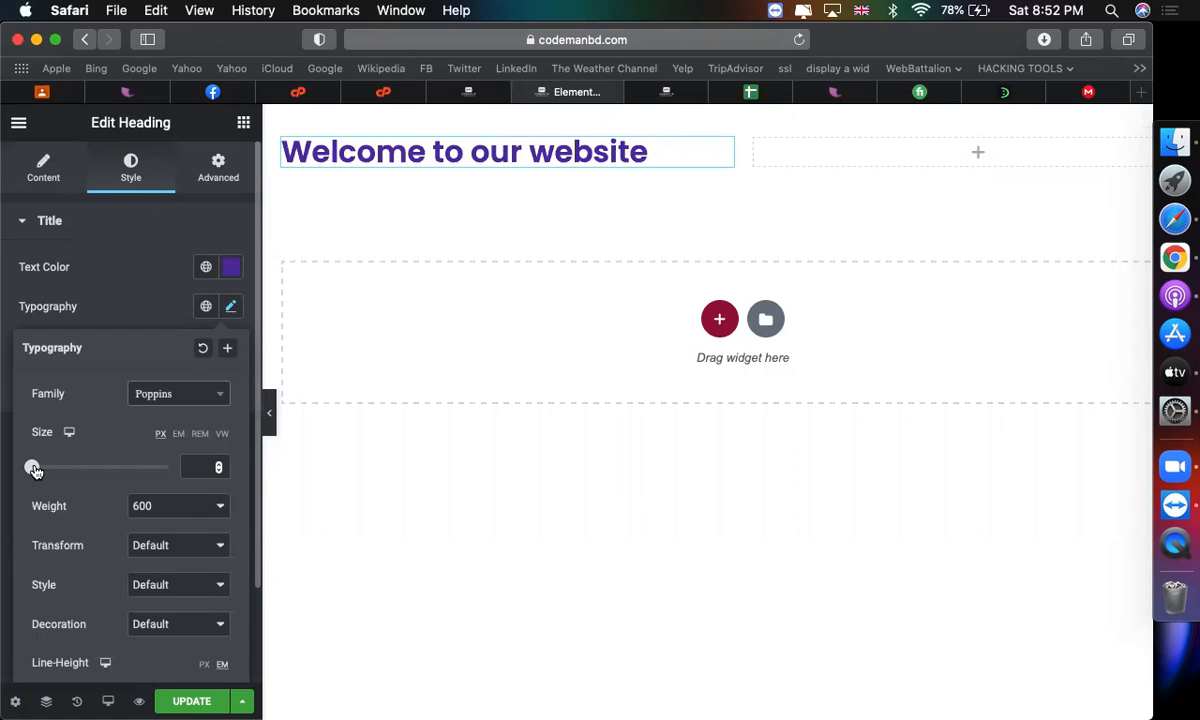
Set the heading's font size to 39 px, keeping the typography settings open
drag(34, 469, 39, 467)
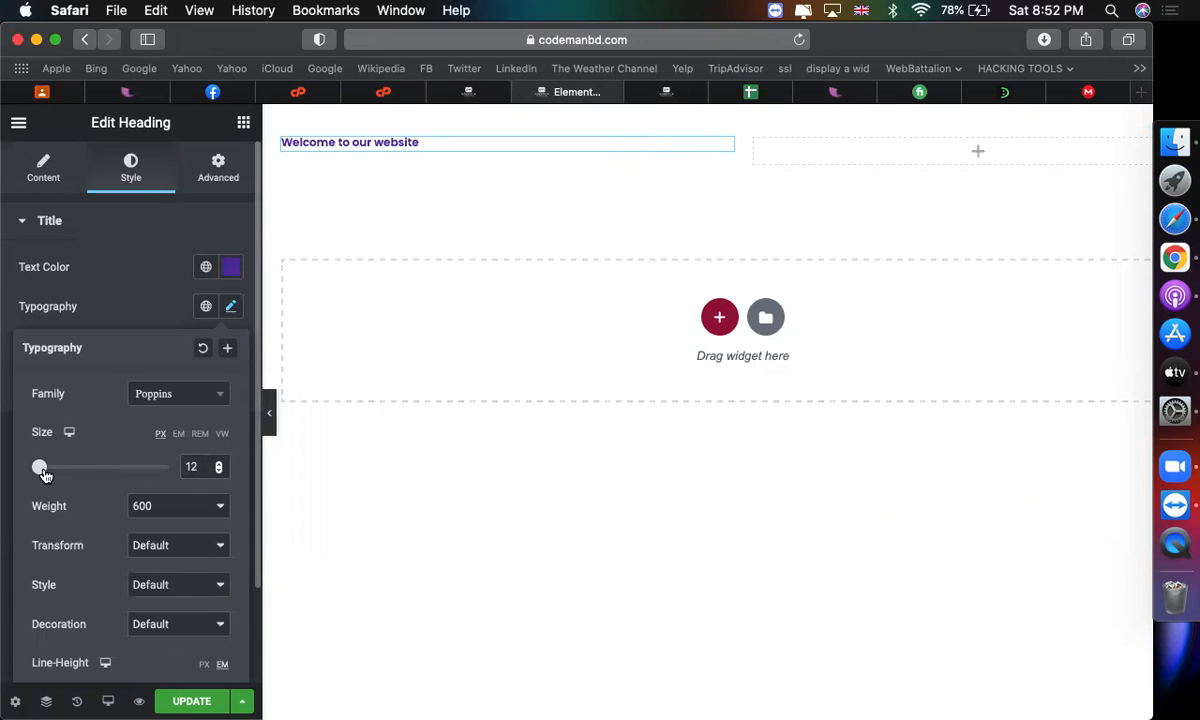
mouse_move(44, 474)
mouse_down()
mouse_move(94, 474)
mouse_move(62, 471)
mouse_up()
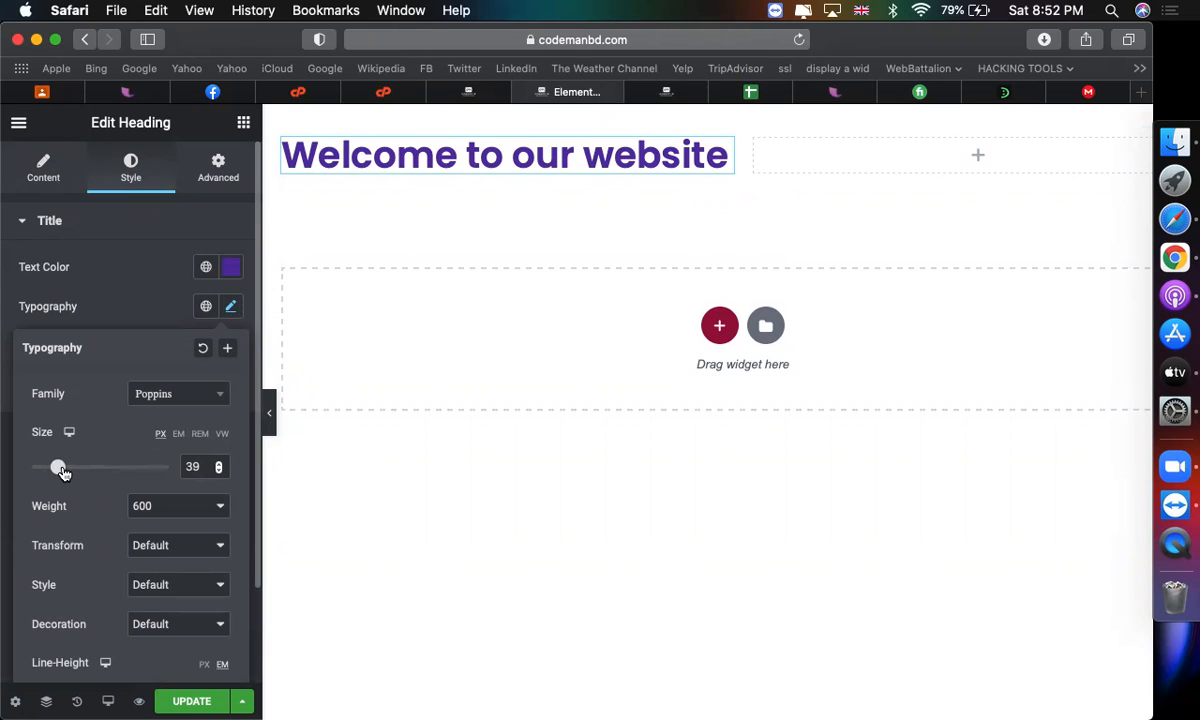
click(170, 400)
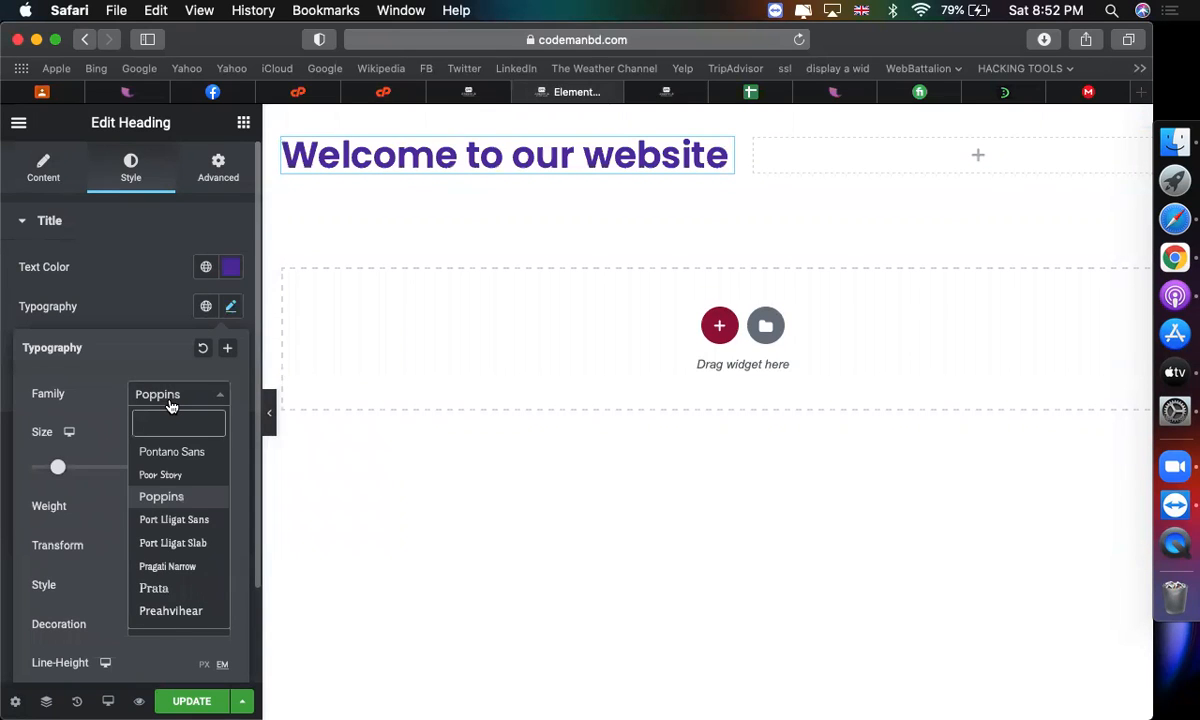
click(147, 285)
click(231, 310)
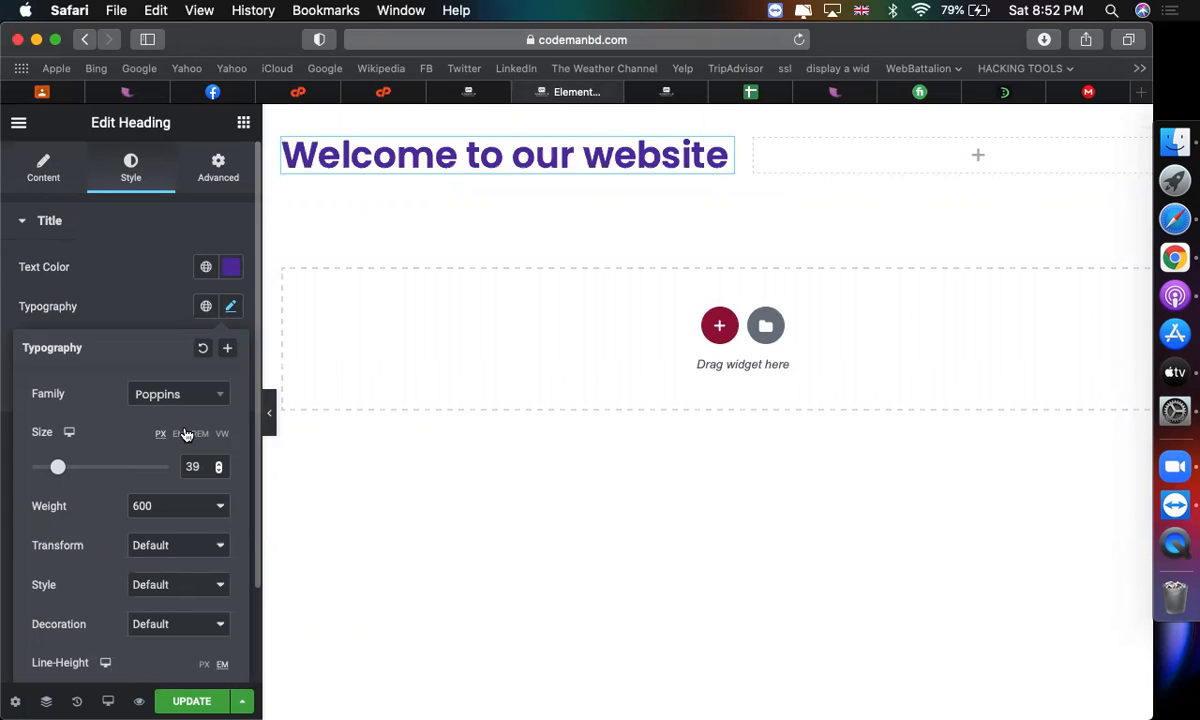
Try the font weights 100, 300 and 900 on the heading and set the weight back to 600
click(172, 508)
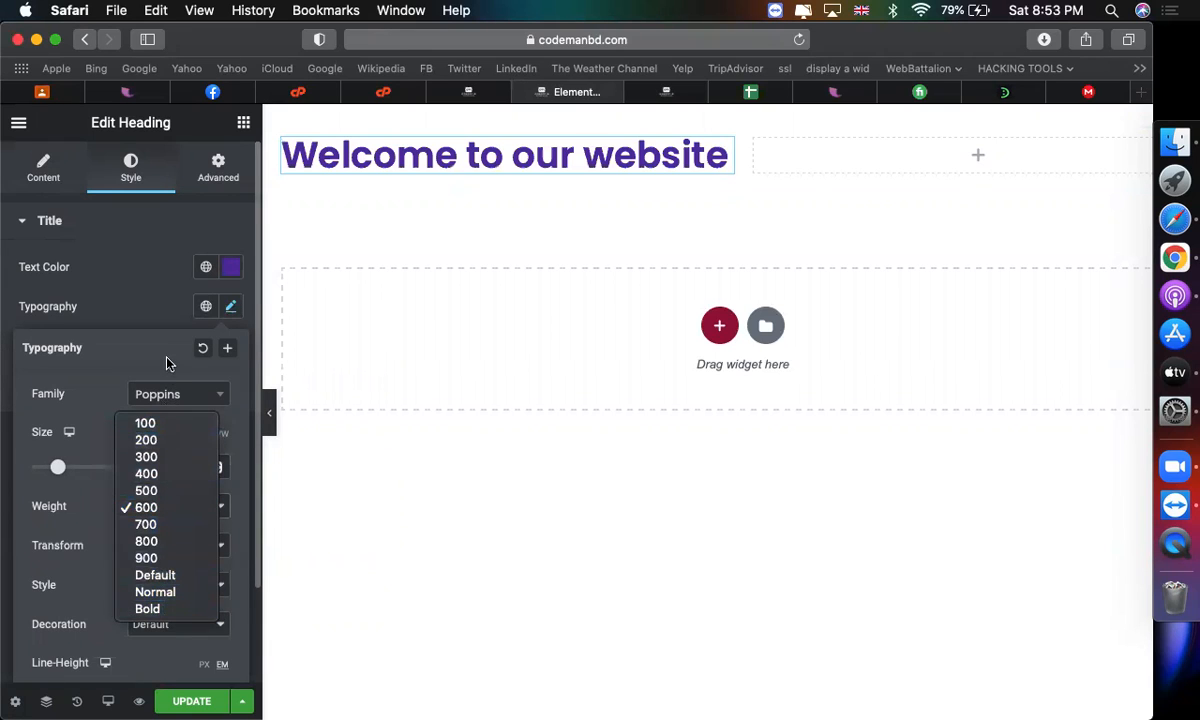
click(168, 424)
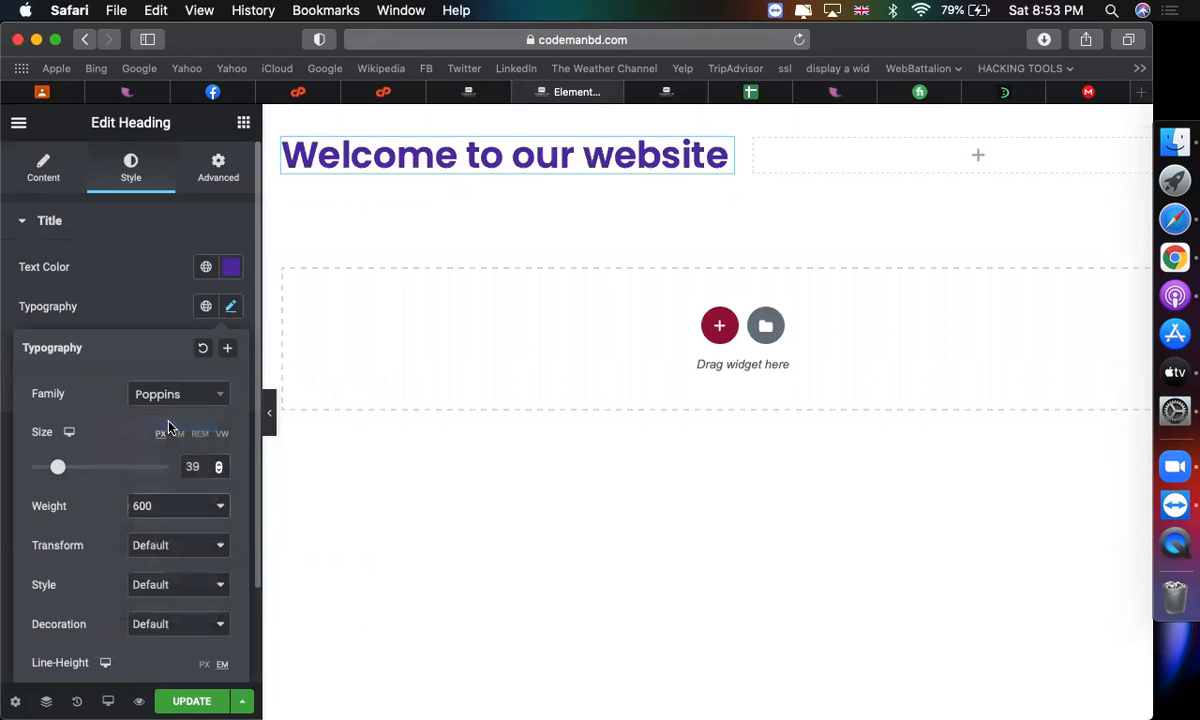
click(155, 505)
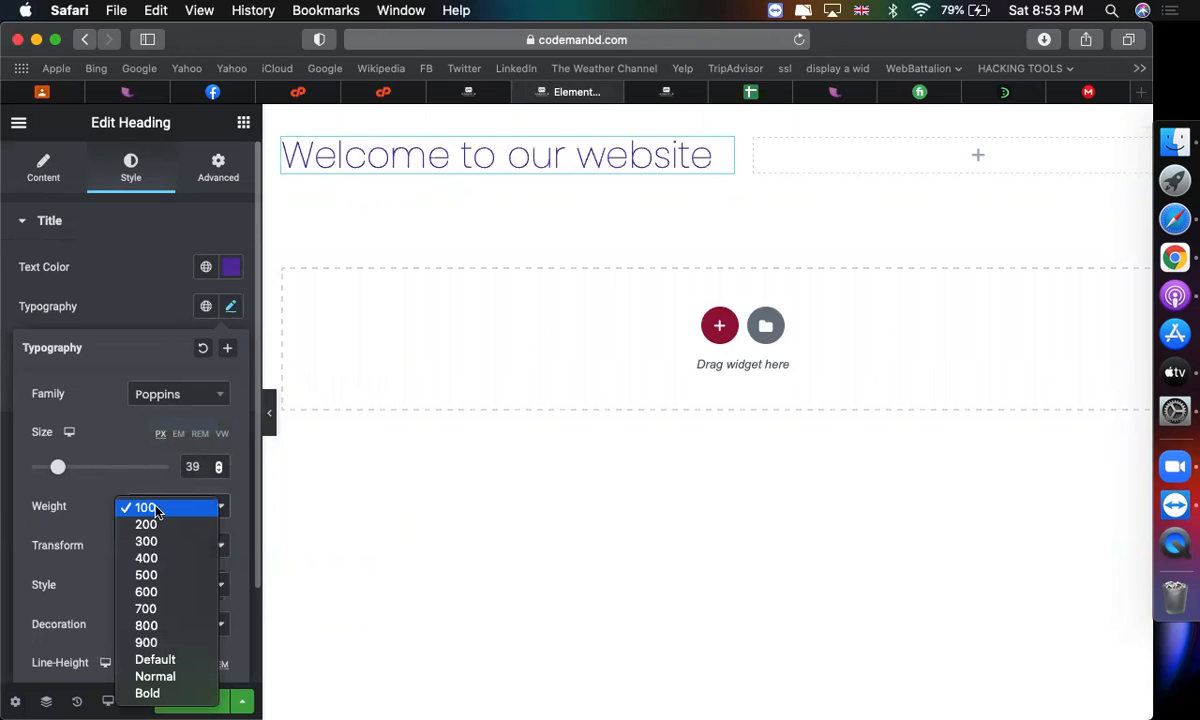
click(158, 542)
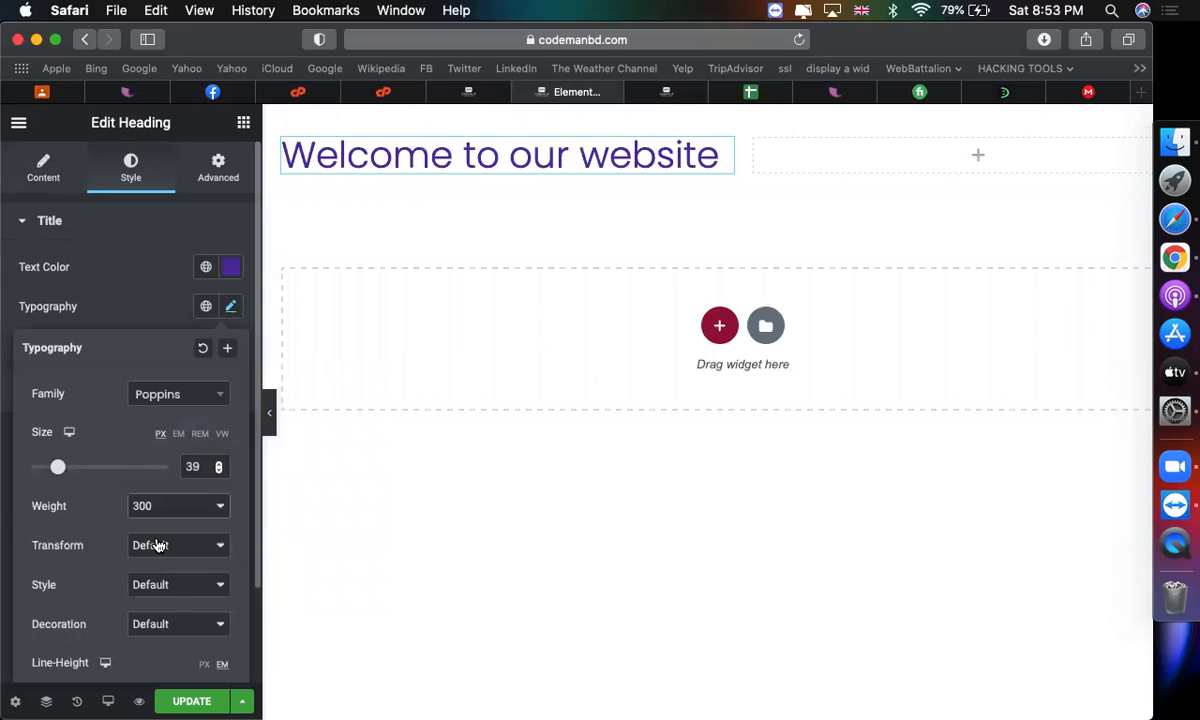
click(172, 516)
click(168, 607)
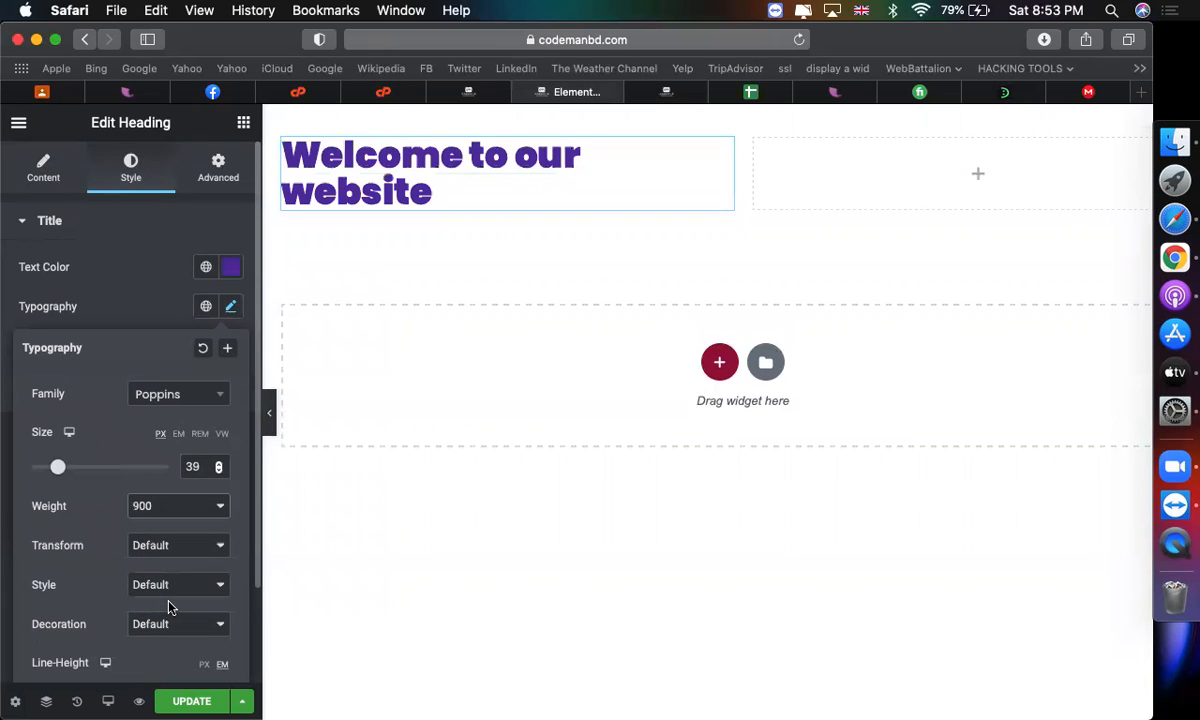
click(162, 497)
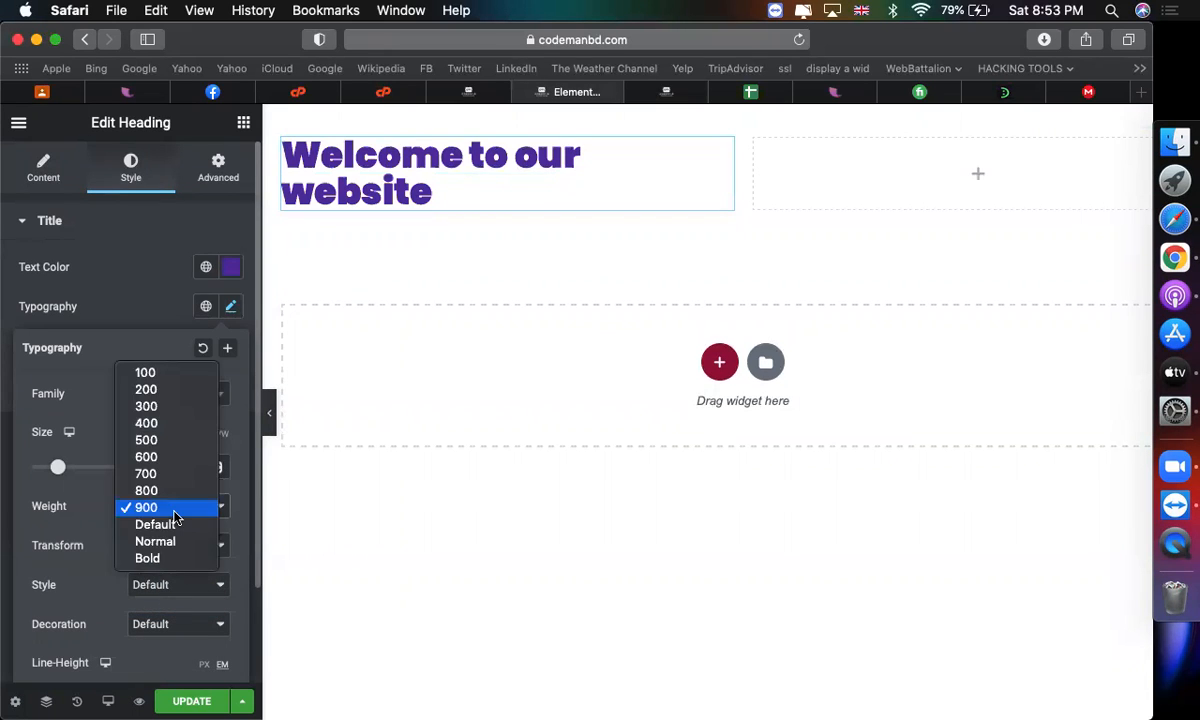
click(163, 457)
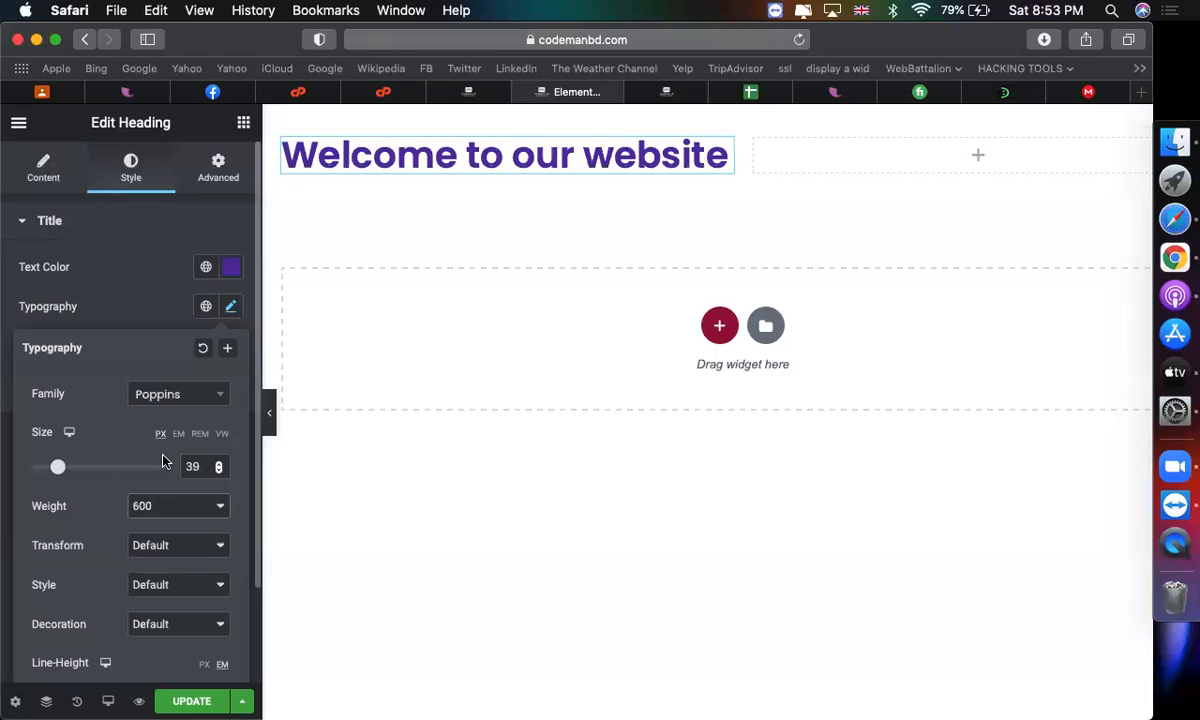
Try the Uppercase and Lowercase text transforms on the heading
click(141, 554)
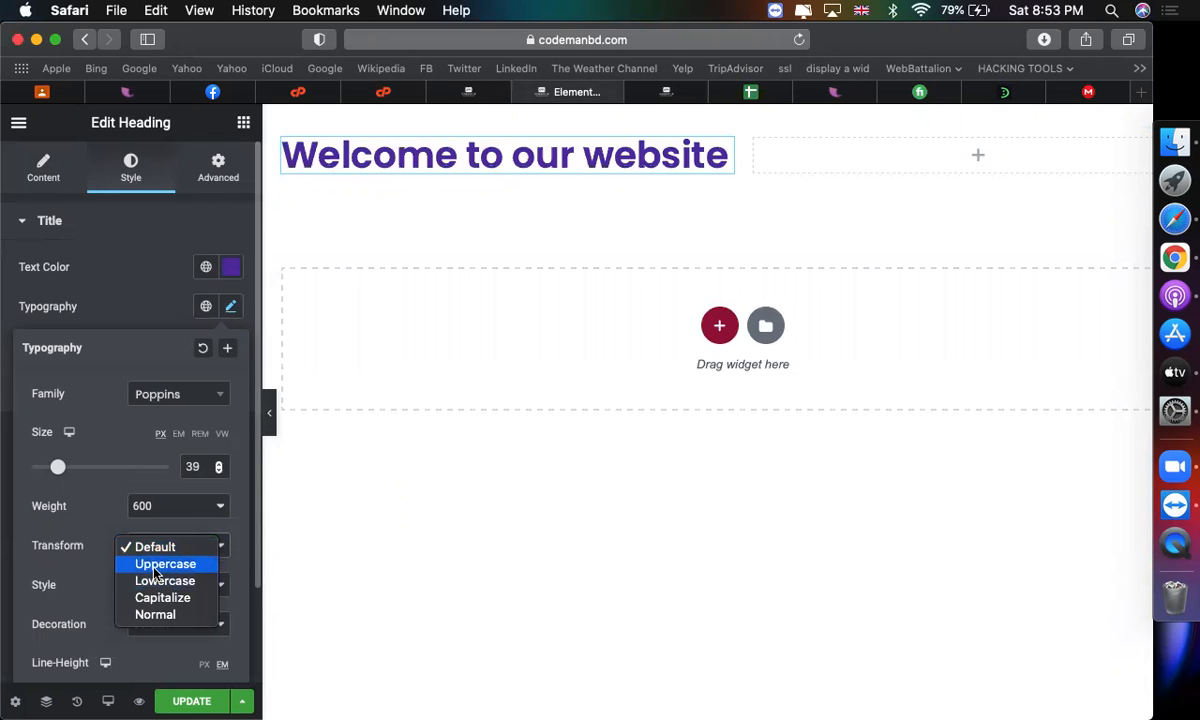
click(165, 564)
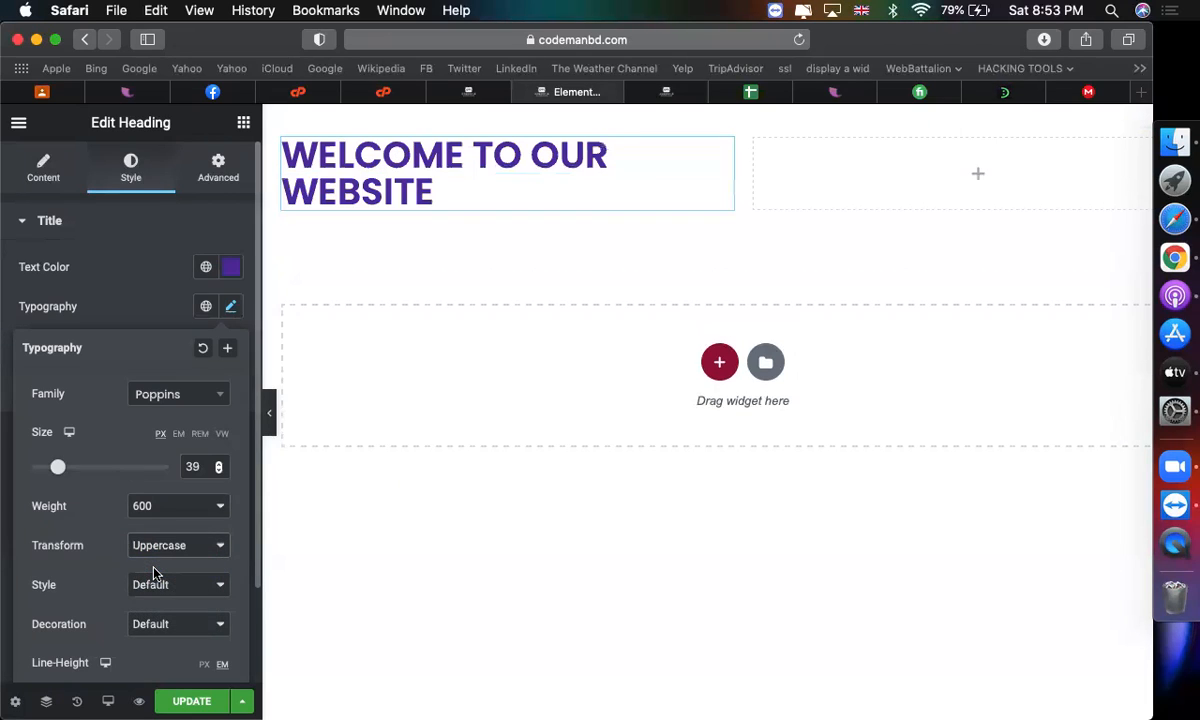
click(155, 547)
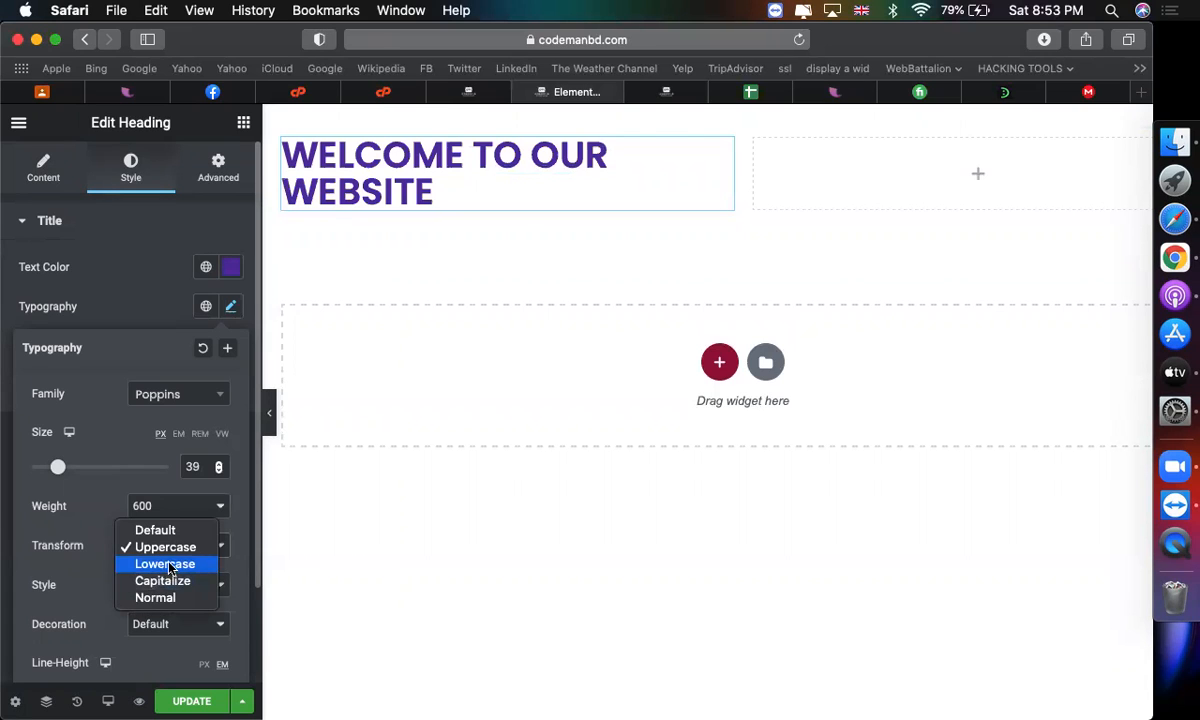
click(166, 564)
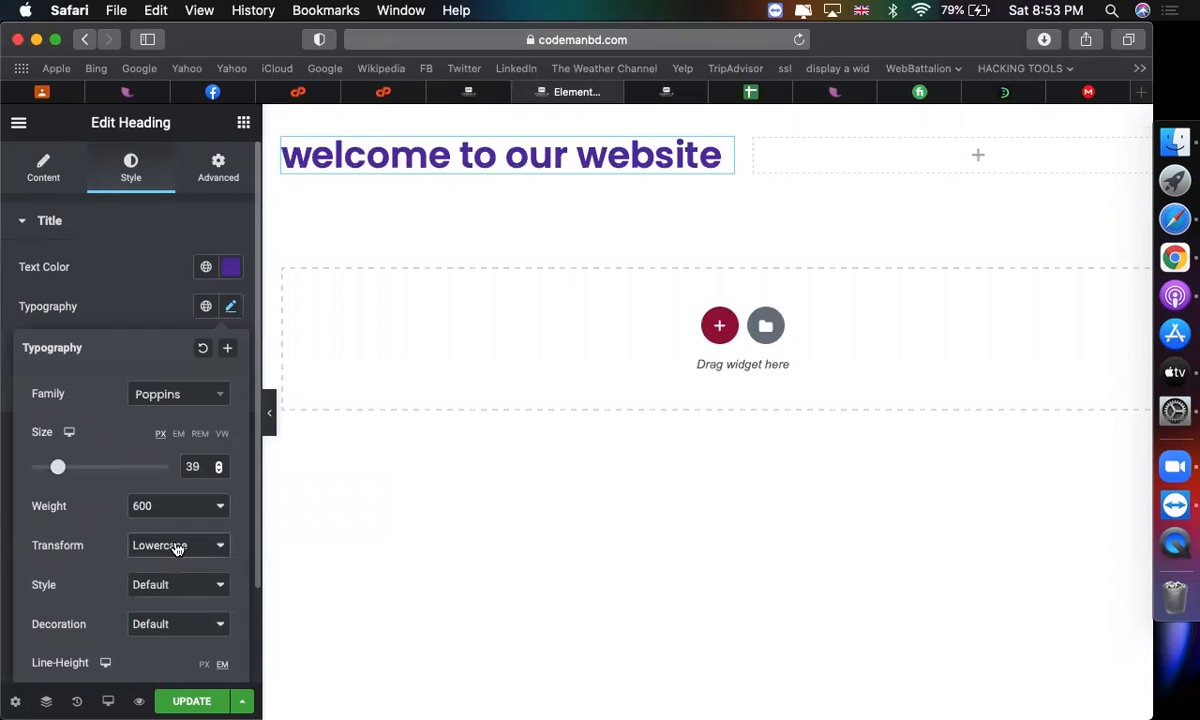
Set the heading's text transform to Capitalize
click(176, 548)
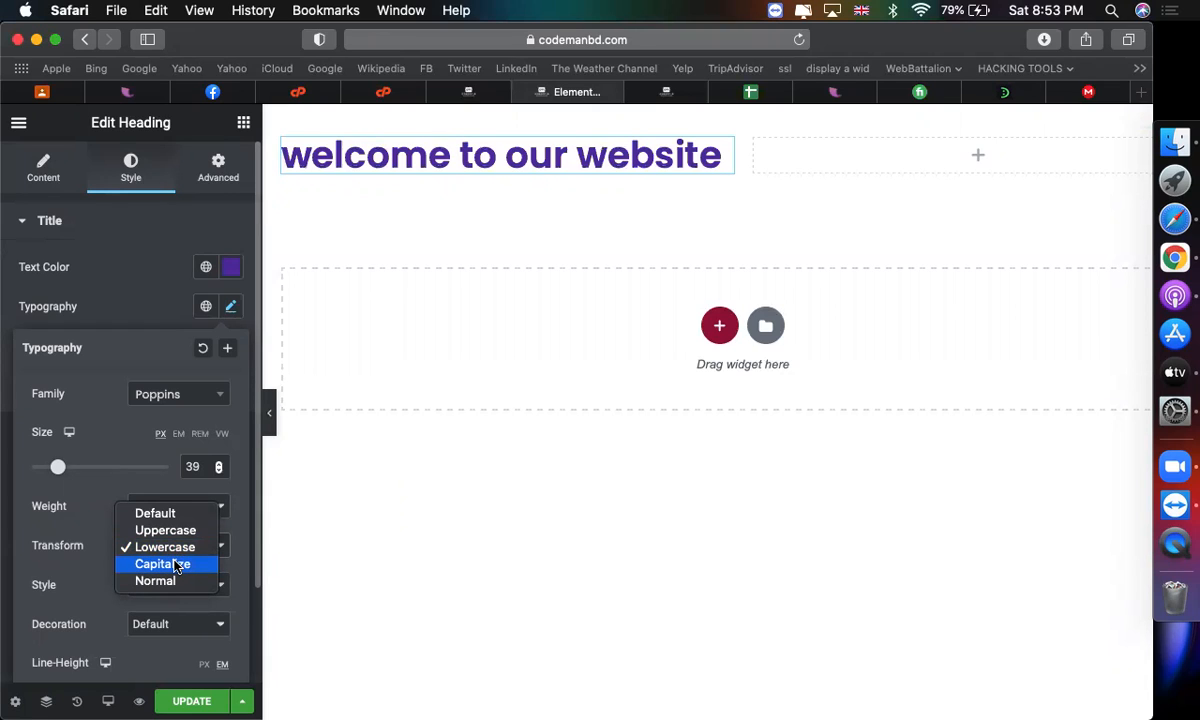
click(163, 564)
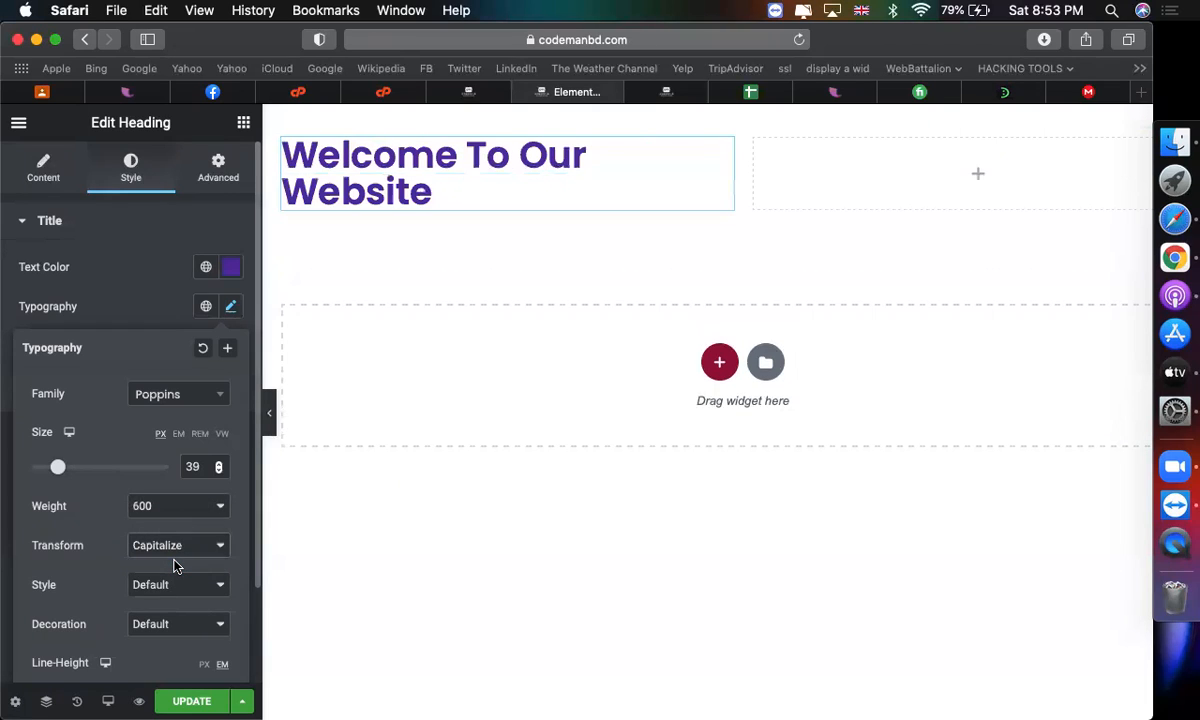
click(153, 545)
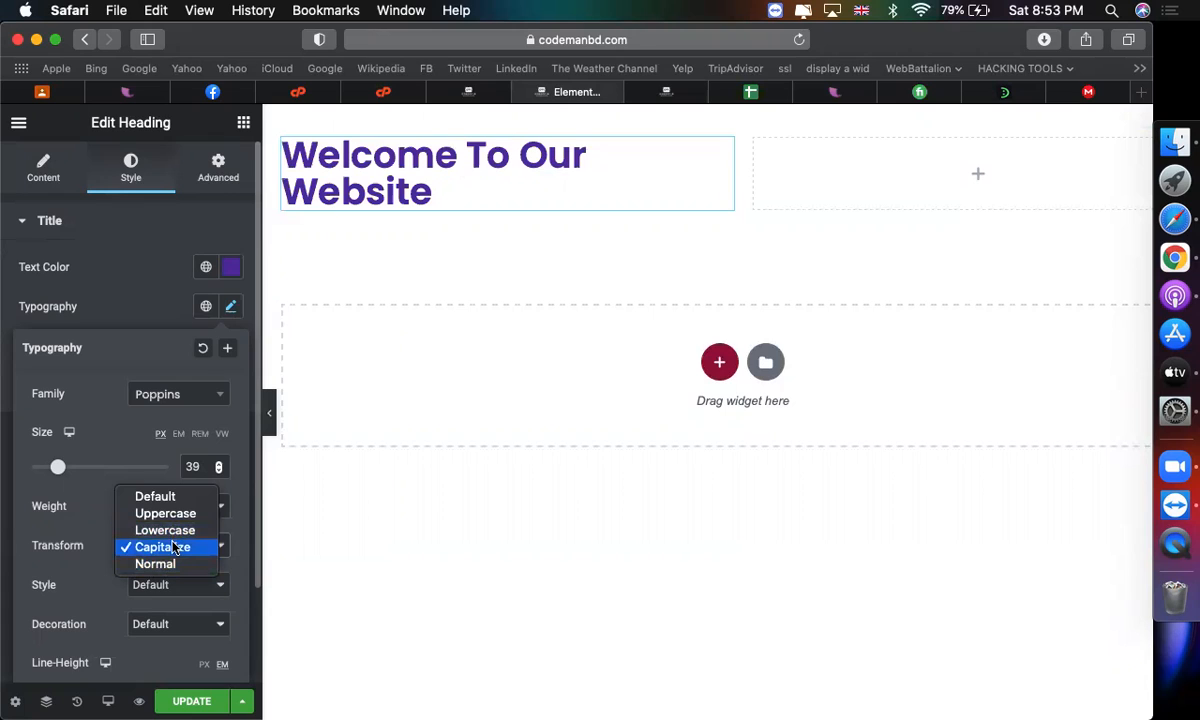
click(100, 515)
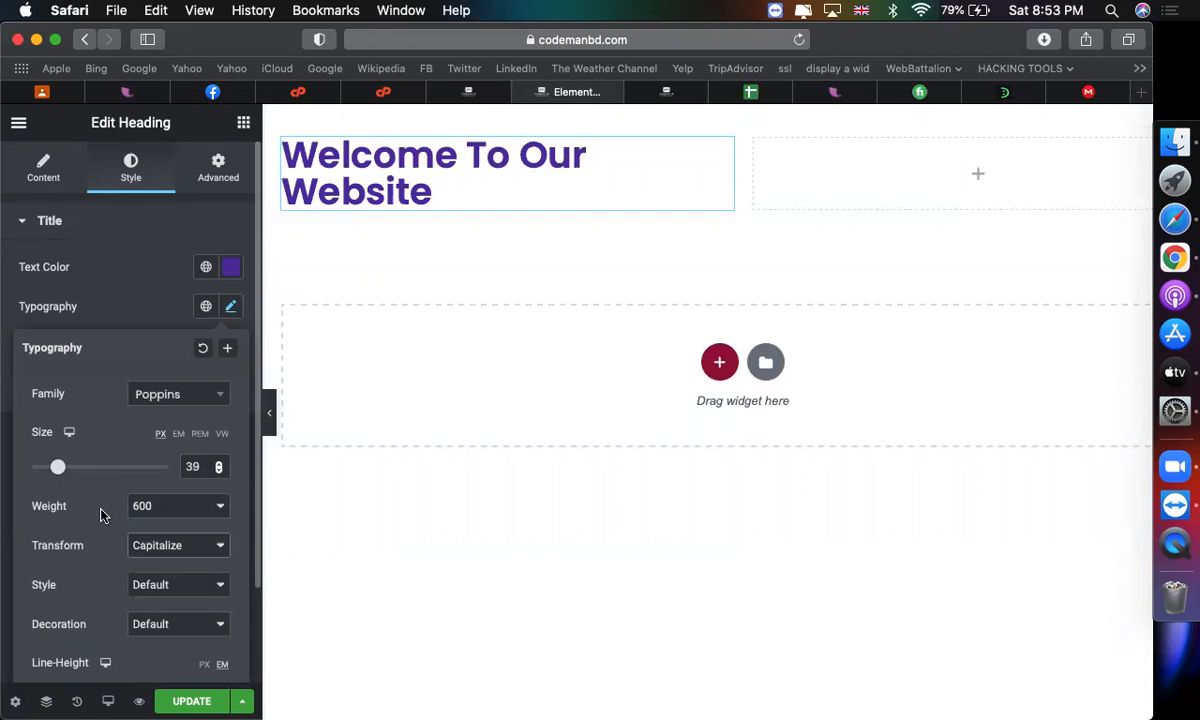
Try the Italic font style on the heading and set its style to Oblique
click(140, 590)
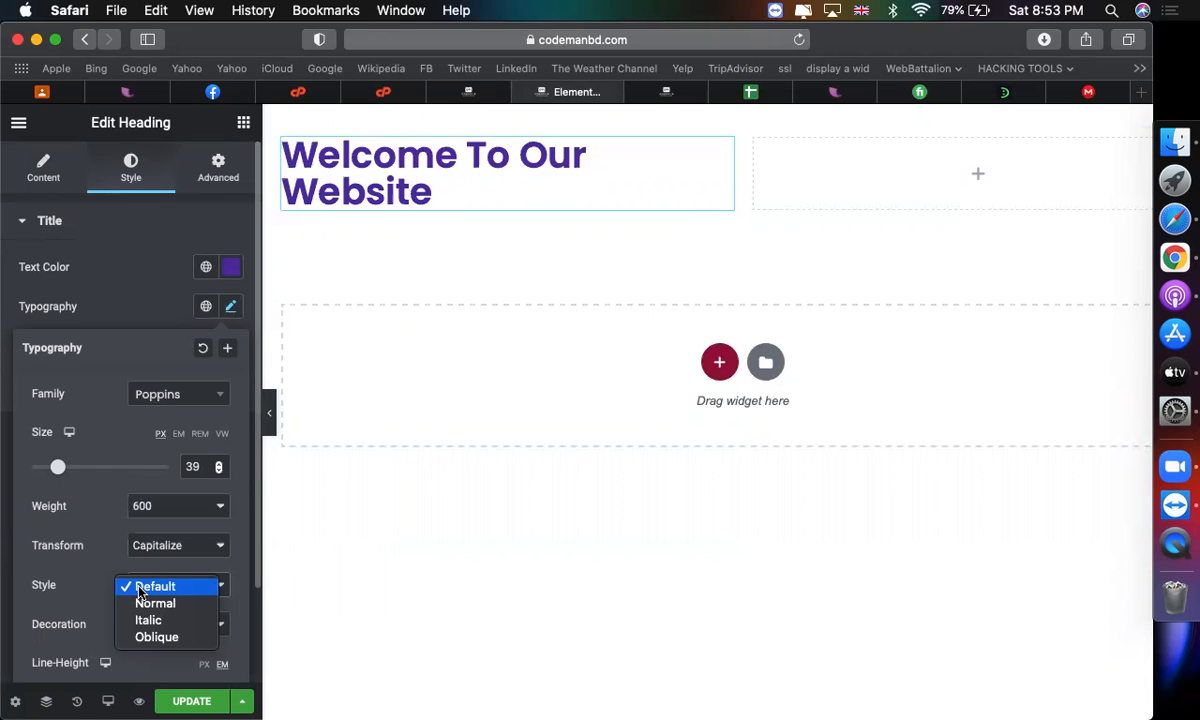
click(148, 620)
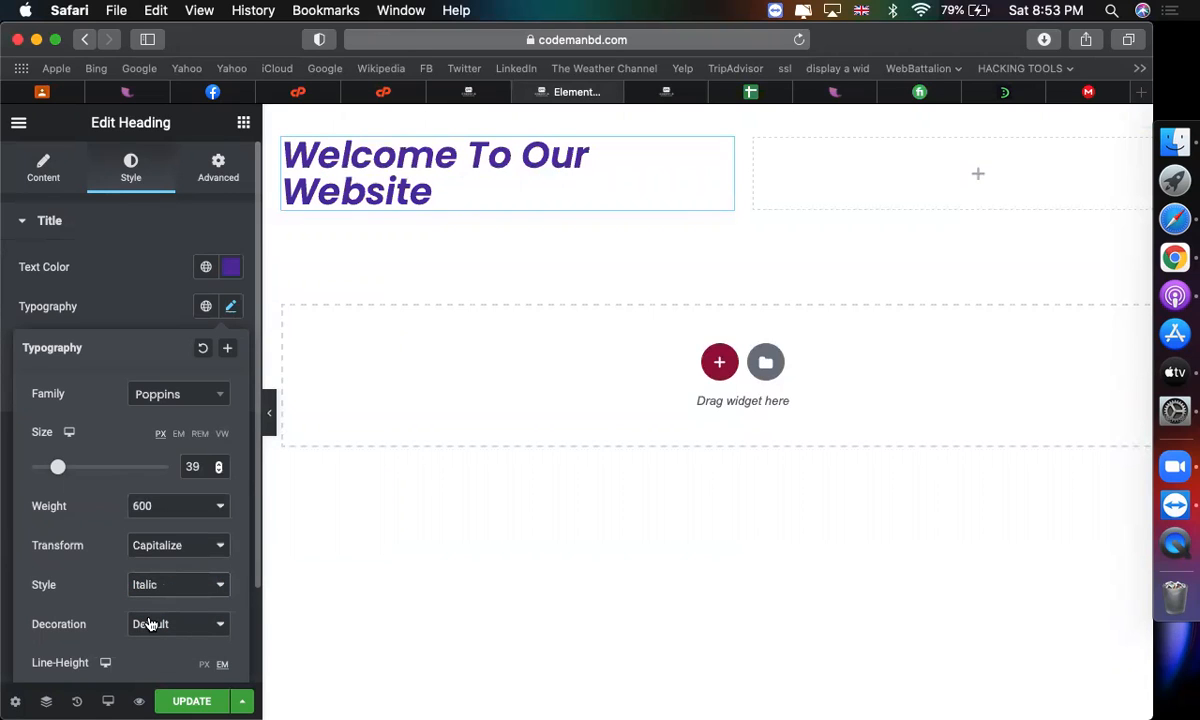
click(175, 585)
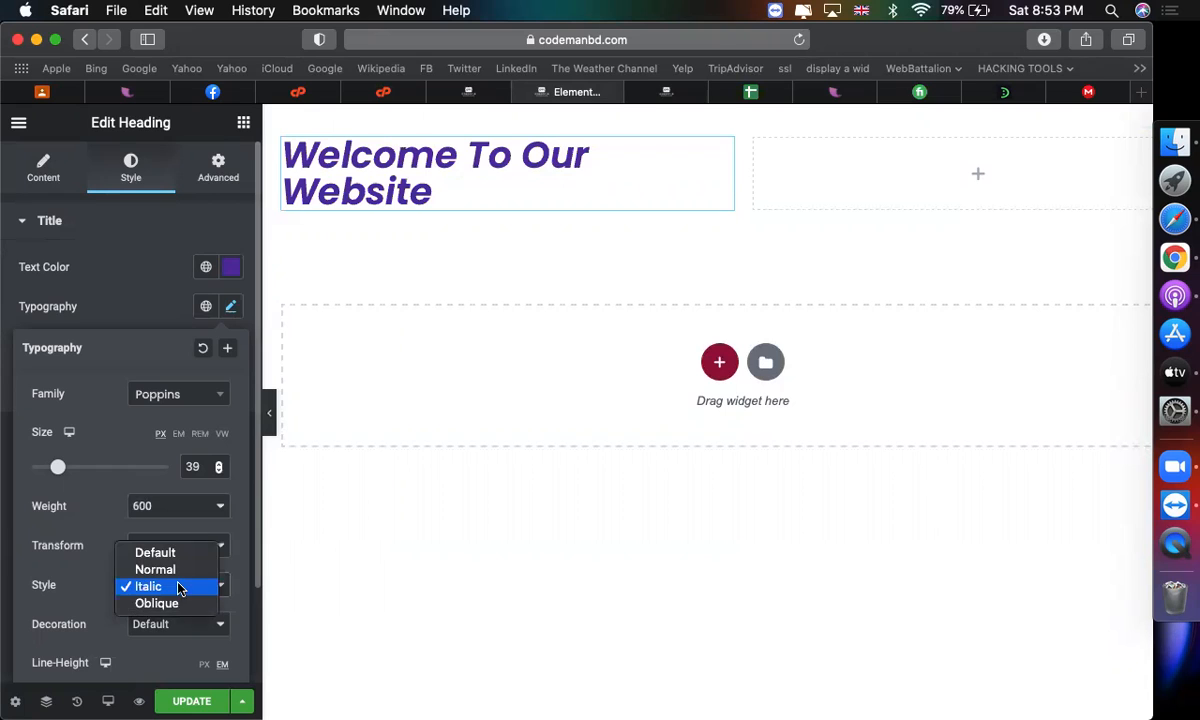
click(170, 604)
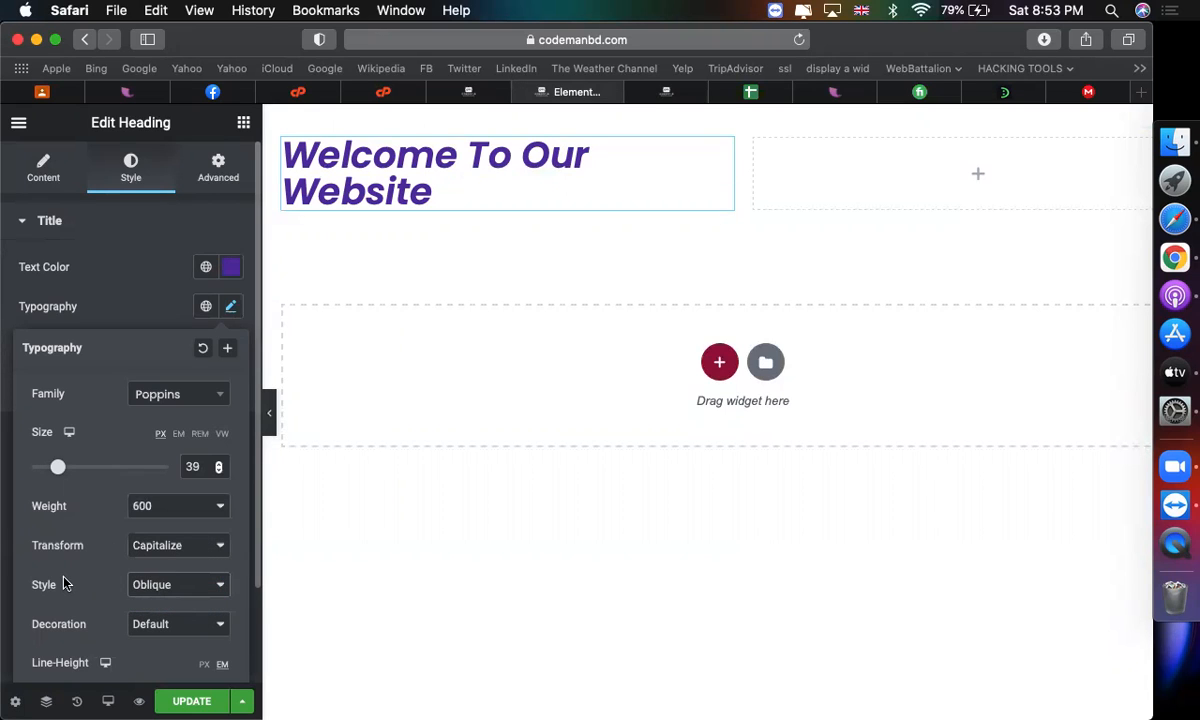
Try the Underline, Overline and Line Through decorations on the heading and set the decoration back to Default
scroll(65, 600, down, 2)
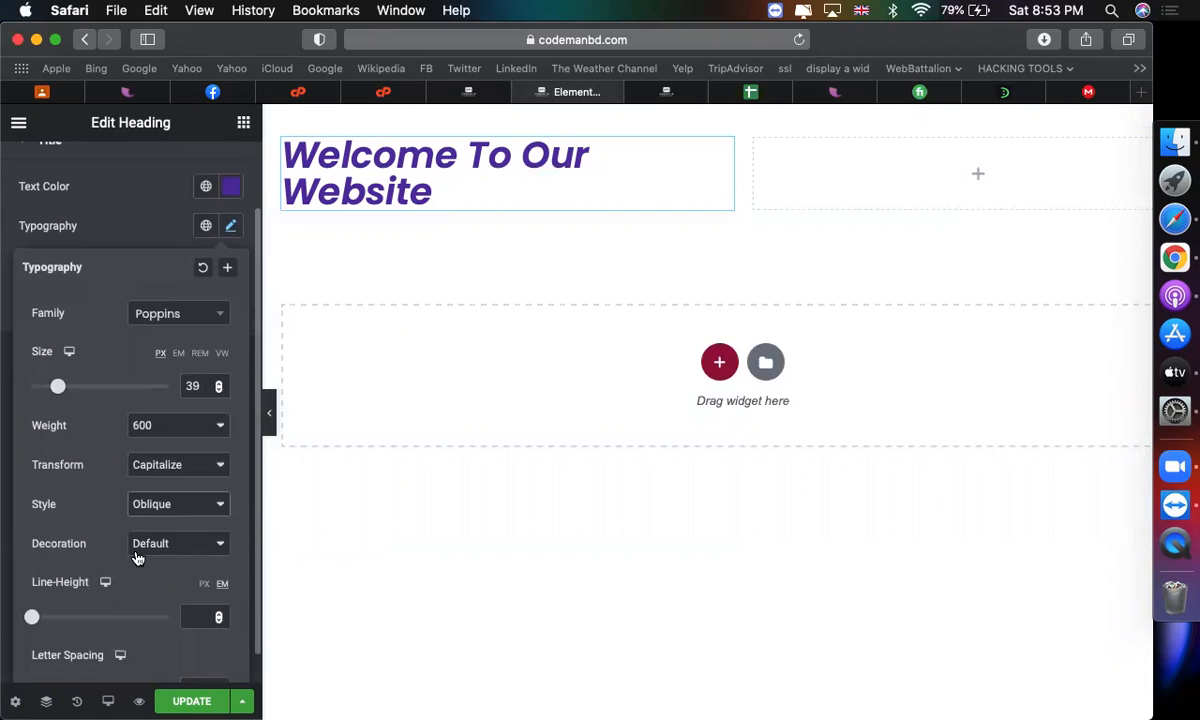
click(167, 550)
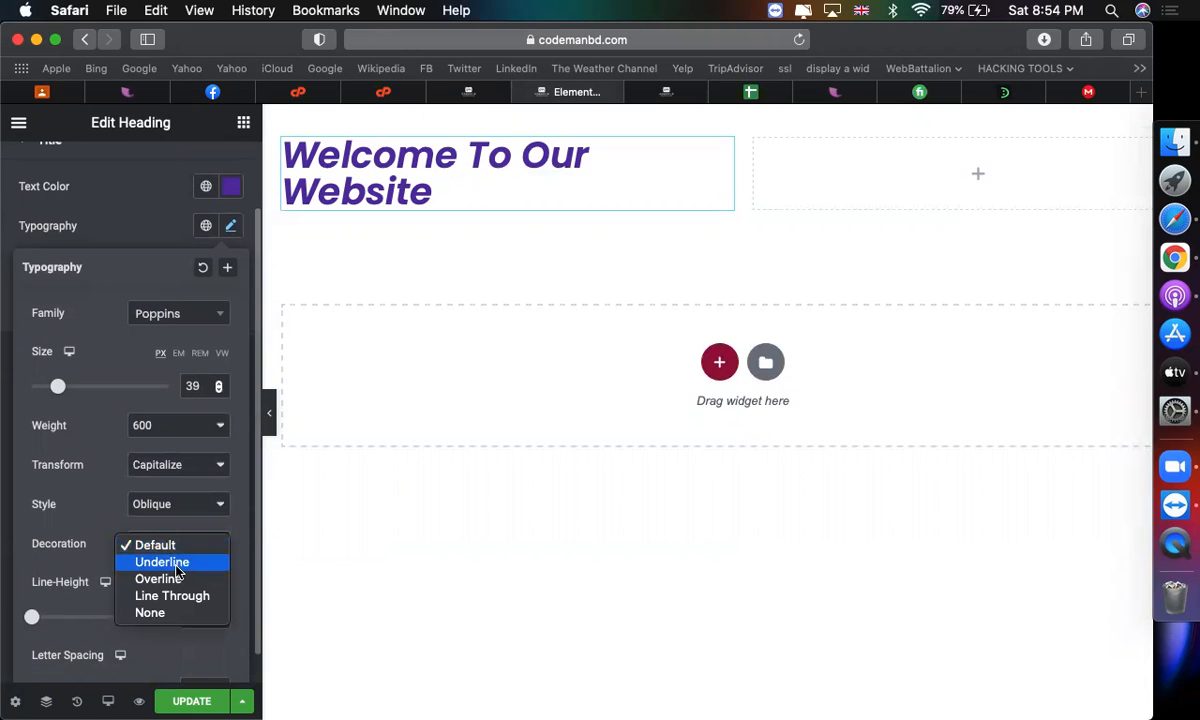
click(176, 566)
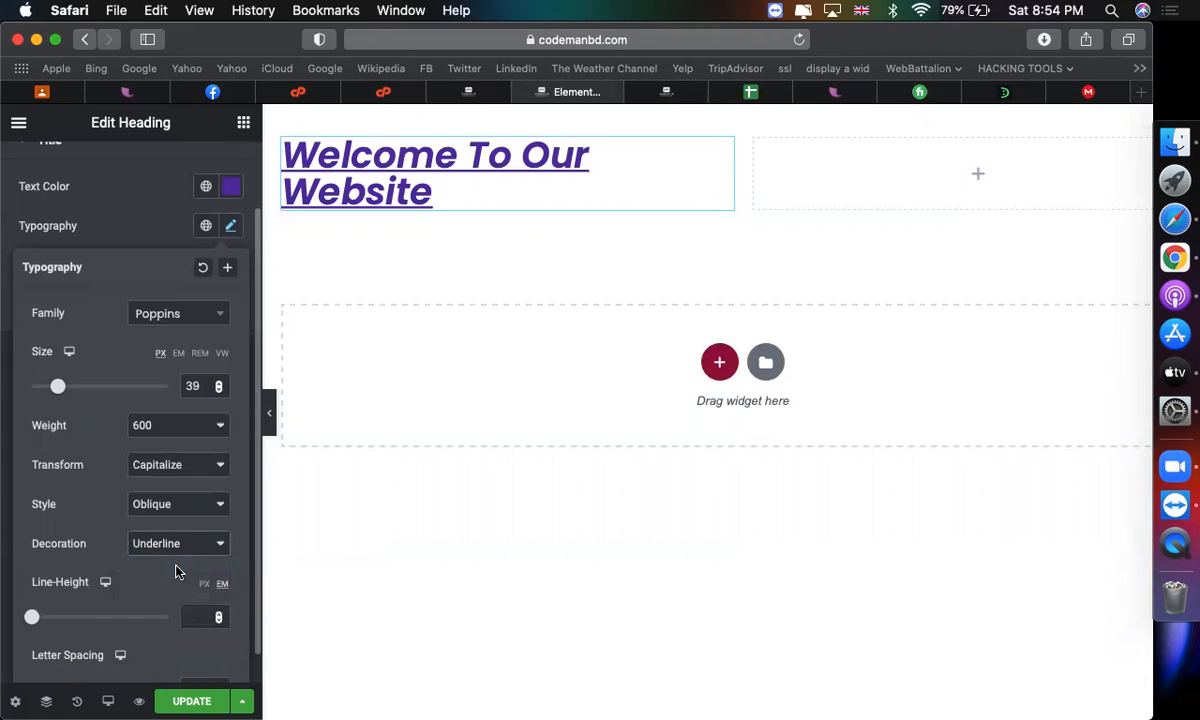
click(182, 547)
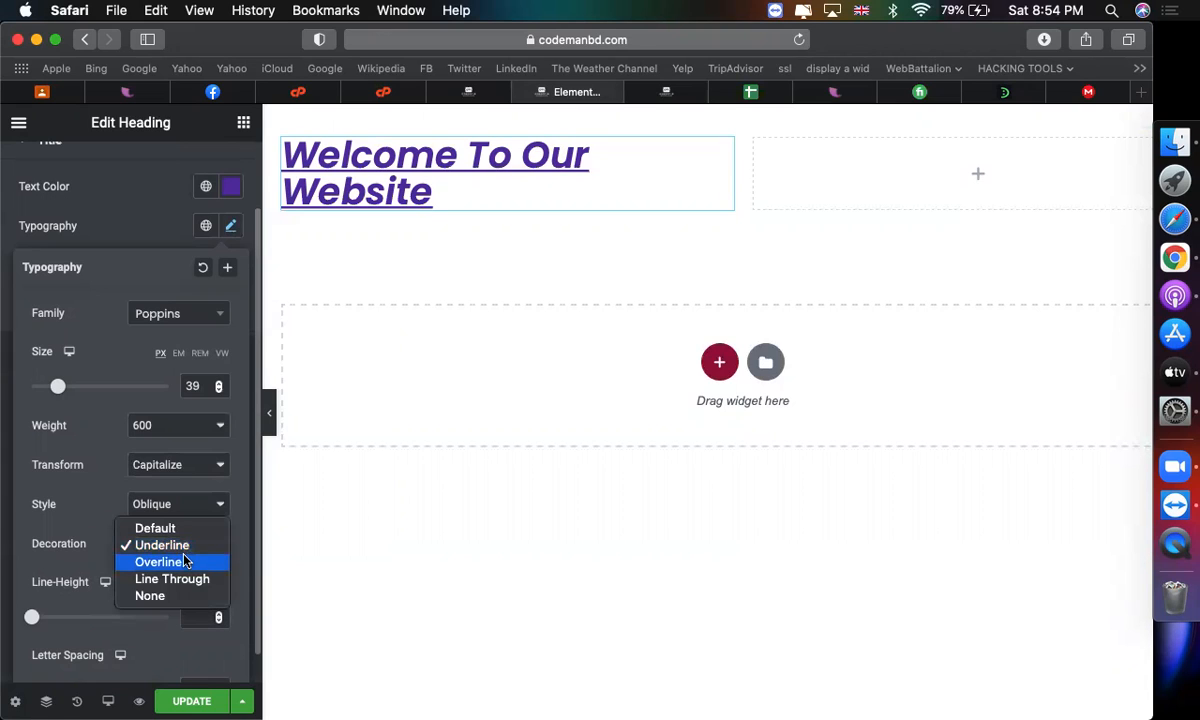
click(184, 561)
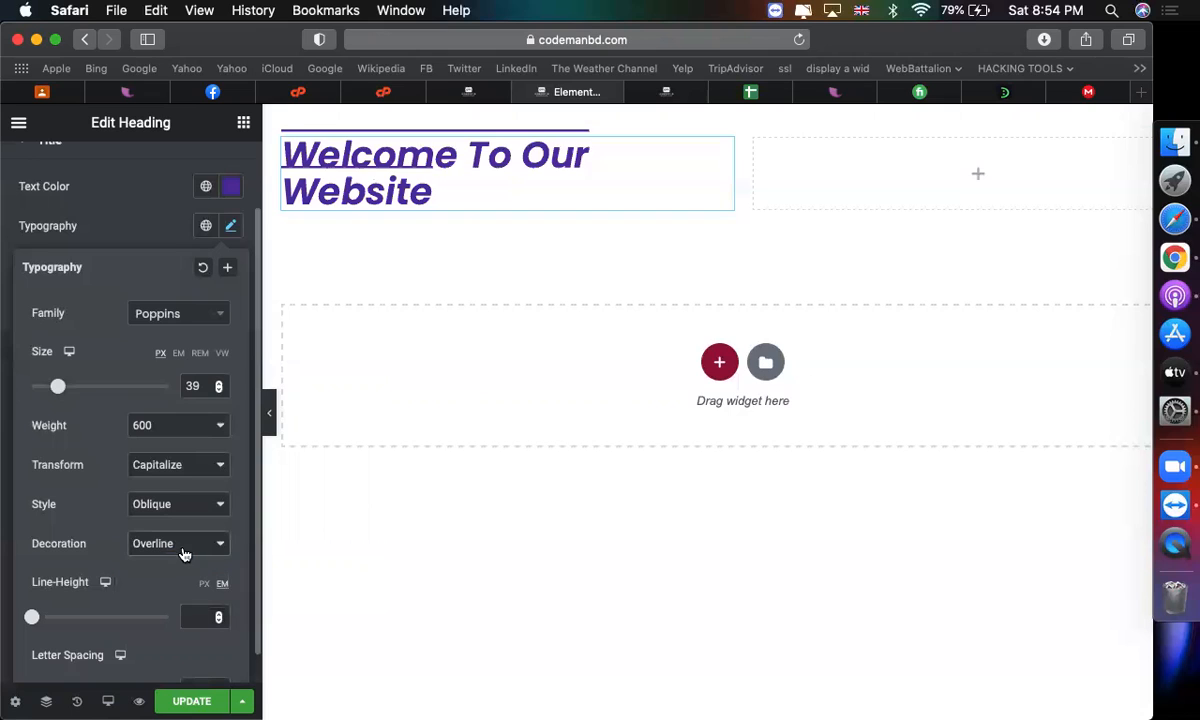
click(184, 550)
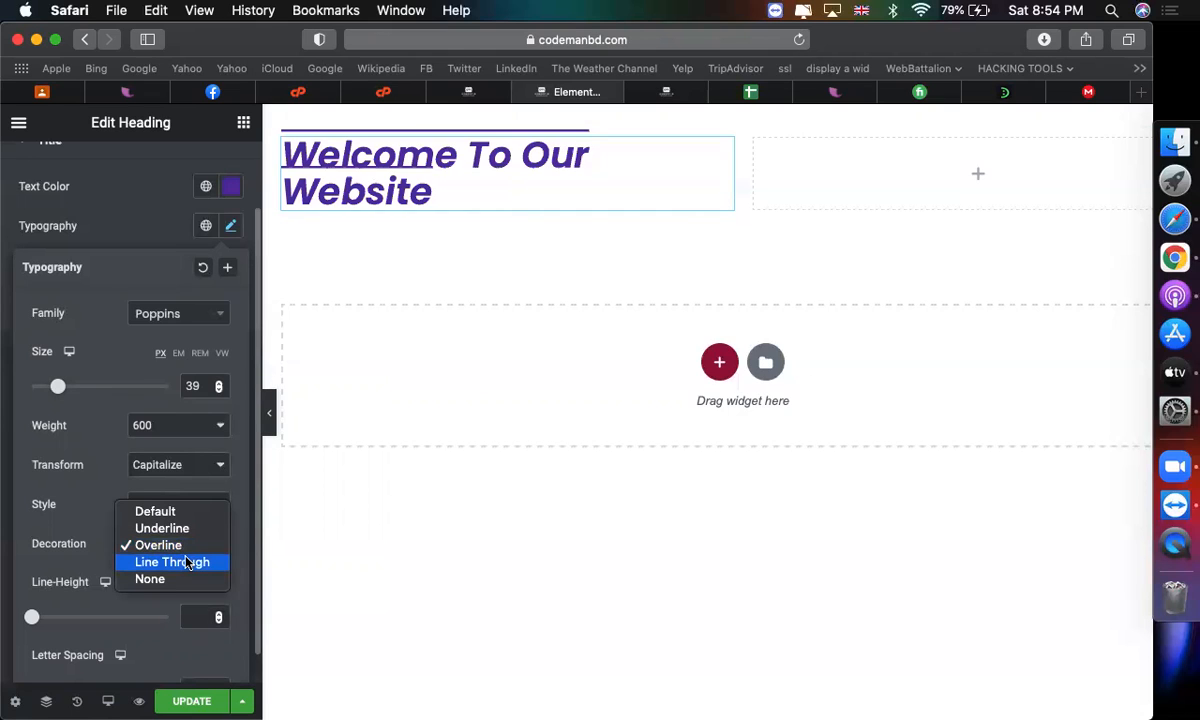
click(187, 563)
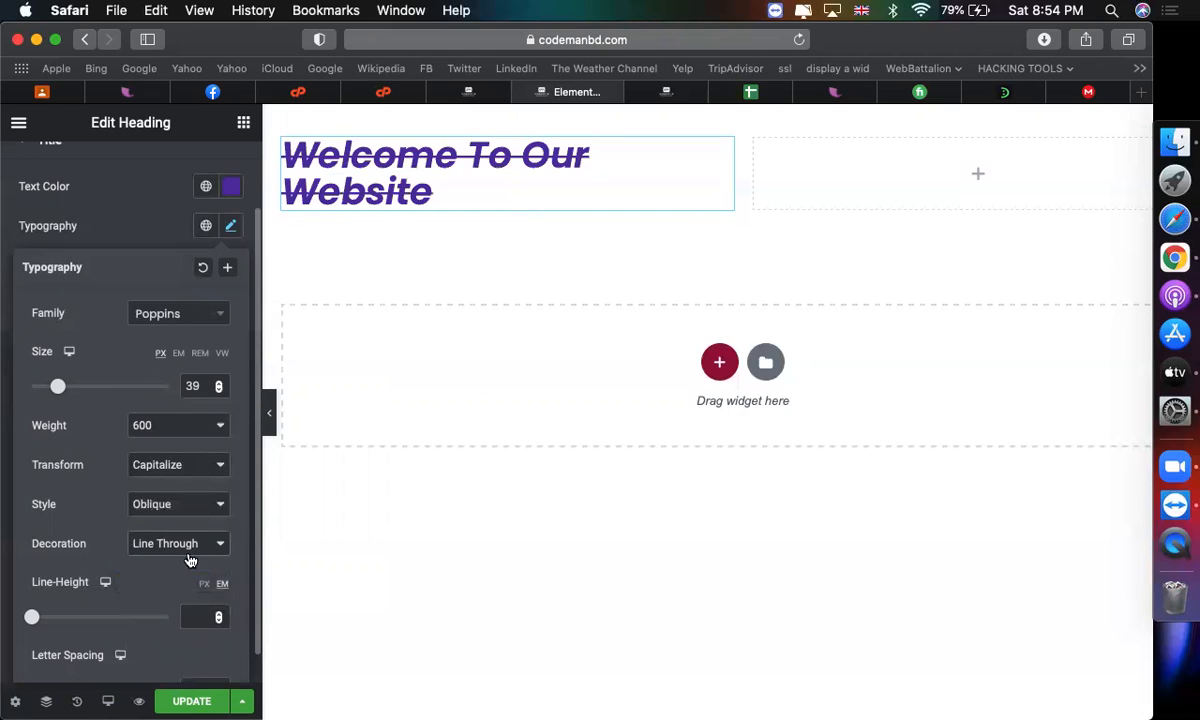
click(185, 545)
click(183, 505)
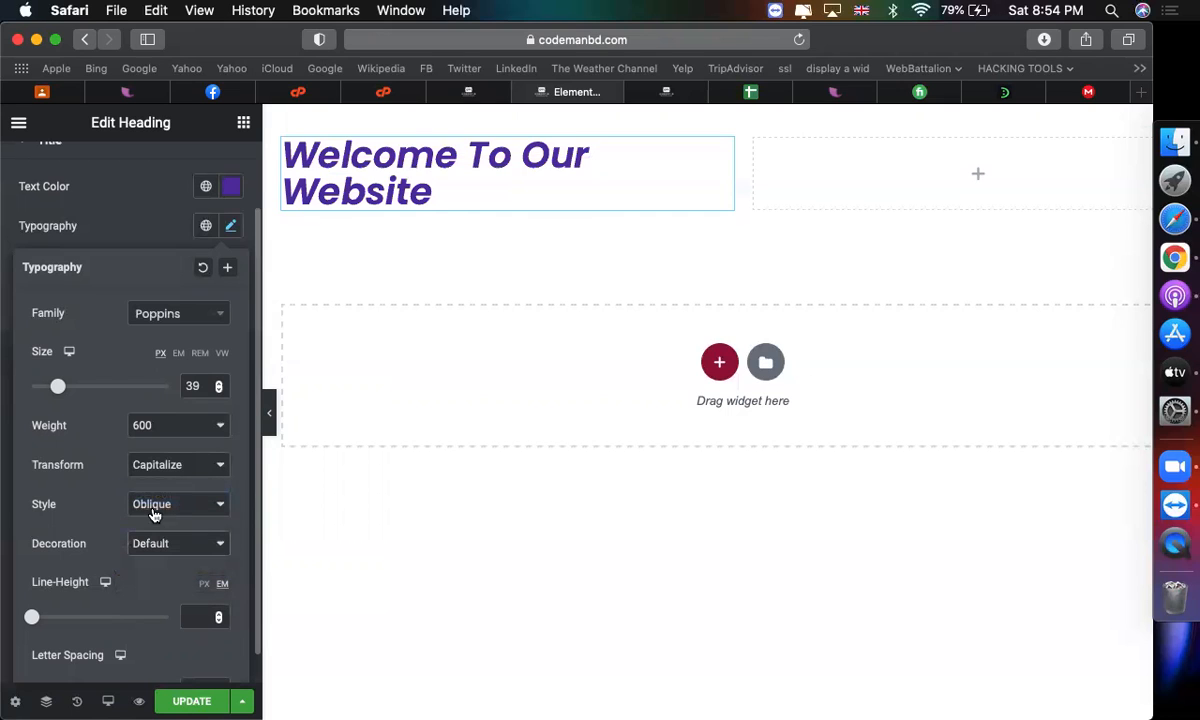
Set the heading's line height to 1.1 em and its letter spacing to 2, and close the typography settings
scroll(91, 505, down, 1)
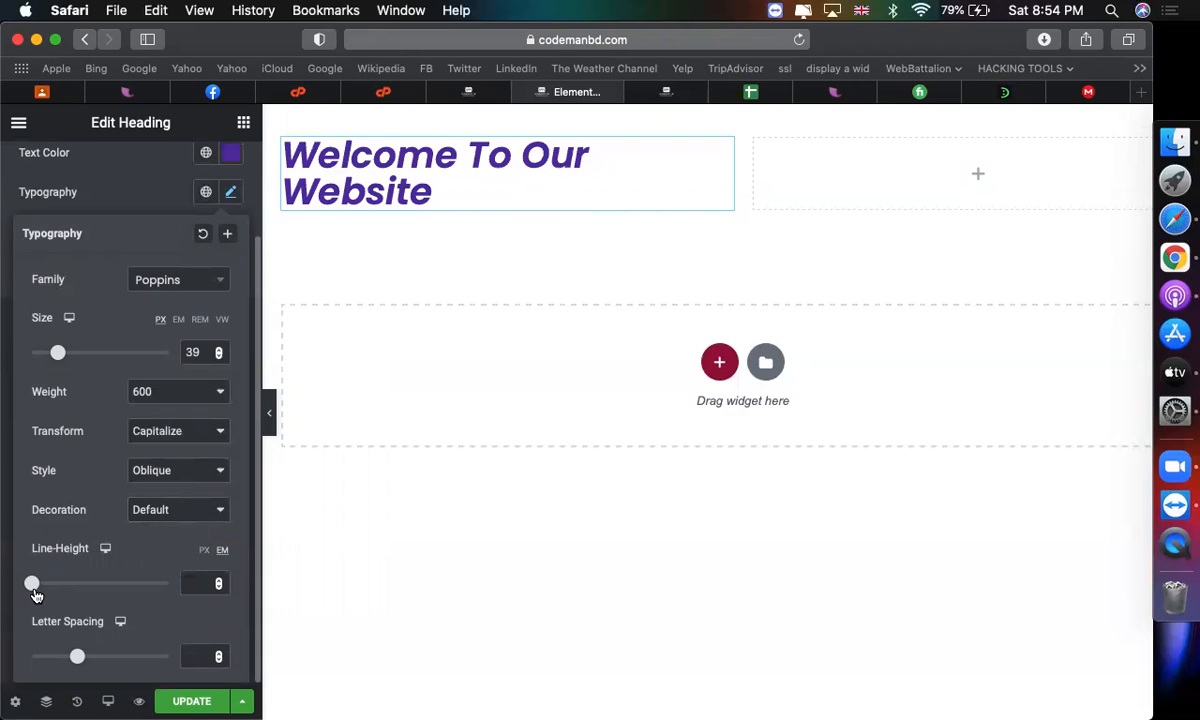
drag(35, 589, 50, 589)
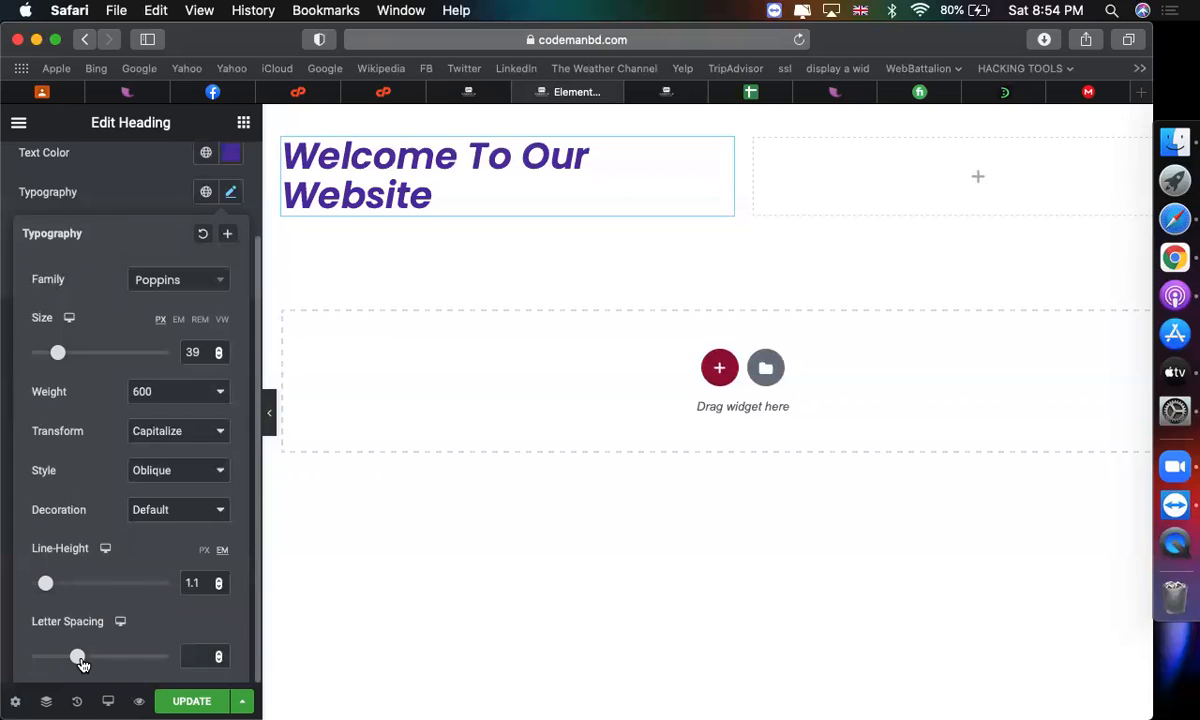
mouse_move(78, 658)
mouse_down()
mouse_move(178, 656)
mouse_move(100, 664)
mouse_up()
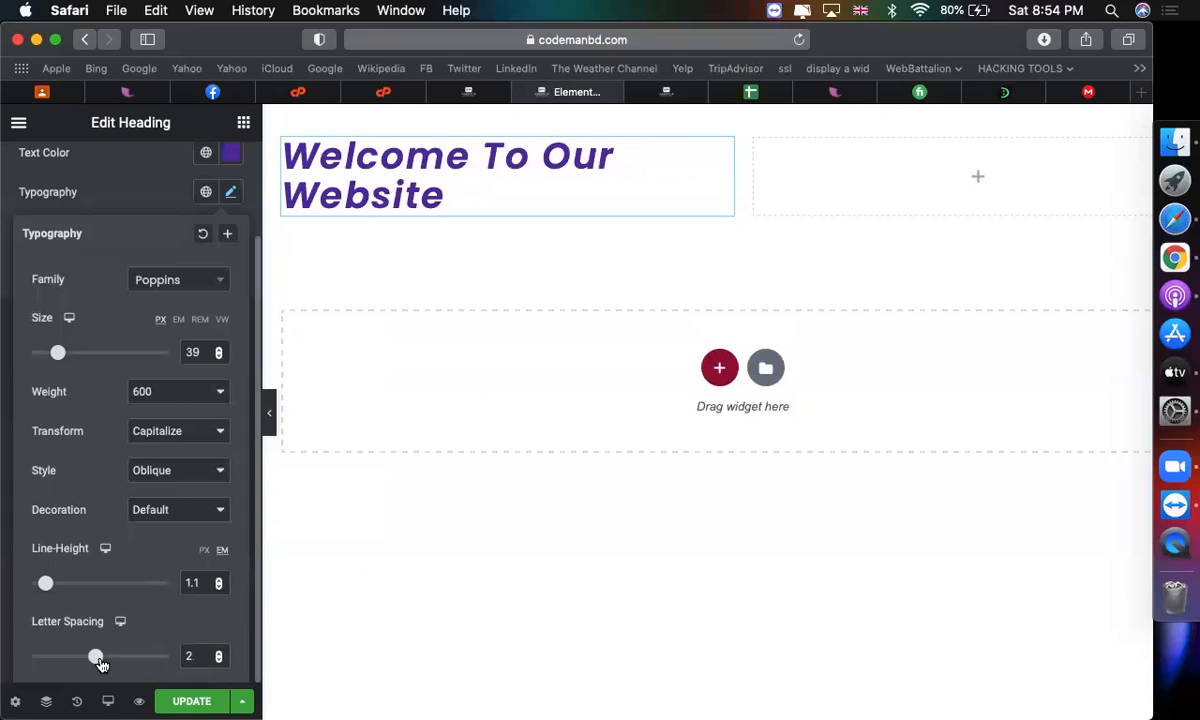
click(140, 202)
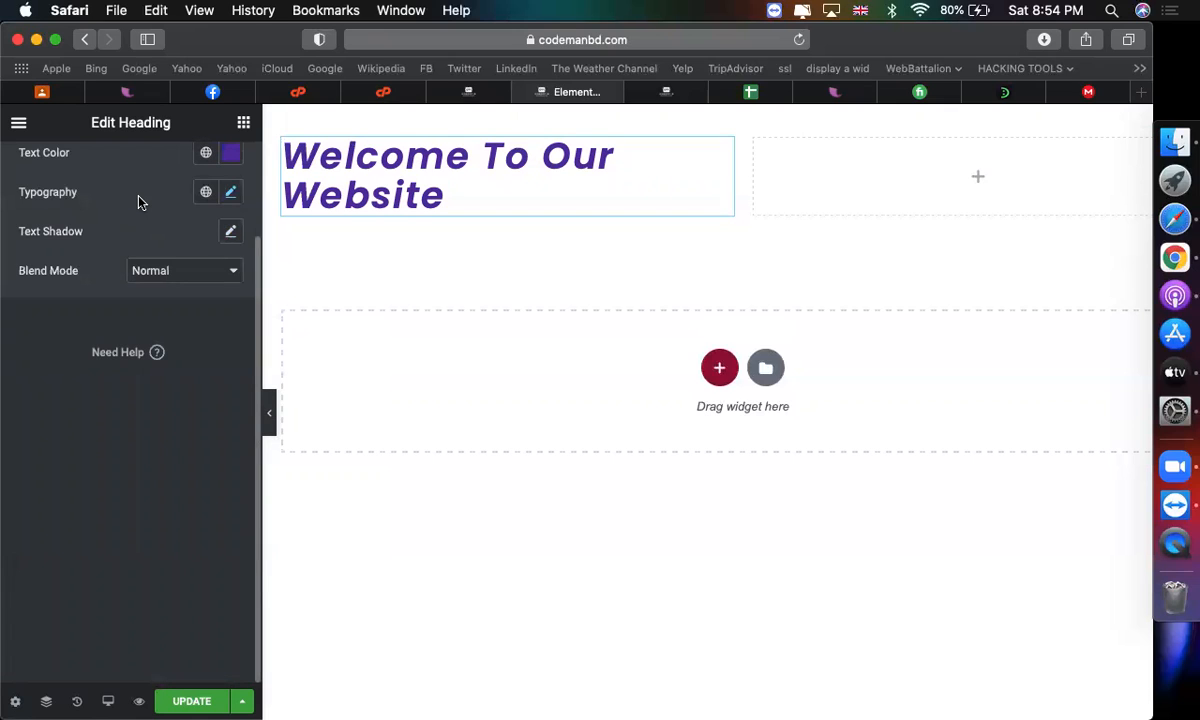
scroll(140, 202, up, 3)
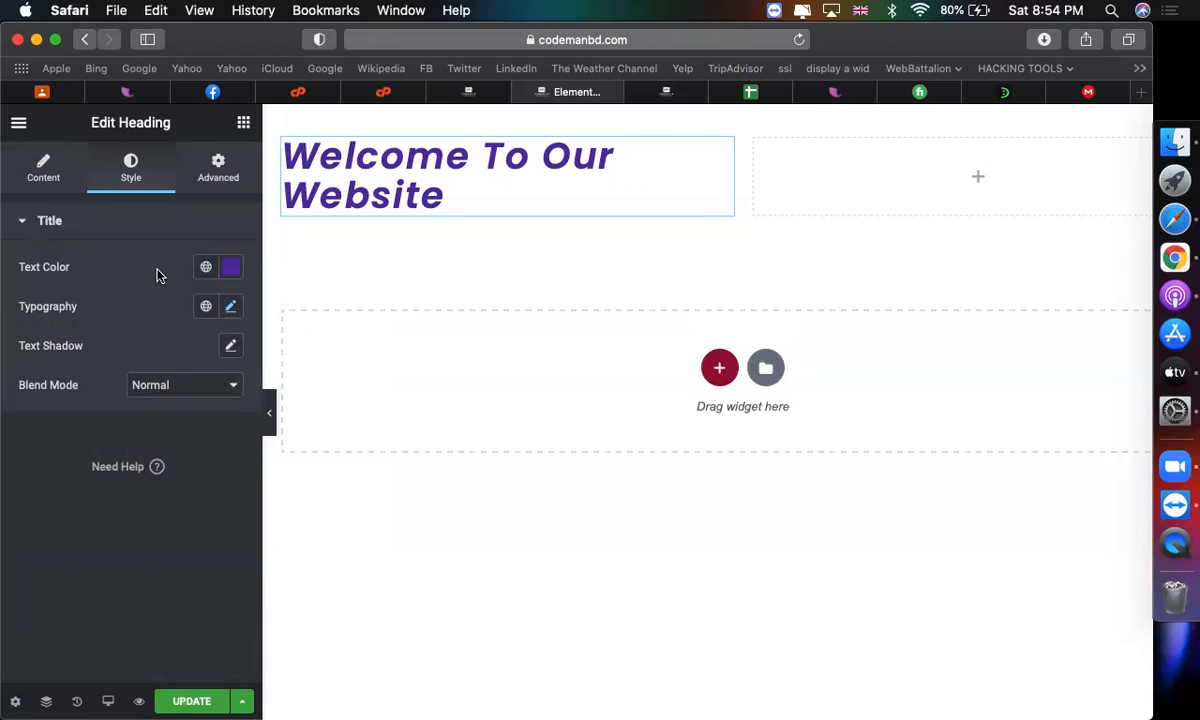
Compare the heading with the tagline on the codemanbd.com reference page and set its font size to 18 px
click(662, 95)
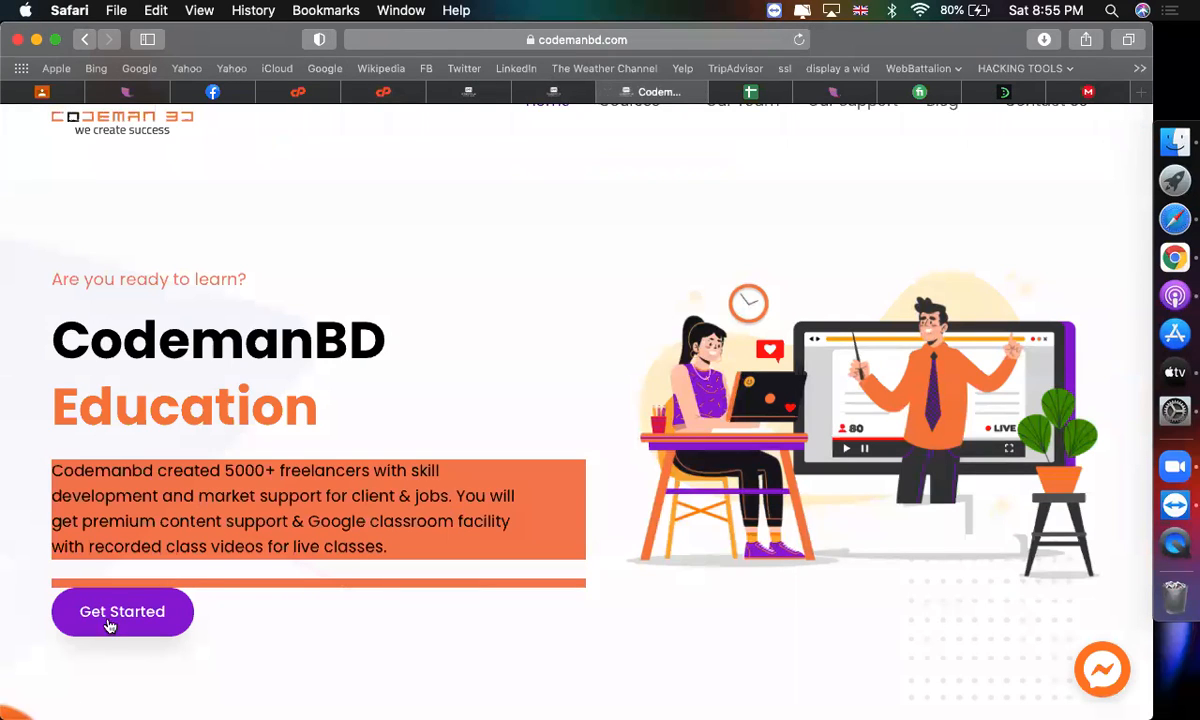
click(540, 95)
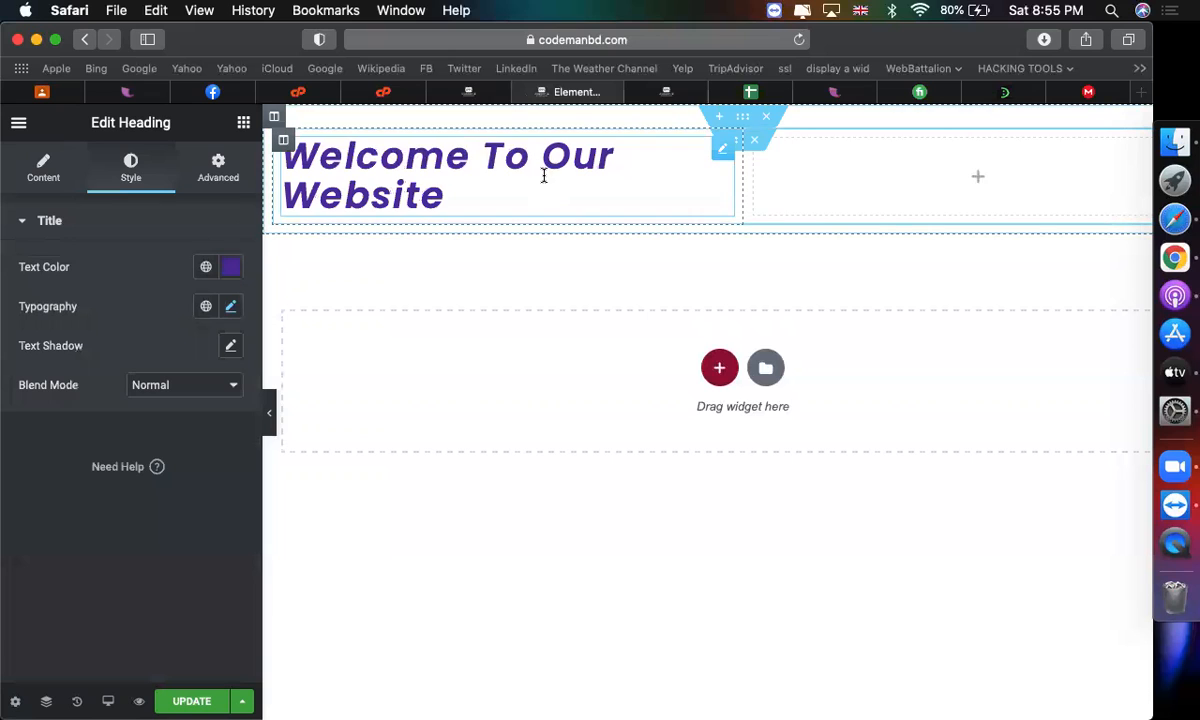
click(657, 93)
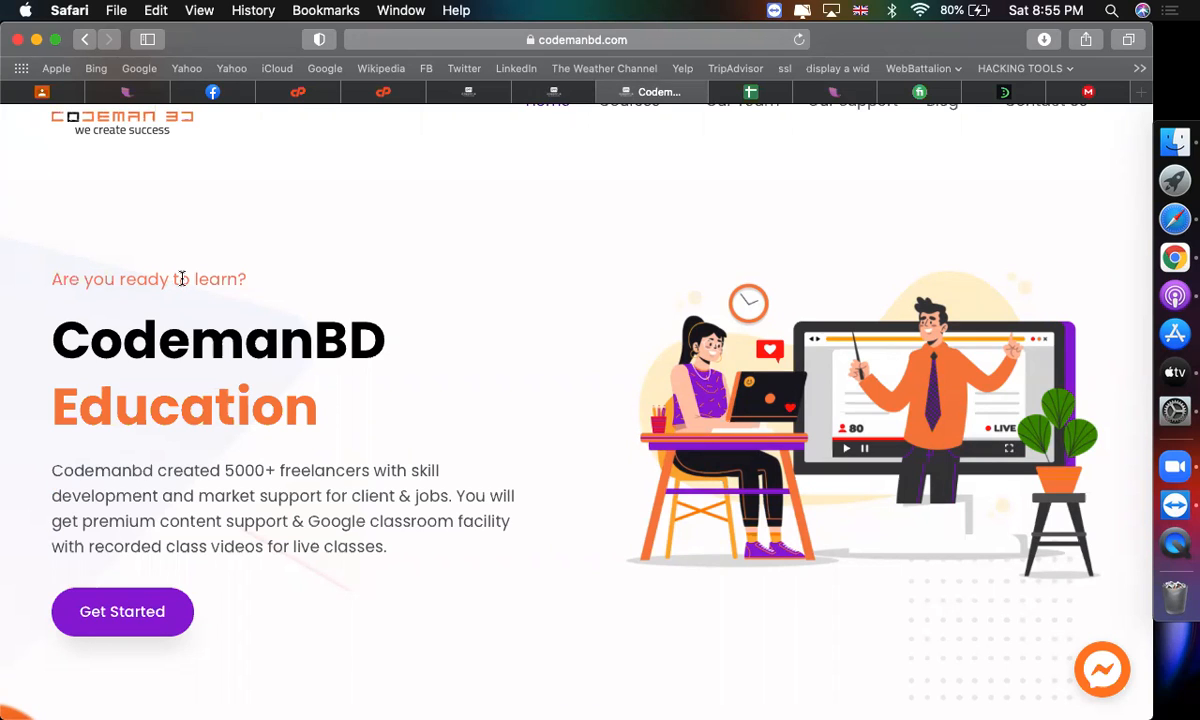
click(555, 93)
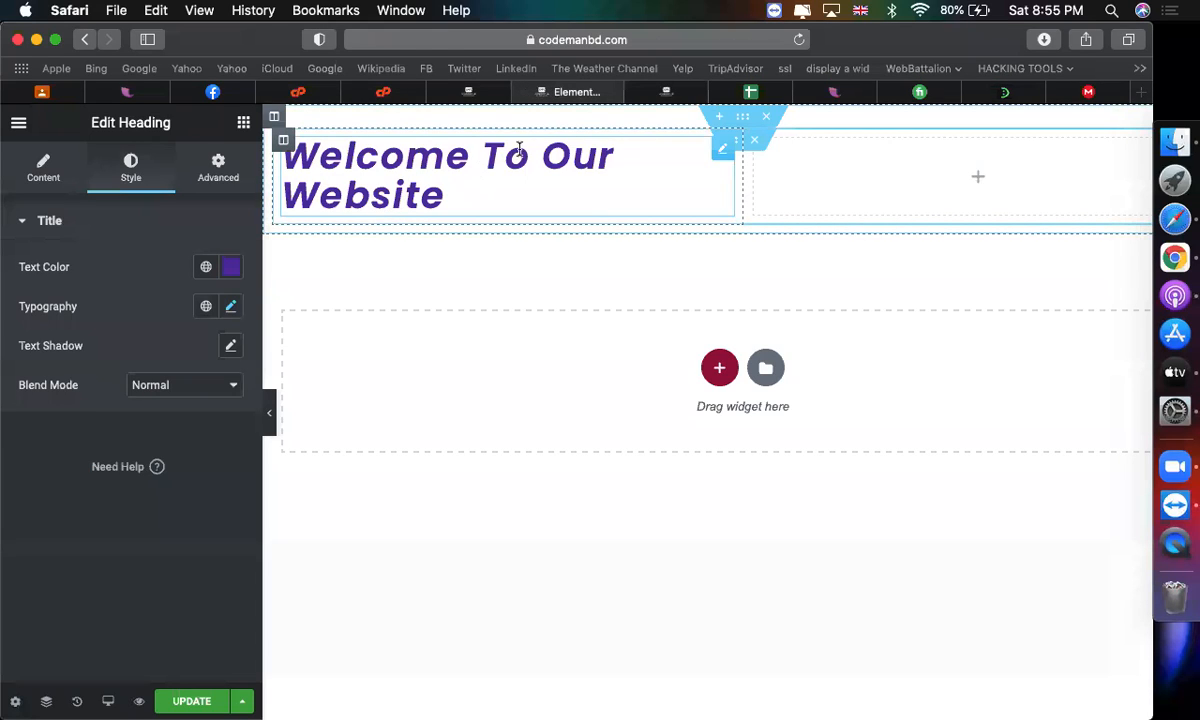
click(668, 92)
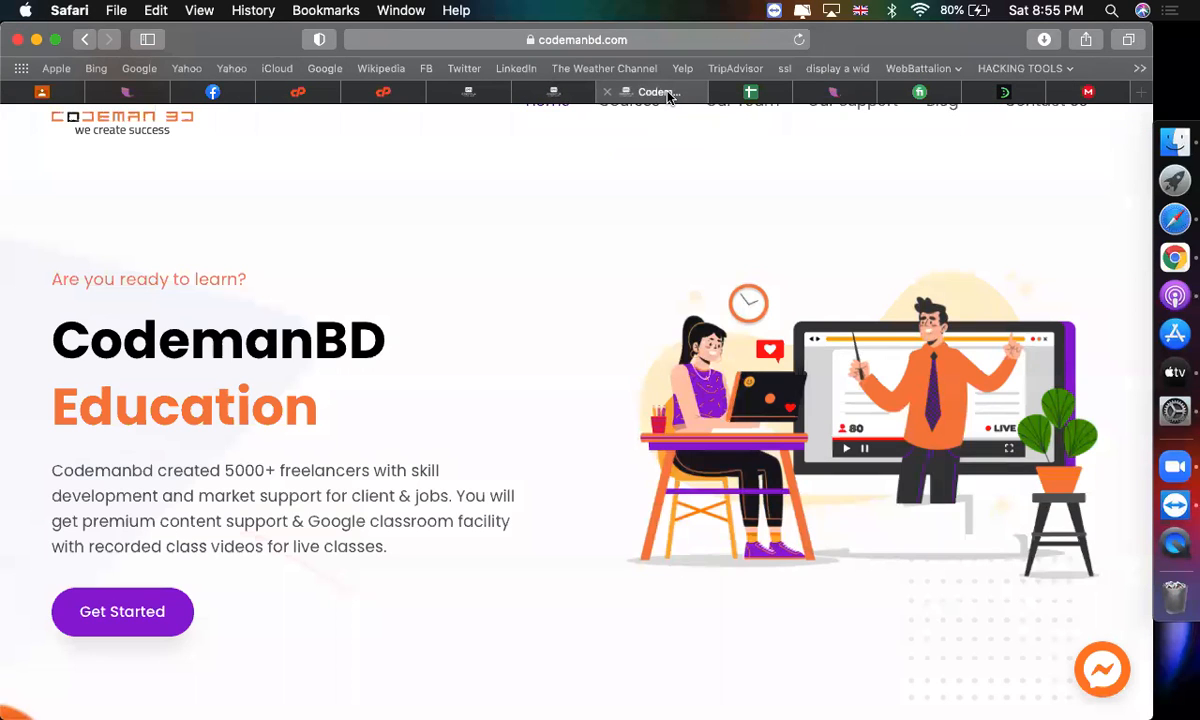
click(557, 92)
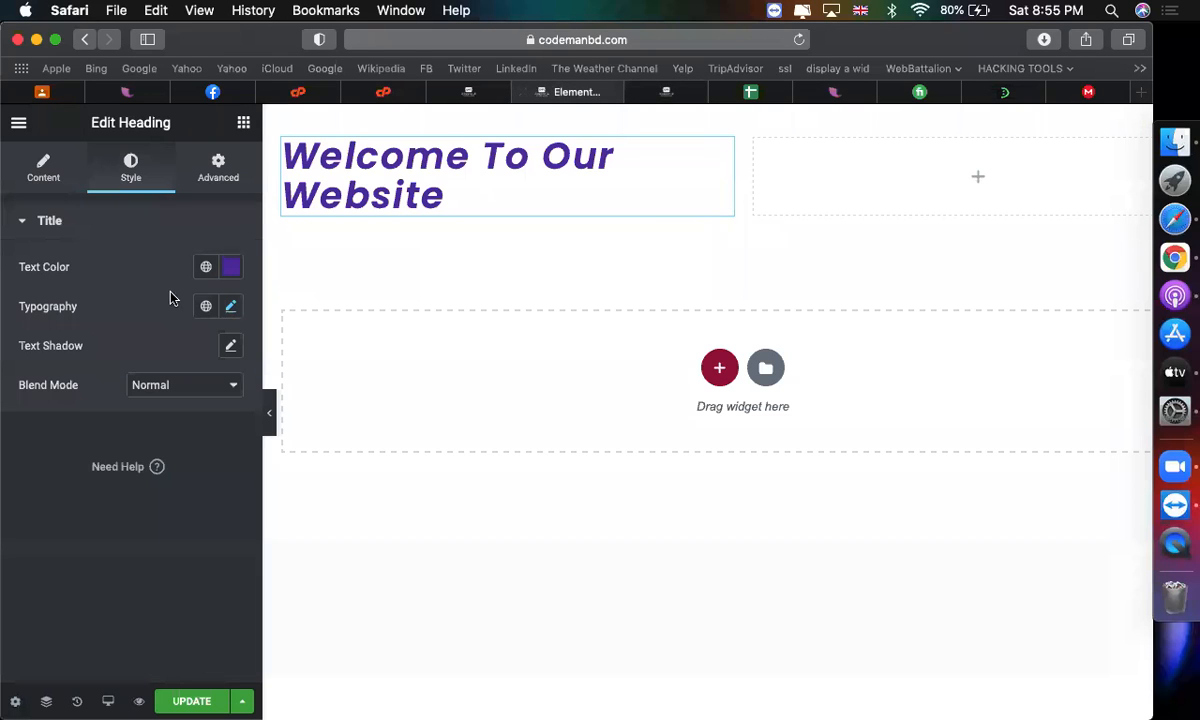
click(231, 306)
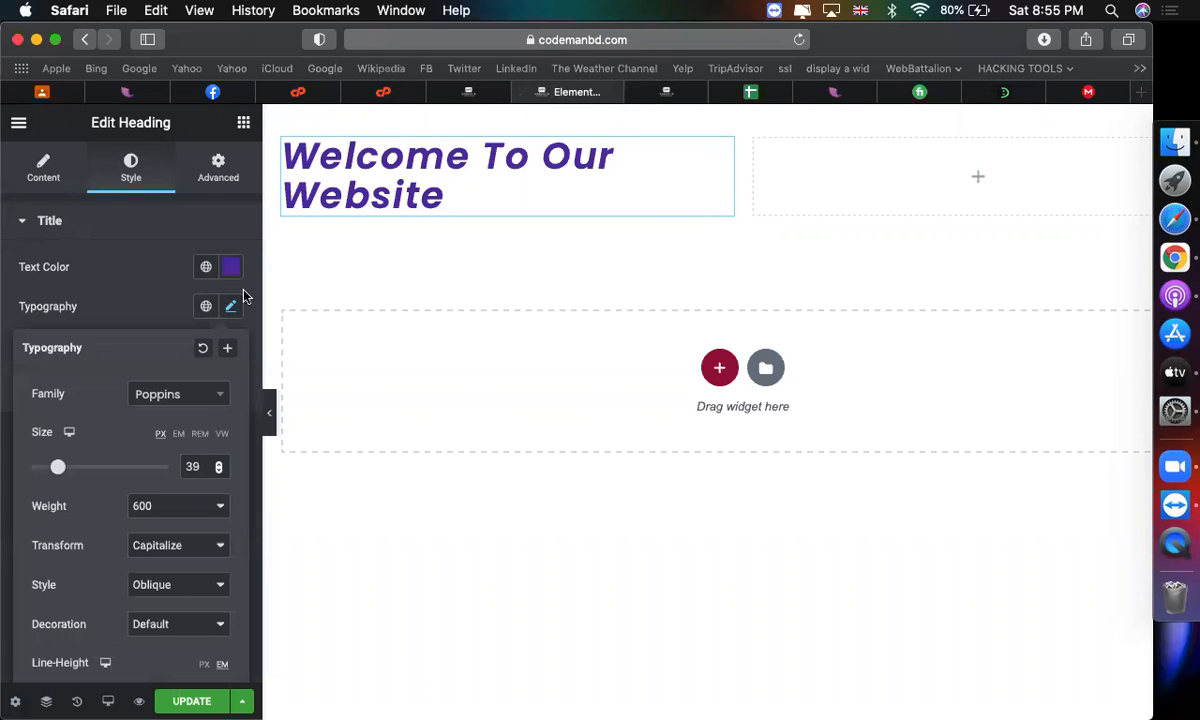
click(650, 90)
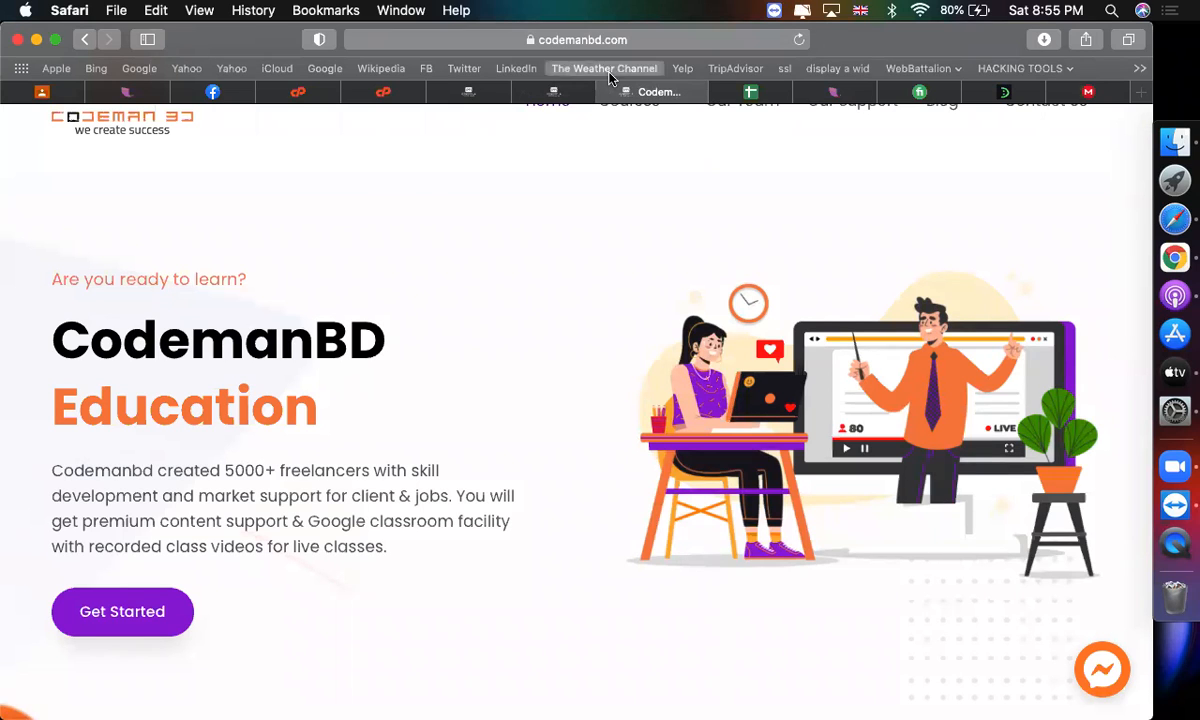
click(573, 92)
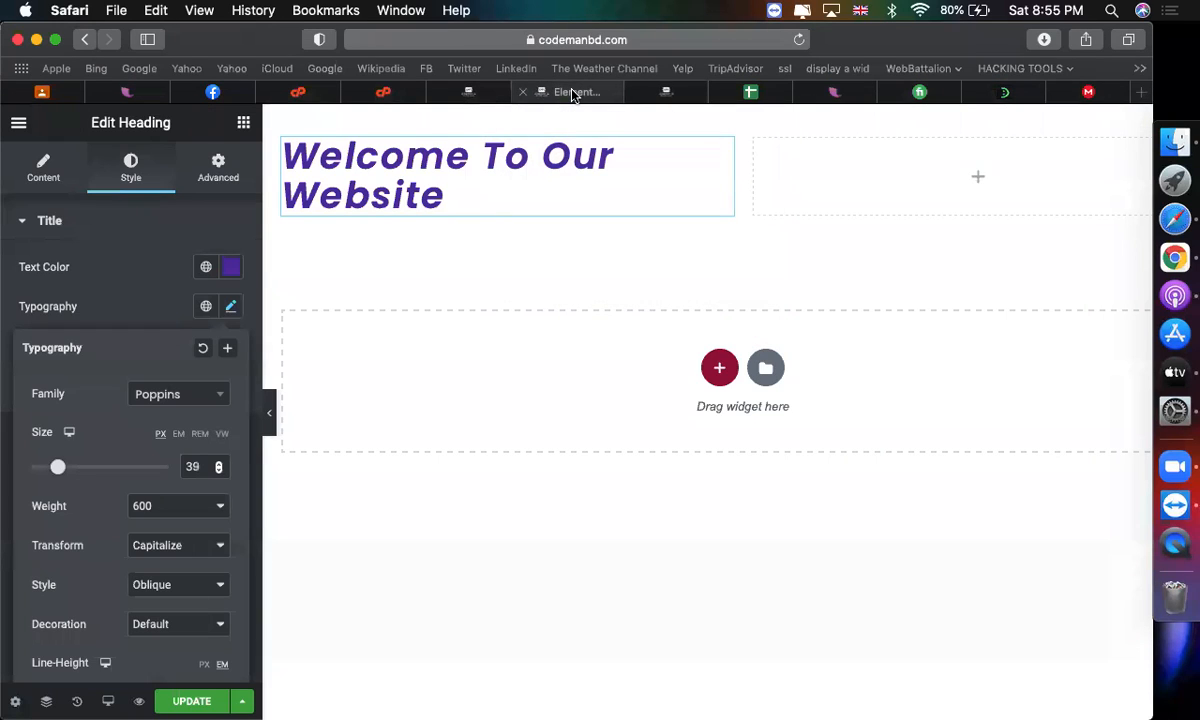
double_click(193, 470)
text(18)
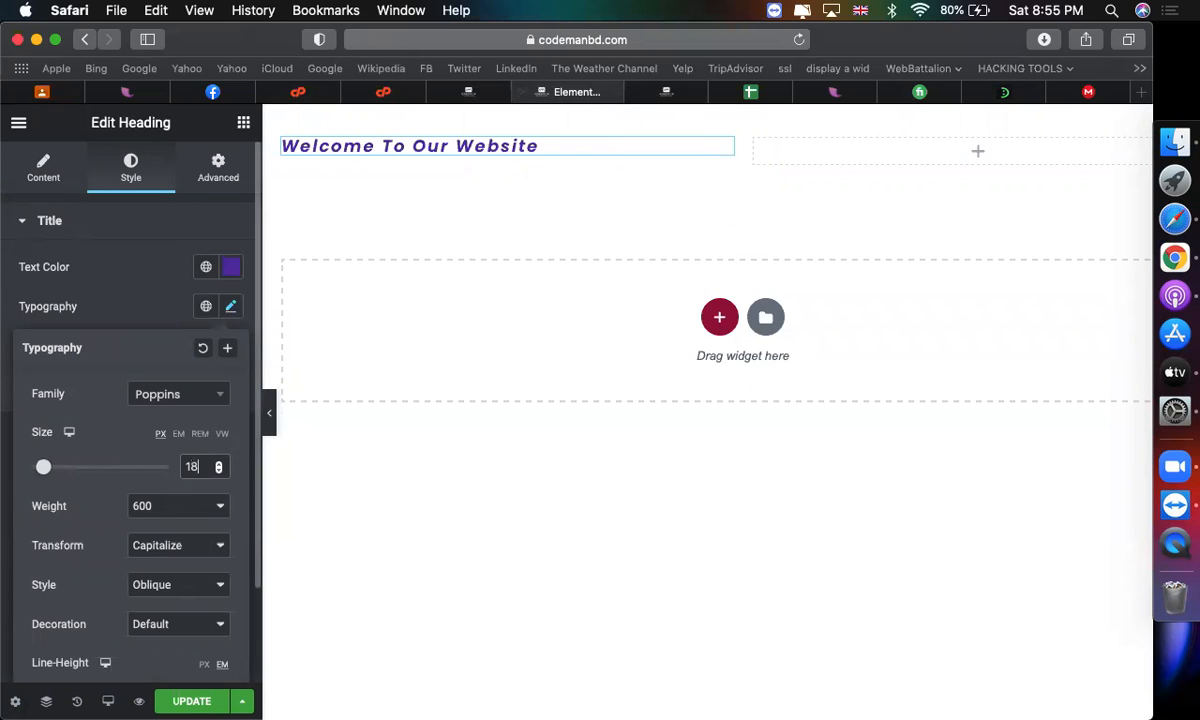
Set the heading's font style to Default and reduce its letter spacing to -0.1
click(651, 92)
click(170, 583)
click(172, 543)
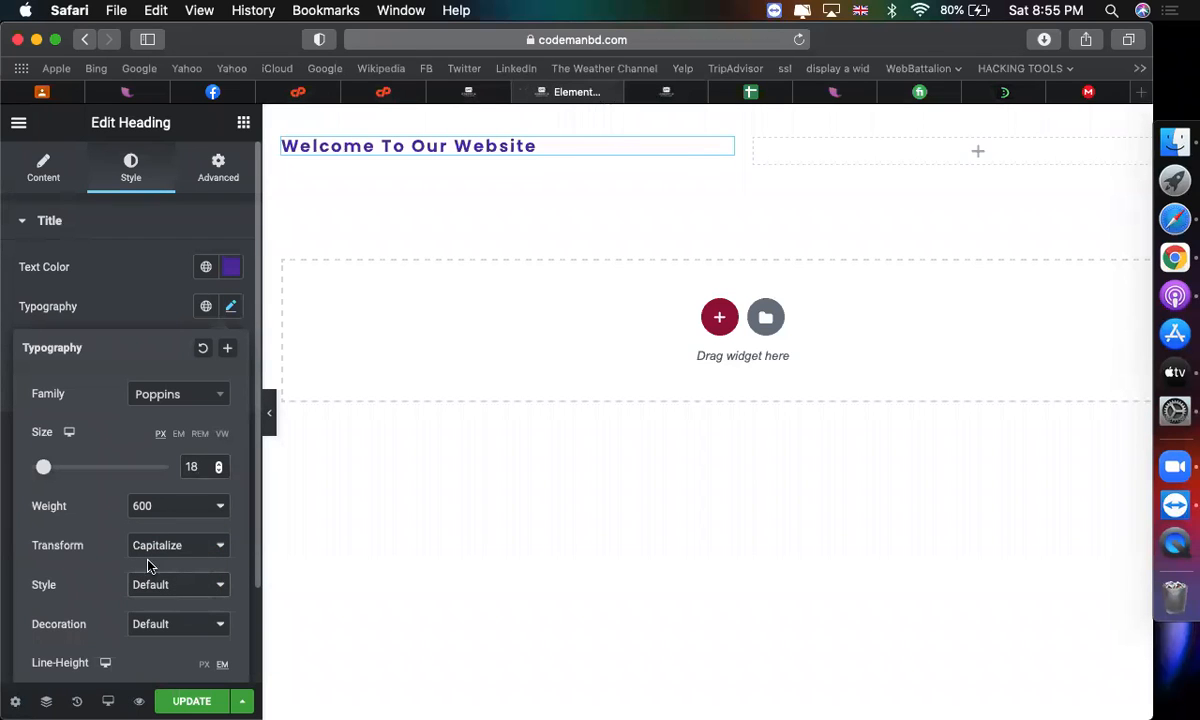
scroll(147, 557, down, 3)
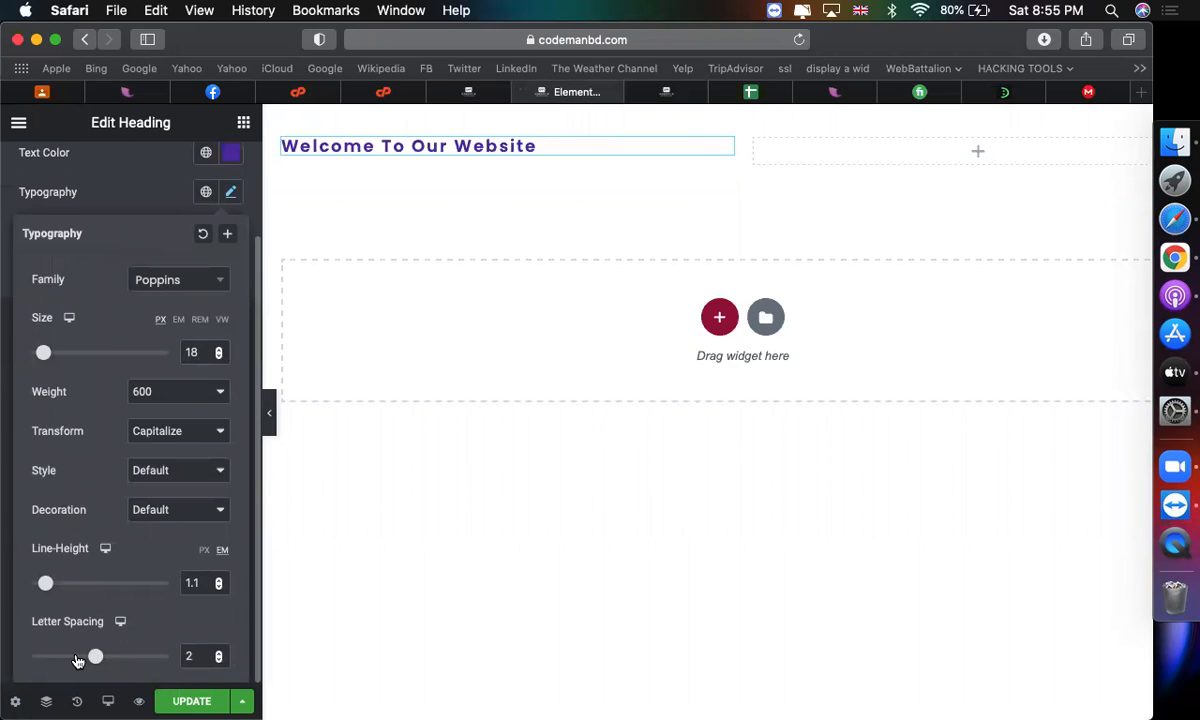
click(77, 657)
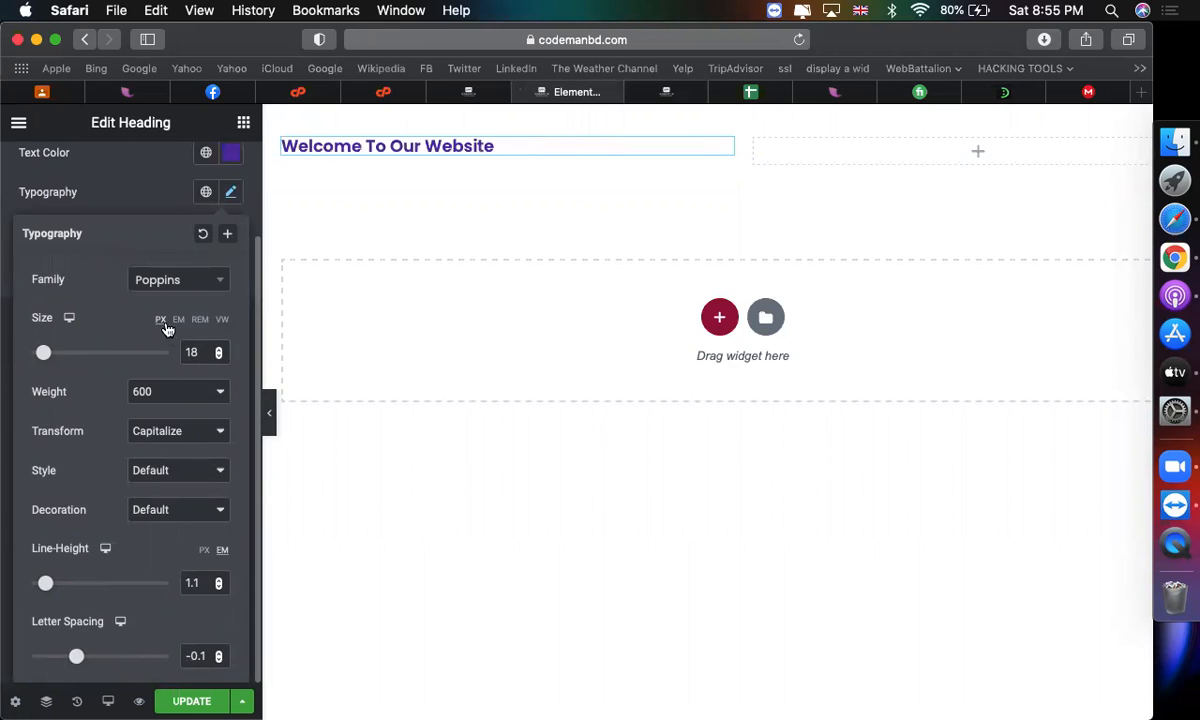
Check the reference page's tagline again and set the heading's font weight to 400
click(661, 94)
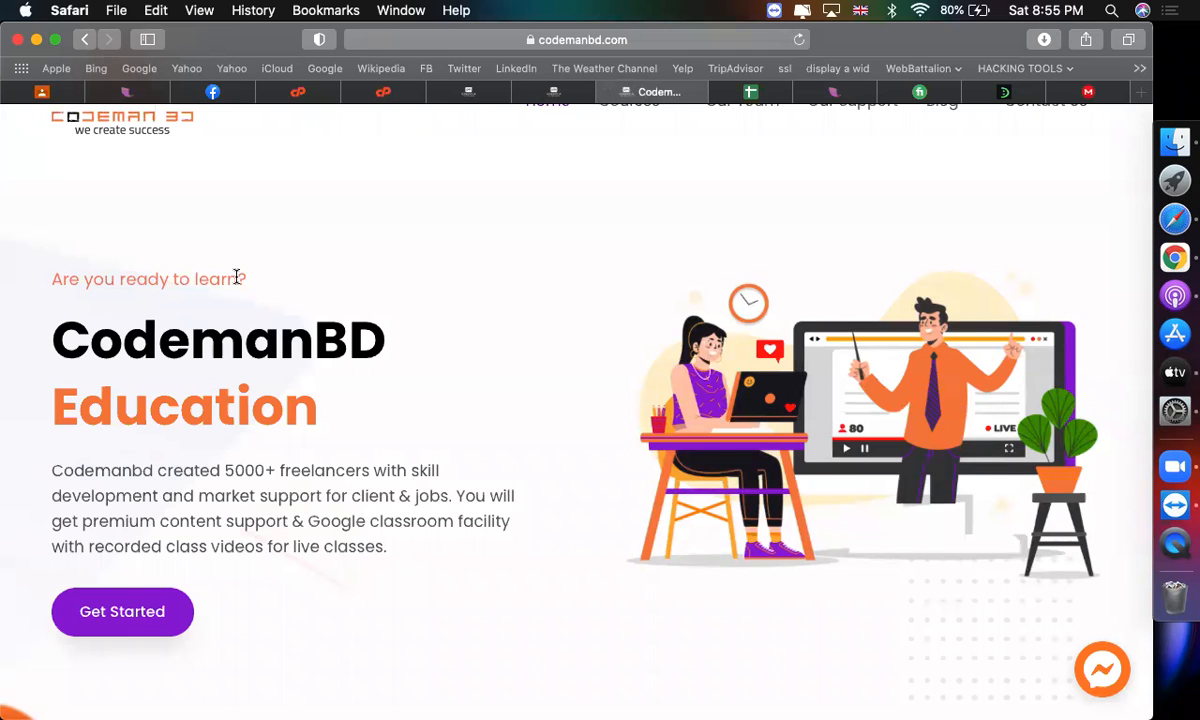
click(561, 94)
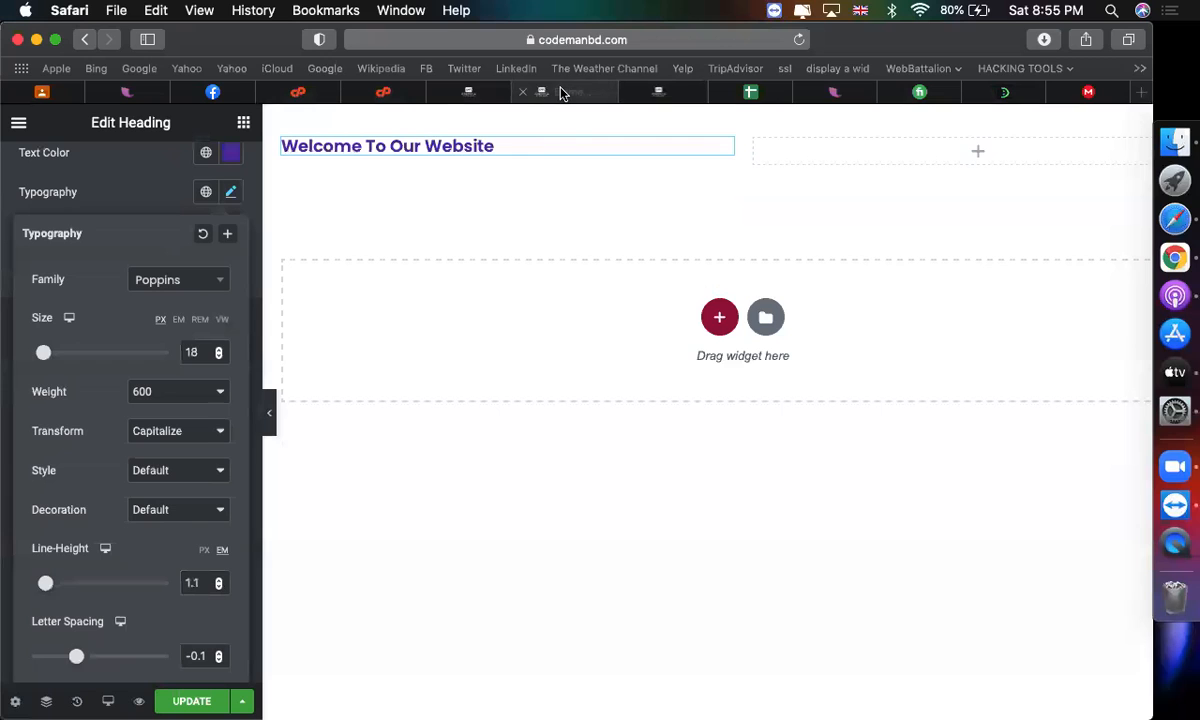
click(185, 397)
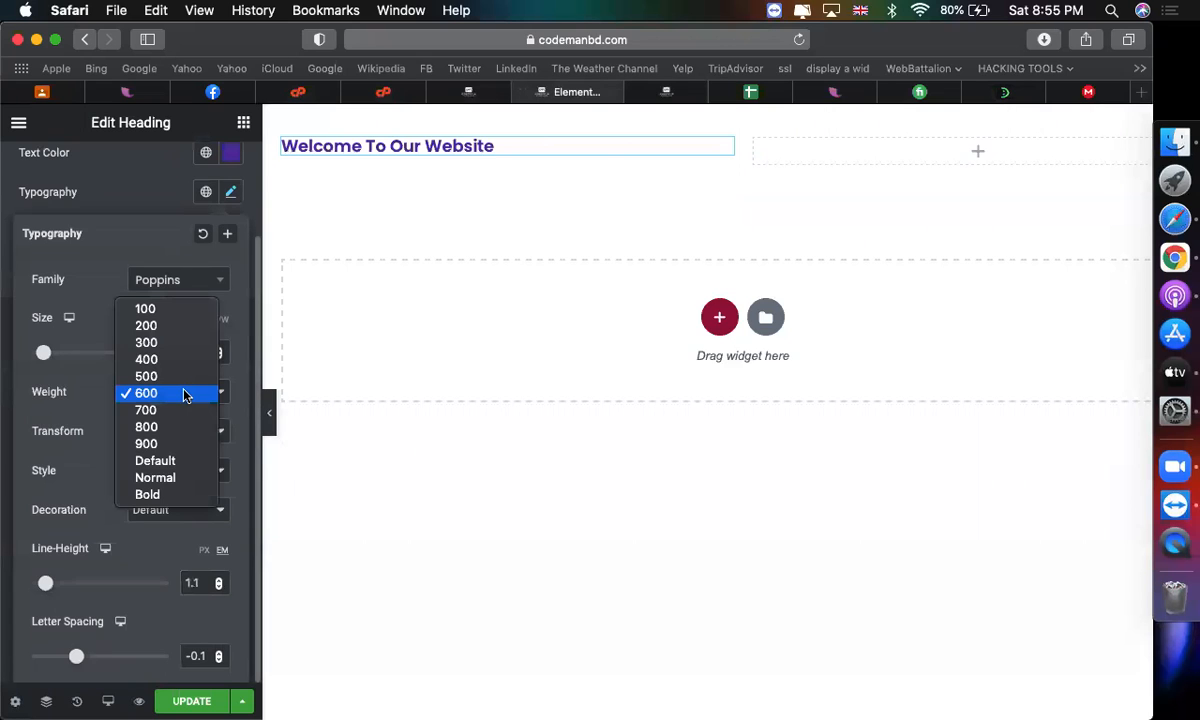
click(179, 360)
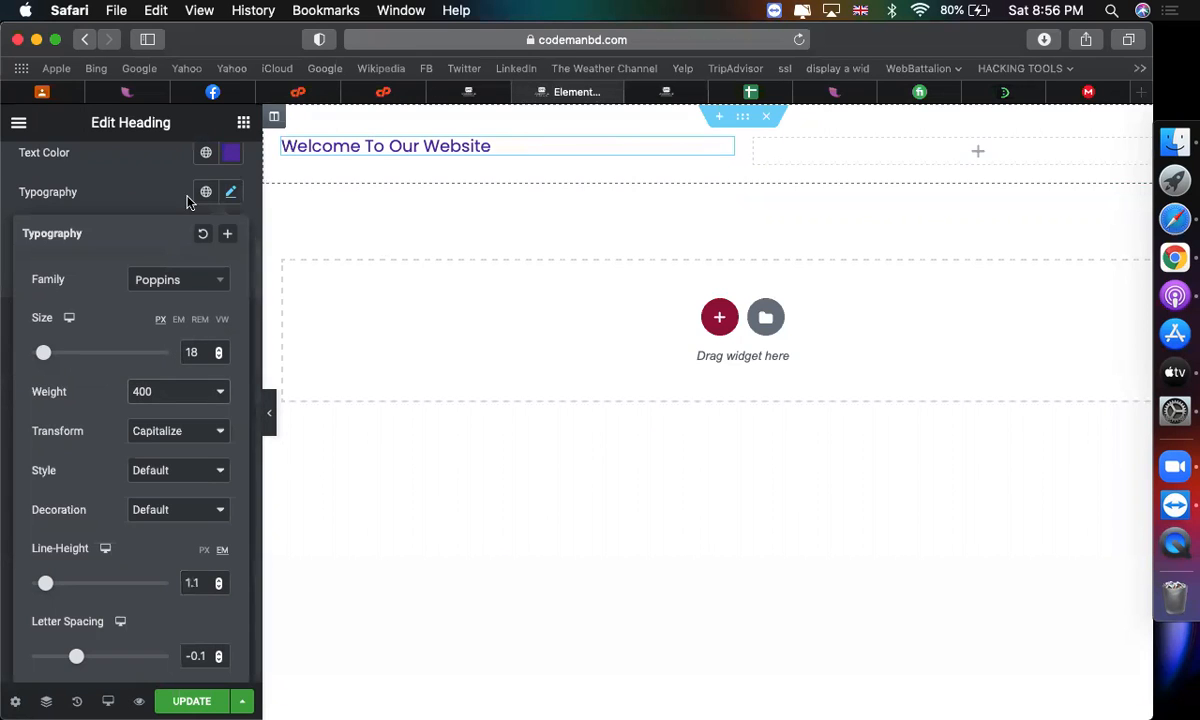
scroll(186, 202, up, 3)
Check the main title on the codemanbd.com reference page and add a Heading widget below the tagline
click(656, 92)
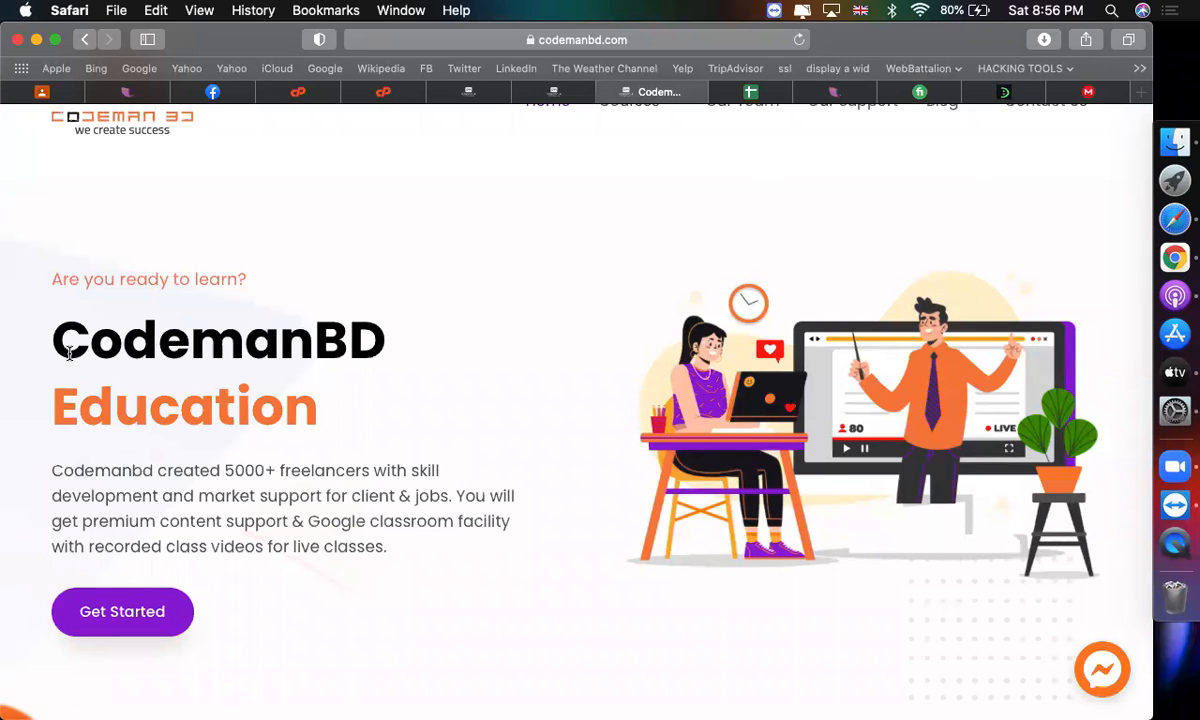
click(556, 92)
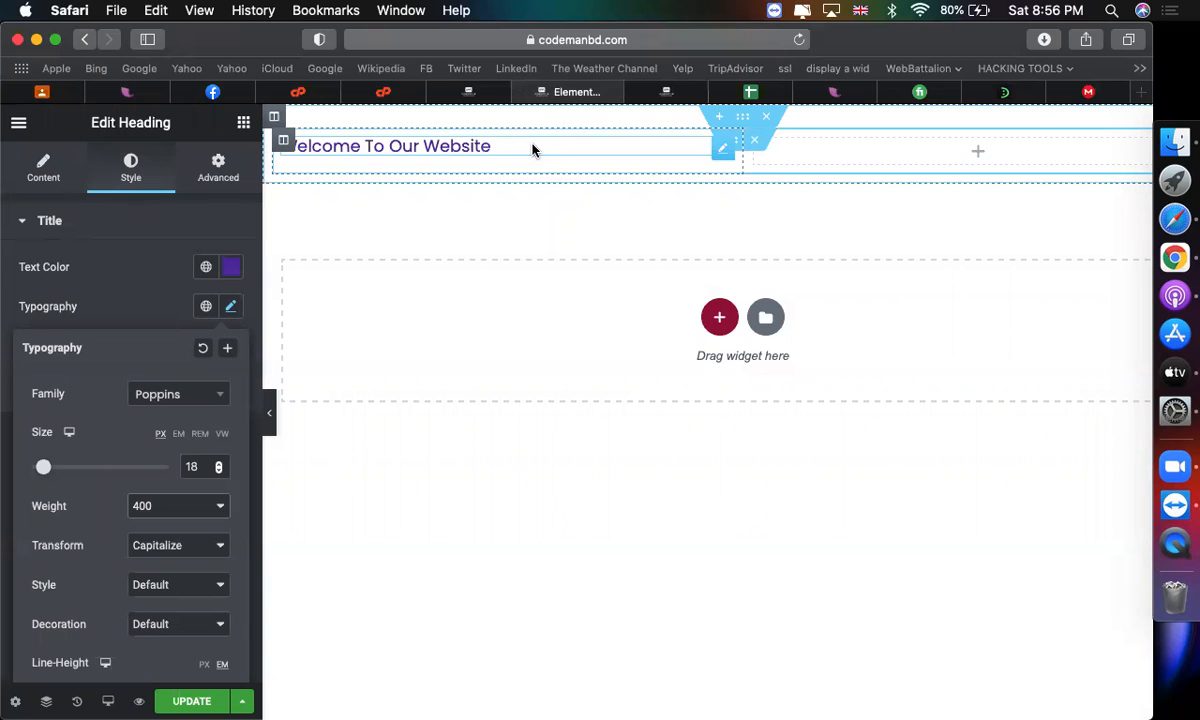
click(244, 124)
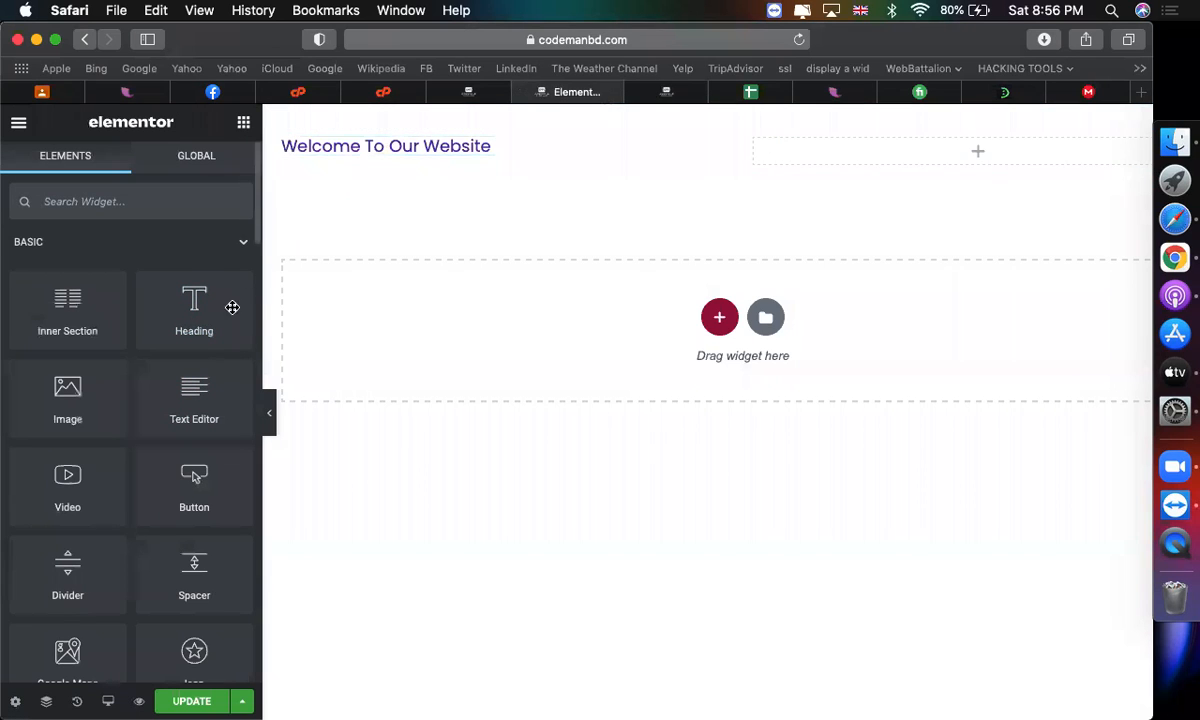
drag(229, 310, 396, 155)
Replace the new heading's placeholder text with "Codeman BD Education"
double_click(157, 309)
triple_click(157, 309)
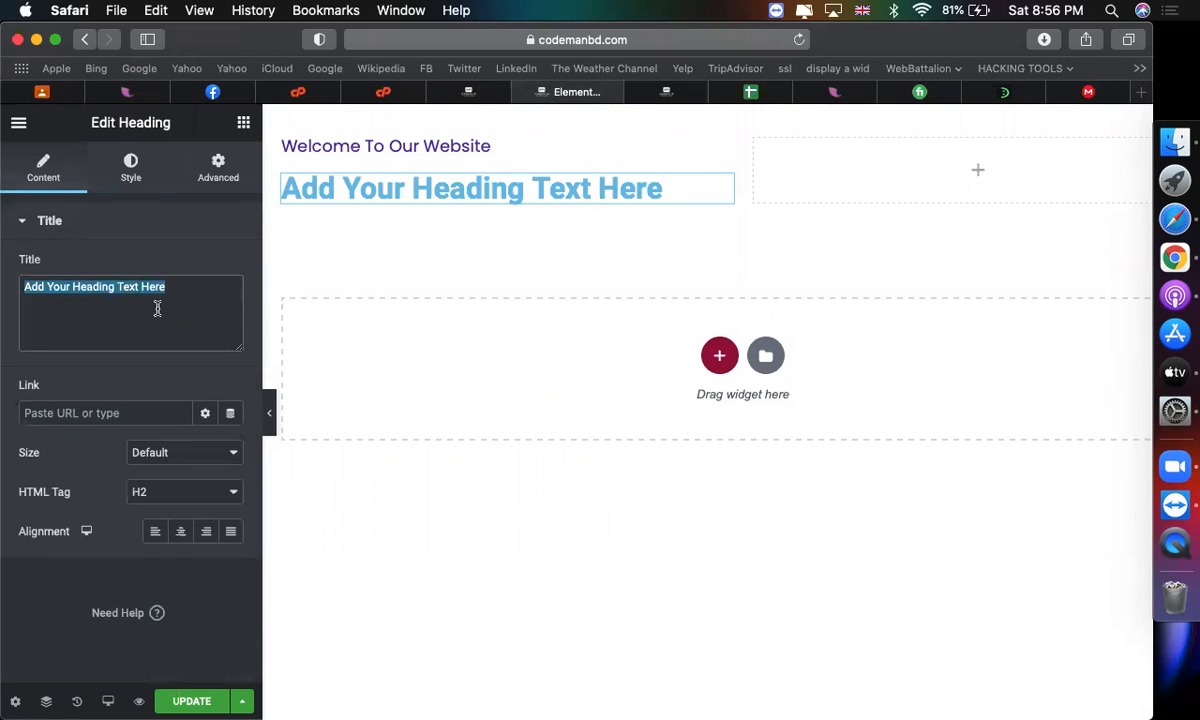
text(CodeM)
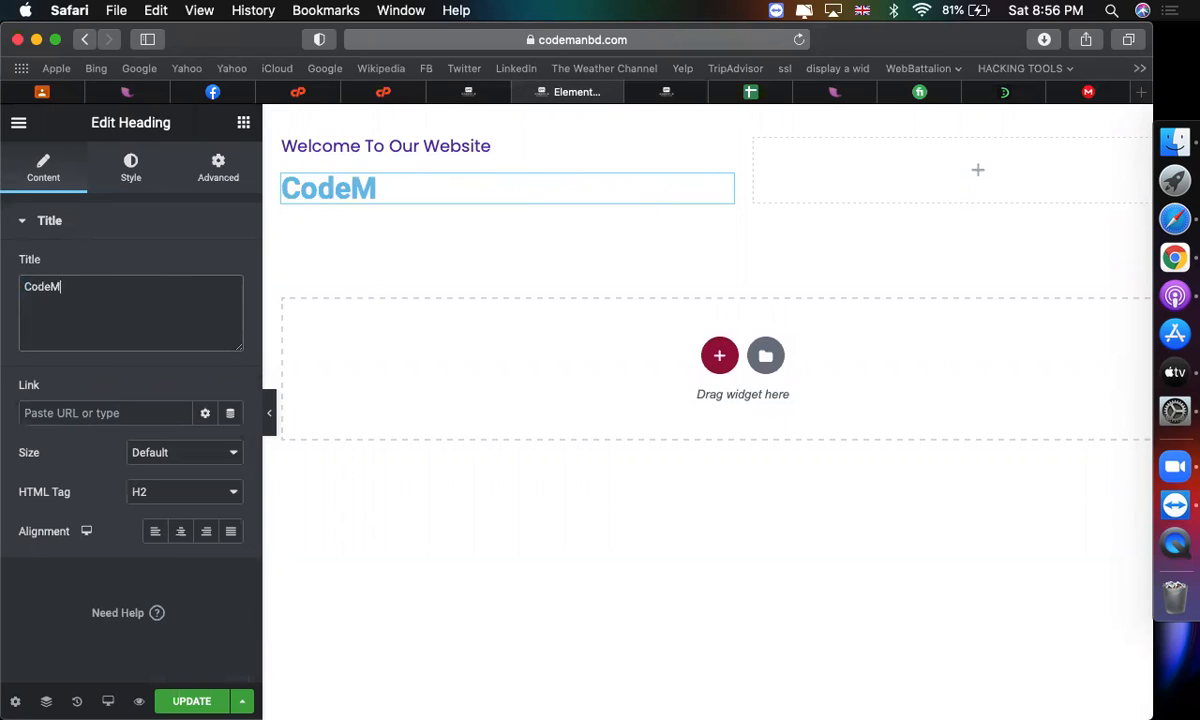
key(BackSpace)
text(man BD E)
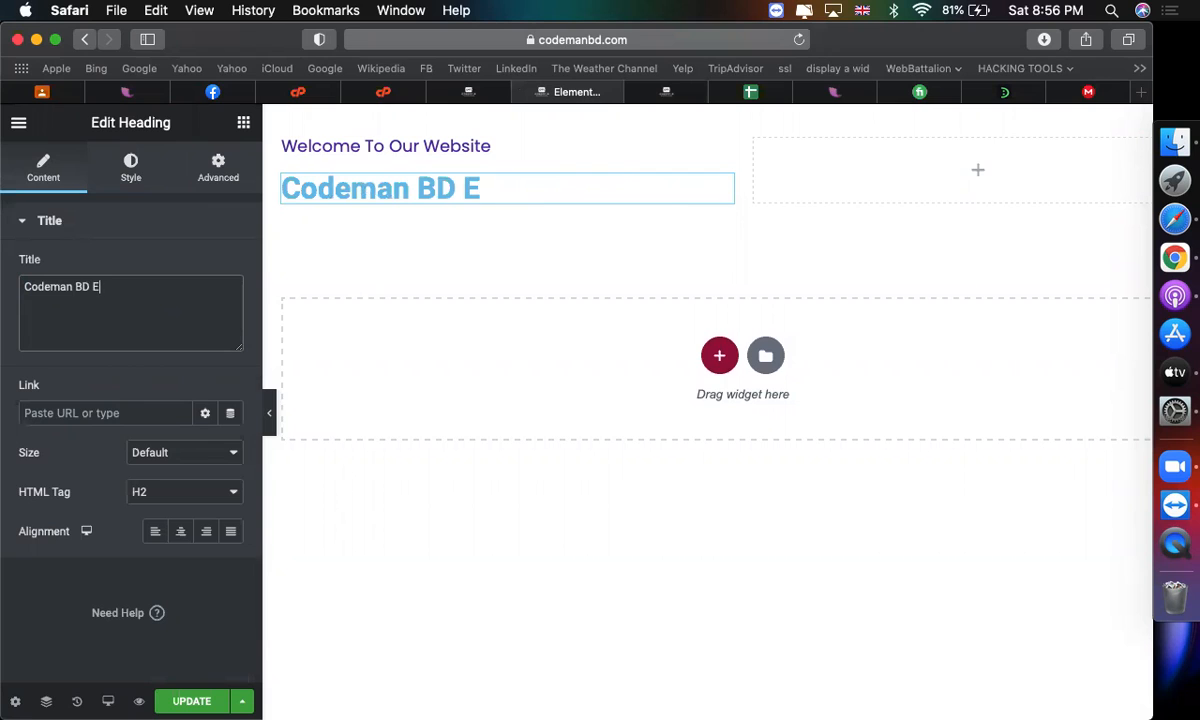
text(duction)
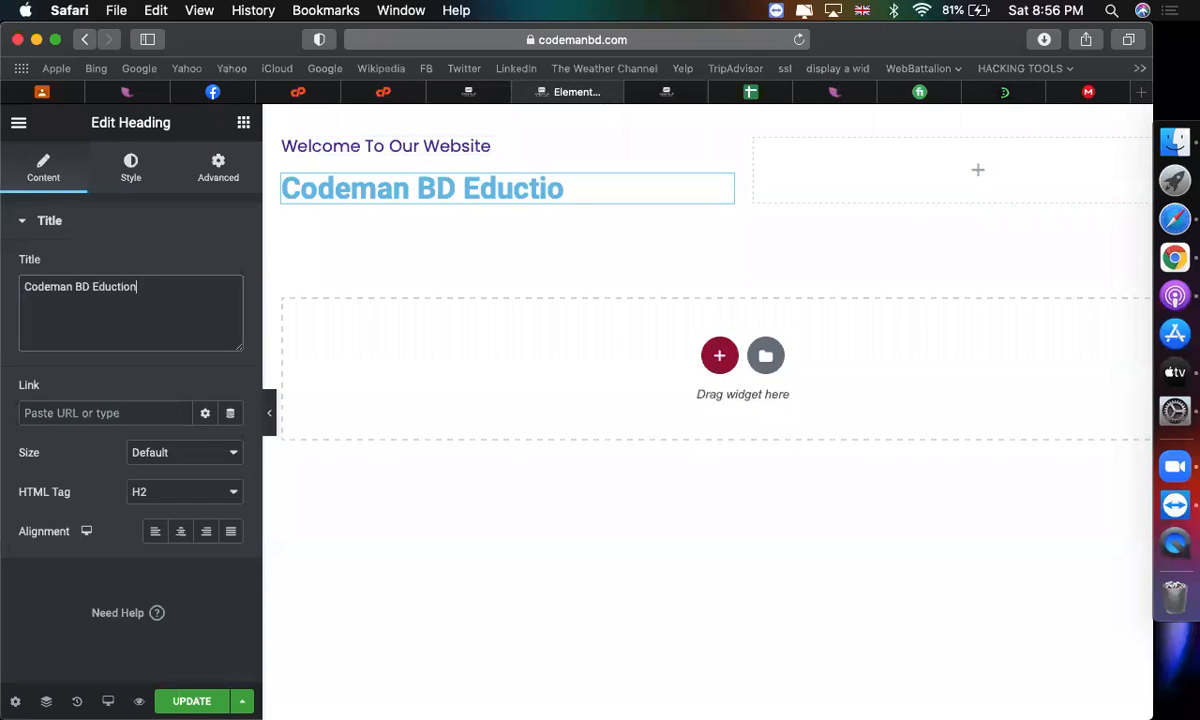
key(Left)
key(Left)
key(Right)
text(A)
key(BackSpace)
text(a)
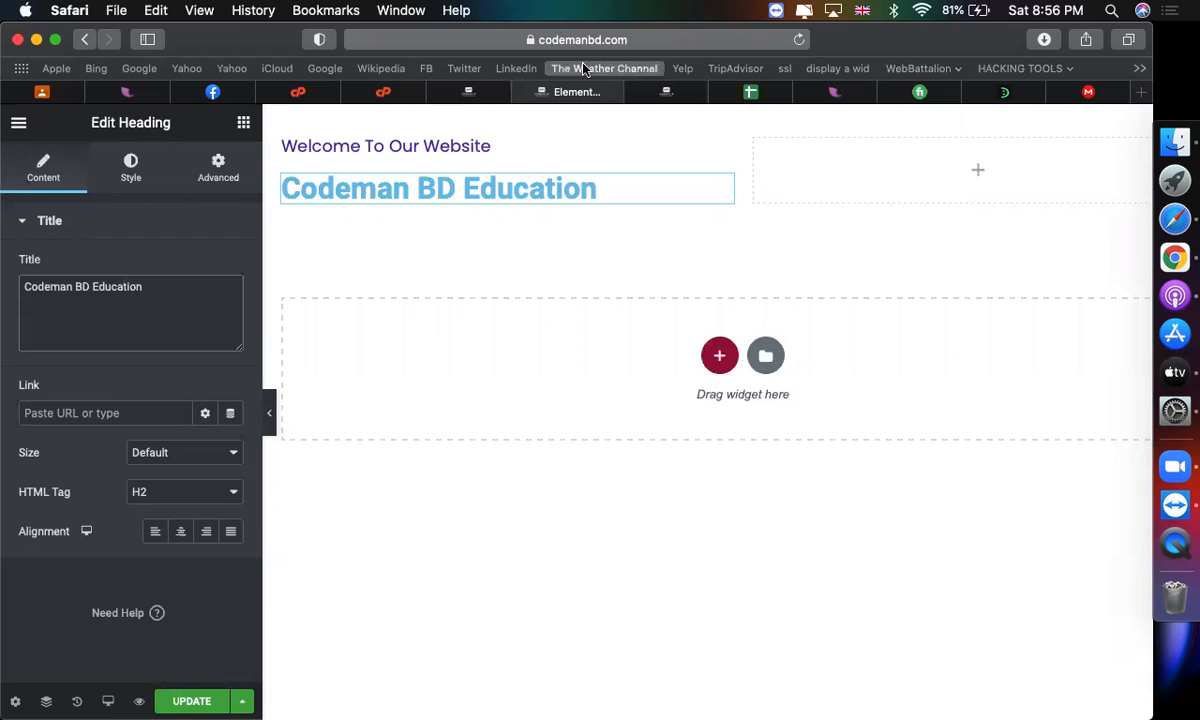
Compare with the reference page's two-line title and insert a <br> tag after "Codeman BD" in the heading text
click(485, 95)
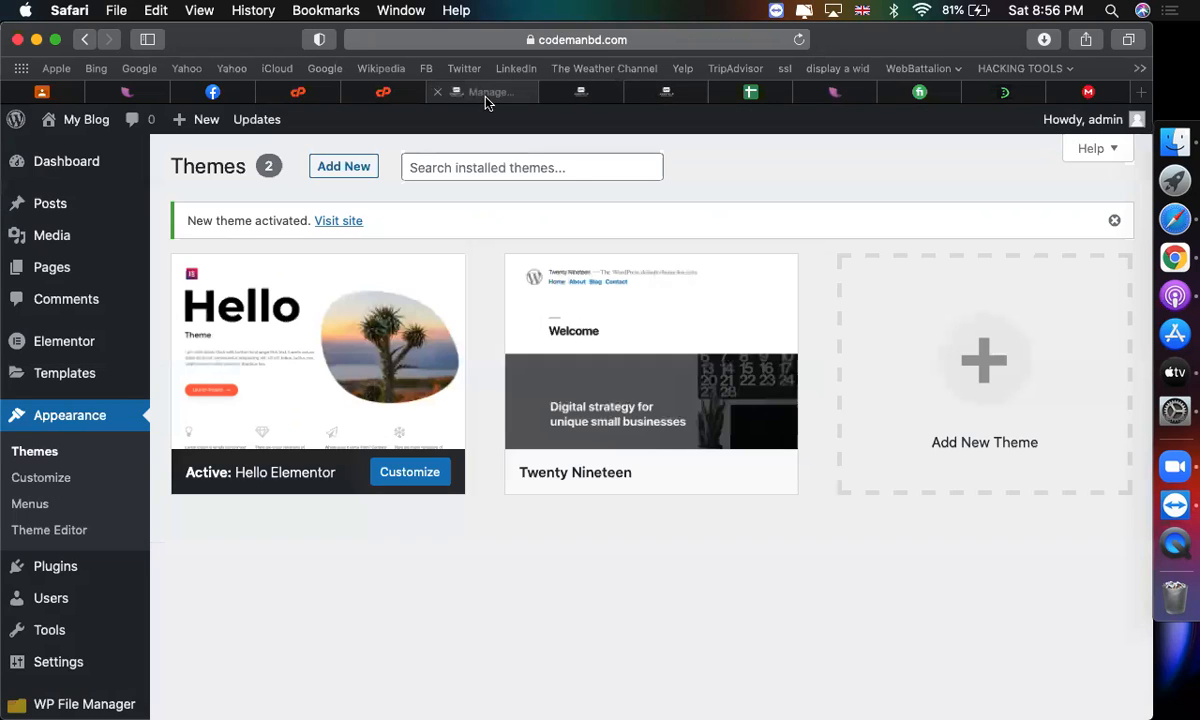
click(651, 93)
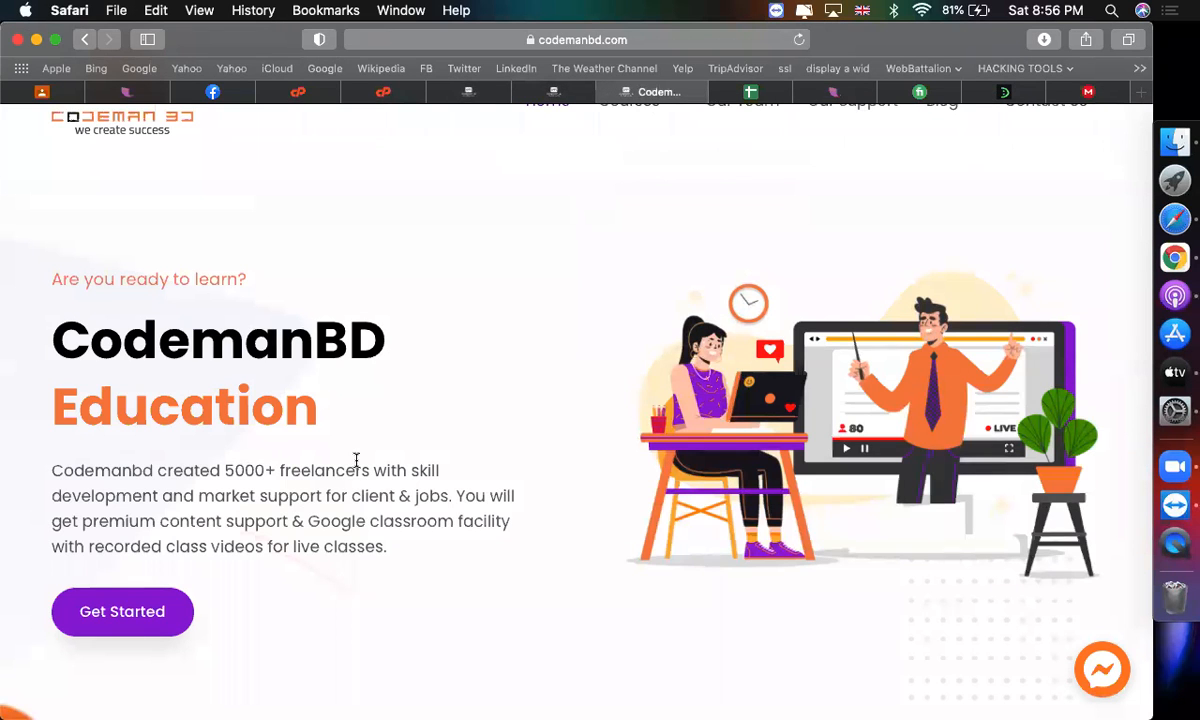
click(520, 91)
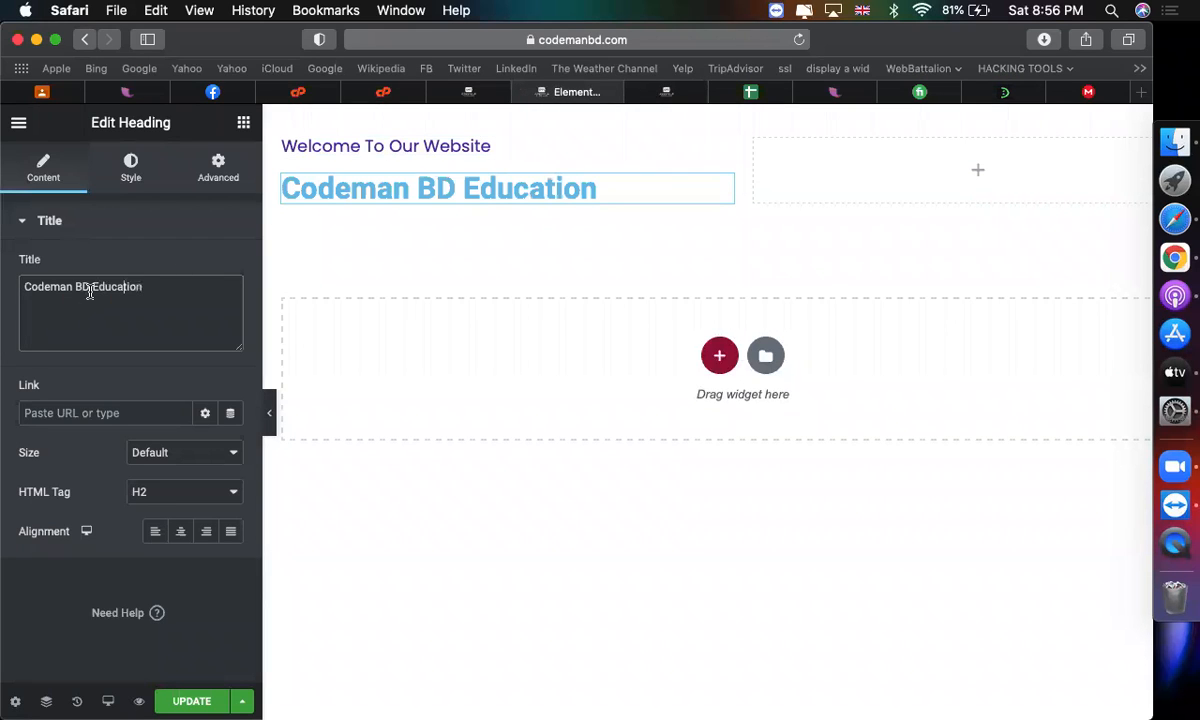
text(<>)
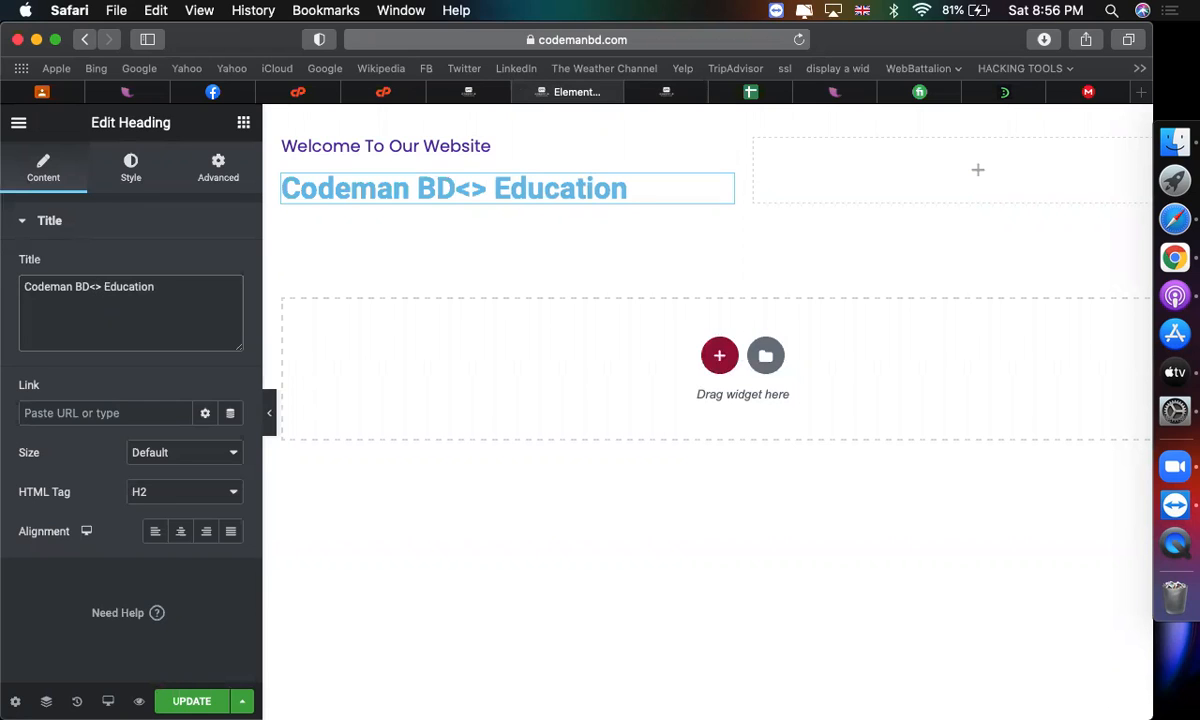
text(br)
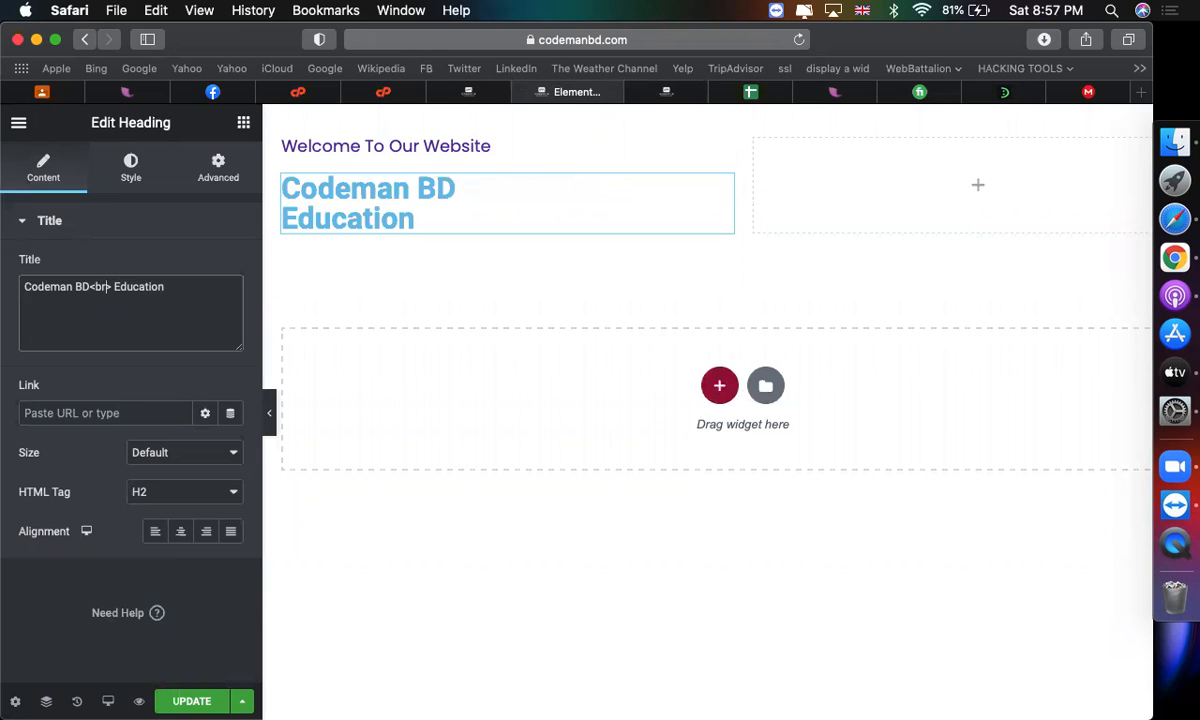
Check the reference title's lettering again and set the second heading's font family to Poppins
click(140, 173)
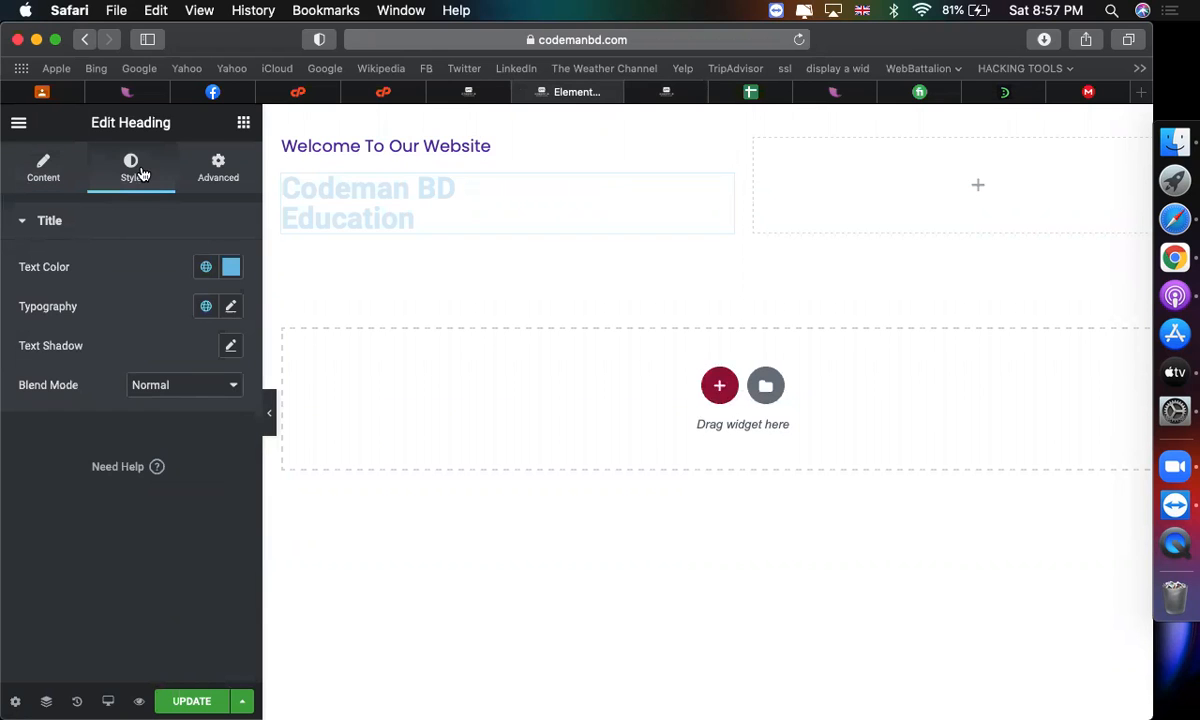
click(660, 91)
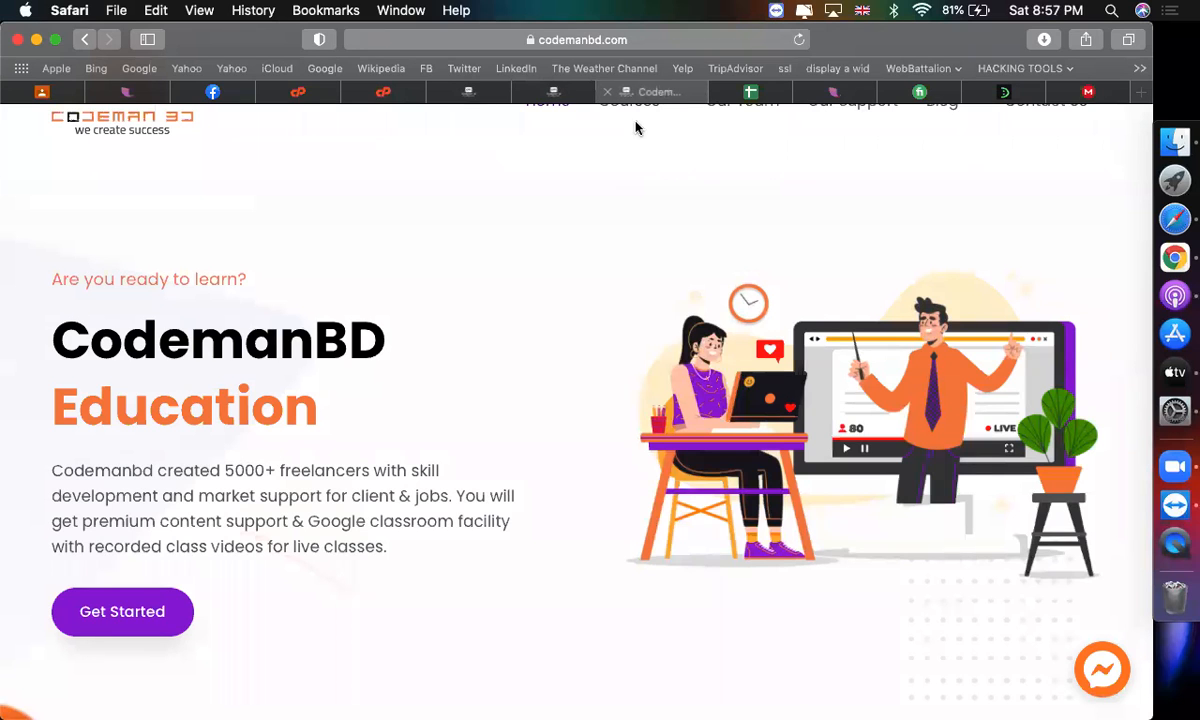
click(520, 88)
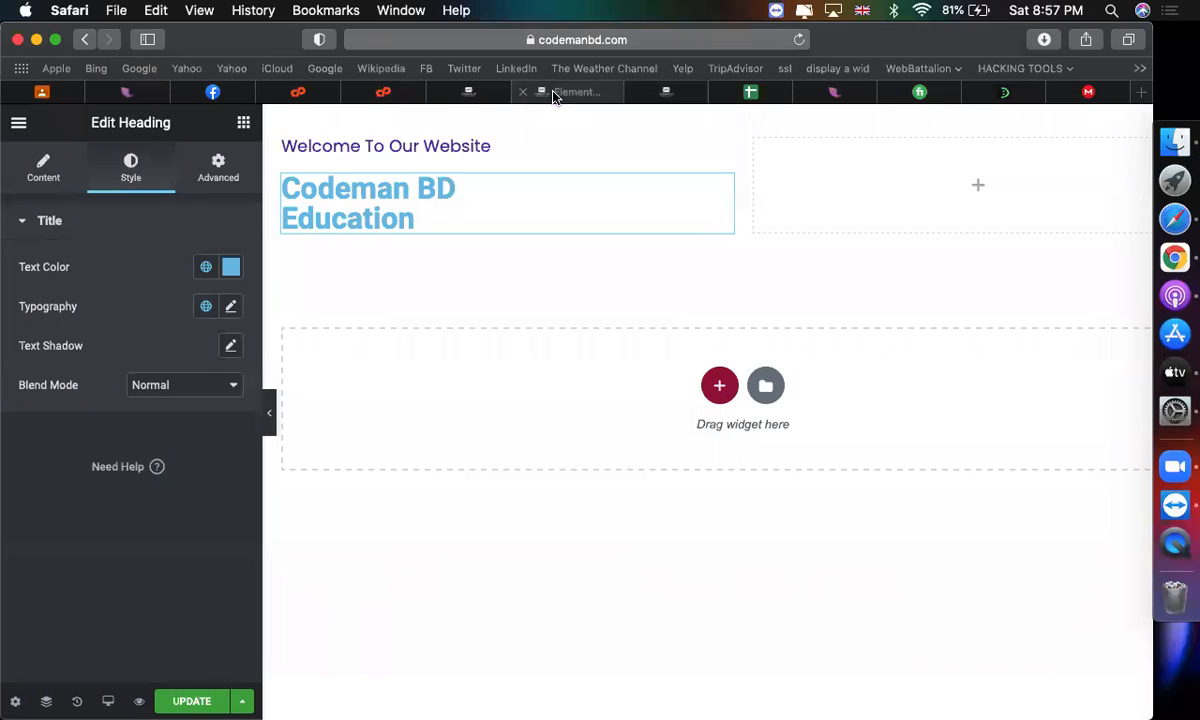
click(230, 306)
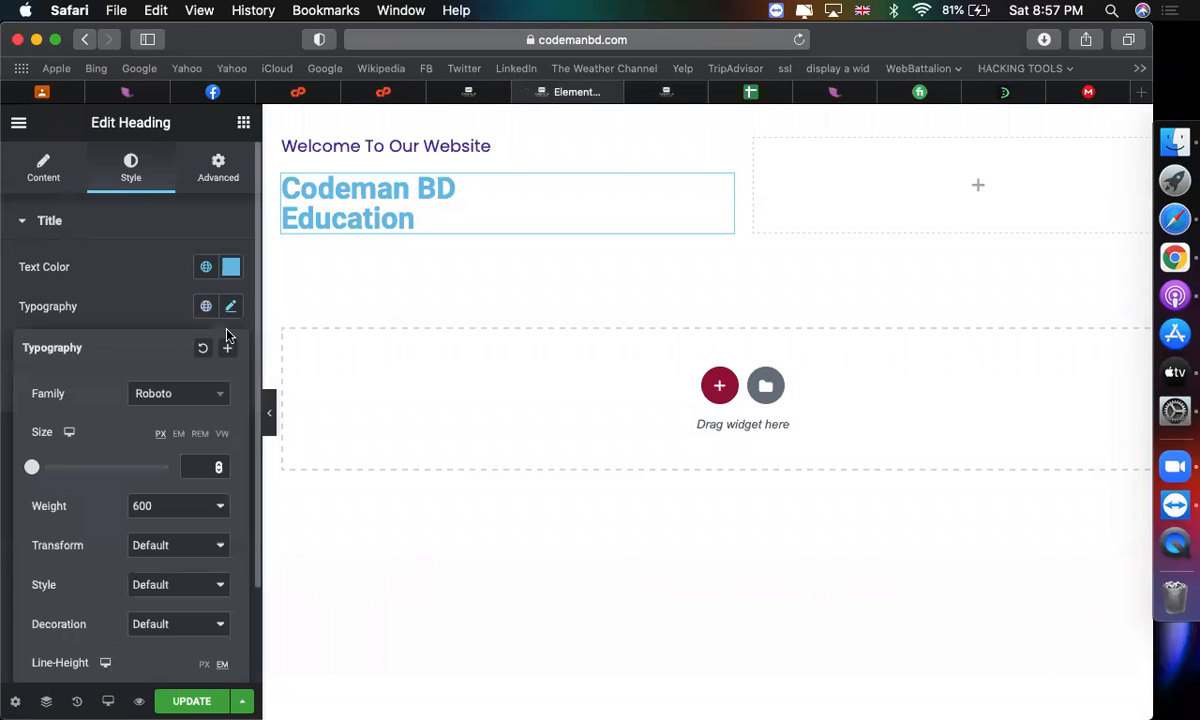
click(210, 393)
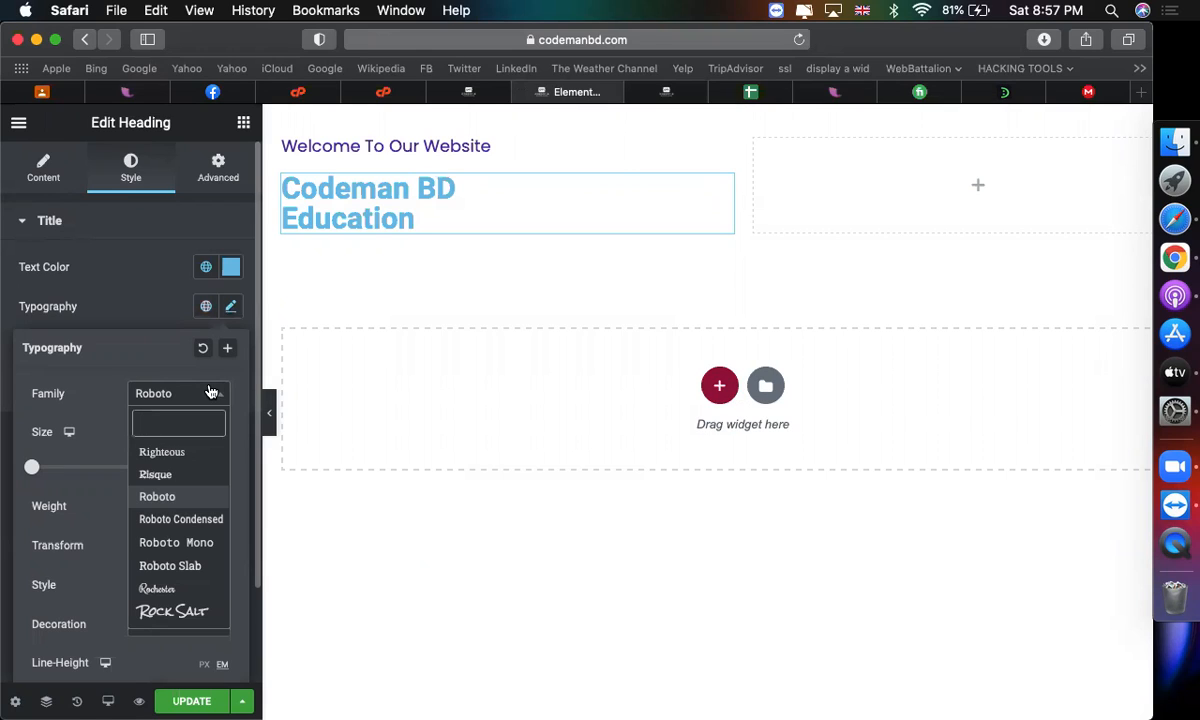
click(660, 92)
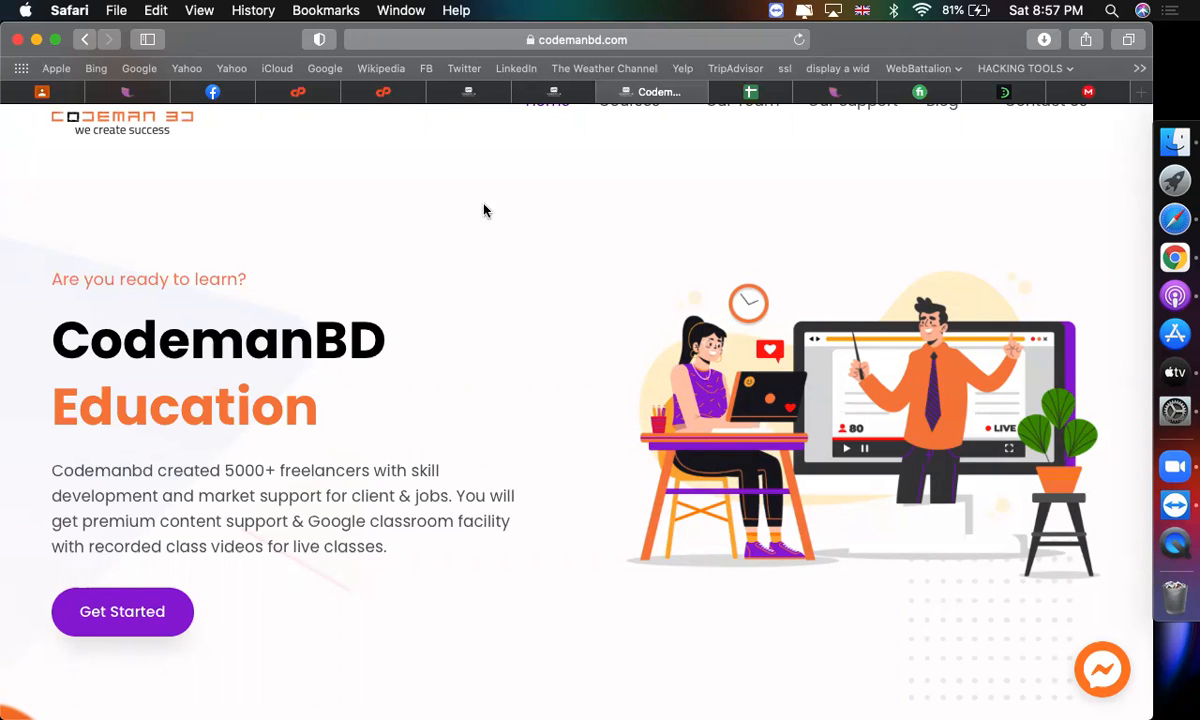
click(562, 92)
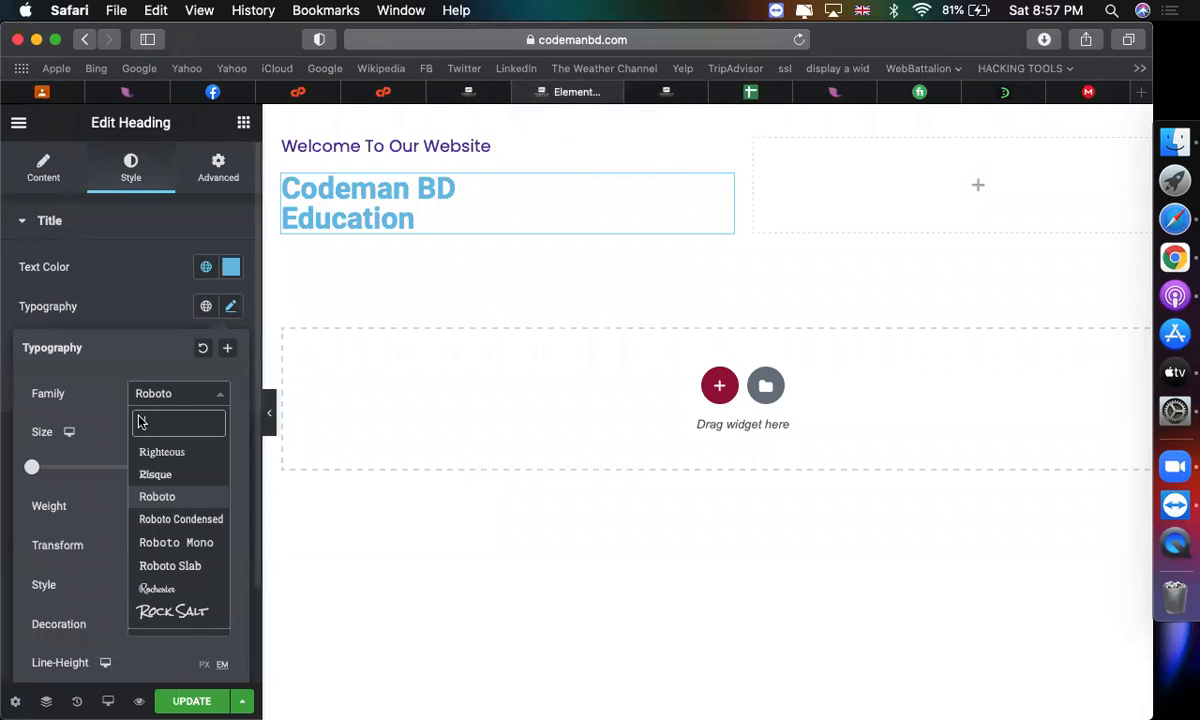
text(pop)
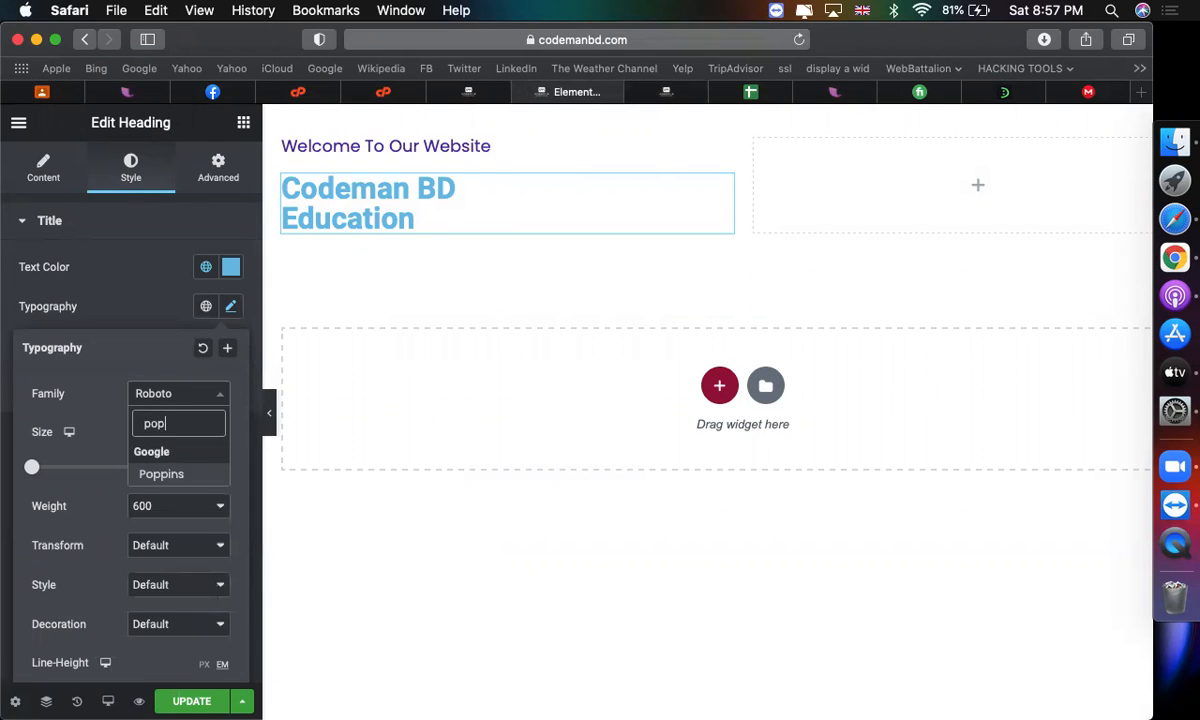
key(Return)
Set the second heading's font size to 56 px and its weight to Bold, and close the typography settings
click(202, 466)
text(56)
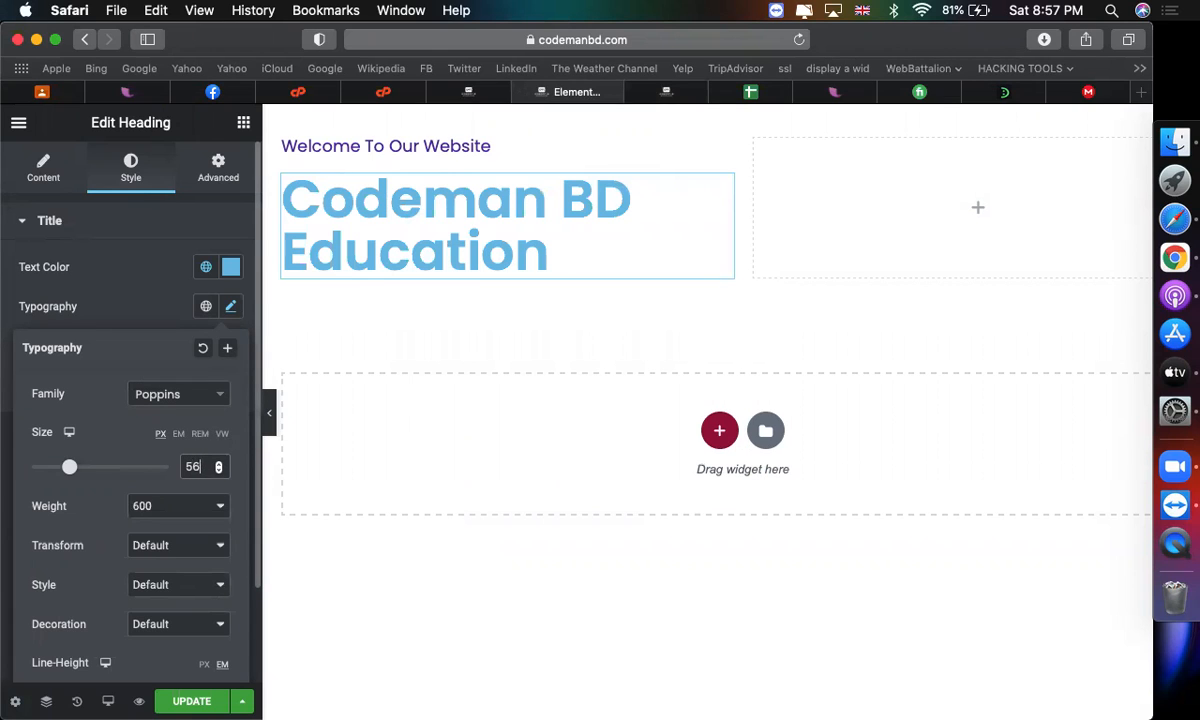
click(174, 505)
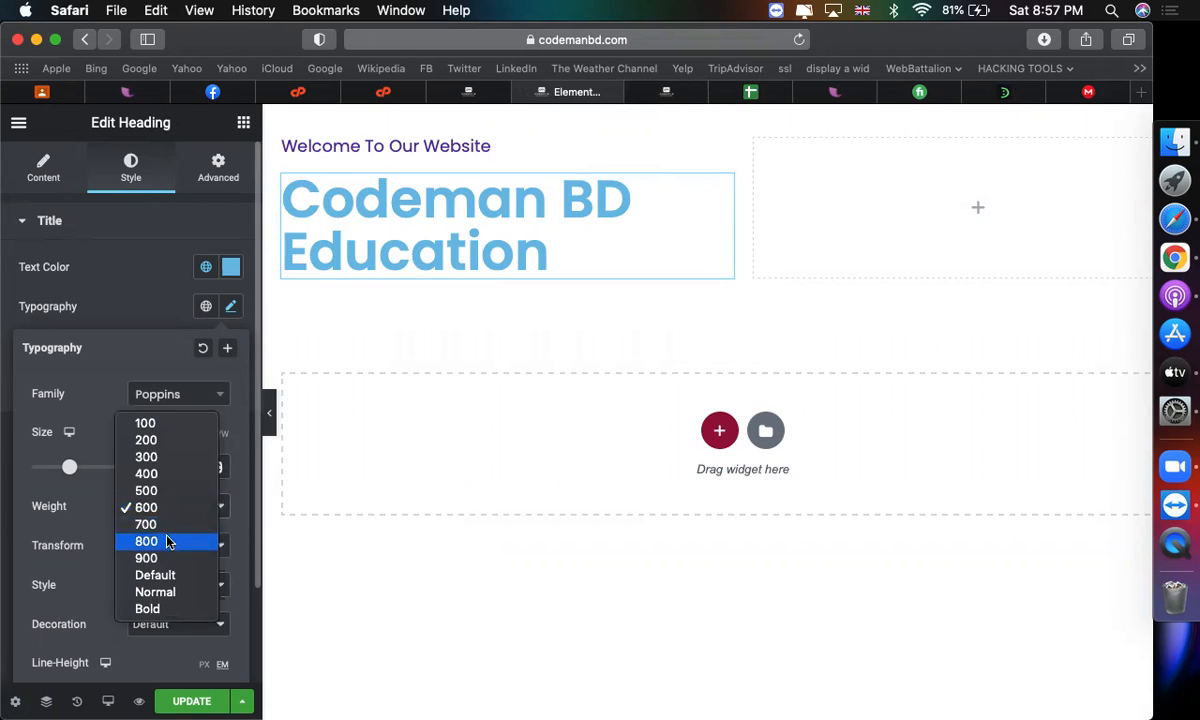
click(150, 609)
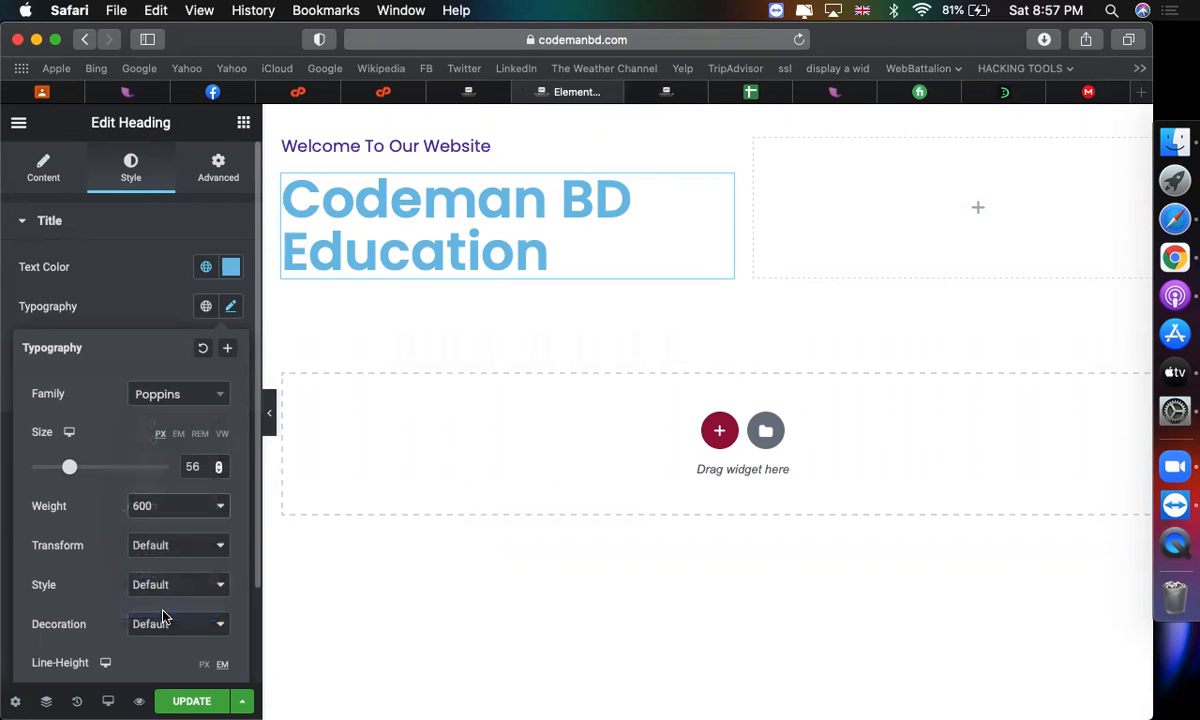
click(148, 289)
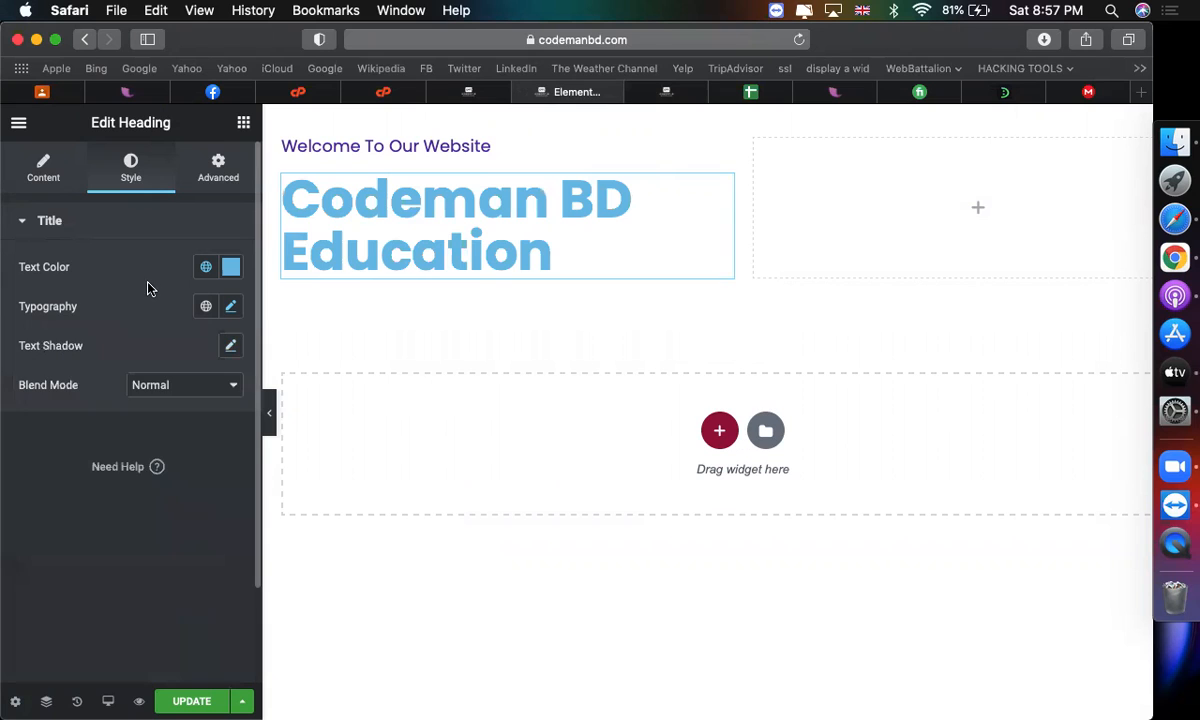
Change the second heading's text color to the salmon red #E47C6E
click(231, 266)
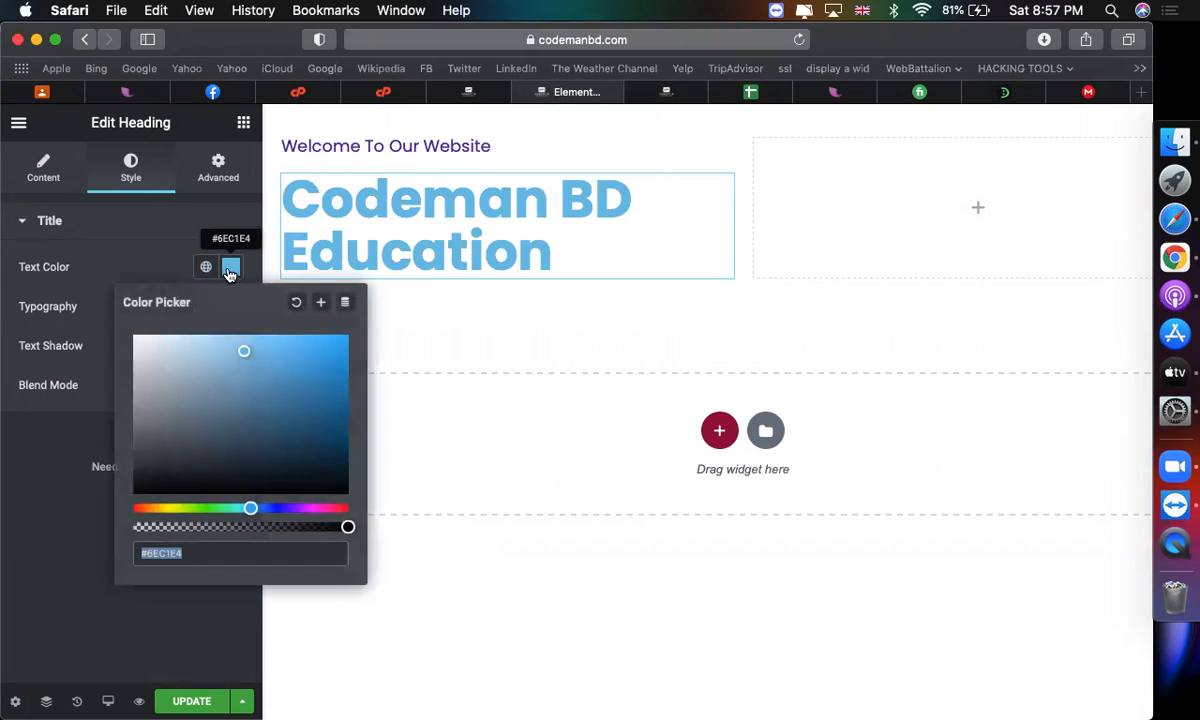
drag(190, 508, 137, 508)
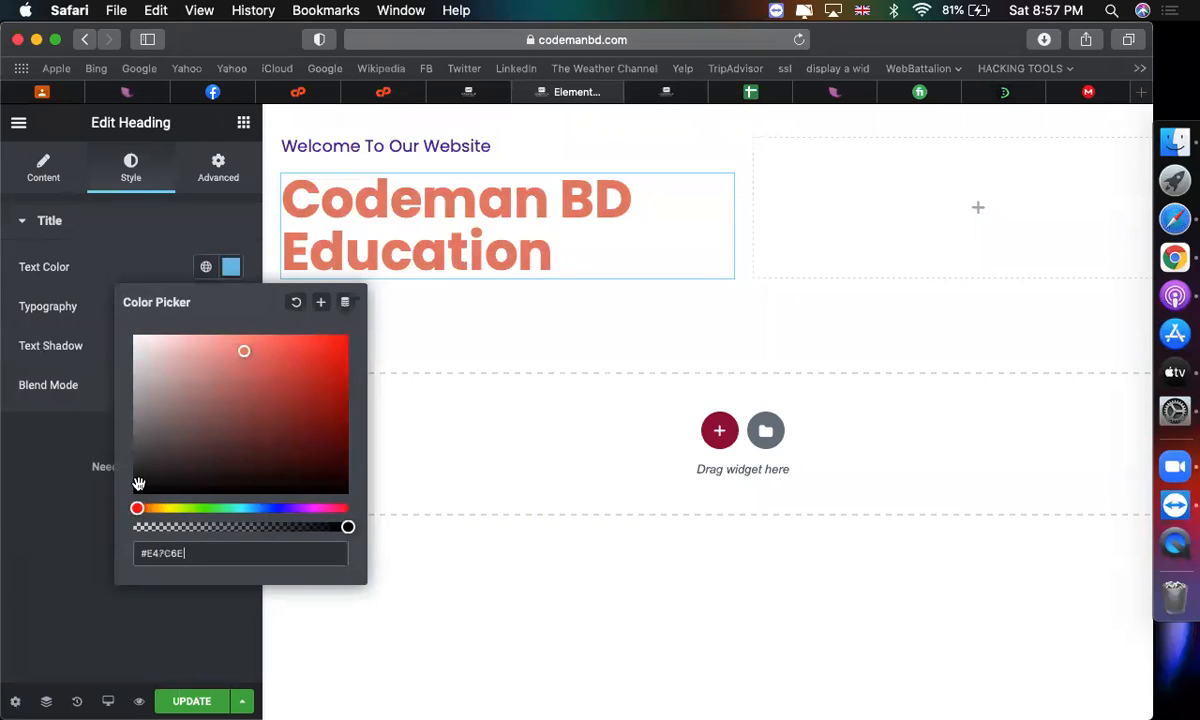
click(161, 246)
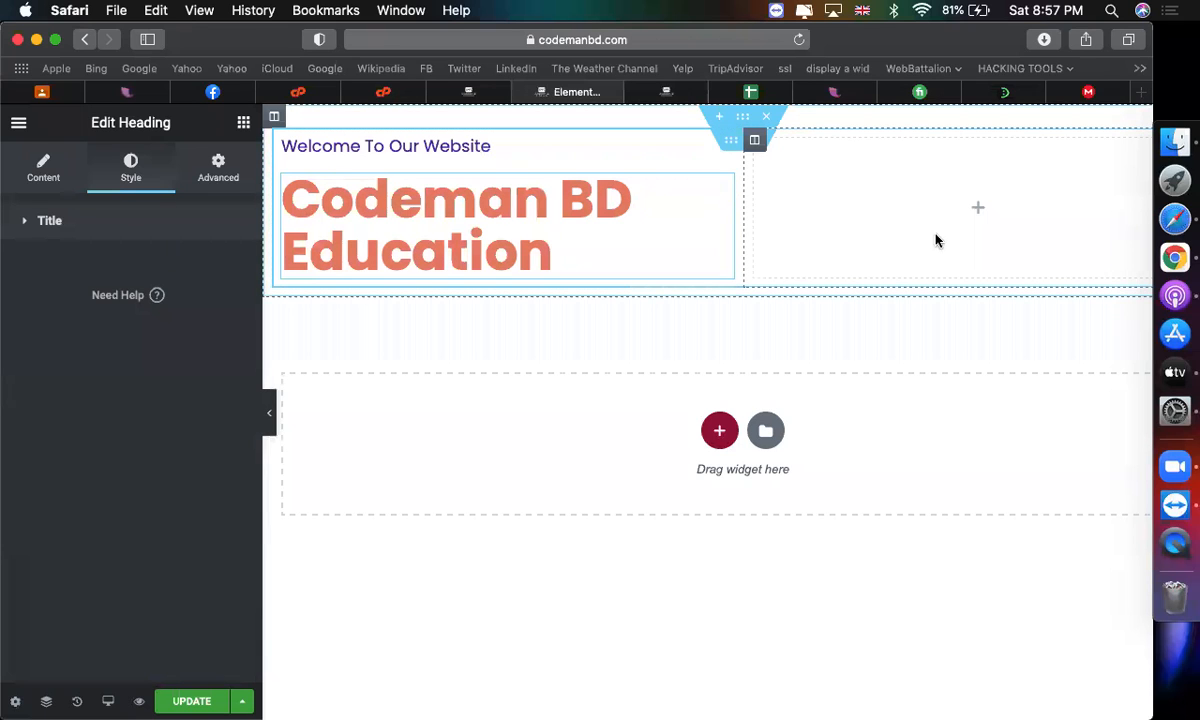
Add an Image widget to the empty second column of the inner section
click(1074, 230)
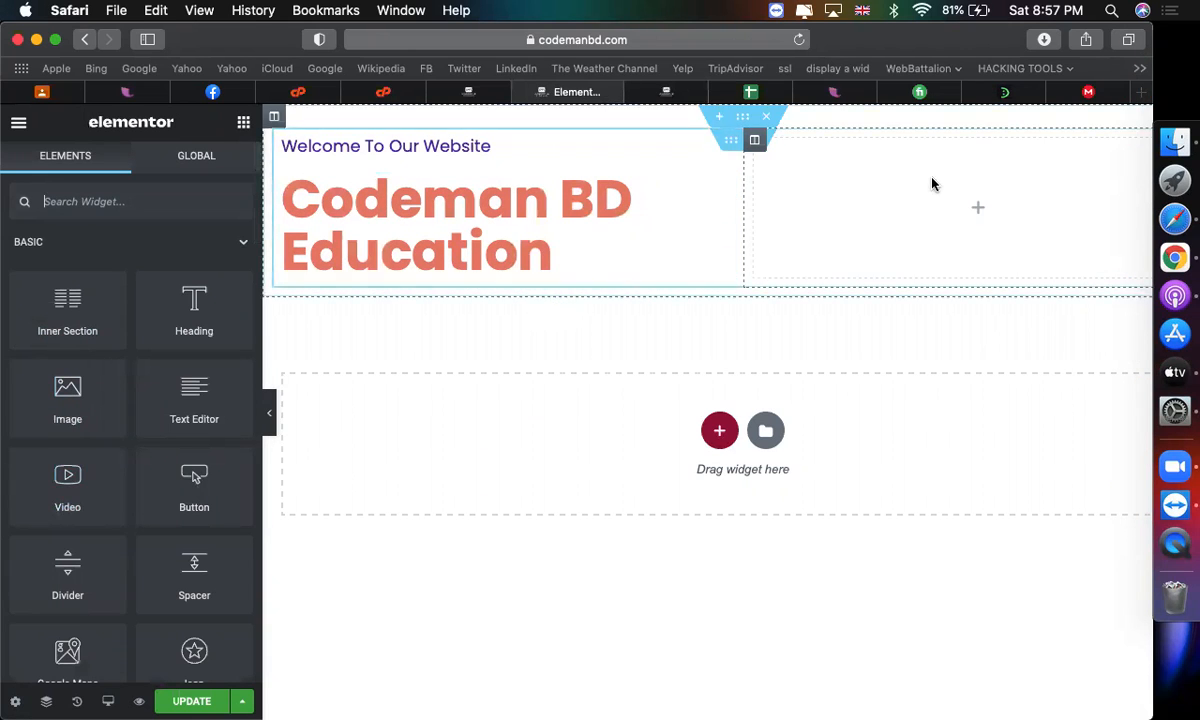
click(537, 232)
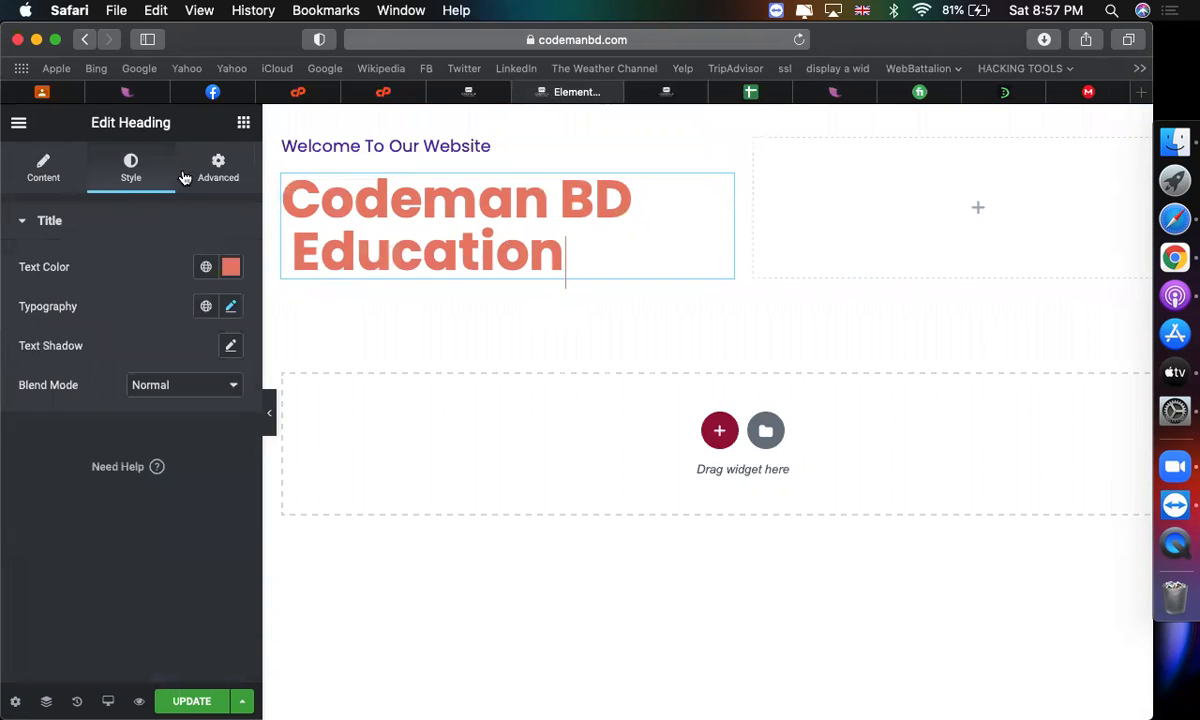
click(970, 205)
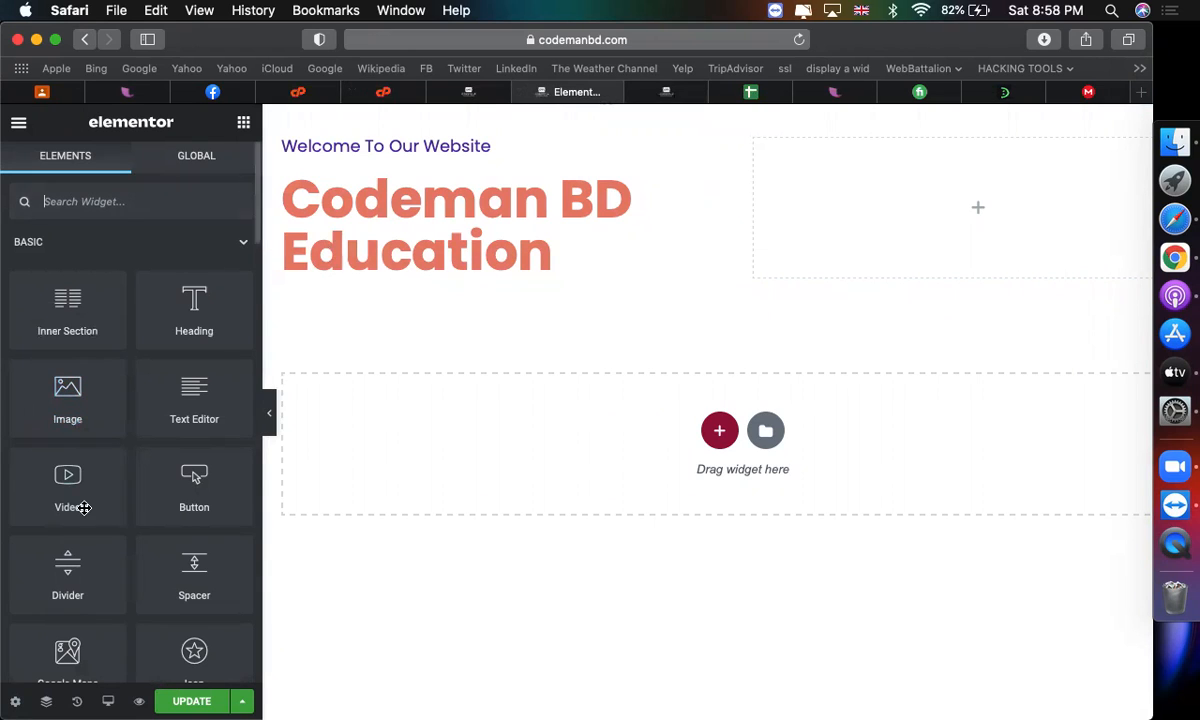
drag(72, 410, 965, 212)
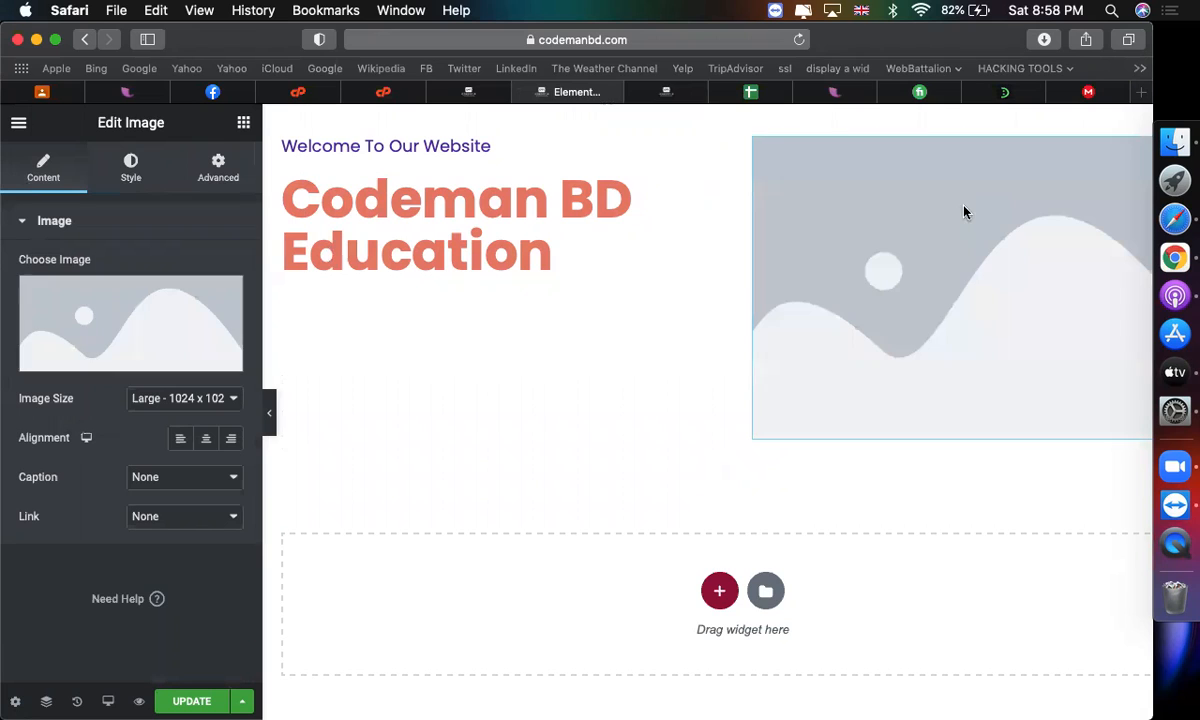
Open the media chooser for the new image and show its file upload view
click(139, 328)
click(98, 208)
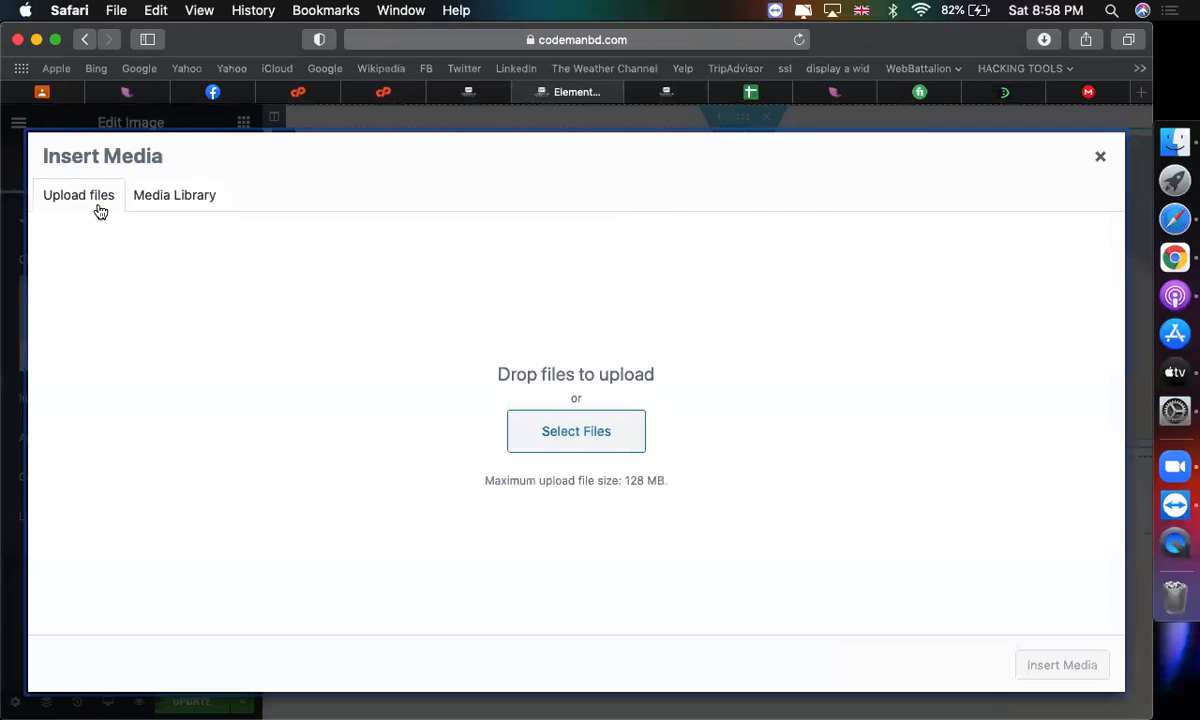
click(150, 204)
click(103, 201)
click(838, 70)
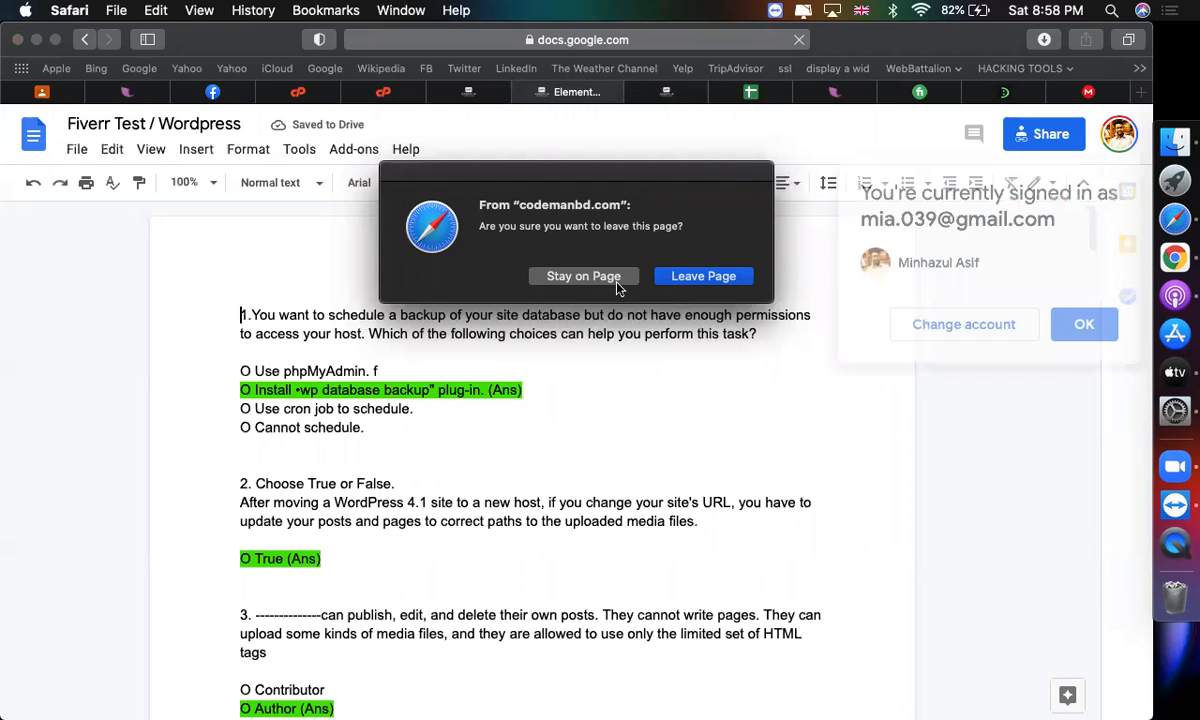
click(617, 284)
click(668, 92)
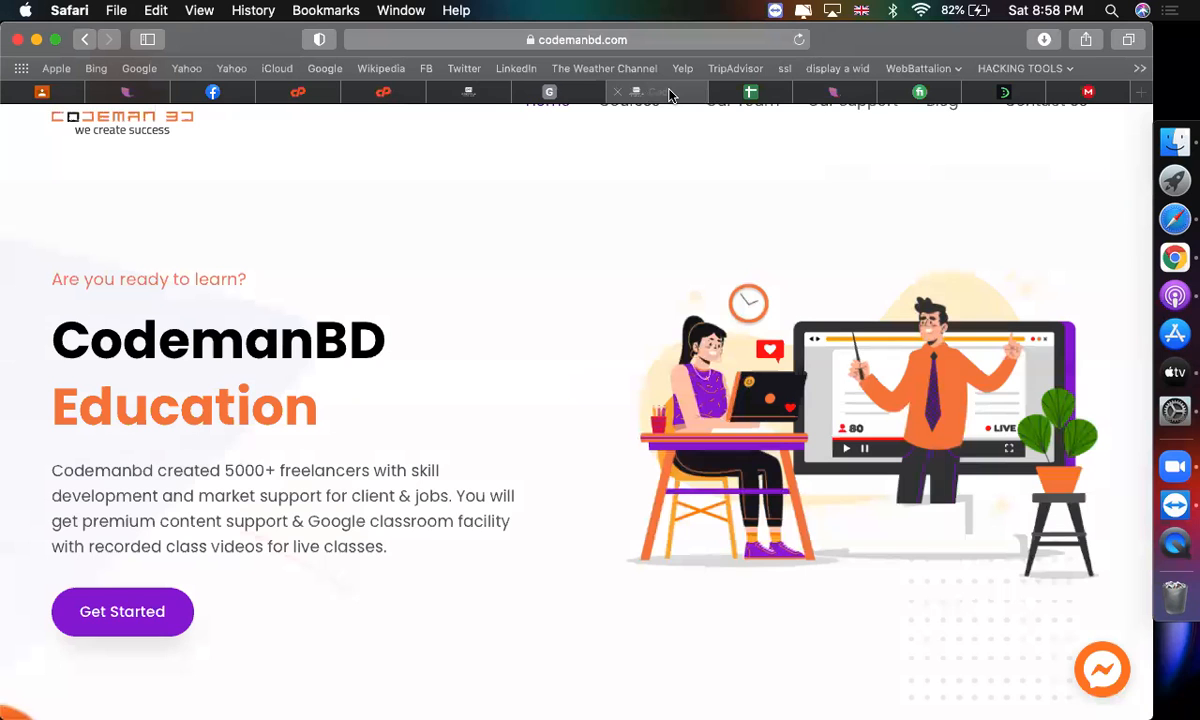
Load pixabay.com in the tab that holds the Ethical Hacking spreadsheet
click(735, 91)
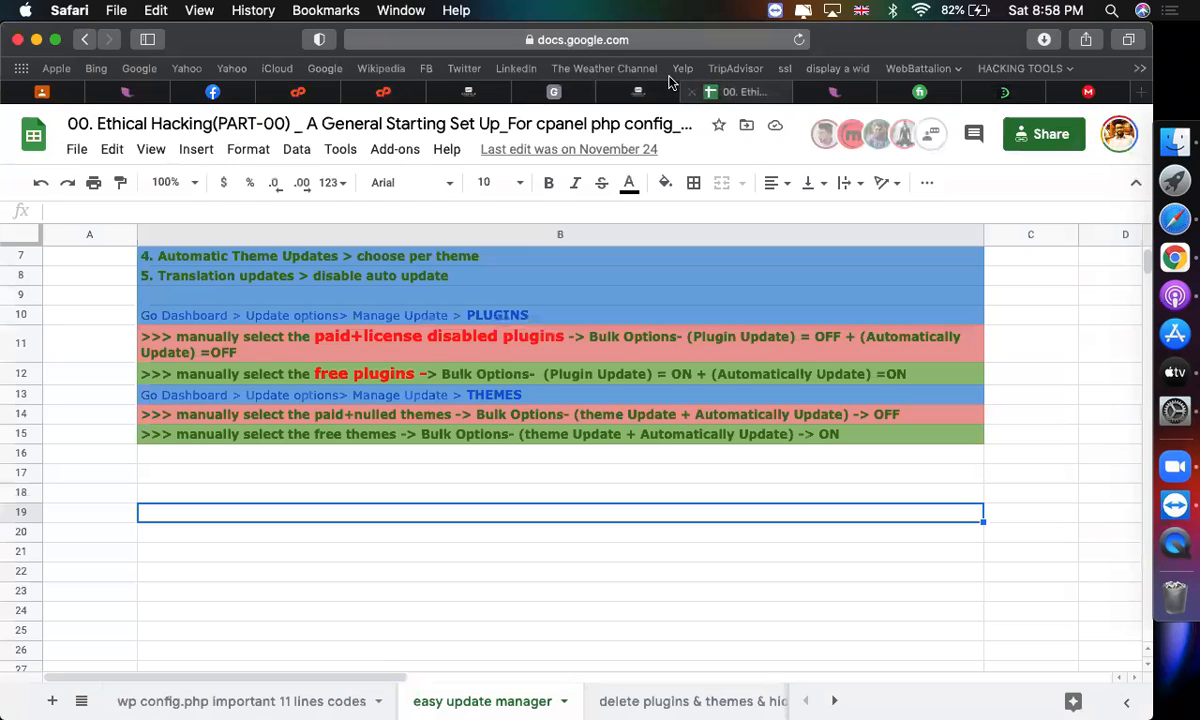
click(628, 40)
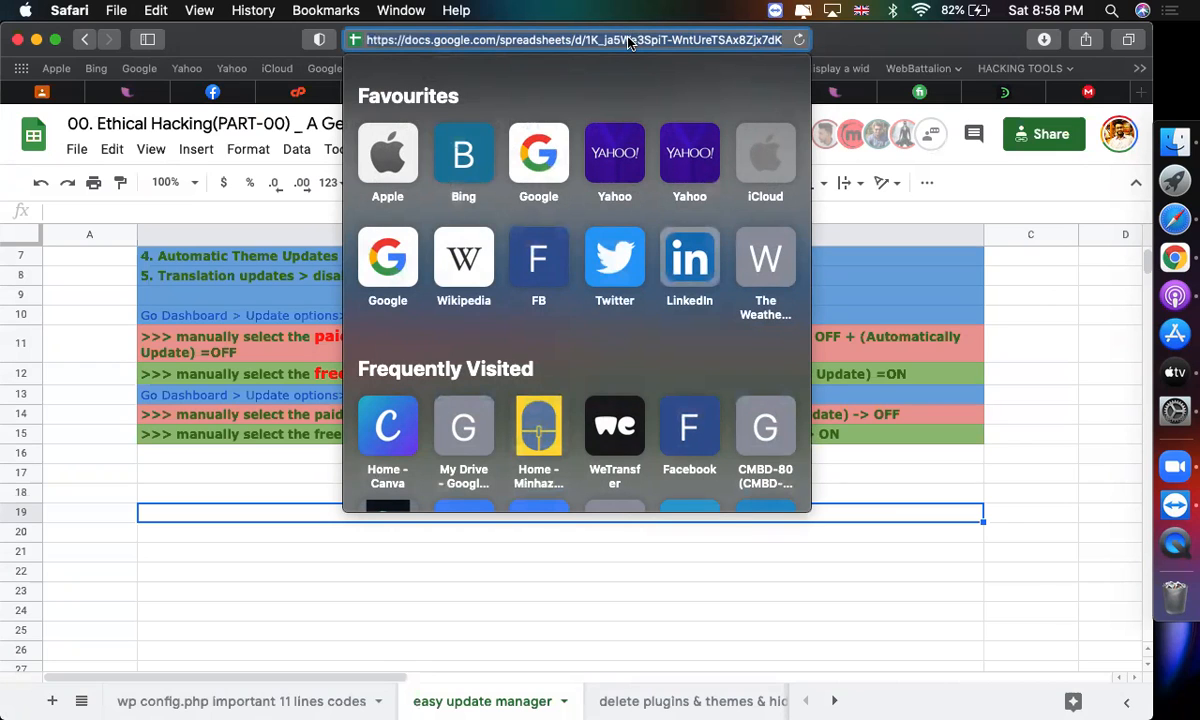
key(BackSpace)
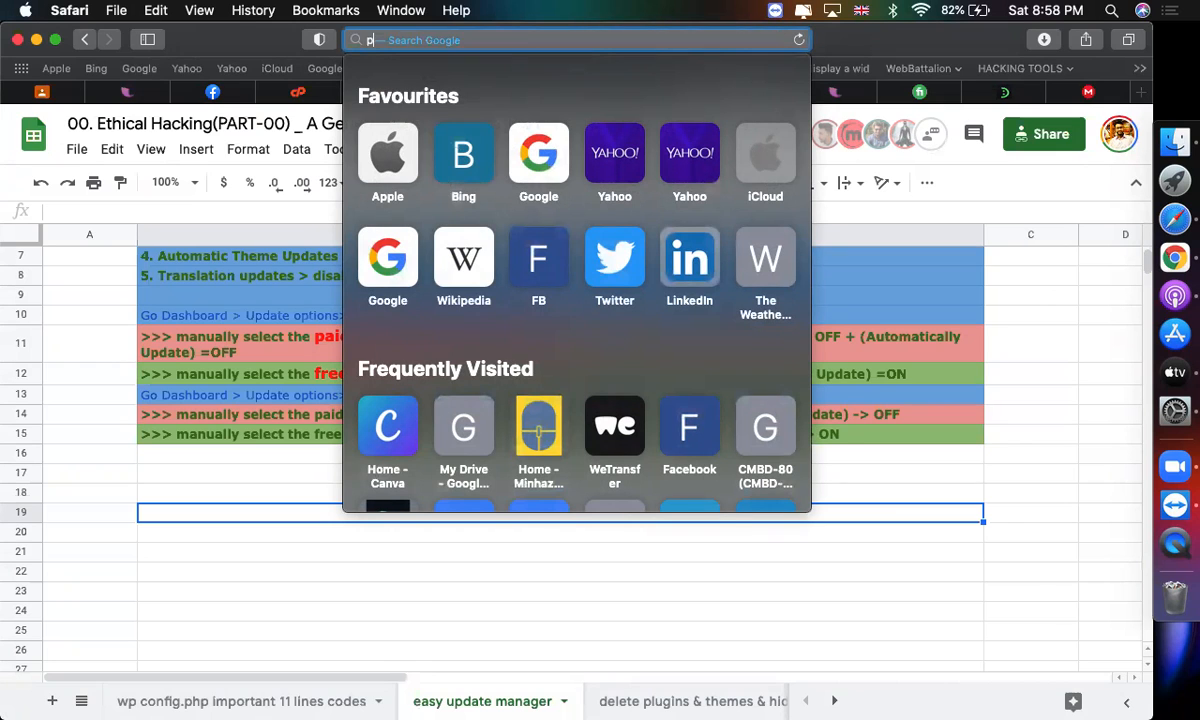
text(pixaba)
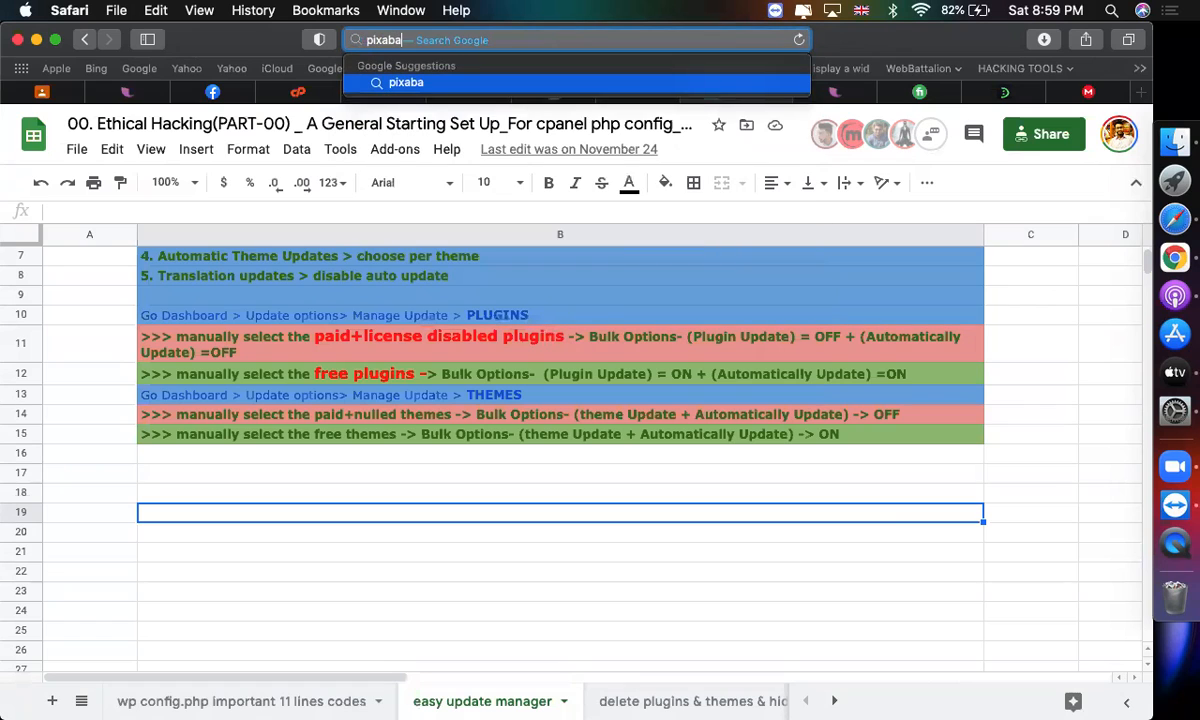
text(y.com)
key(Return)
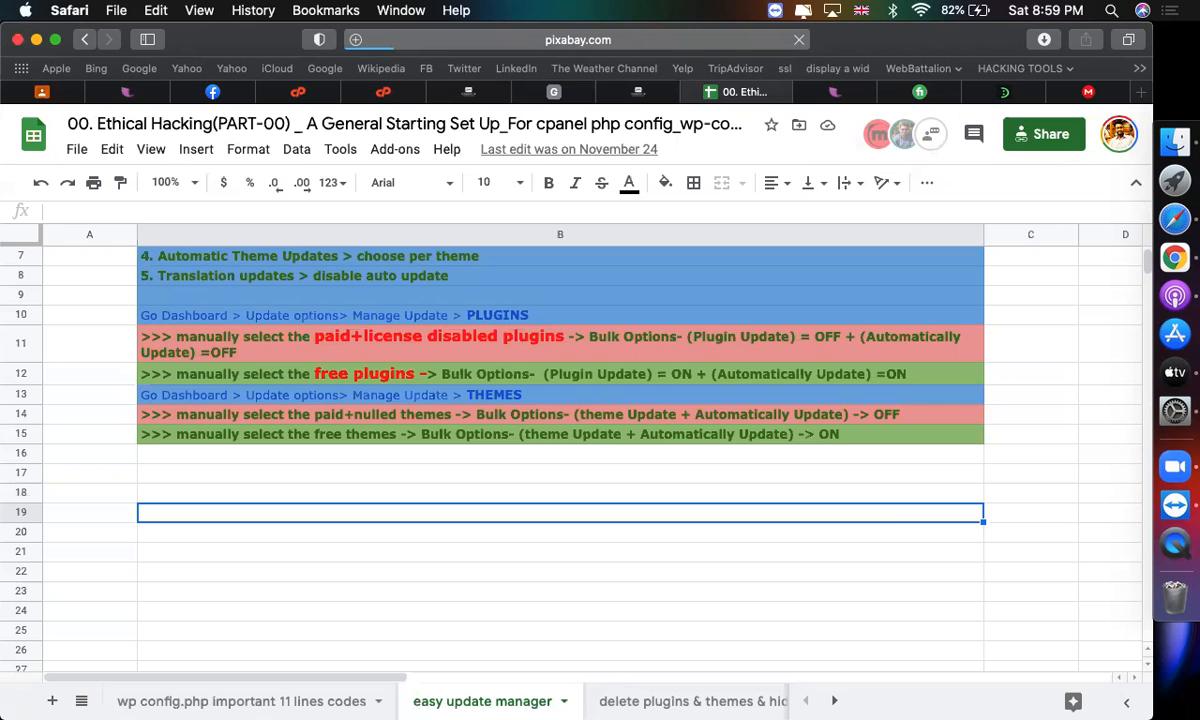
click(639, 92)
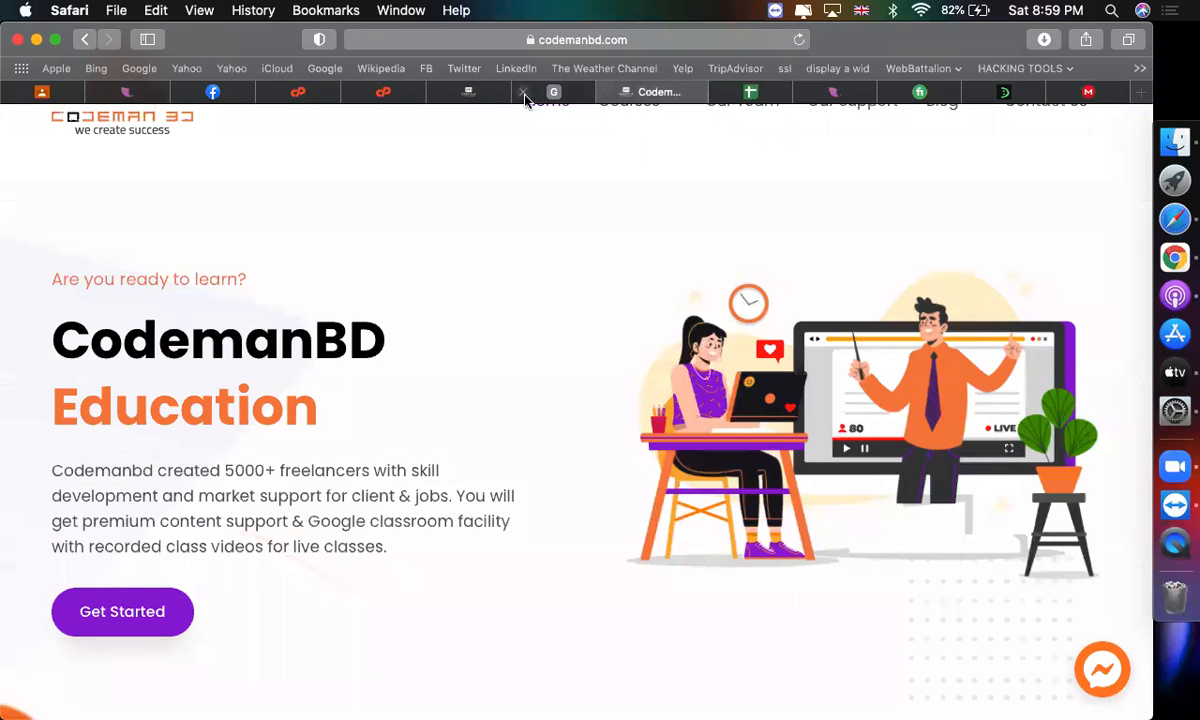
click(467, 92)
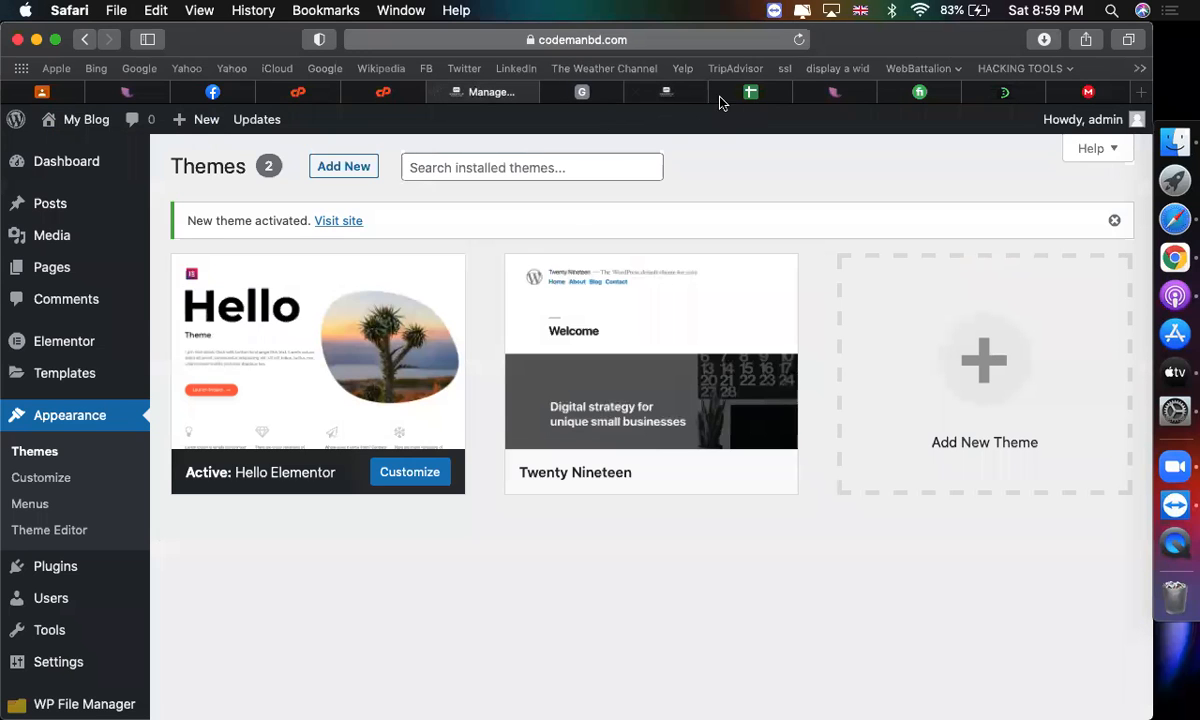
click(666, 93)
click(750, 93)
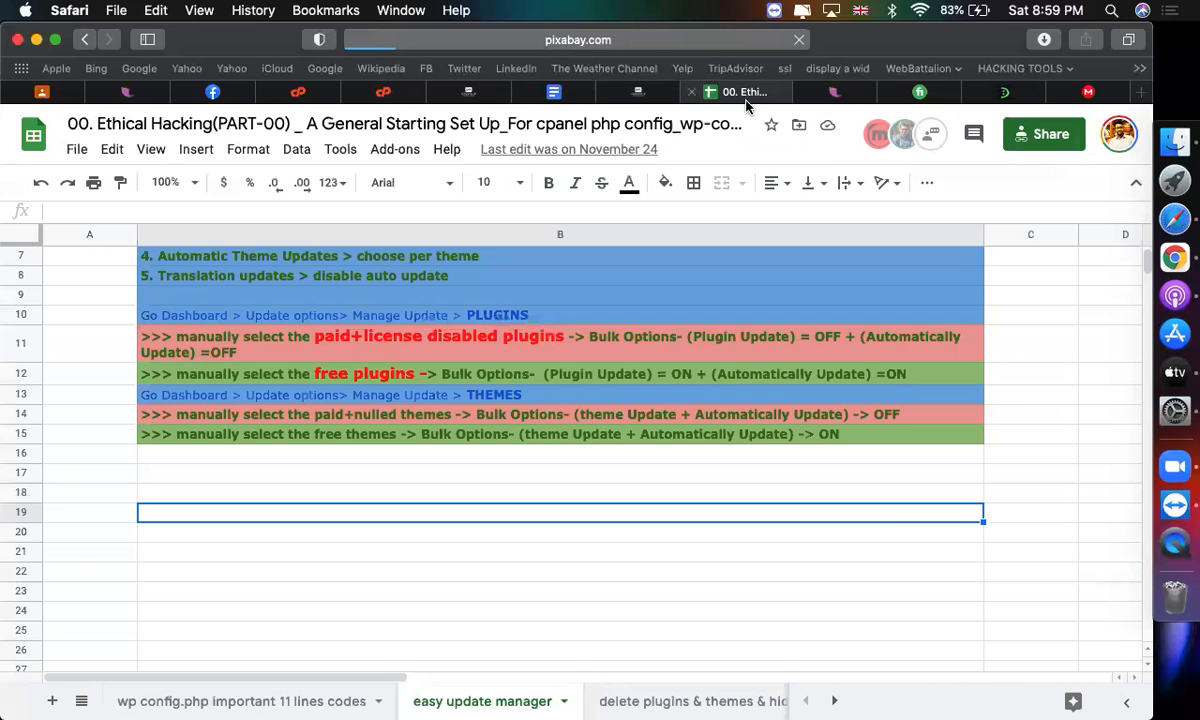
Search Pixabay's images for "tech"
mouse_move(490, 97)
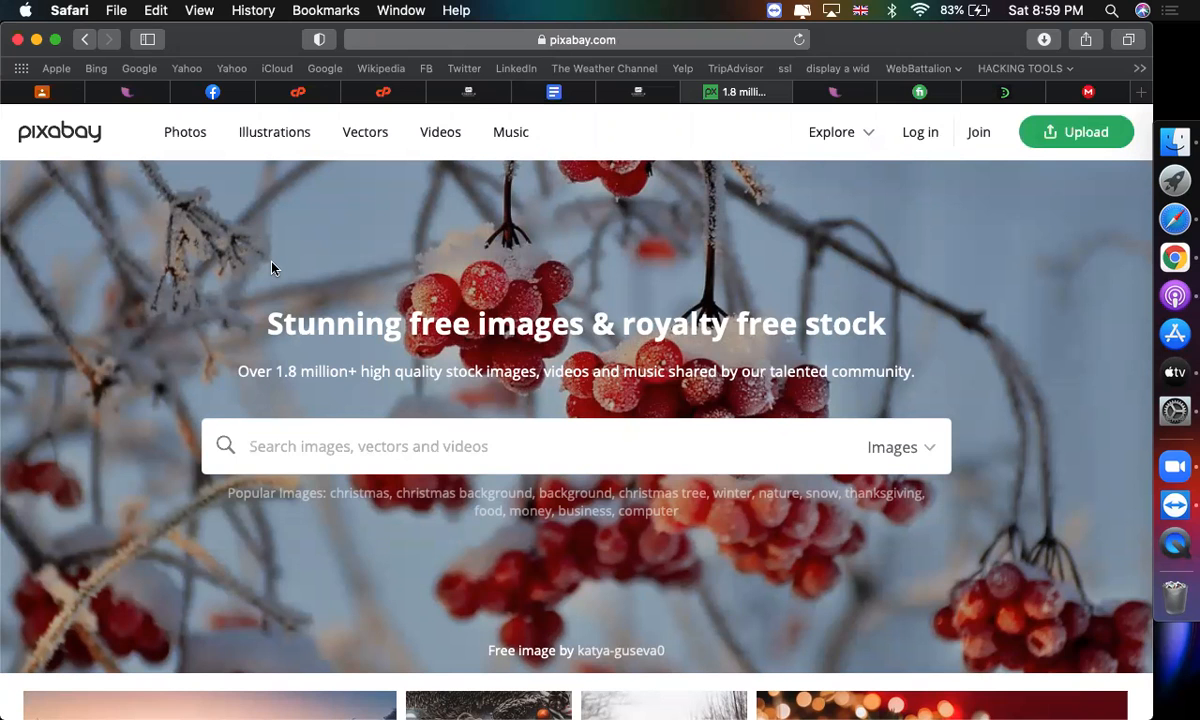
text(tech)
key(Return)
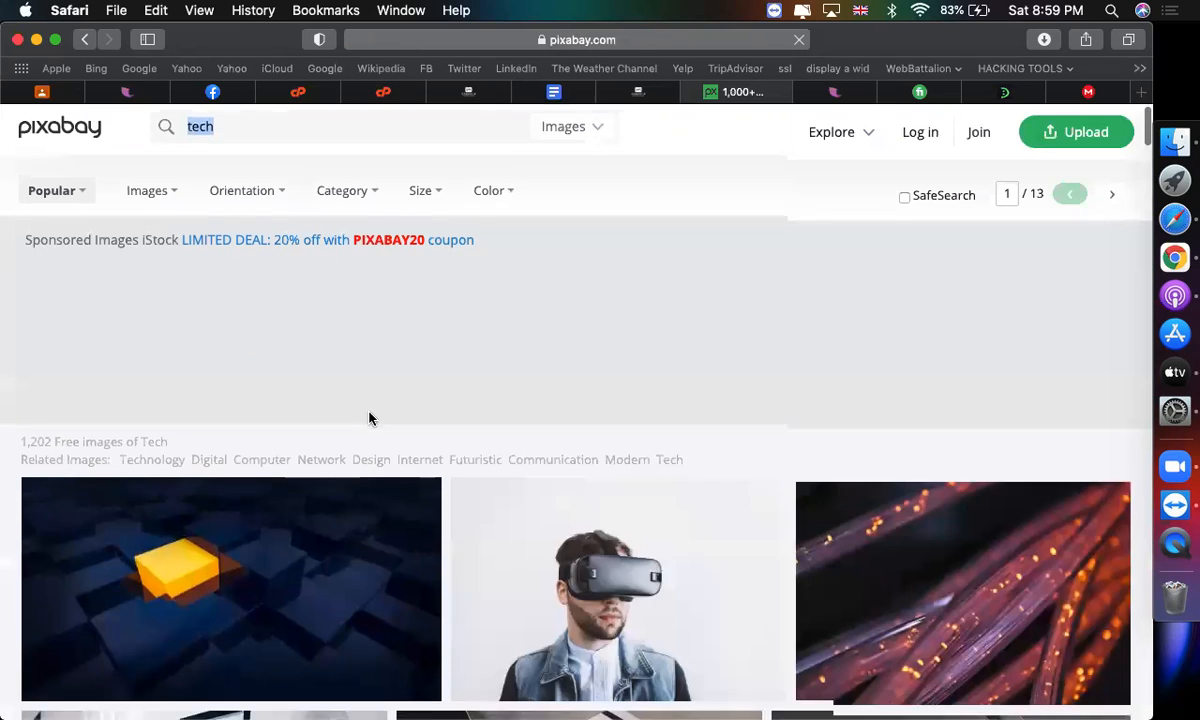
Browse the tech image results and open the dark grey illustration with white circuit lines
scroll(369, 418, down, 5)
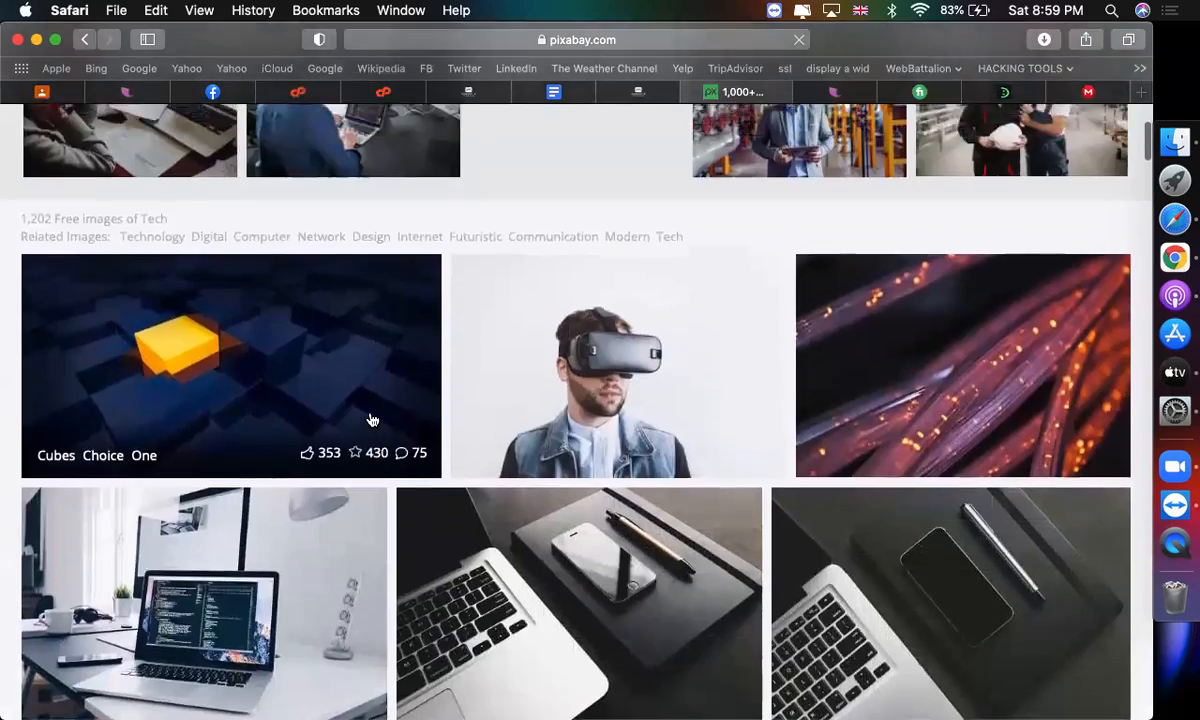
scroll(369, 418, down, 6)
scroll(370, 419, up, 2)
scroll(372, 420, down, 6)
scroll(370, 419, down, 1)
scroll(370, 420, up, 5)
scroll(660, 550, down, 3)
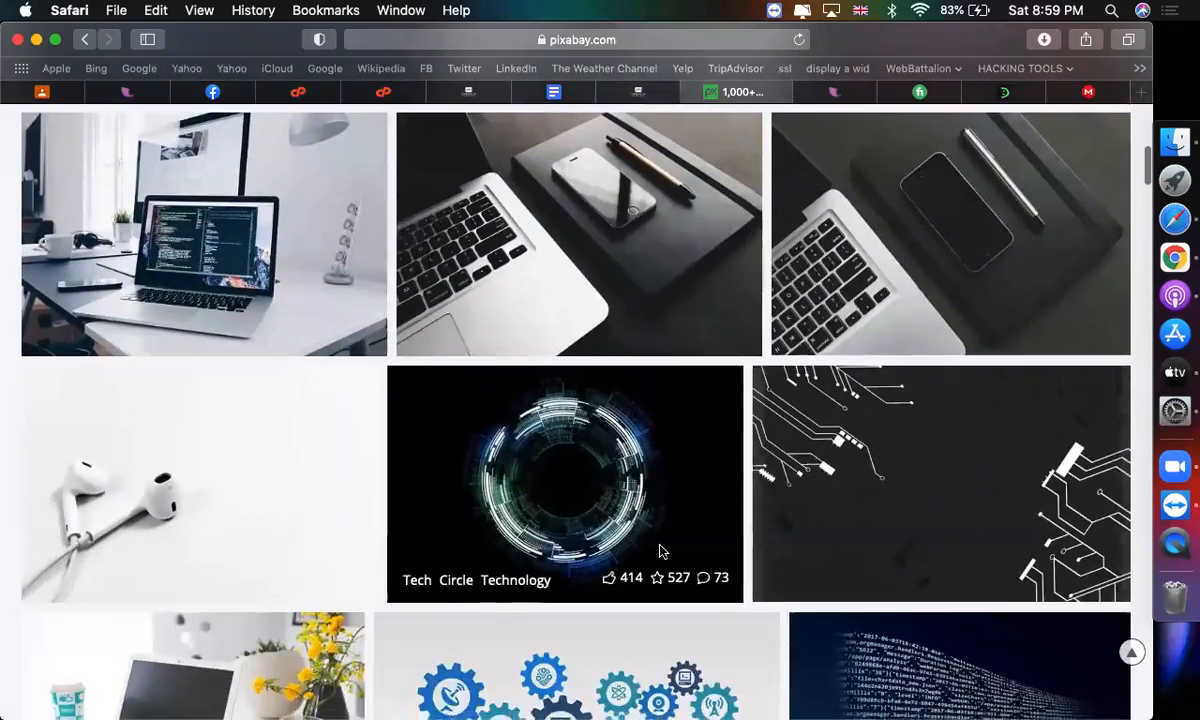
click(913, 428)
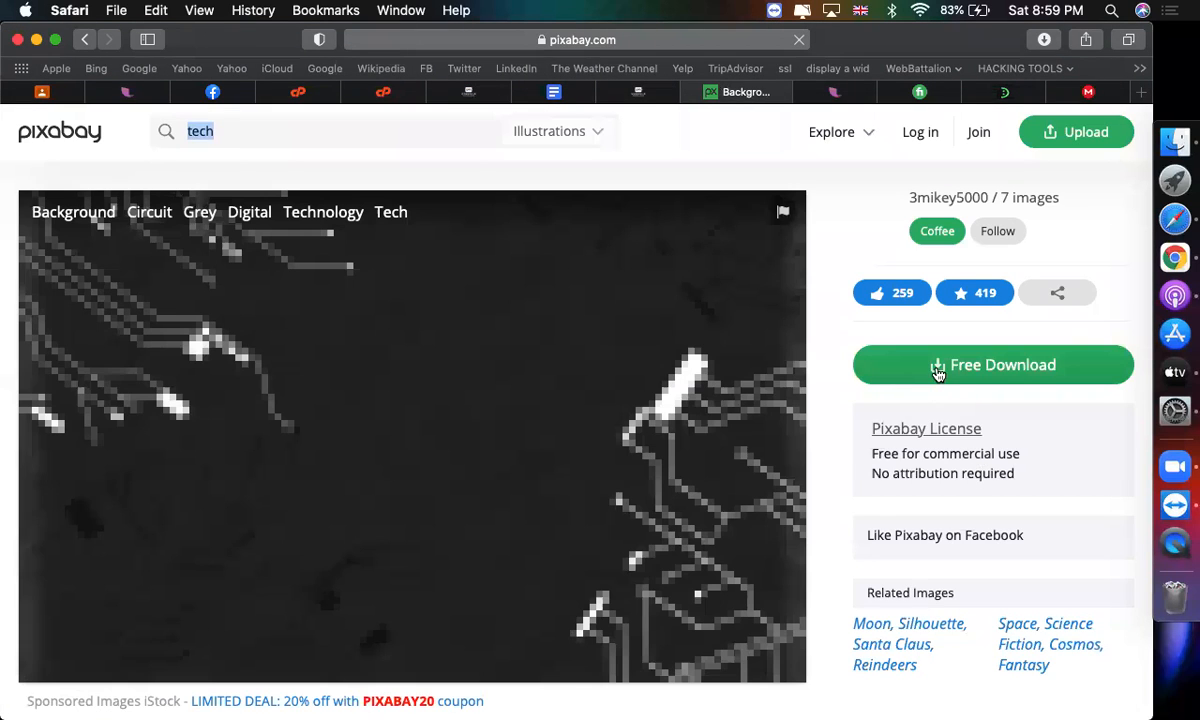
Request a free download of the circuit illustration as a 1280×800 JPG
click(938, 370)
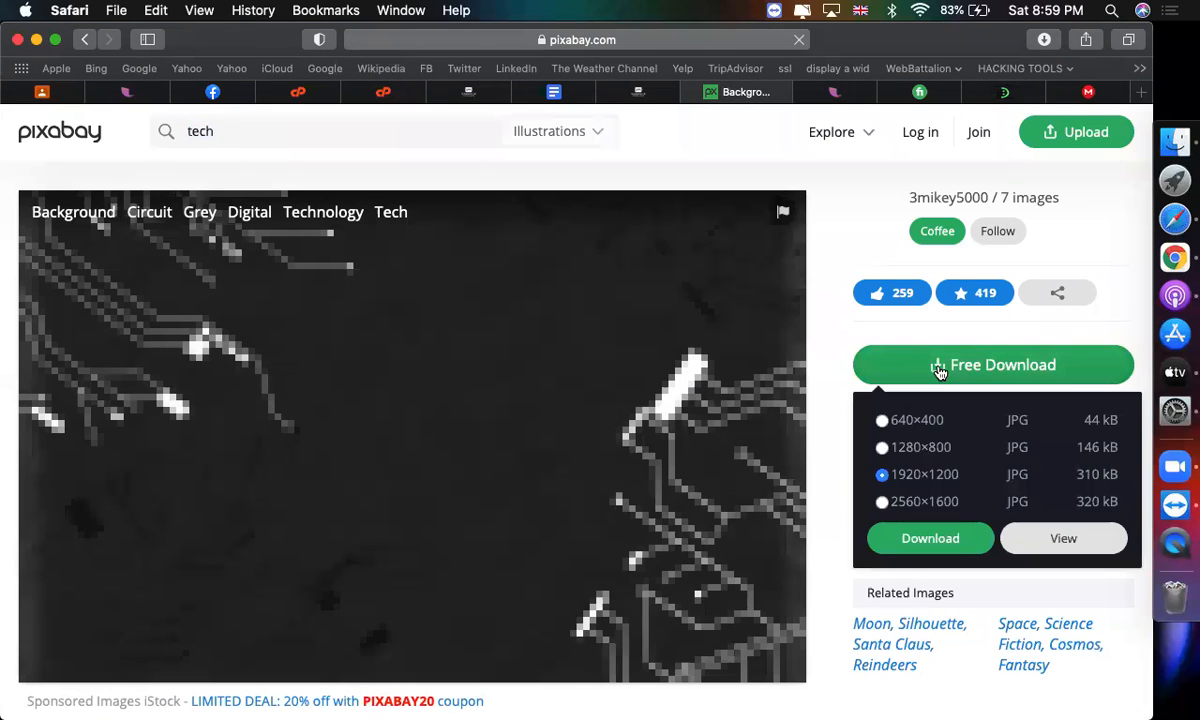
click(884, 449)
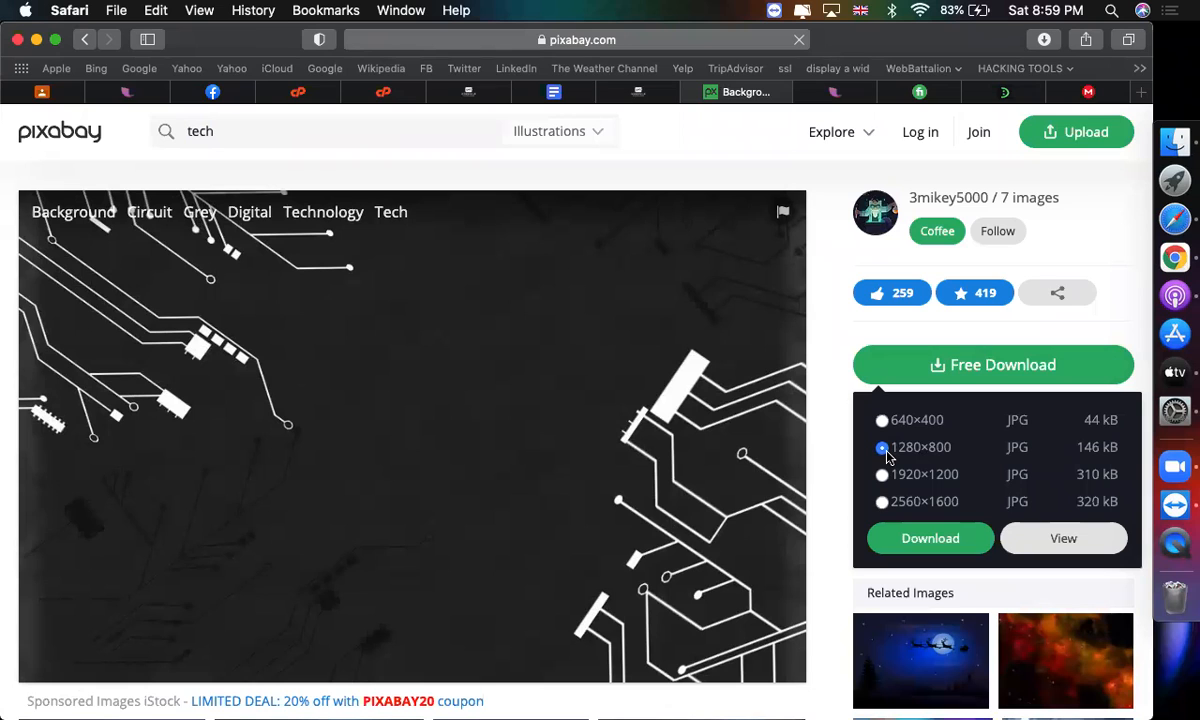
click(909, 540)
Complete the download's human-verification challenge by selecting all three images with boats
click(462, 440)
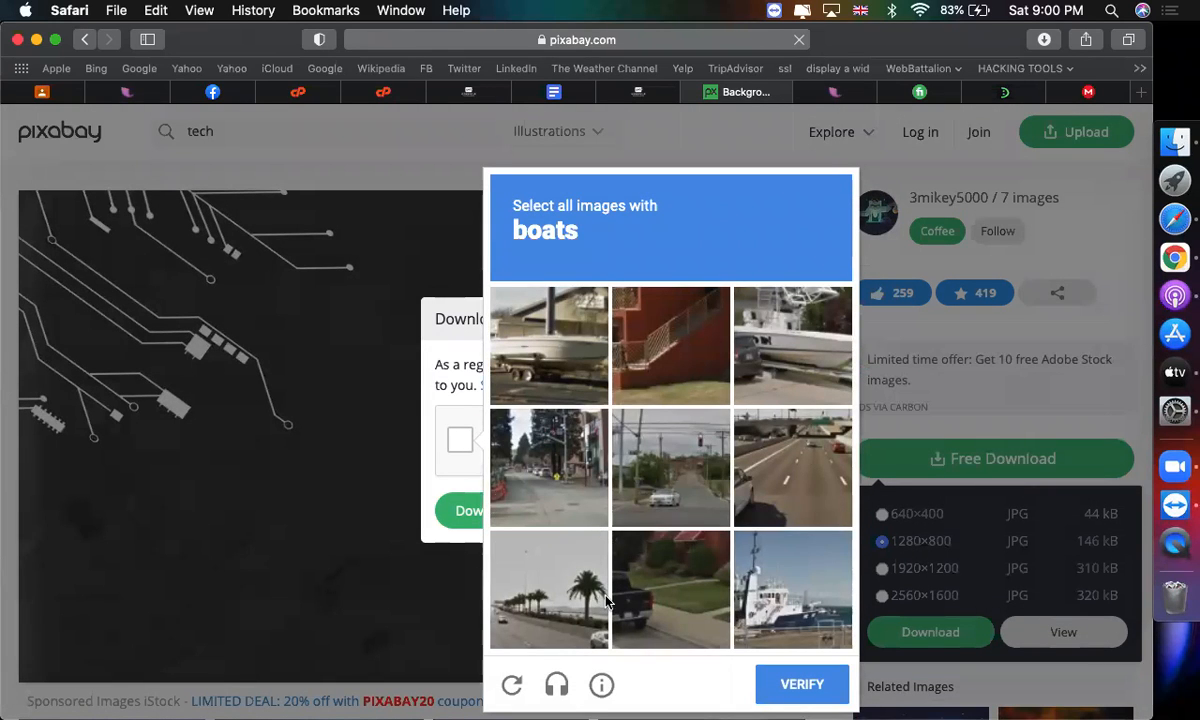
click(572, 334)
click(785, 345)
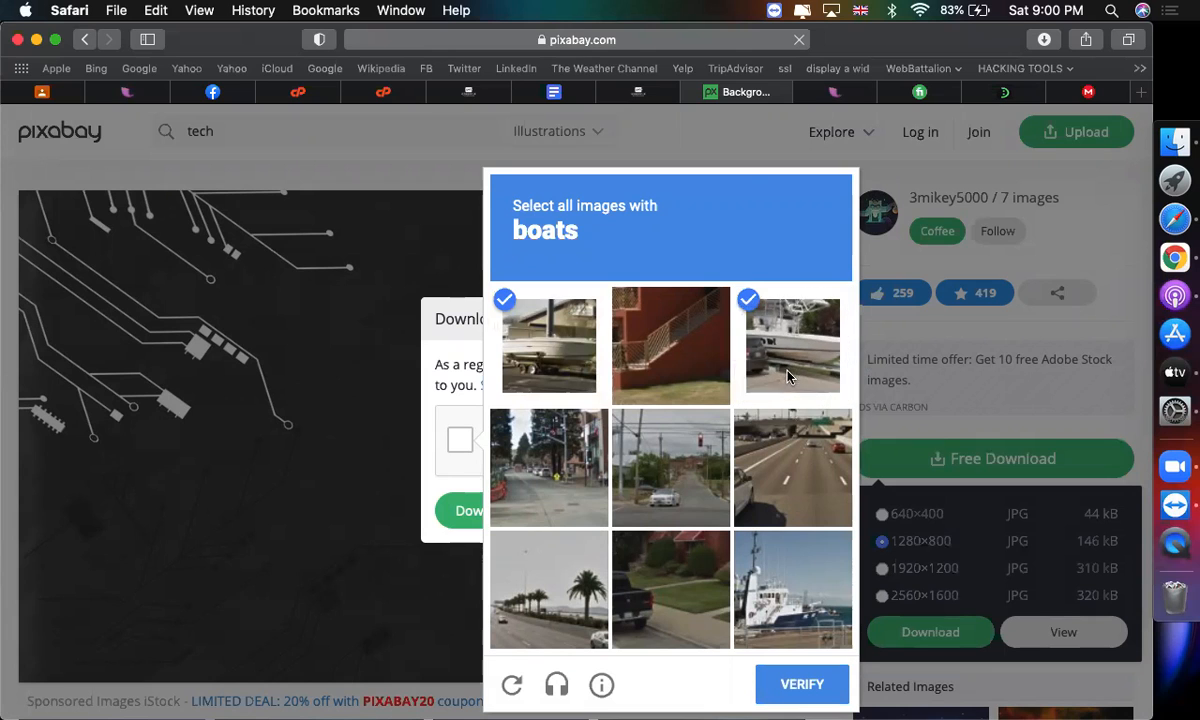
click(785, 595)
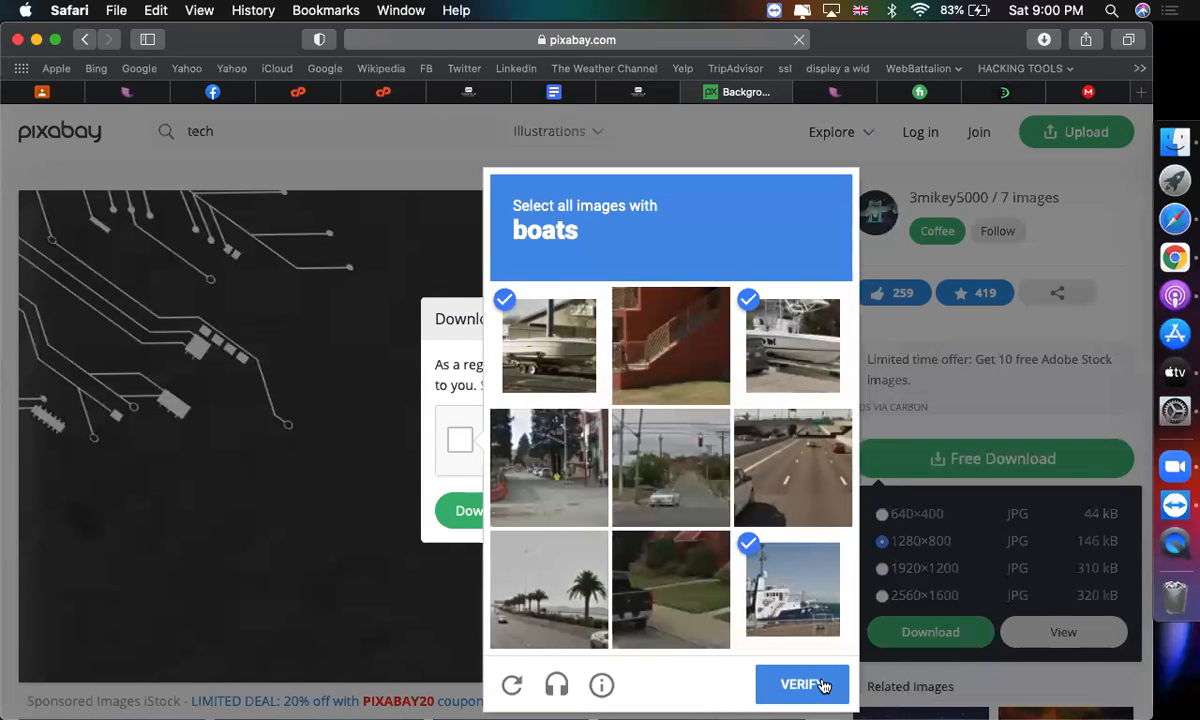
click(822, 685)
Download the illustration, allowing downloads from pixabay.com, and minimize the image window that opens
click(465, 512)
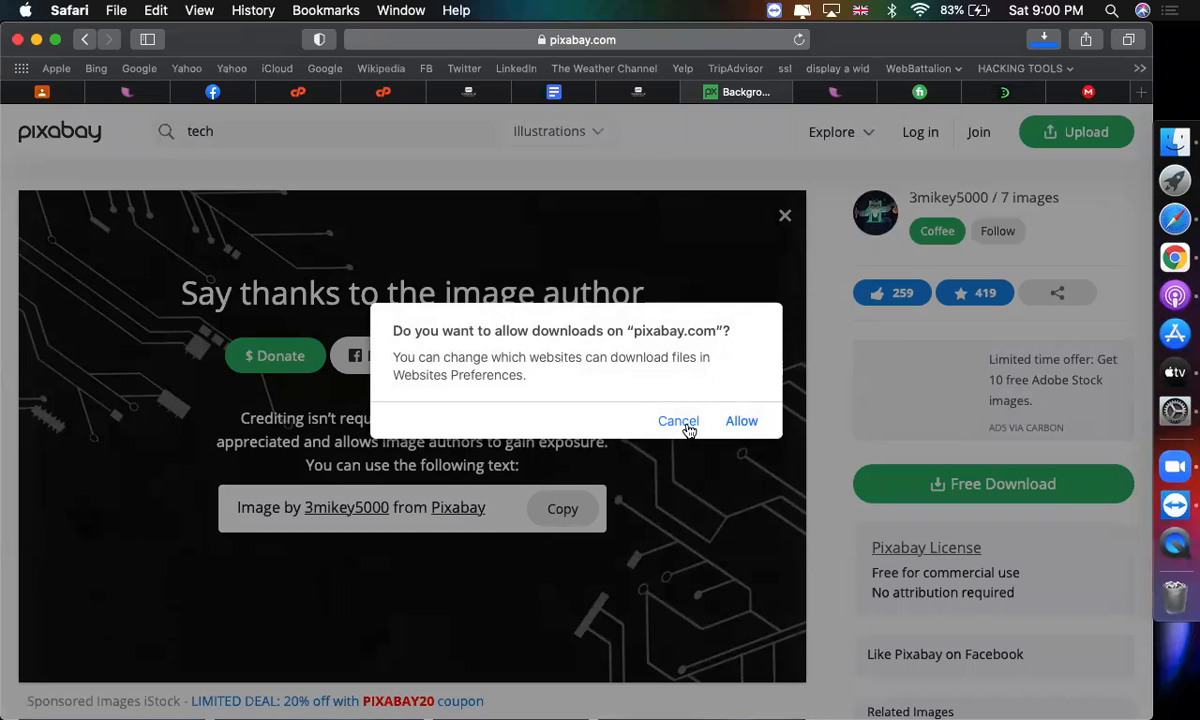
click(740, 421)
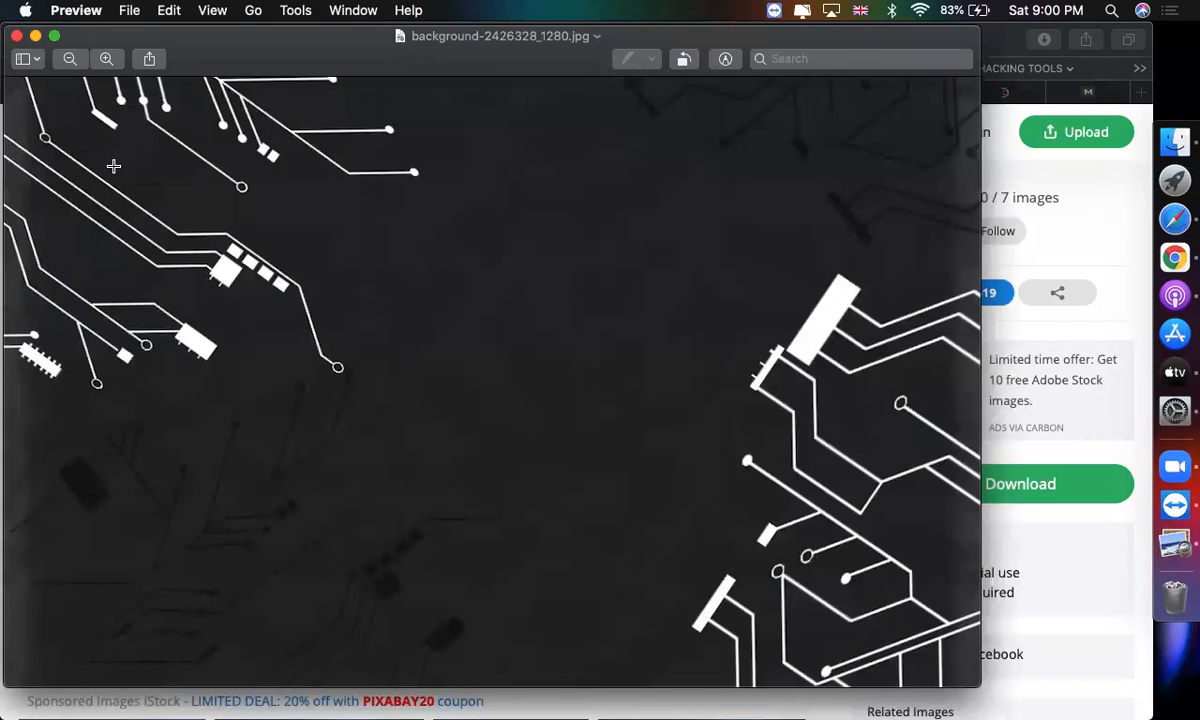
click(36, 38)
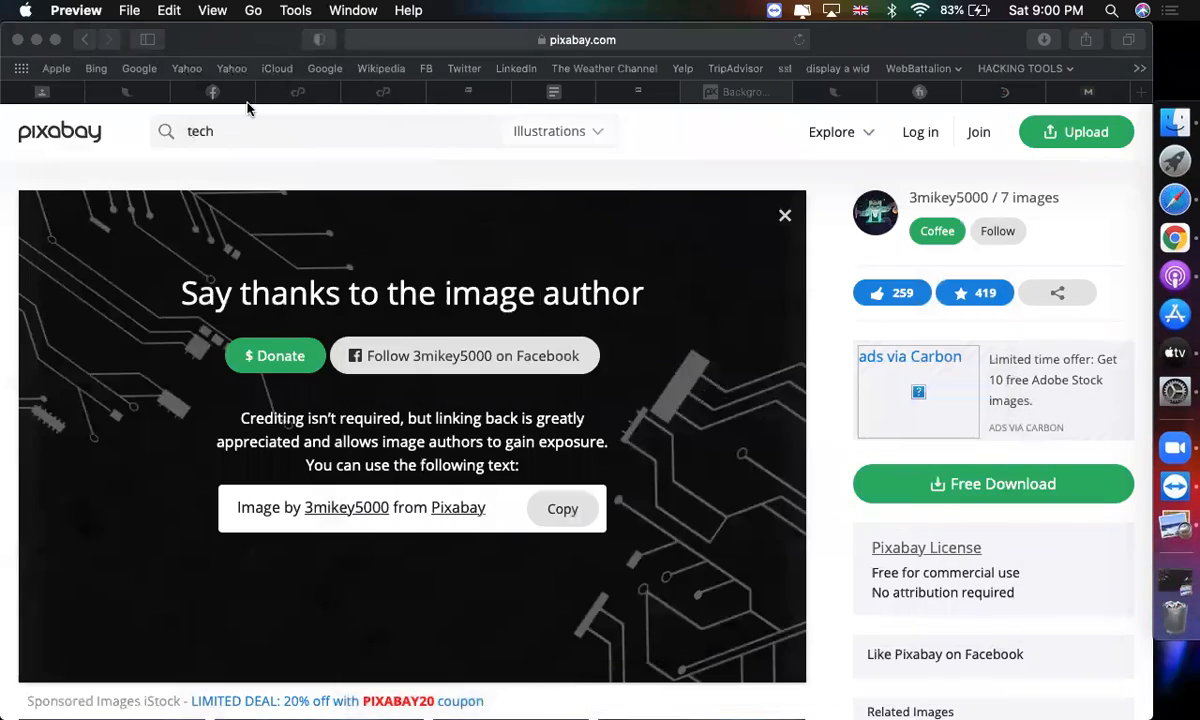
Look through the open browser tabs for the Elementor editor of the page
click(550, 91)
click(632, 91)
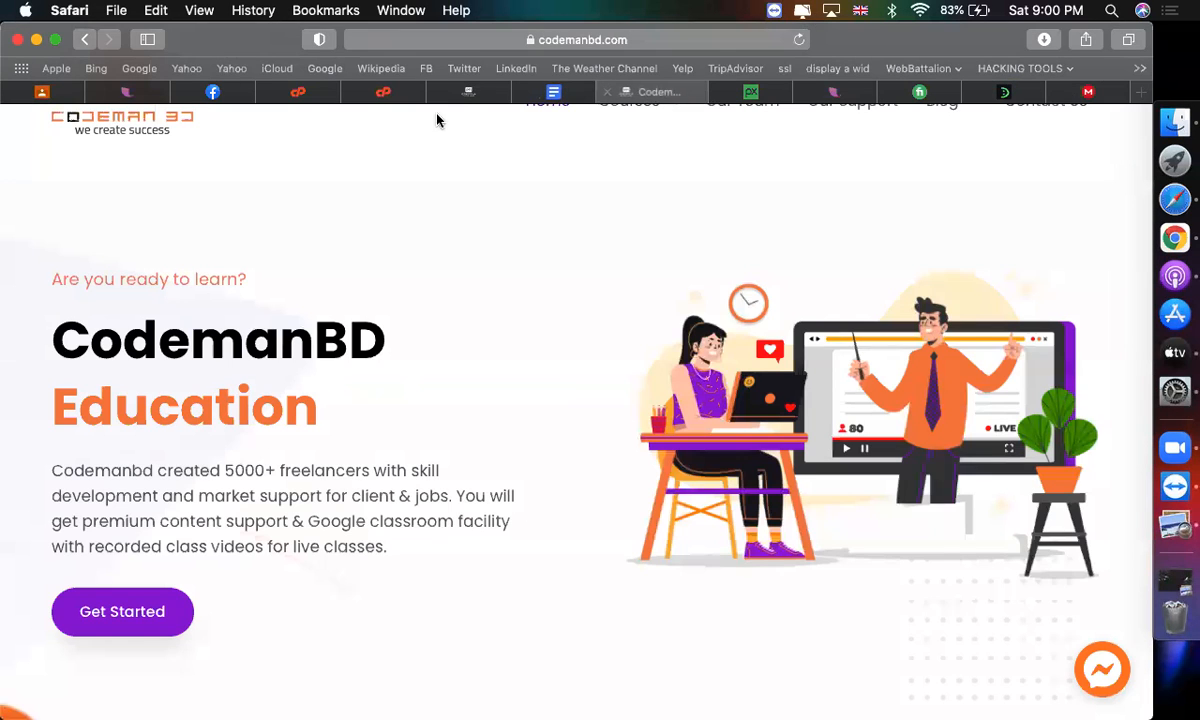
click(457, 97)
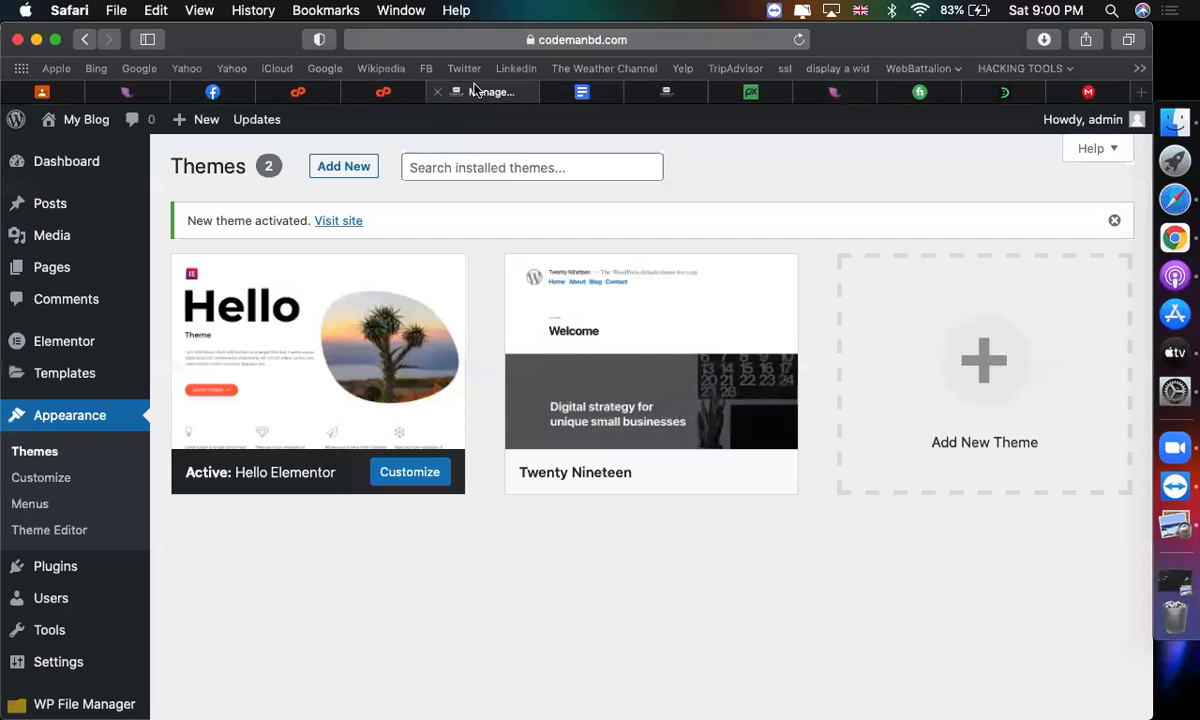
click(588, 93)
click(606, 91)
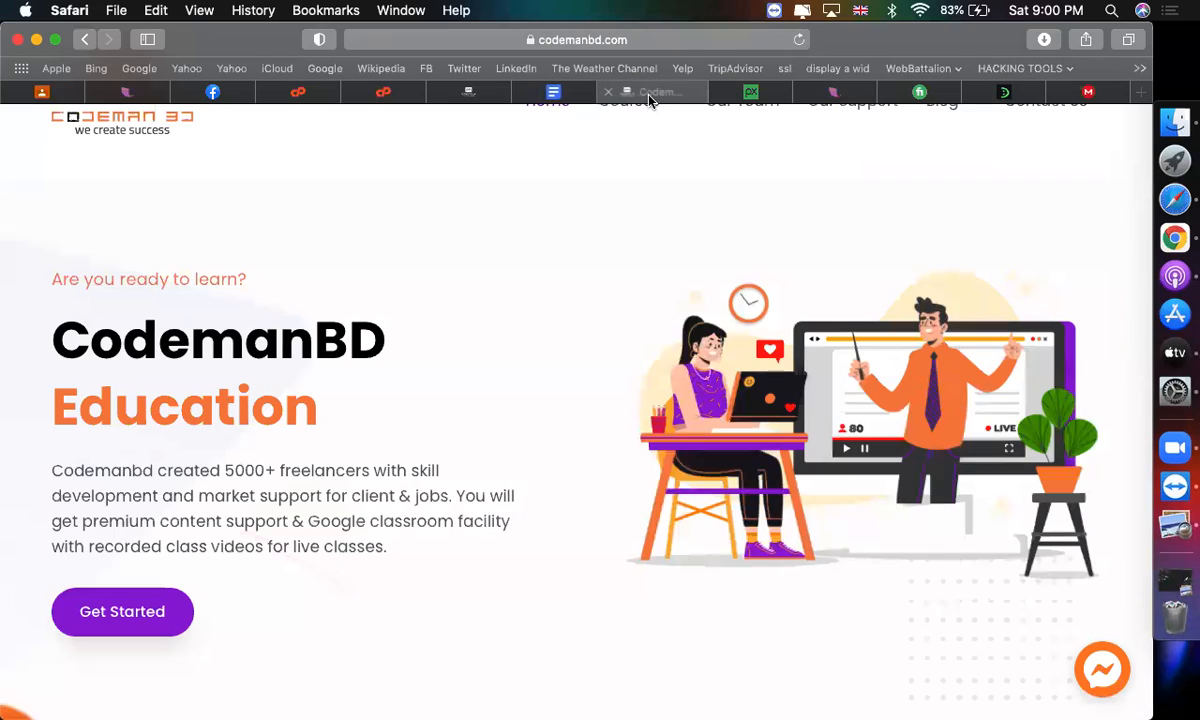
click(545, 91)
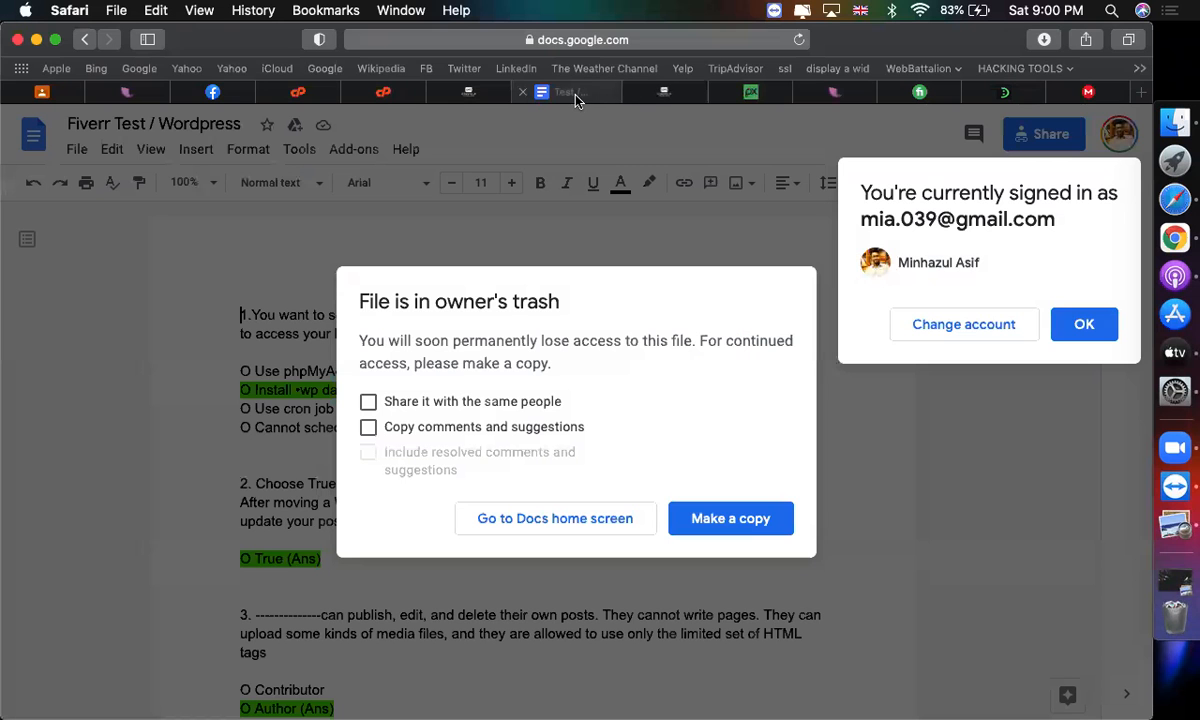
click(490, 95)
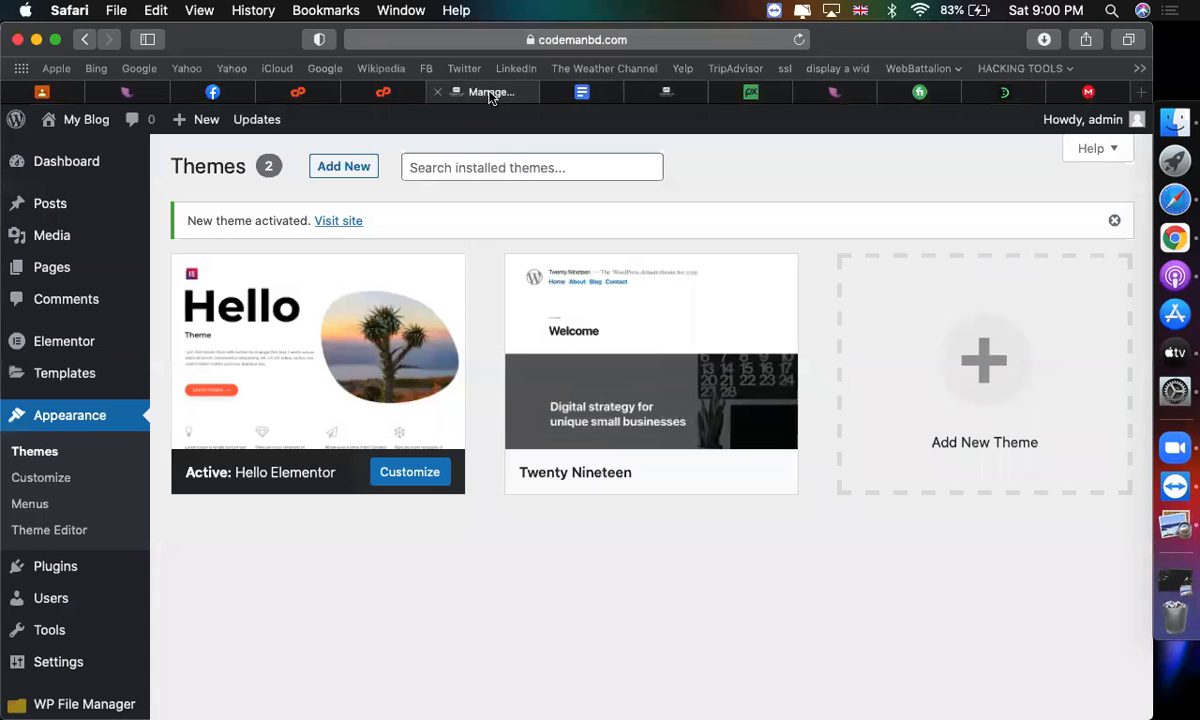
click(667, 94)
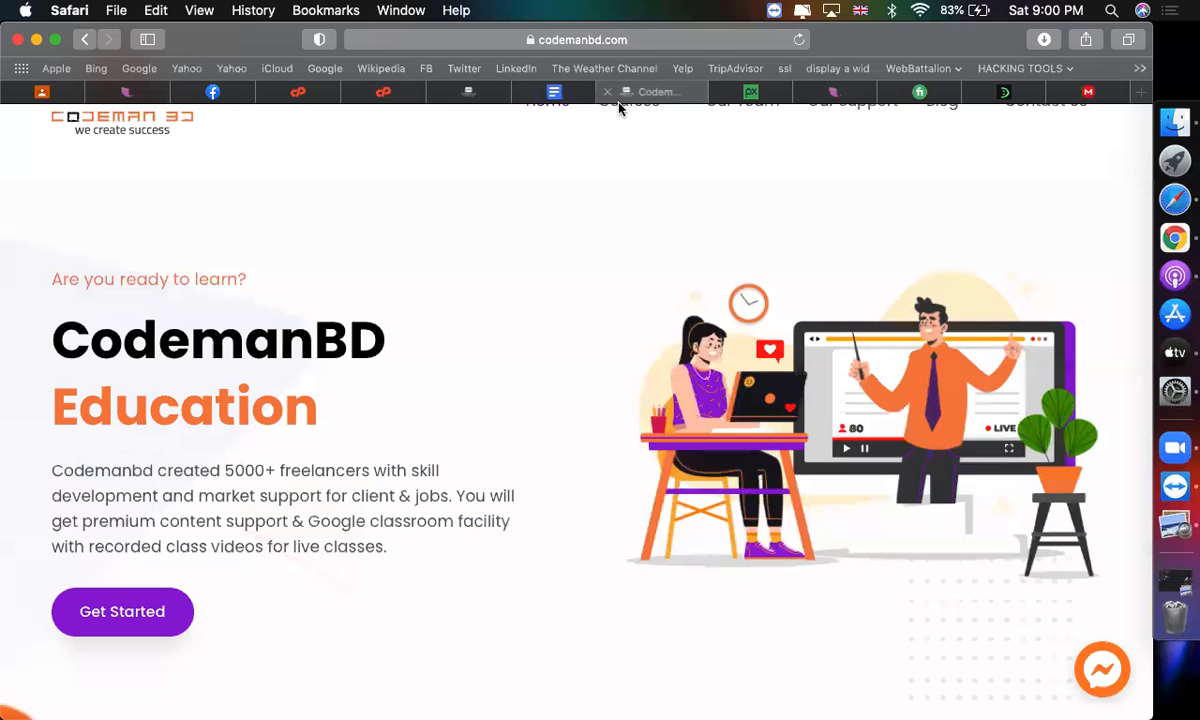
Open the site's pages list from the WordPress dashboard and reopen the Home page in the Elementor editor
click(497, 95)
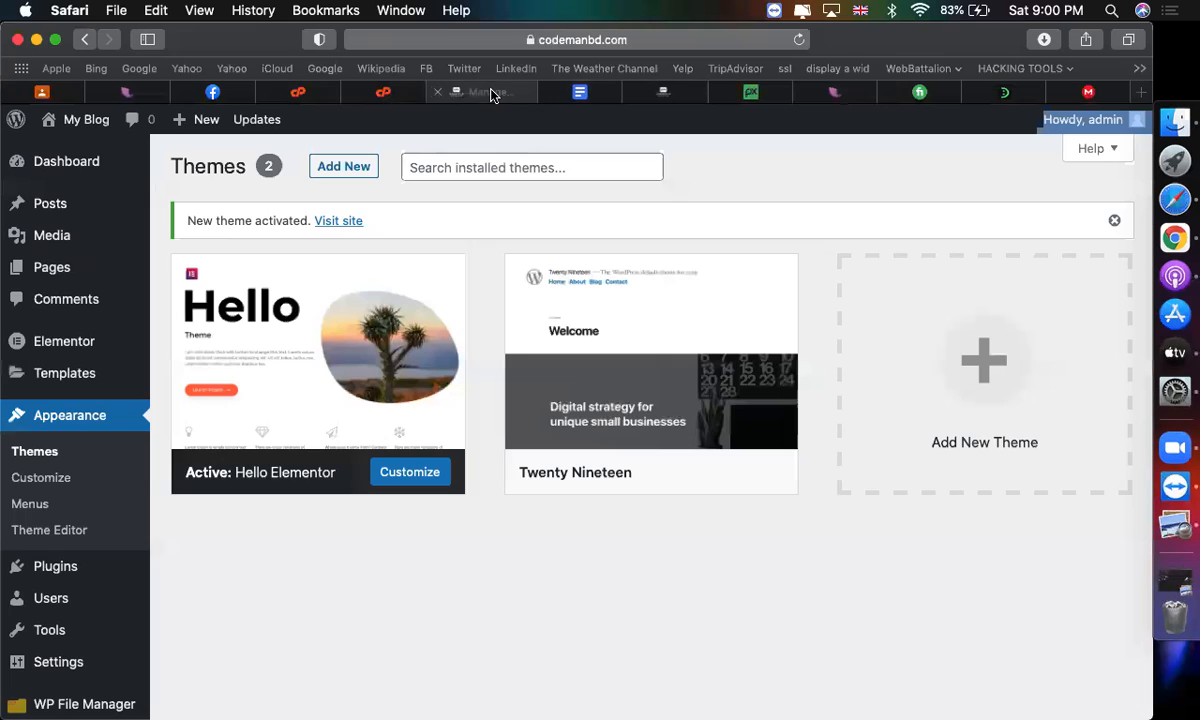
mouse_move(77, 281)
click(189, 268)
mouse_move(225, 316)
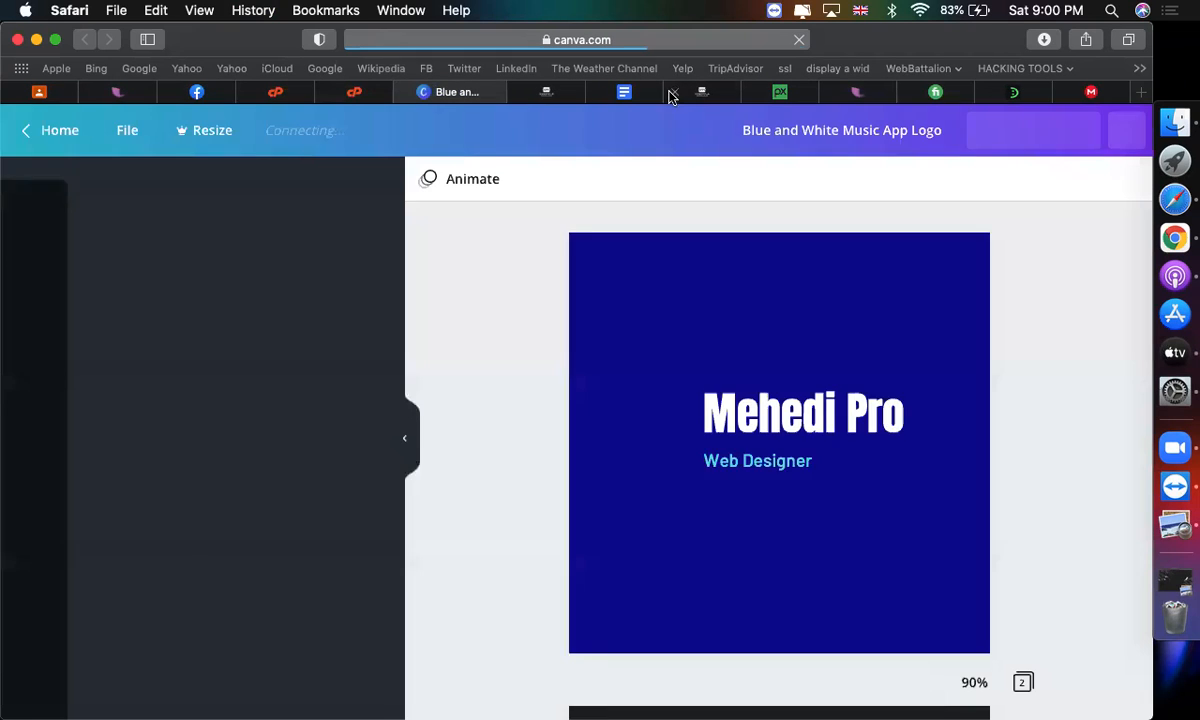
click(536, 91)
click(440, 329)
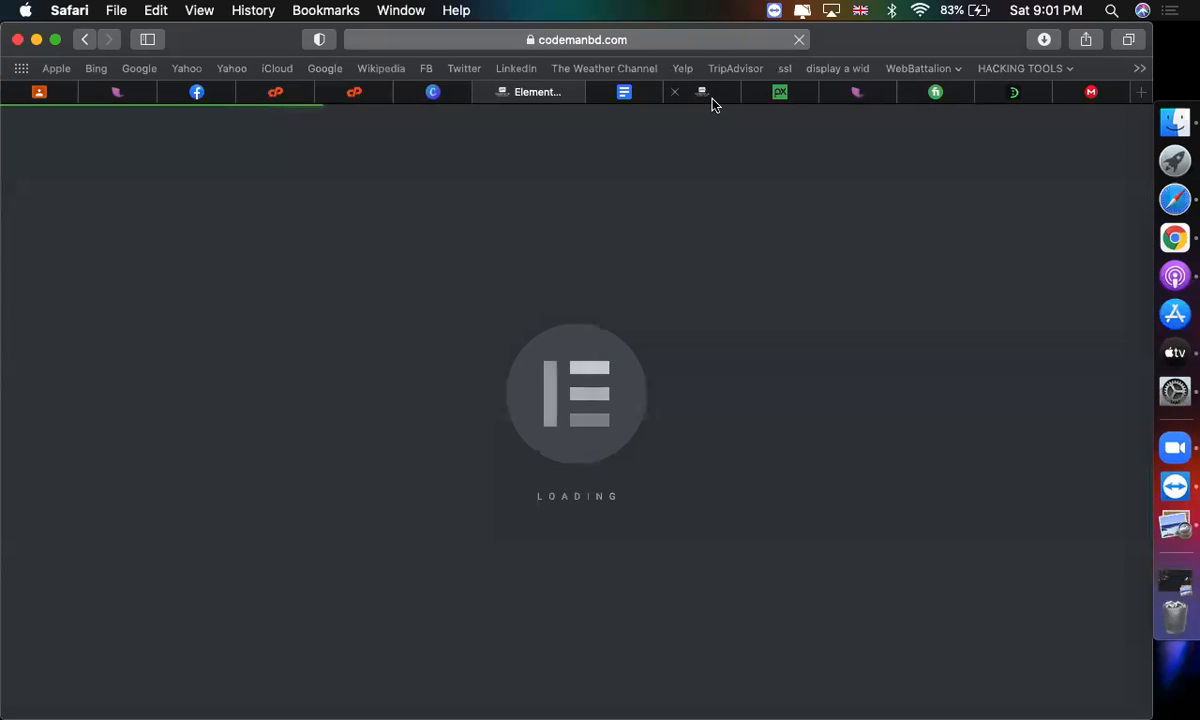
click(712, 100)
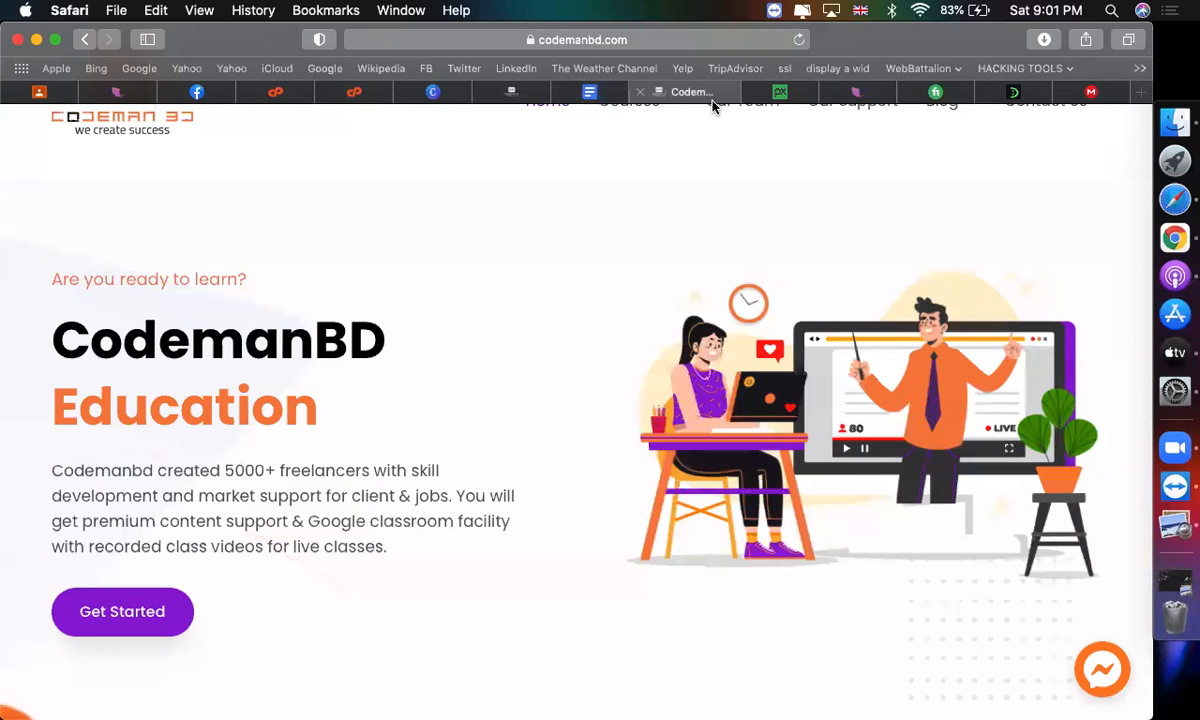
click(768, 95)
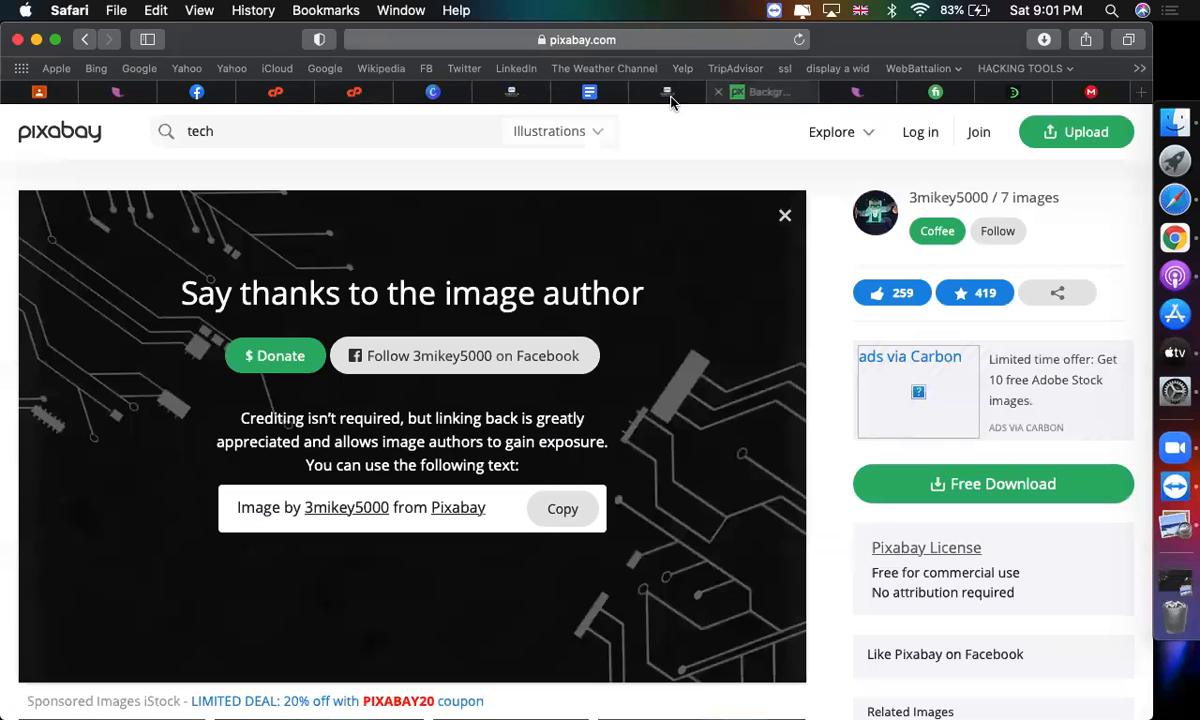
click(487, 93)
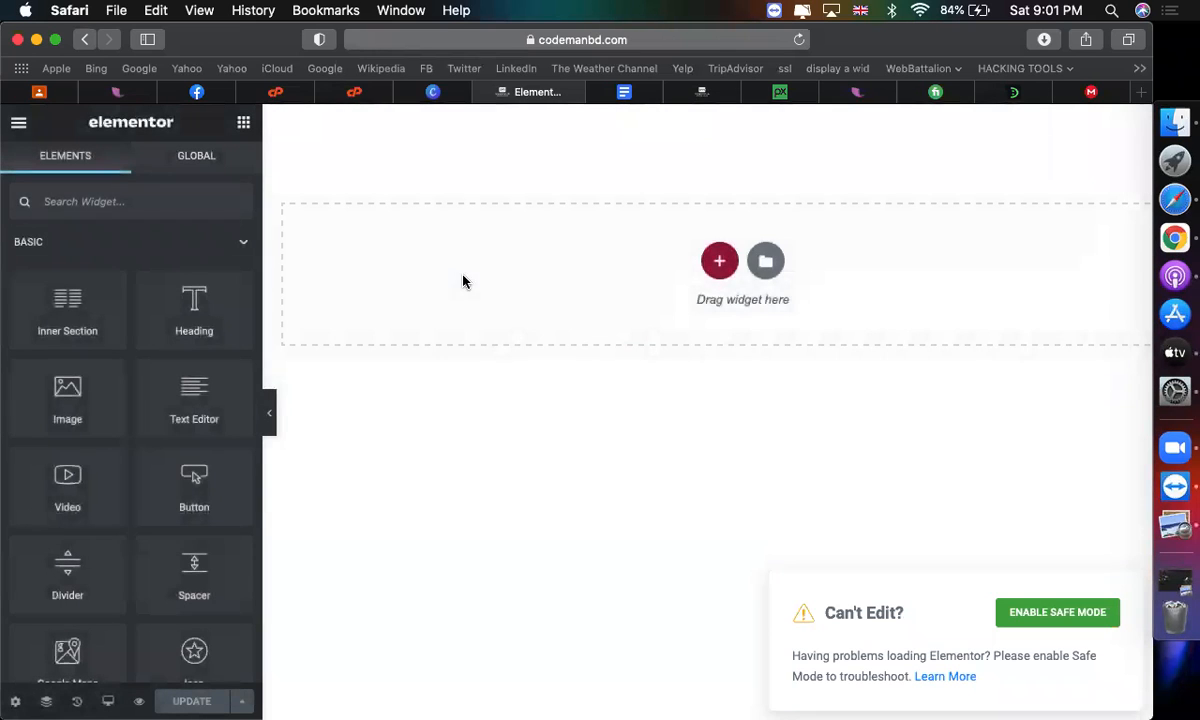
Add a single-column section to the page and place a two-column Inner Section inside it
click(716, 270)
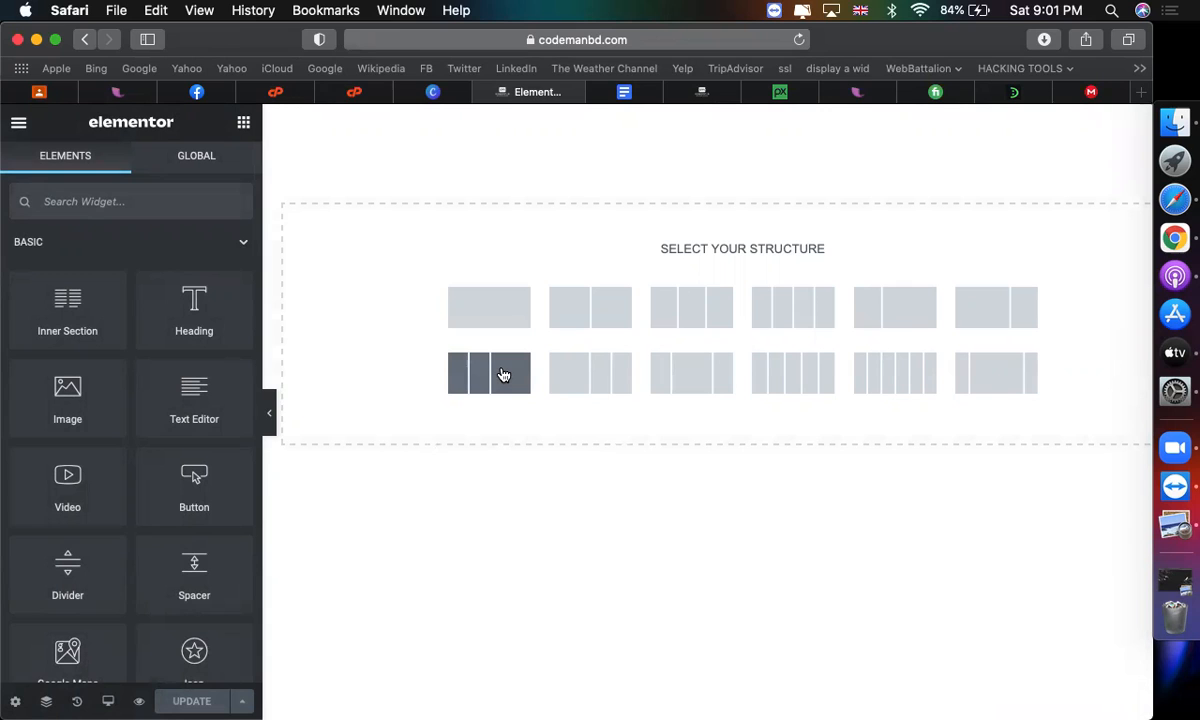
click(480, 318)
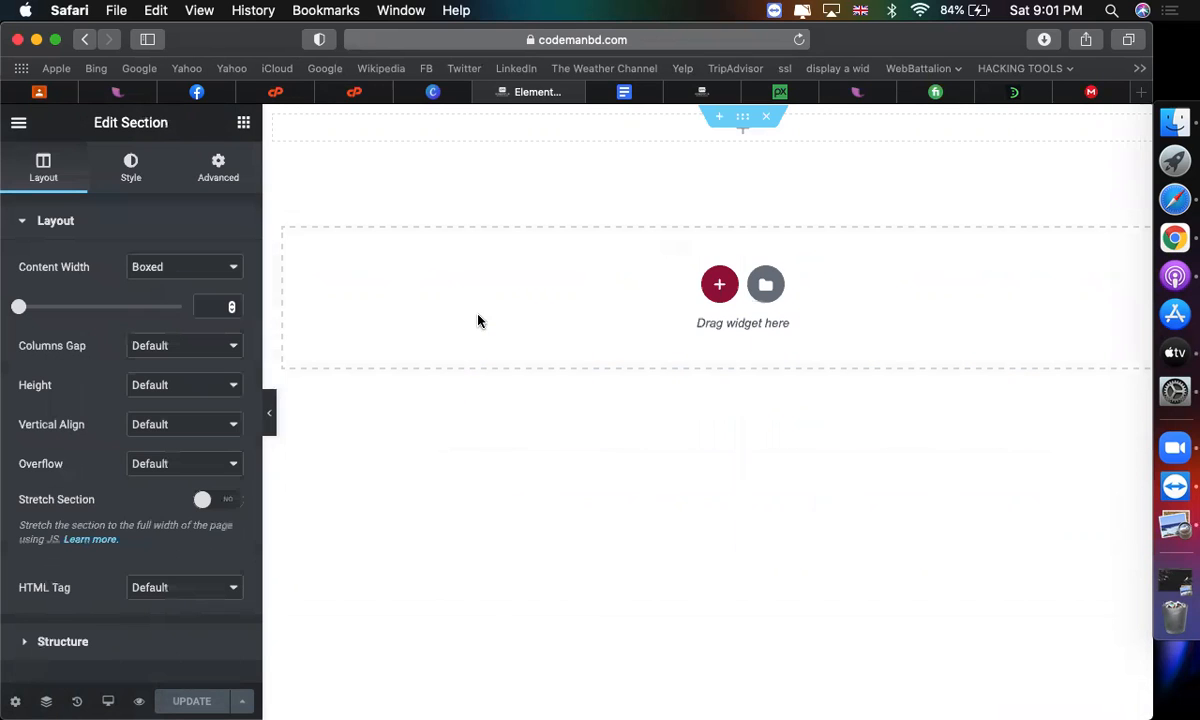
click(242, 124)
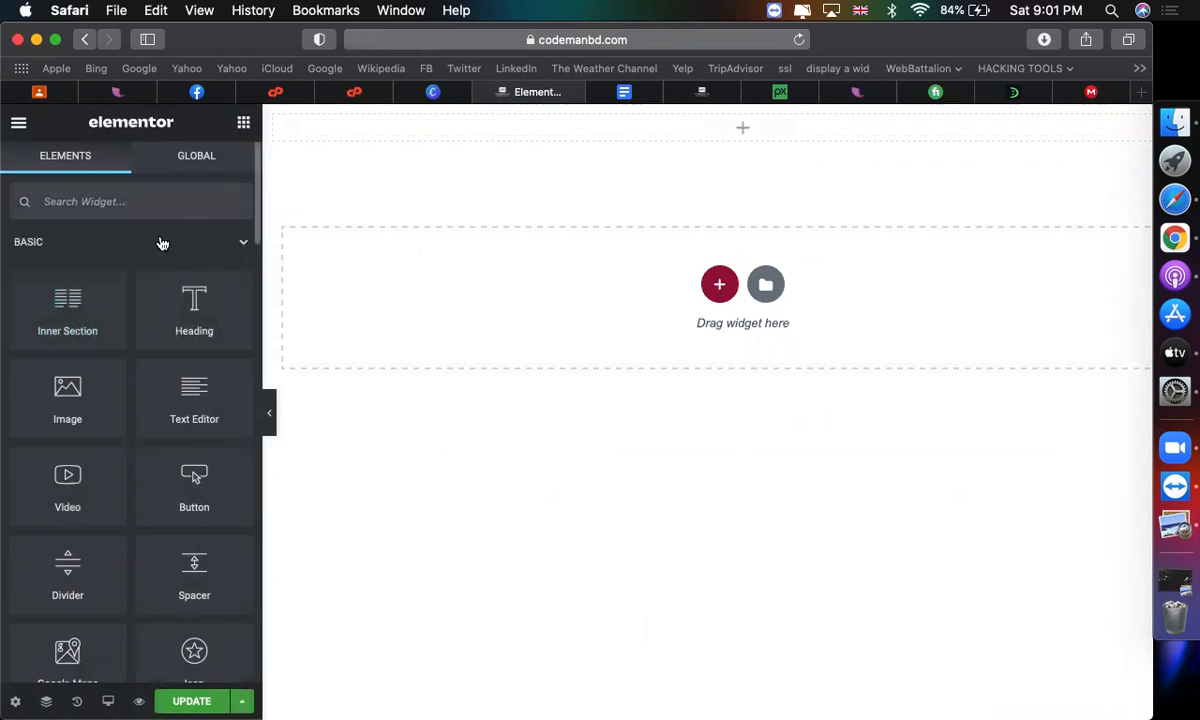
drag(76, 307, 478, 131)
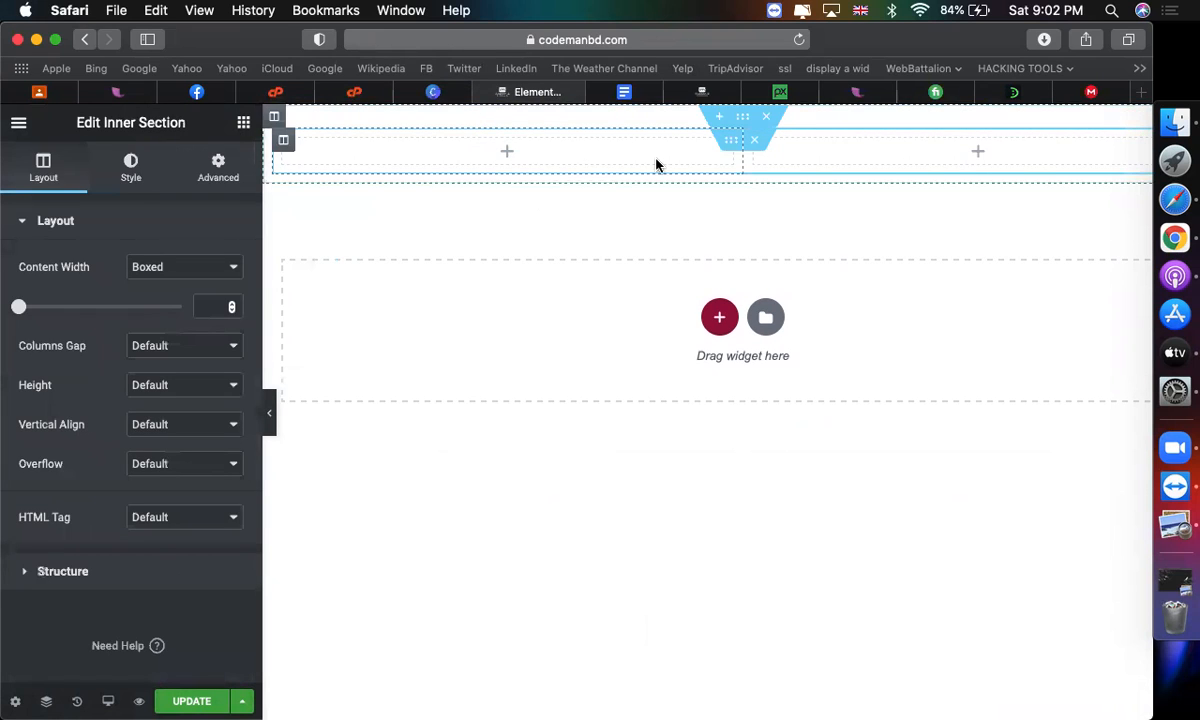
click(240, 122)
drag(183, 292, 424, 138)
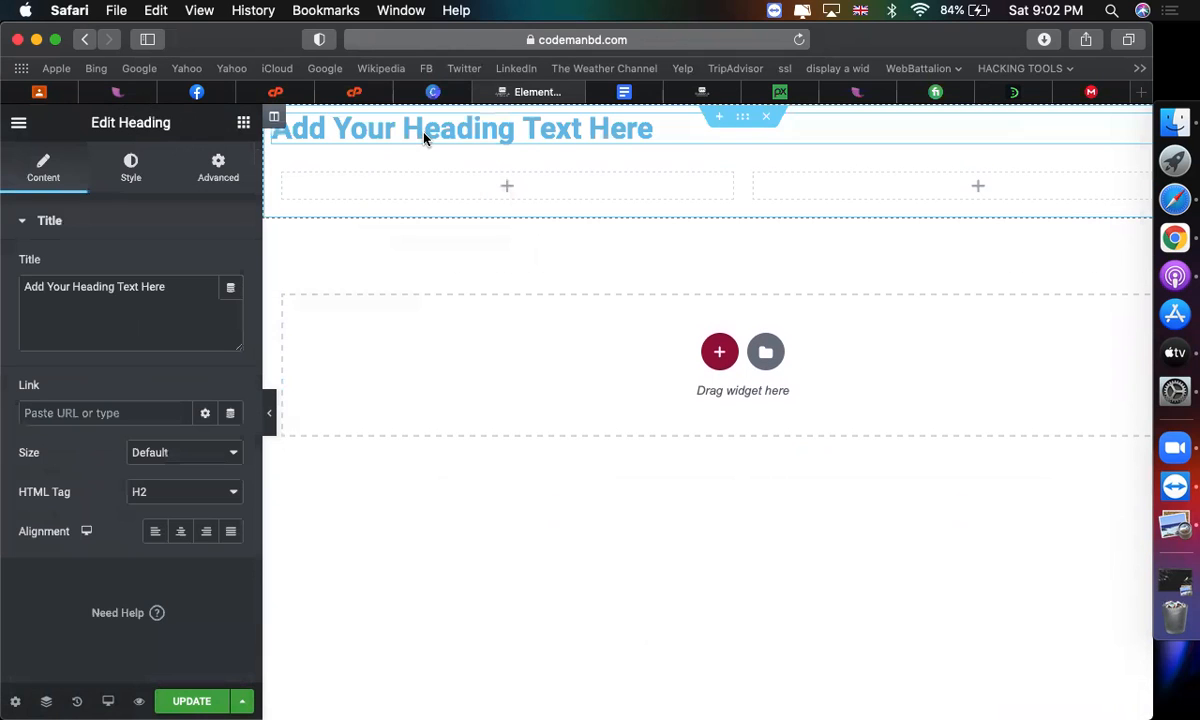
triple_click(680, 134)
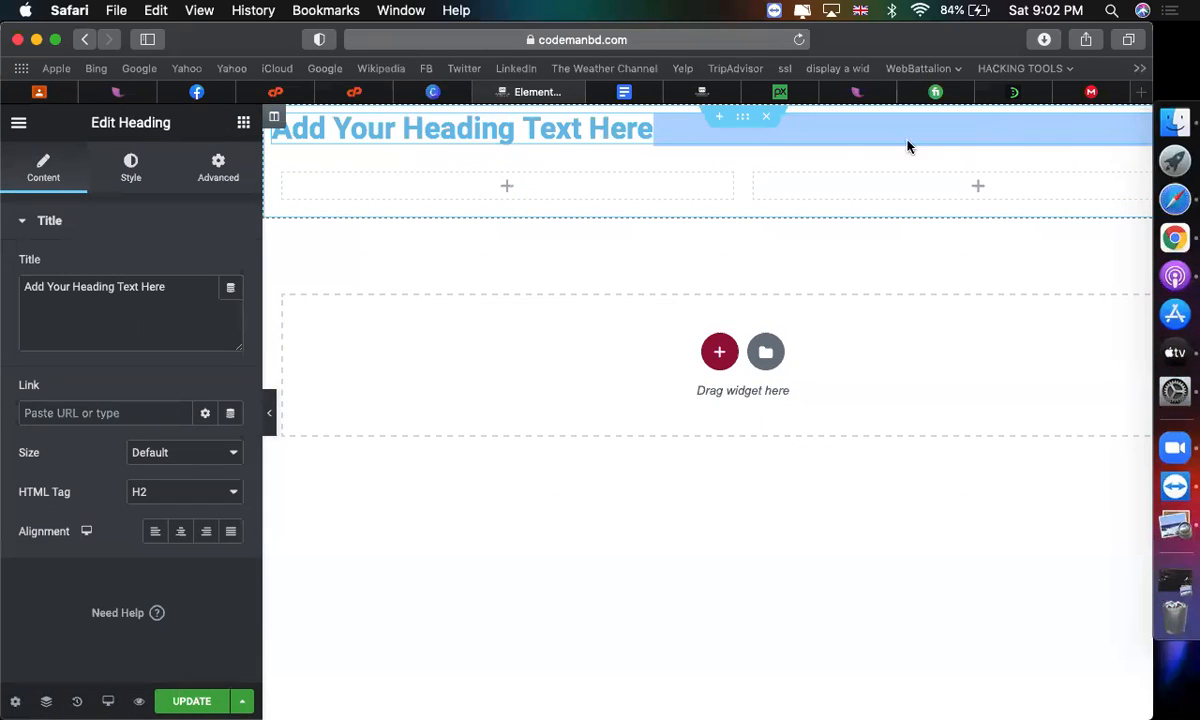
click(845, 158)
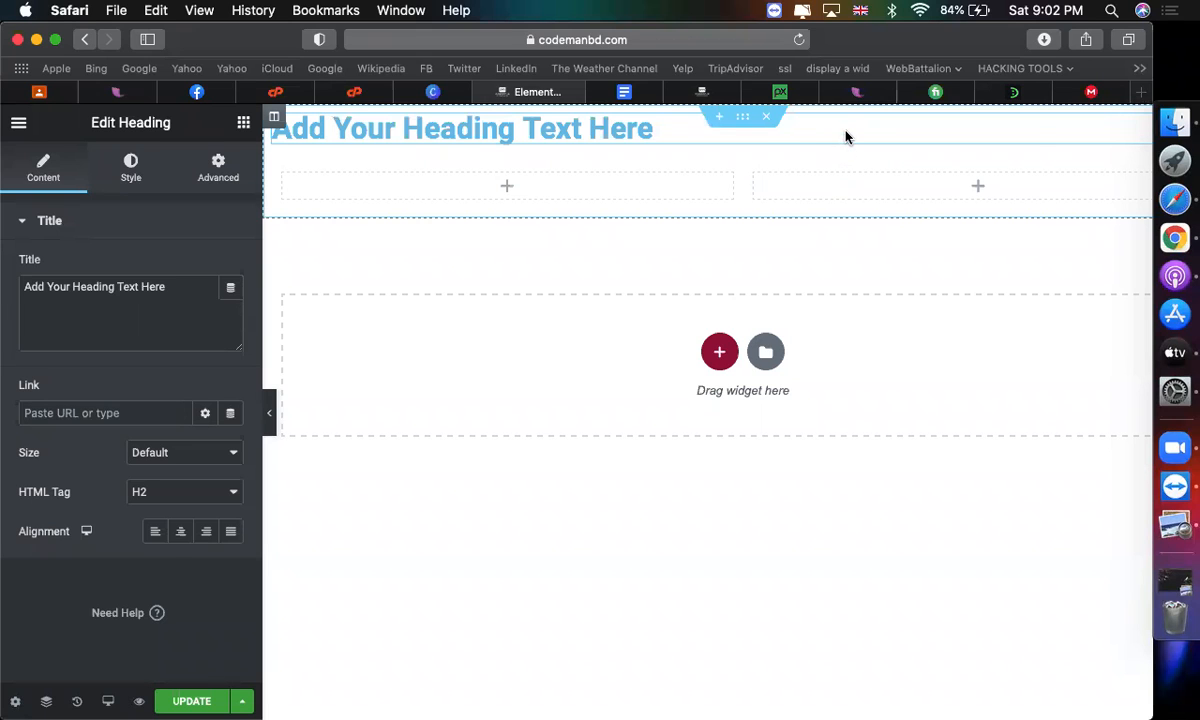
right_click(845, 137)
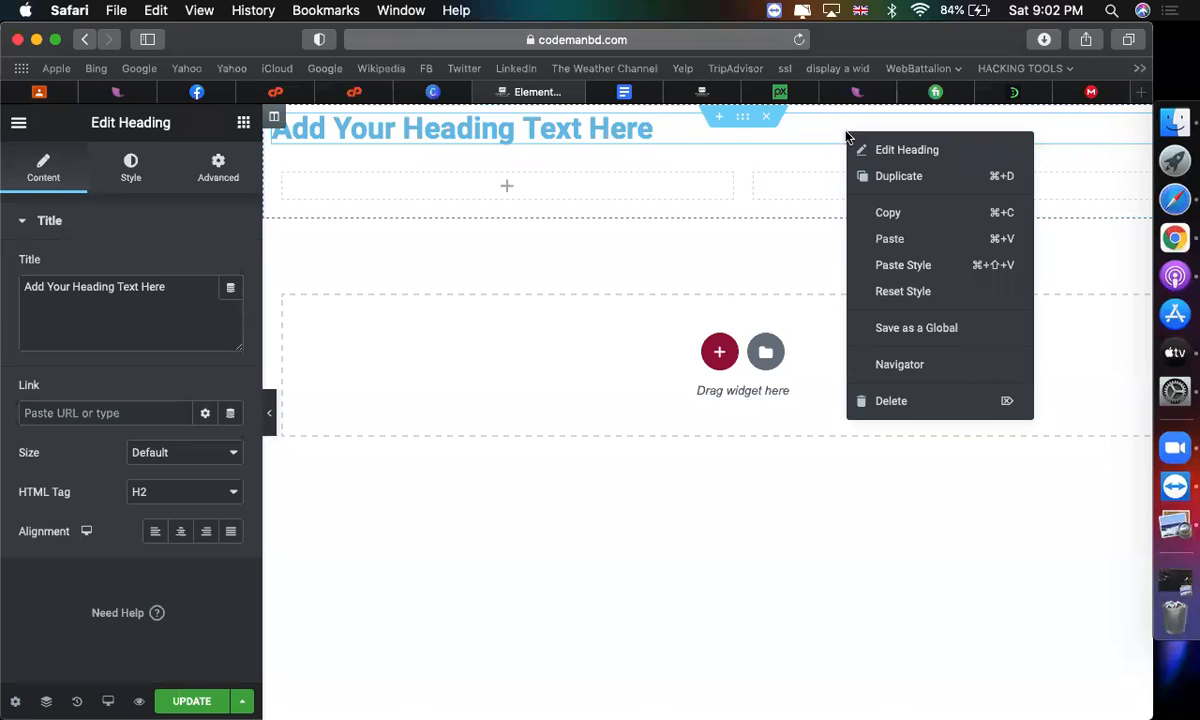
click(908, 408)
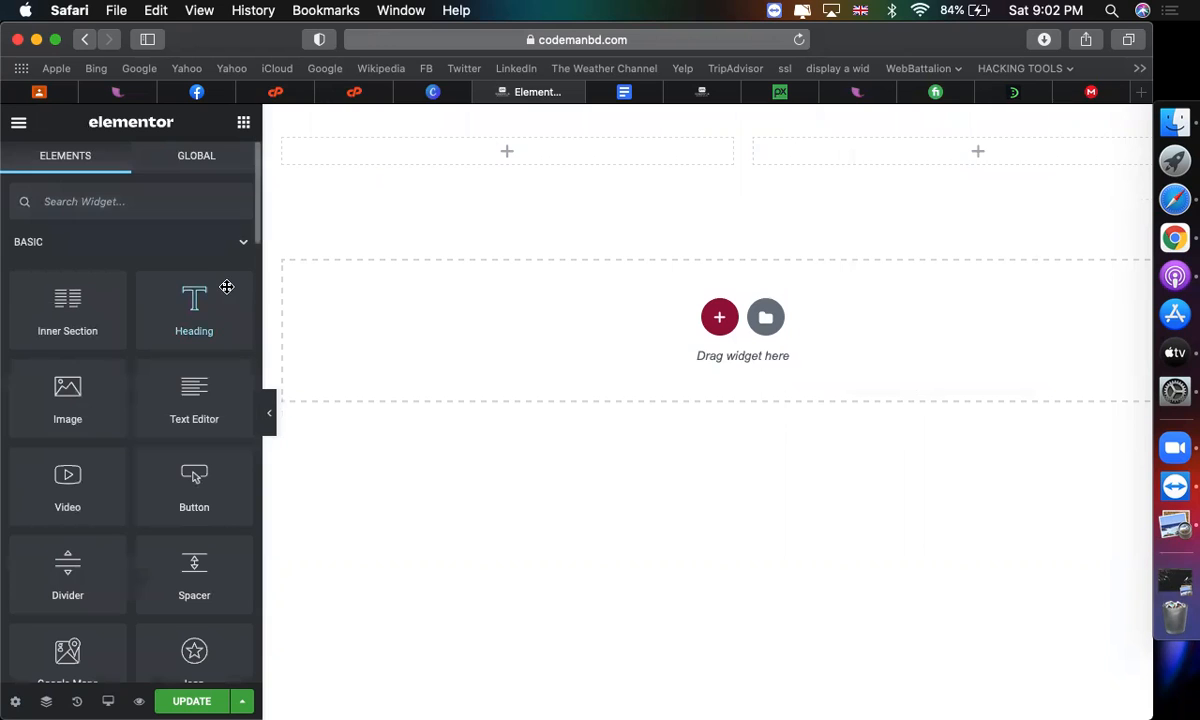
Add a Heading widget to the inner section's first column and set its title to "Welcome to our website"
drag(217, 311, 380, 158)
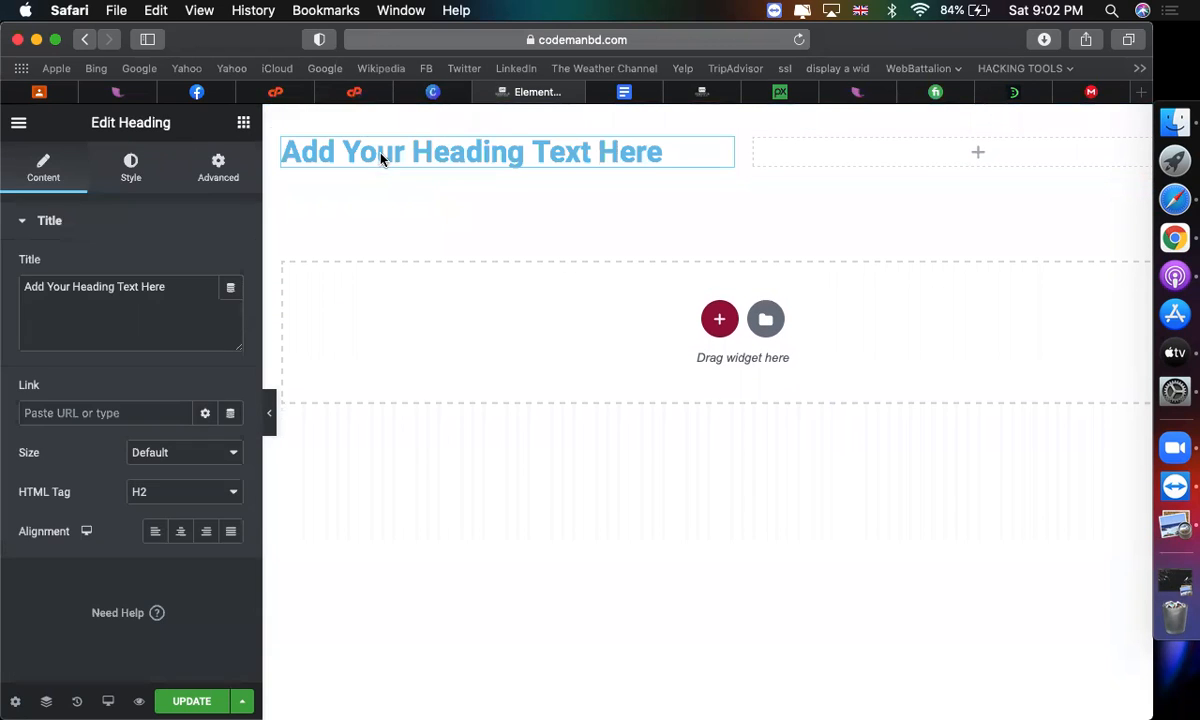
triple_click(195, 313)
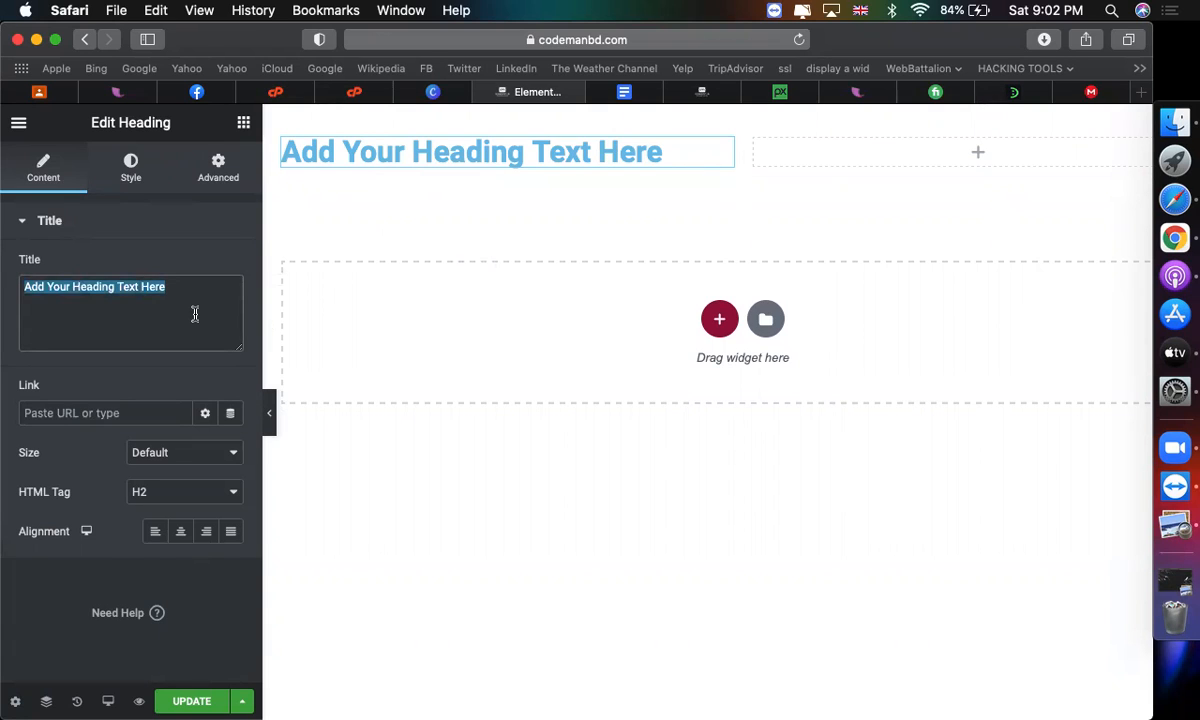
text(W)
text(elco)
key(BackSpace)
text(come to)
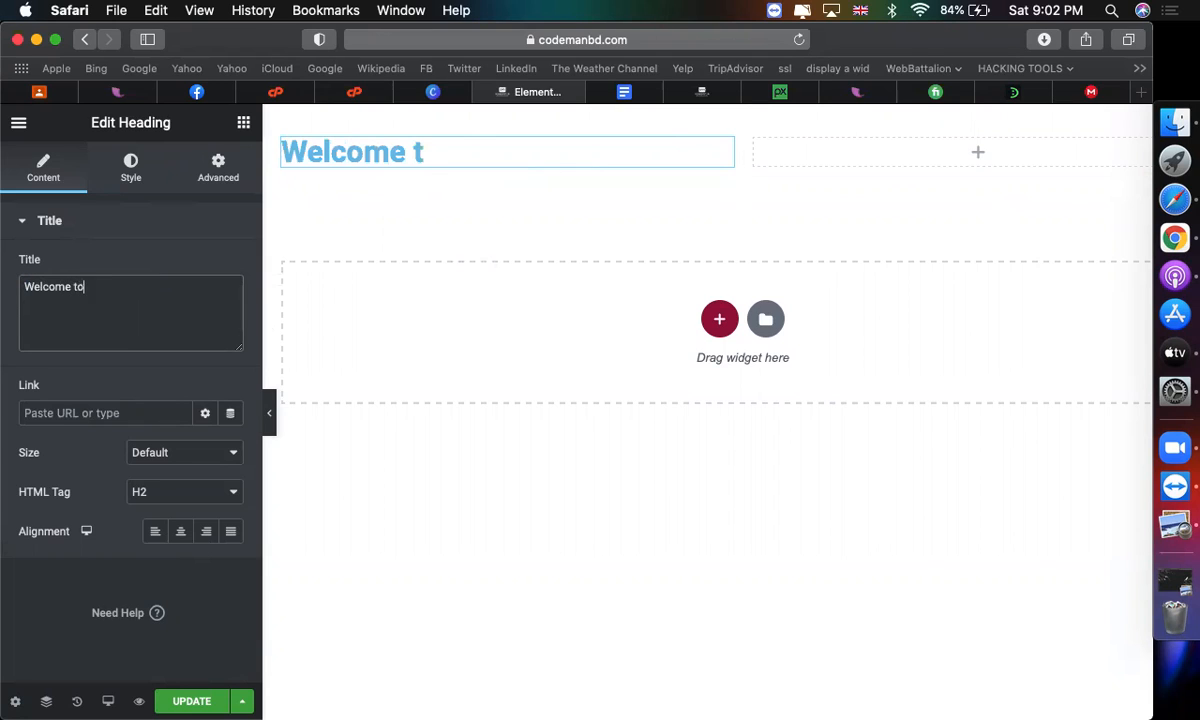
text( our website)
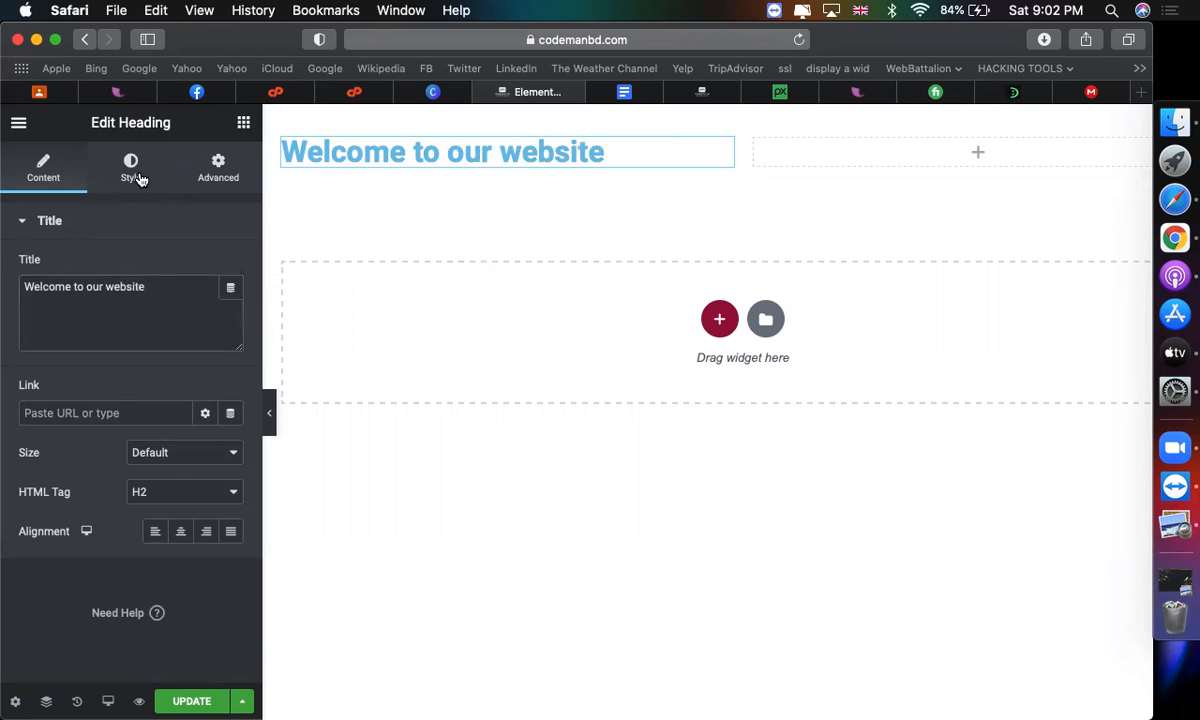
click(142, 177)
click(231, 310)
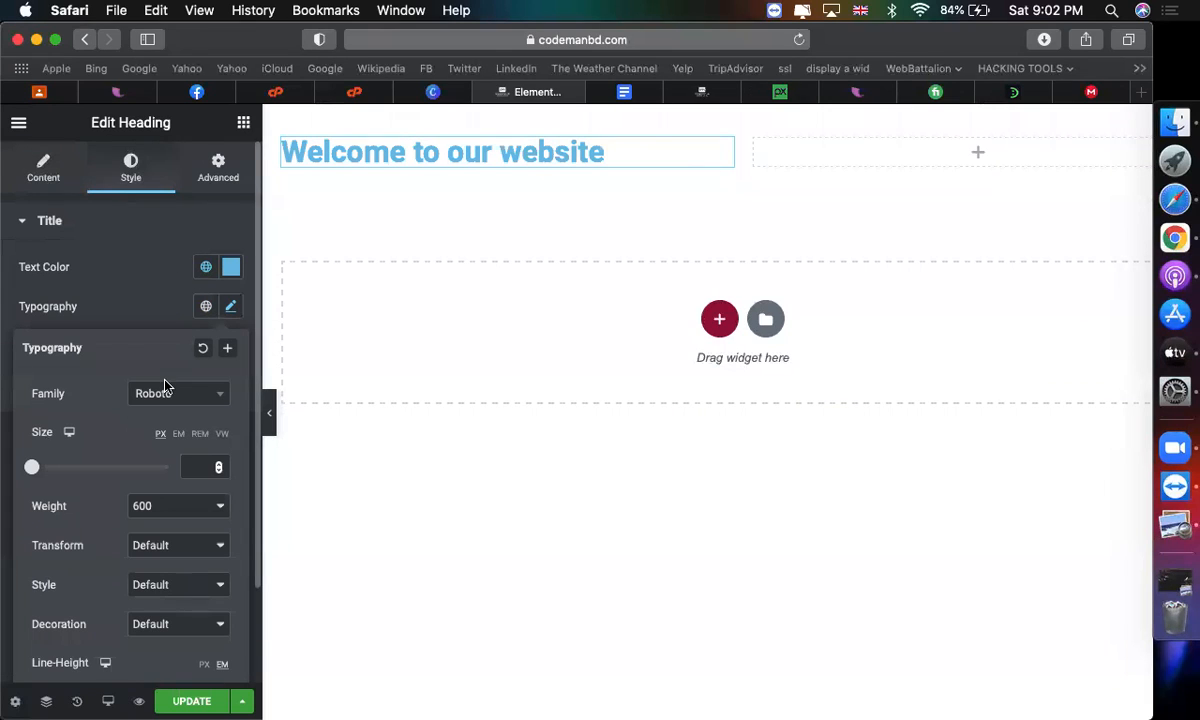
click(228, 310)
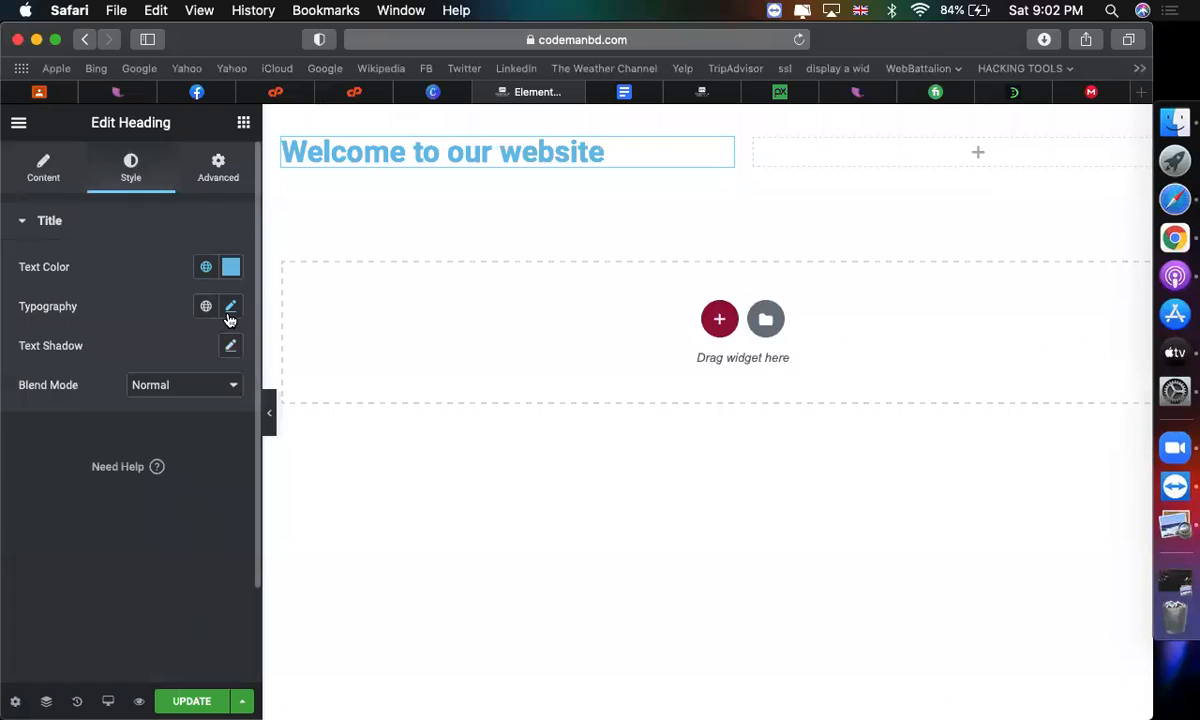
click(229, 316)
click(229, 316)
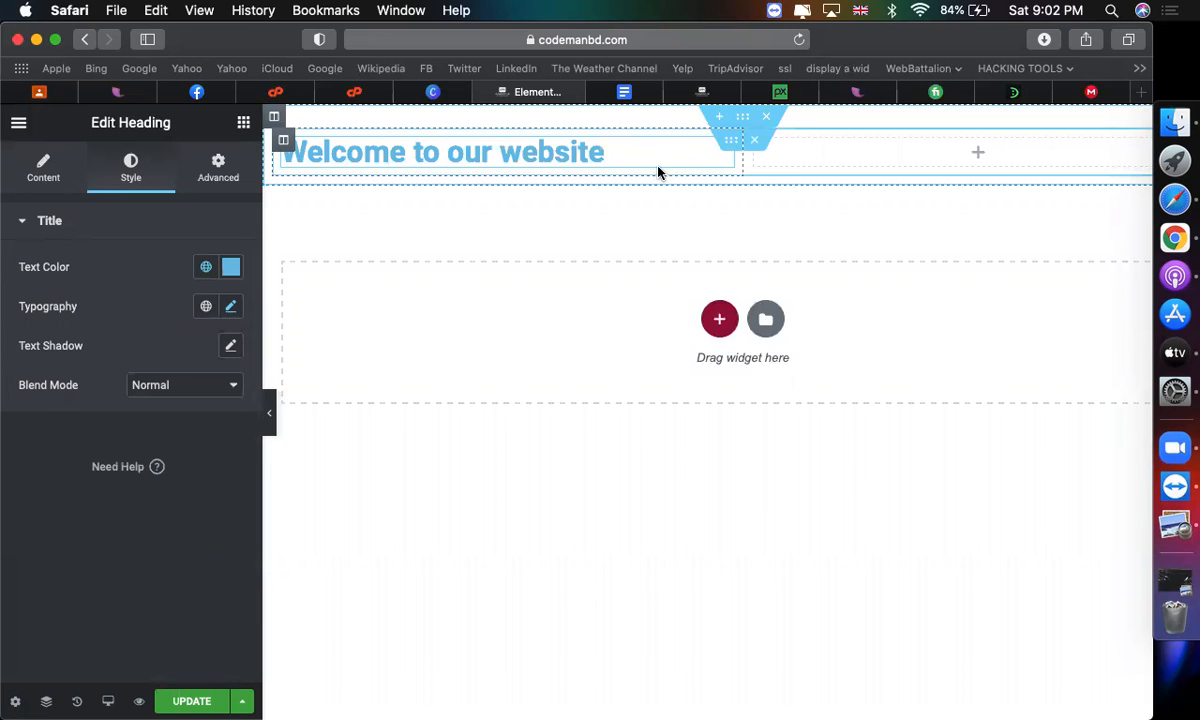
Set the outer section's height to Min Height after trying Fit To Screen, and dismiss the Meet Right Click tip
click(743, 120)
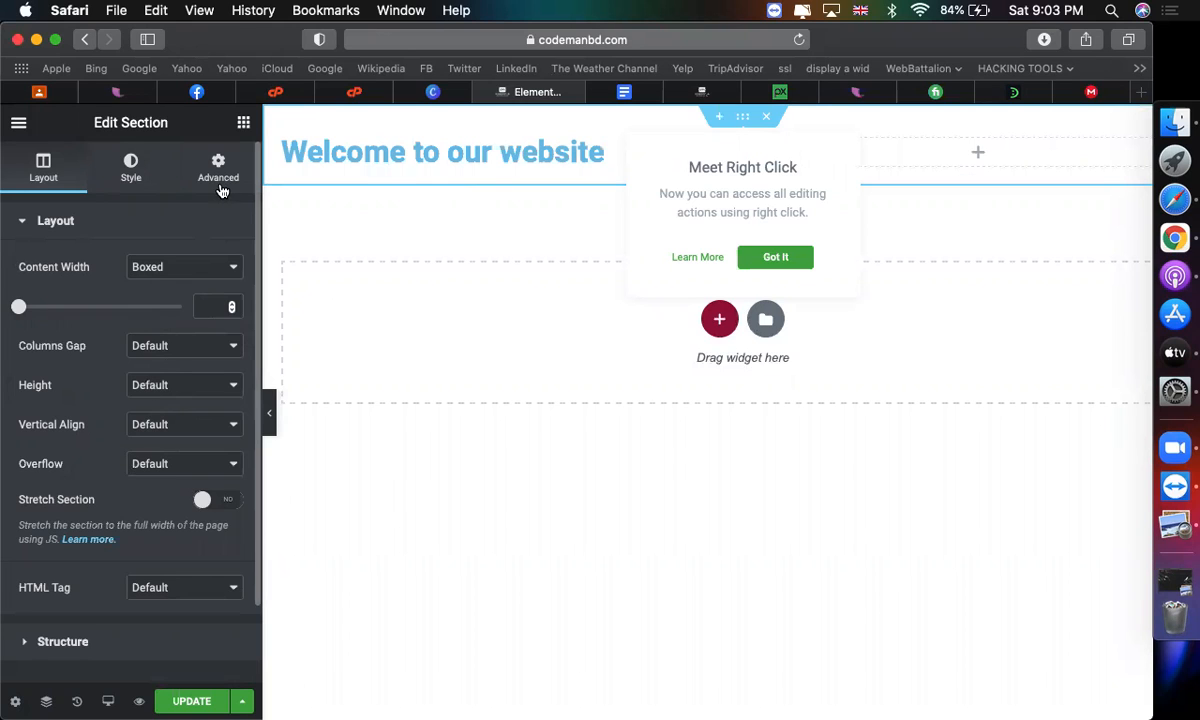
click(158, 386)
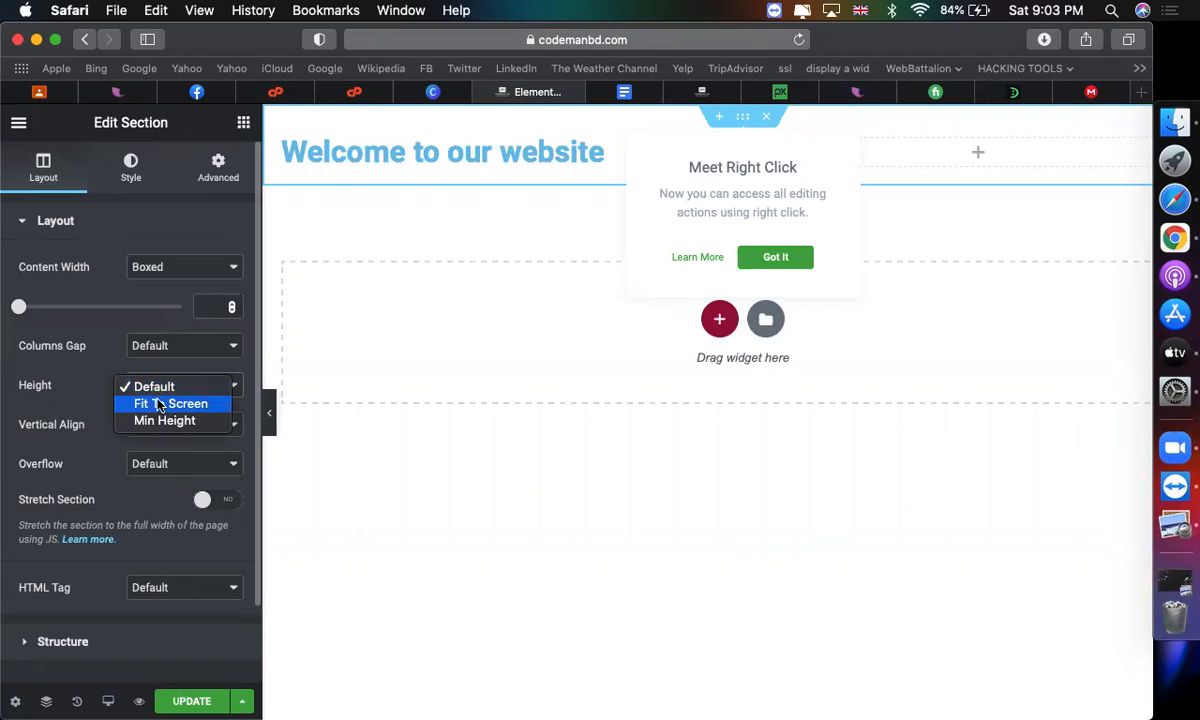
click(158, 404)
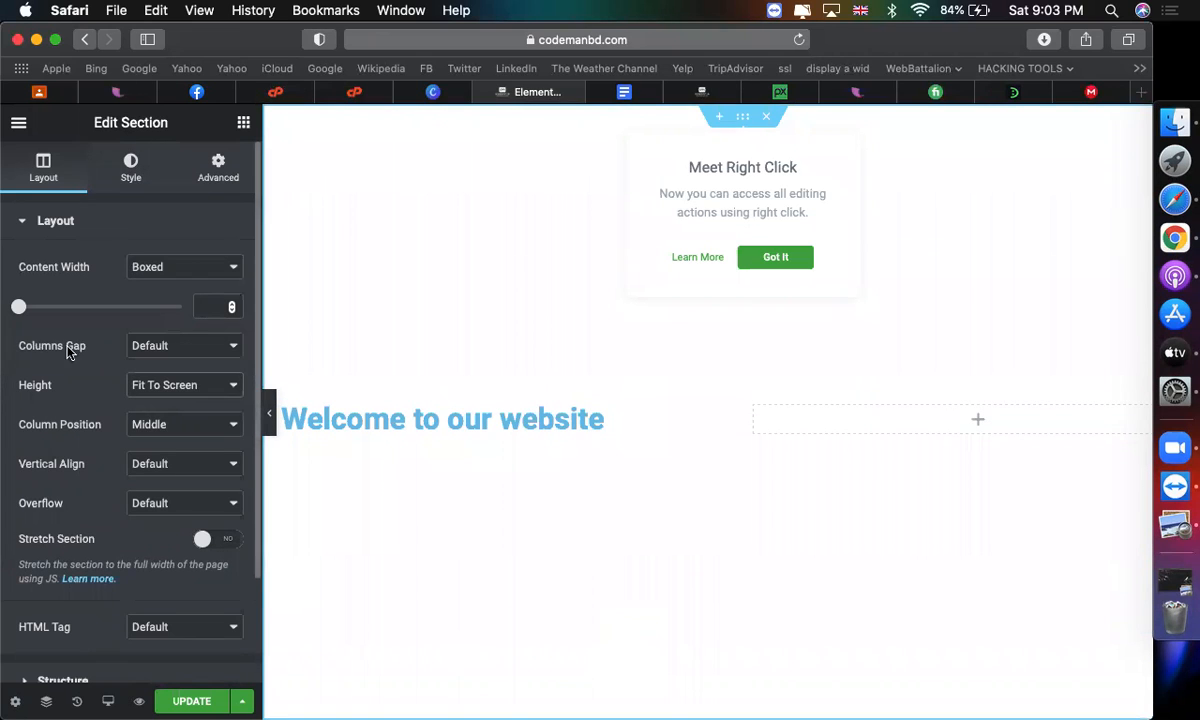
click(178, 392)
click(178, 403)
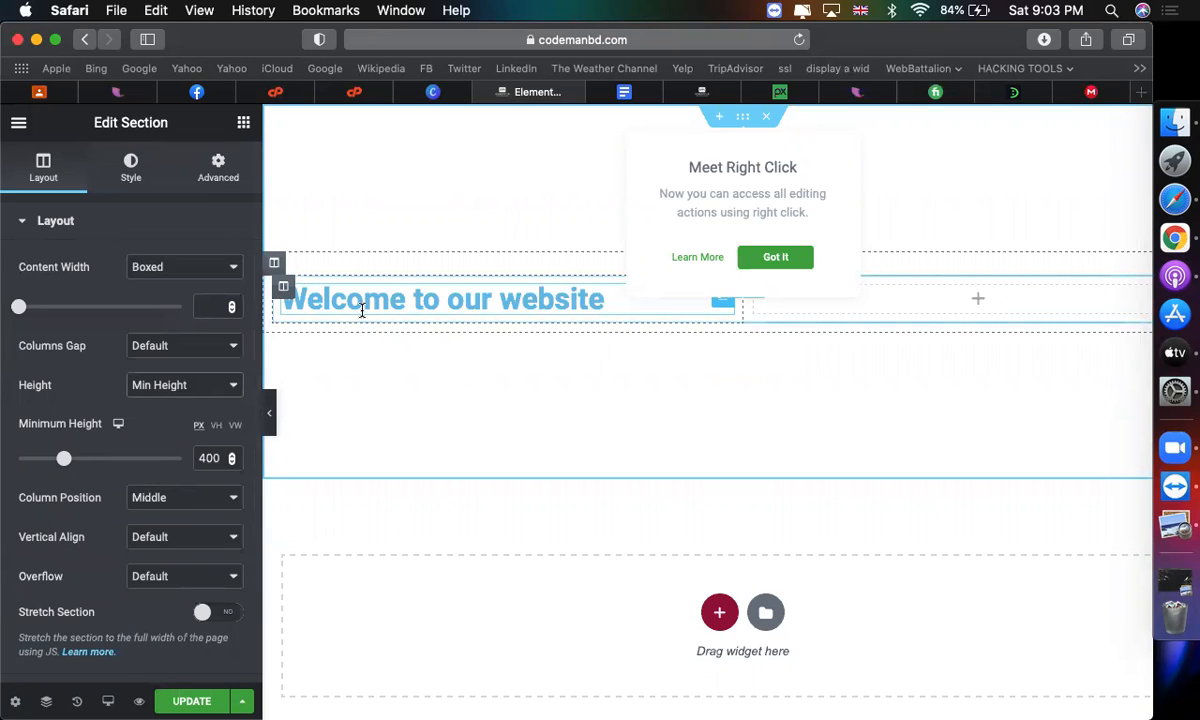
click(777, 258)
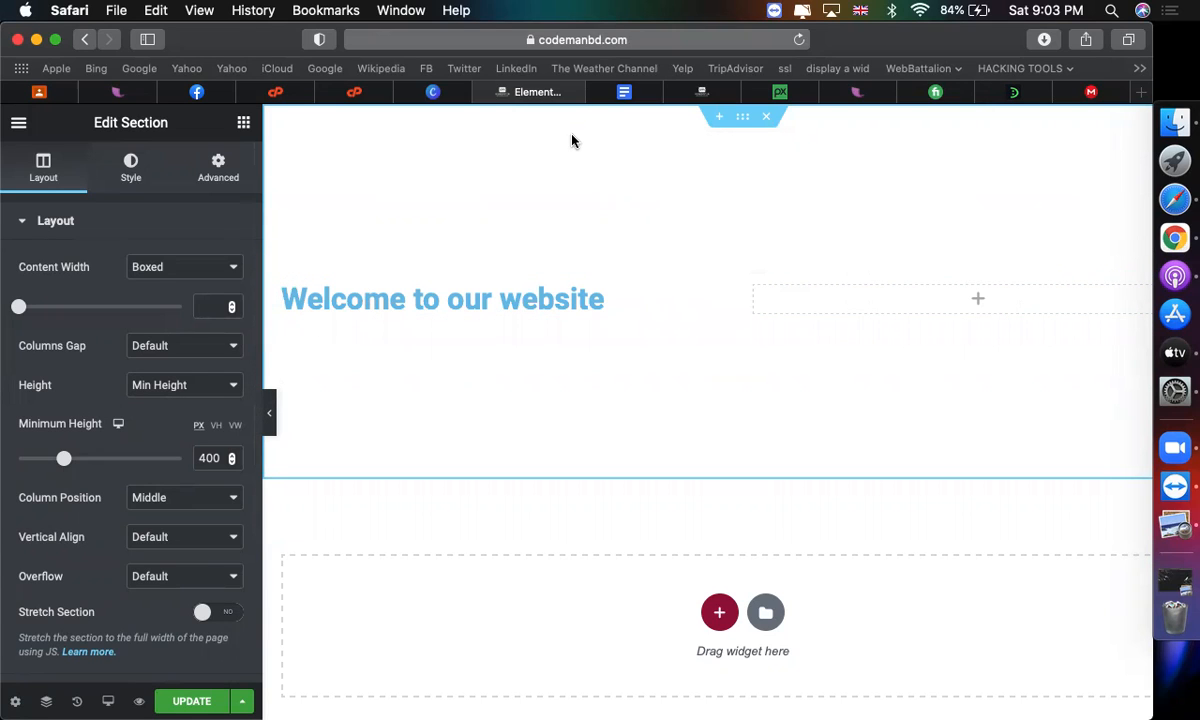
Try the Top and Bottom column positions for the section and return it to Middle
click(162, 500)
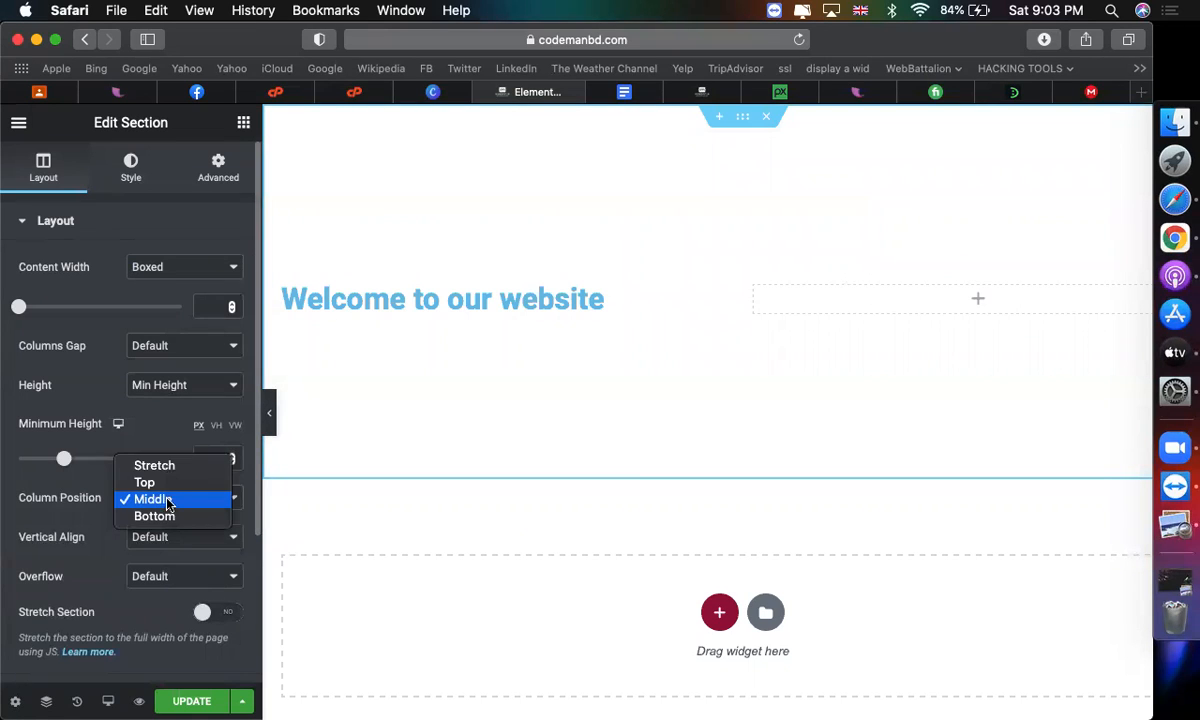
click(167, 490)
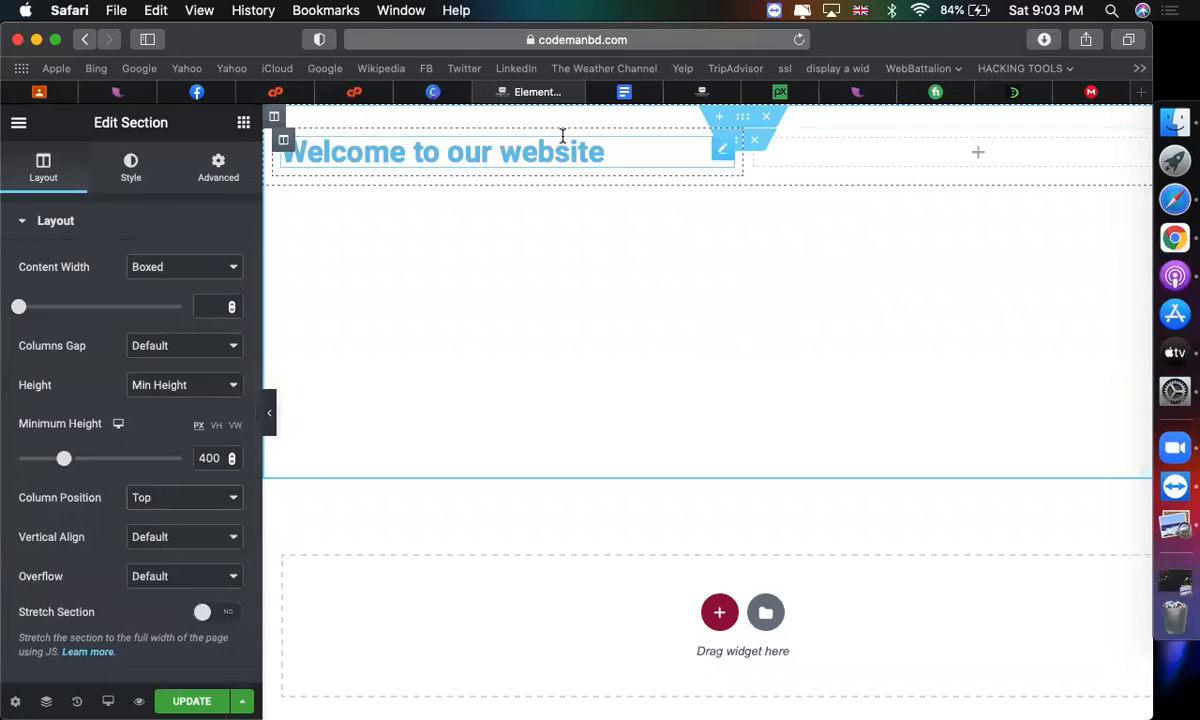
click(177, 499)
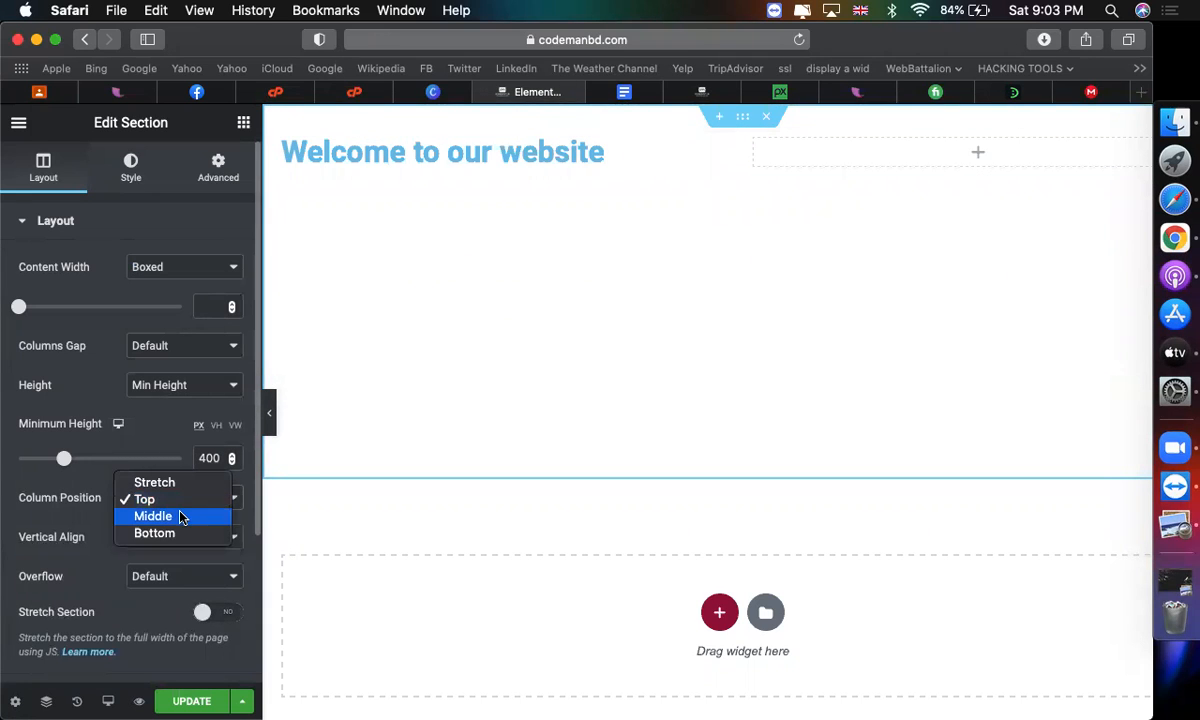
click(156, 533)
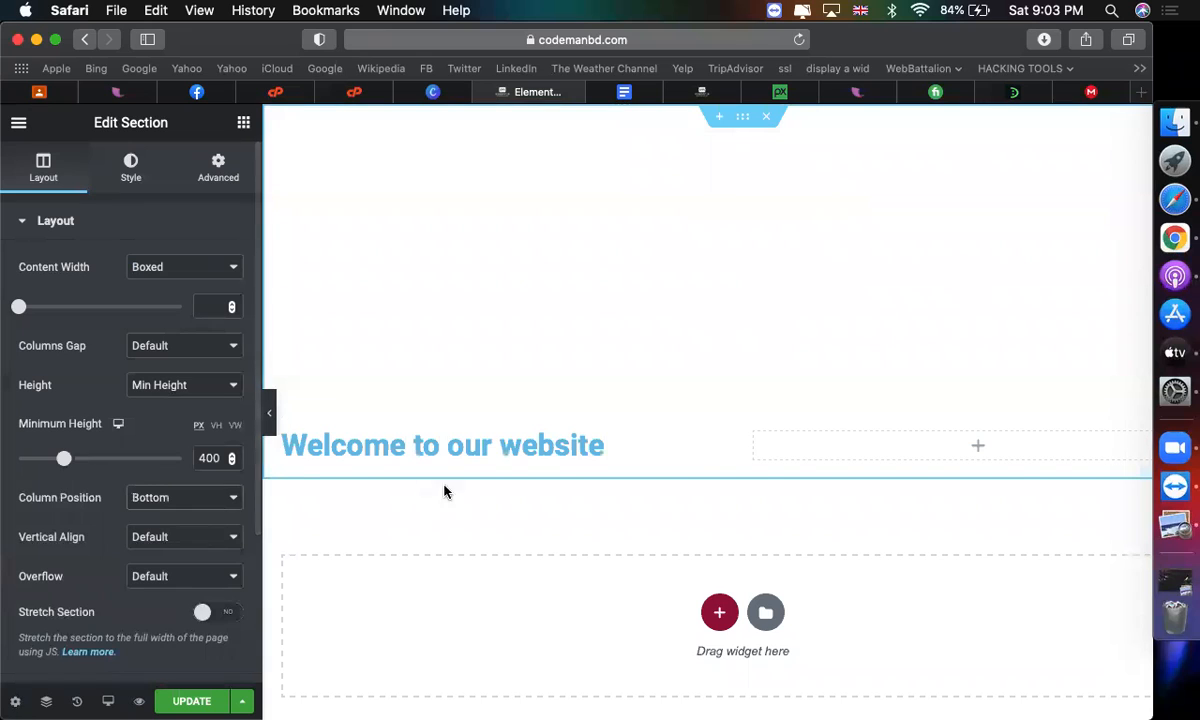
click(150, 498)
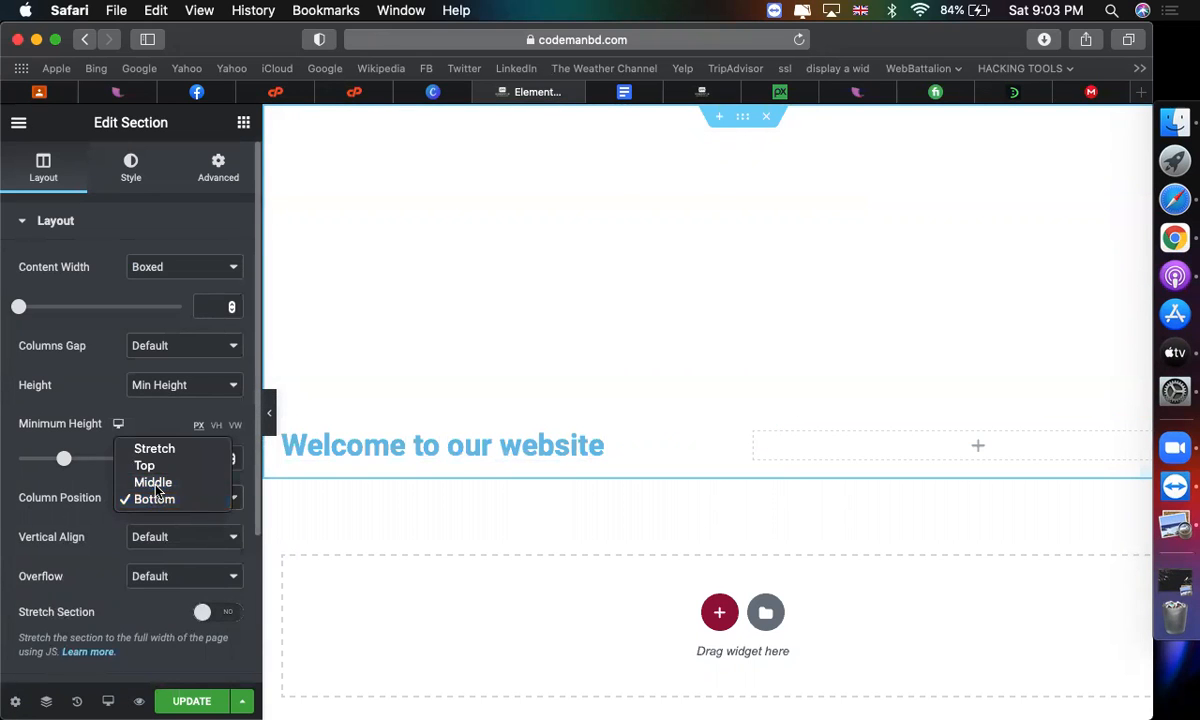
click(153, 482)
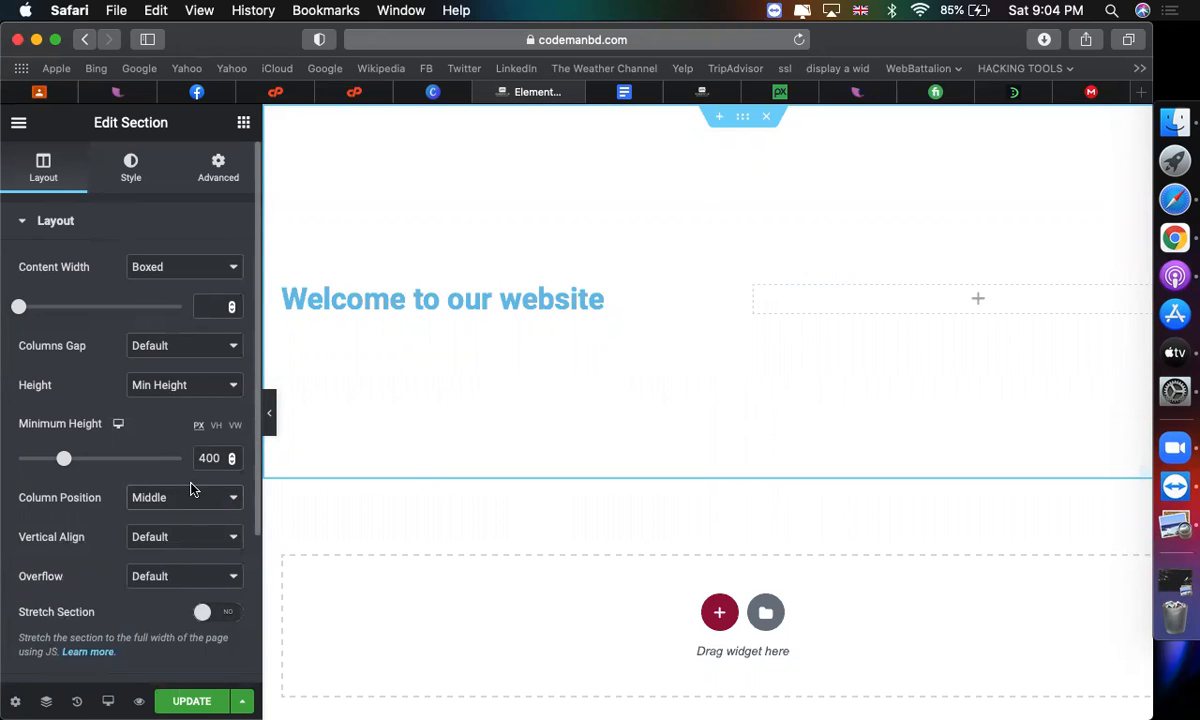
Give the section a Classic background in dark blue #221566
click(129, 180)
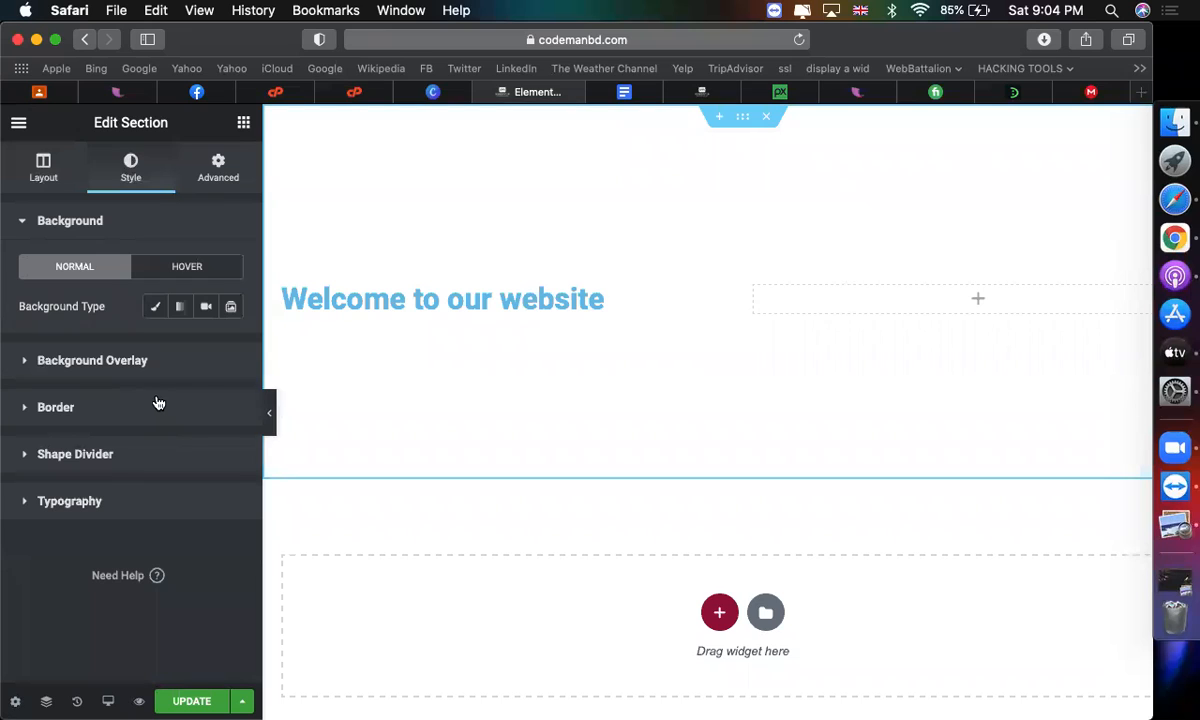
click(152, 312)
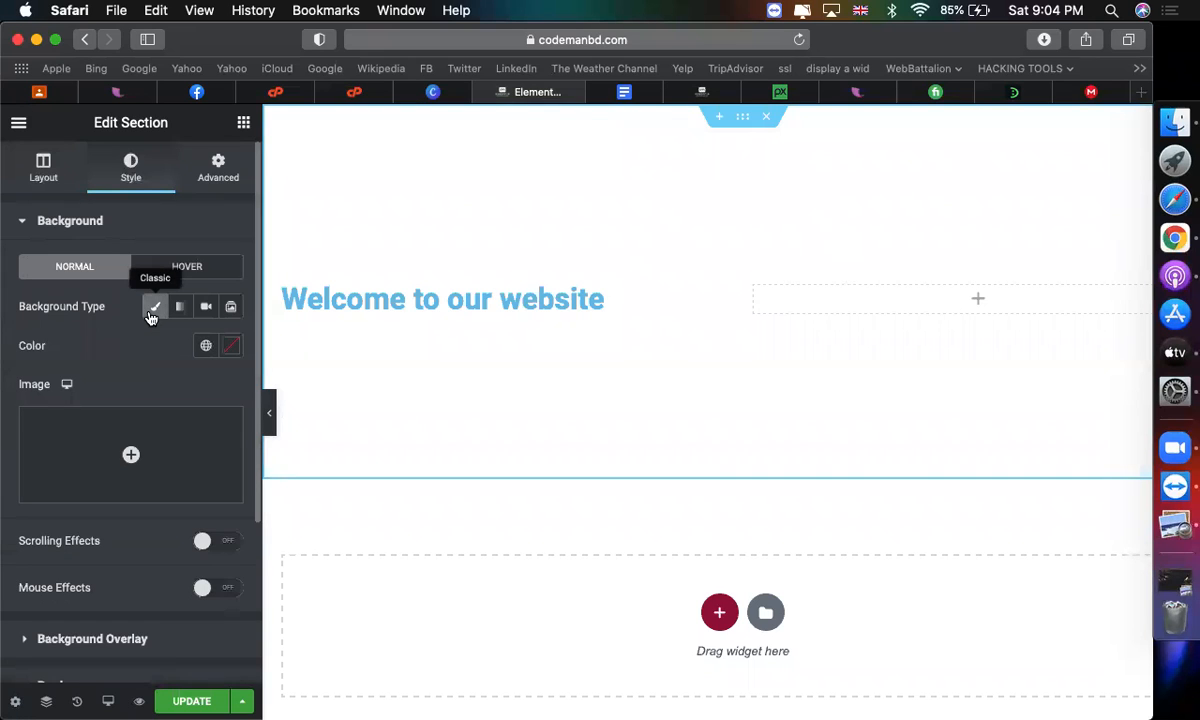
click(231, 345)
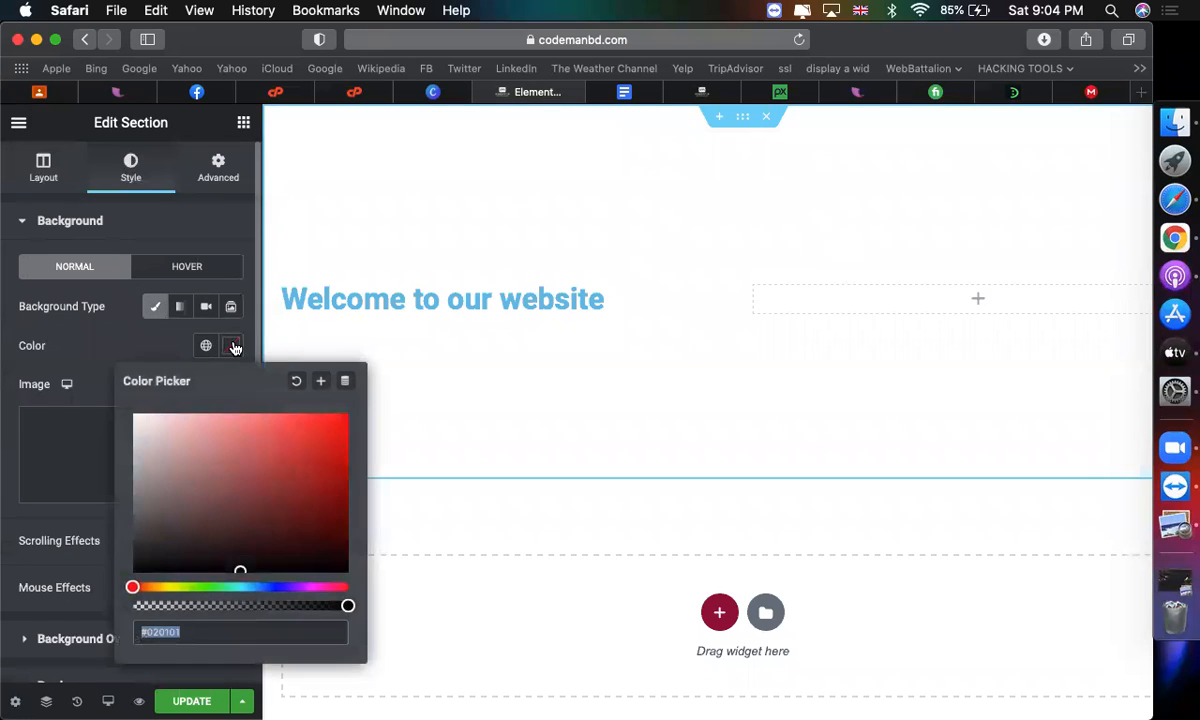
click(294, 433)
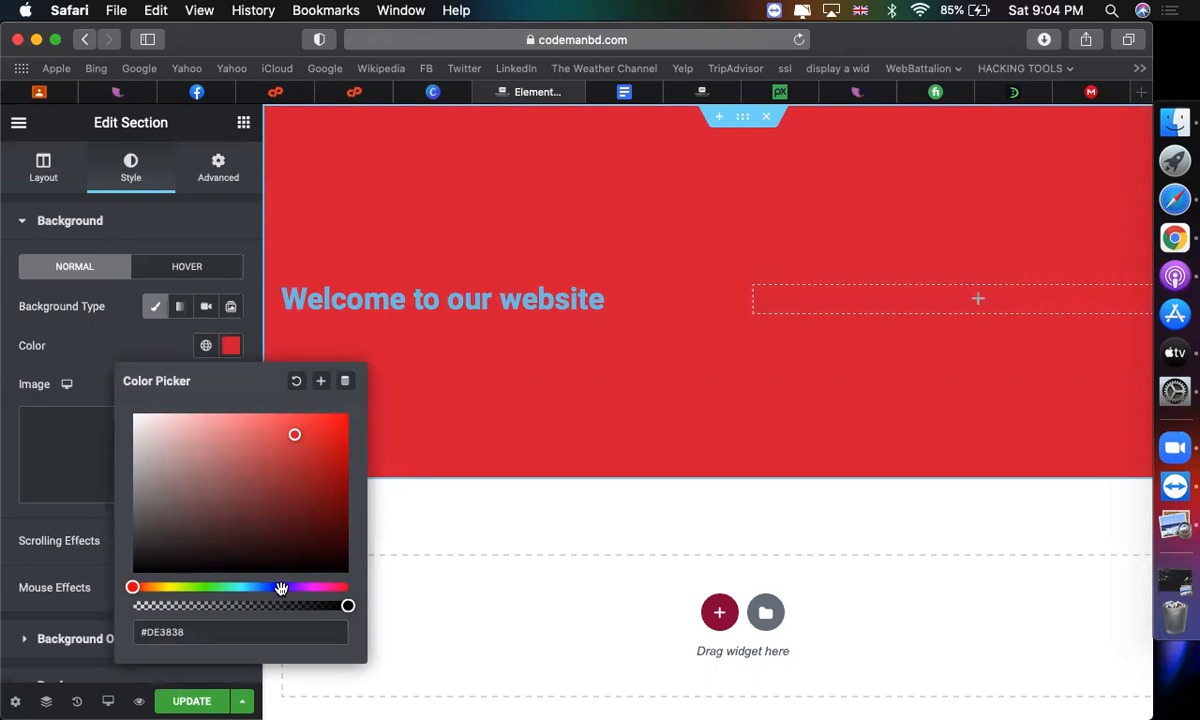
click(282, 587)
click(305, 509)
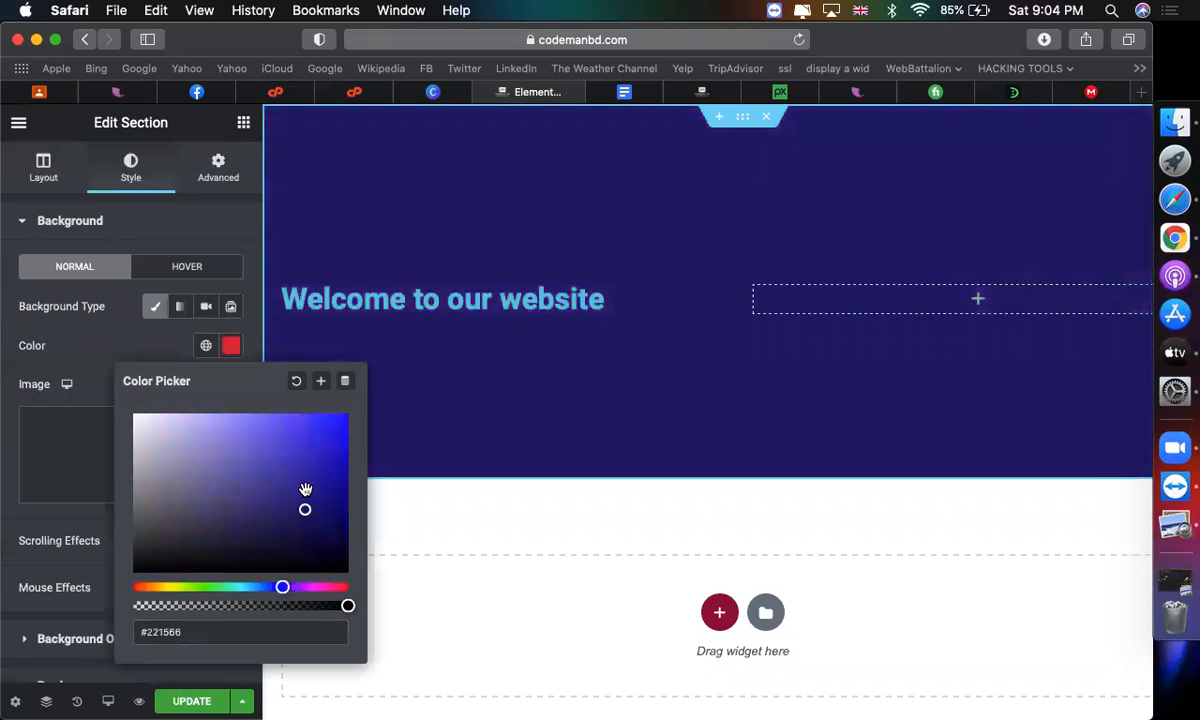
click(166, 332)
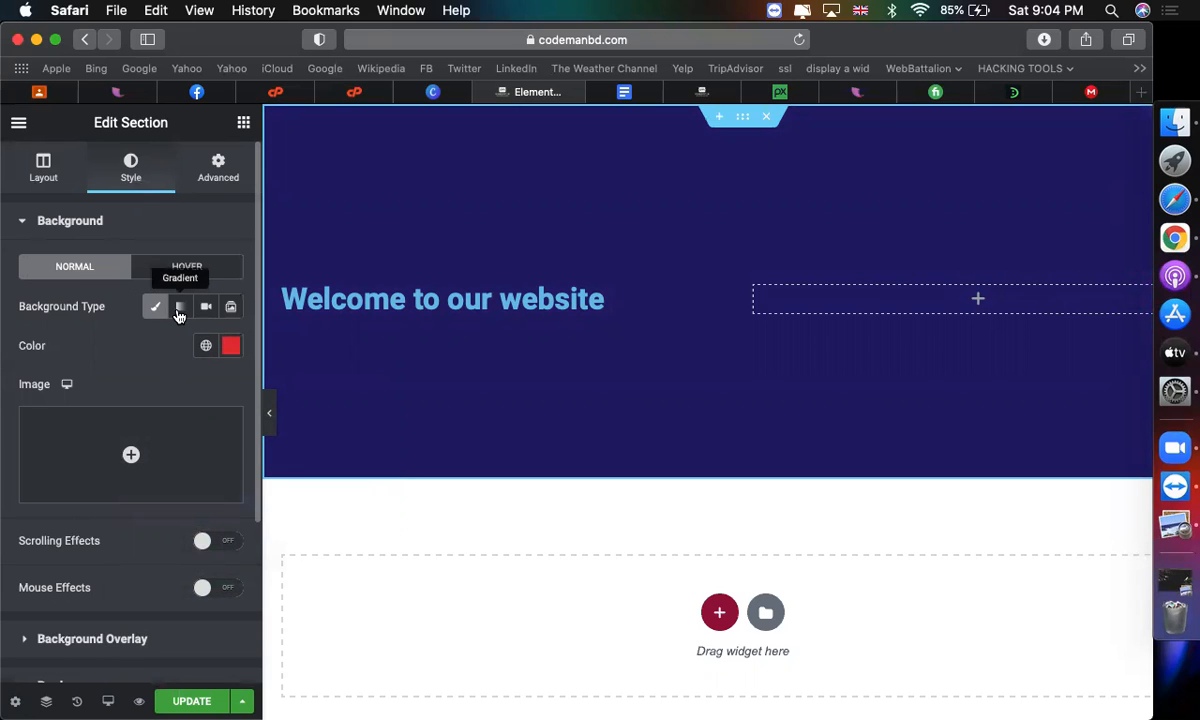
Switch the section's background to a Gradient and set its first color to dark blue #1C0D6A
click(180, 307)
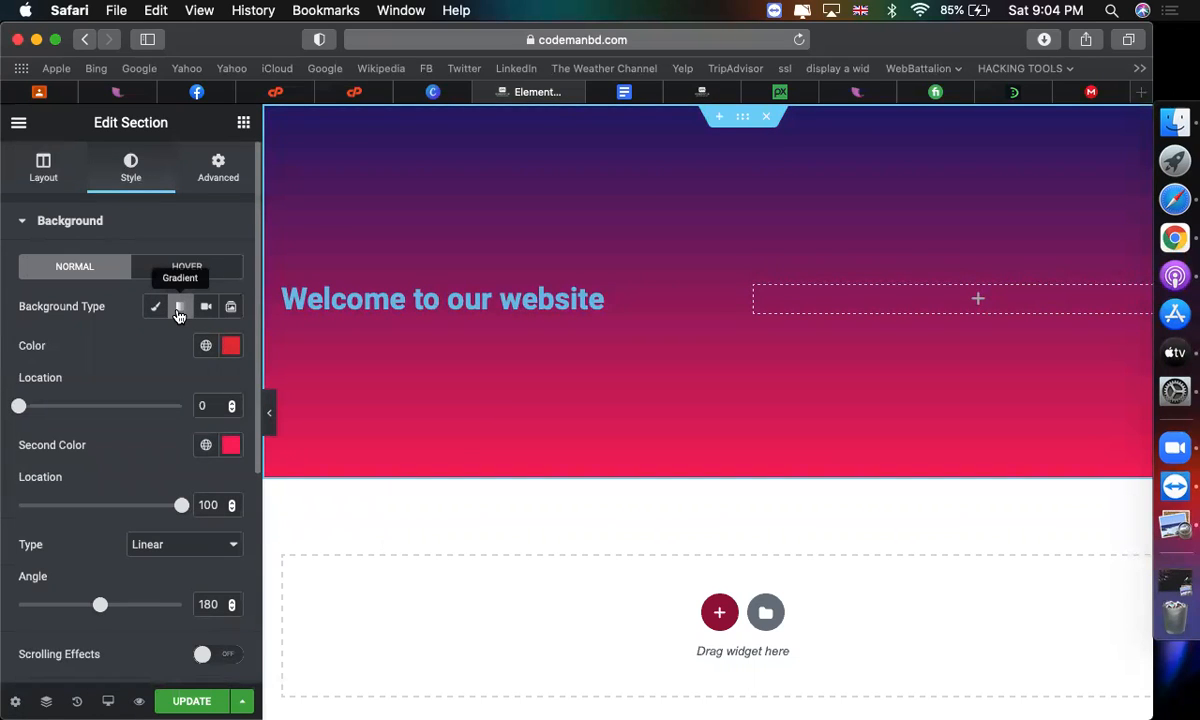
click(231, 346)
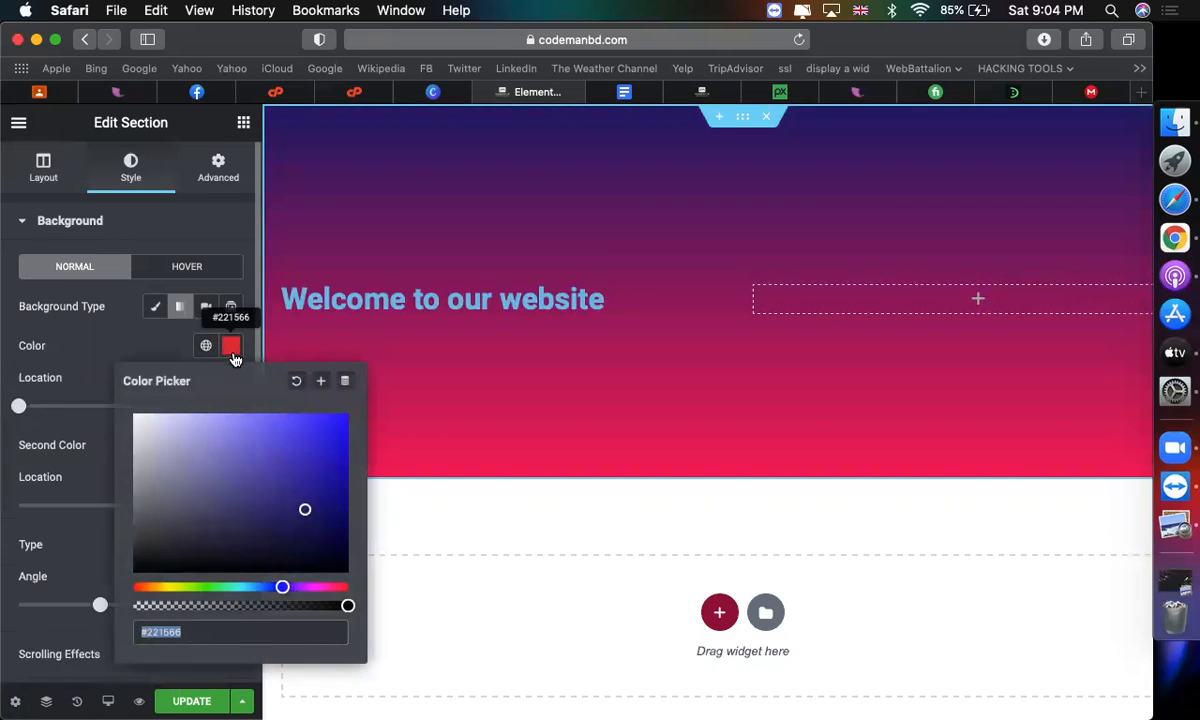
click(321, 507)
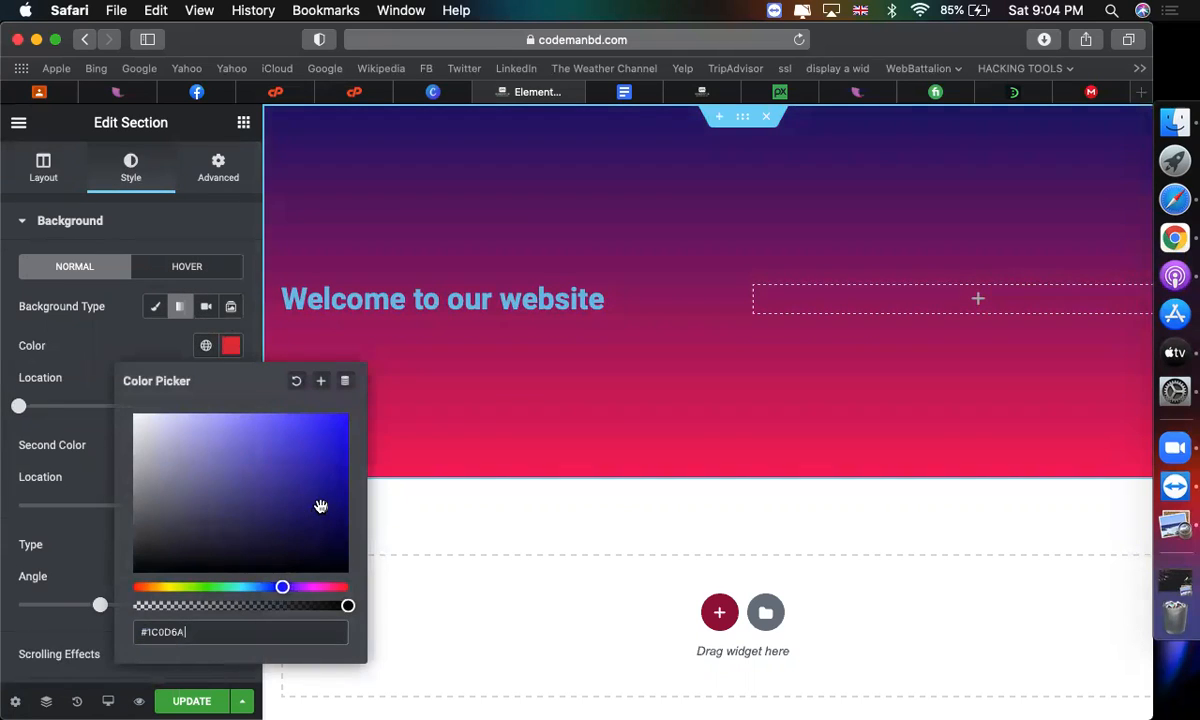
click(145, 342)
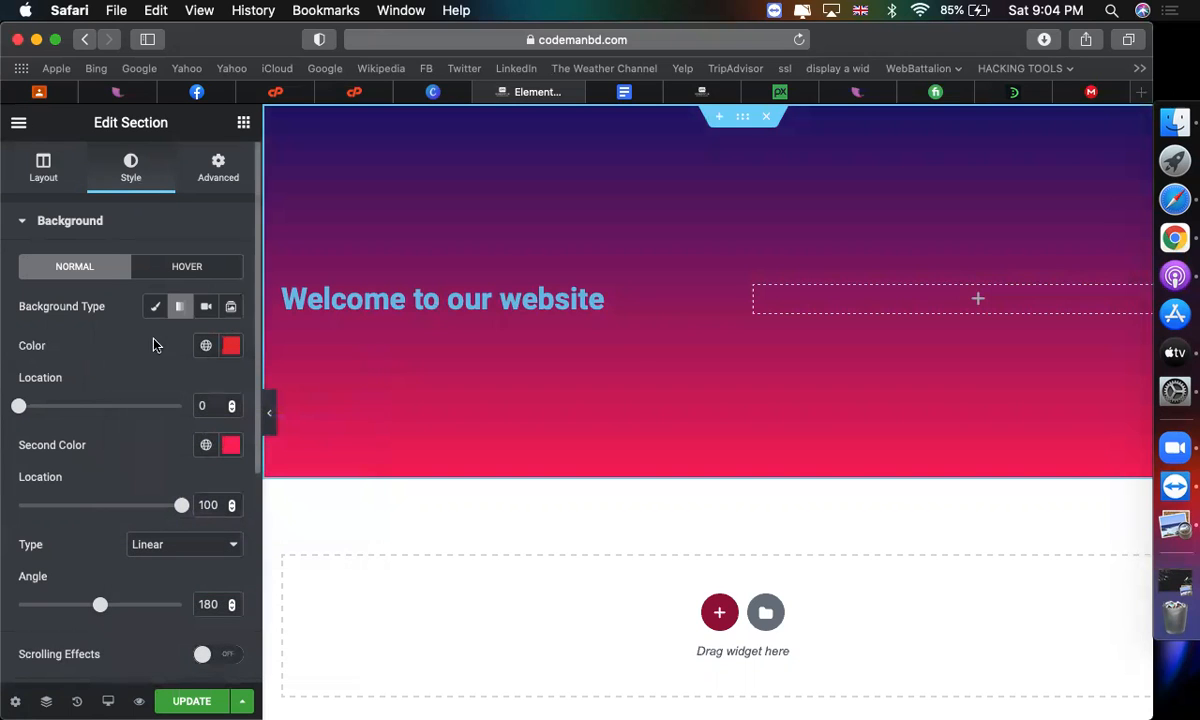
Try several purple-blue shades for the gradient's second color and settle on #1B0552
click(232, 445)
click(287, 351)
click(302, 205)
click(297, 261)
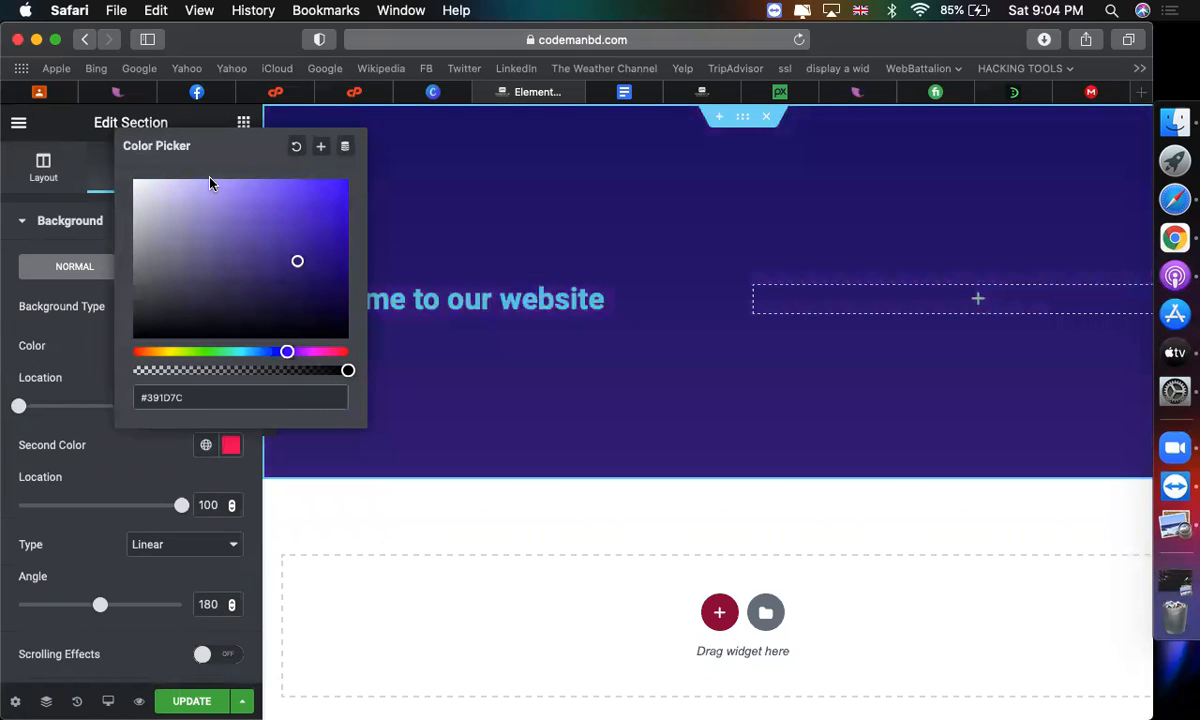
click(251, 208)
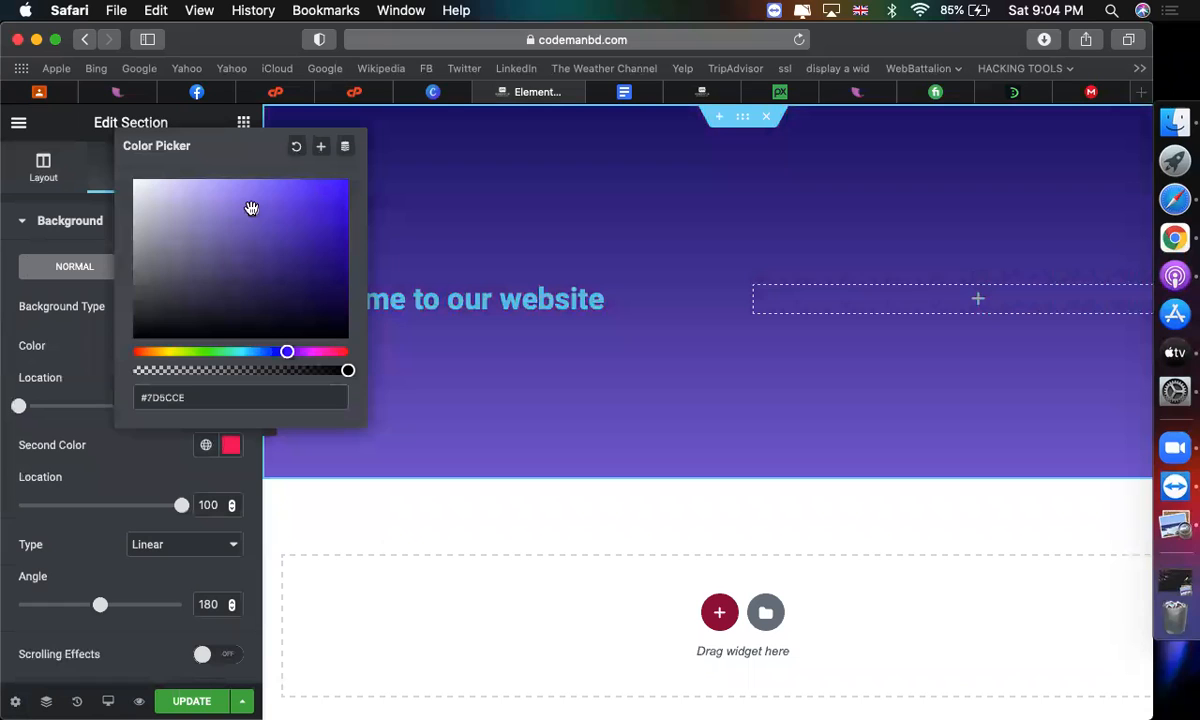
click(302, 248)
drag(330, 279, 334, 287)
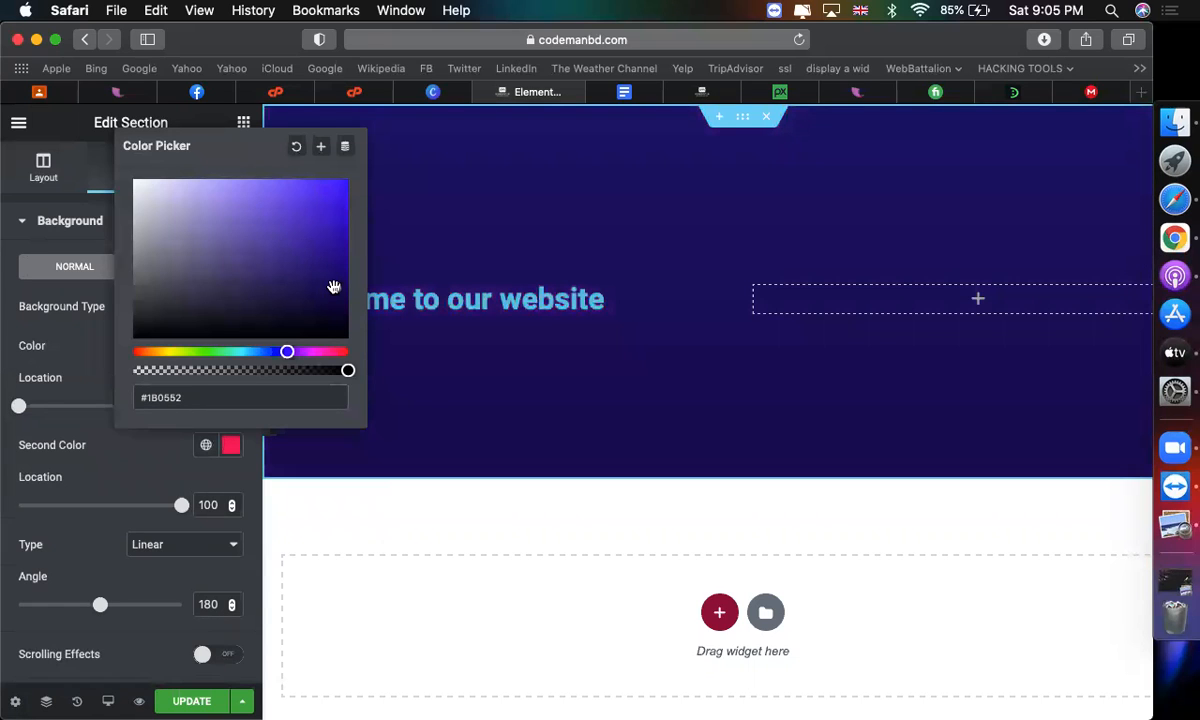
Set the section gradient's first color to a brighter blue-violet and the gradient angle to 280
click(138, 462)
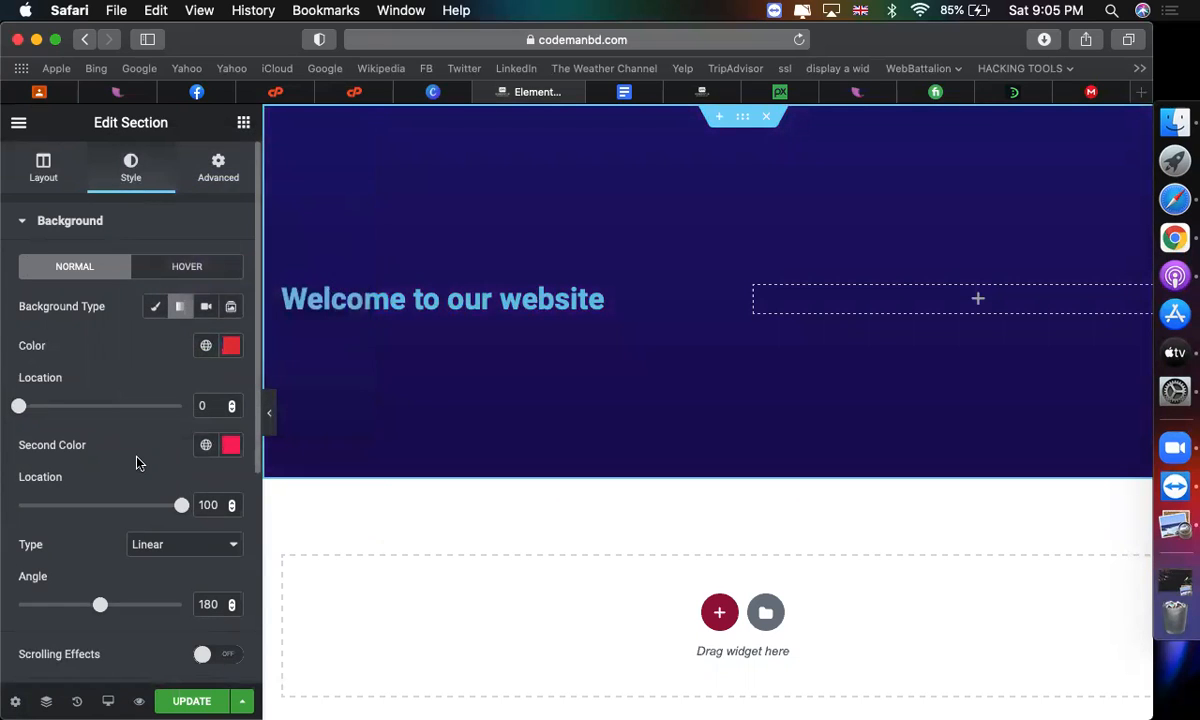
click(231, 345)
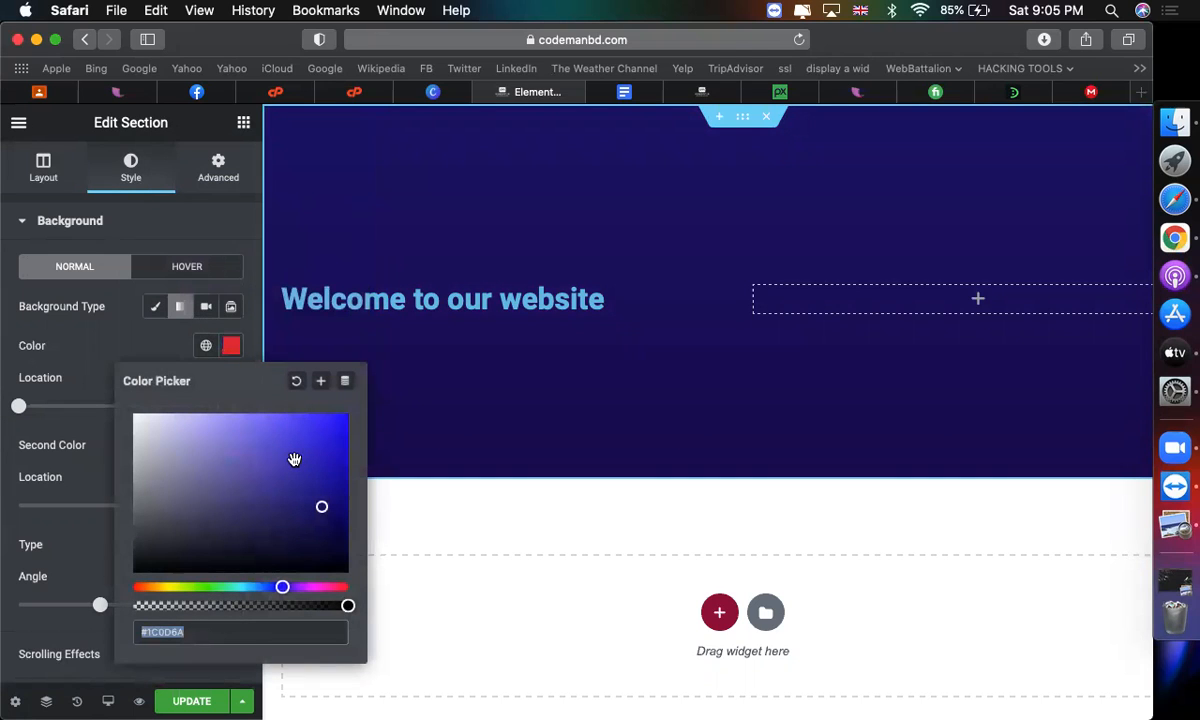
click(294, 459)
click(192, 345)
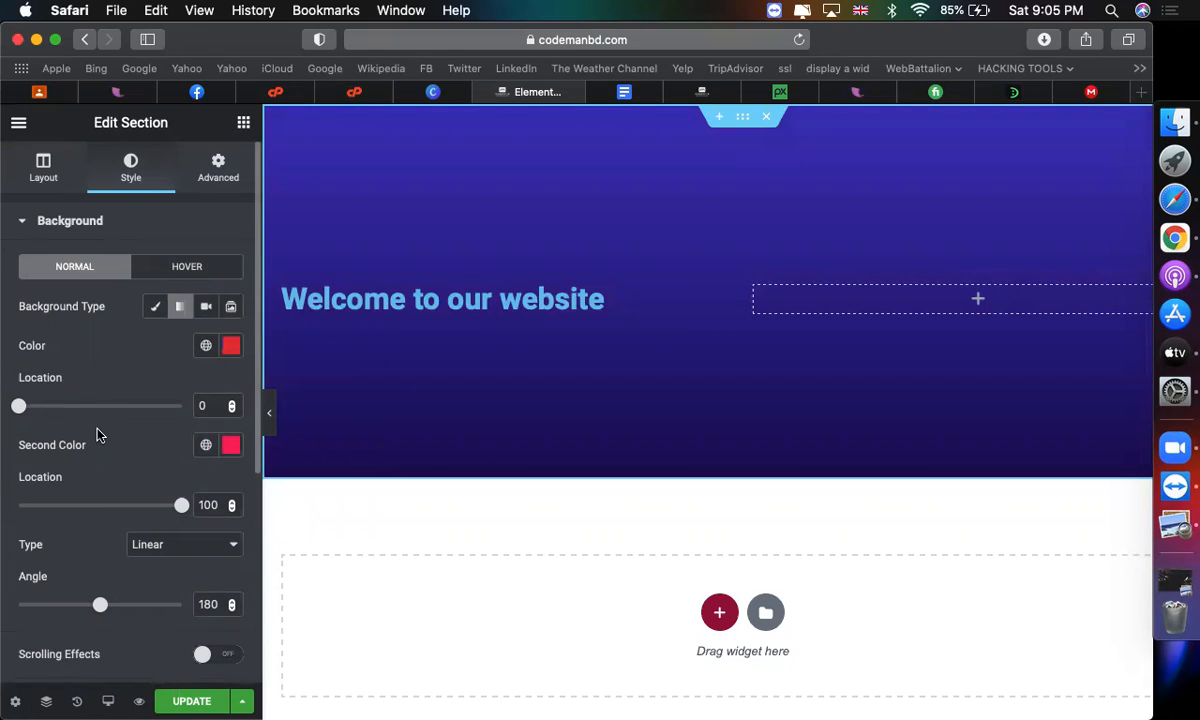
scroll(95, 432, down, 3)
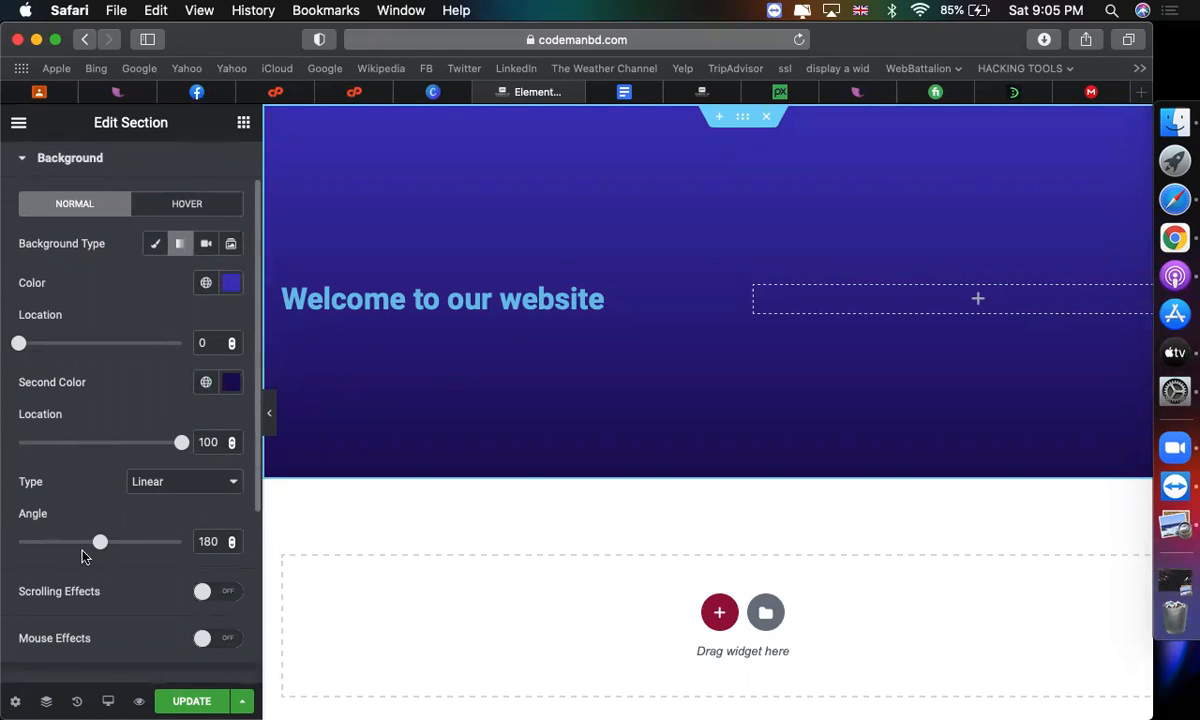
drag(100, 545, 145, 543)
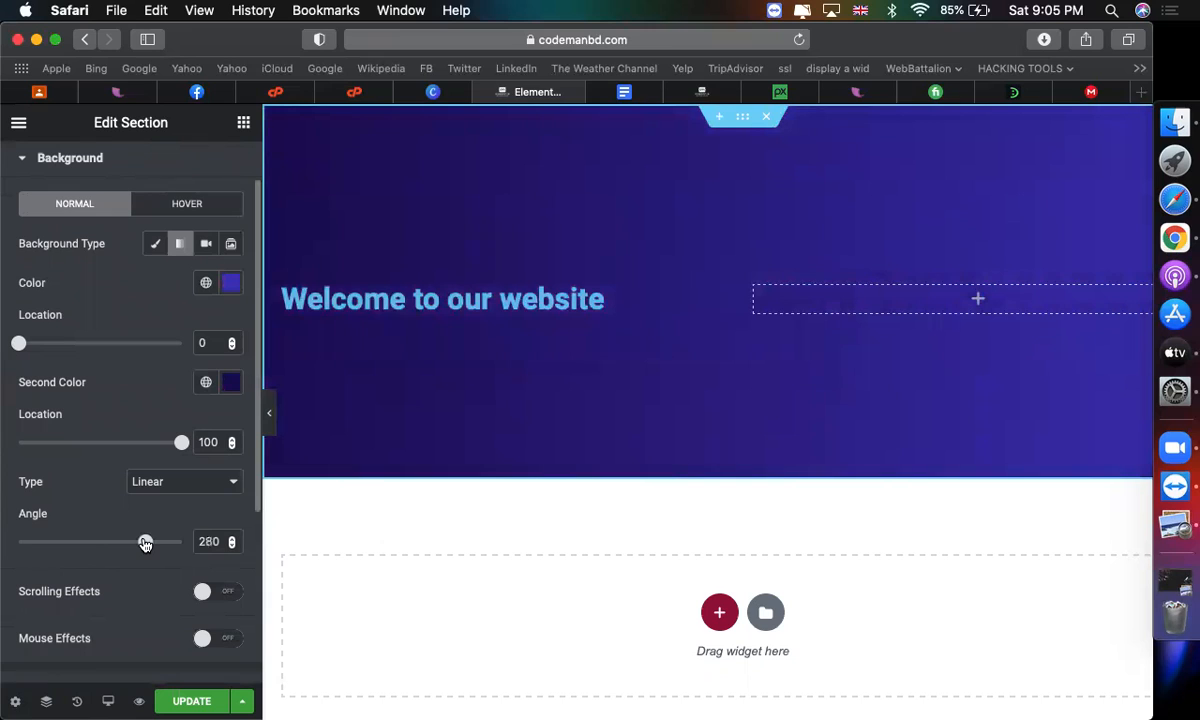
Change the section background's gradient type to Radial and set the second color's location to 75
click(167, 490)
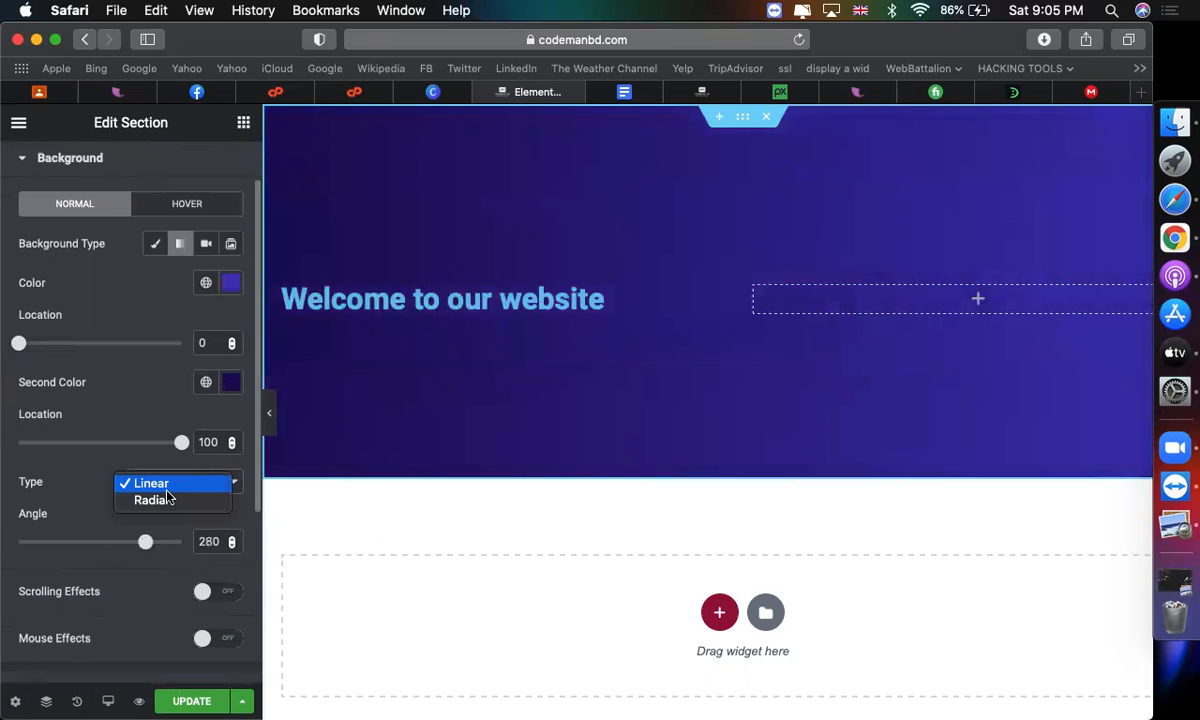
click(168, 499)
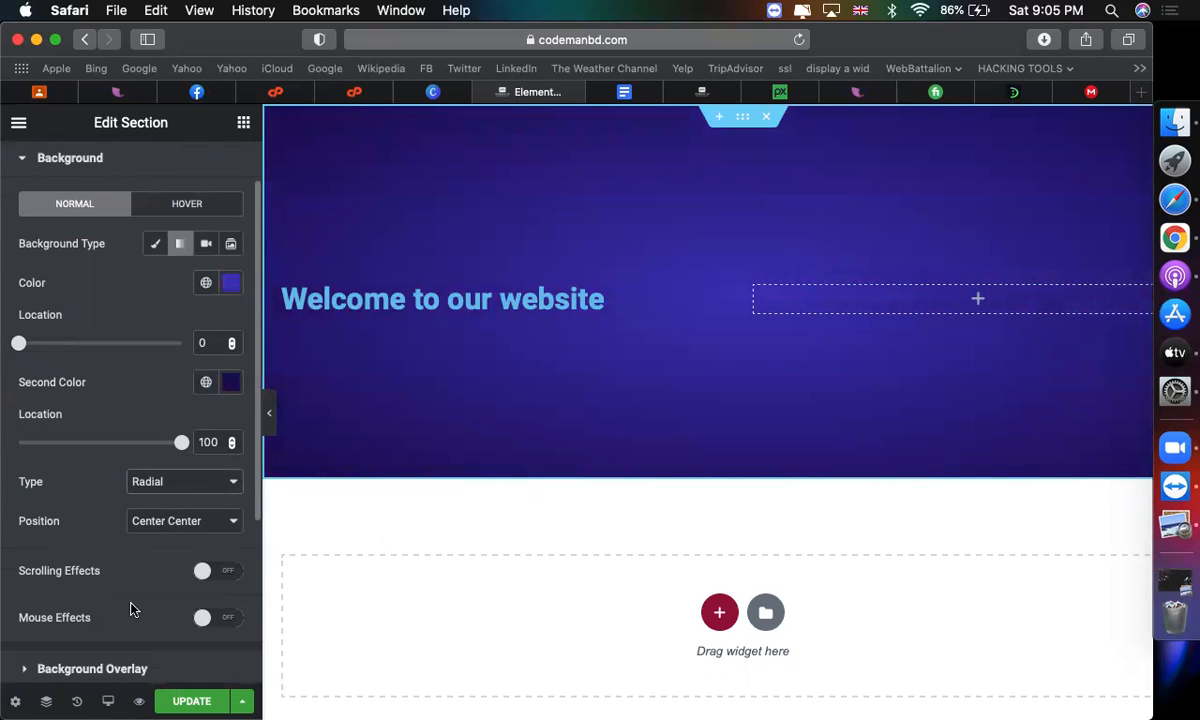
mouse_move(181, 450)
mouse_down()
mouse_move(54, 445)
mouse_move(180, 449)
mouse_up()
drag(192, 448, 150, 446)
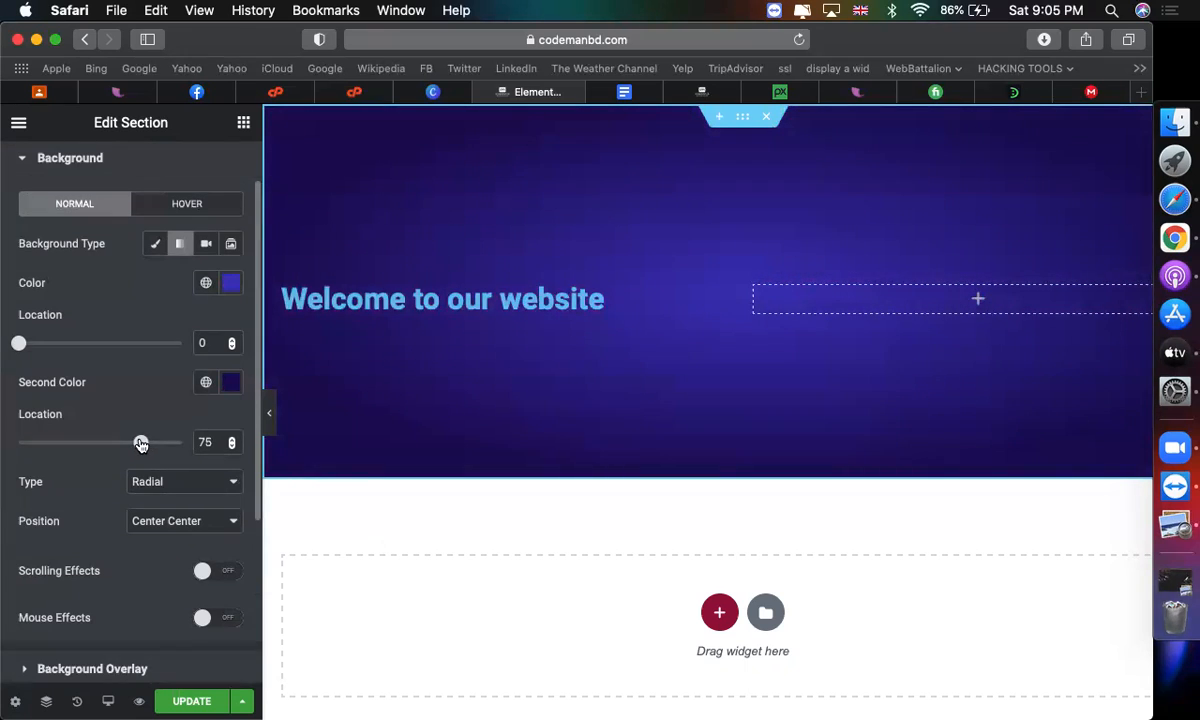
click(168, 486)
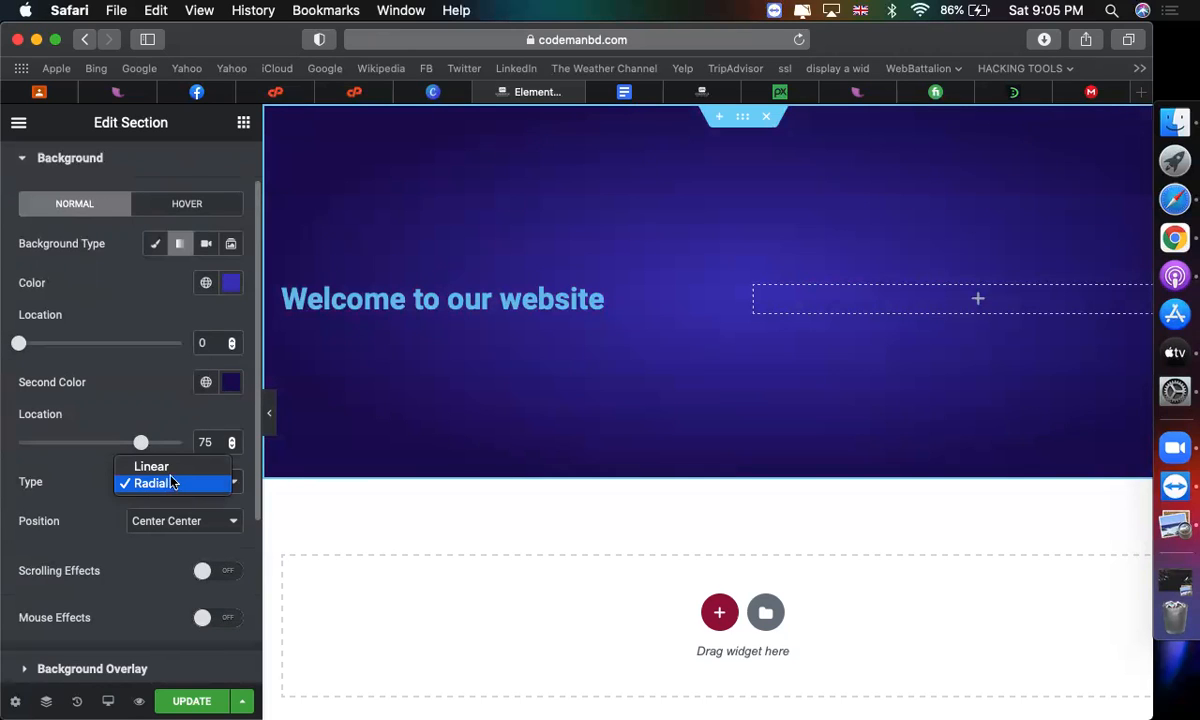
click(168, 467)
click(175, 482)
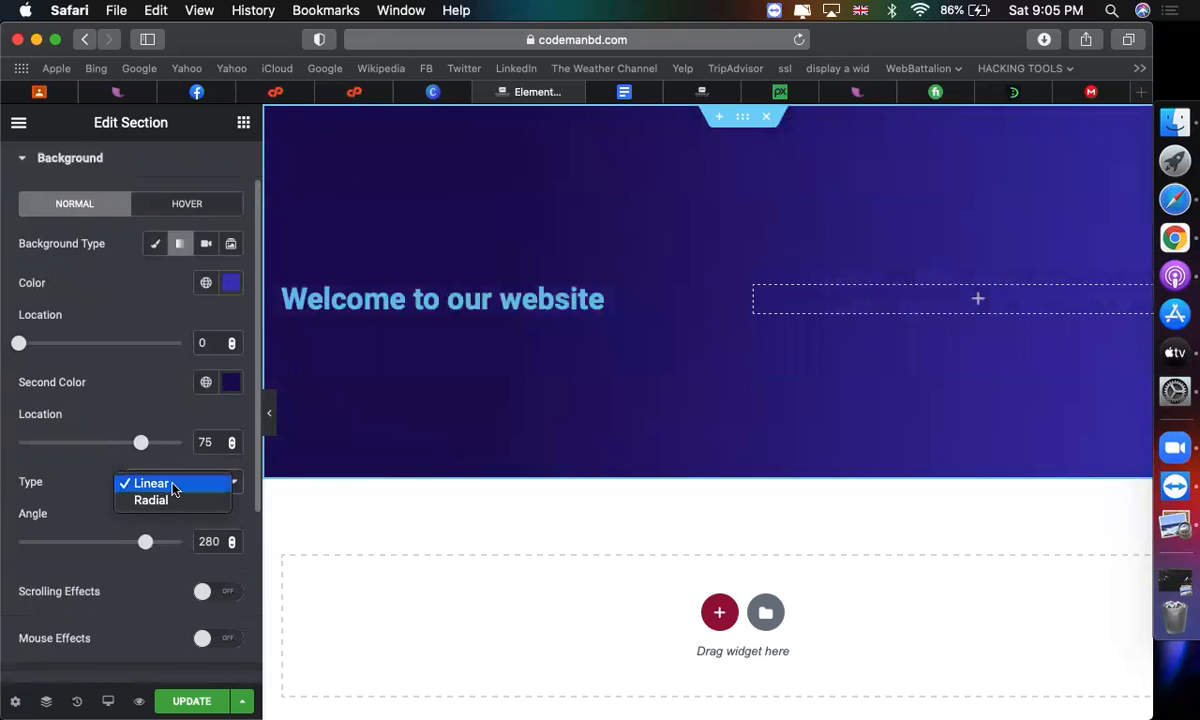
click(180, 501)
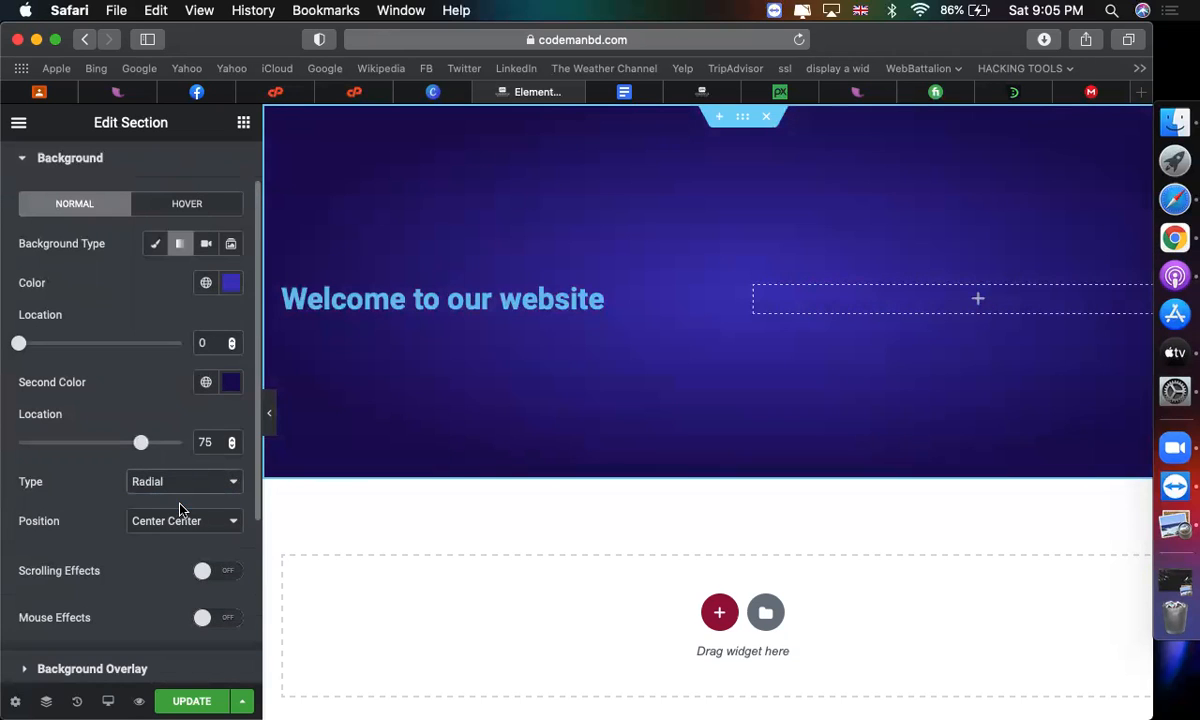
Set the radial gradient's position to Top Left and the second color's location to 57
click(183, 530)
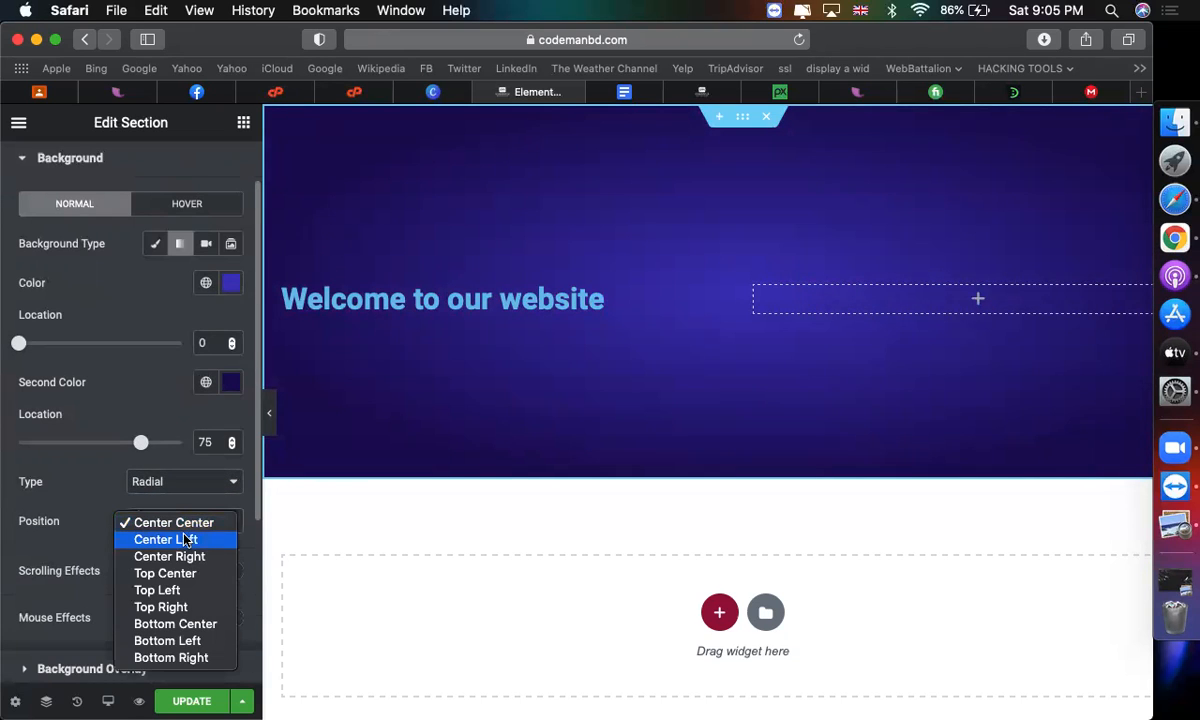
click(185, 541)
click(187, 522)
click(181, 575)
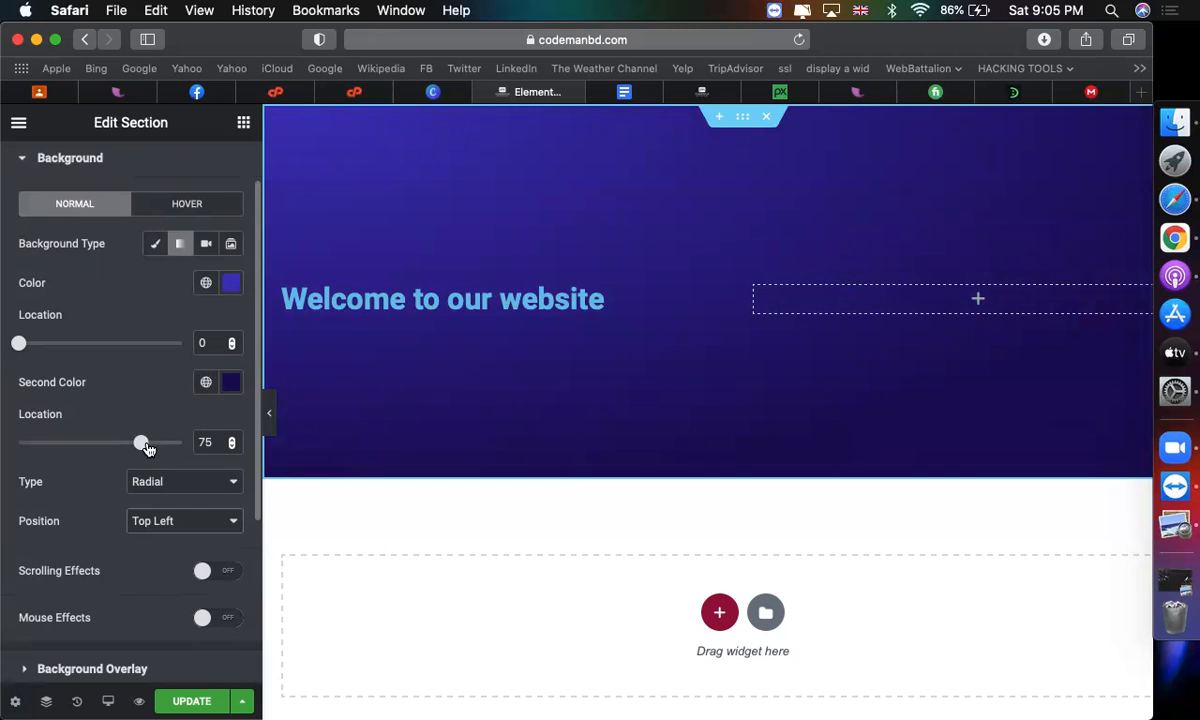
drag(147, 447, 117, 450)
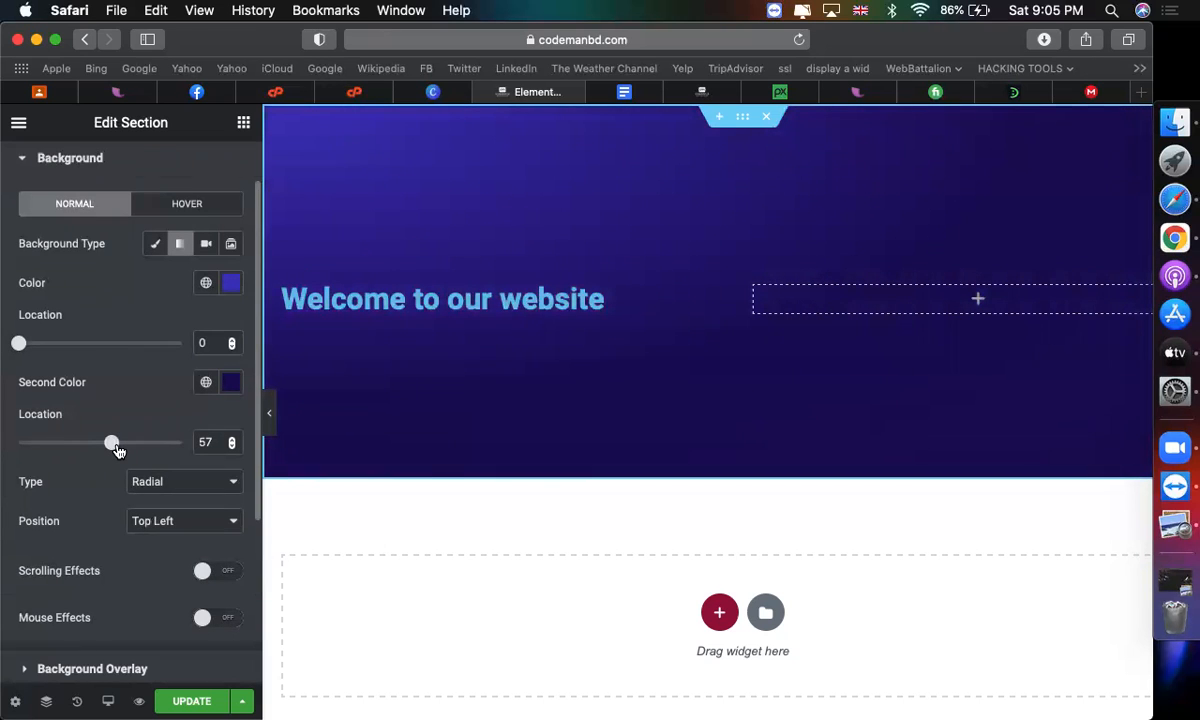
Switch the section's background type from gradient to Video
scroll(135, 408, down, 1)
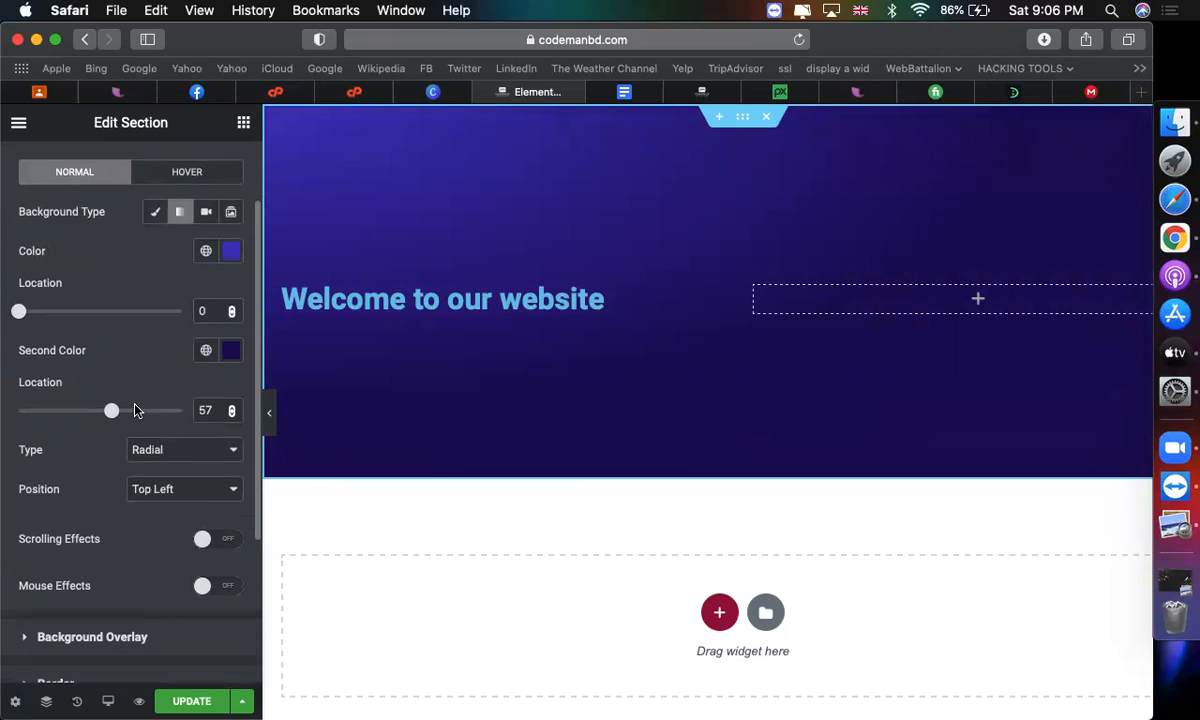
scroll(136, 410, up, 3)
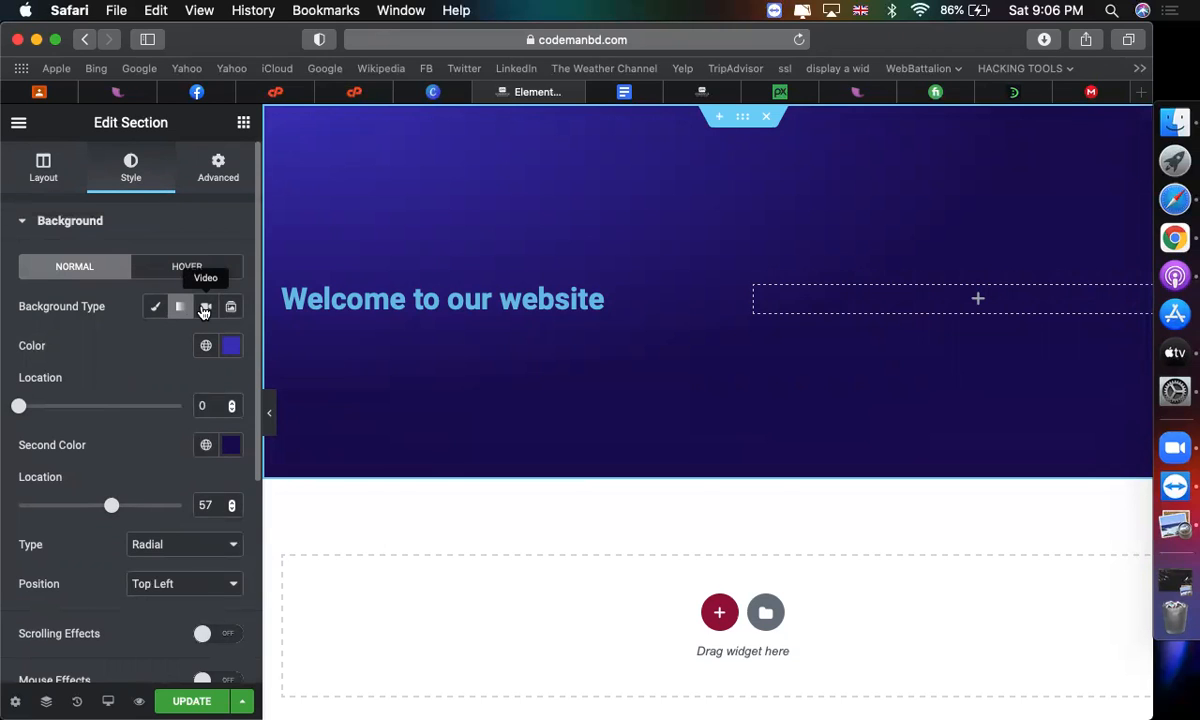
click(205, 307)
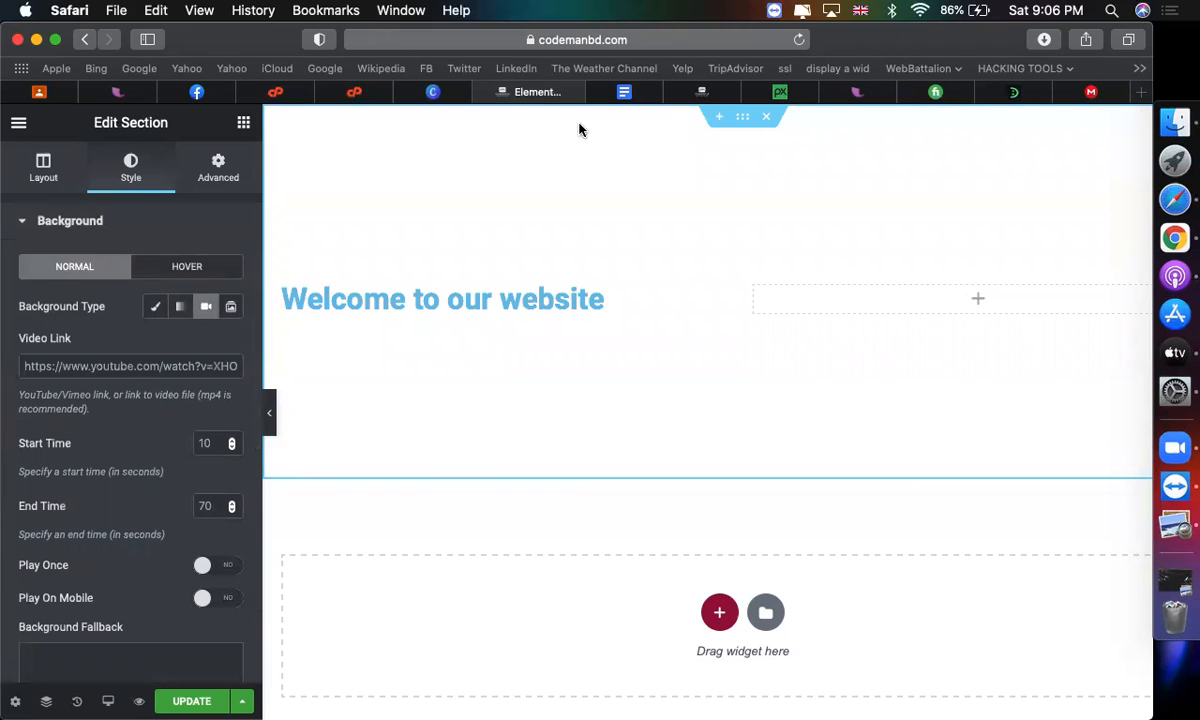
Load YouTube in the browser tab holding the Canva design and copy the link of the "Nikosh kalo ei adhare" video
click(430, 92)
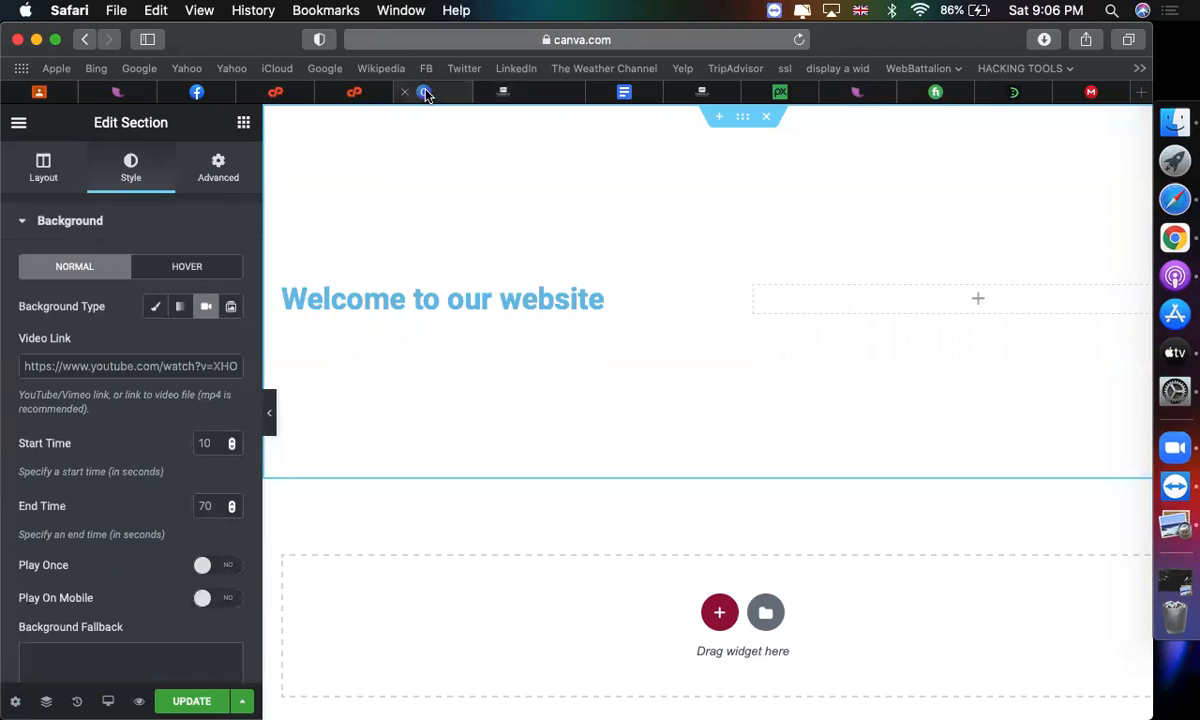
click(567, 46)
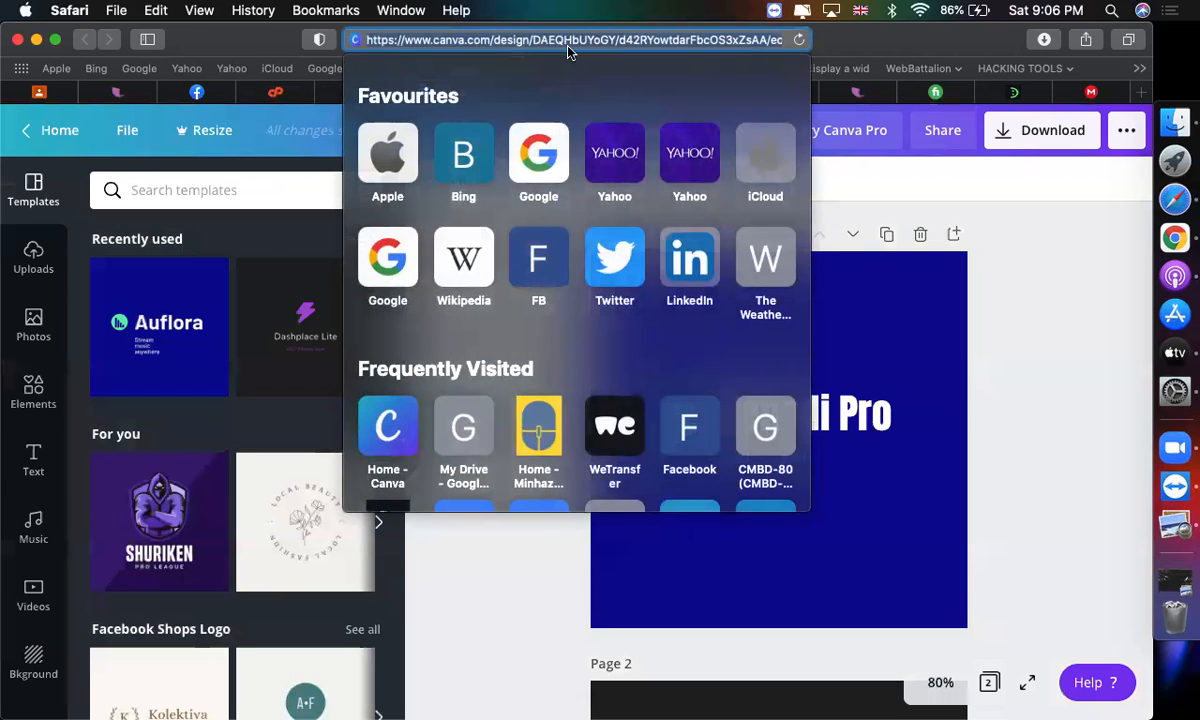
text(y)
key(Down)
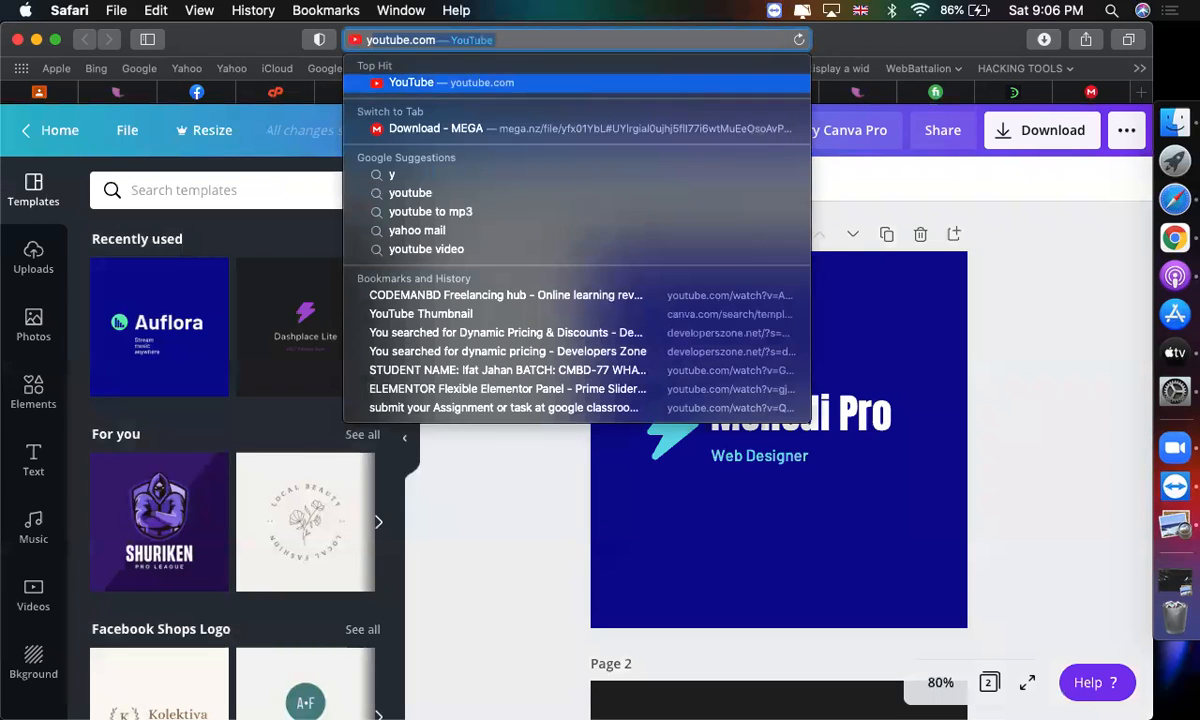
key(Return)
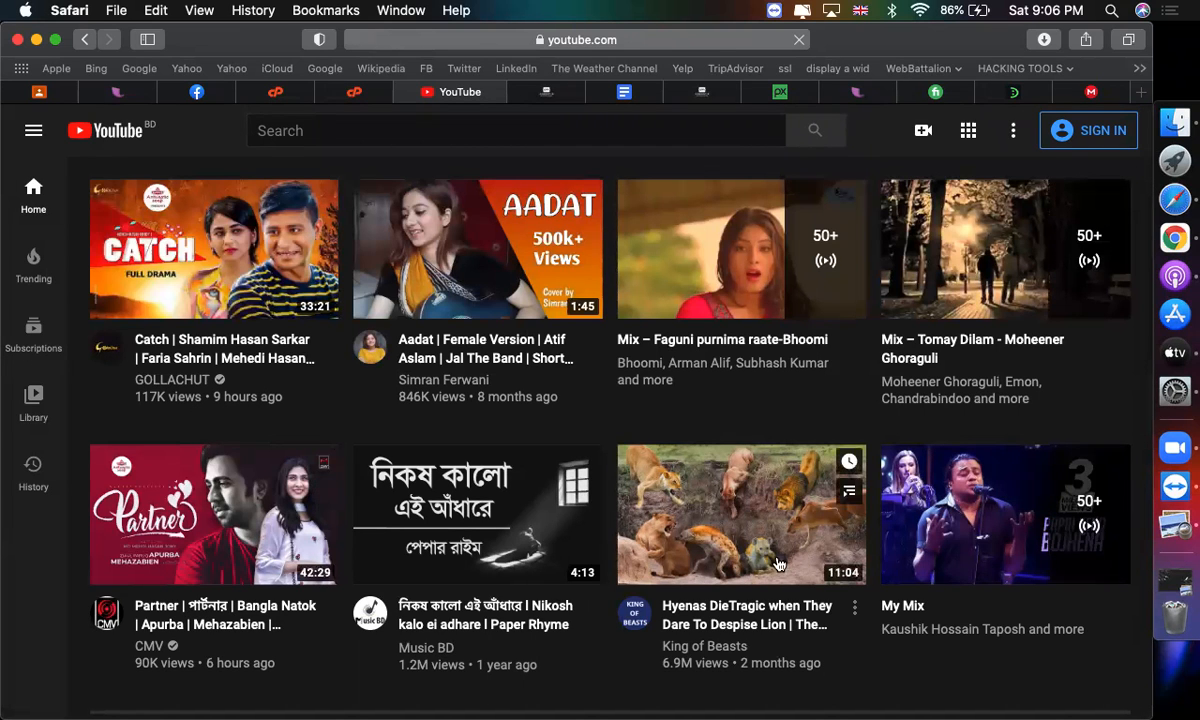
right_click(464, 492)
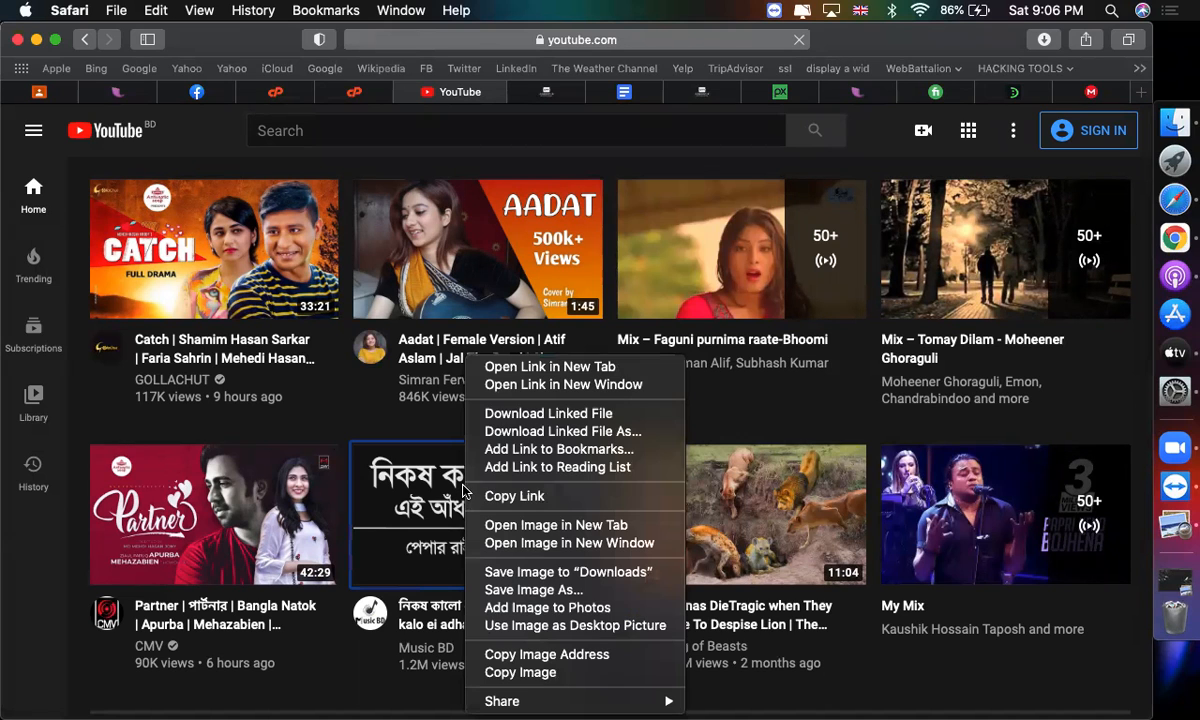
click(524, 497)
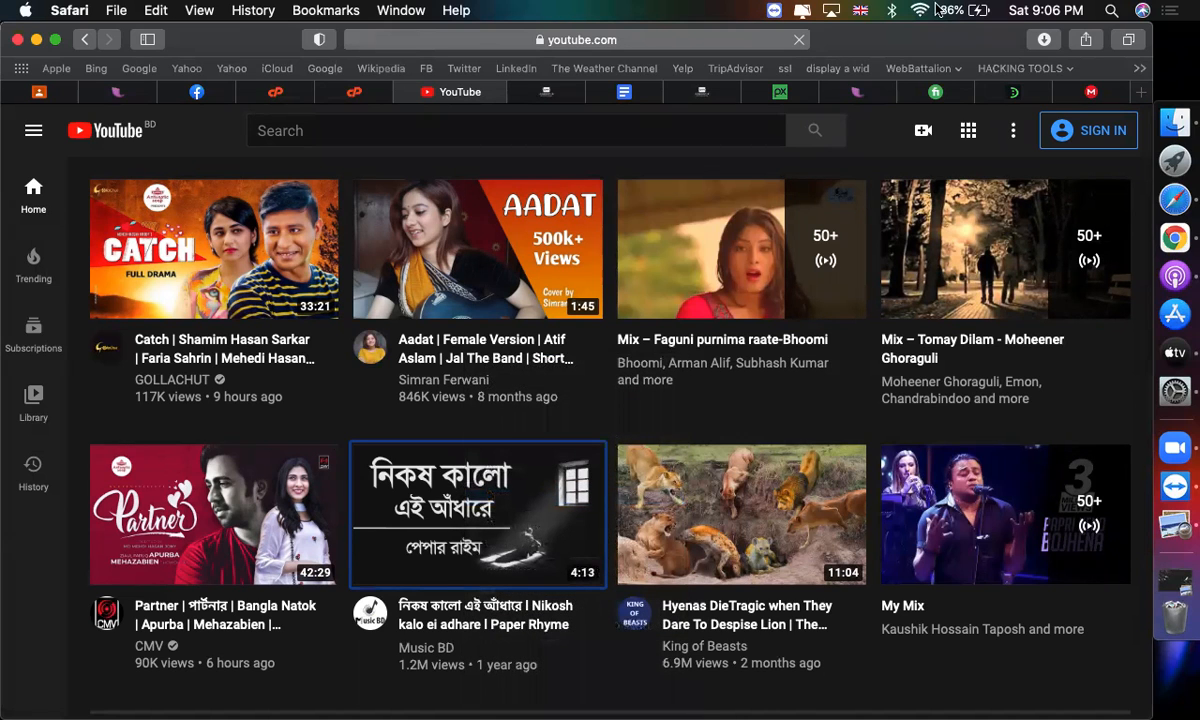
Return to the Elementor editor and paste the copied YouTube link as the section's background video link
click(559, 93)
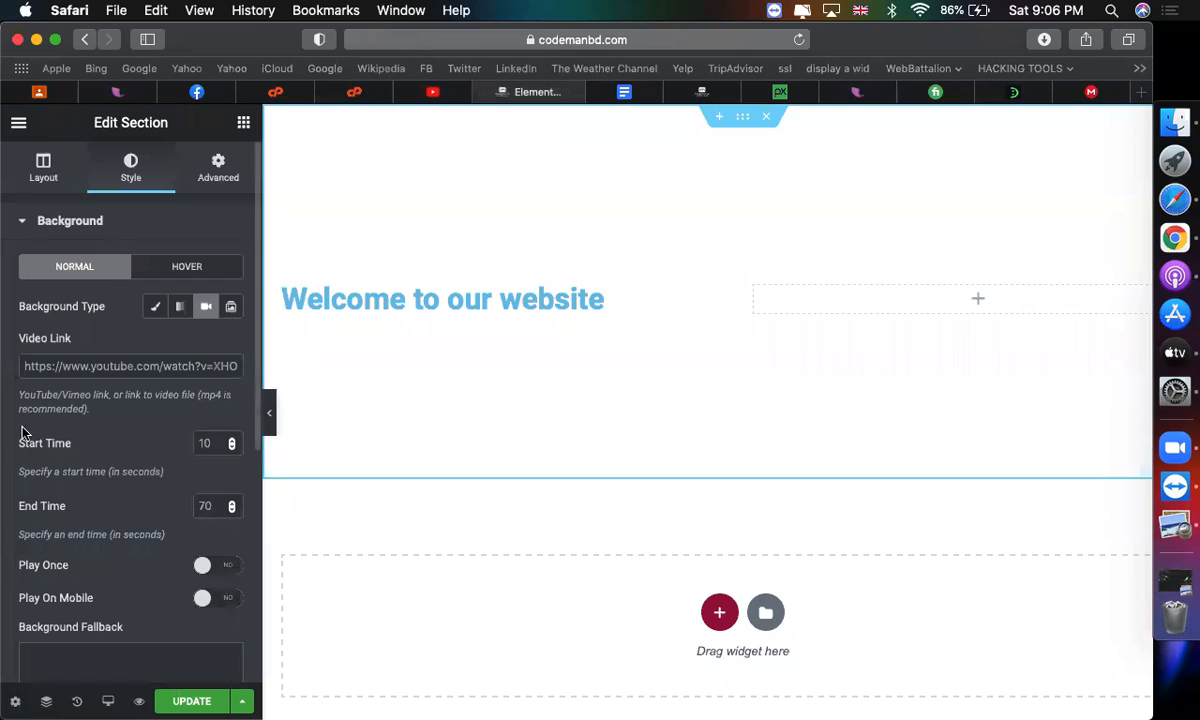
click(125, 372)
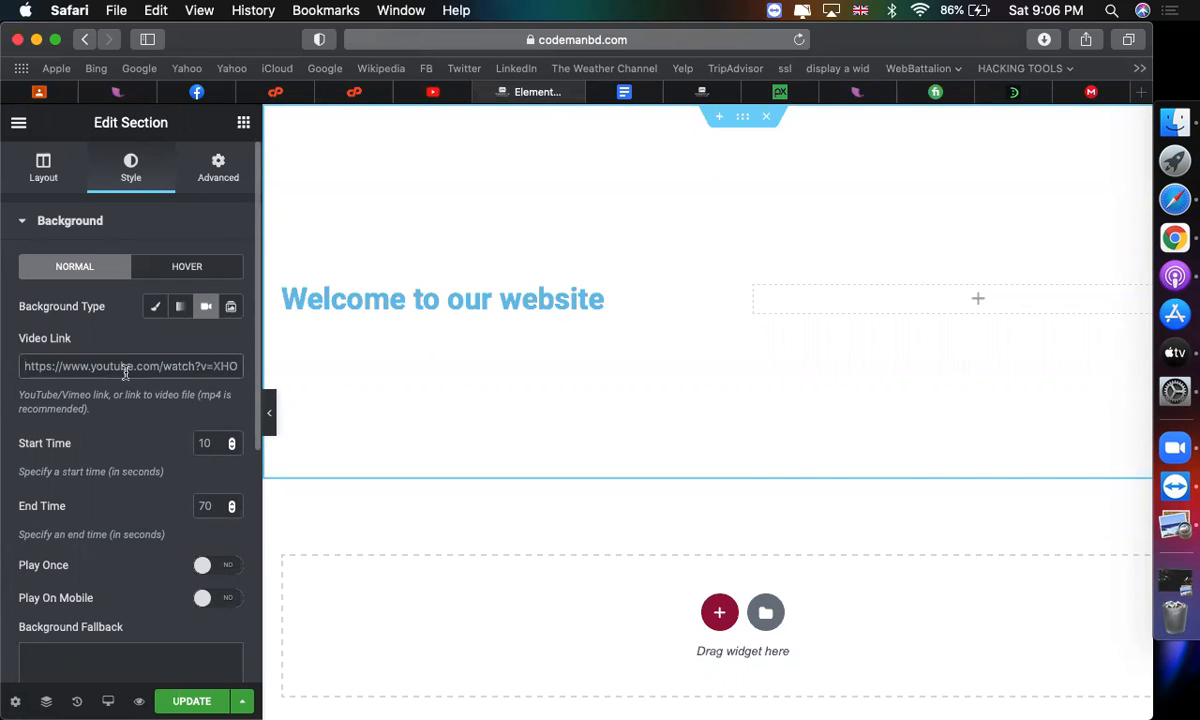
key(super+a)
key(super+v)
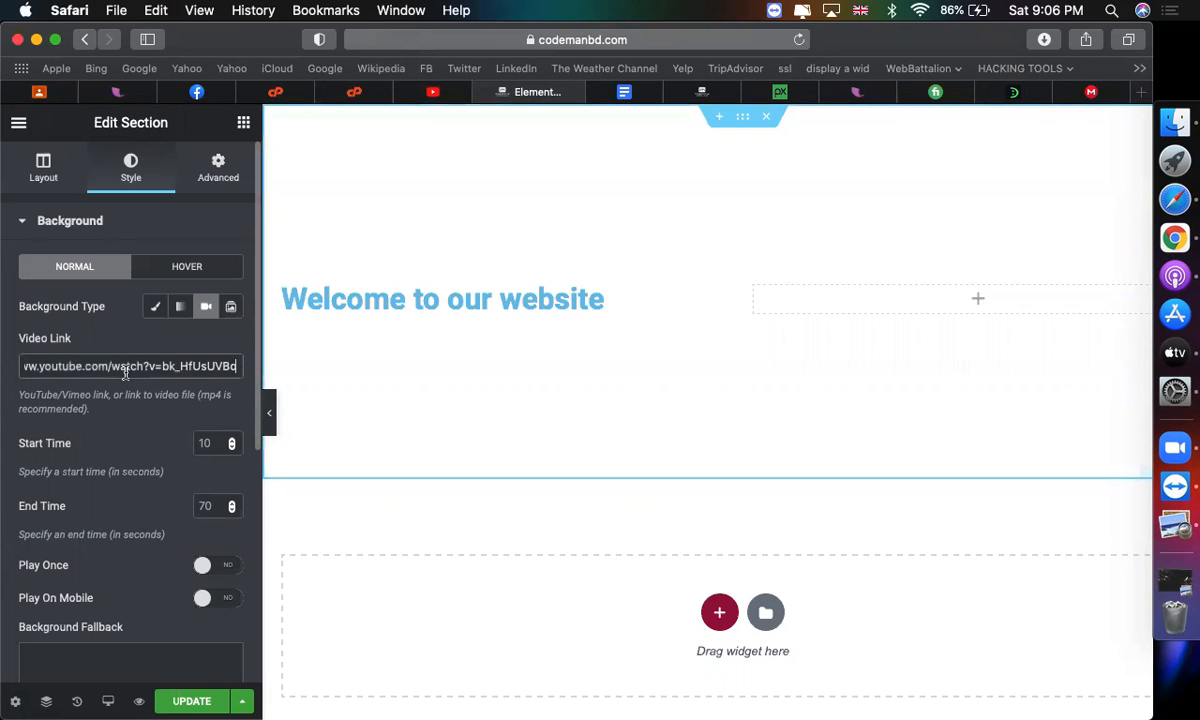
click(163, 342)
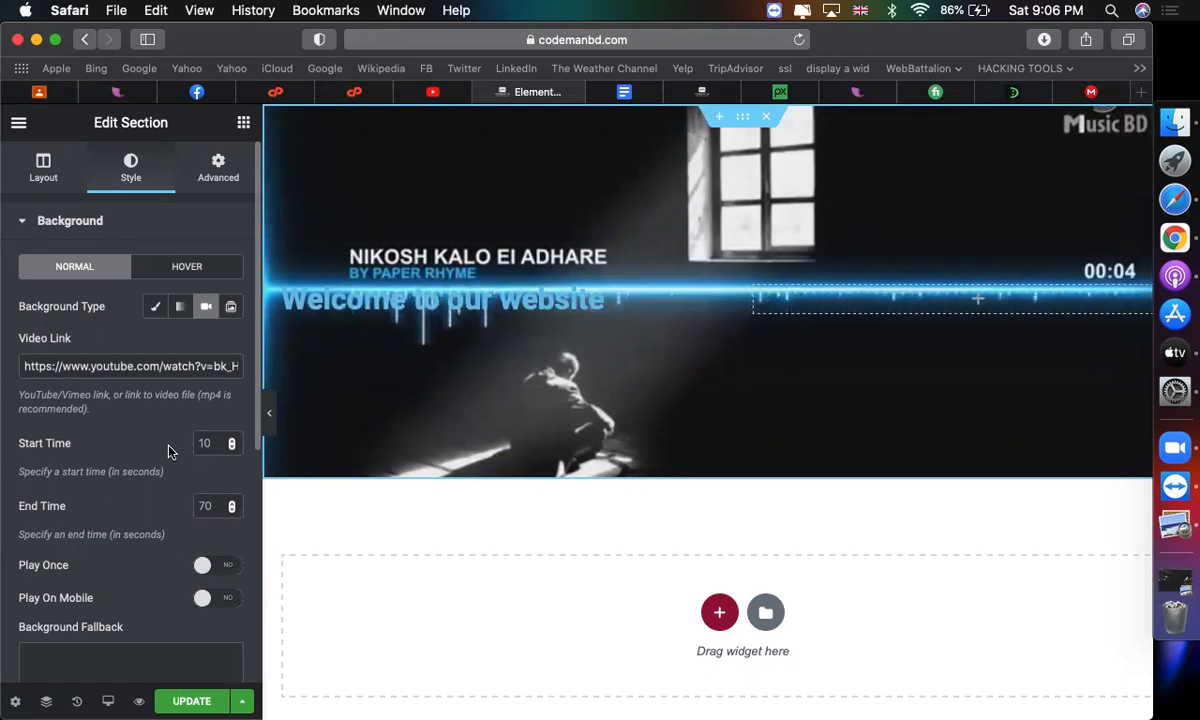
scroll(168, 452, down, 5)
scroll(168, 452, up, 5)
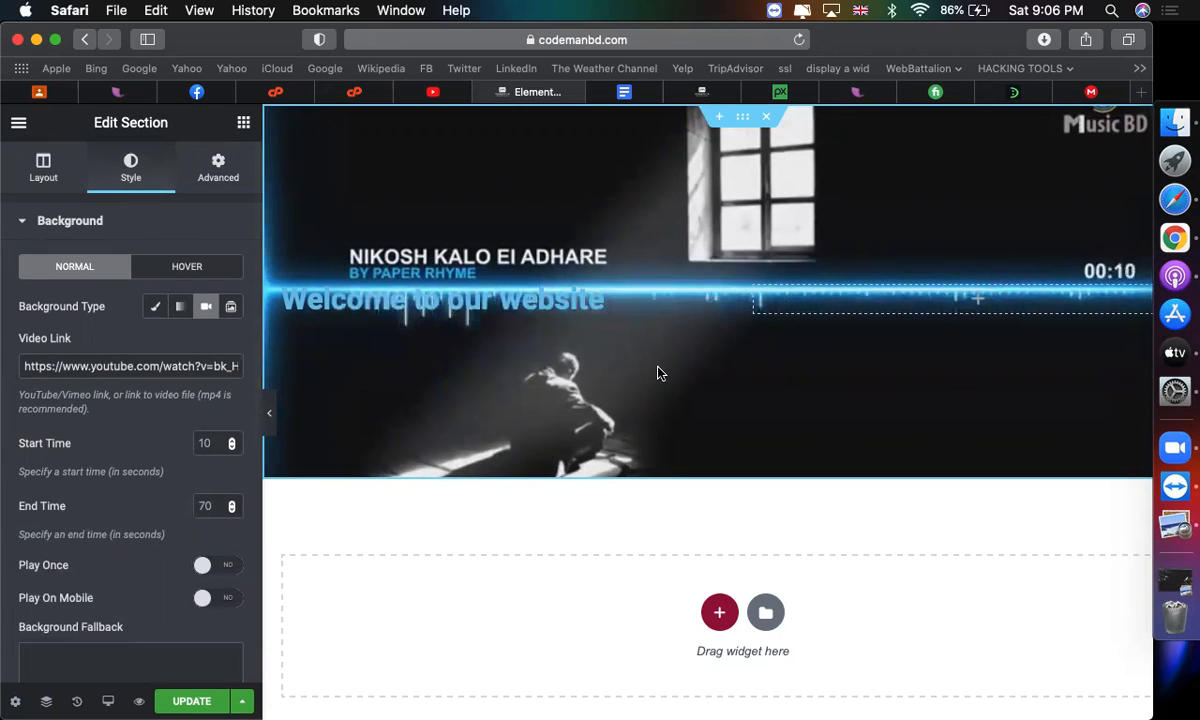
Switch back to YouTube, search for "tech", and look through the results for another background video
click(434, 92)
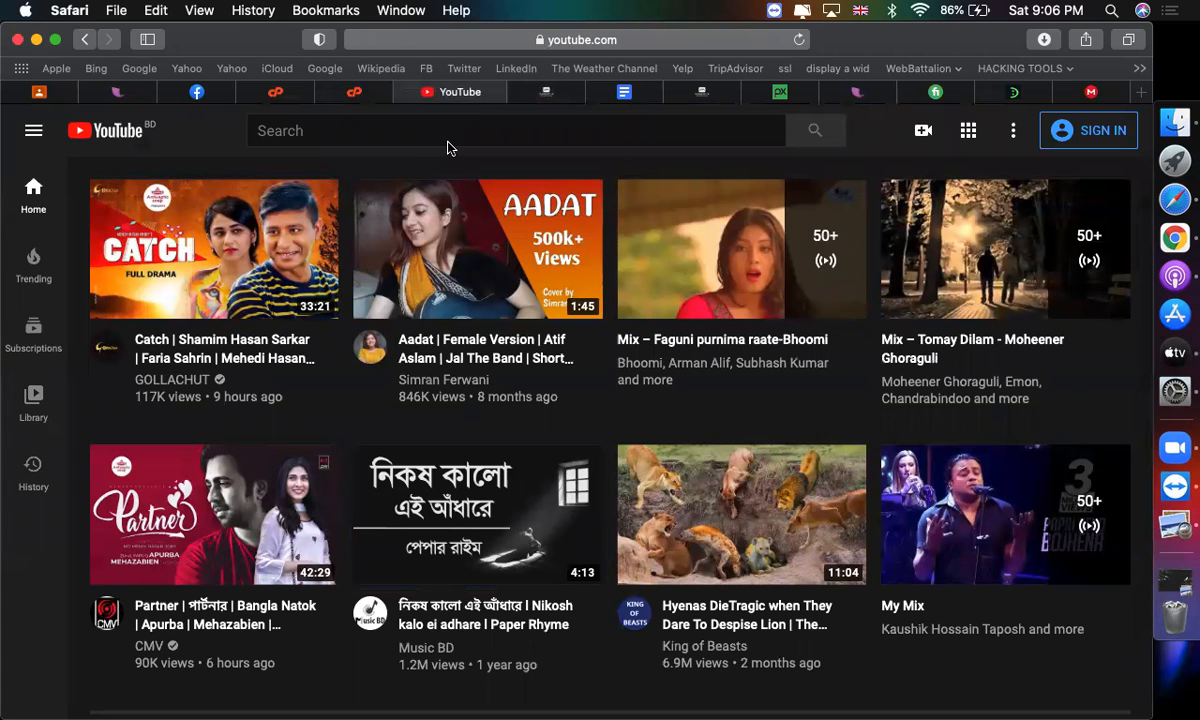
click(448, 136)
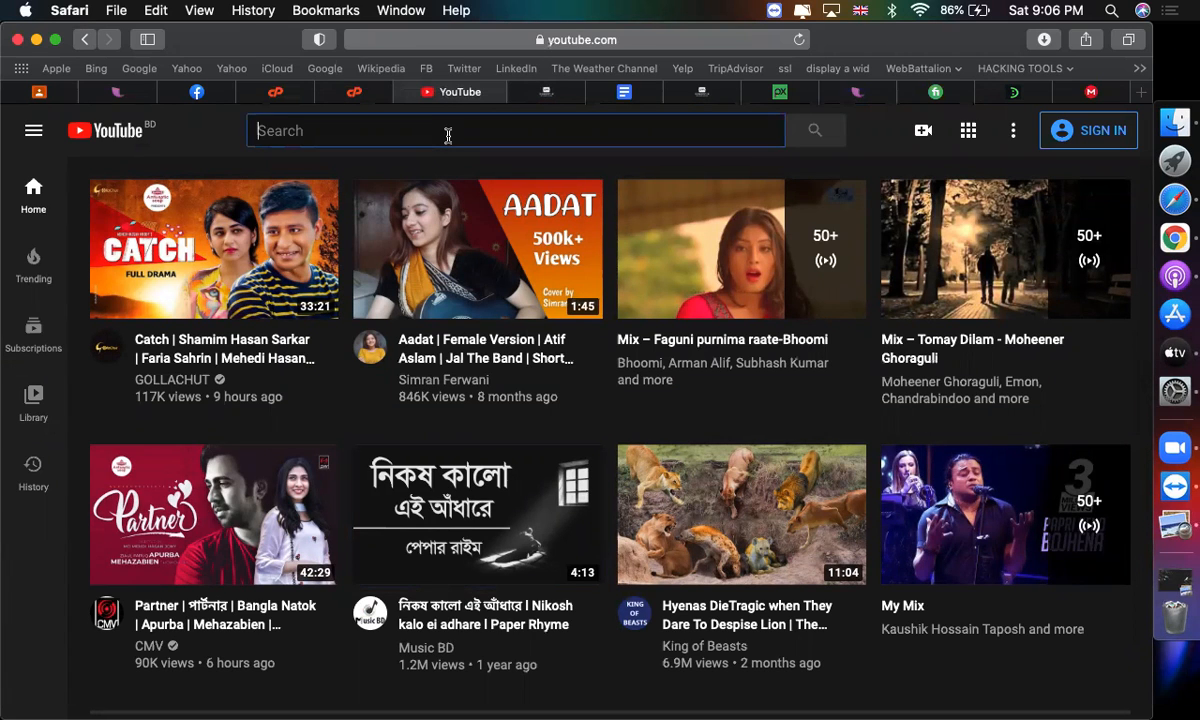
text(tech)
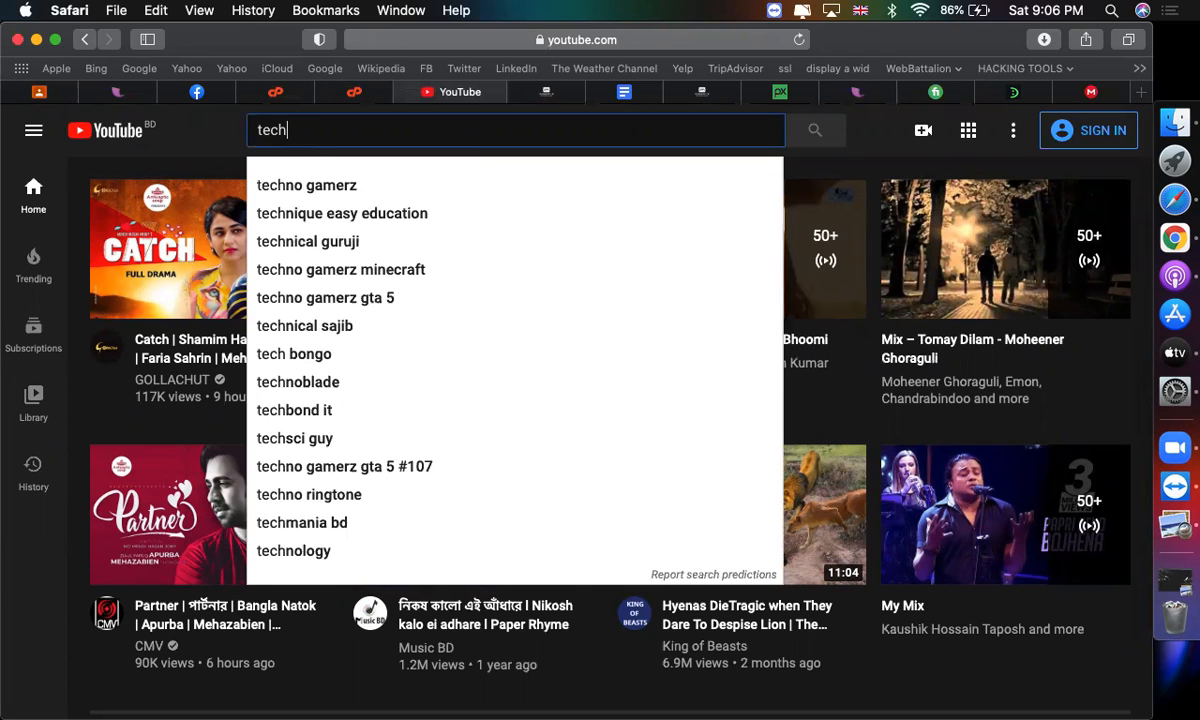
key(Return)
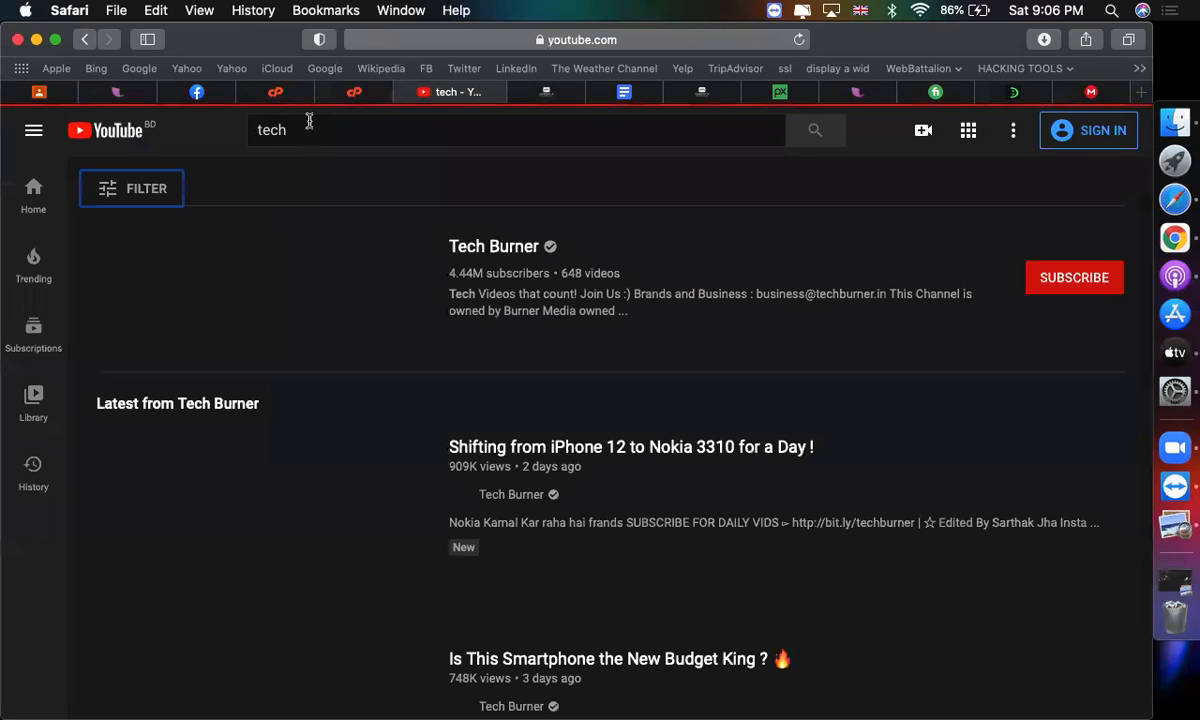
scroll(331, 447, down, 3)
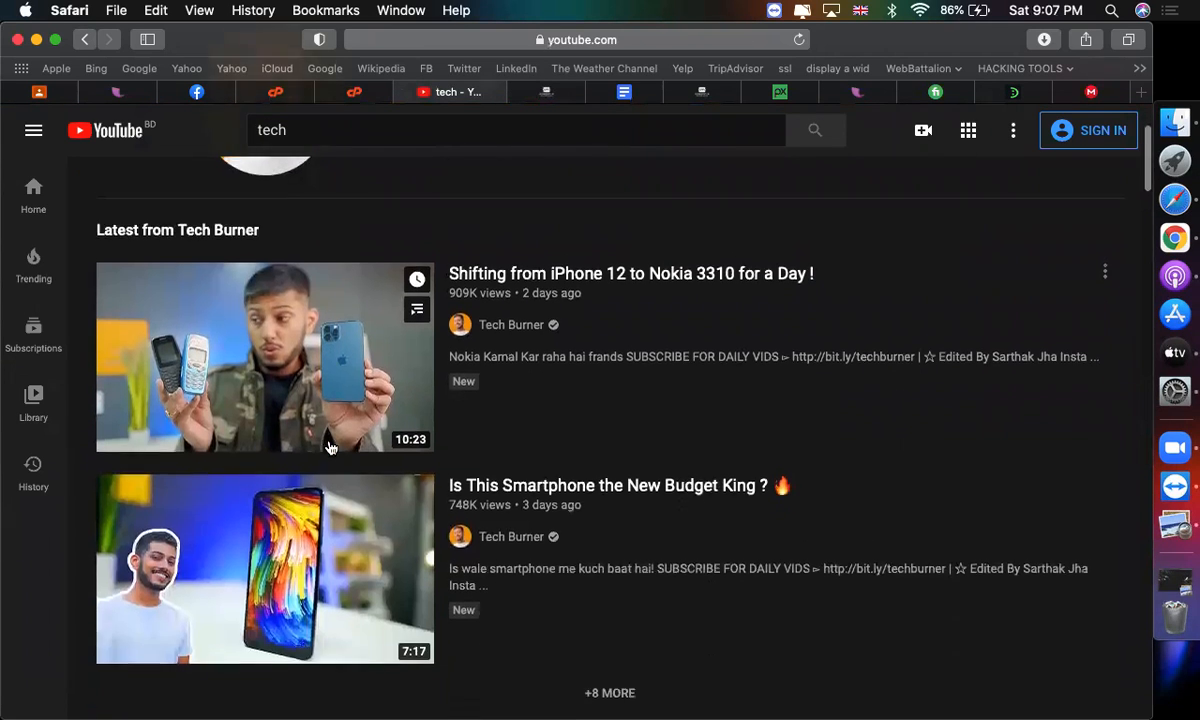
scroll(360, 350, up, 3)
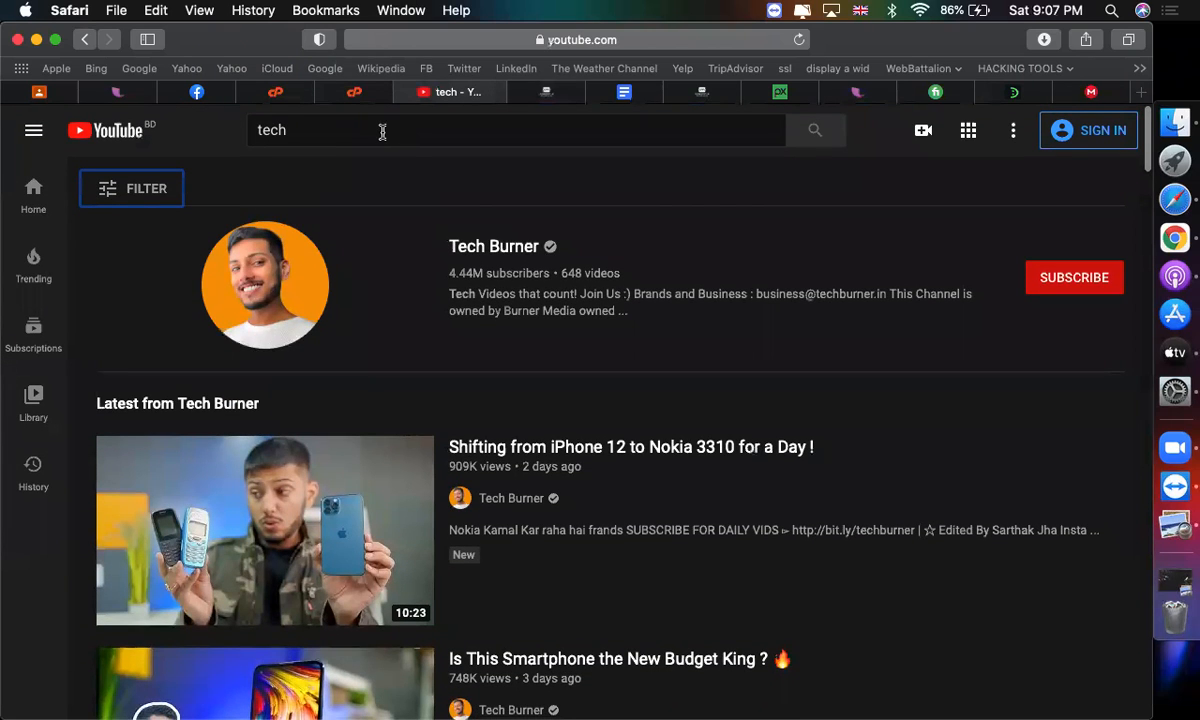
Search YouTube for "tech background music no copyright" and look through the results
click(382, 131)
text(bac)
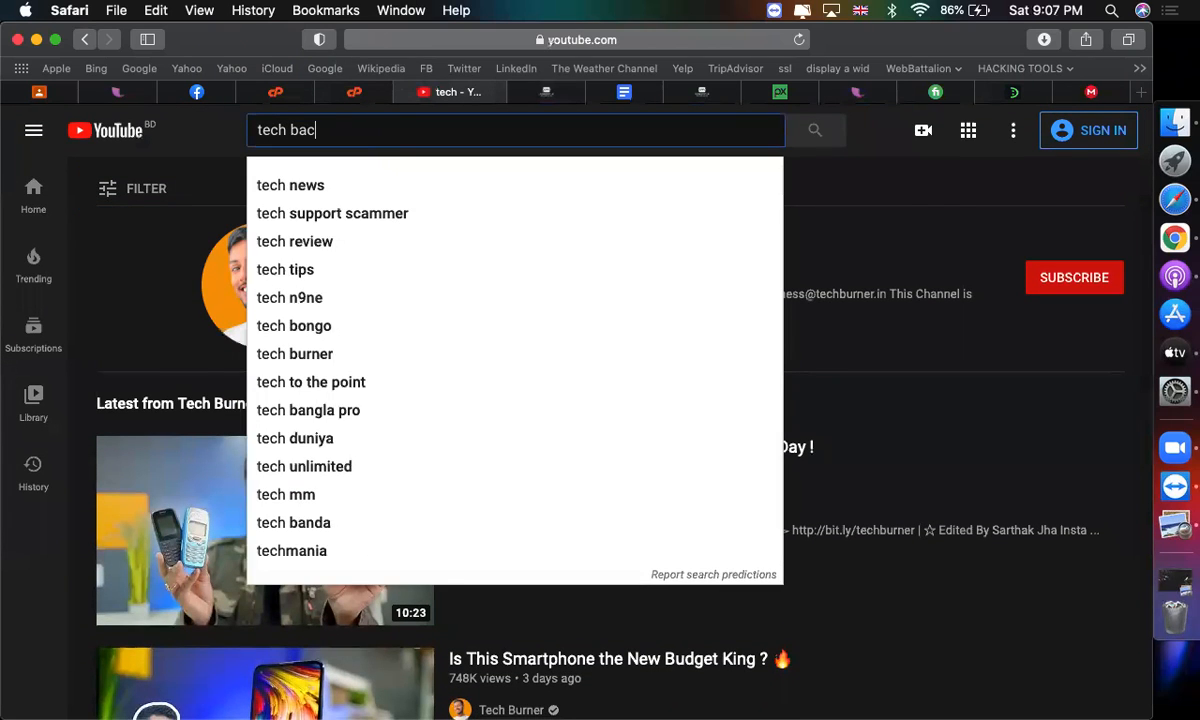
text(k)
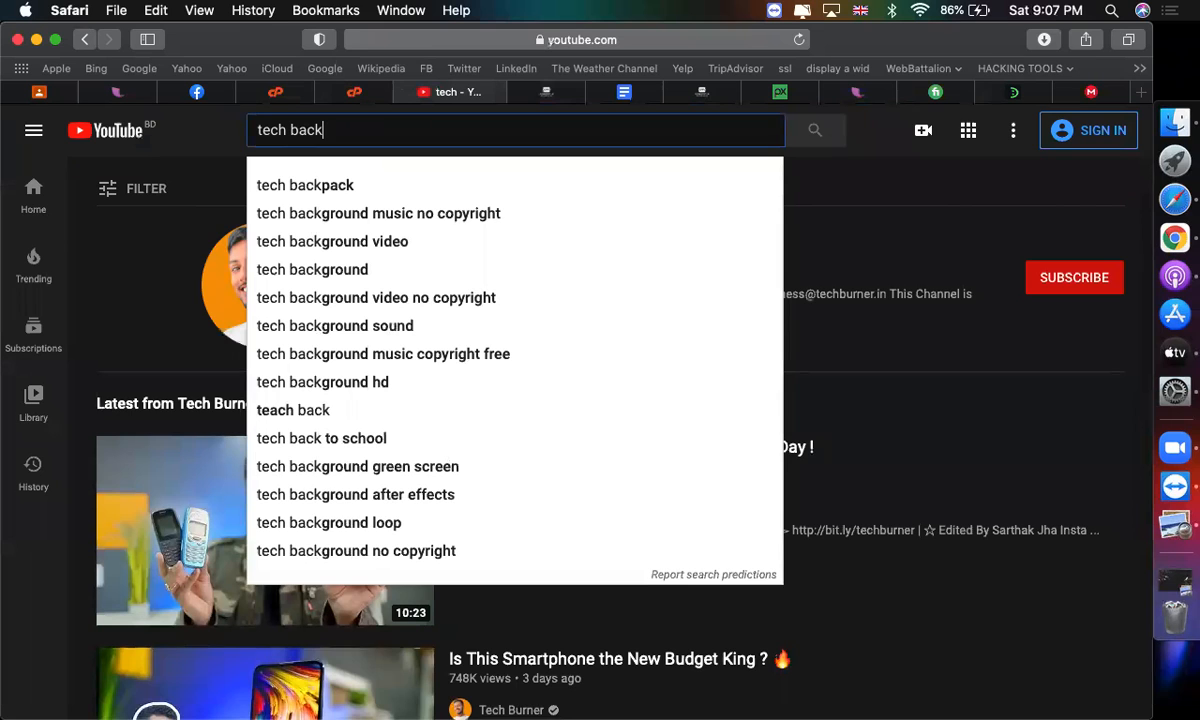
key(Down)
key(Down)
key(Return)
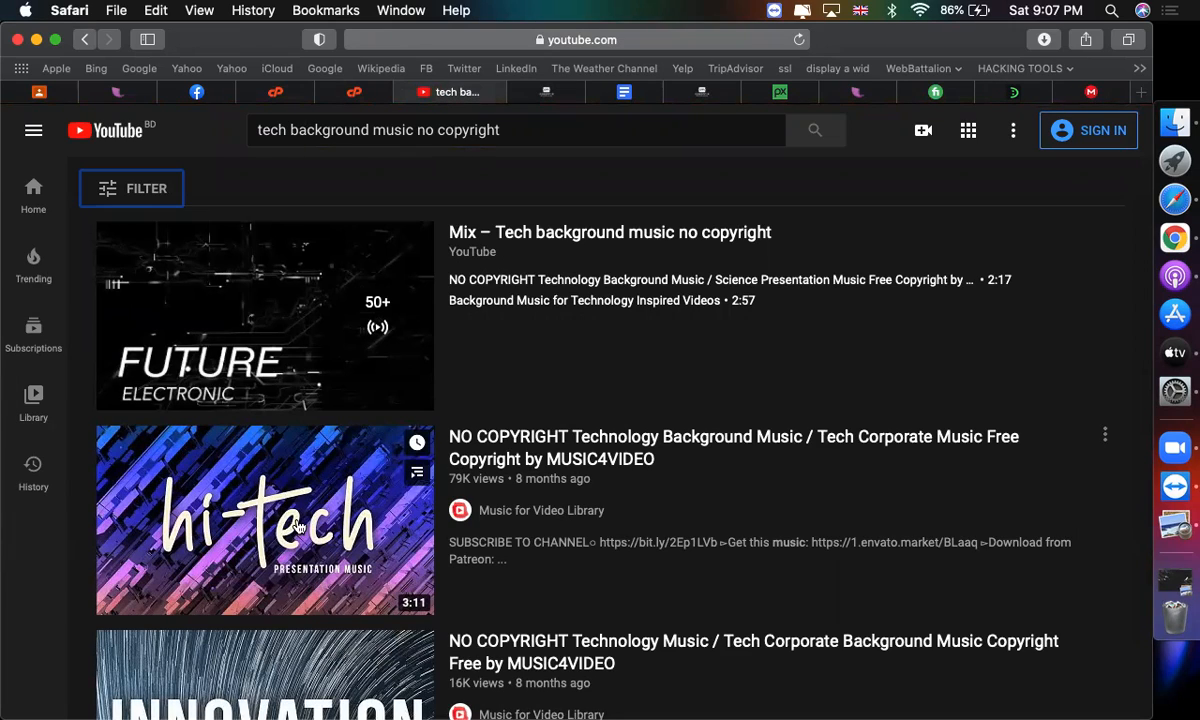
scroll(297, 527, down, 5)
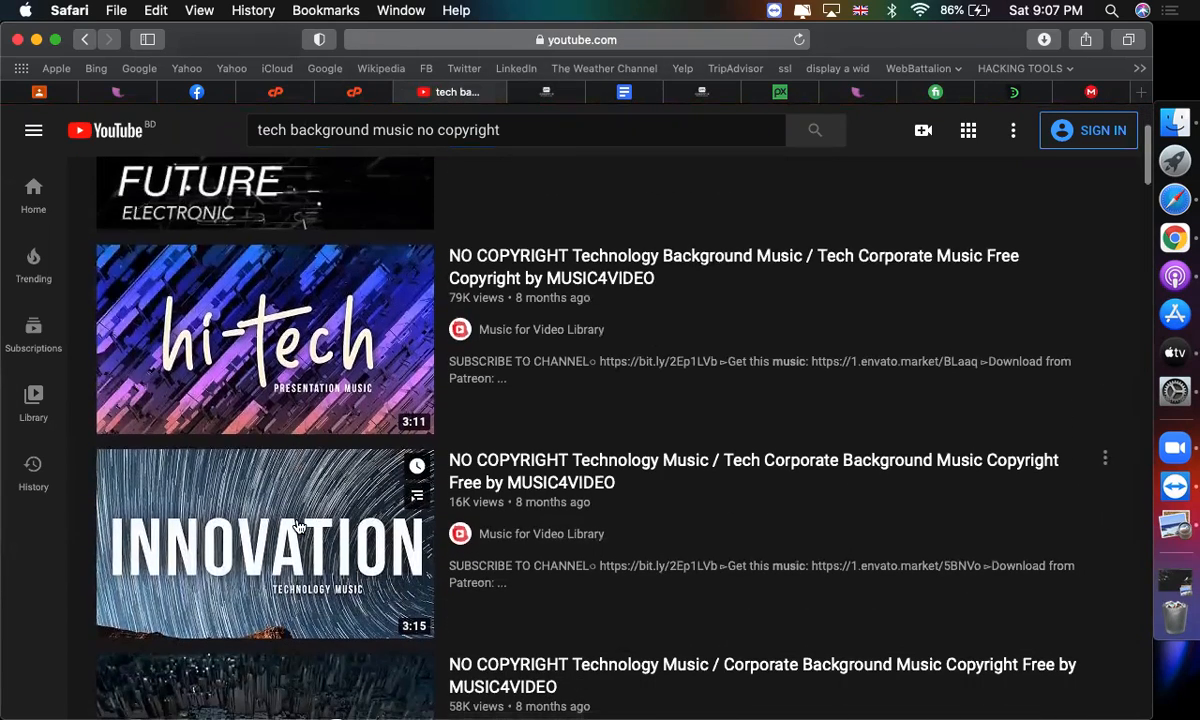
scroll(297, 527, up, 5)
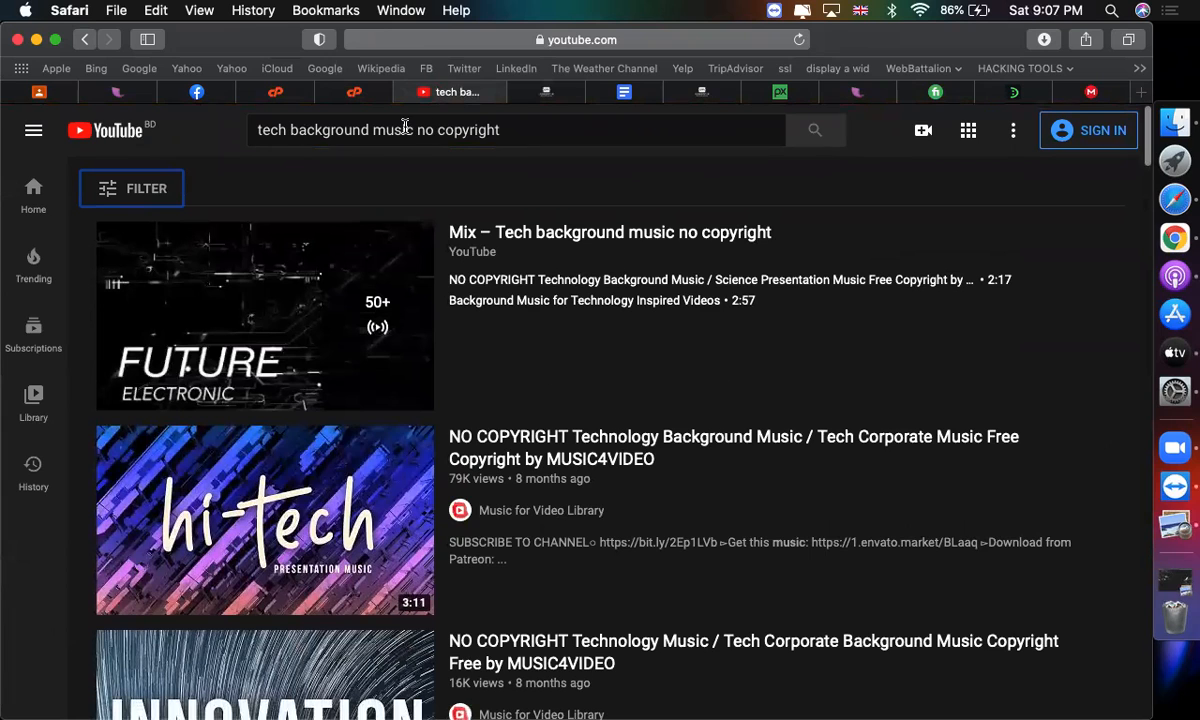
Narrow the YouTube search to "tech background no copyright" and browse the results for a background video
double_click(399, 128)
key(BackSpace)
key(Escape)
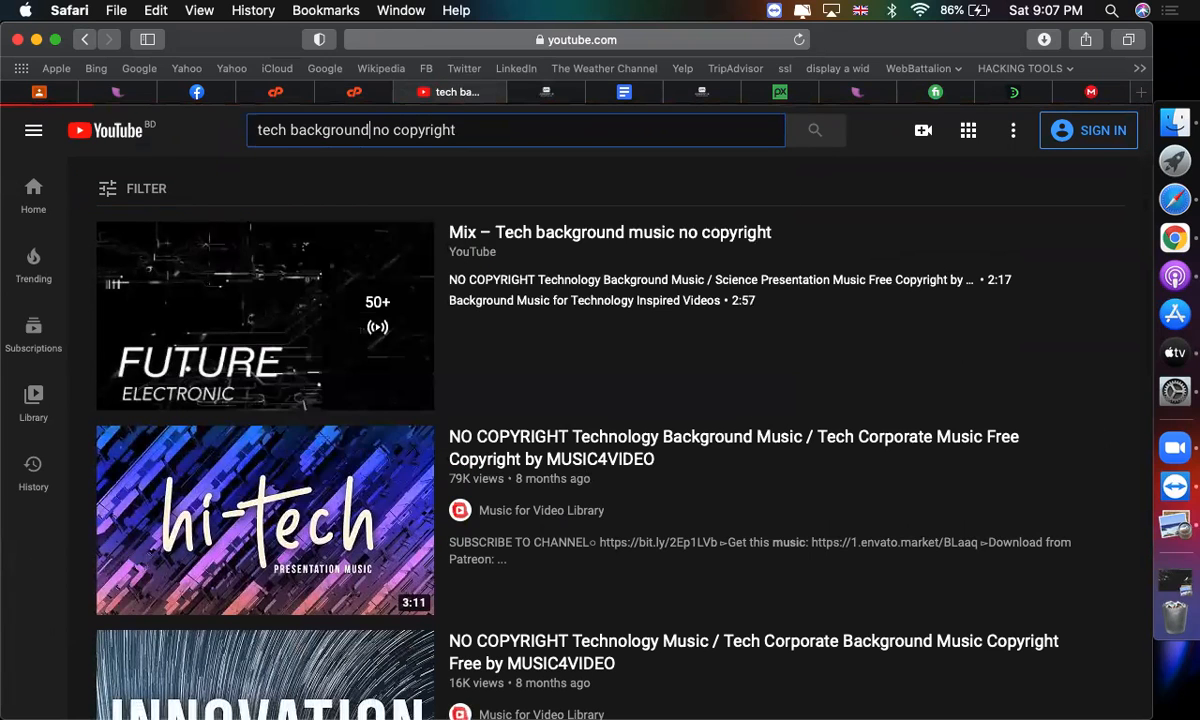
key(Return)
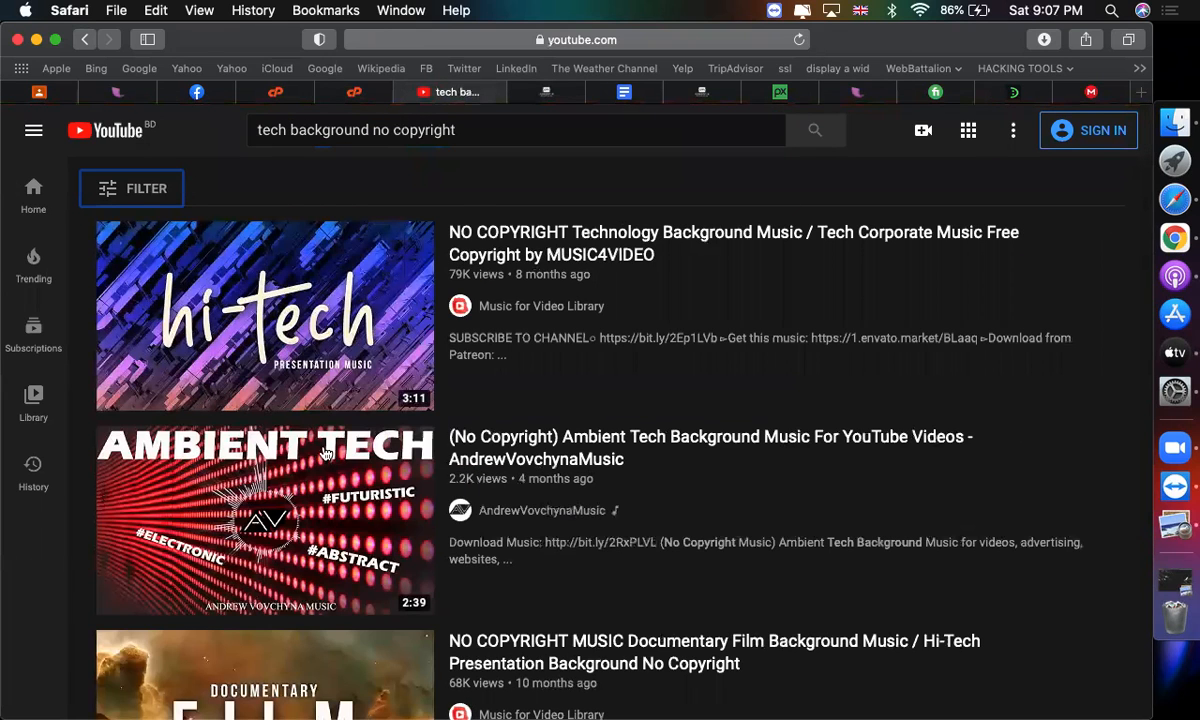
scroll(313, 485, down, 2)
scroll(313, 485, down, 1)
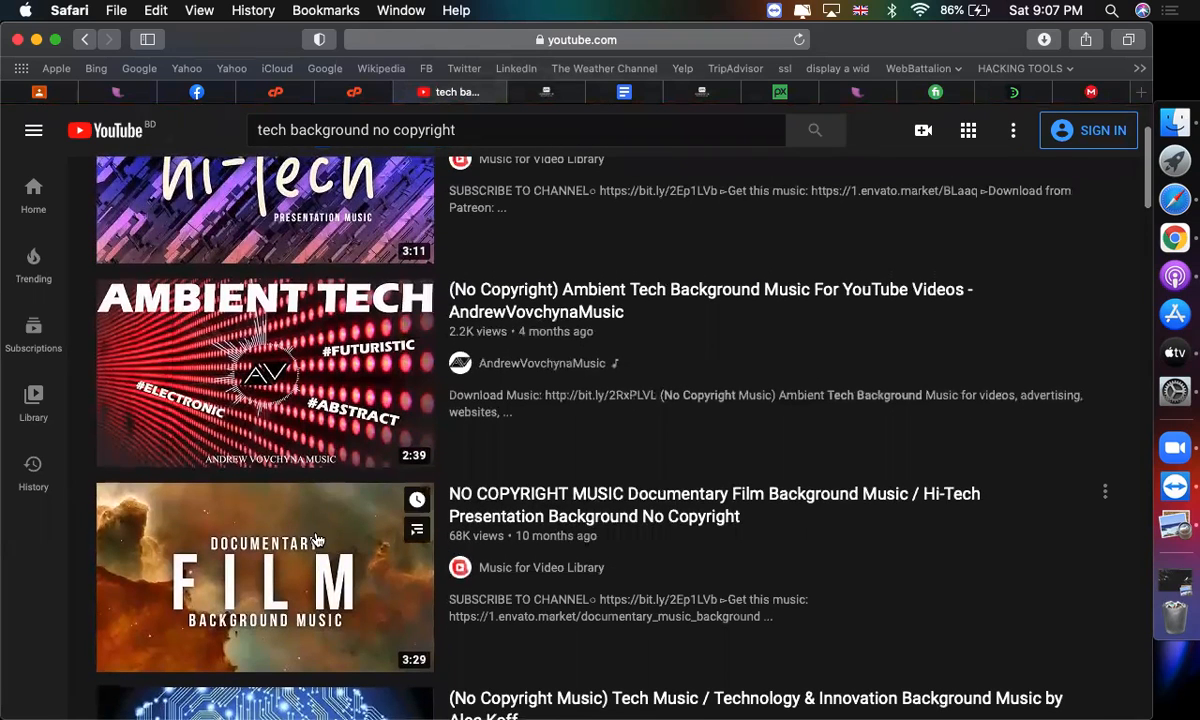
Copy the link of the "NO COPYRIGHT MUSIC Documentary Film Background Music" video and return to the Elementor editor
right_click(316, 540)
click(348, 672)
click(552, 96)
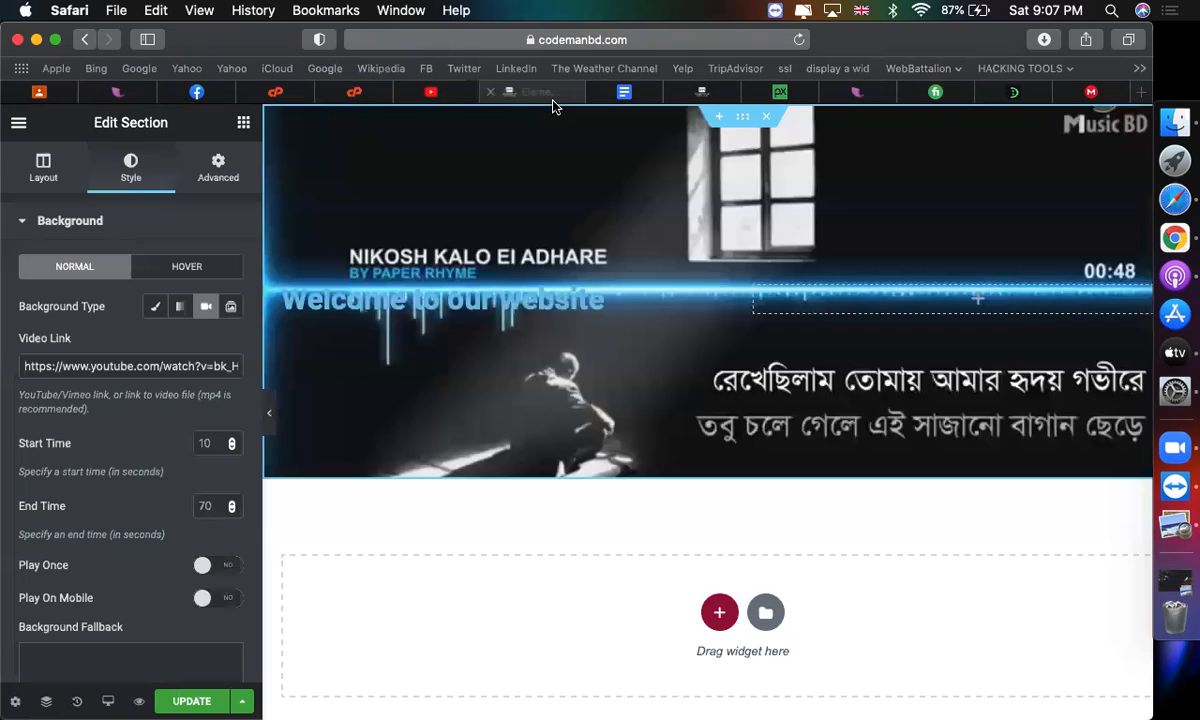
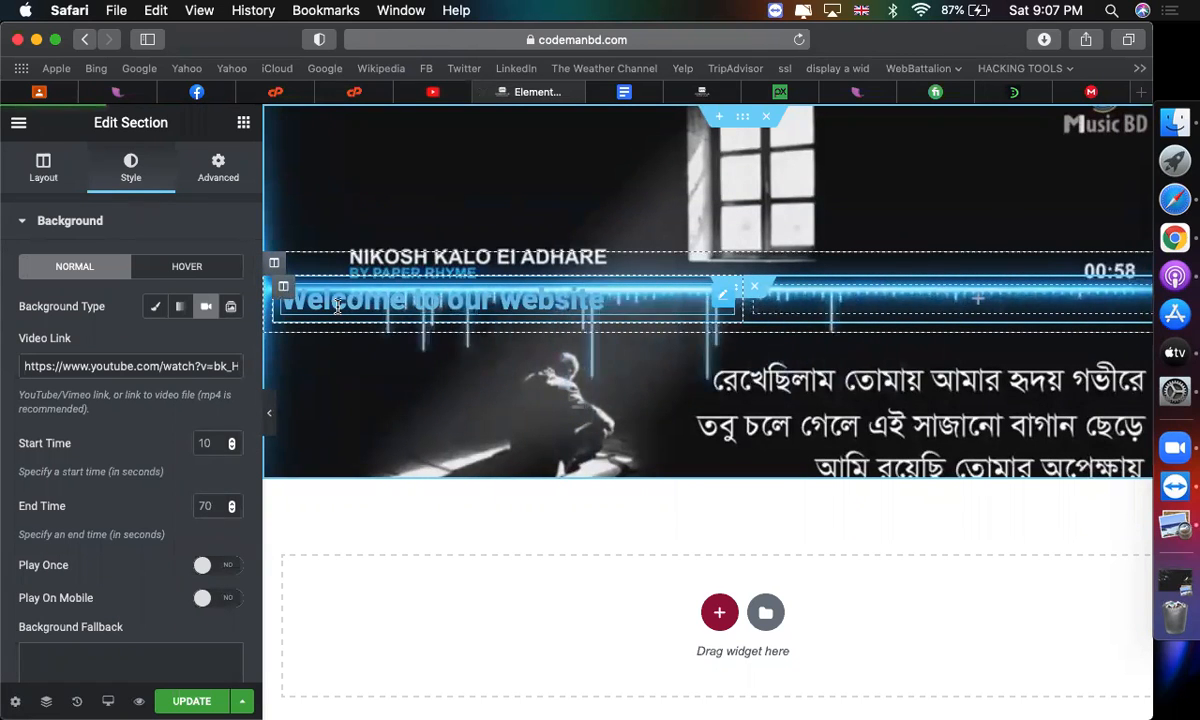
Add a classic background overlay to the welcome section in red #C21212 with an opacity of 0.71
click(146, 225)
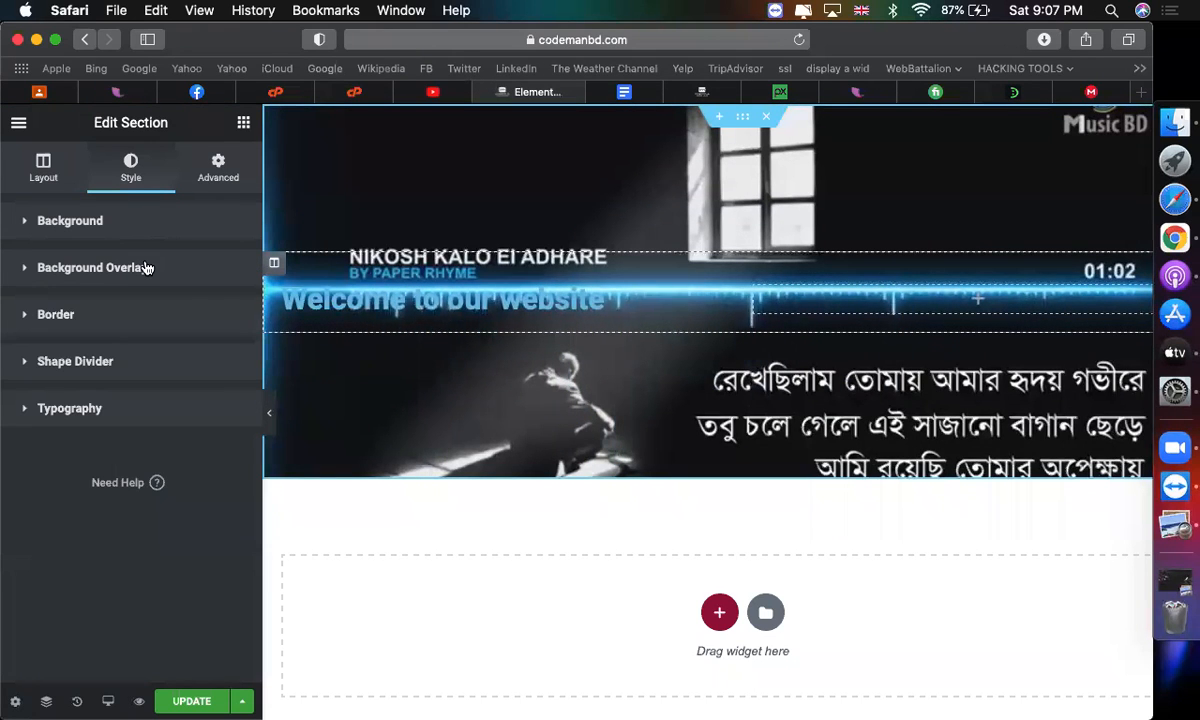
click(146, 267)
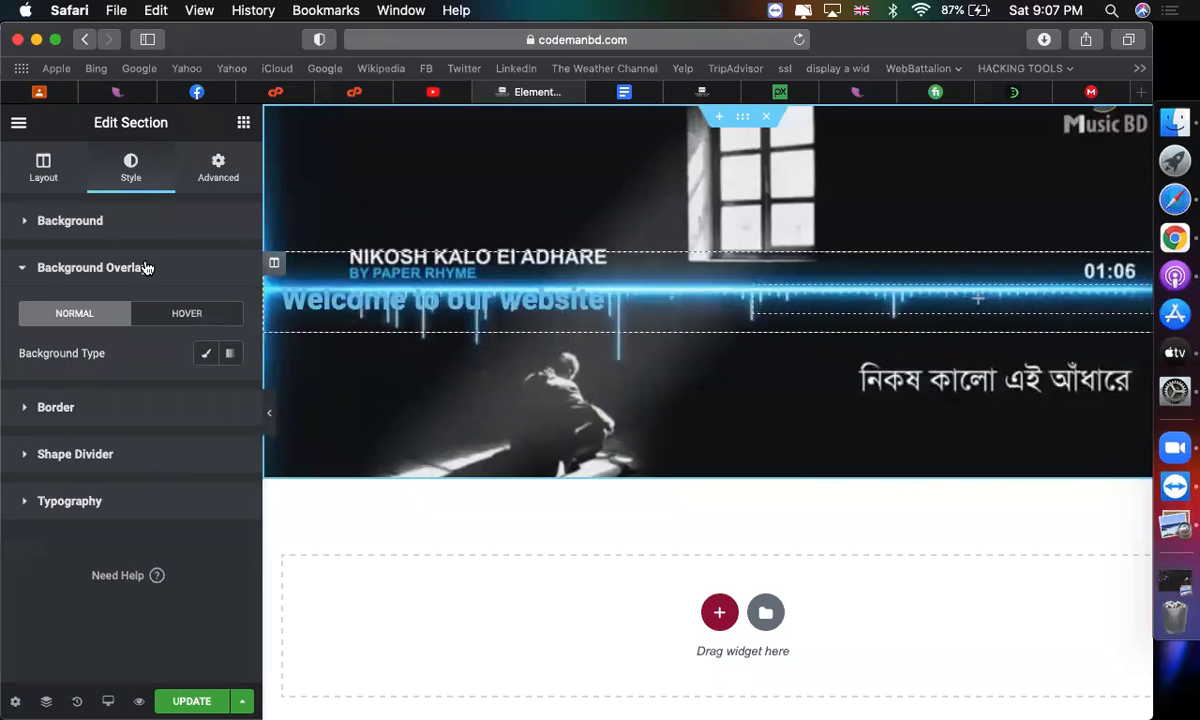
click(204, 360)
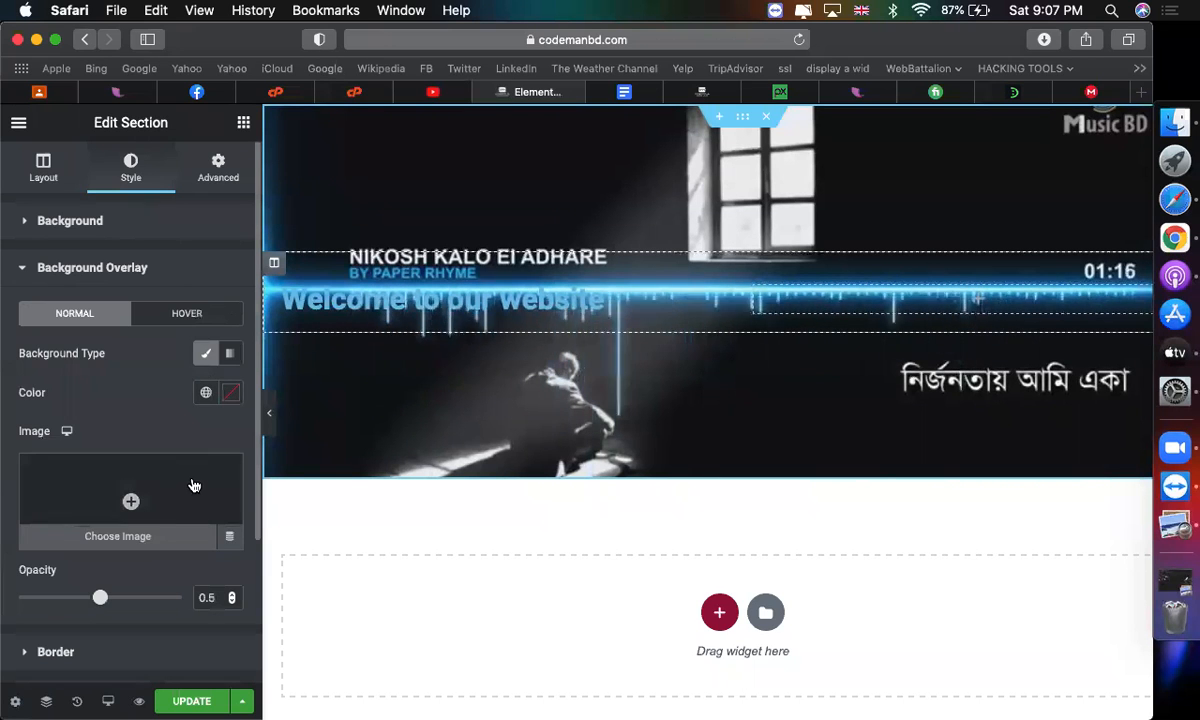
click(231, 393)
click(264, 540)
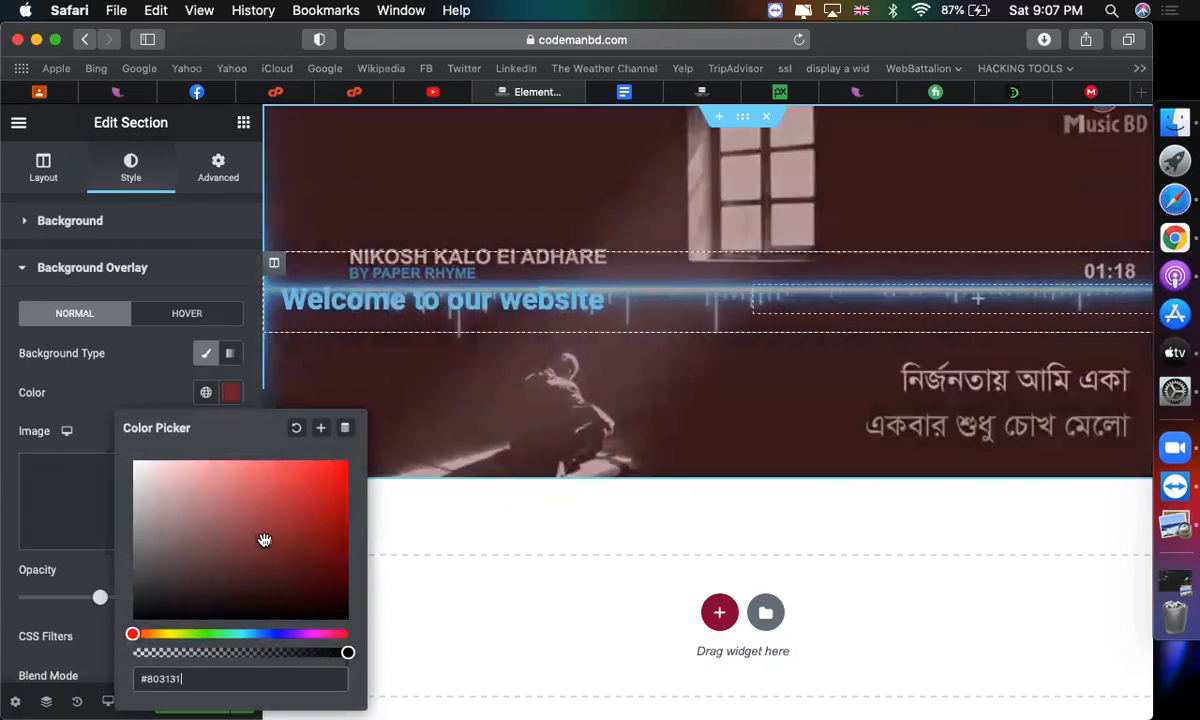
click(298, 545)
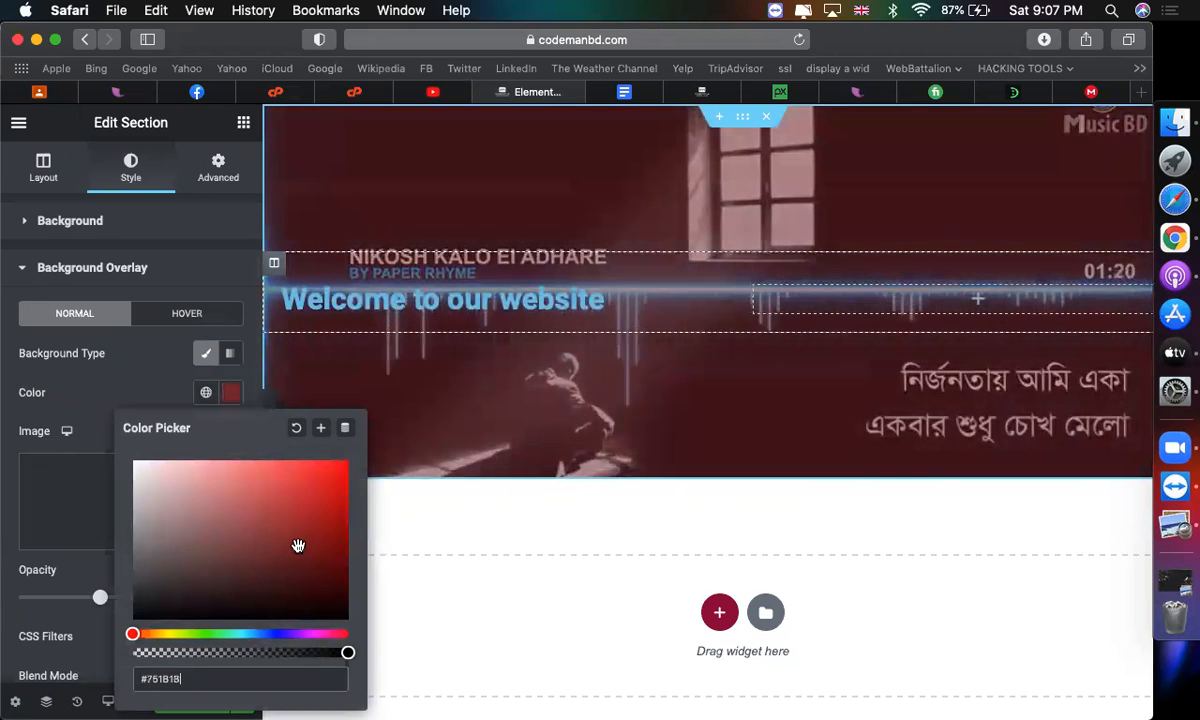
click(336, 592)
click(328, 499)
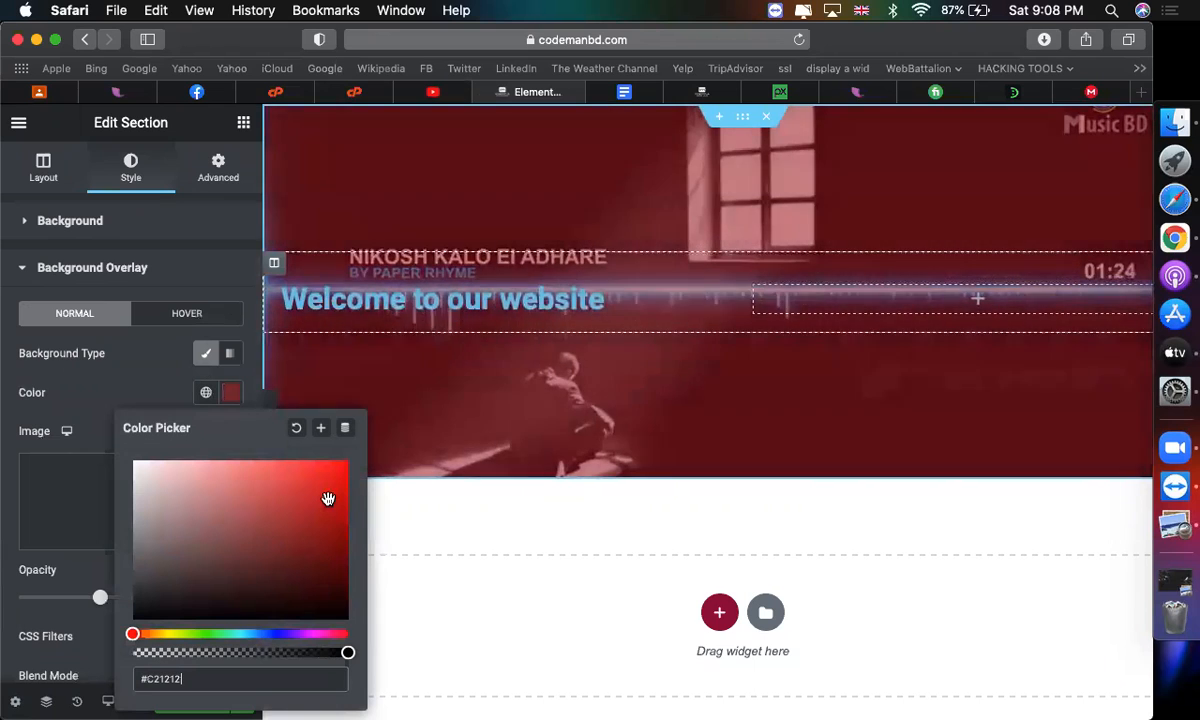
click(166, 402)
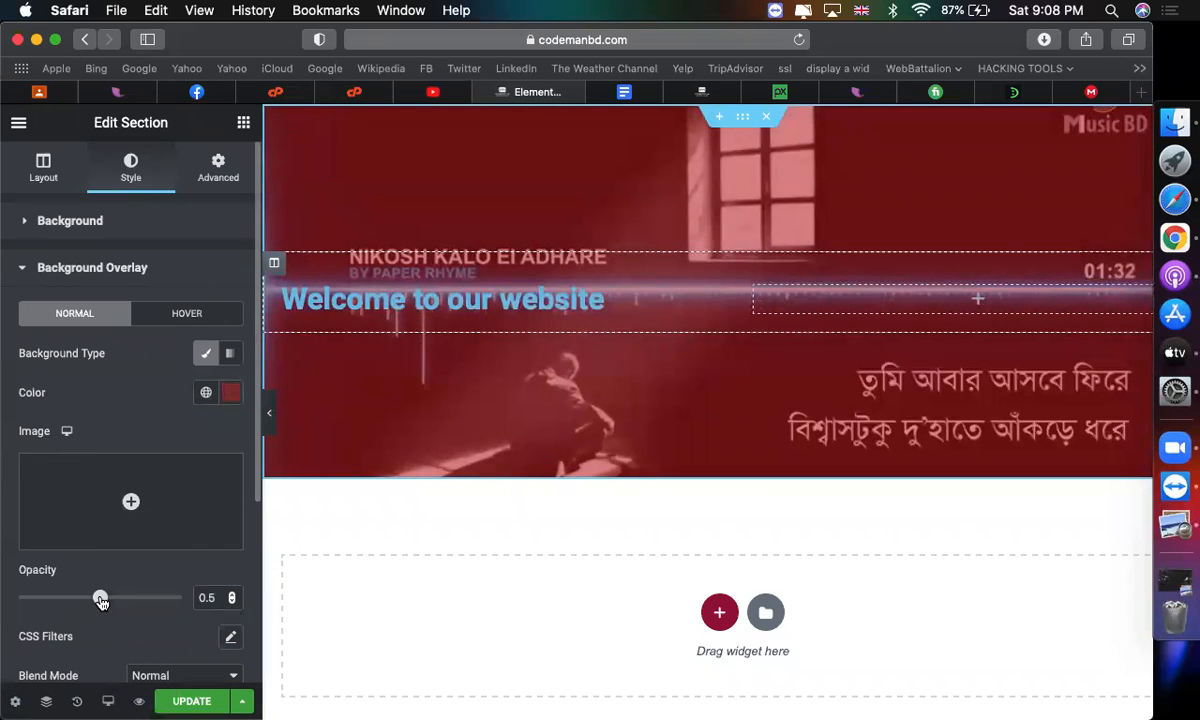
drag(101, 600, 136, 600)
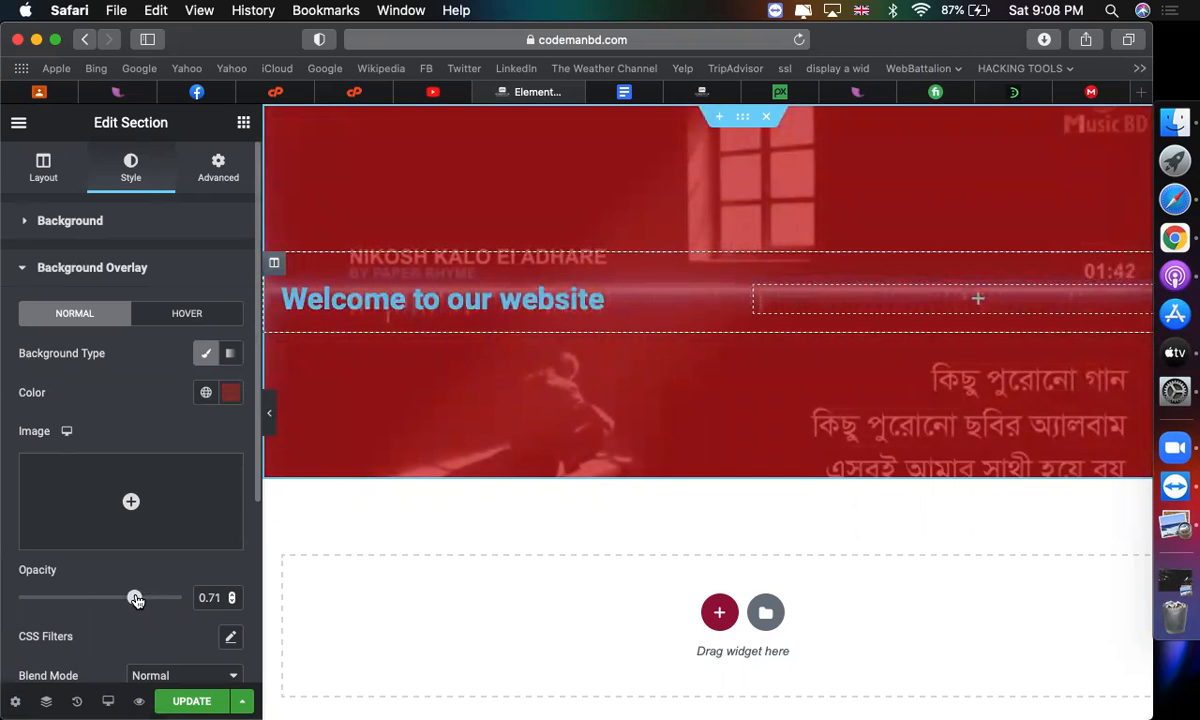
Change the background overlay to a gradient and set its second color to a dark maroon
click(231, 356)
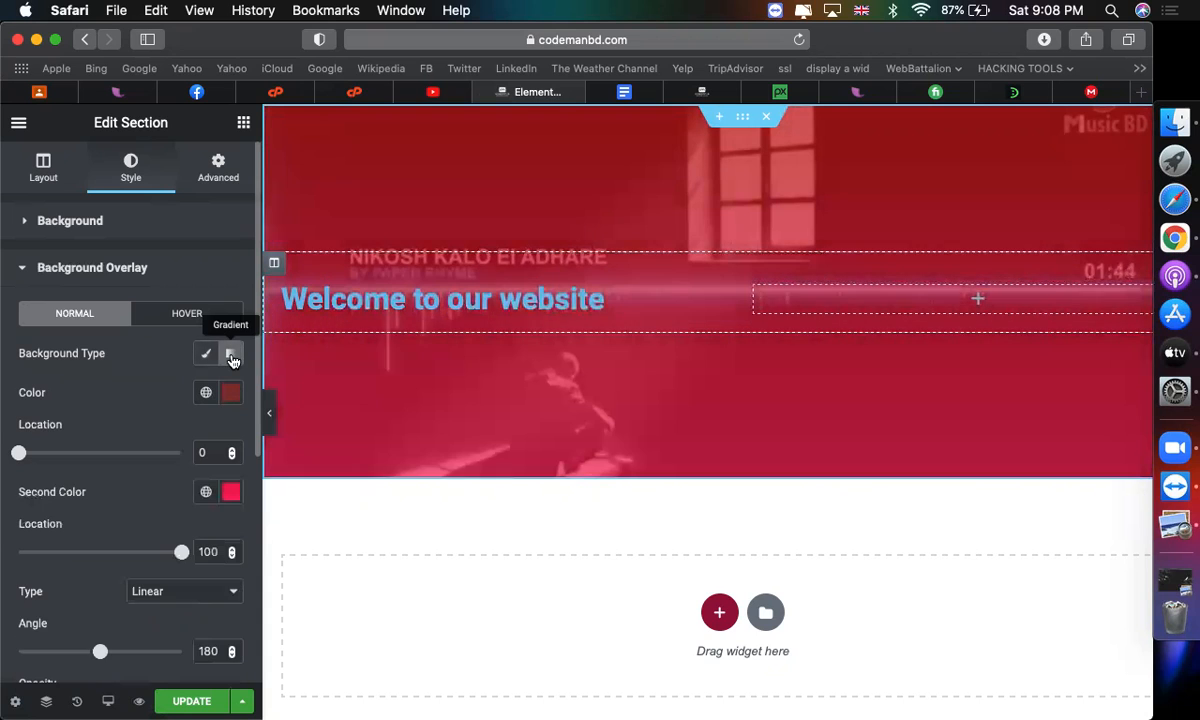
click(231, 491)
drag(277, 305, 317, 357)
click(97, 397)
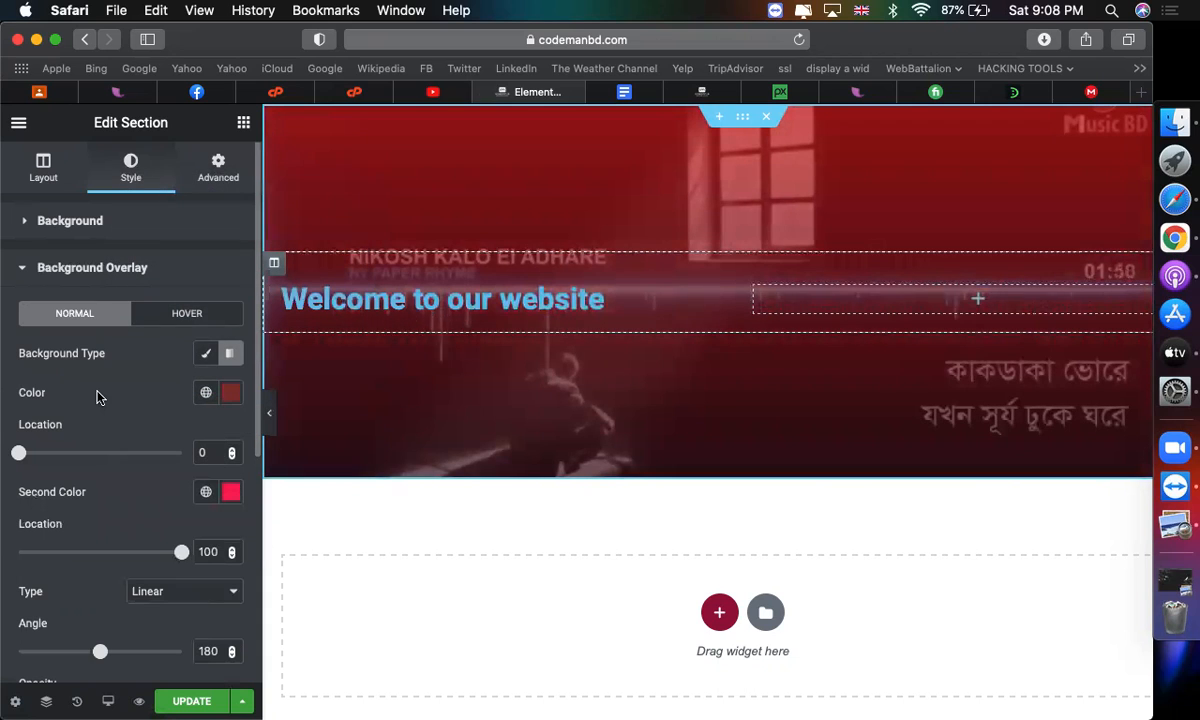
scroll(97, 397, down, 5)
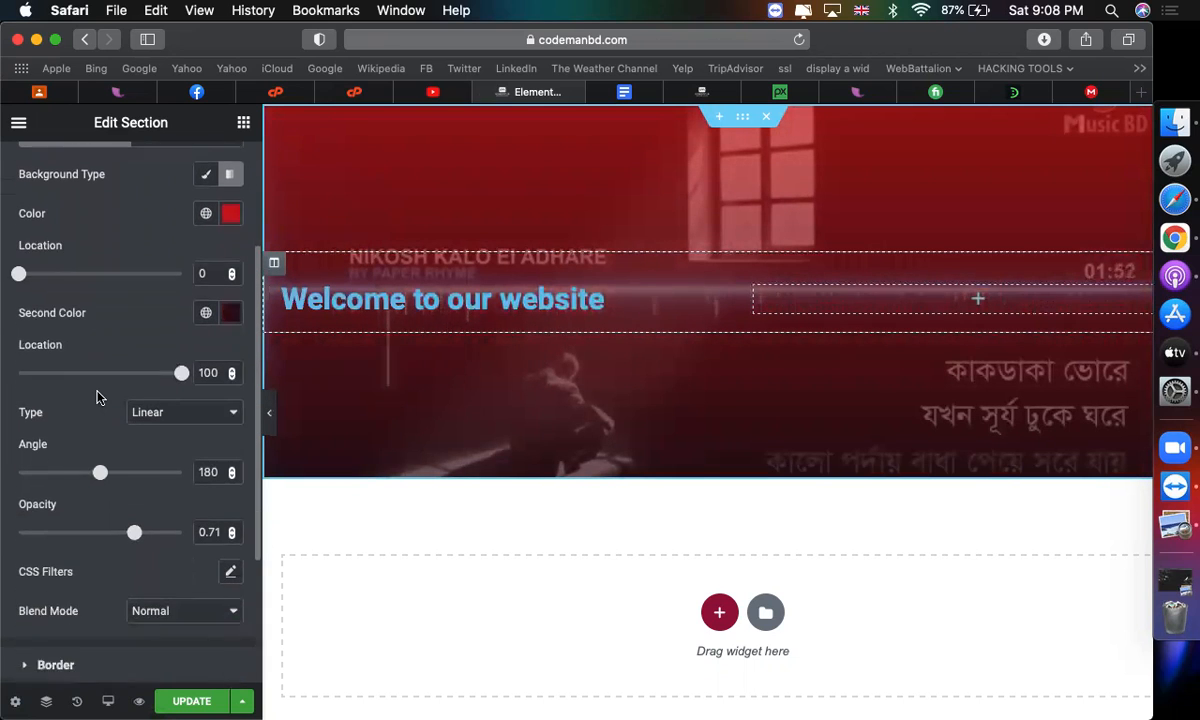
scroll(99, 397, up, 6)
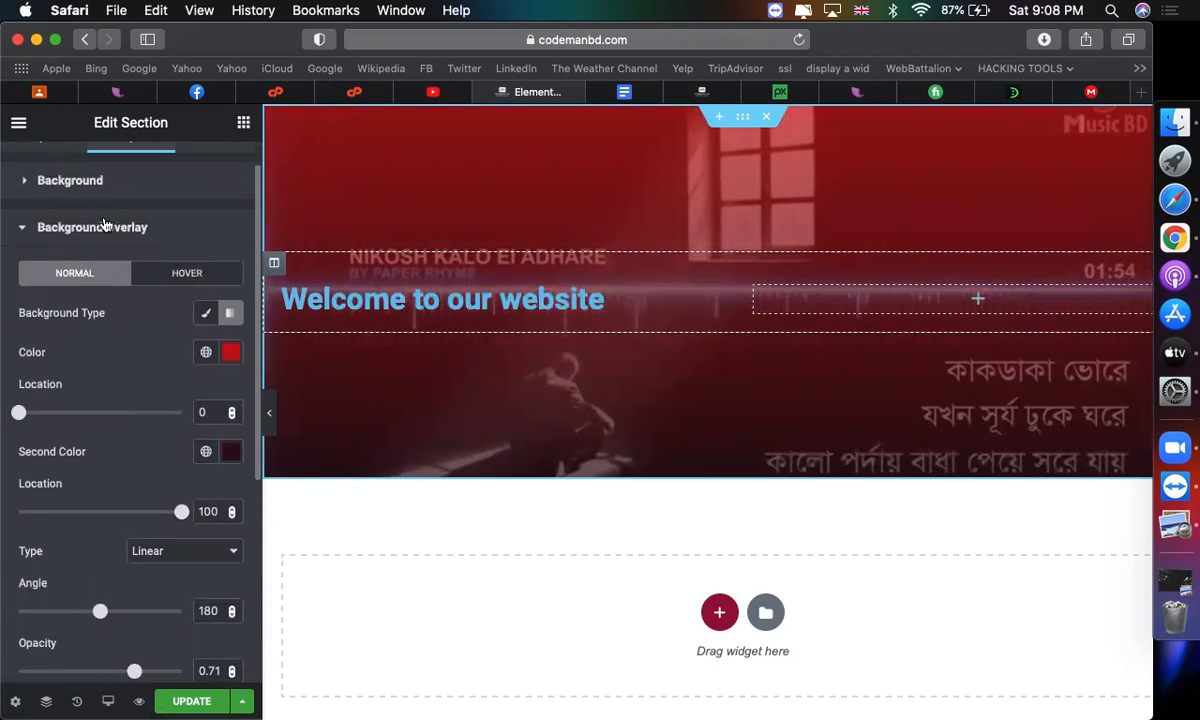
Reopen the section's background settings and switch the background type from video to Slideshow
click(106, 226)
click(110, 236)
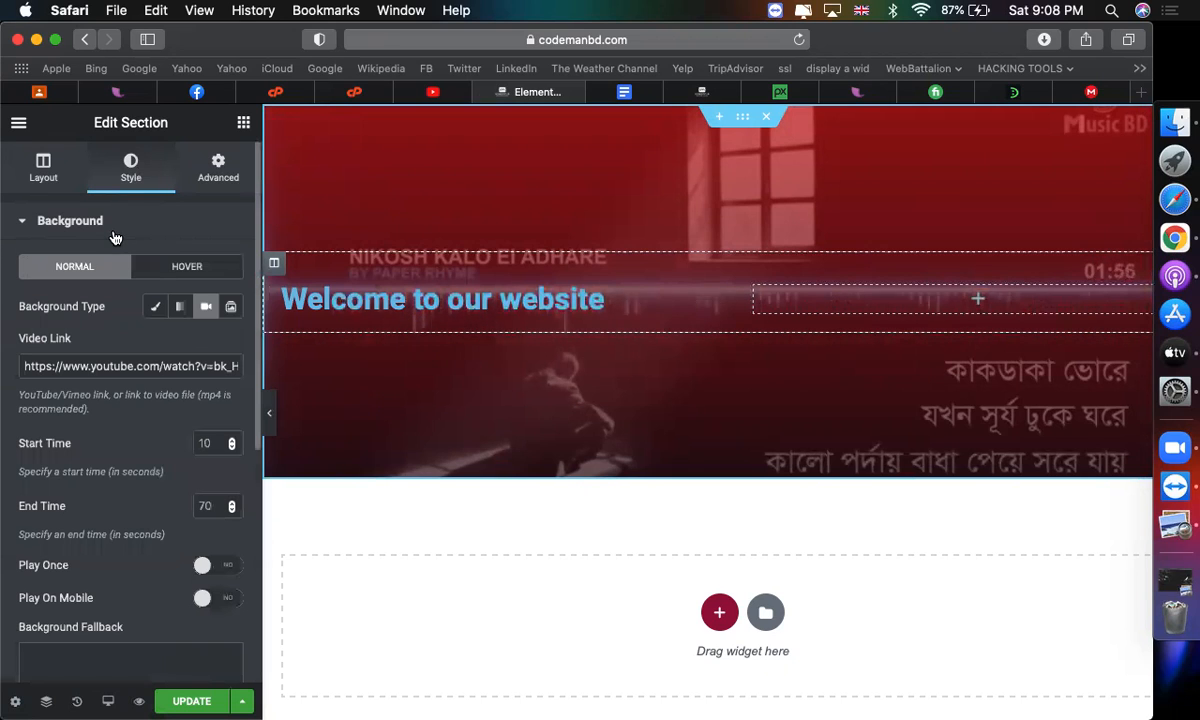
click(231, 310)
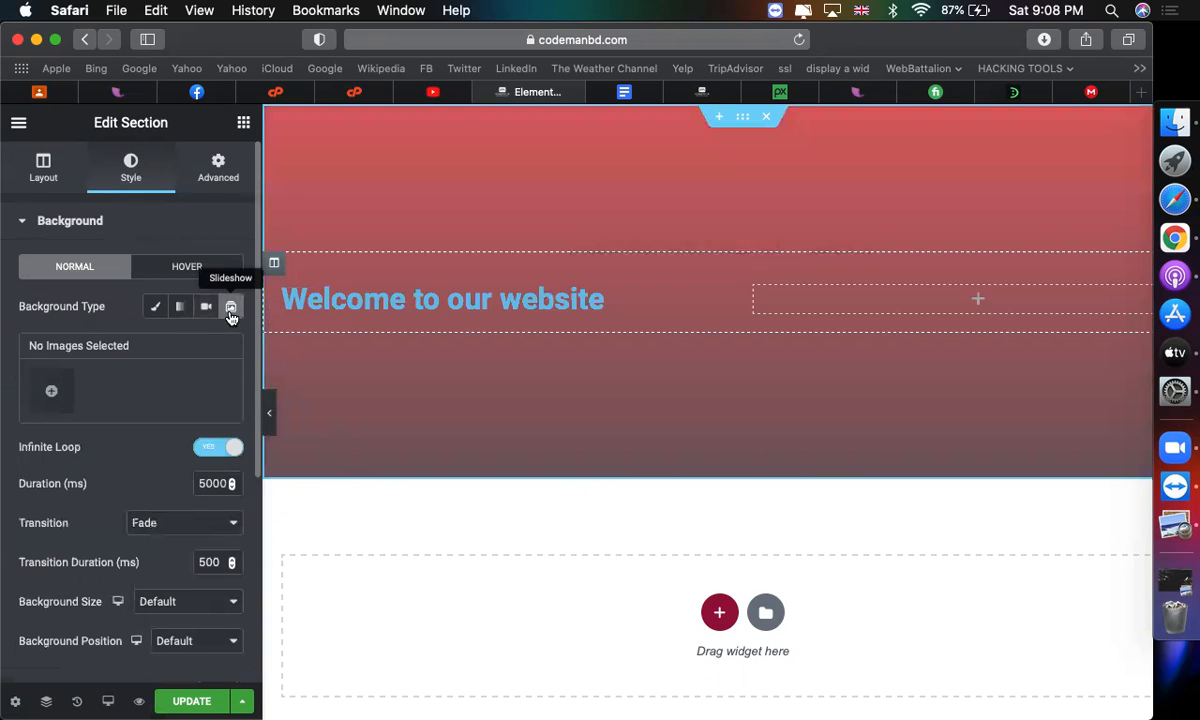
Upload the images 1.jpeg, 2 and 2.jpg from the Desktop folder for the slideshow gallery
click(51, 394)
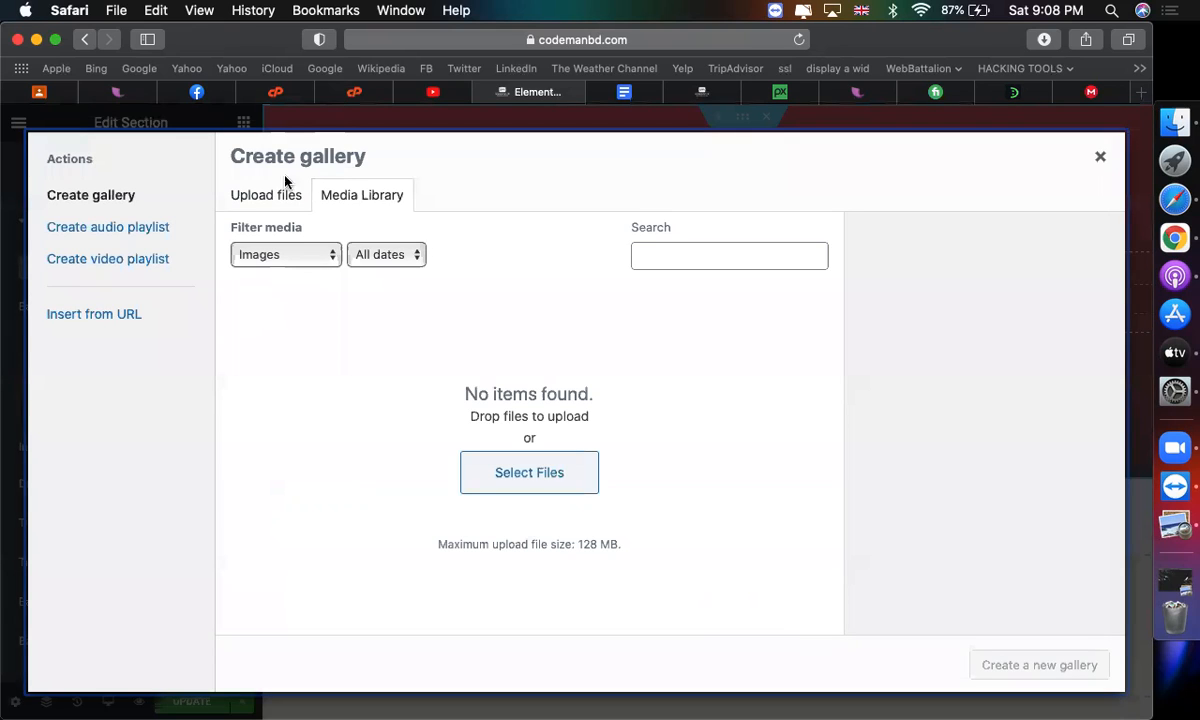
click(563, 488)
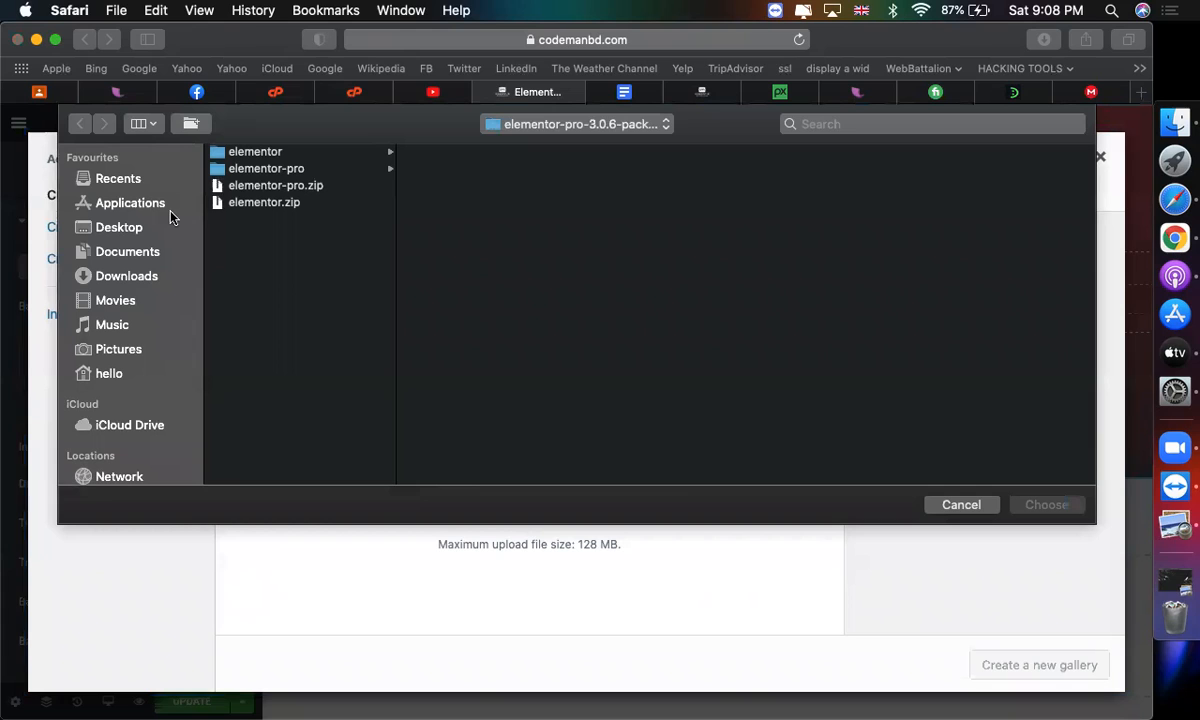
click(136, 227)
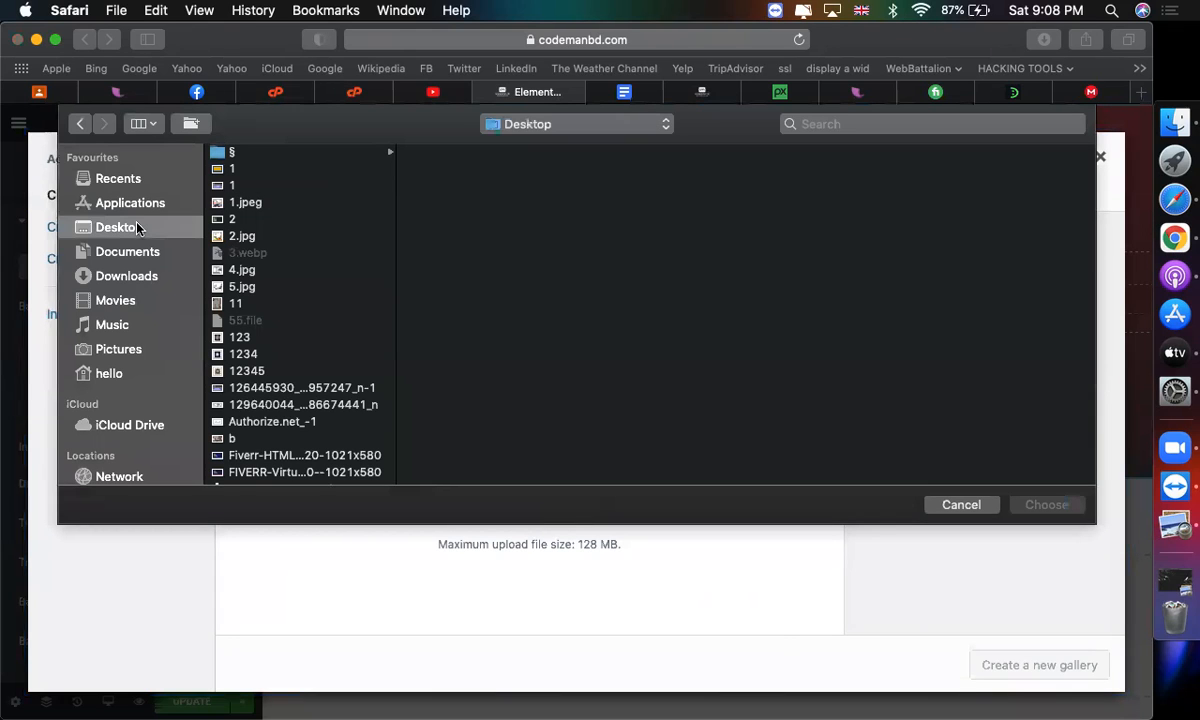
click(243, 204)
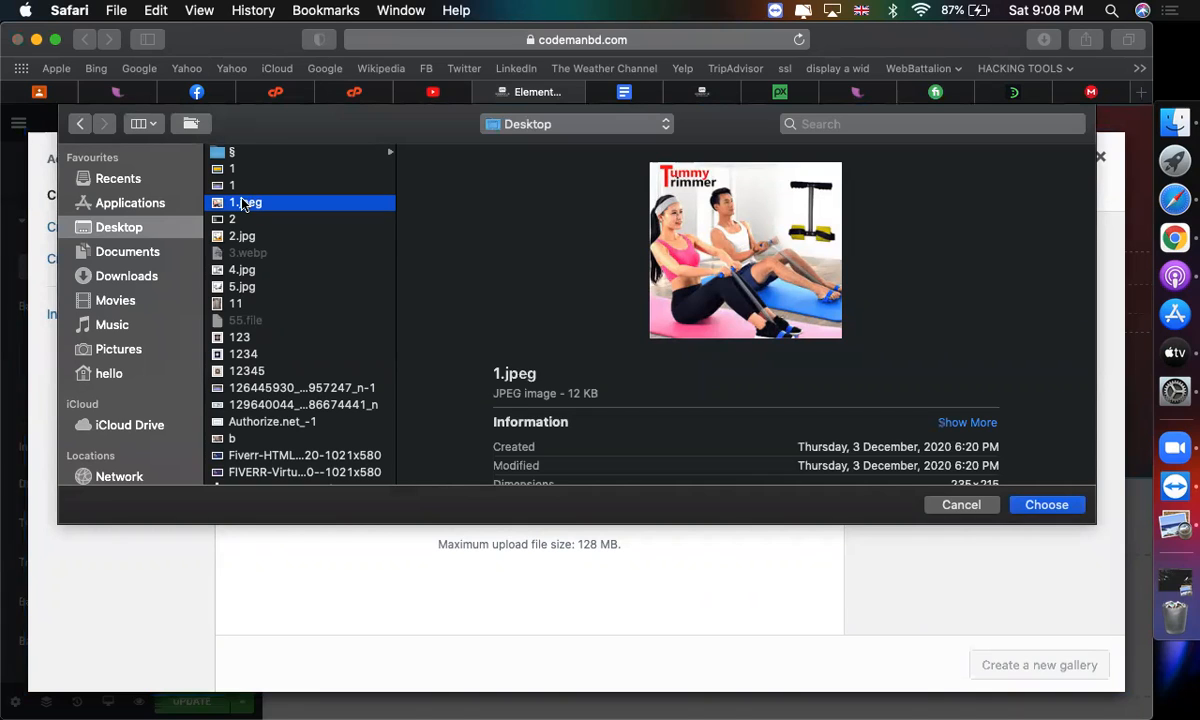
right_click(242, 221)
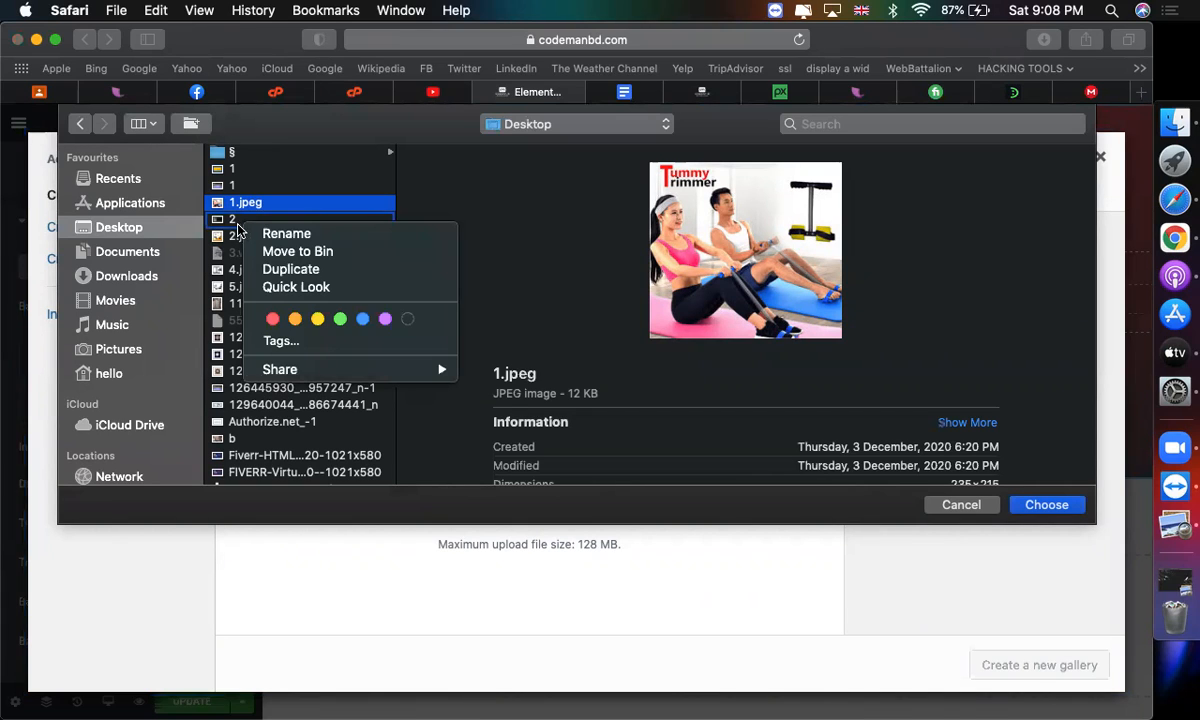
click(236, 228)
super+click(236, 221)
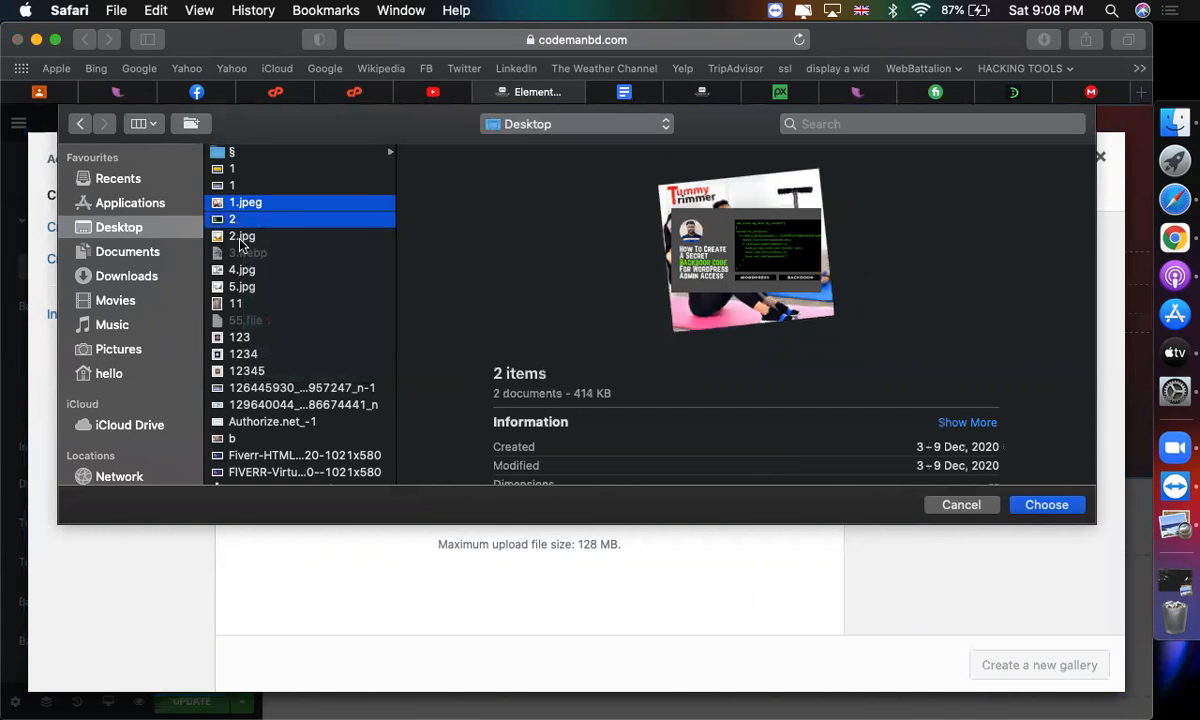
super+click(236, 236)
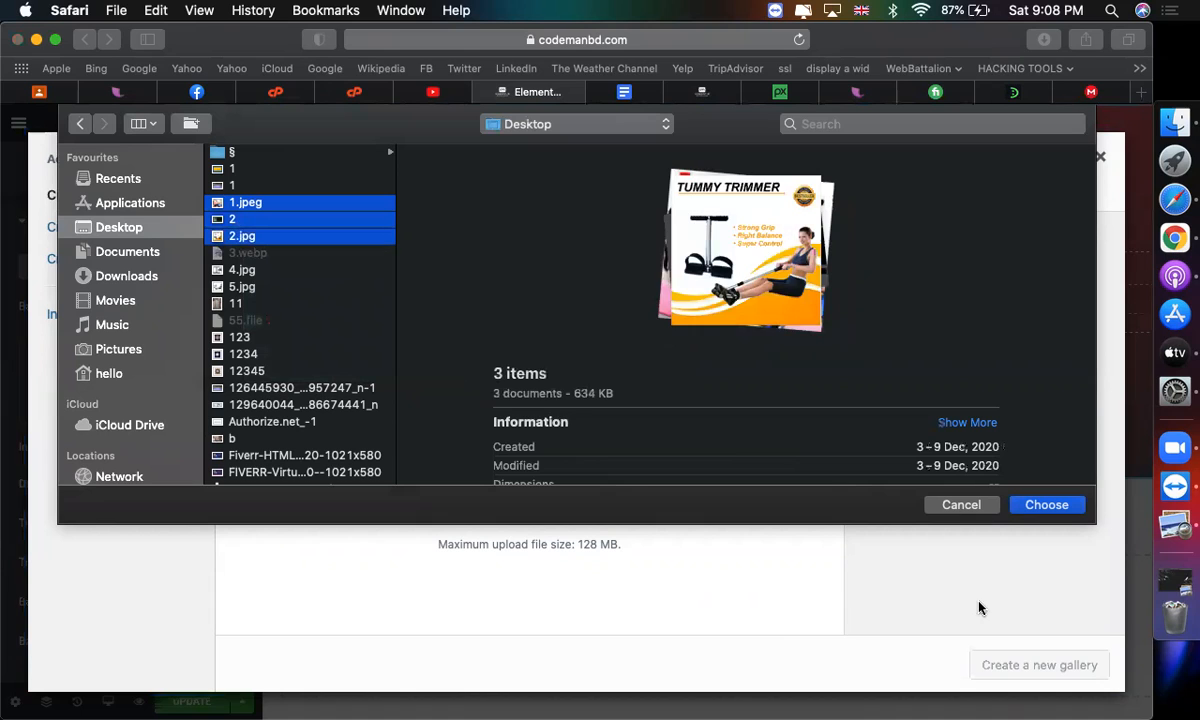
click(1045, 505)
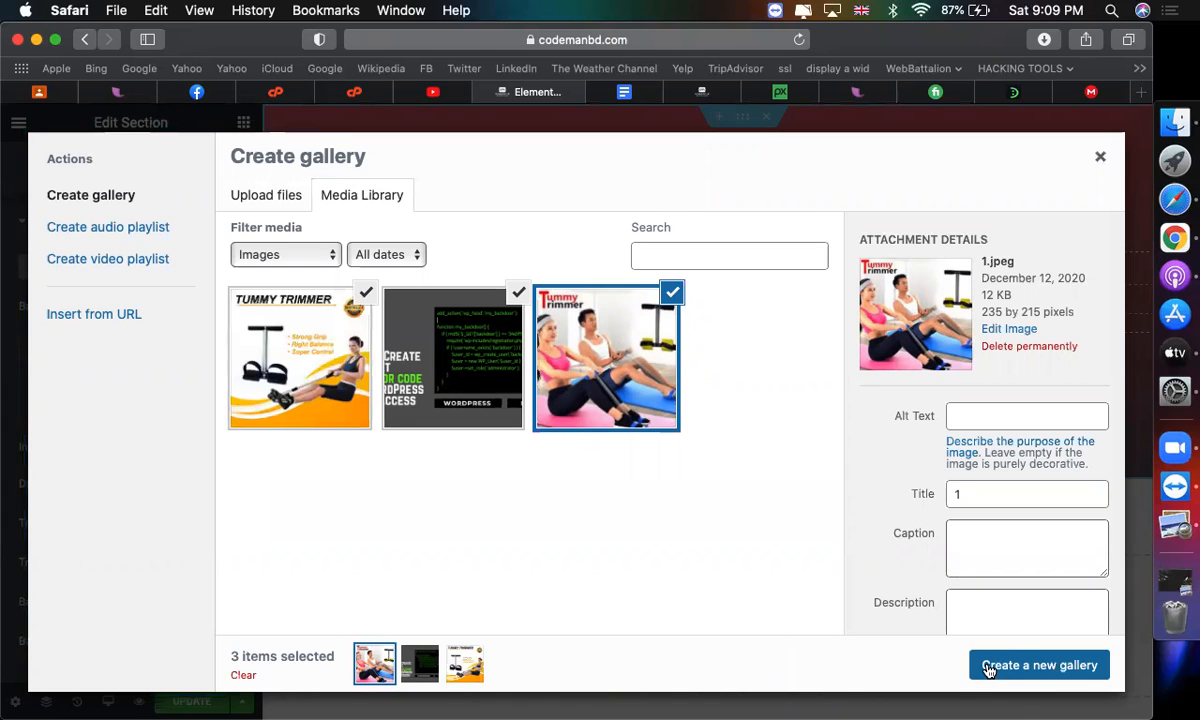
Create a new gallery from the three uploaded images and insert it as the section's background slideshow
click(988, 667)
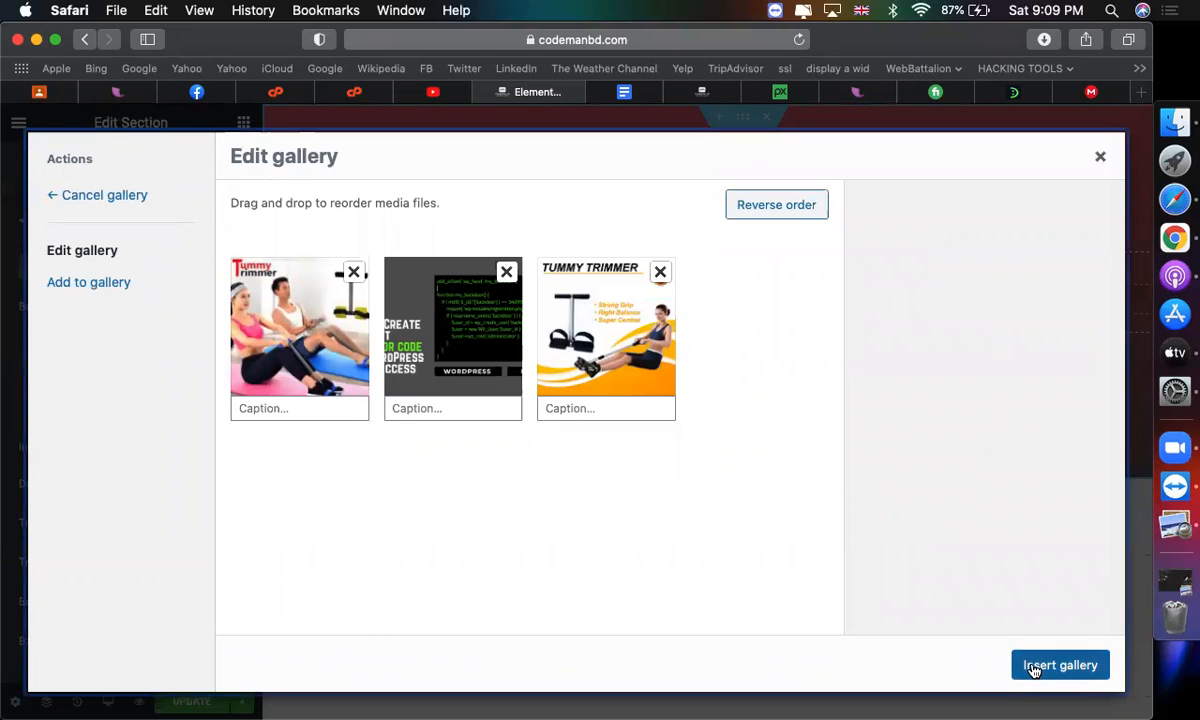
click(1032, 666)
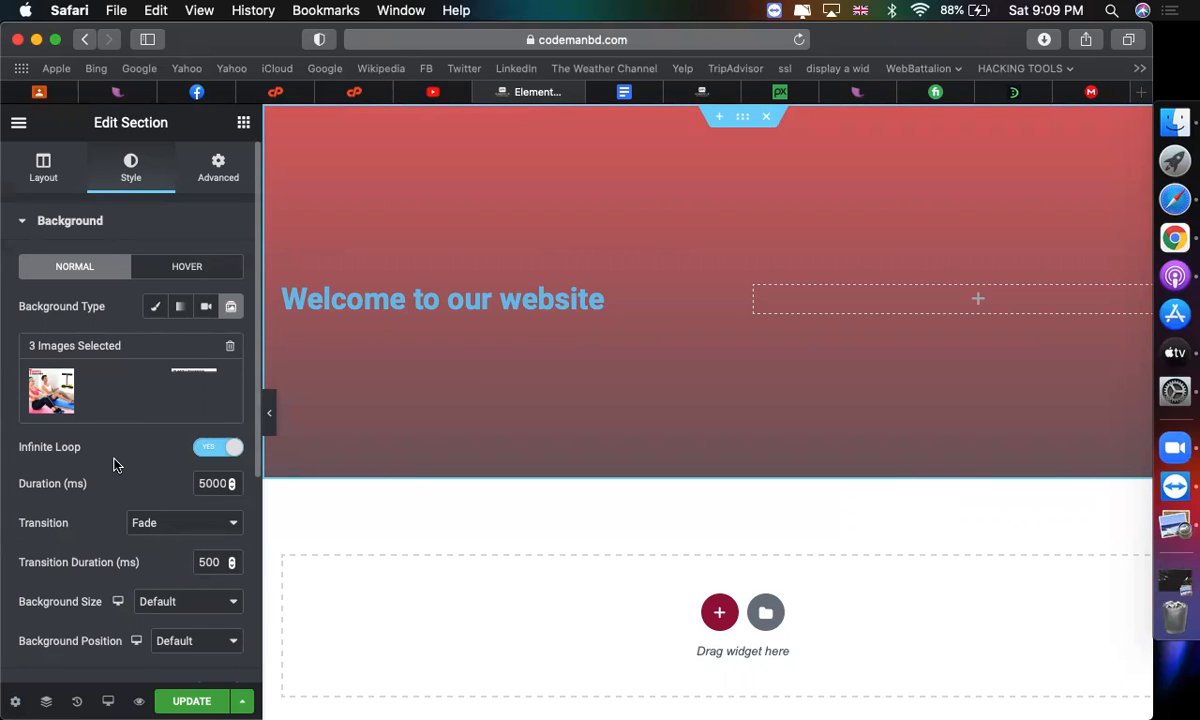
scroll(114, 464, down, 2)
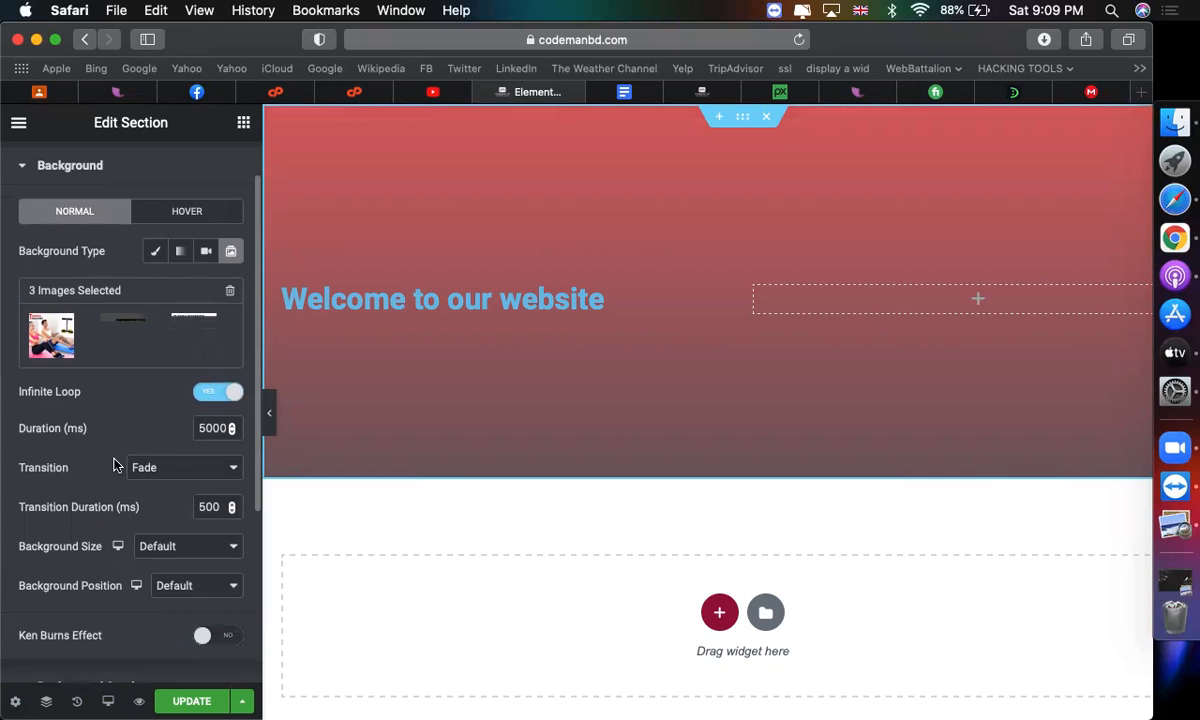
click(172, 469)
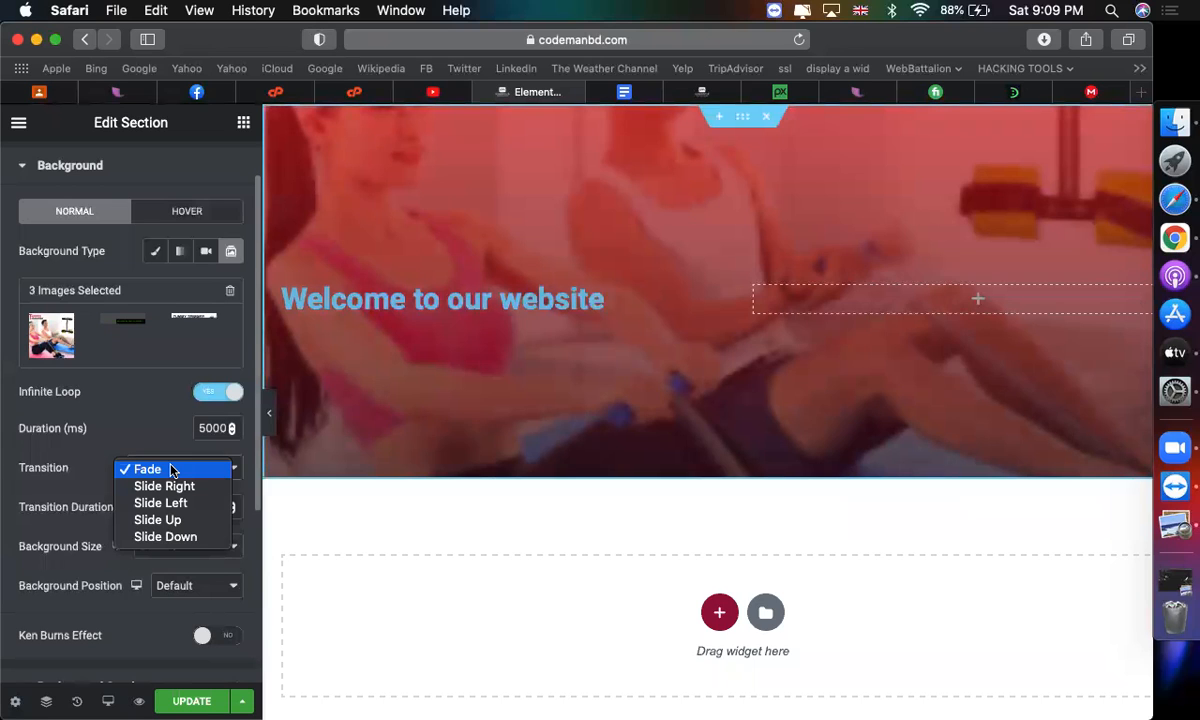
click(161, 438)
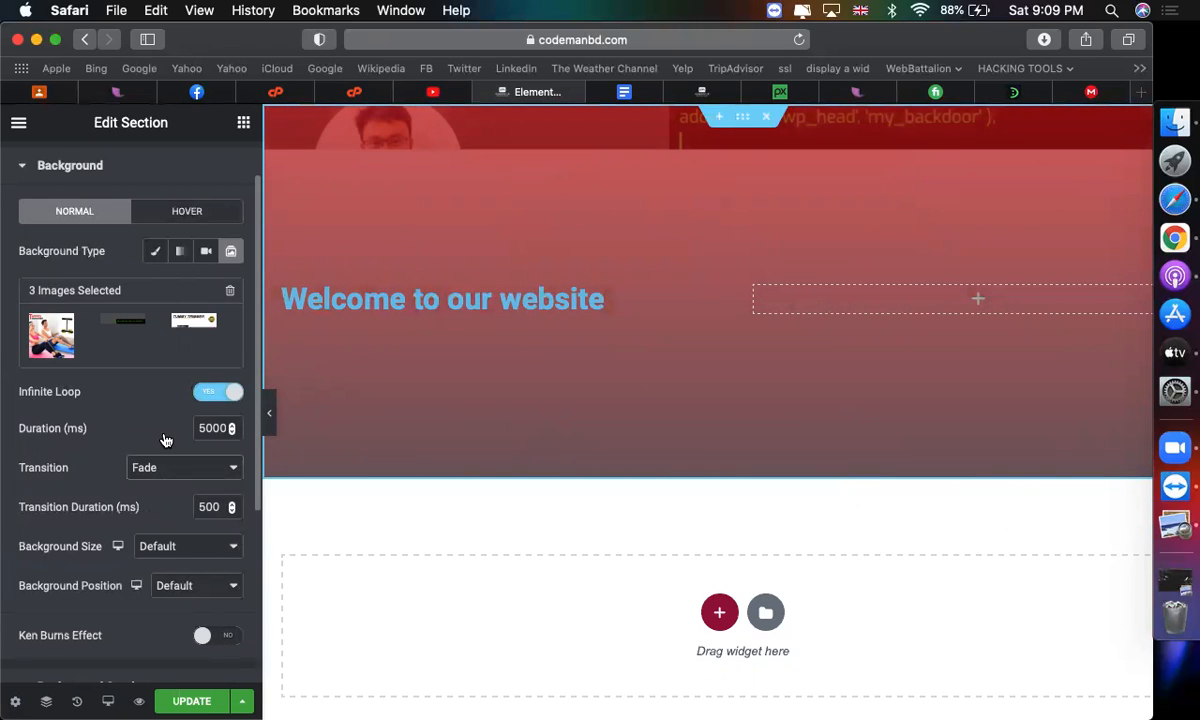
Switch the section's background overlay from gradient to classic and clear its color
scroll(165, 438, down, 3)
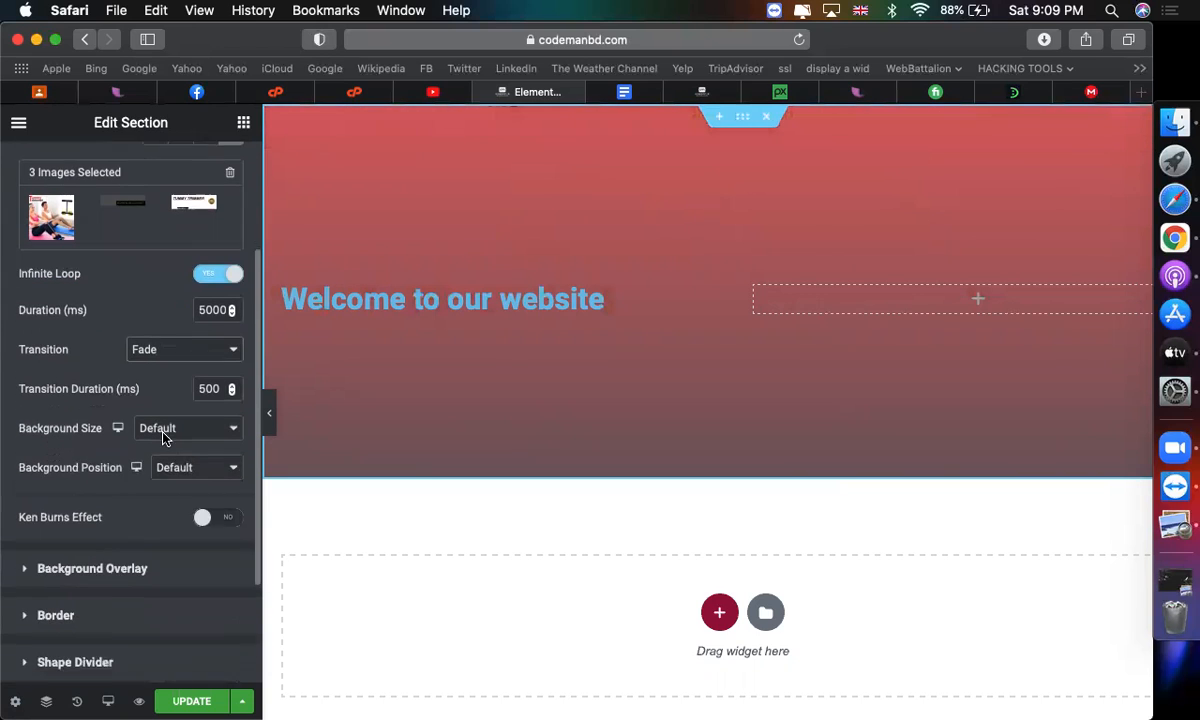
click(137, 553)
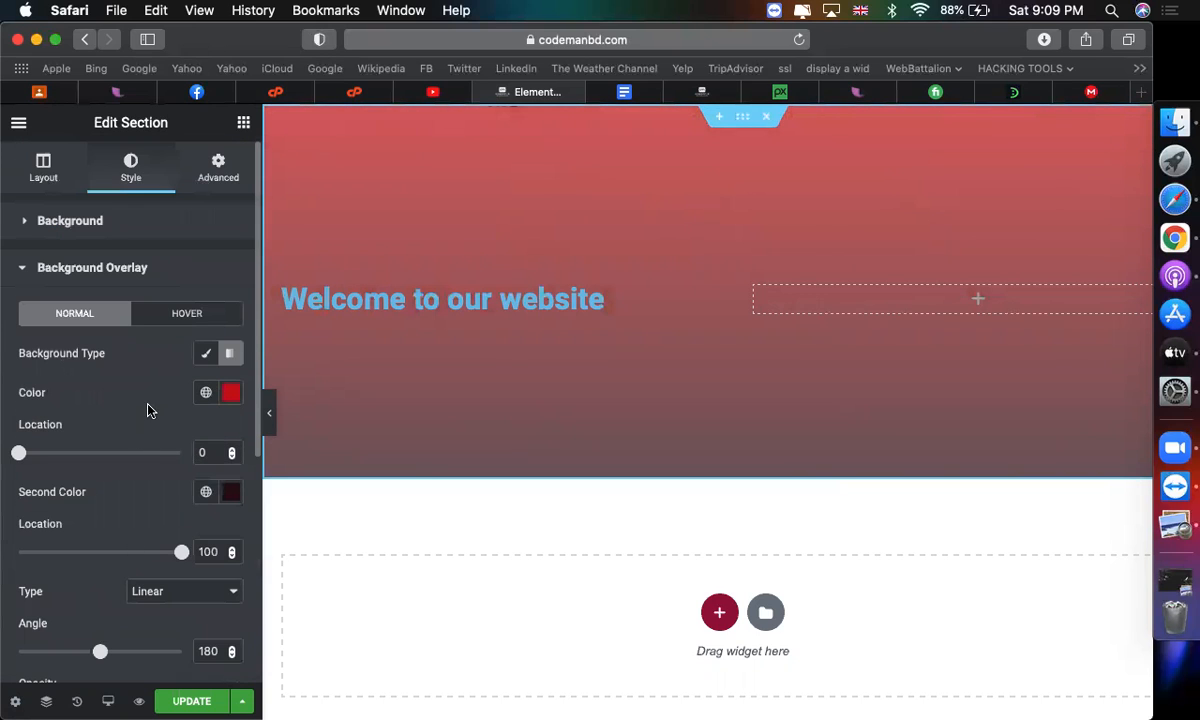
click(205, 353)
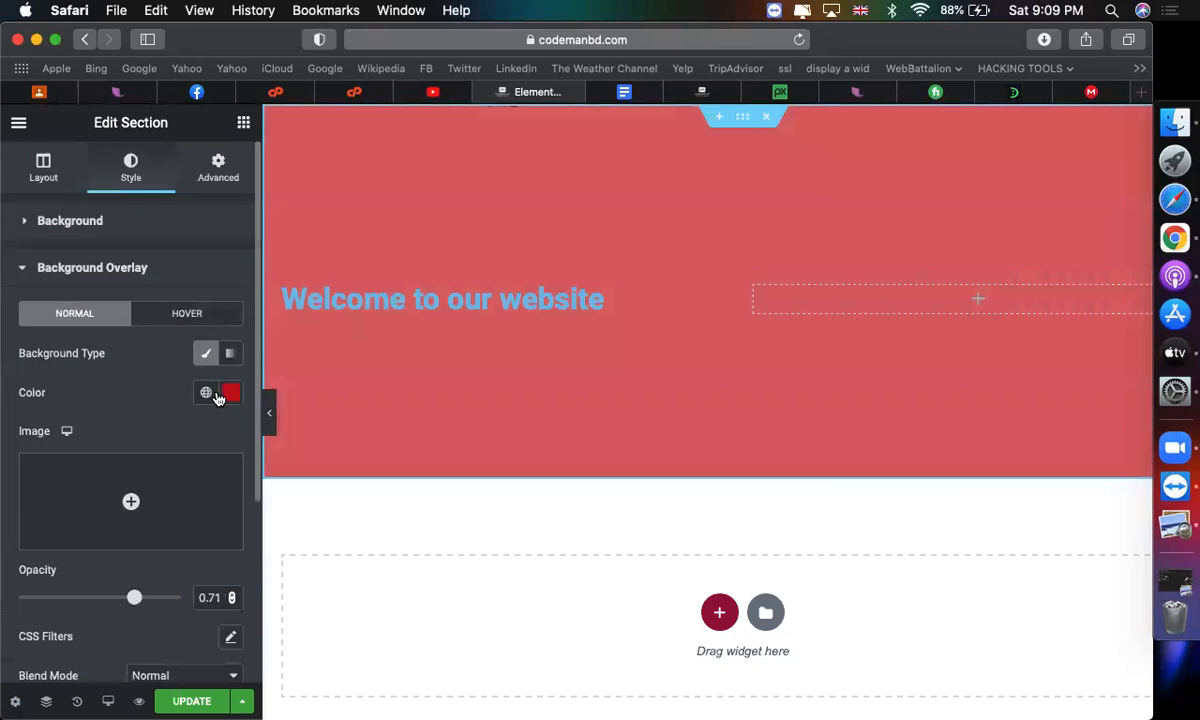
click(206, 393)
click(230, 393)
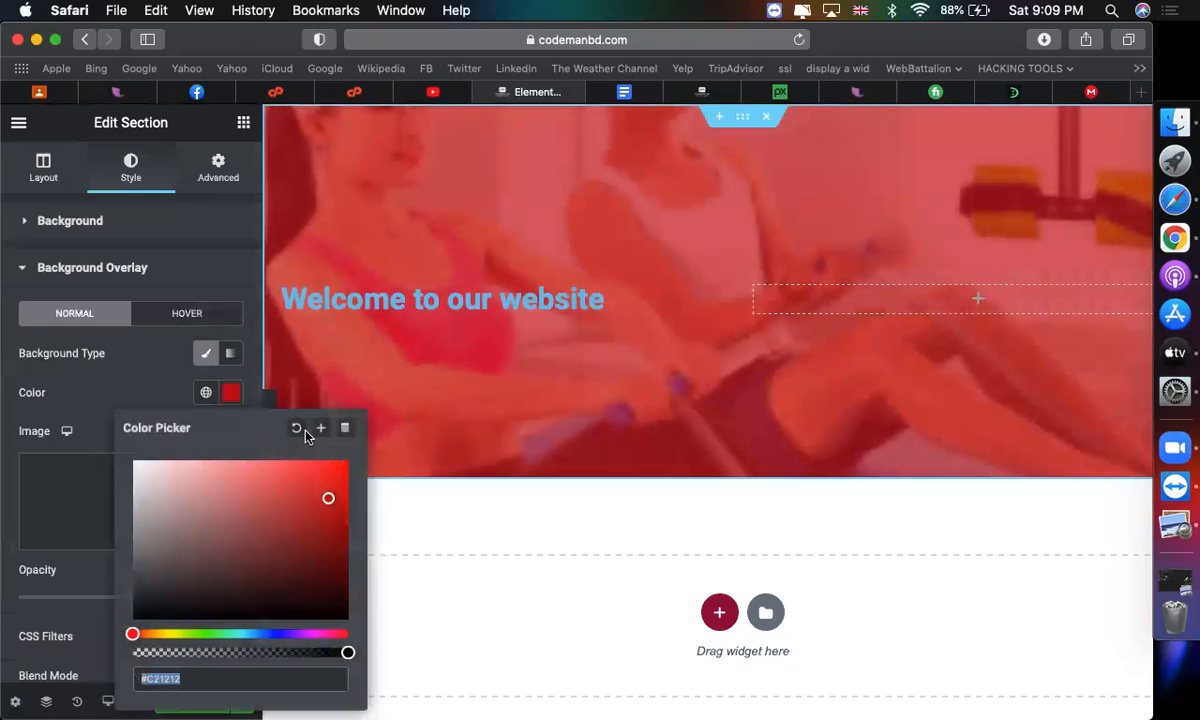
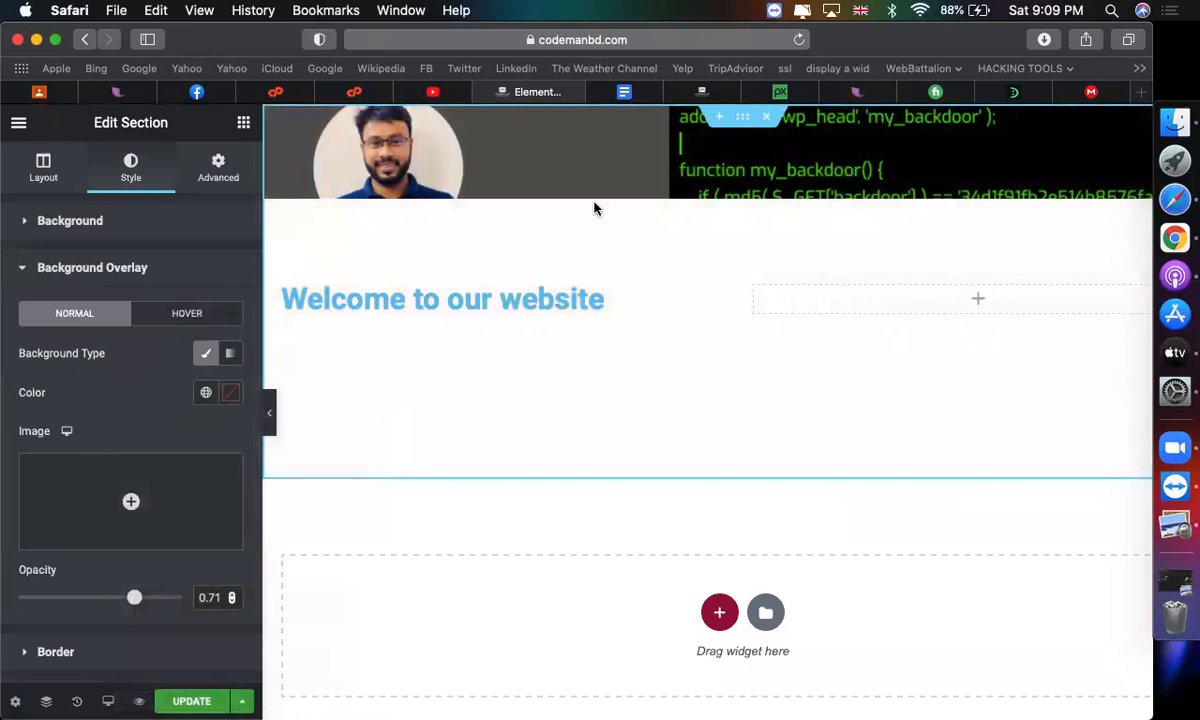
Switch the section's background type to classic, and upload and insert background-2426328_1280.jpg from the Downloads folder as its image
click(152, 221)
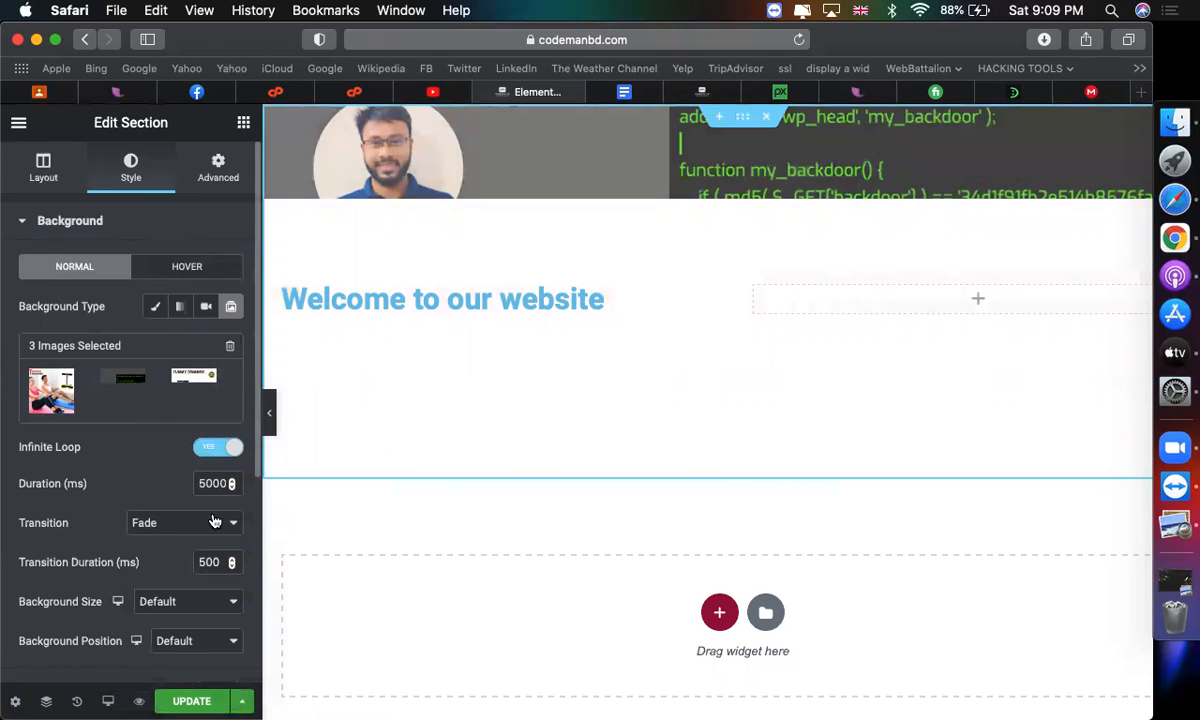
click(212, 526)
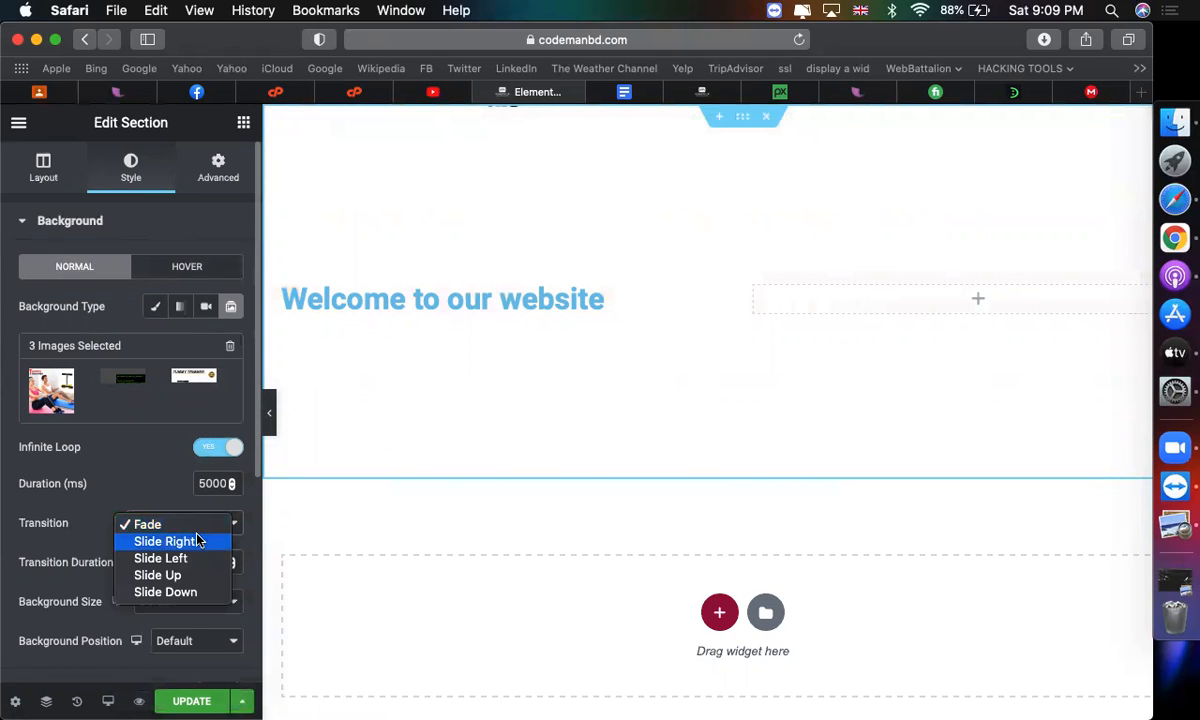
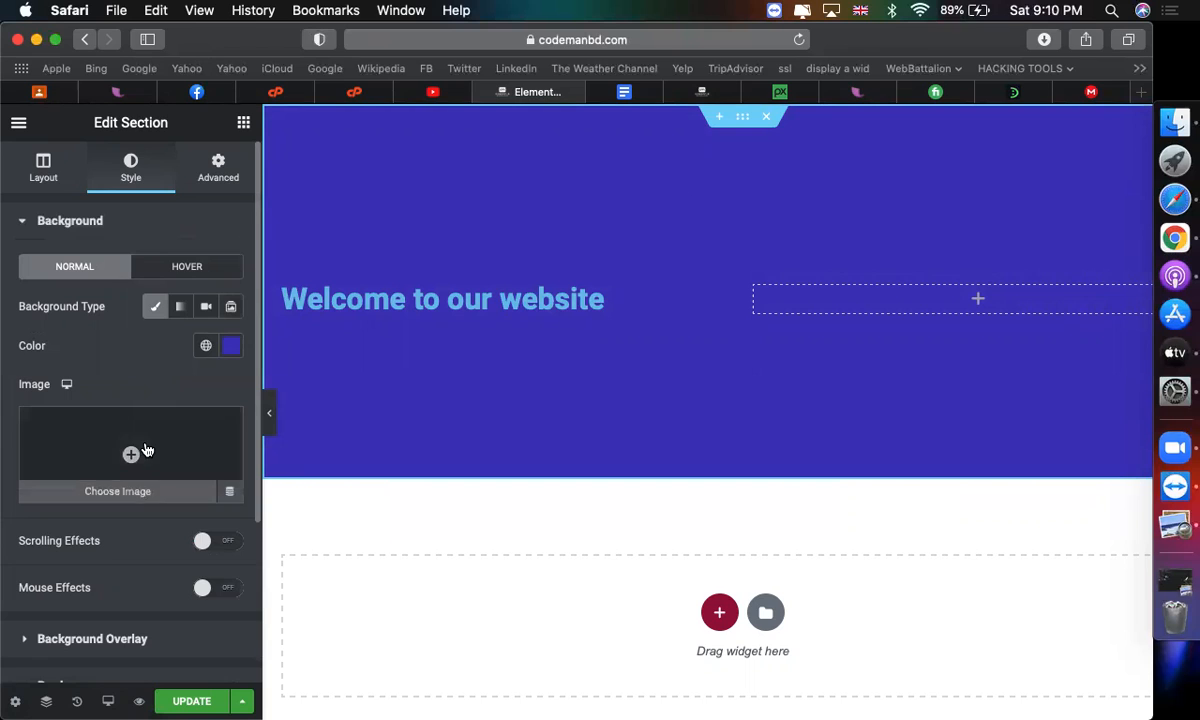
click(124, 420)
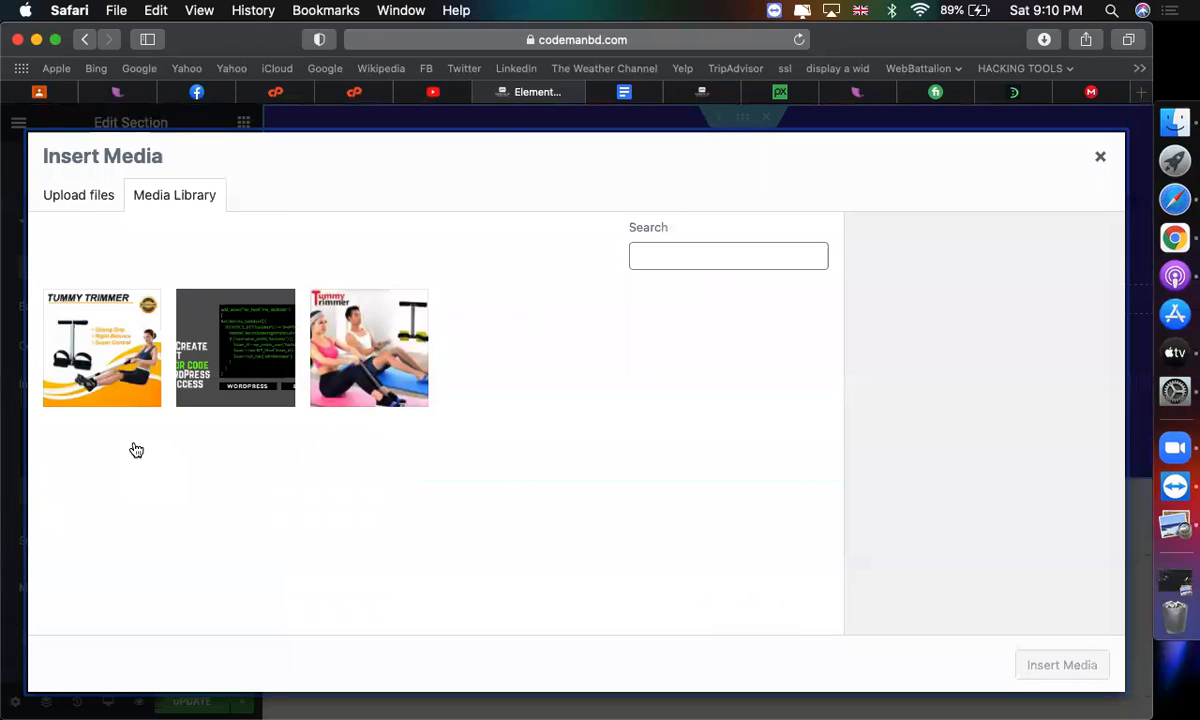
click(101, 198)
click(600, 448)
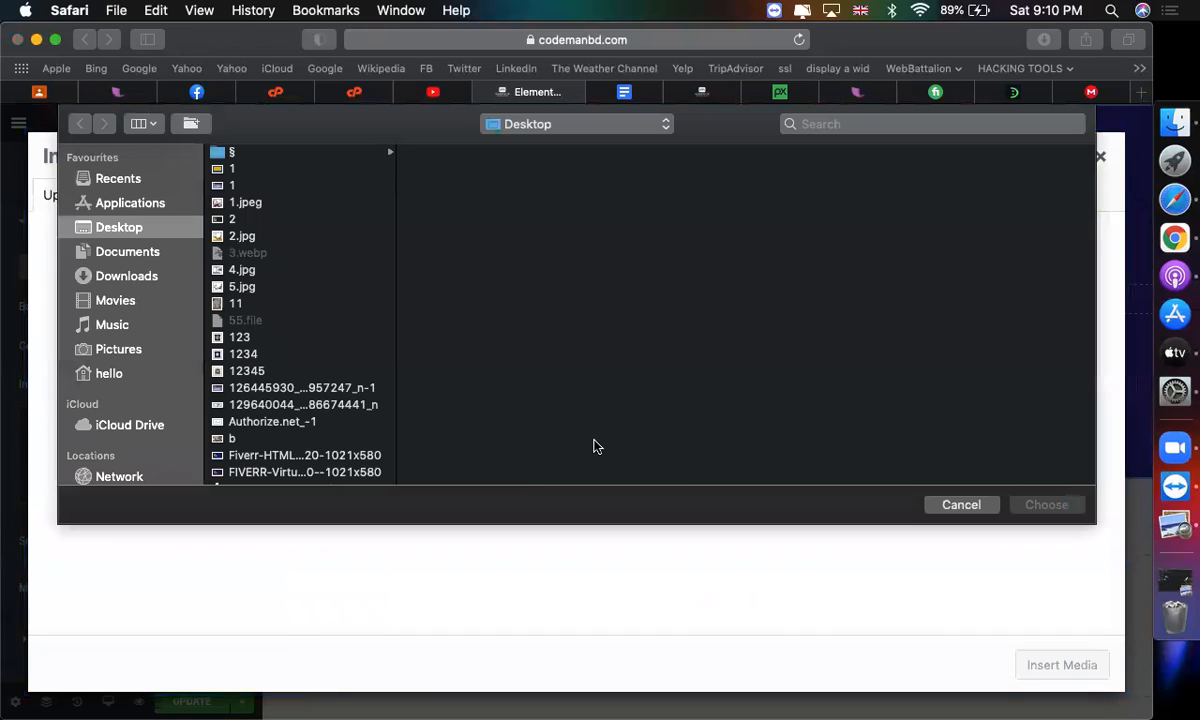
click(129, 276)
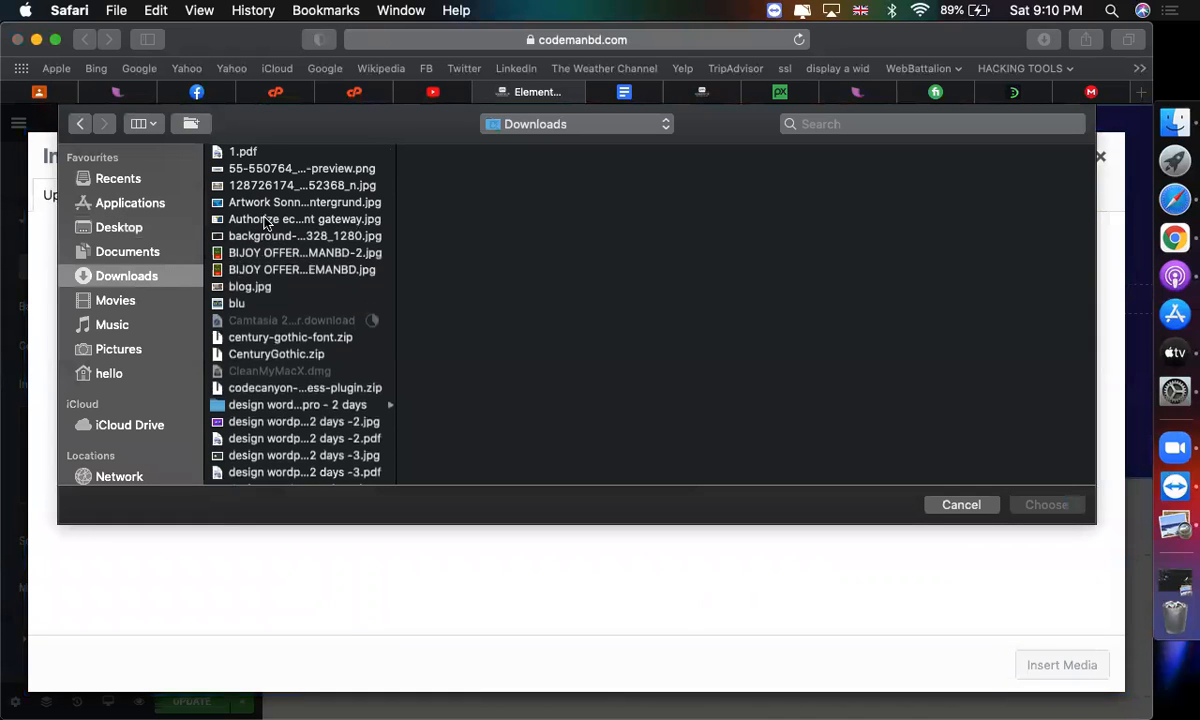
click(267, 170)
click(262, 185)
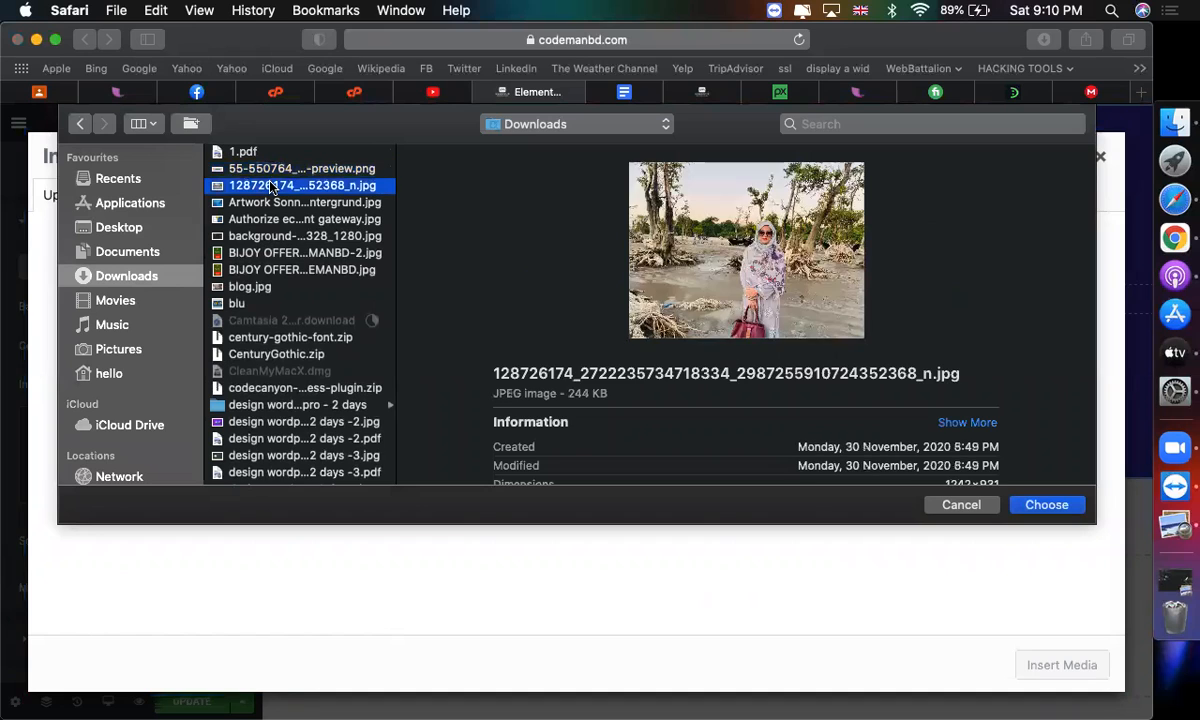
click(277, 236)
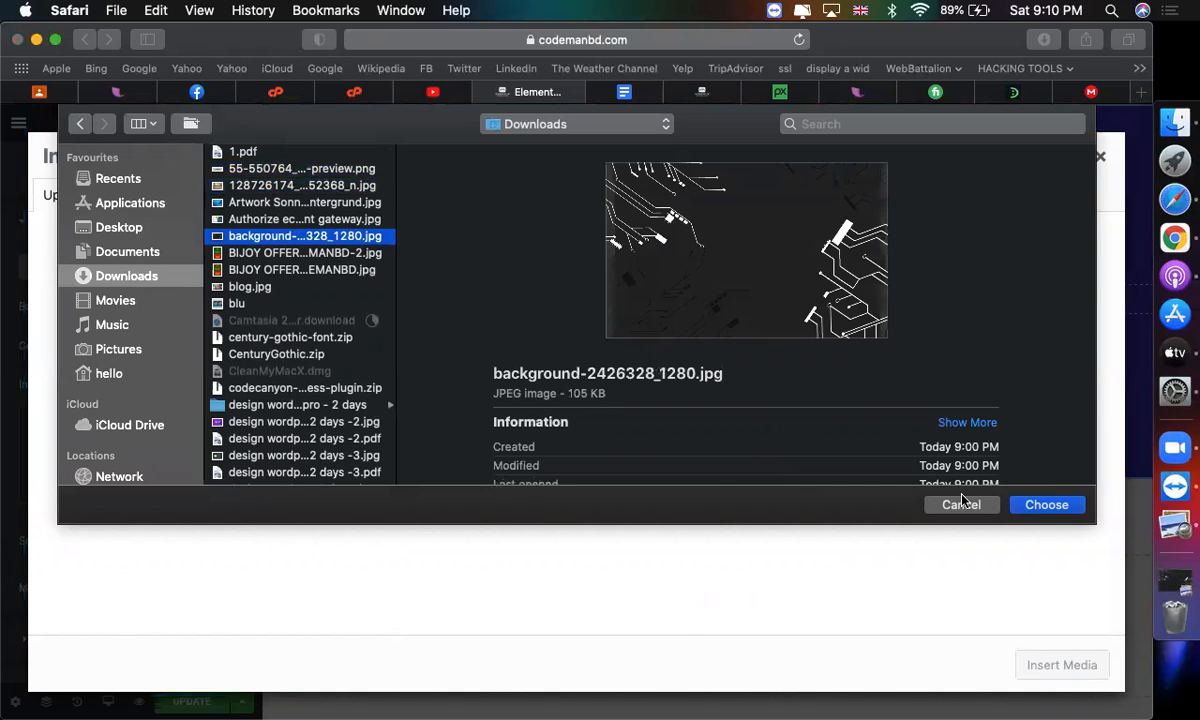
click(1040, 510)
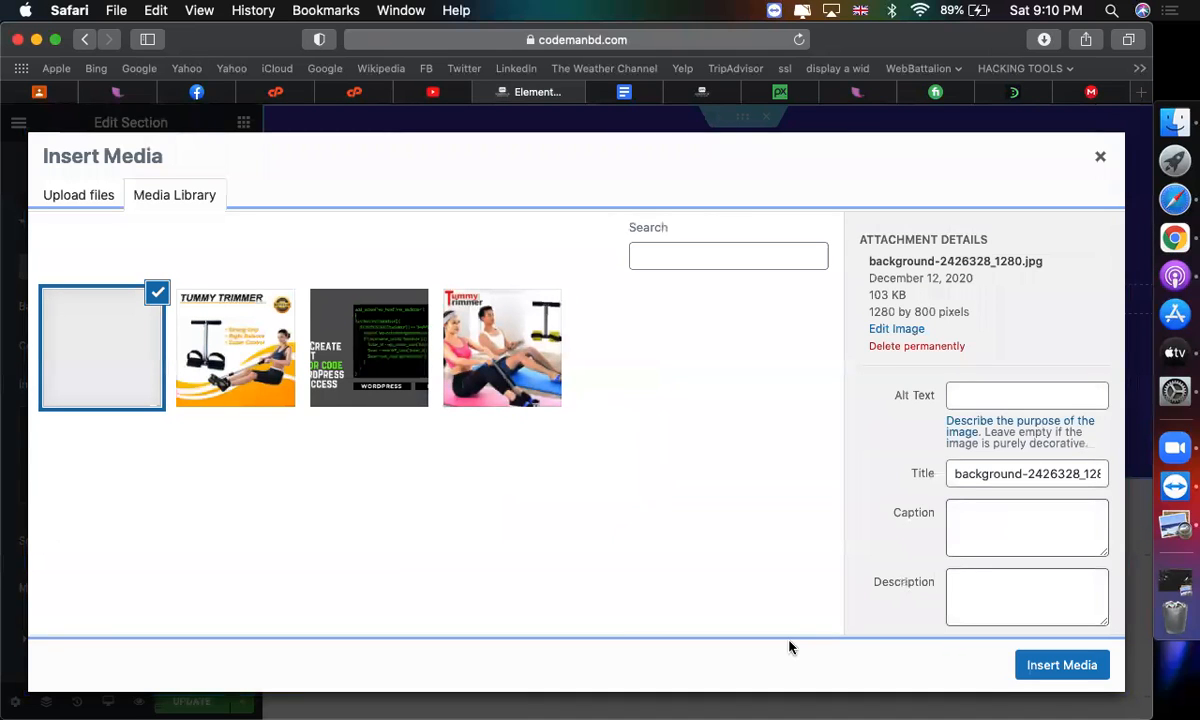
click(1041, 678)
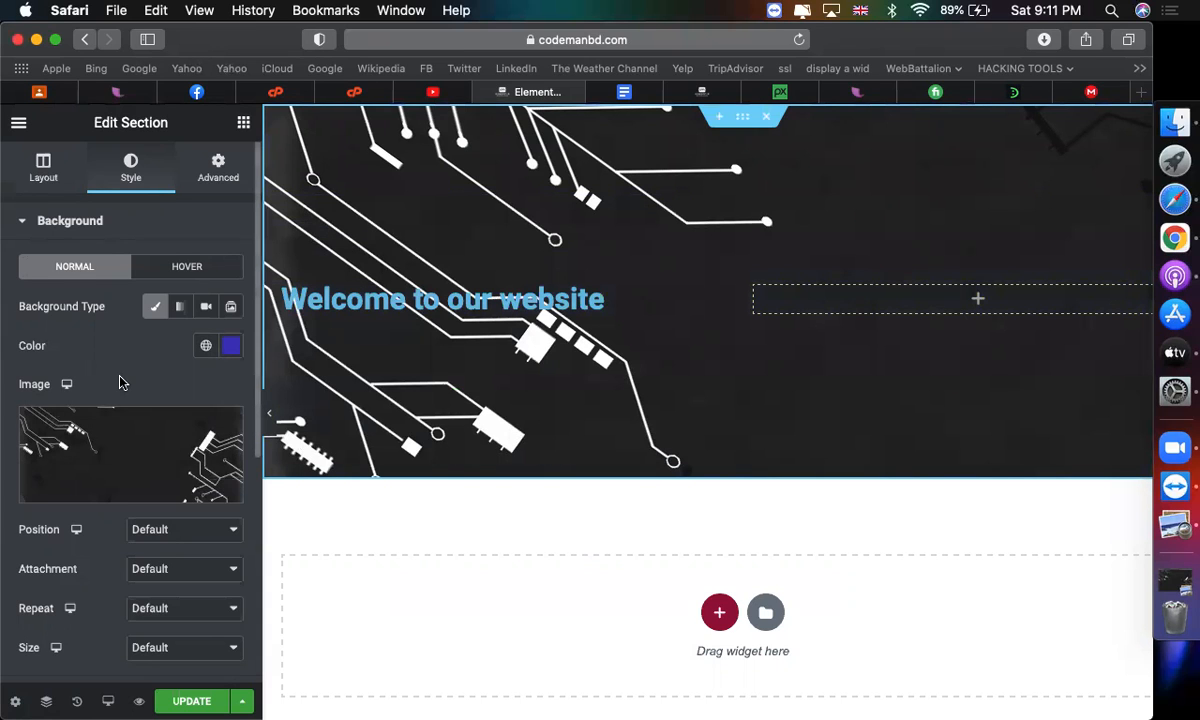
Set the background image's position to Center Center and its attachment to Scroll
scroll(118, 380, down, 2)
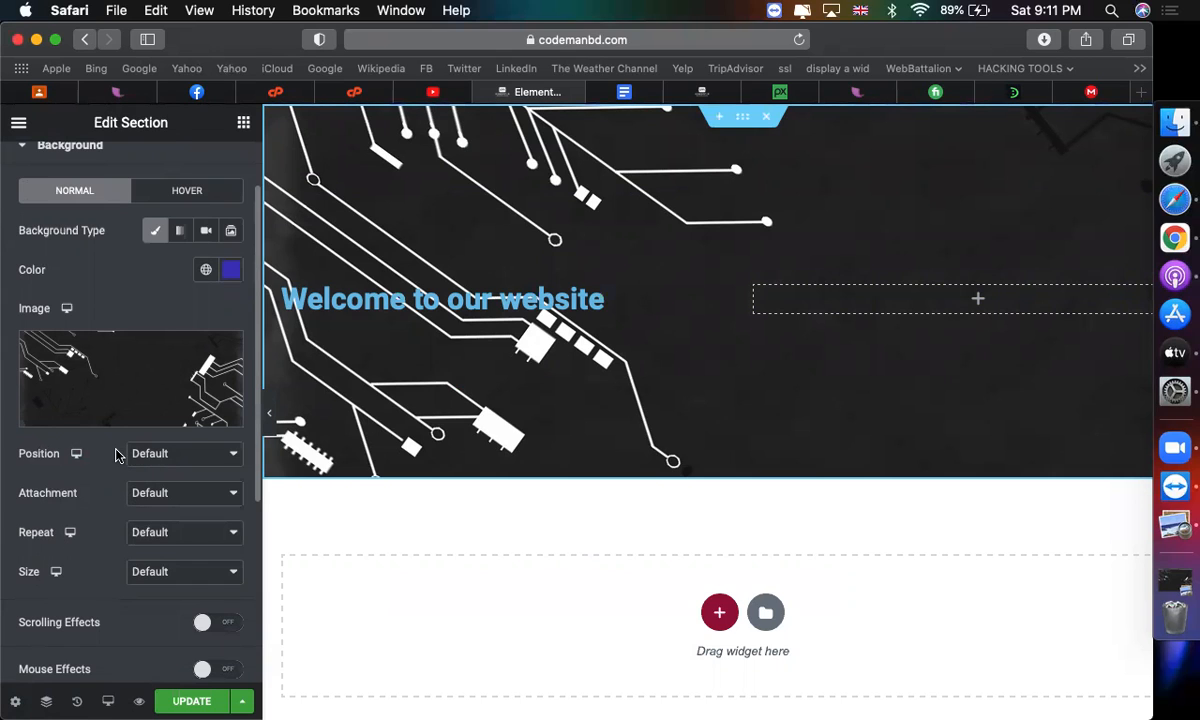
click(157, 455)
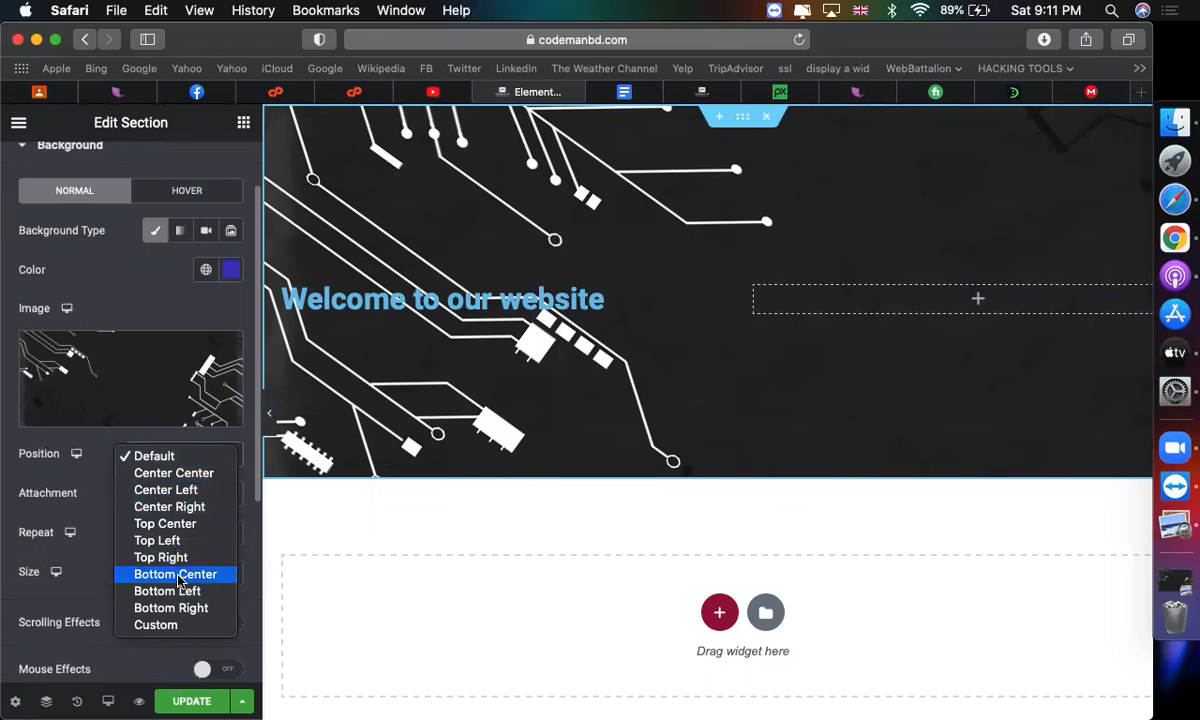
click(166, 473)
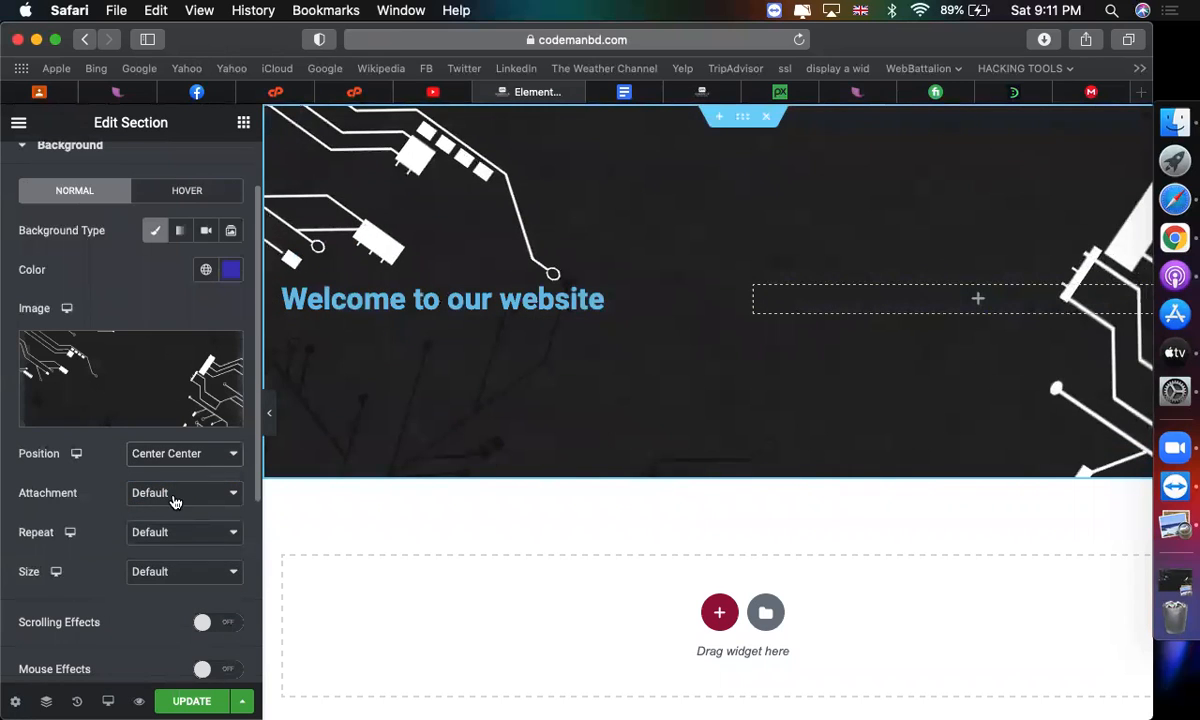
click(175, 494)
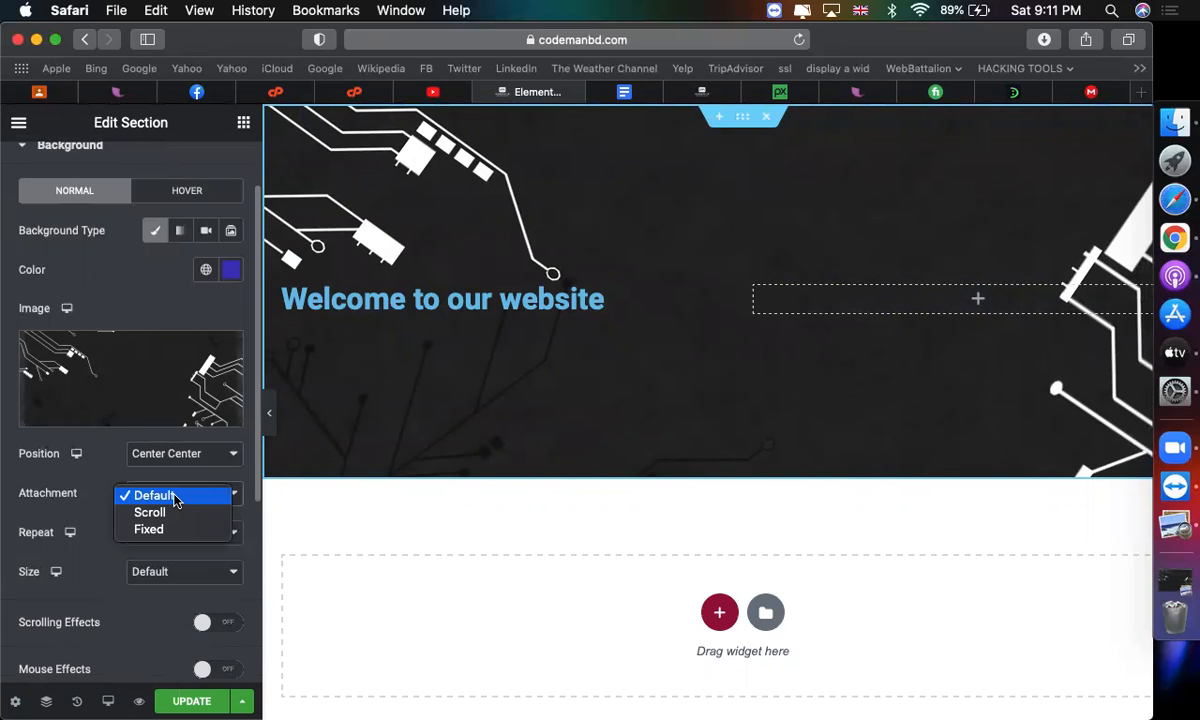
click(163, 511)
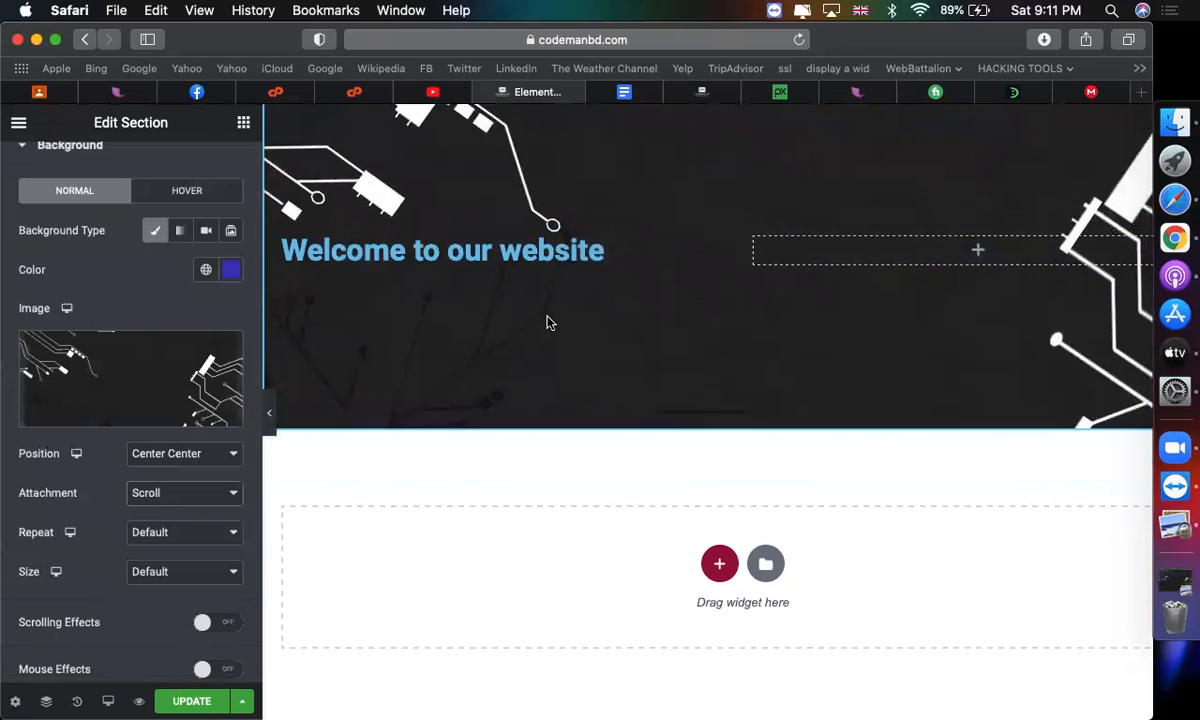
Try the Fixed attachment on the background image and set it back to Scroll
click(185, 493)
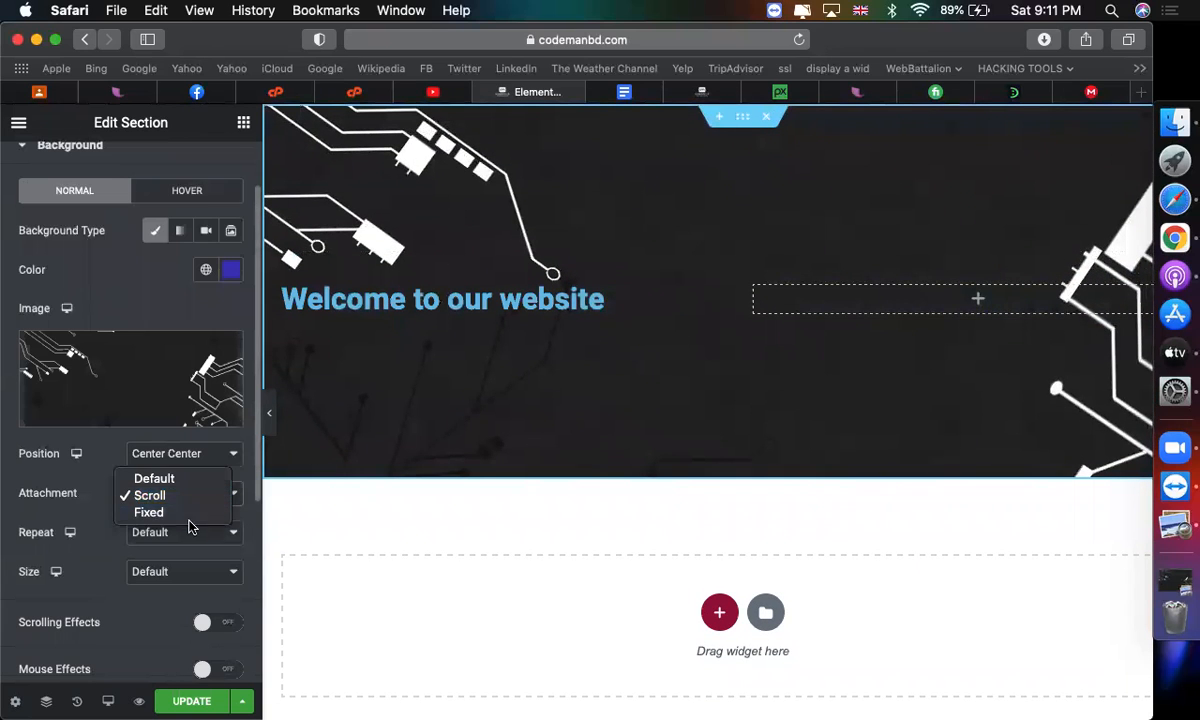
click(192, 514)
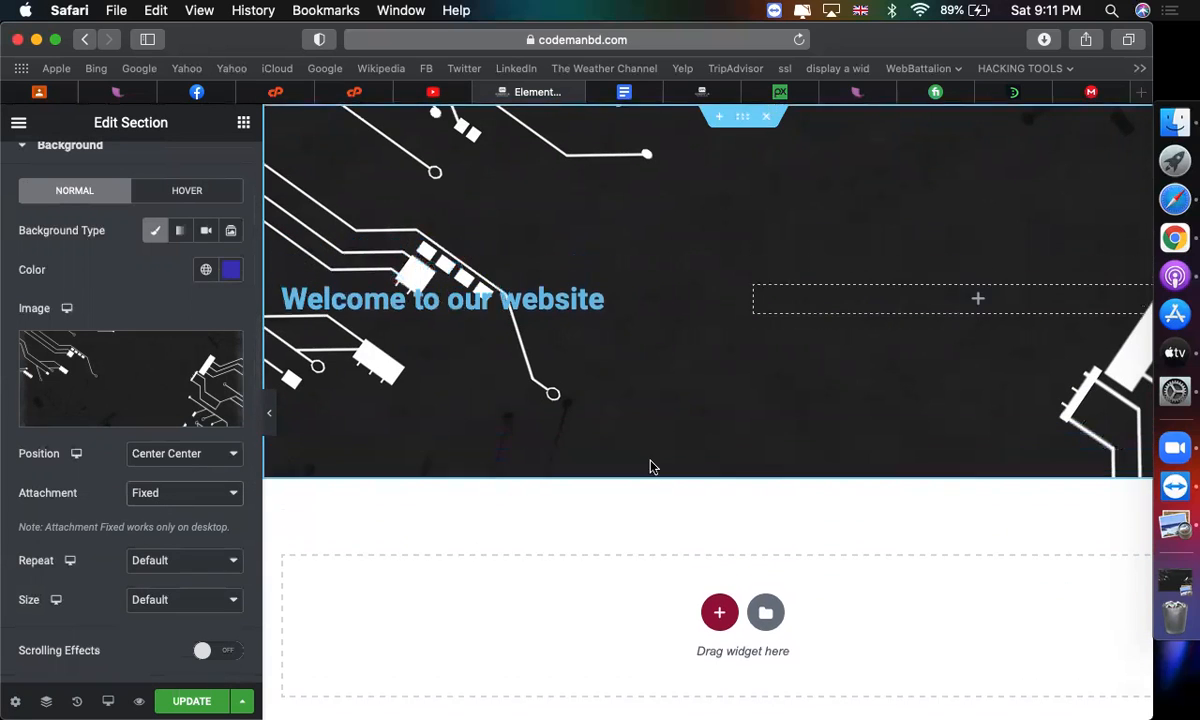
click(200, 494)
click(200, 496)
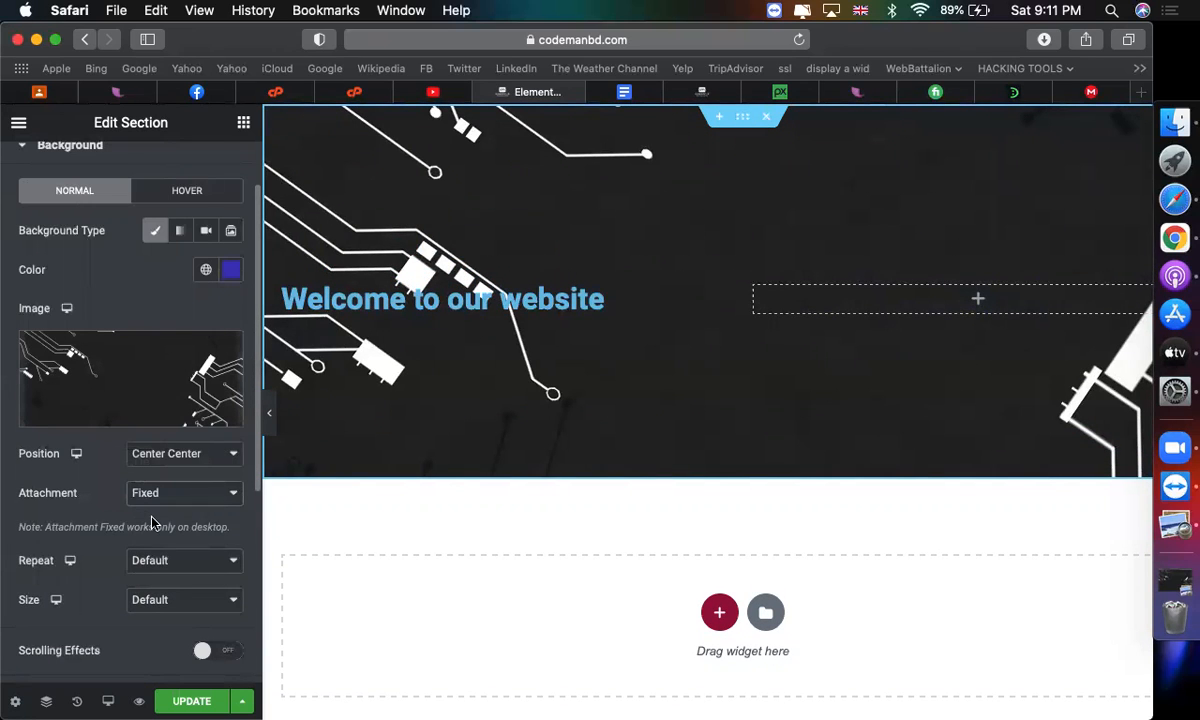
scroll(150, 522, down, 1)
click(178, 458)
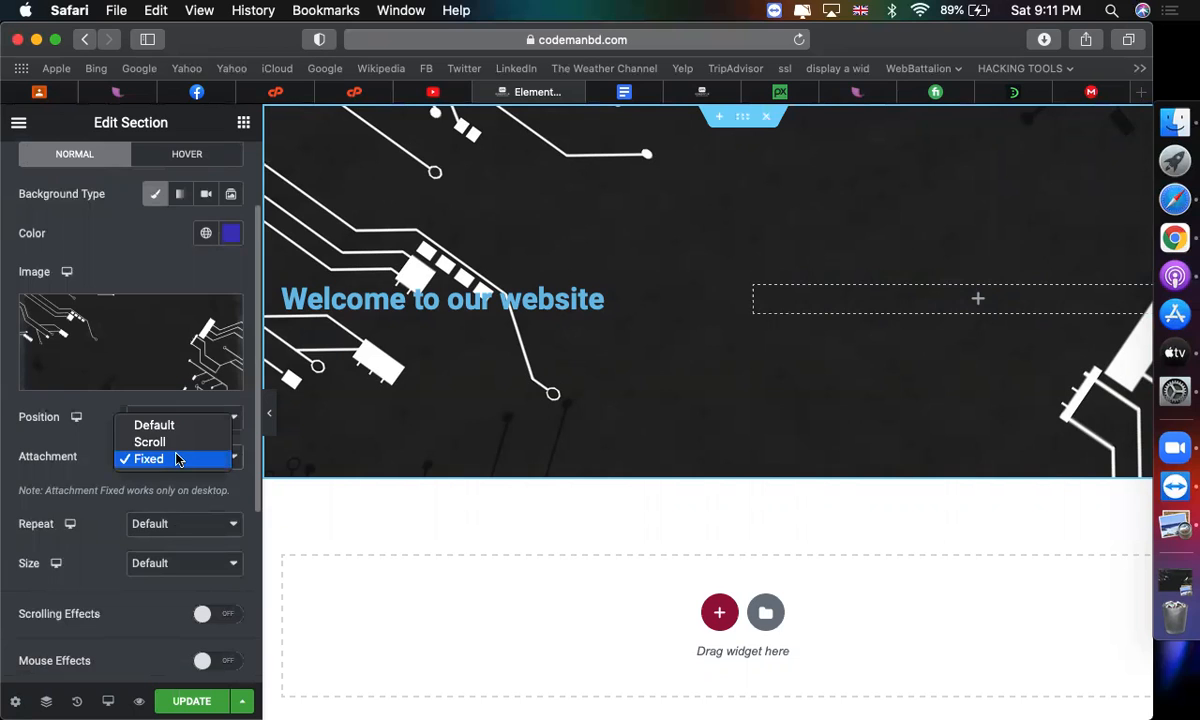
click(176, 444)
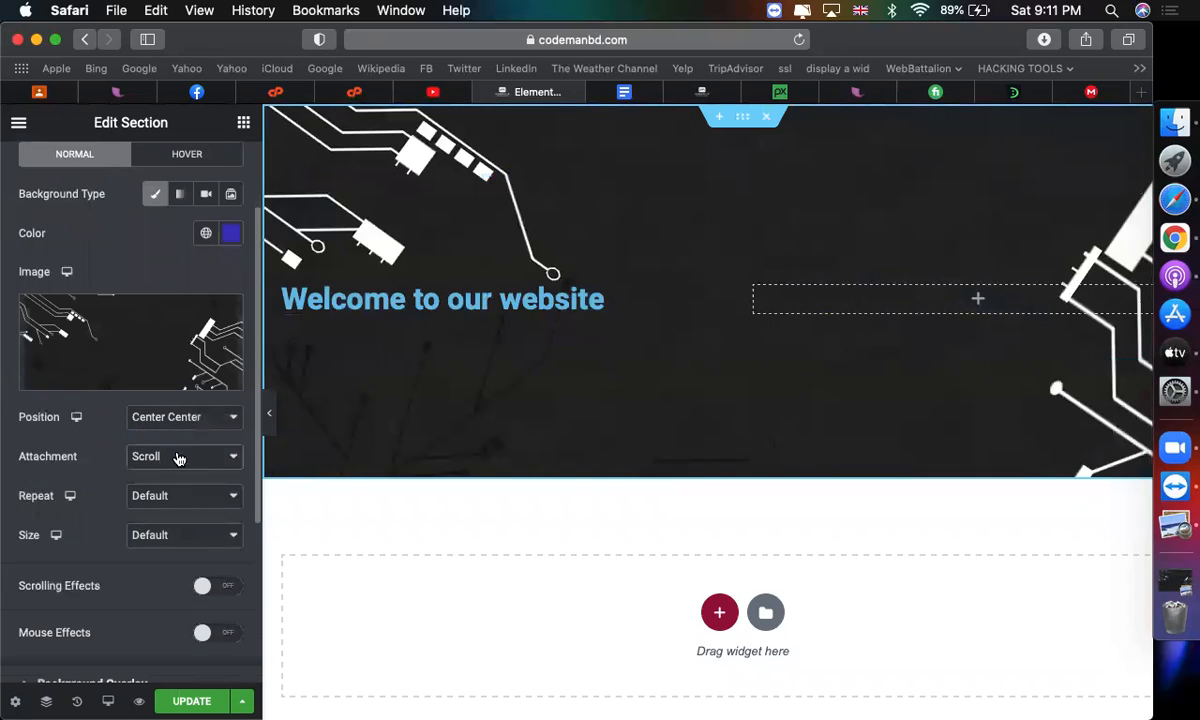
Set the background image's repeat to No-repeat and its size to Cover
click(192, 508)
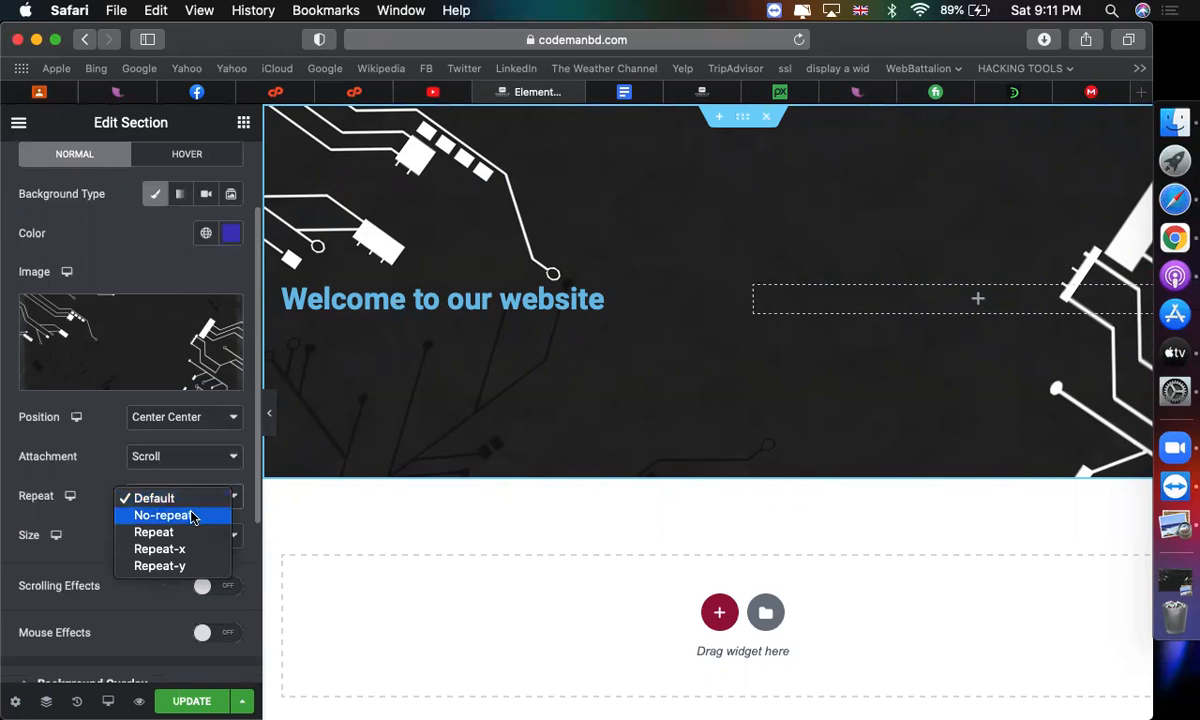
click(193, 517)
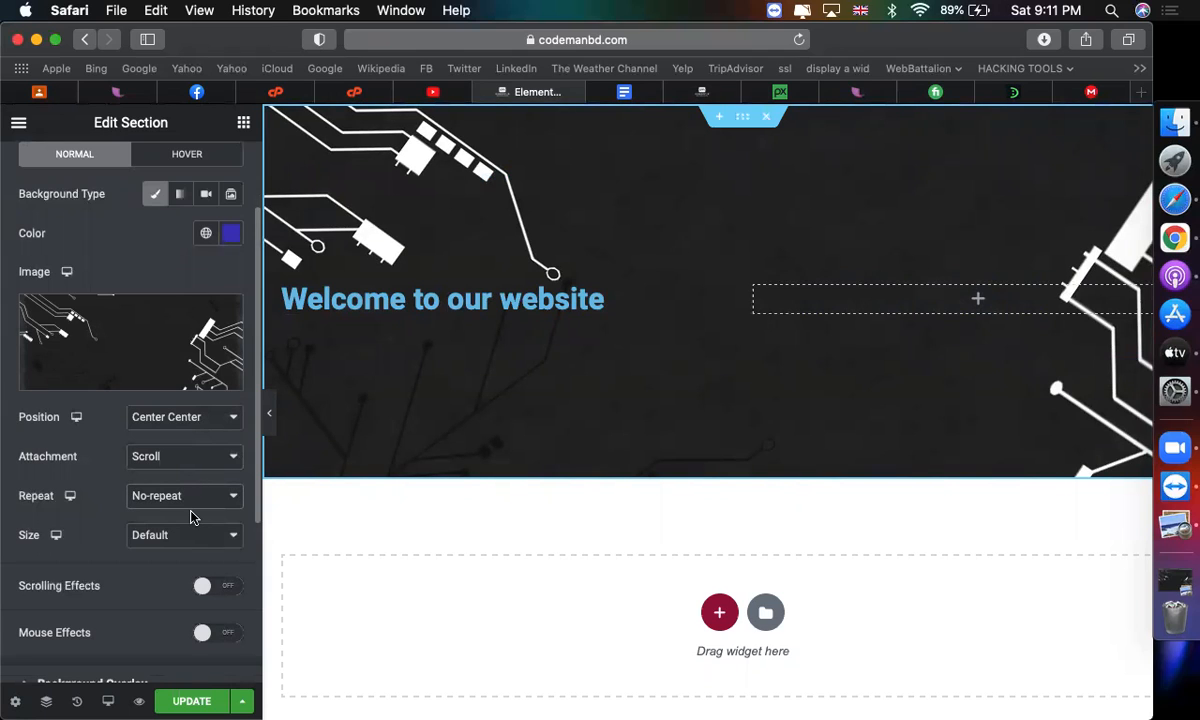
click(150, 536)
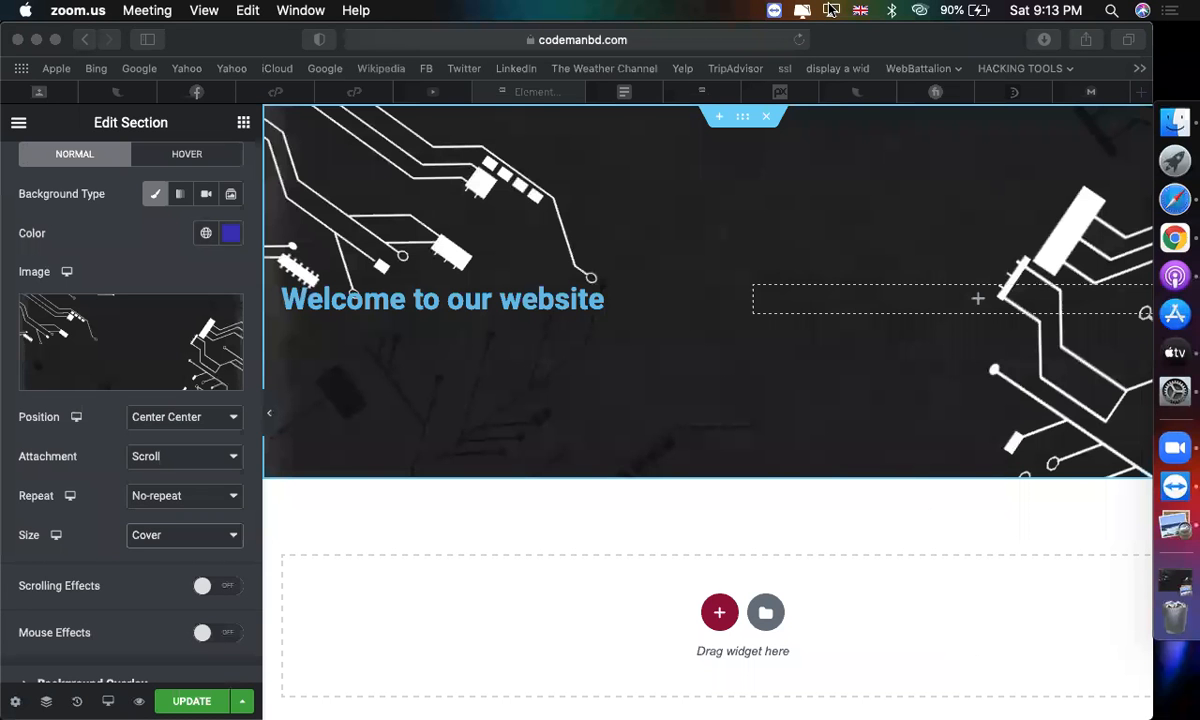
click(1050, 363)
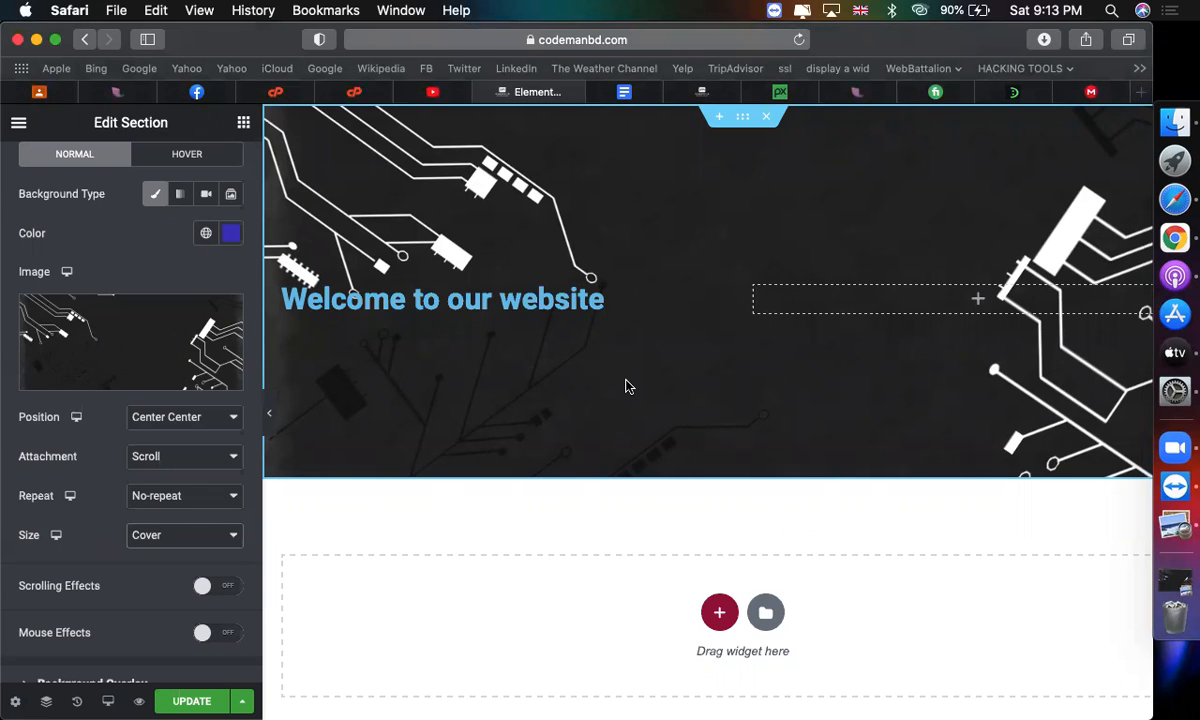
Try the Auto size on the background image and set the size to Contain
click(166, 536)
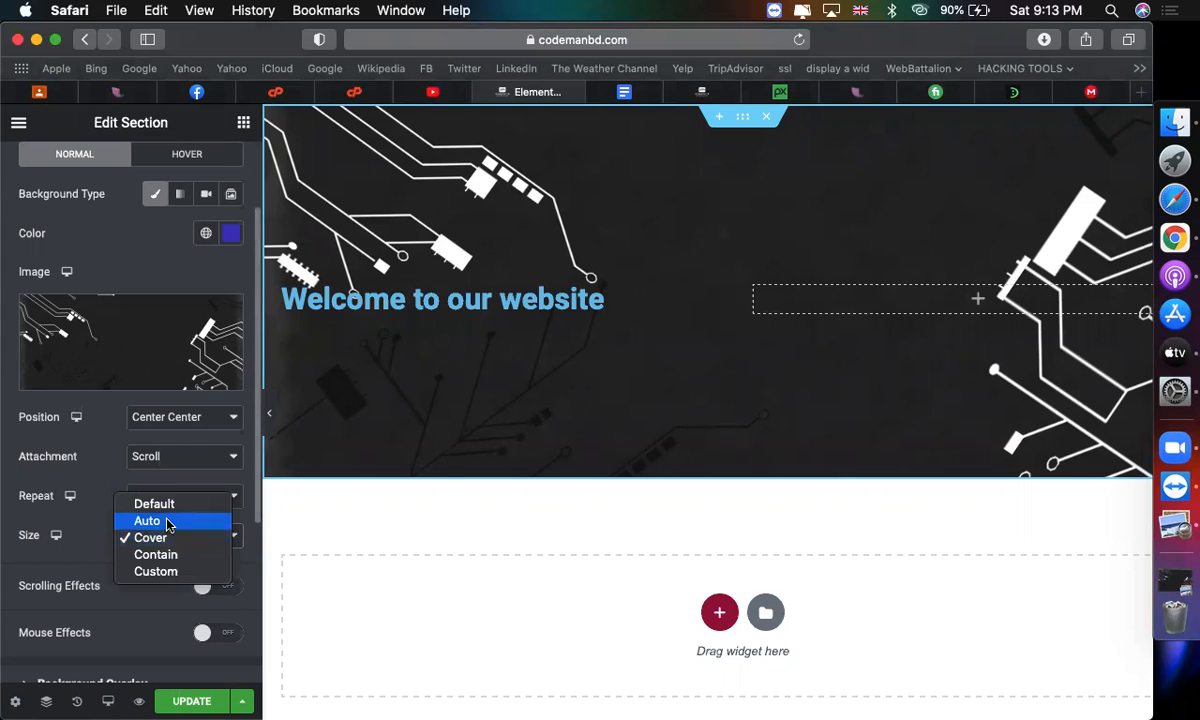
click(168, 522)
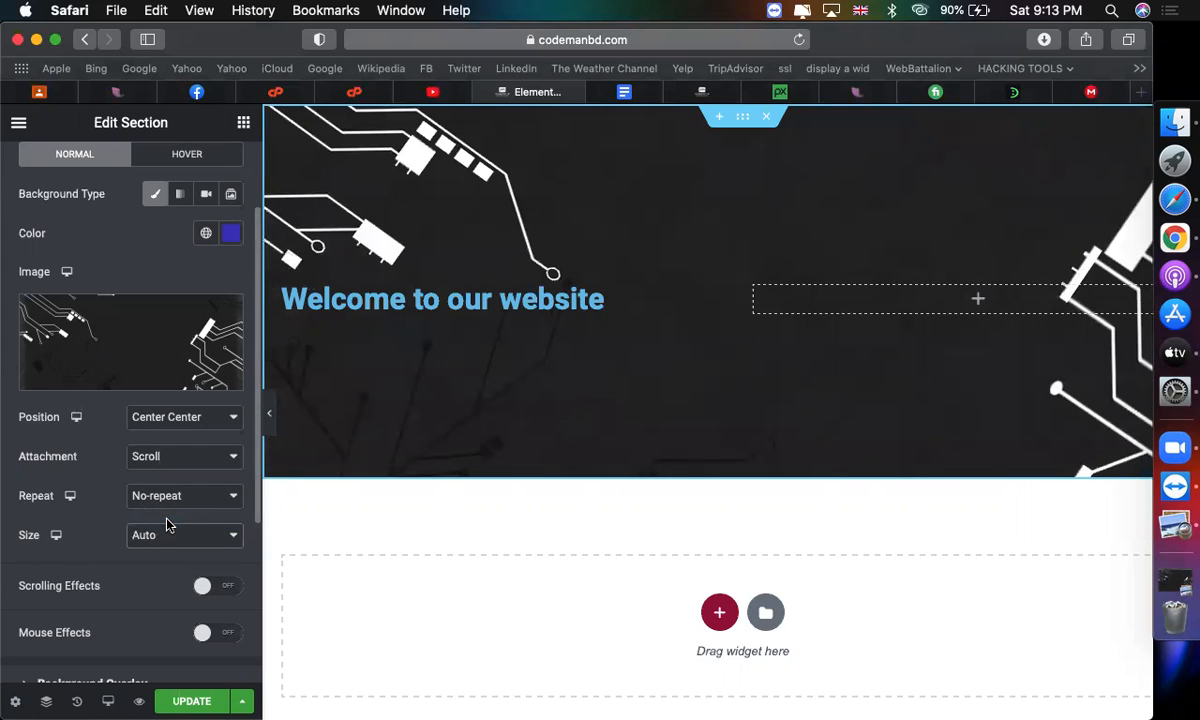
click(186, 542)
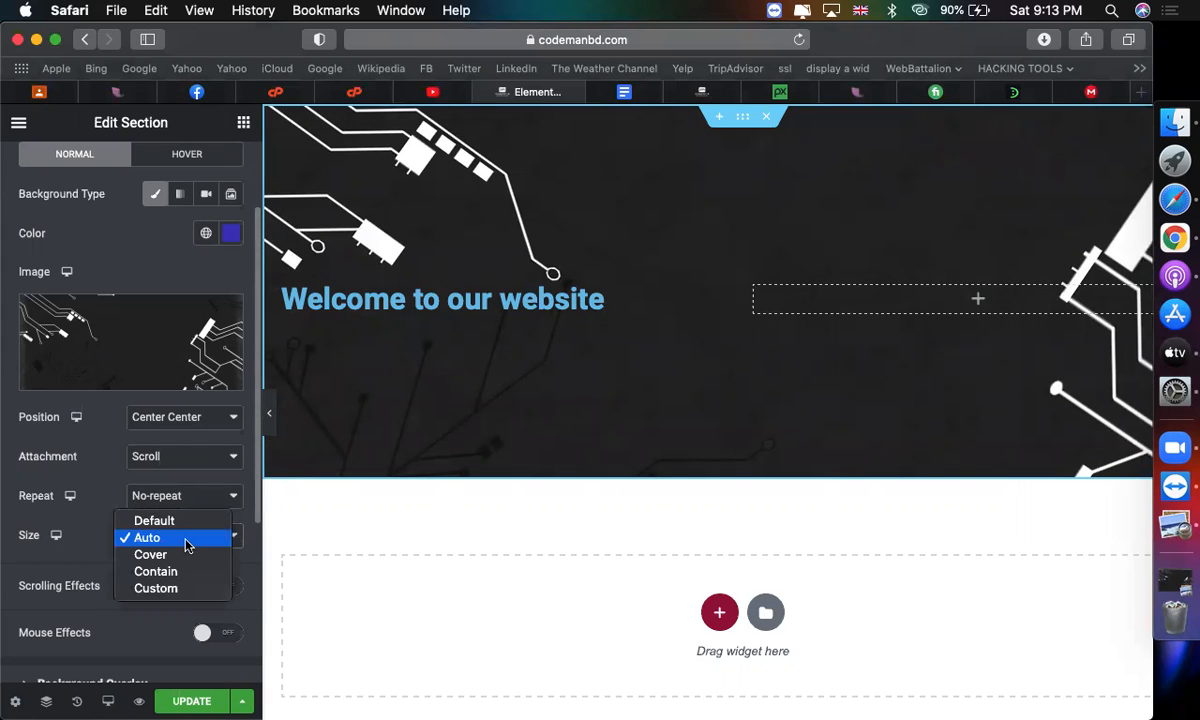
click(175, 571)
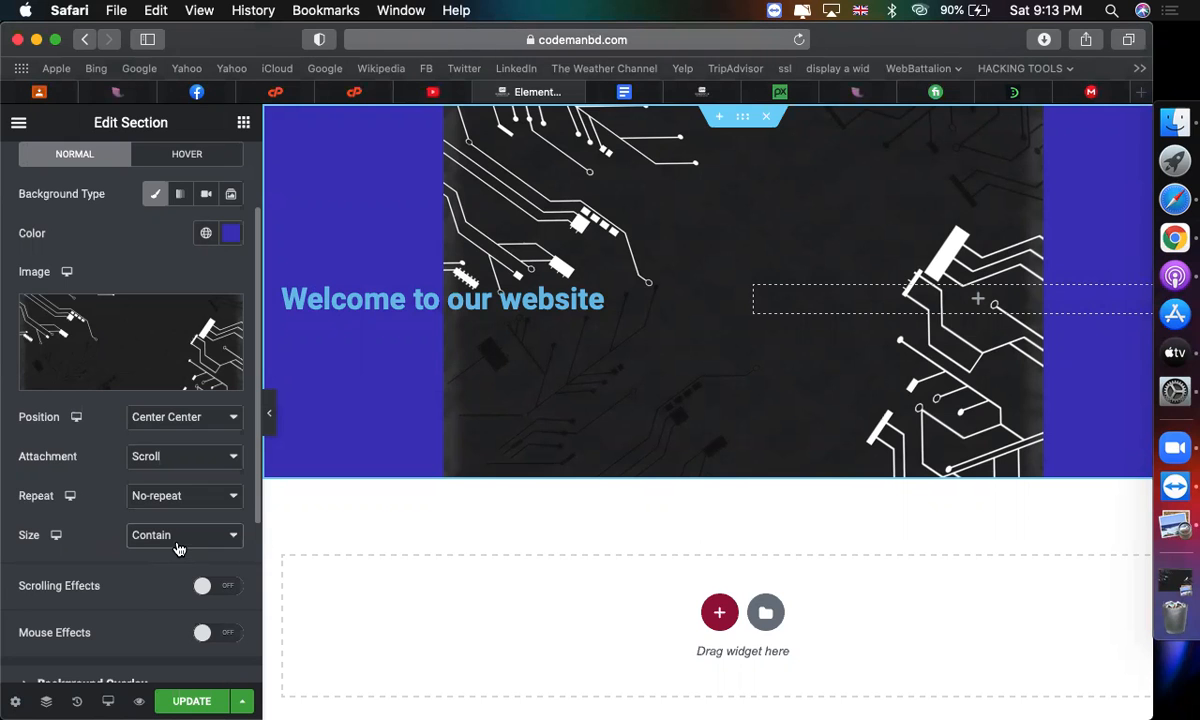
Try the Custom size on the section's background image and set the size to Cover
click(170, 535)
click(177, 556)
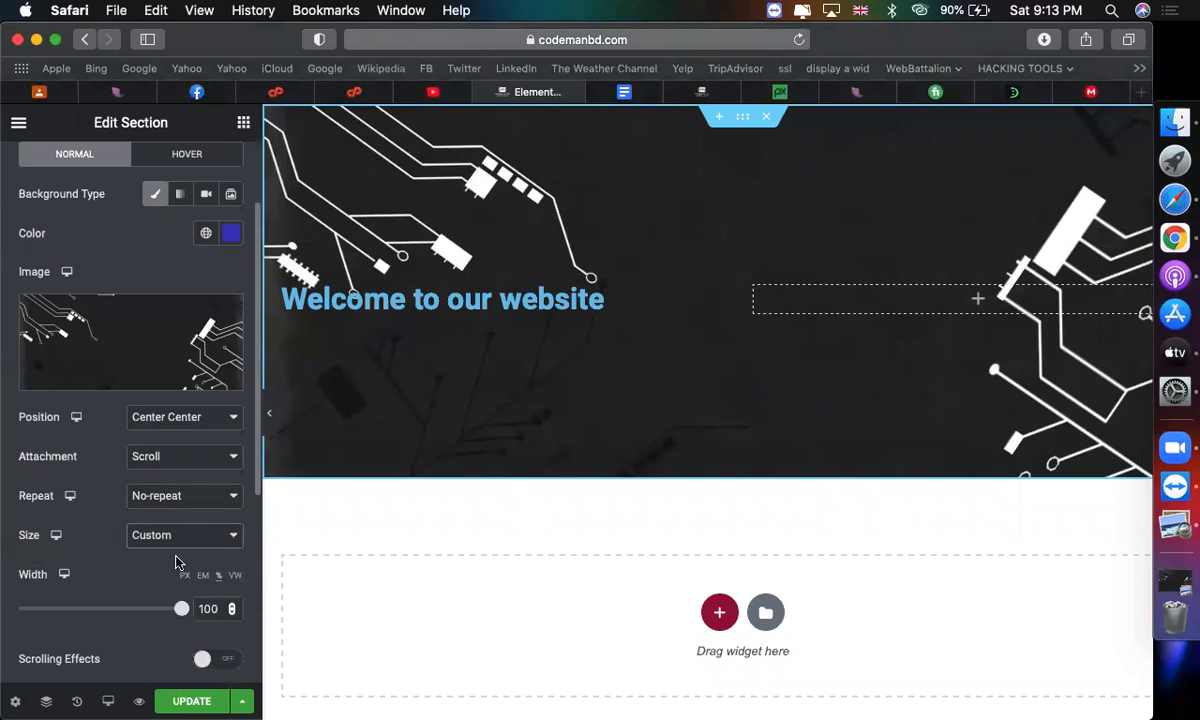
scroll(160, 567, down, 3)
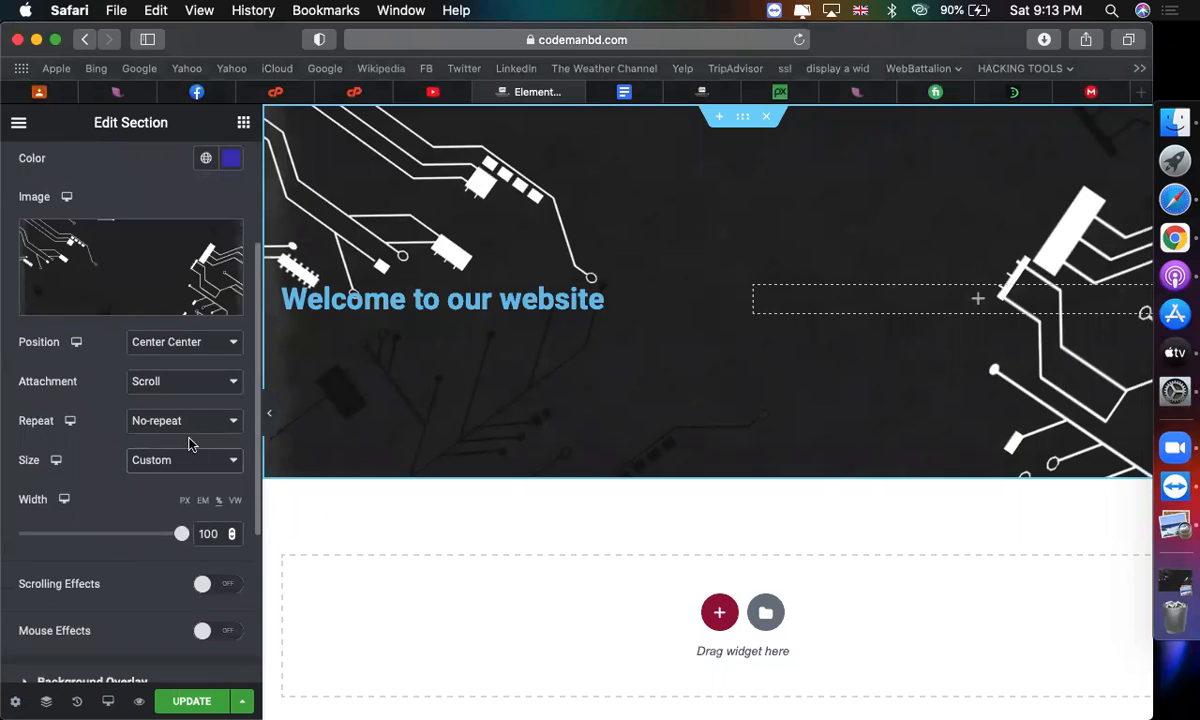
click(182, 460)
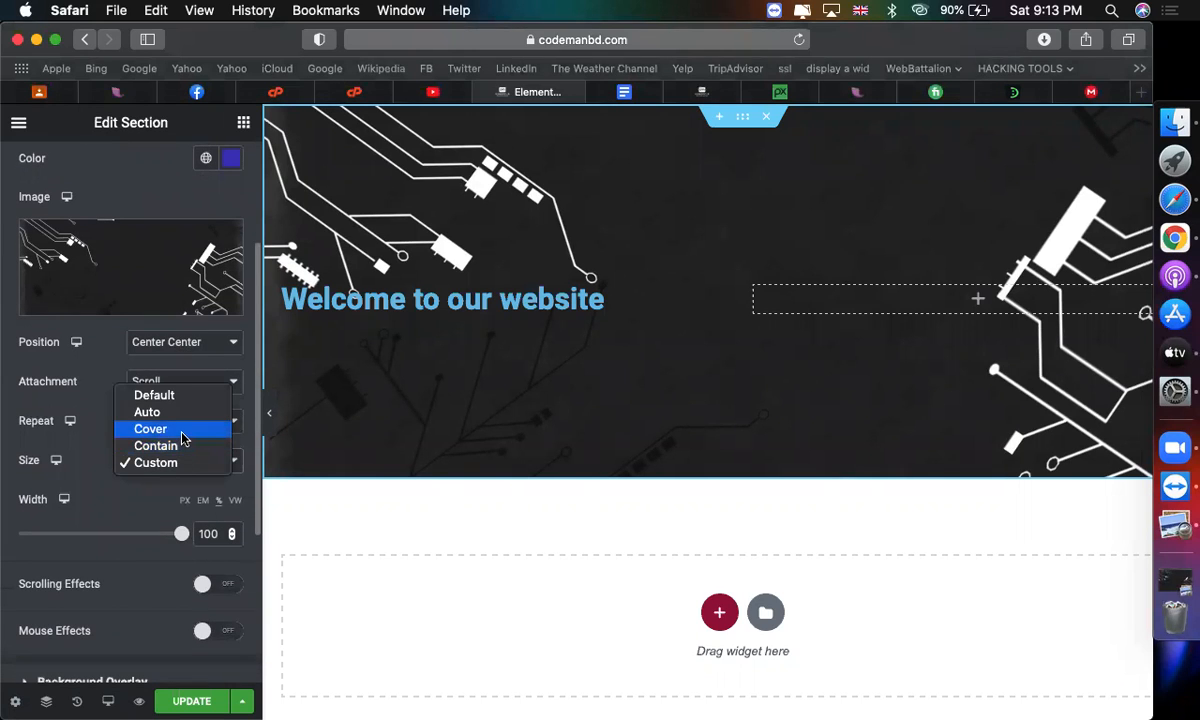
click(182, 437)
Set the welcome section's normal background overlay color to the near-black #121111
scroll(150, 497, down, 2)
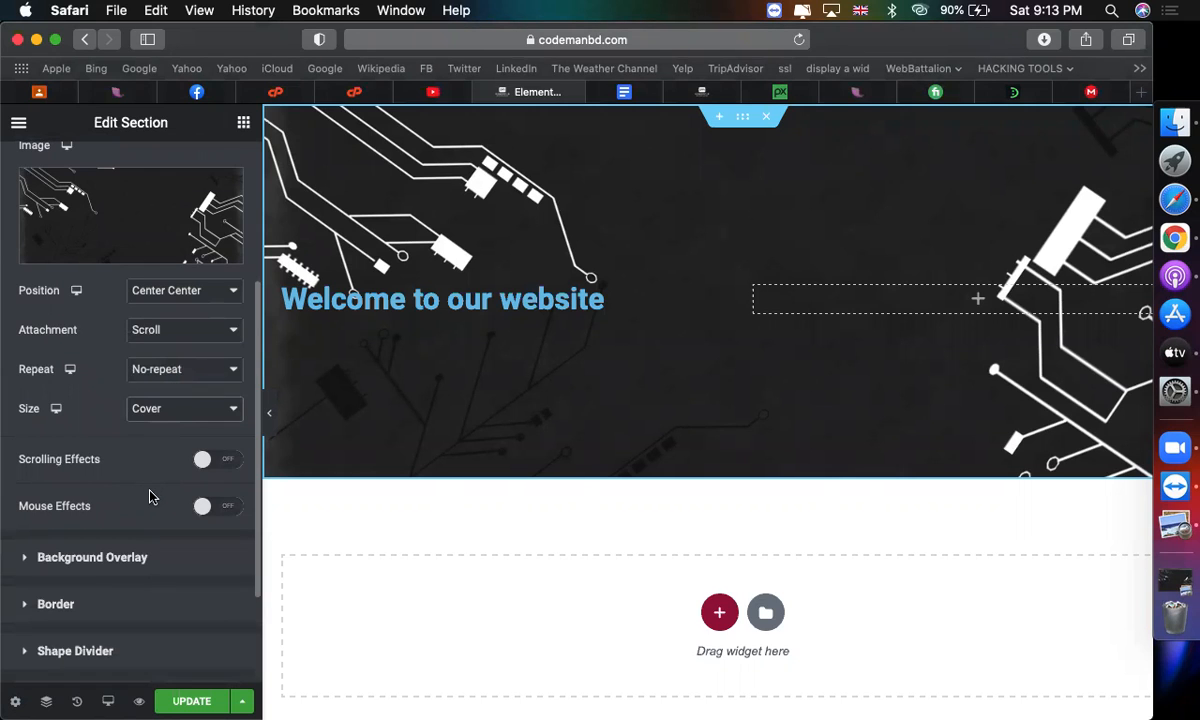
click(145, 556)
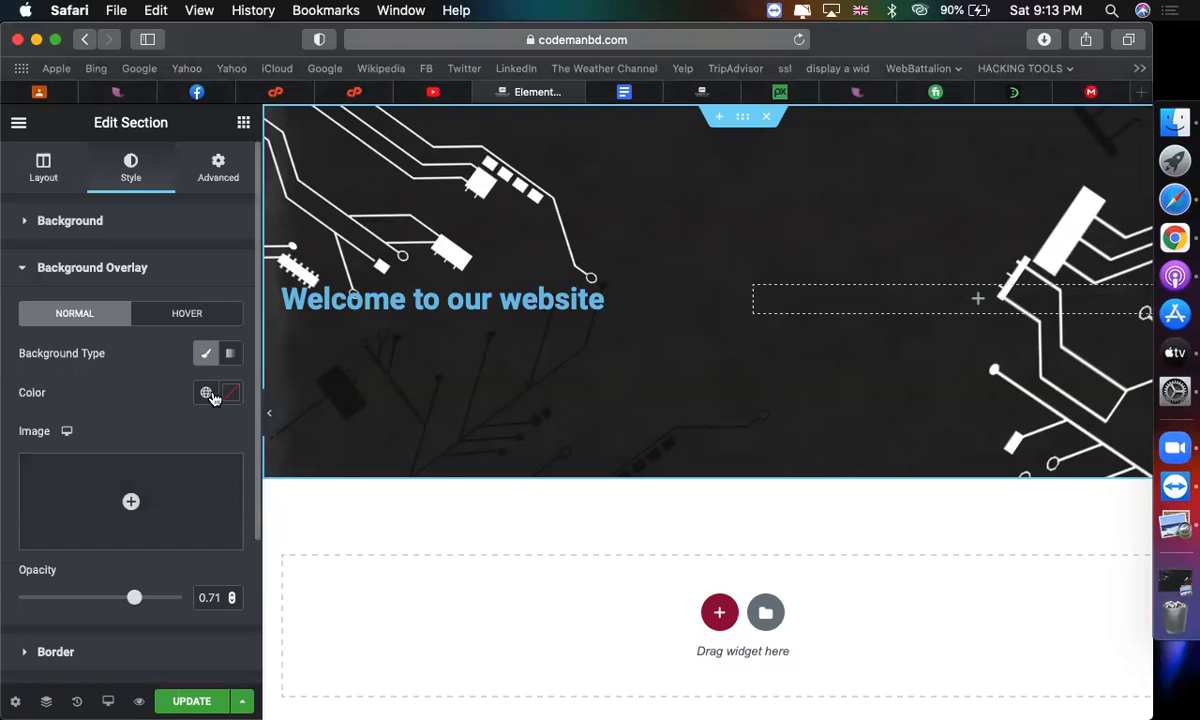
mouse_move(176, 476)
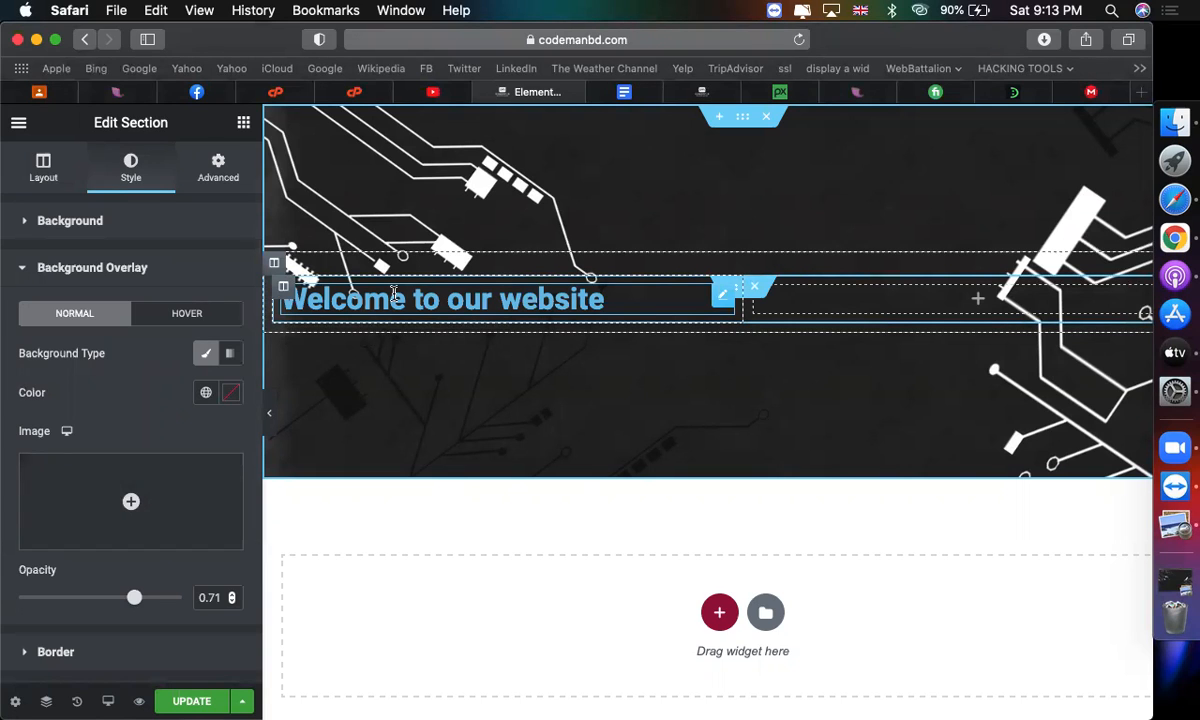
click(231, 393)
drag(247, 567, 146, 609)
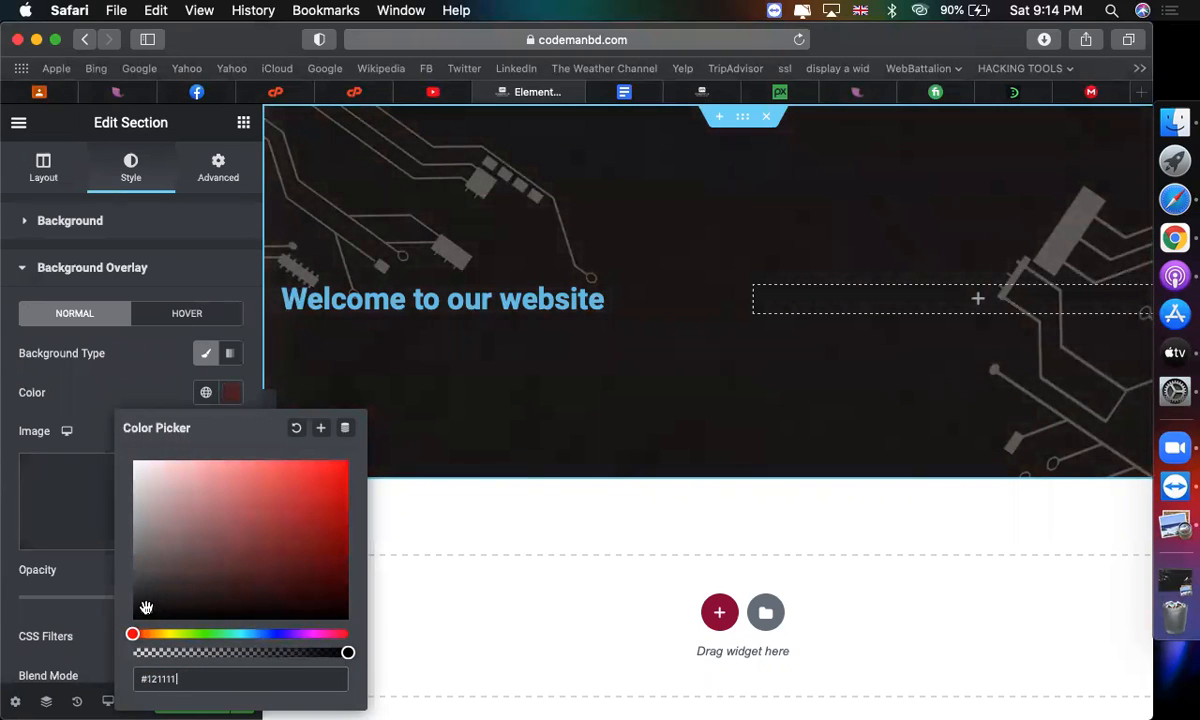
click(140, 404)
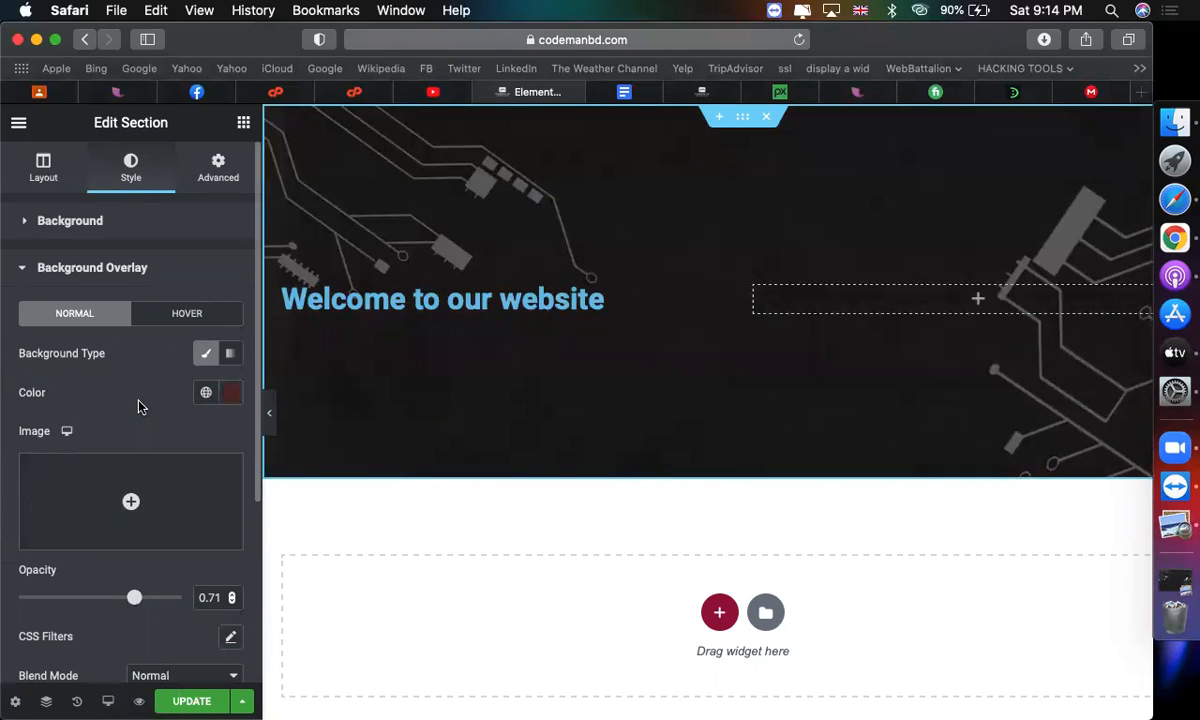
click(137, 288)
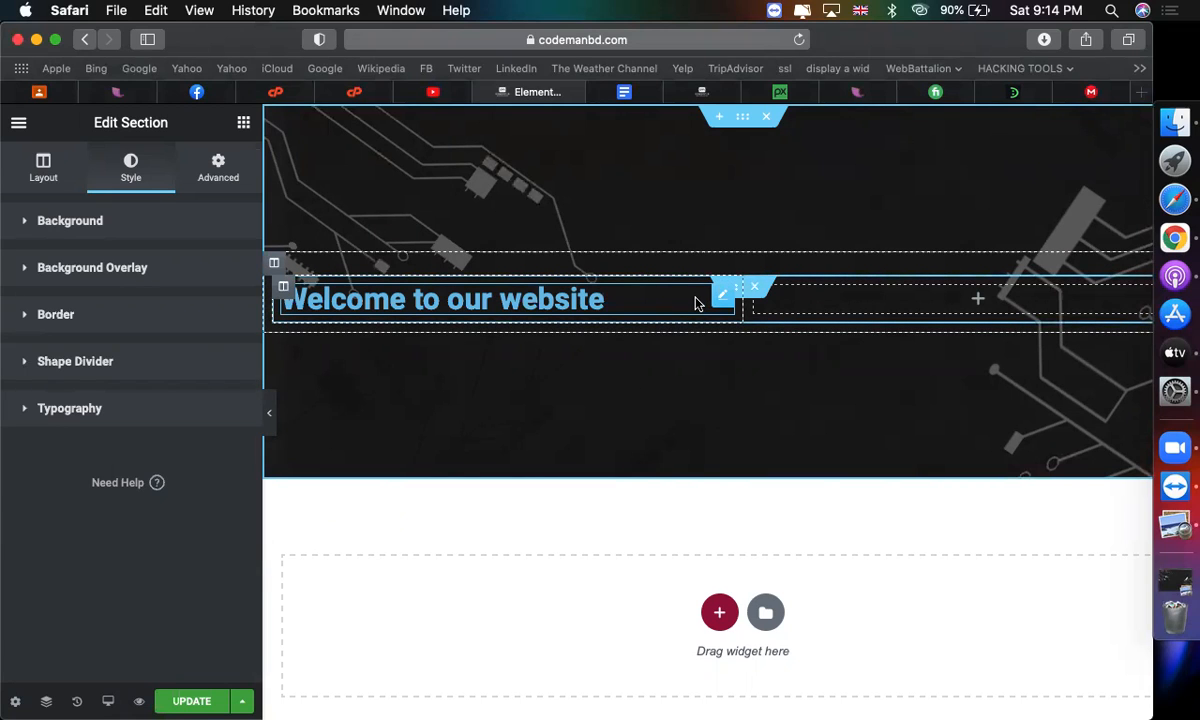
Add an Image widget to the empty column beside the welcome heading and open the file upload for its image
click(785, 296)
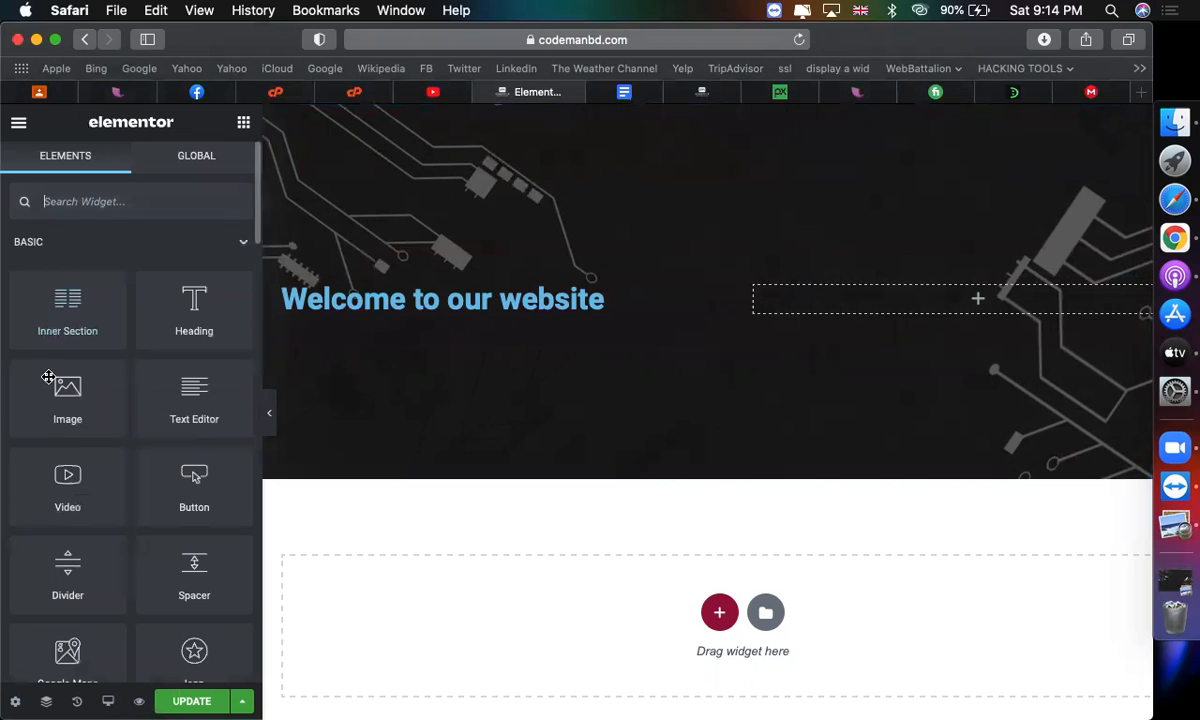
drag(52, 425, 925, 312)
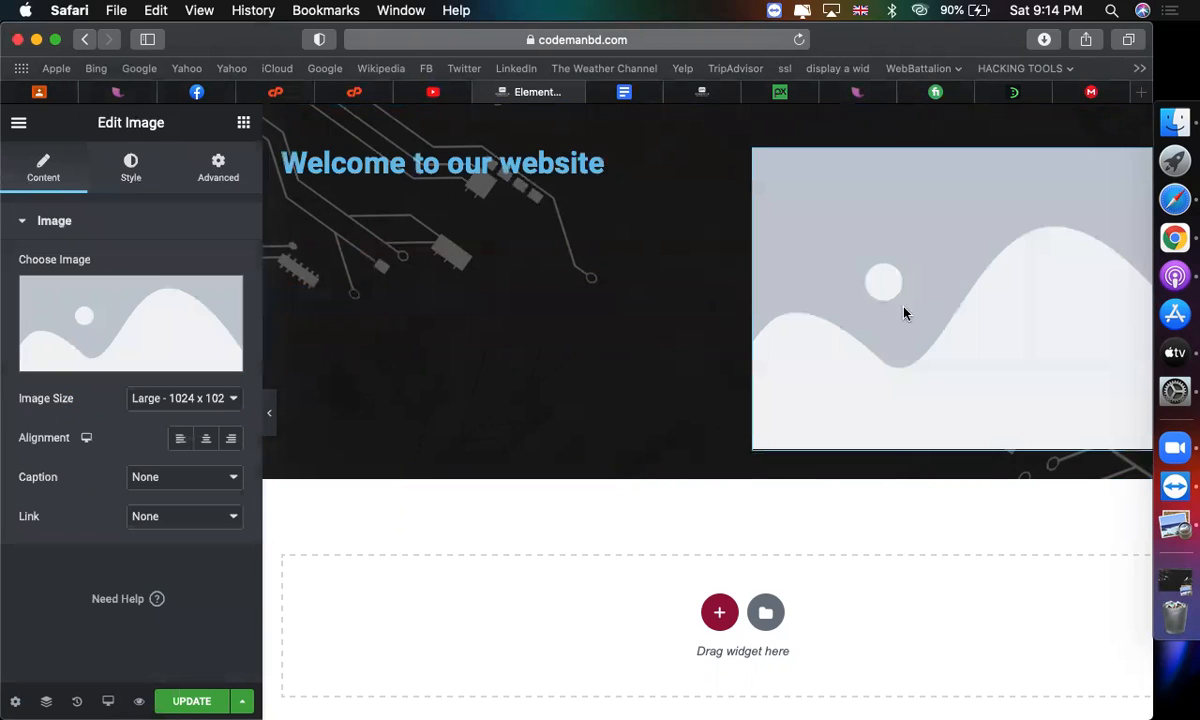
click(62, 327)
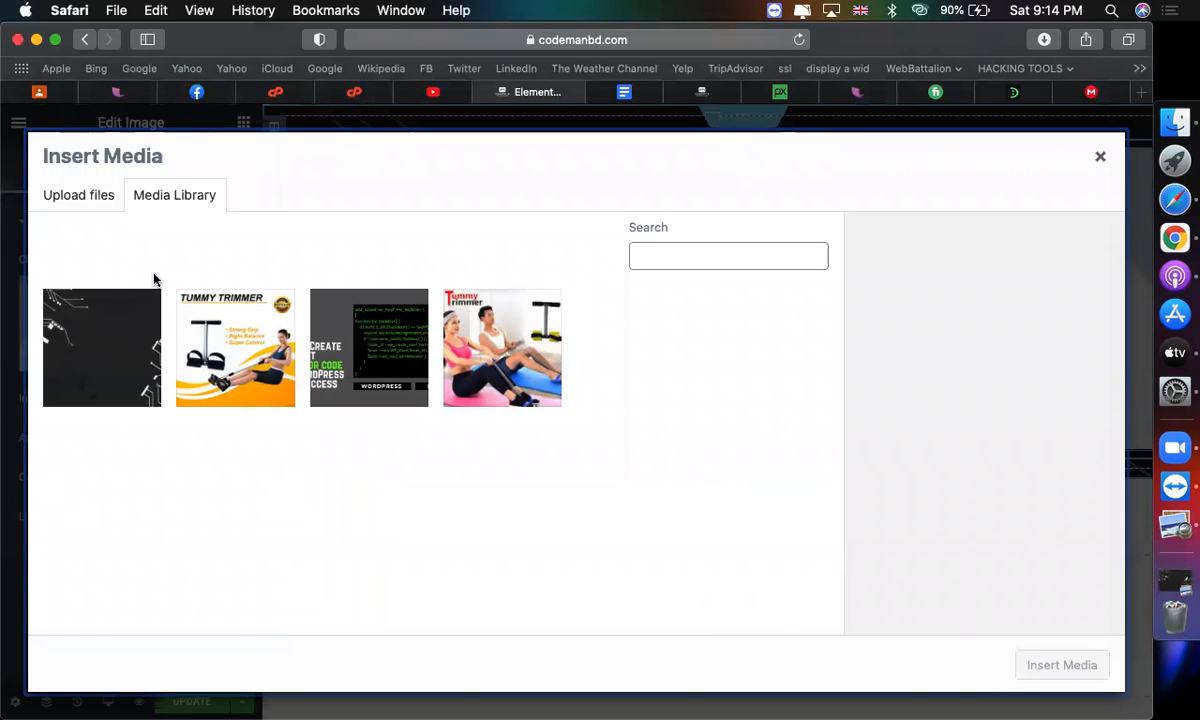
click(83, 197)
click(145, 205)
click(83, 197)
click(560, 446)
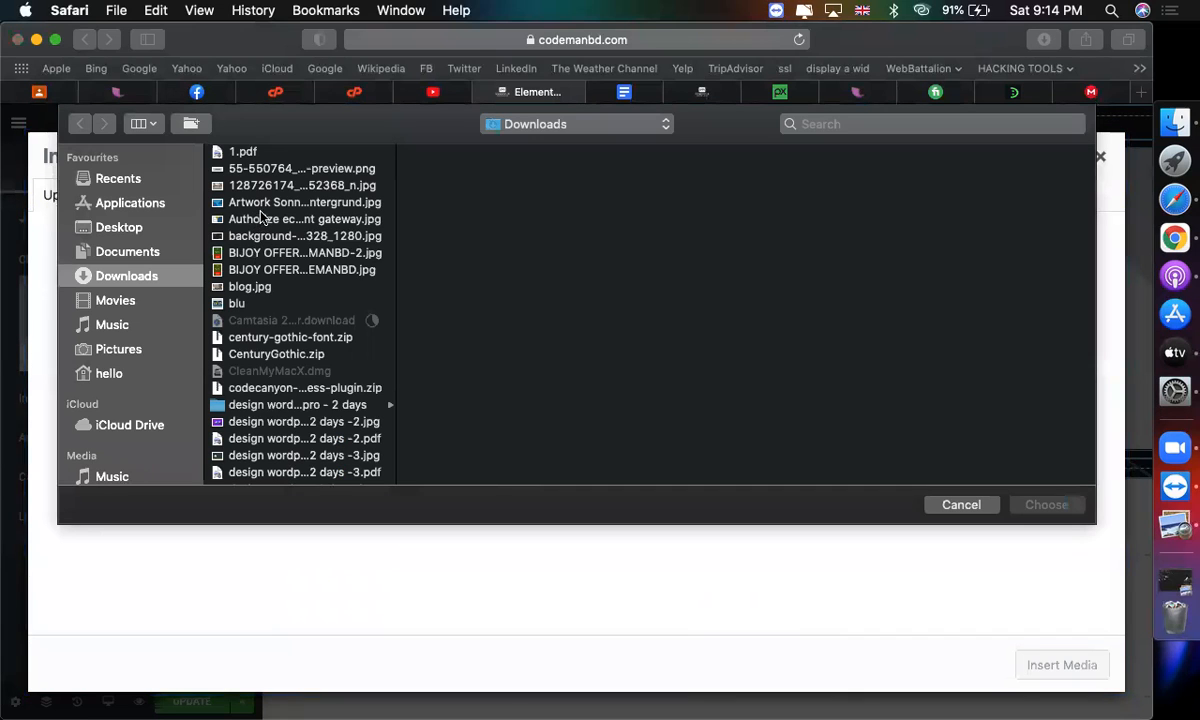
click(266, 205)
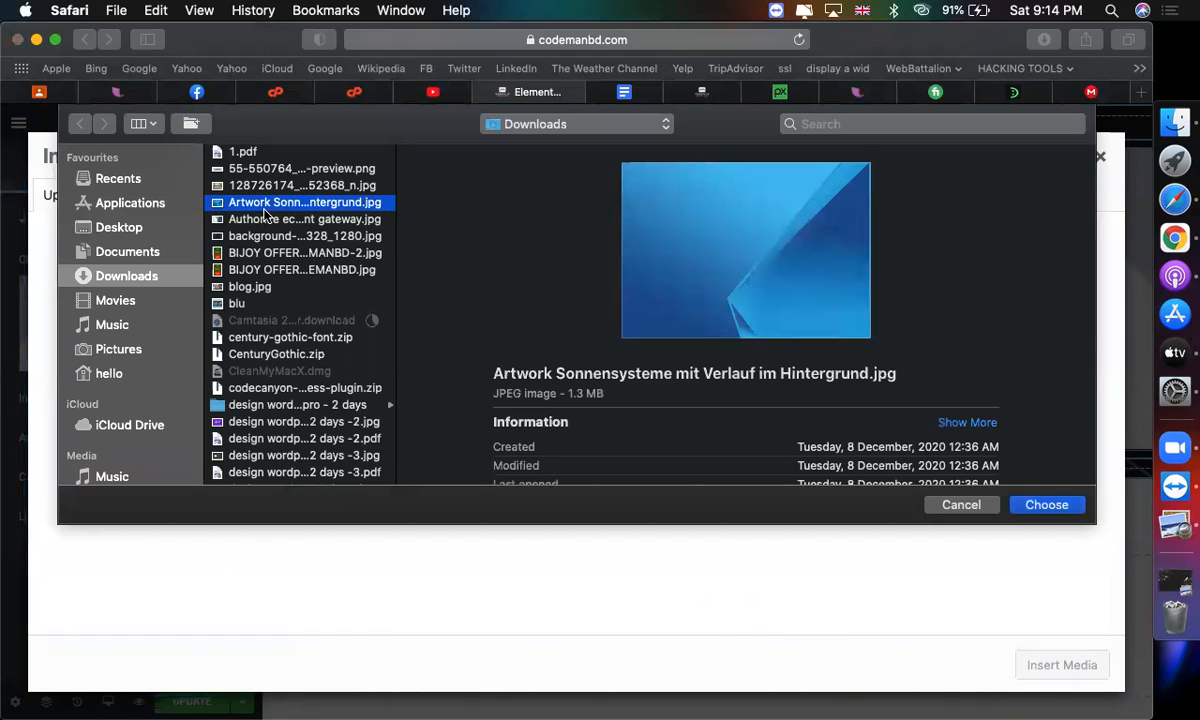
click(258, 236)
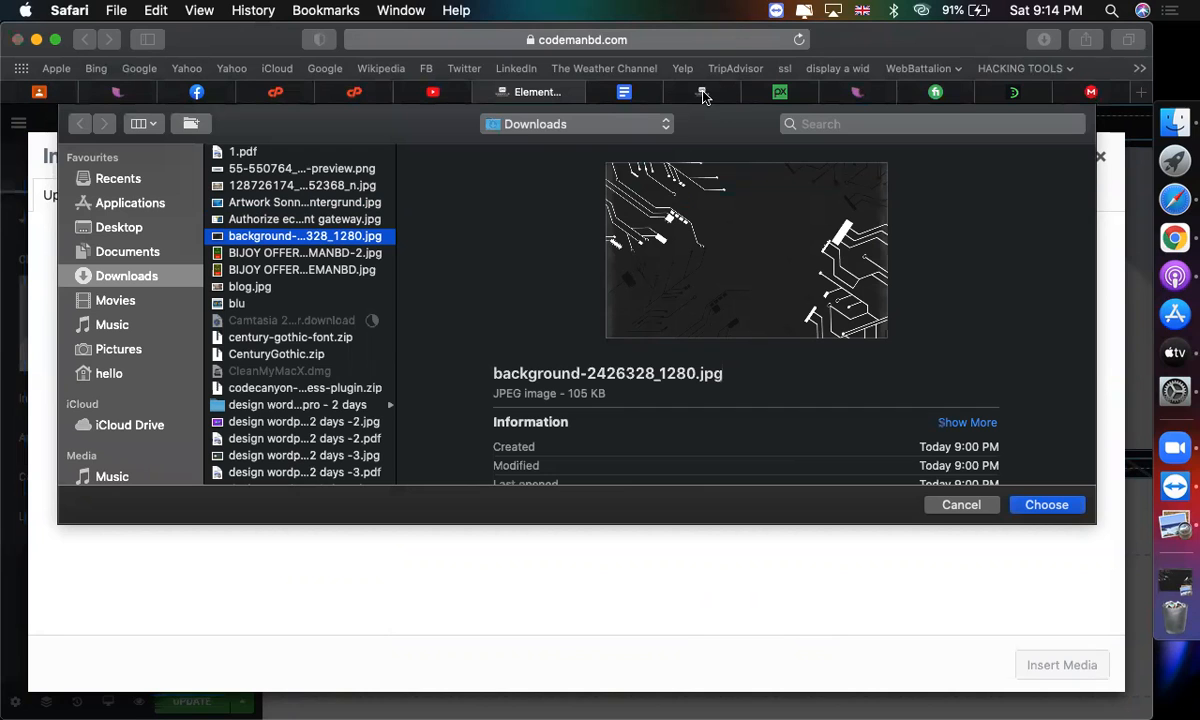
click(961, 505)
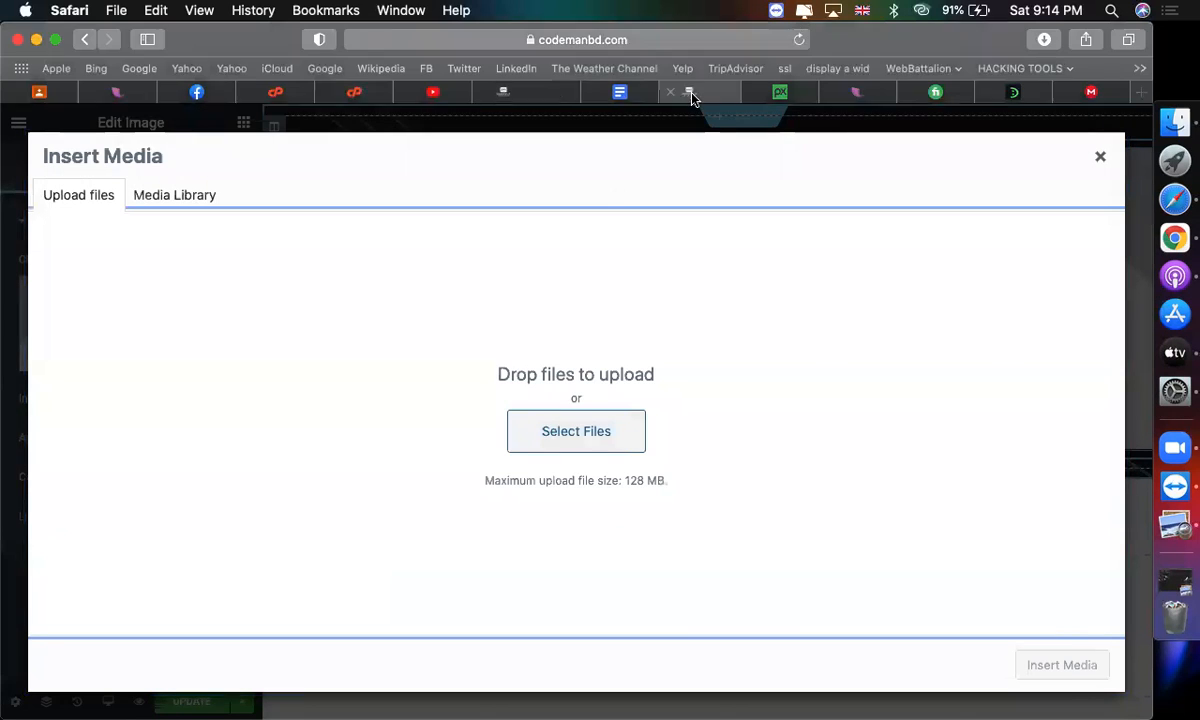
Save the hero illustration from the open CodemanBD homepage to the Downloads folder as hero-codemanBD
click(690, 91)
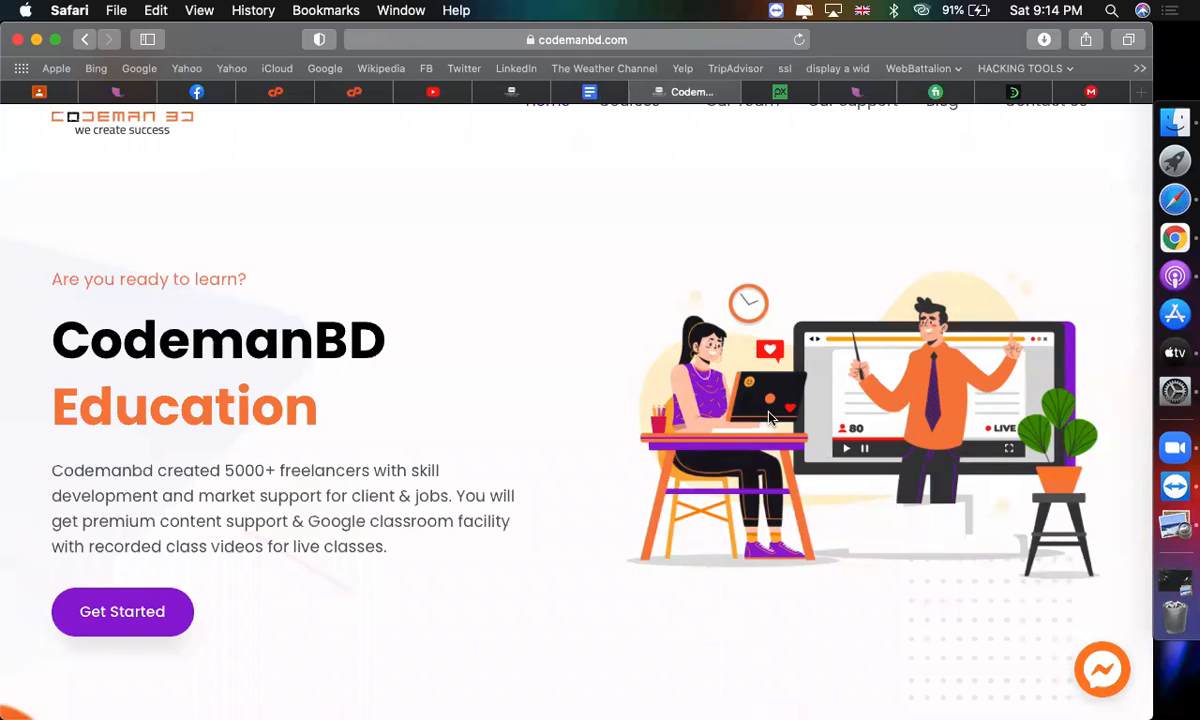
scroll(770, 418, down, 3)
scroll(770, 418, up, 2)
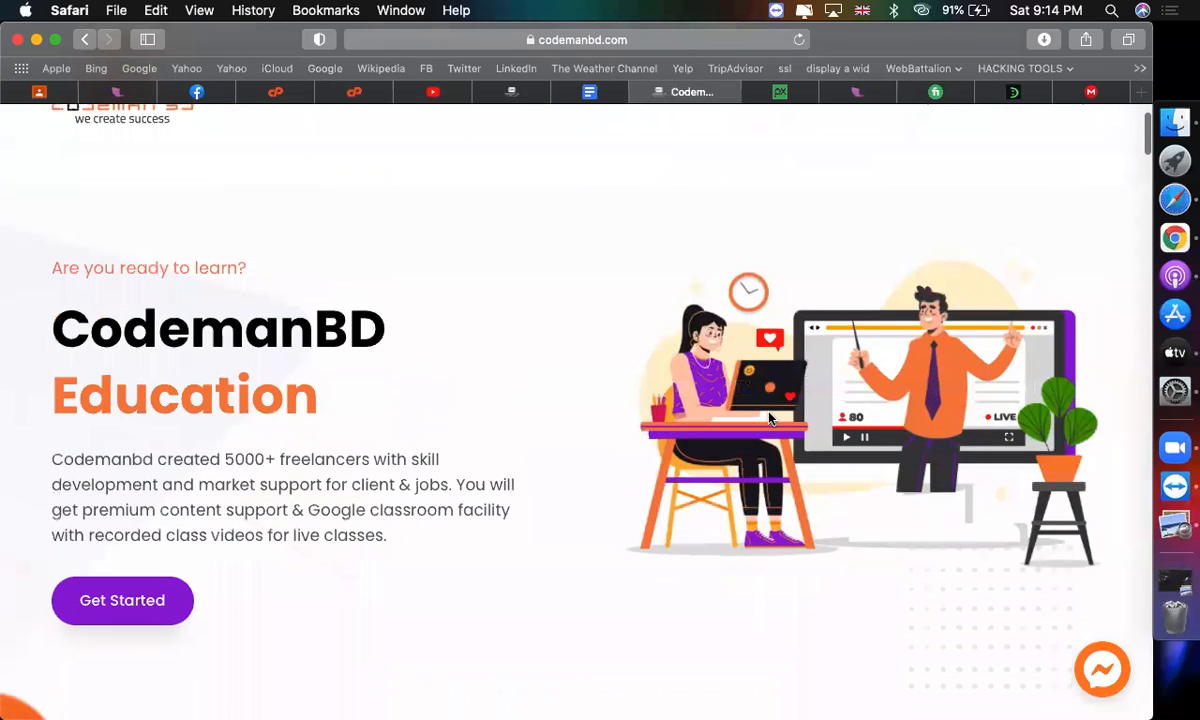
right_click(770, 414)
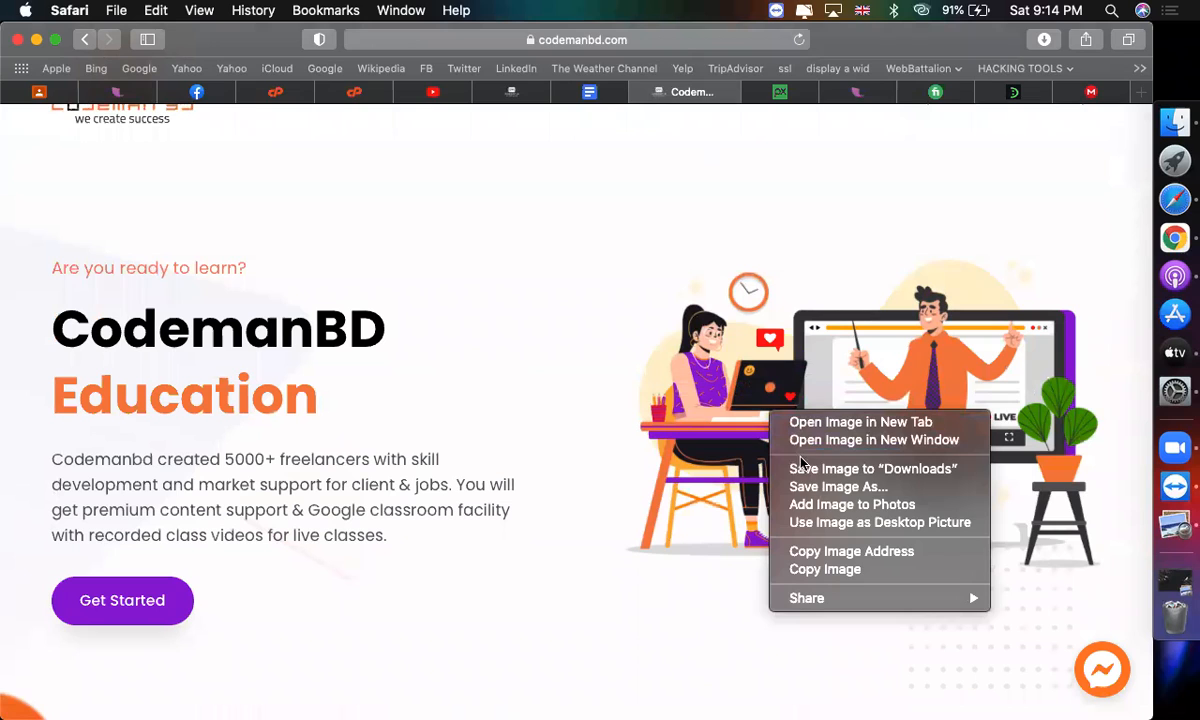
click(805, 487)
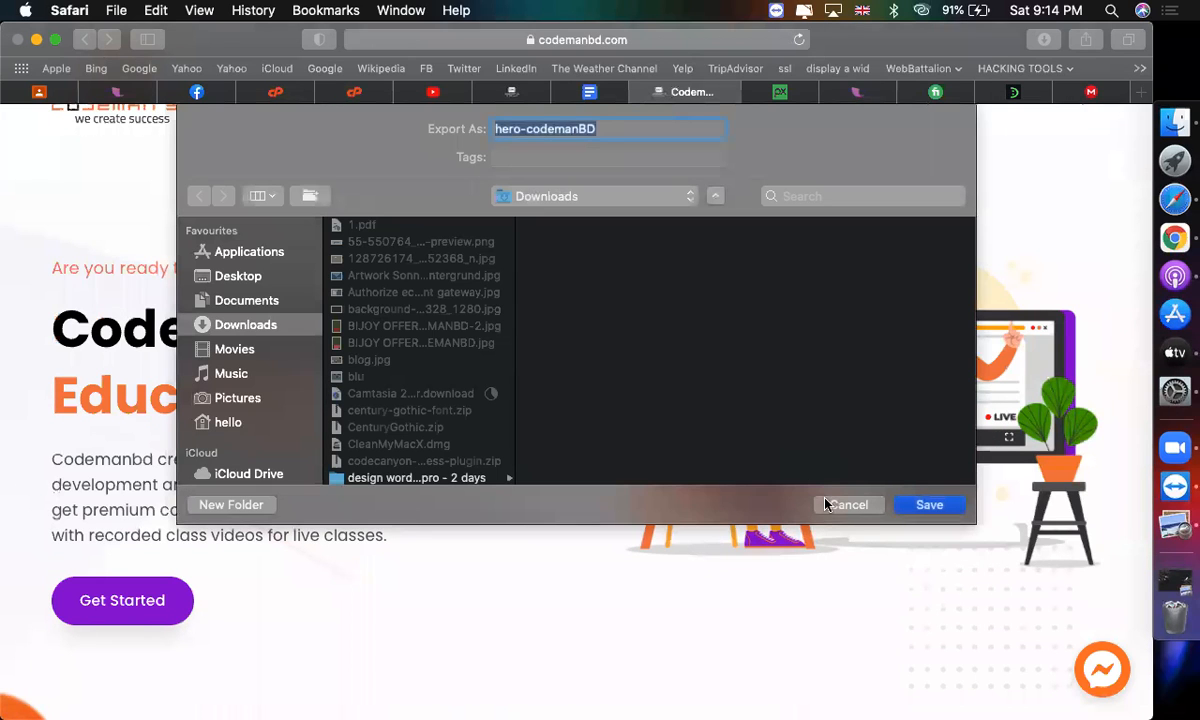
click(927, 505)
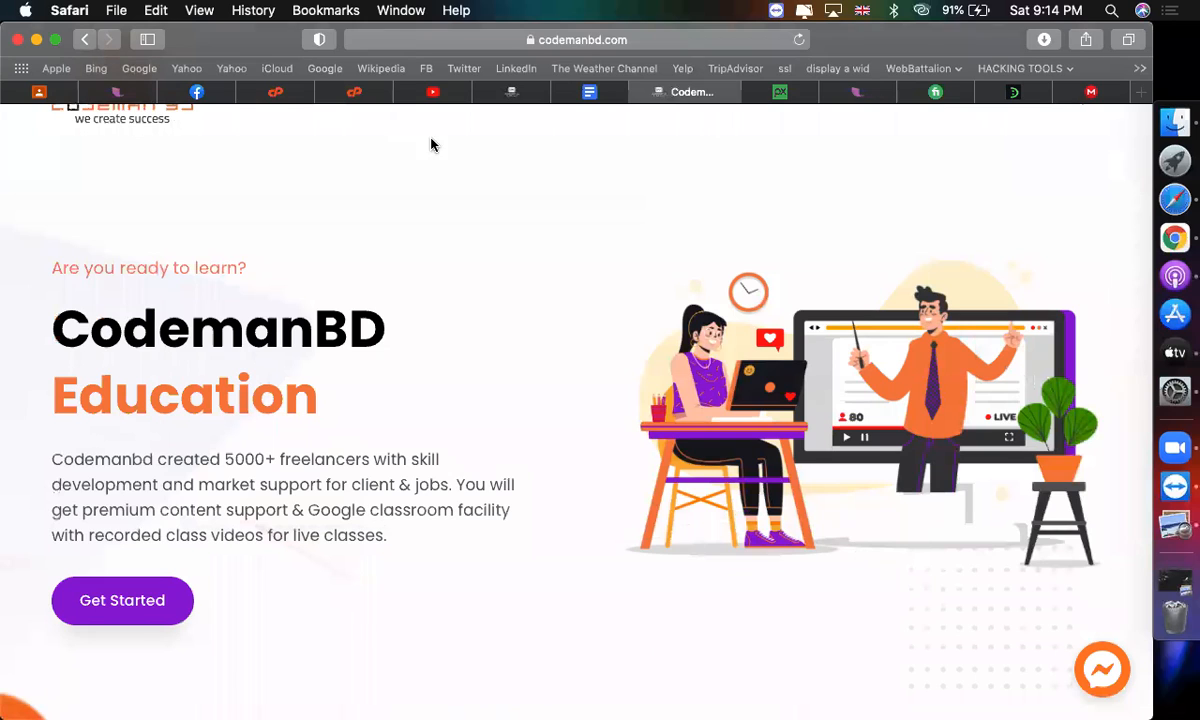
Upload hero-codemanBD from Downloads to the media library and insert it into the Image widget
click(508, 92)
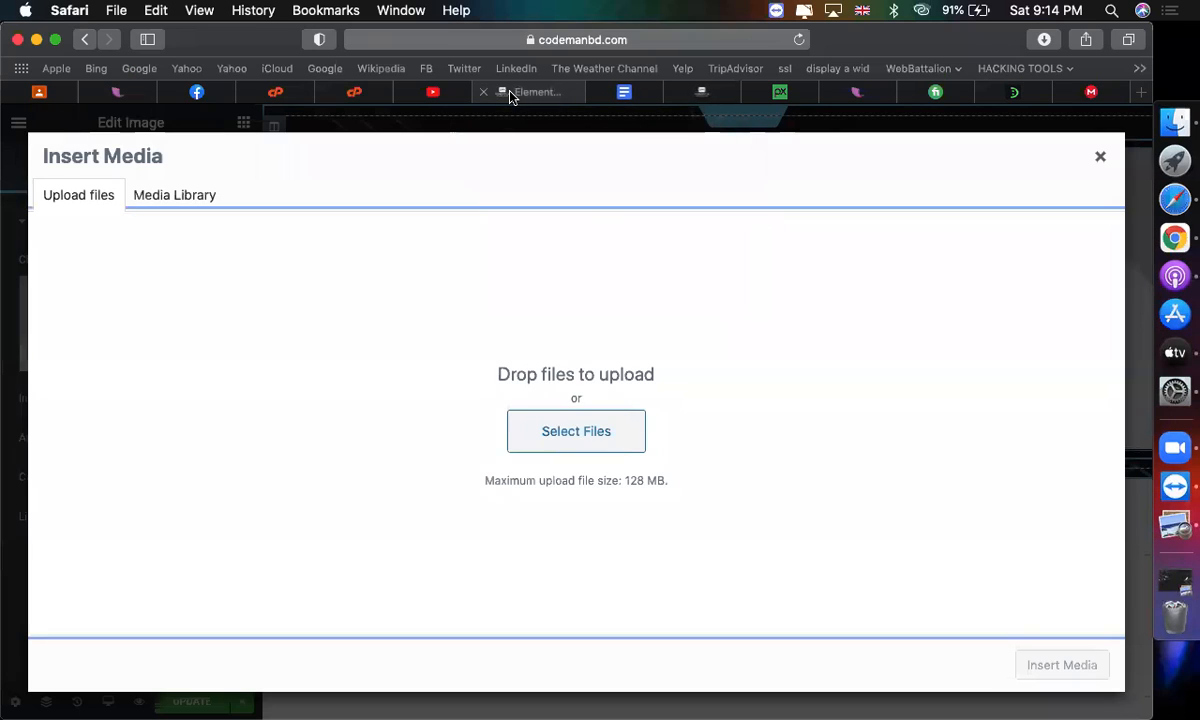
click(583, 437)
scroll(322, 276, down, 2)
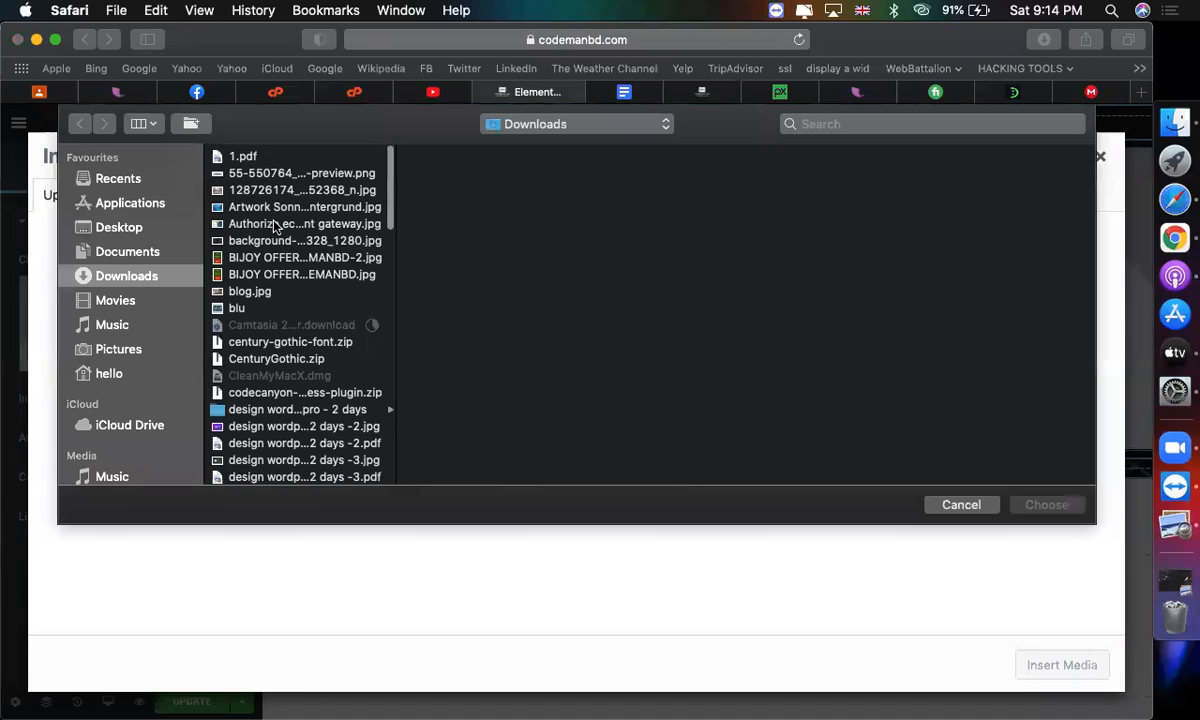
scroll(276, 226, down, 10)
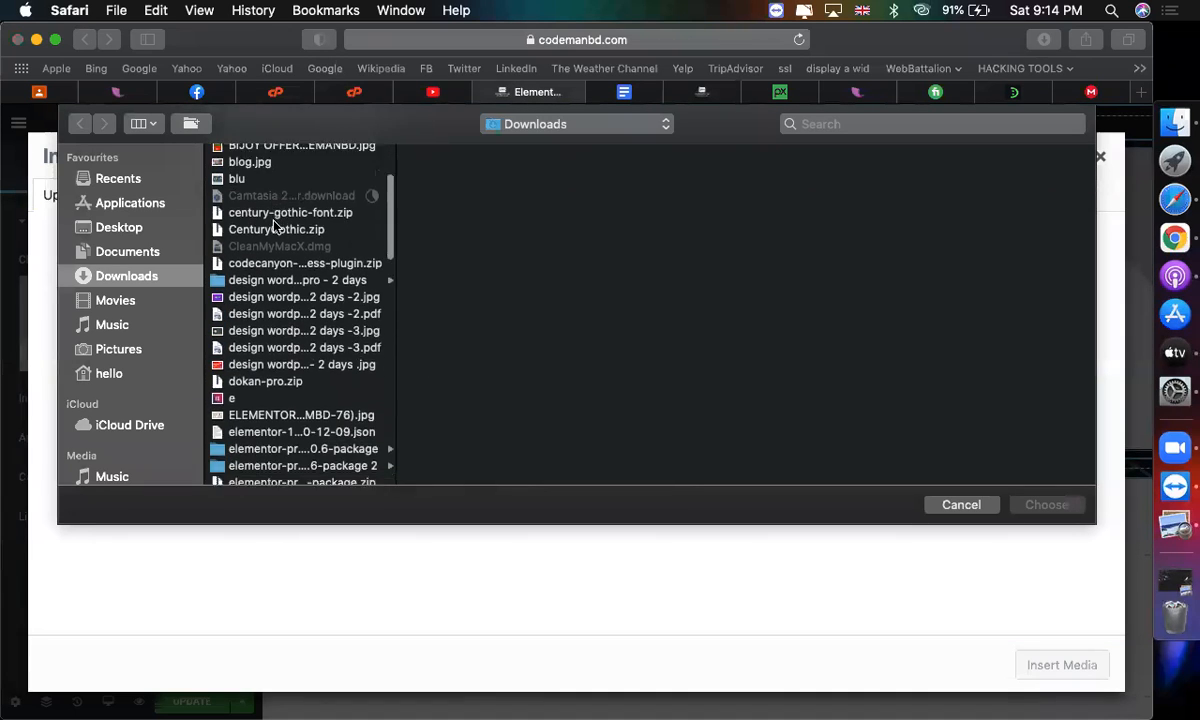
scroll(274, 227, up, 1)
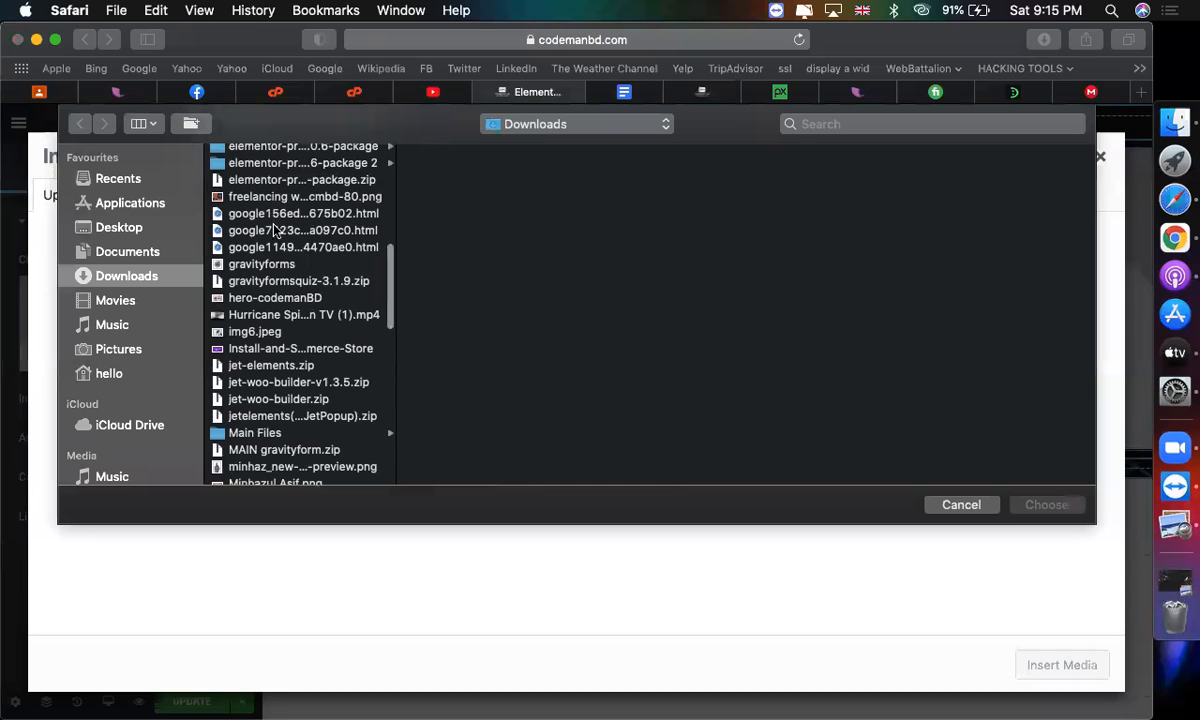
double_click(256, 297)
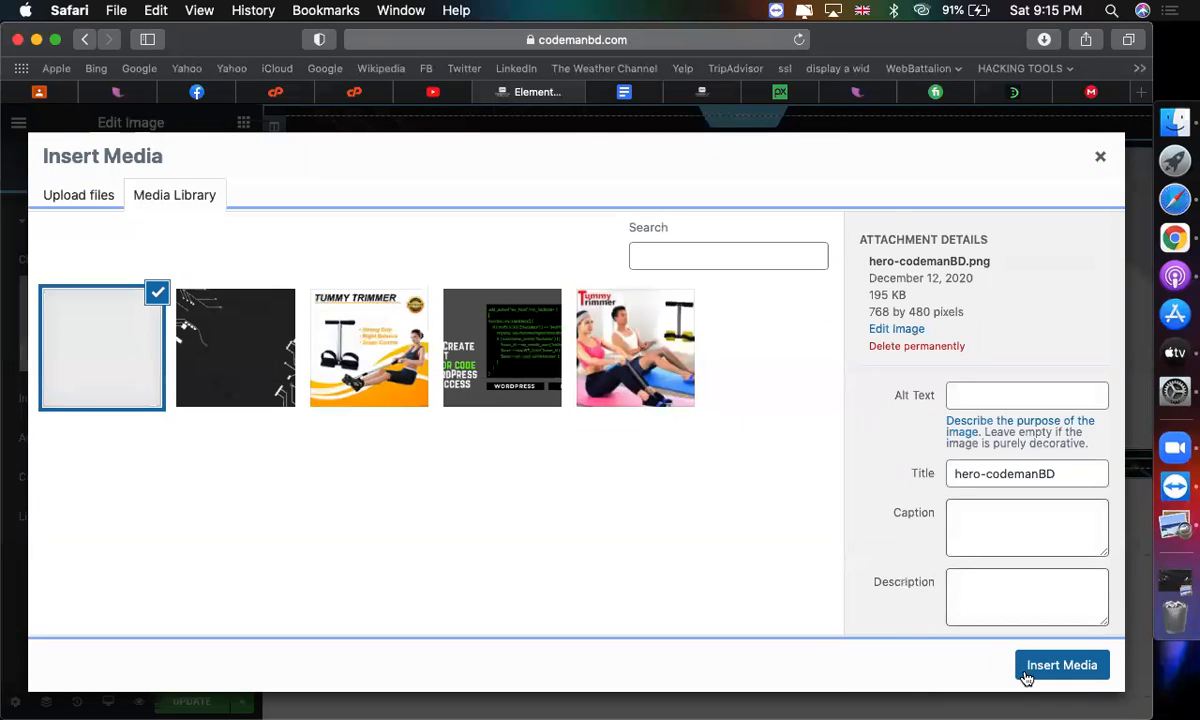
click(1026, 676)
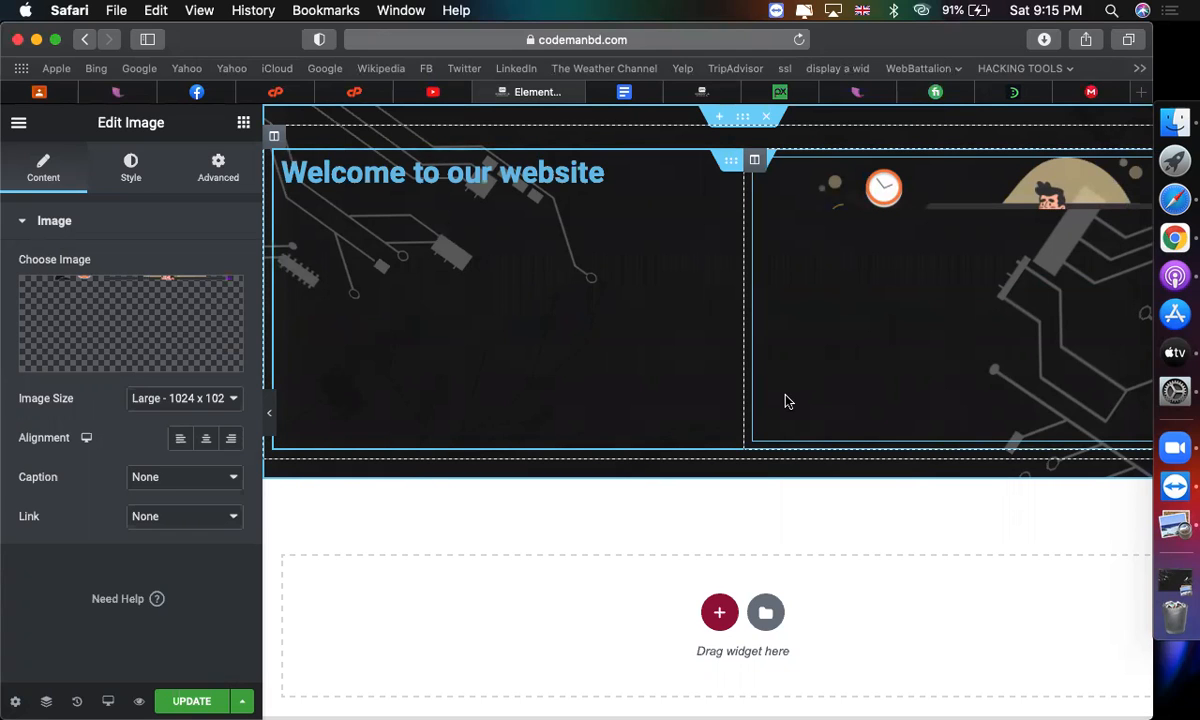
Try the Medium Large - 768 x 0 size on the inserted image and switch it to Medium - 300 x 300
click(193, 398)
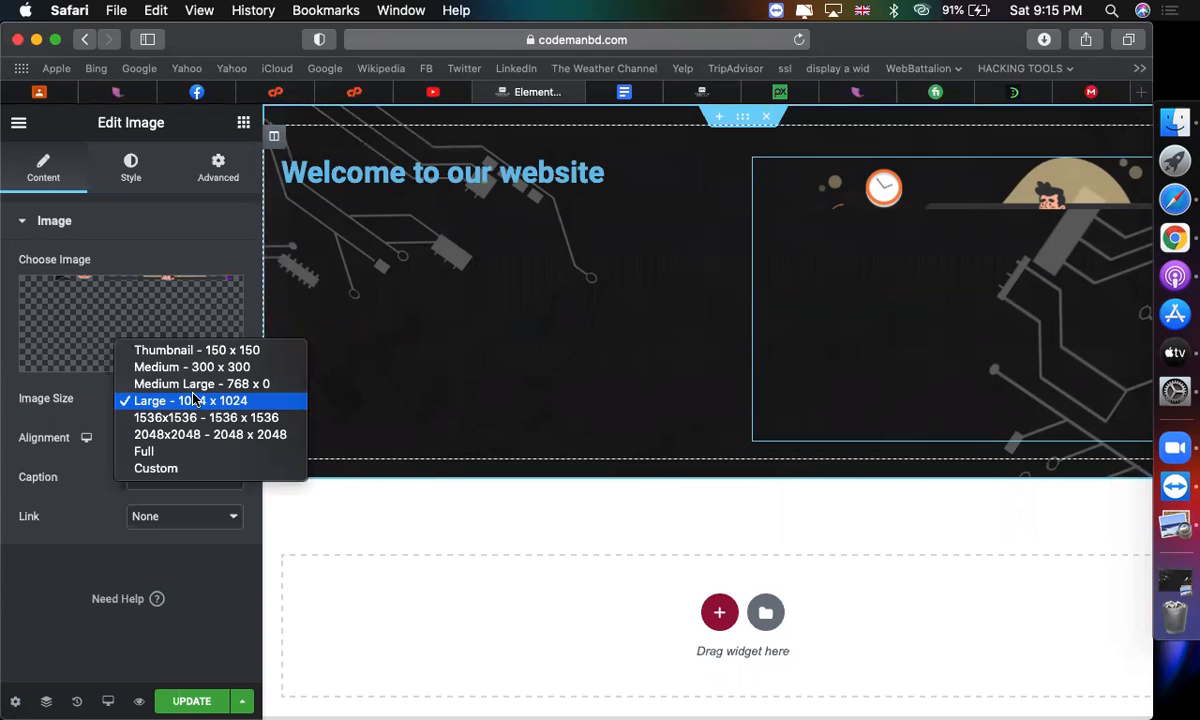
click(190, 384)
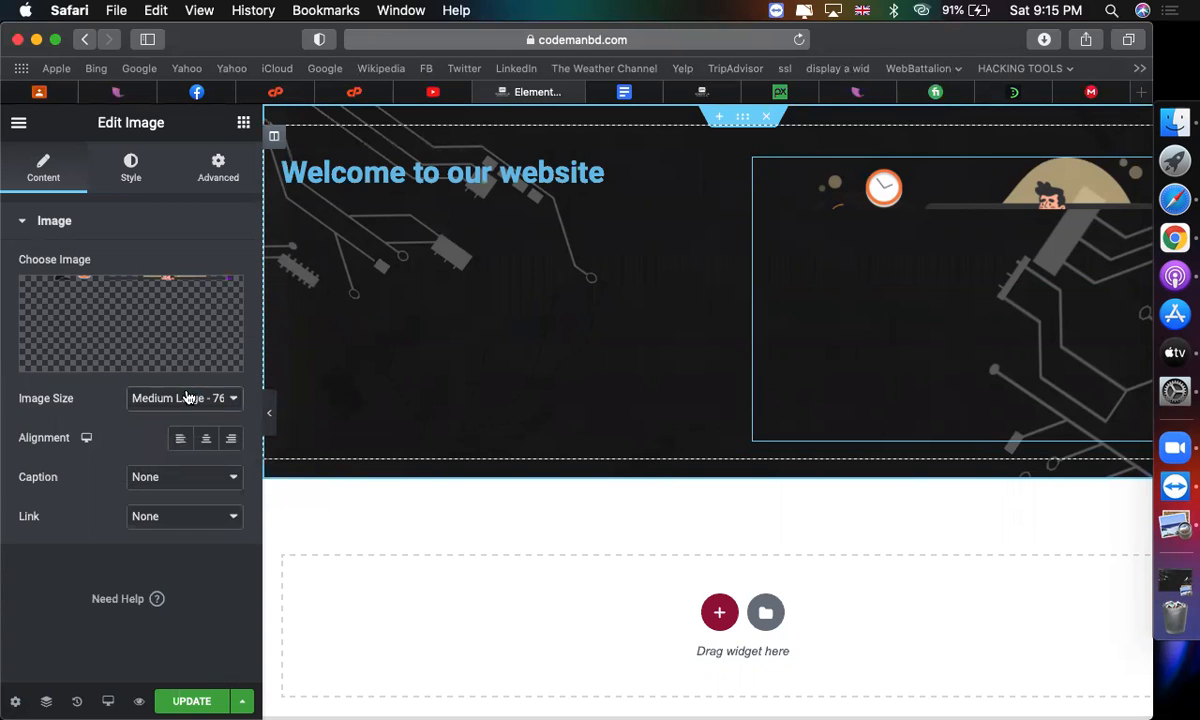
click(186, 398)
click(188, 384)
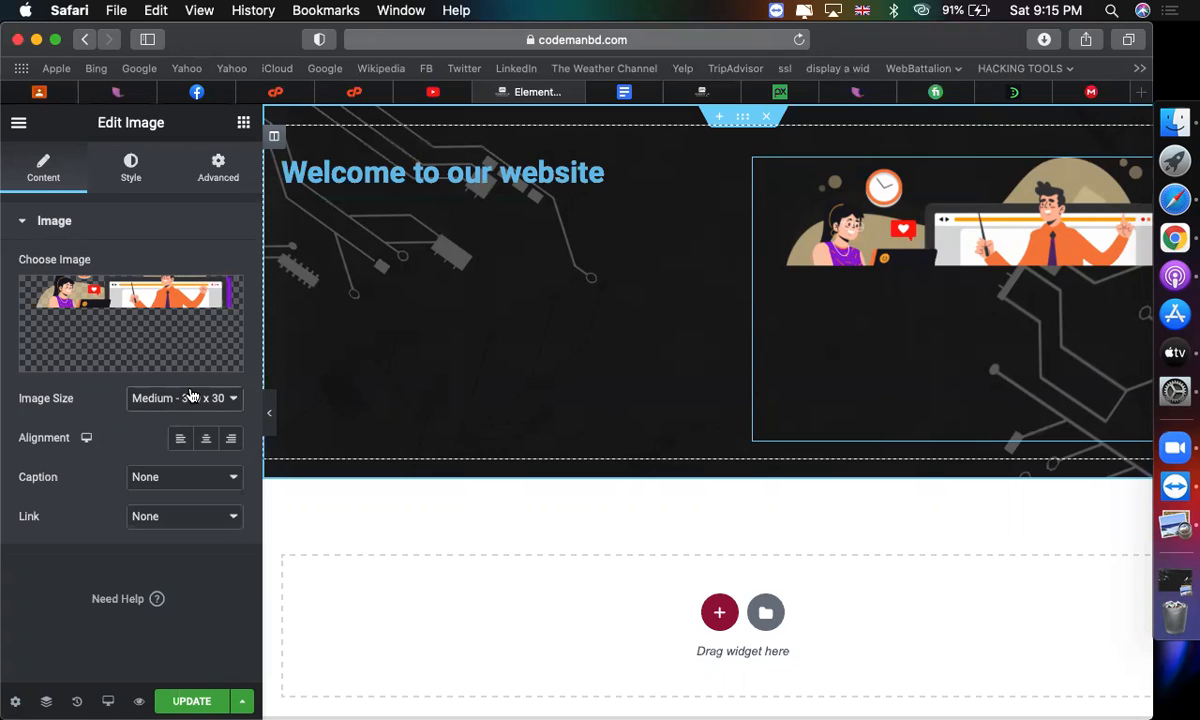
click(188, 398)
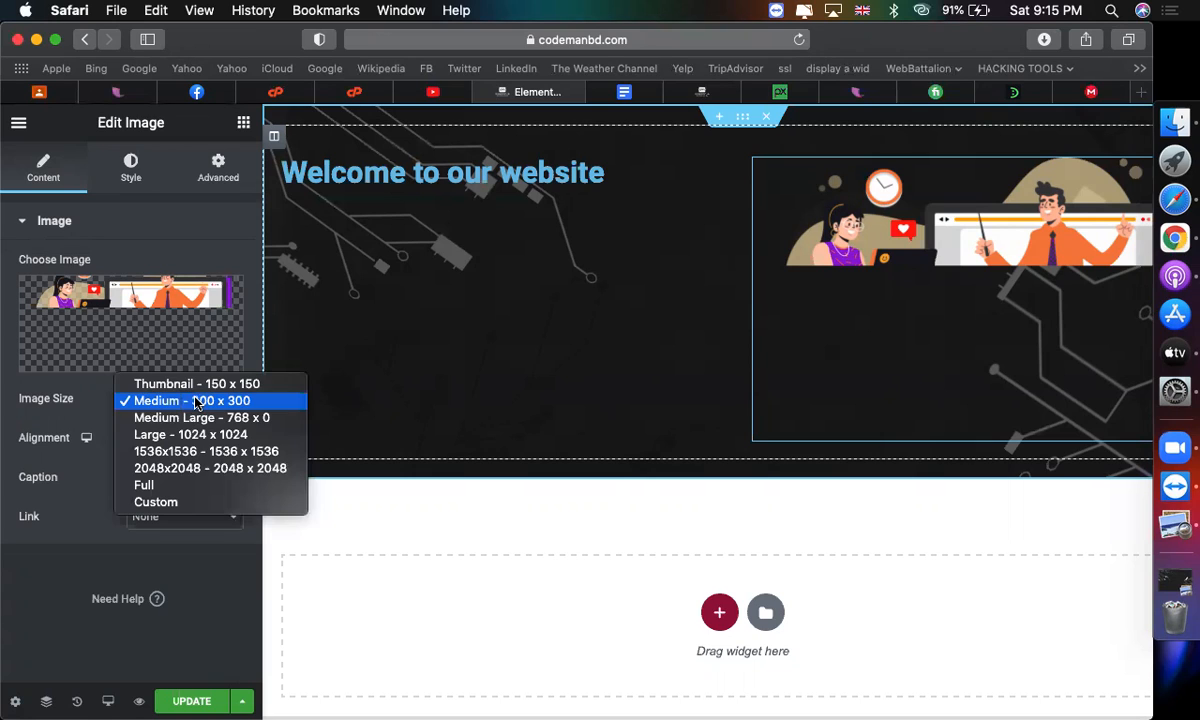
click(102, 405)
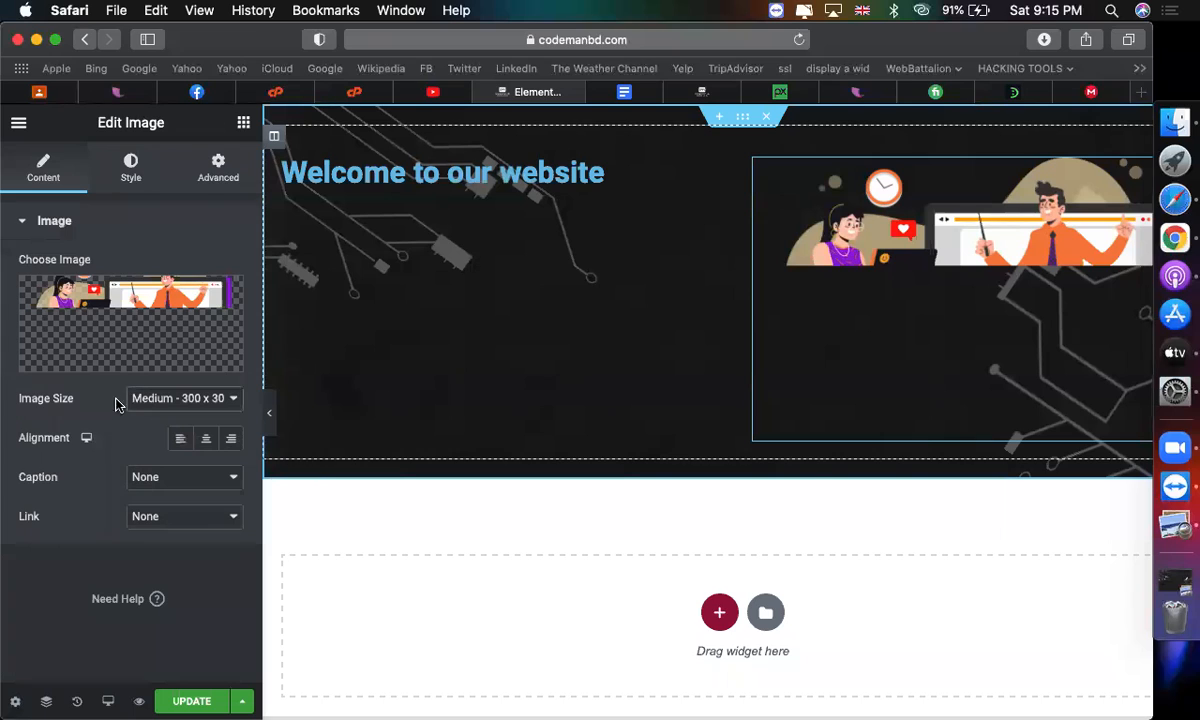
Set the illustration's image size to Medium Large - 768 x 0
click(153, 403)
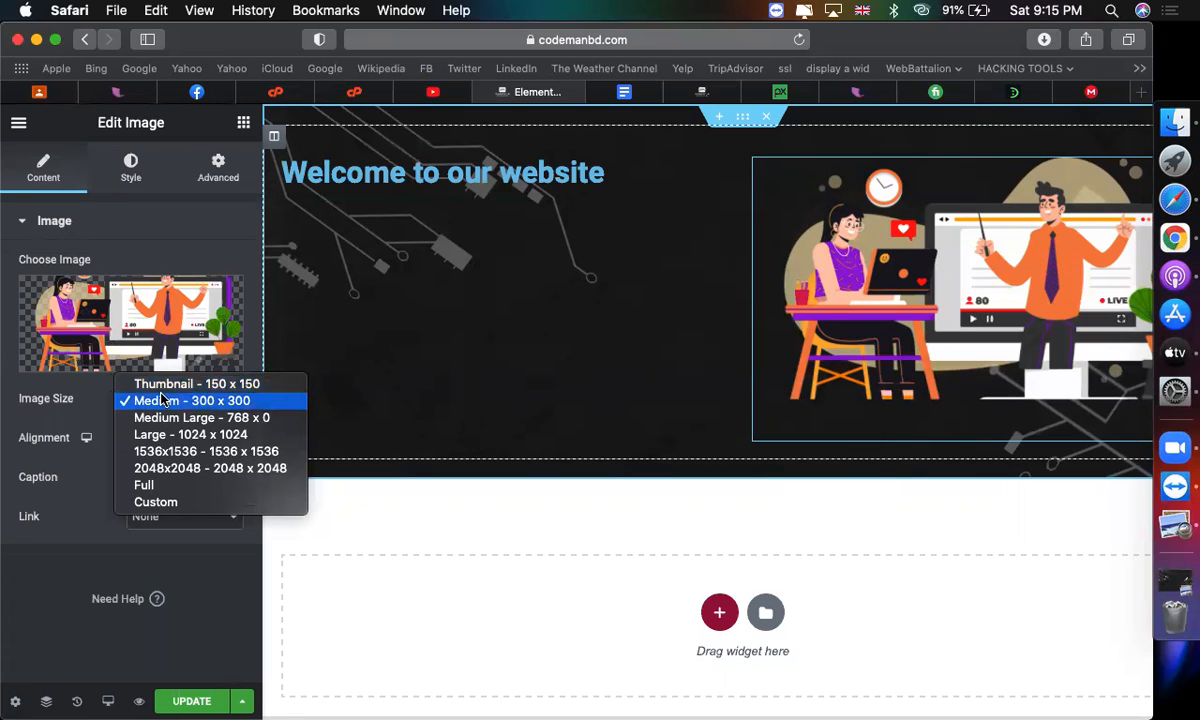
click(167, 419)
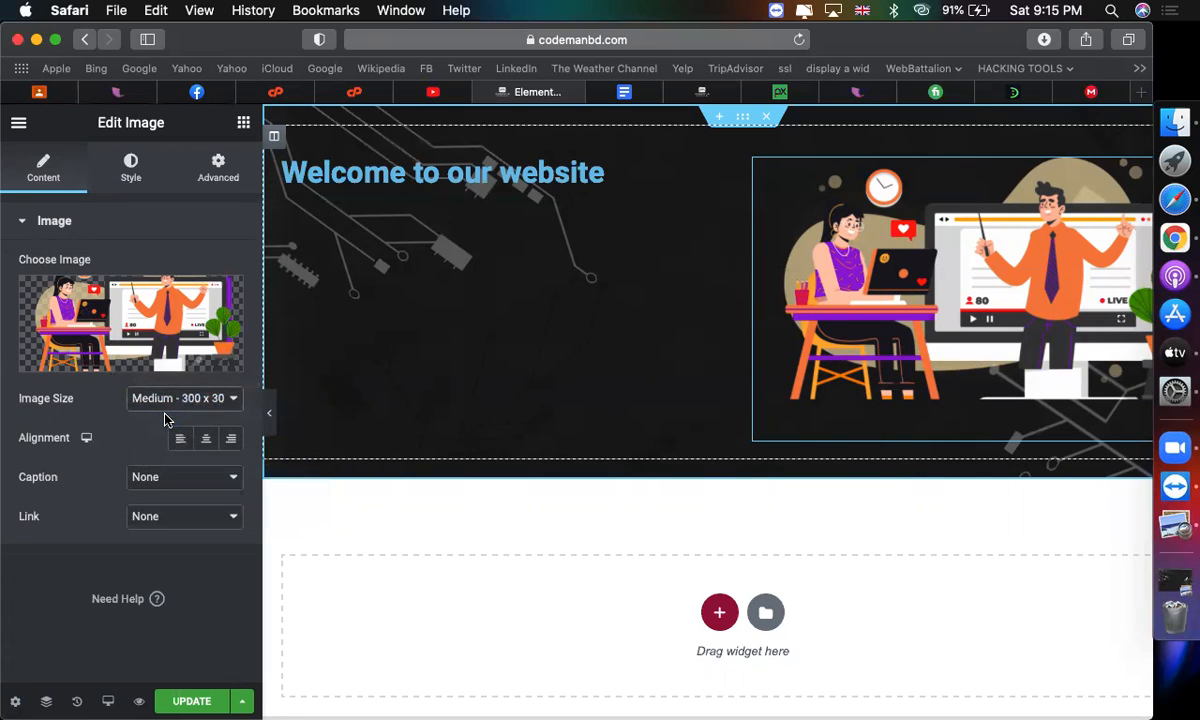
click(166, 402)
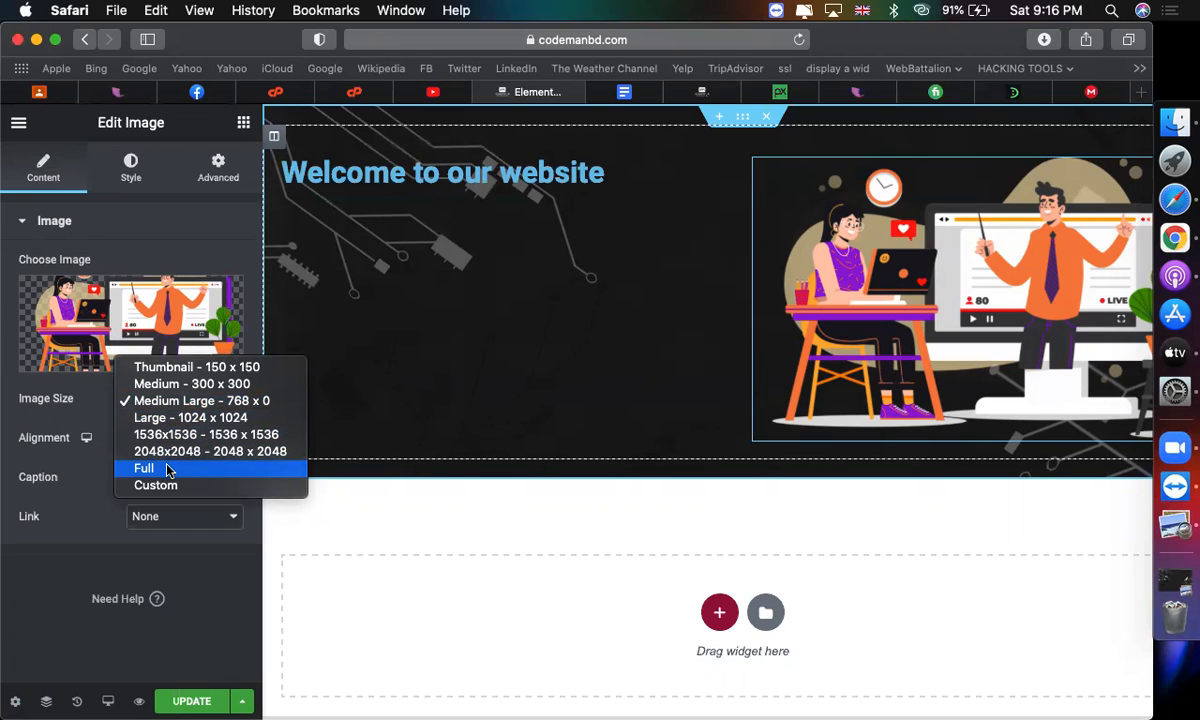
click(189, 402)
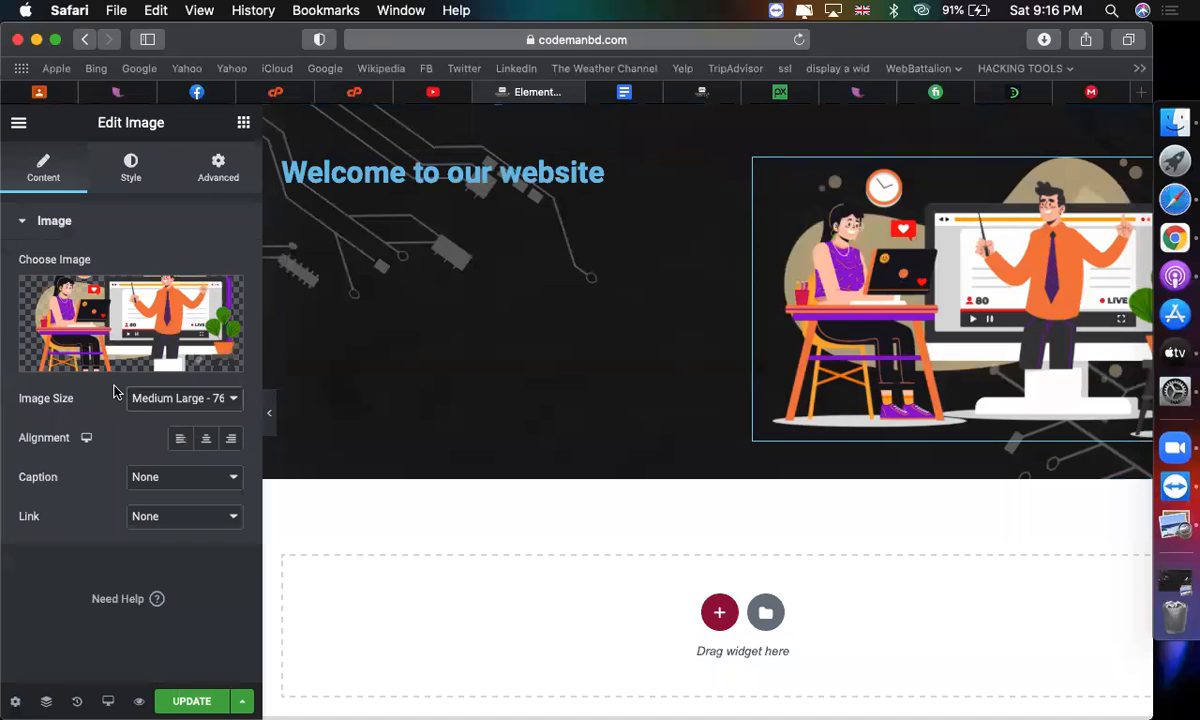
Switch the browser window to full screen and set the illustration's width to 78%
click(131, 177)
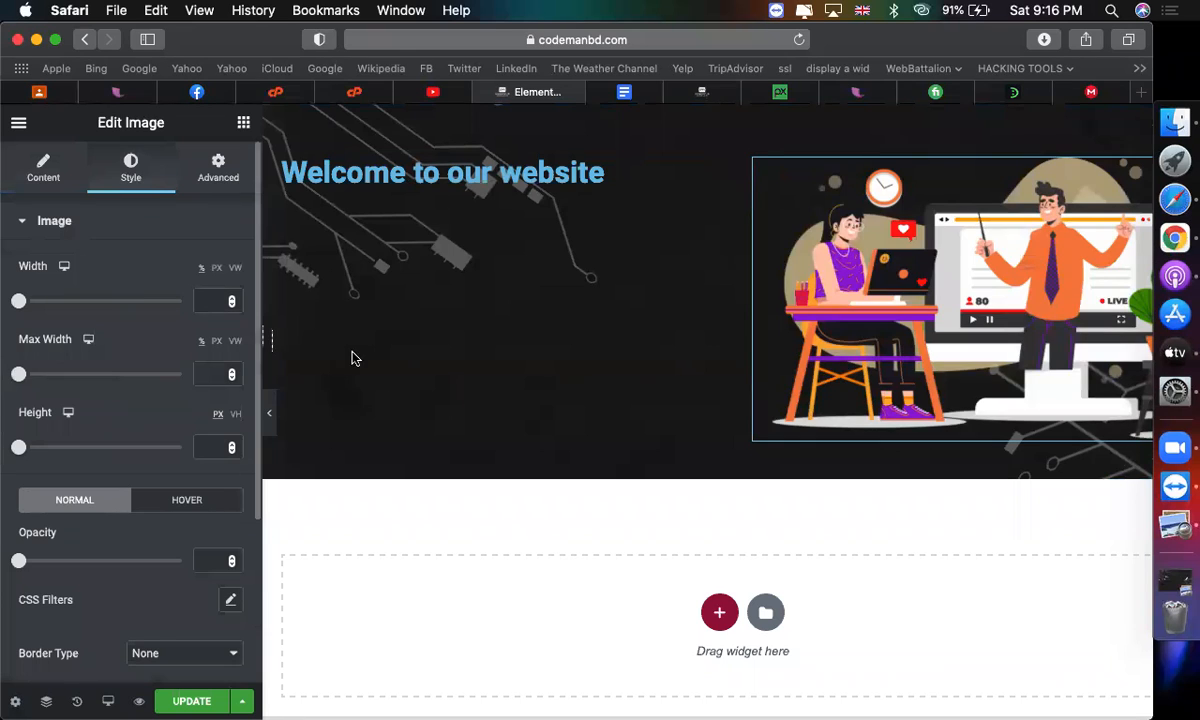
click(55, 39)
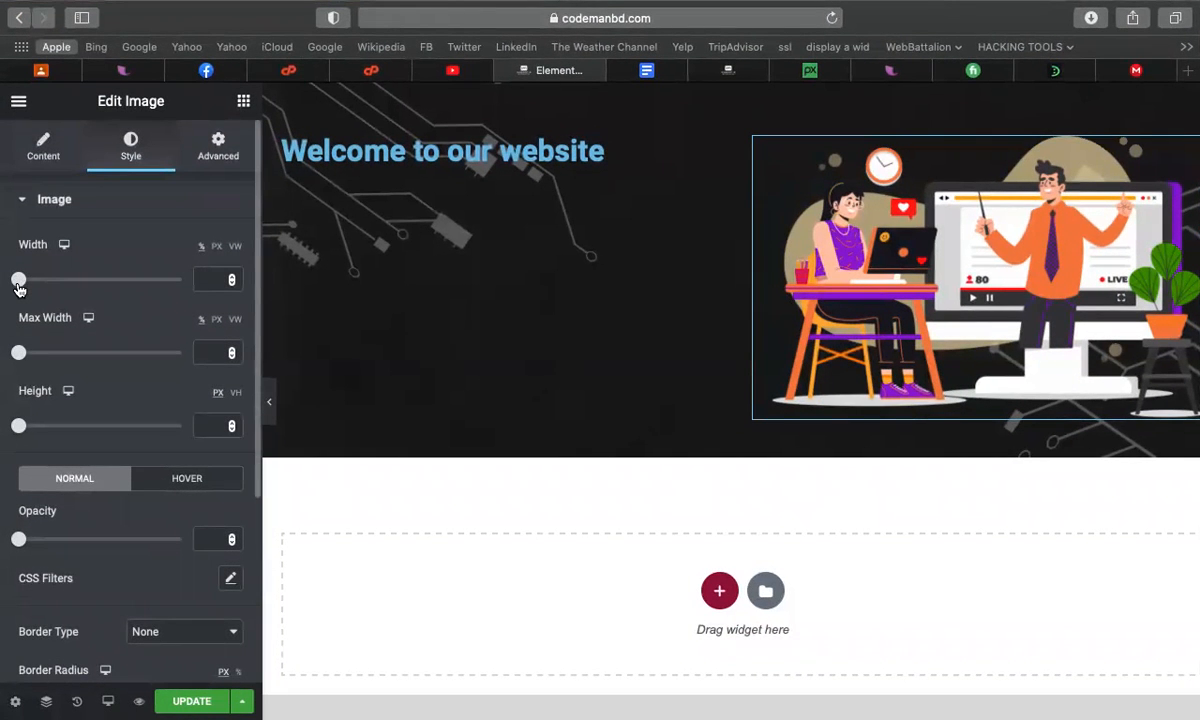
drag(16, 283, 143, 278)
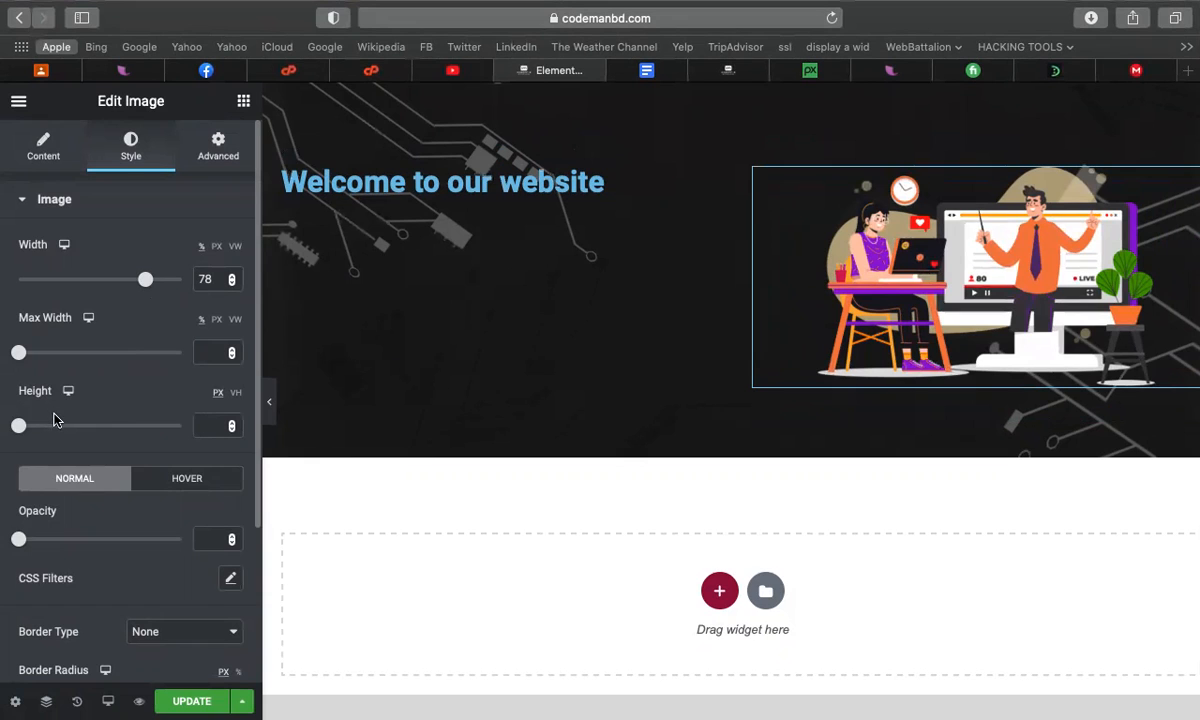
Try heights of 216 px and 233 px on the illustration and clear the height value
drag(21, 424, 88, 426)
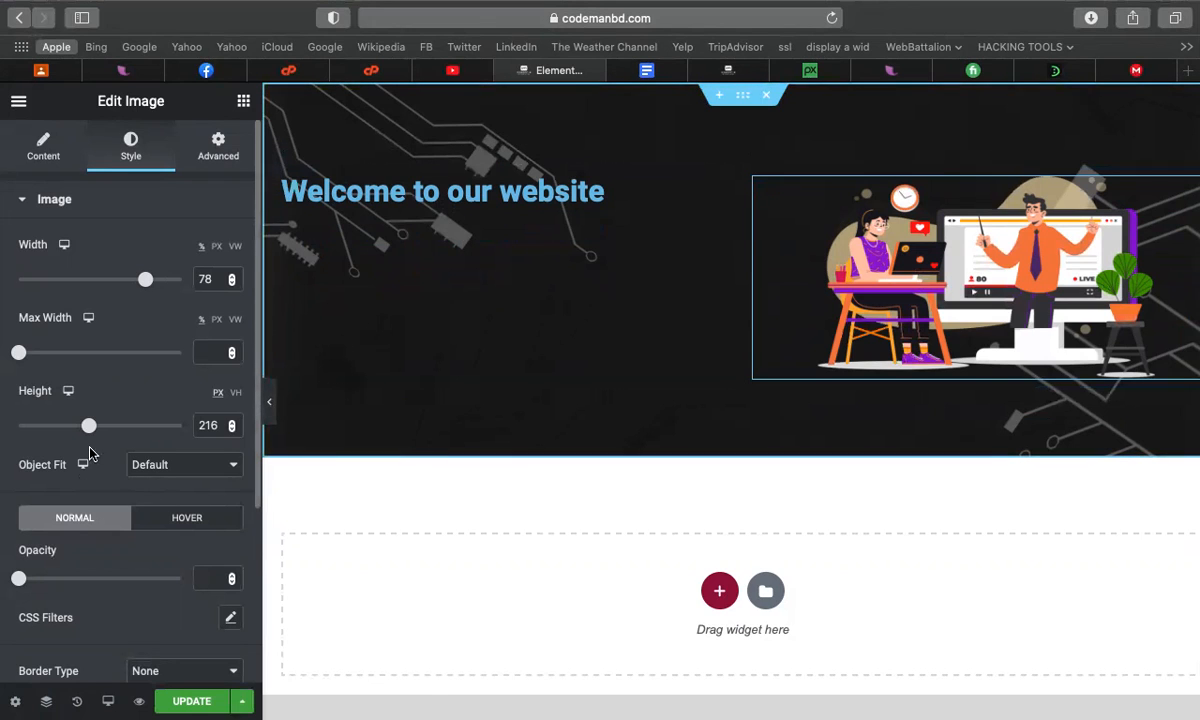
drag(89, 427, 97, 432)
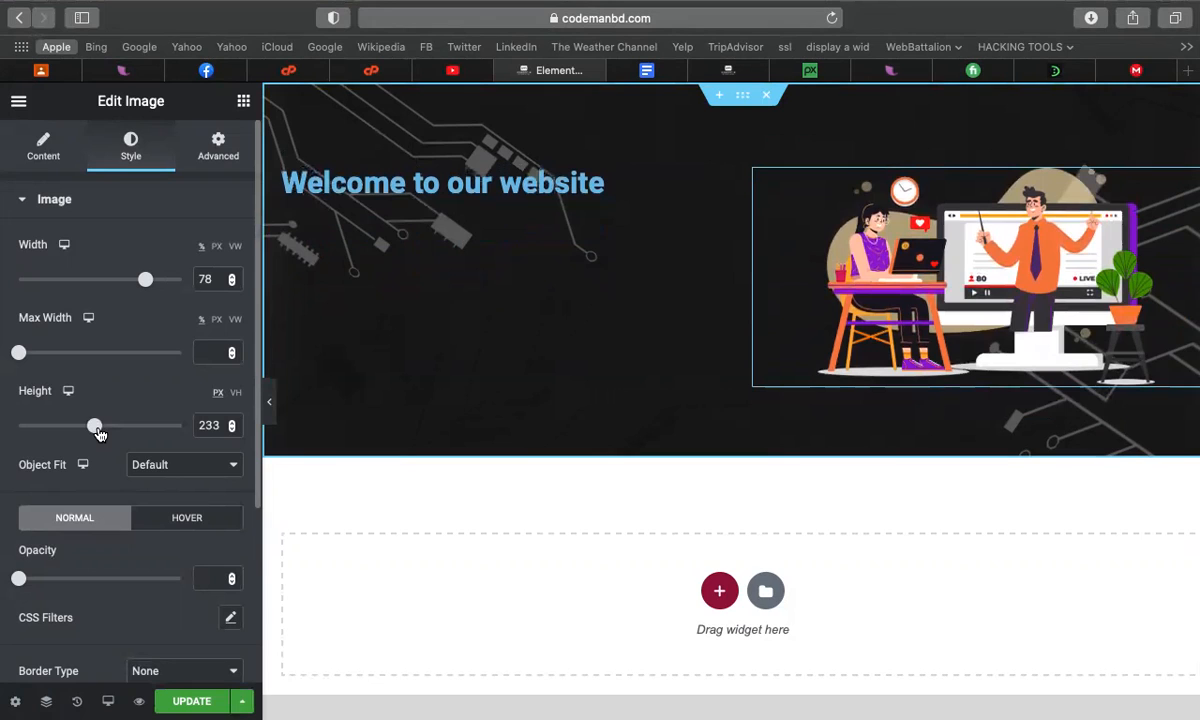
double_click(210, 424)
key(BackSpace)
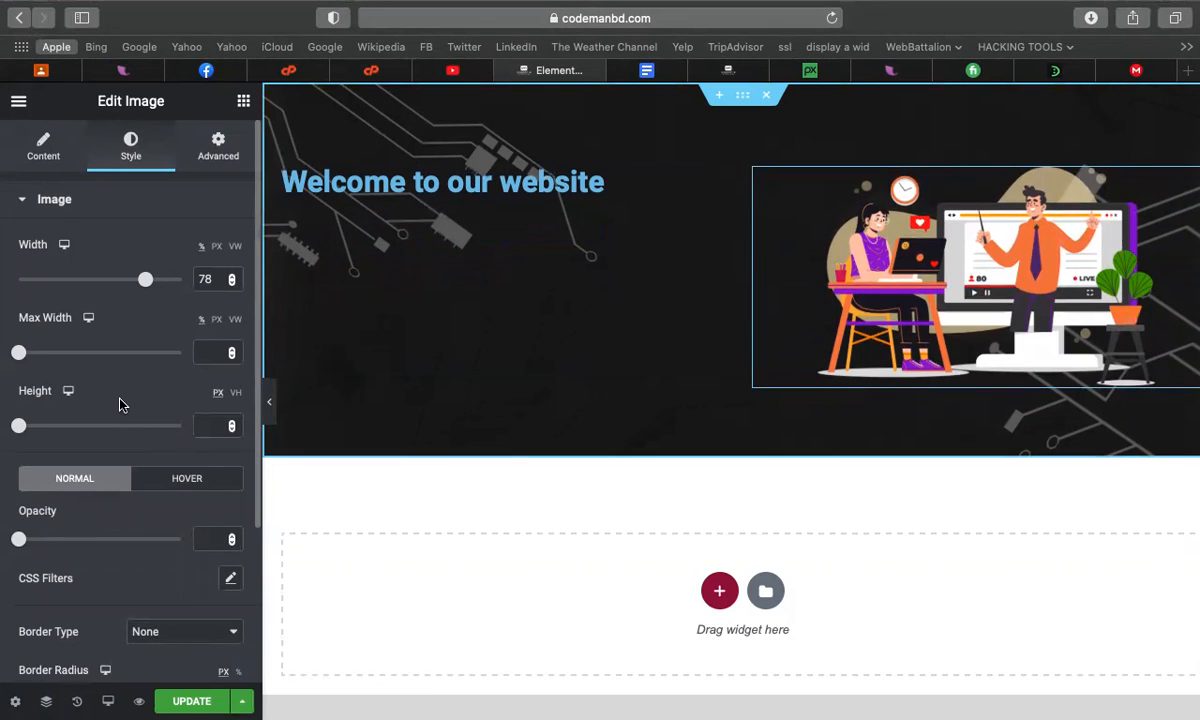
Set the illustration's normal opacity to 1 and collapse its Image style group
scroll(119, 404, down, 2)
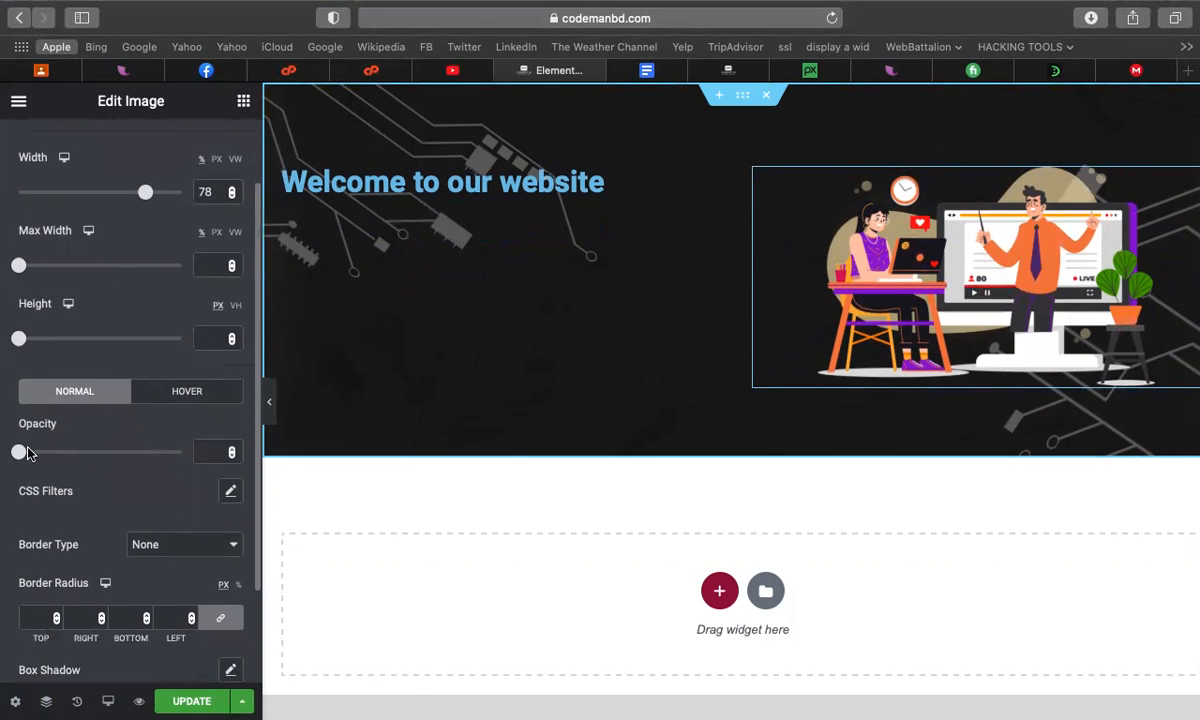
drag(20, 452, 197, 449)
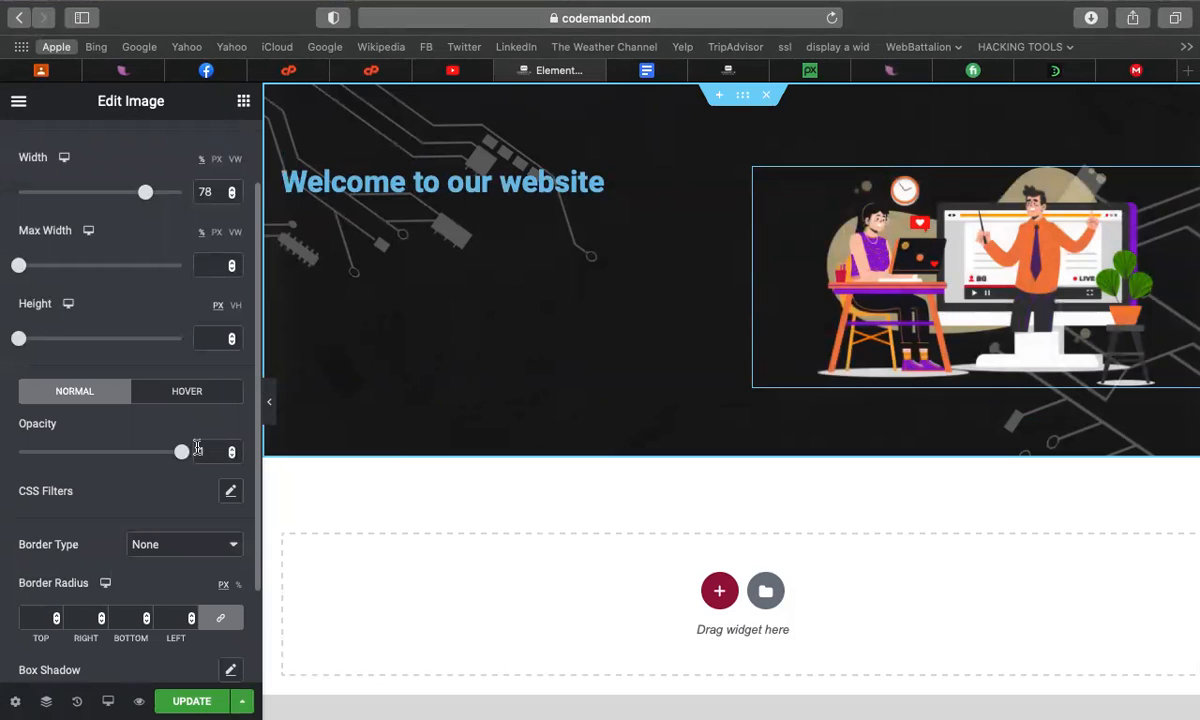
scroll(167, 402, down, 3)
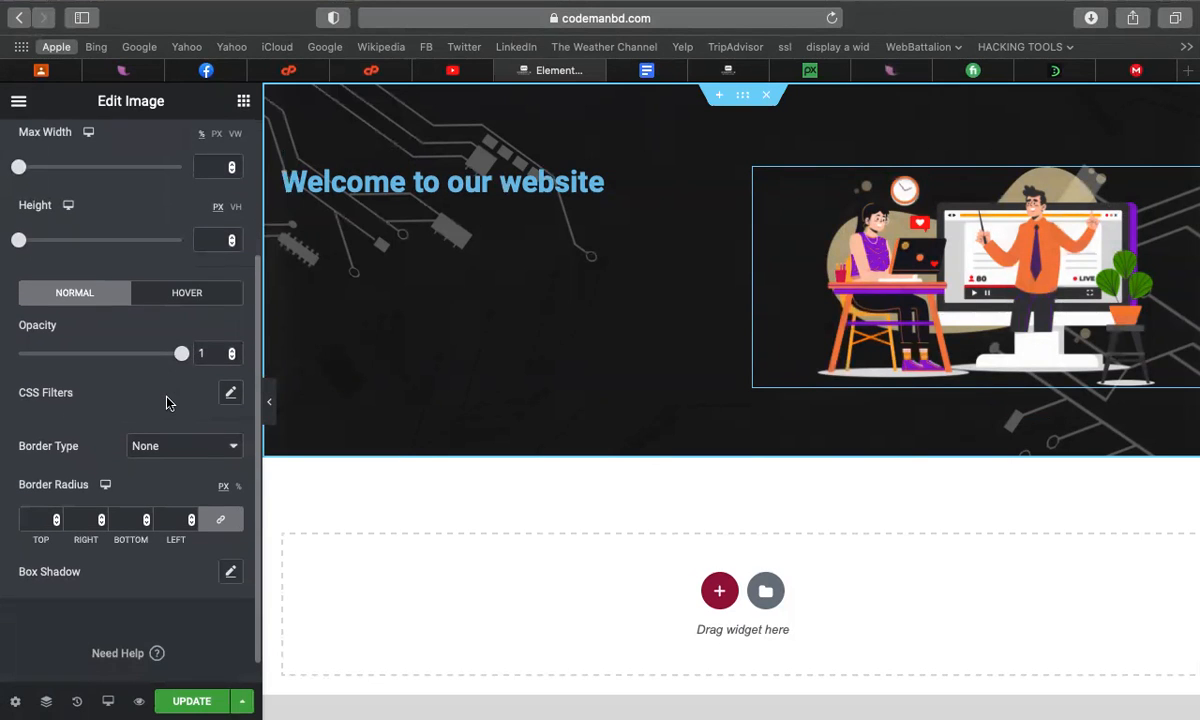
scroll(167, 402, up, 5)
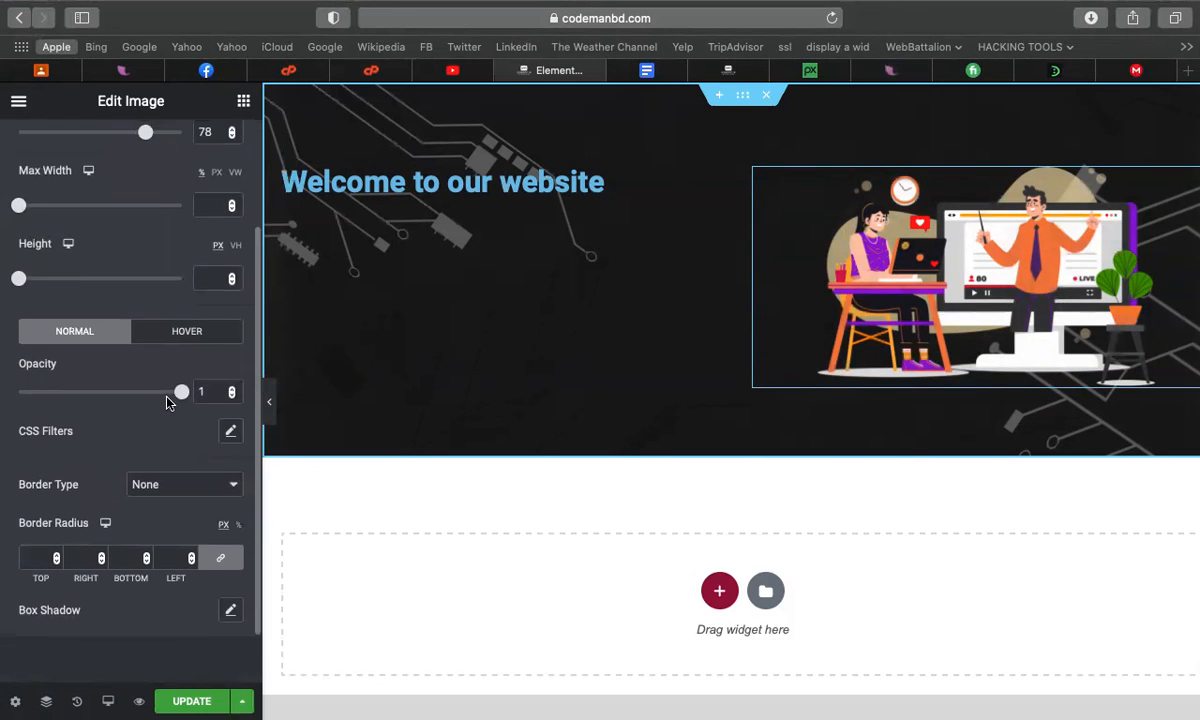
click(100, 199)
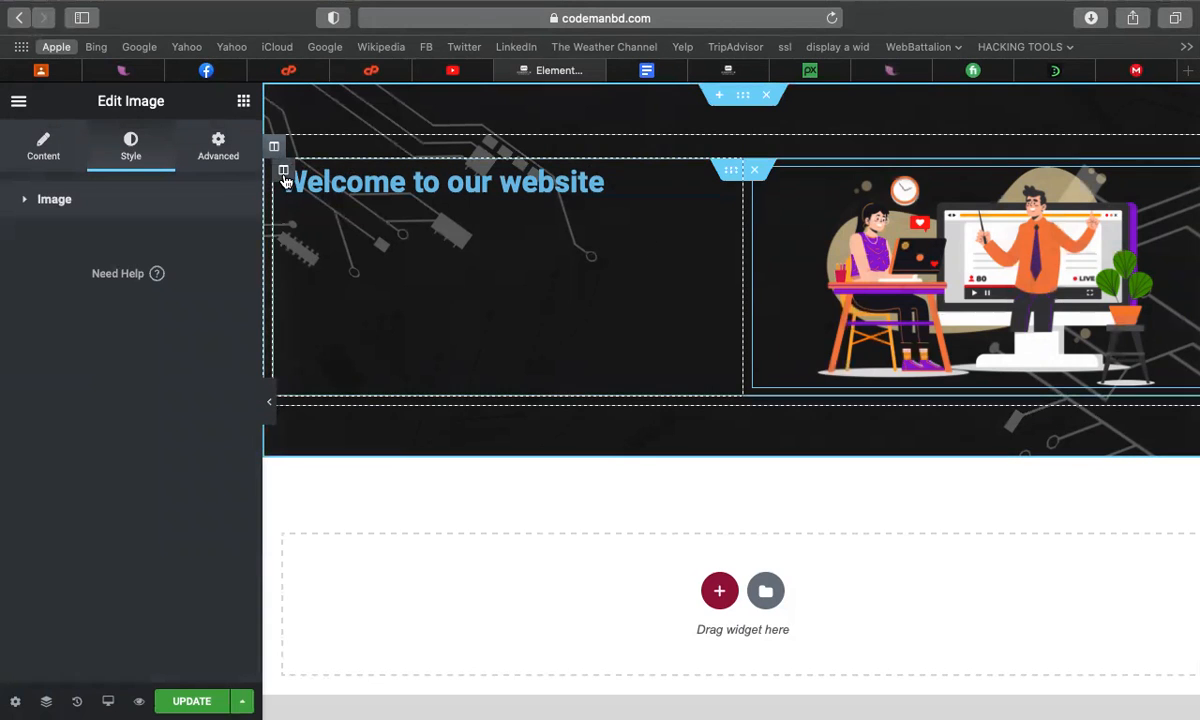
Set the text color of the welcome heading to white, #FFFFFF
click(638, 189)
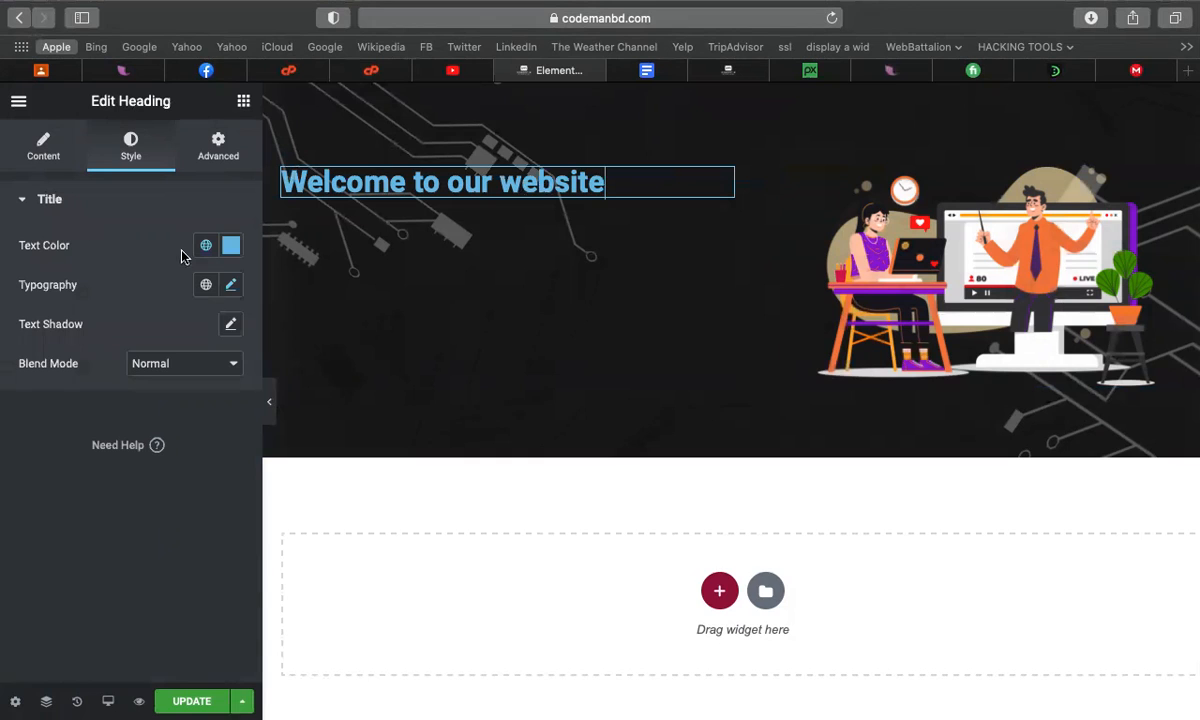
click(230, 246)
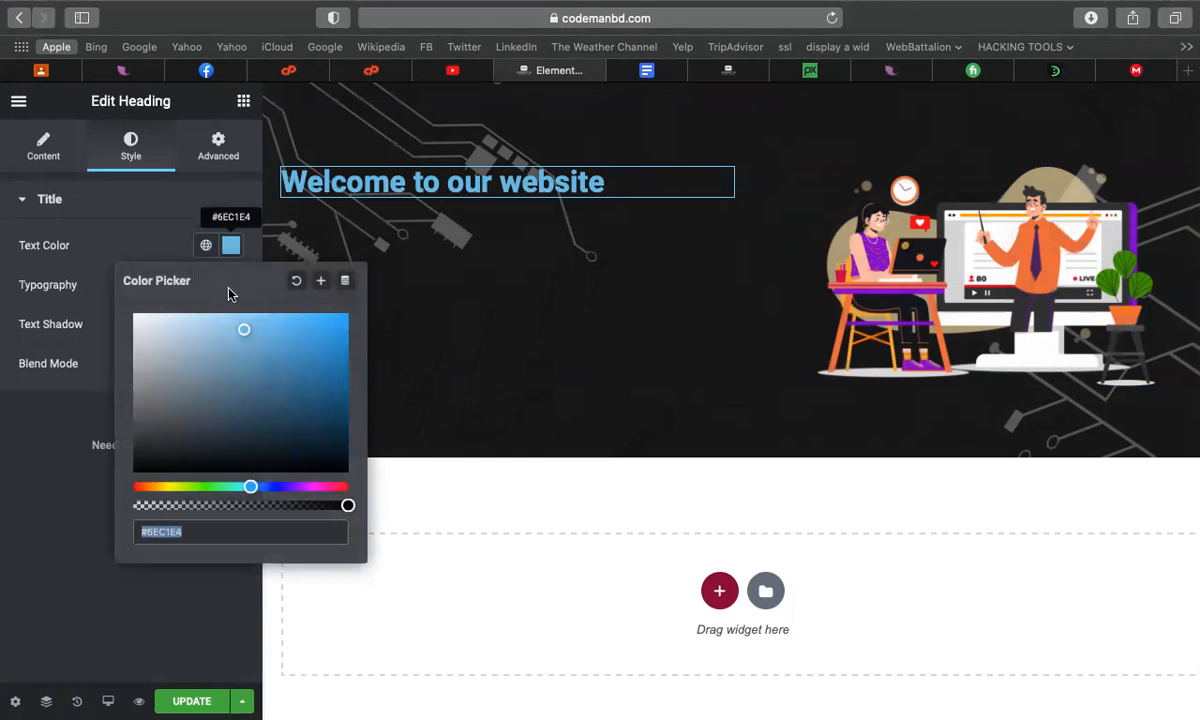
click(176, 321)
drag(142, 320, 127, 309)
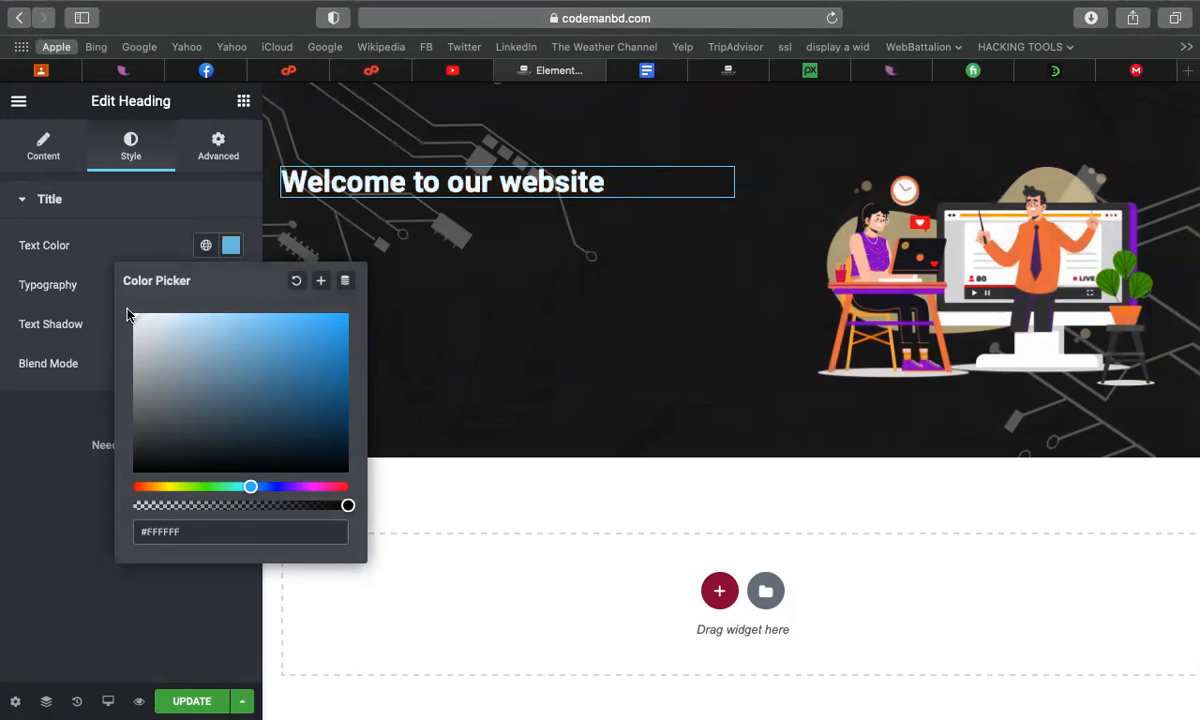
click(122, 238)
Try font sizes up to 75 px in the welcome heading's typography and settle on about 60 px
click(232, 286)
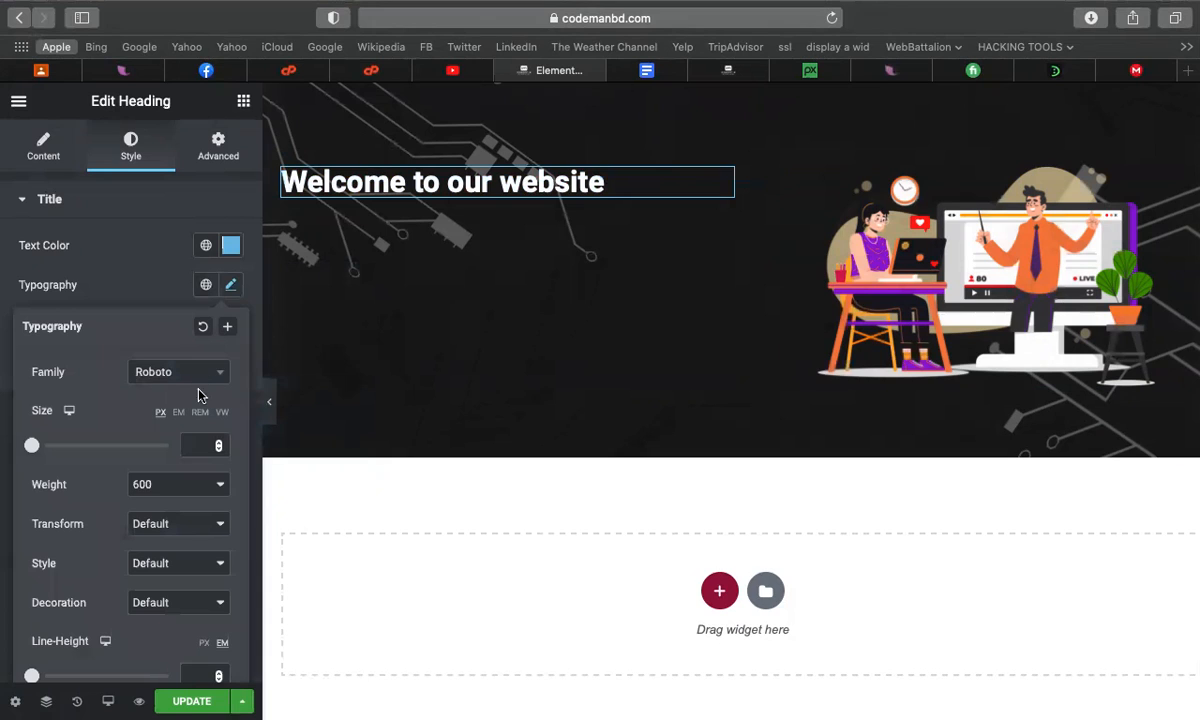
click(197, 444)
text(56)
key(Up)
key(Up)
key(Up)
key(Up)
key(Up)
key(Up)
key(Up)
key(Up)
key(Up)
key(Up)
key(Up)
key(Up)
key(Up)
key(Up)
key(Up)
key(Up)
key(Up)
key(Up)
key(Up)
key(Up)
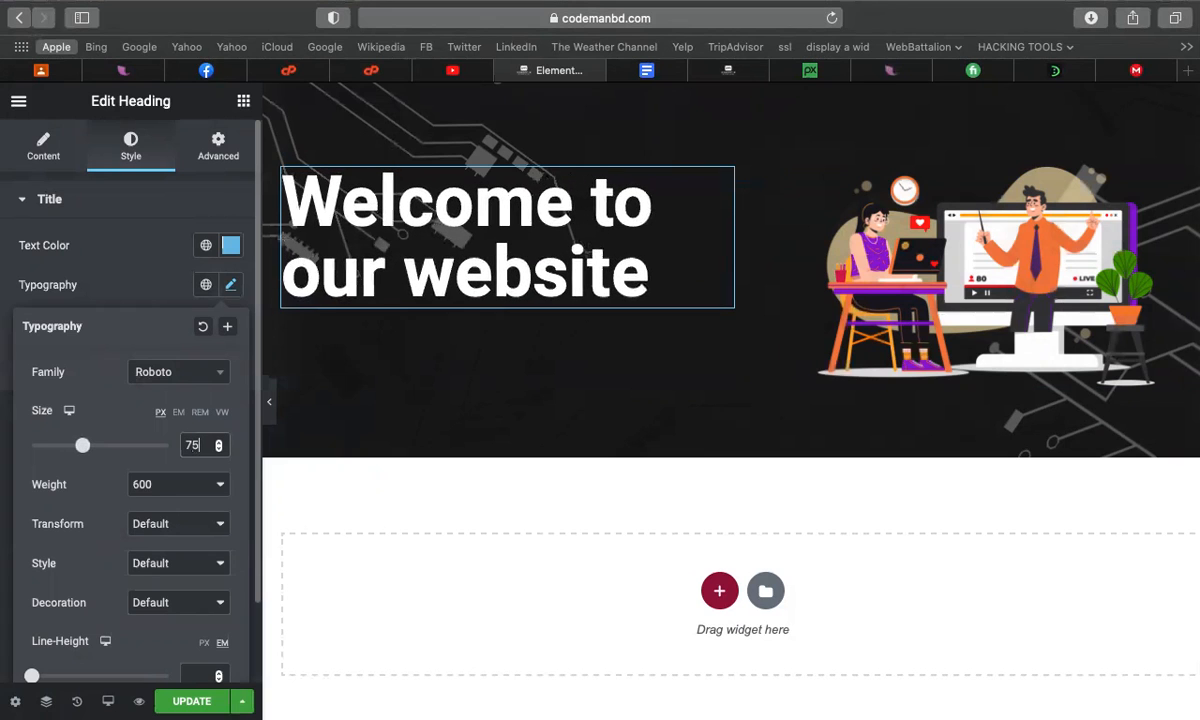
key(Down)
key(Down)
key(Down)
key(Down)
key(Down)
key(Down)
key(Down)
key(Down)
key(Down)
key(Down)
key(Down)
key(Down)
key(Down)
key(Down)
key(Down)
key(Down)
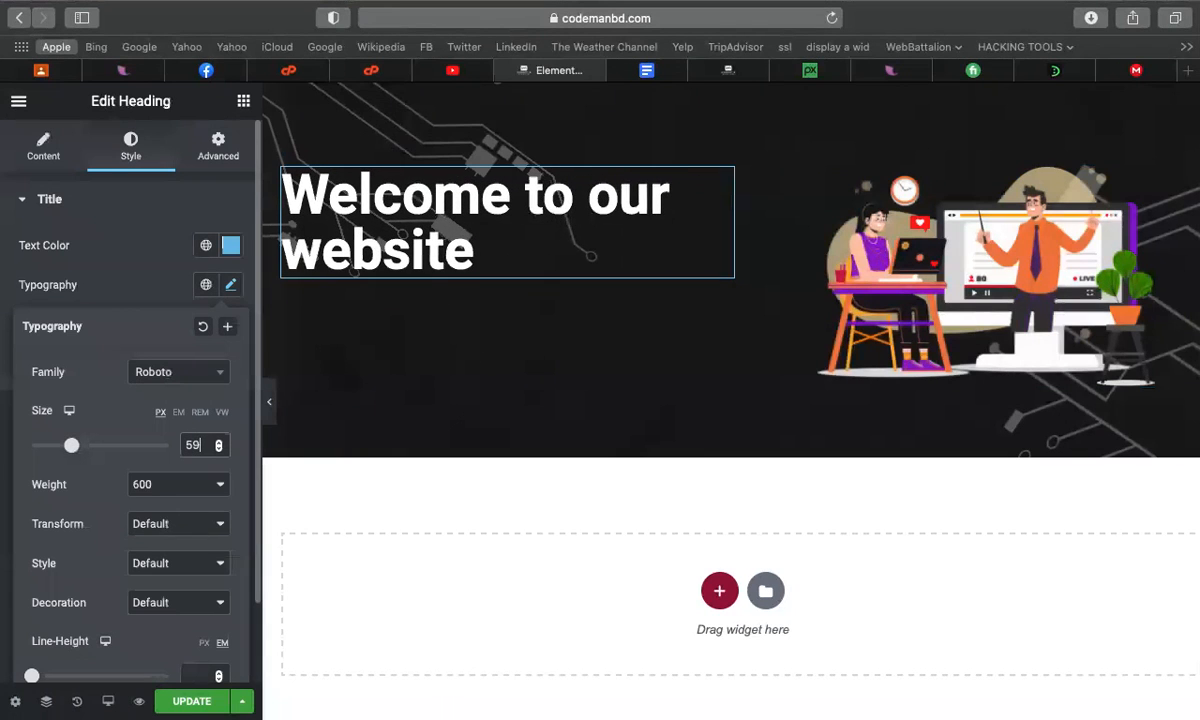
click(125, 245)
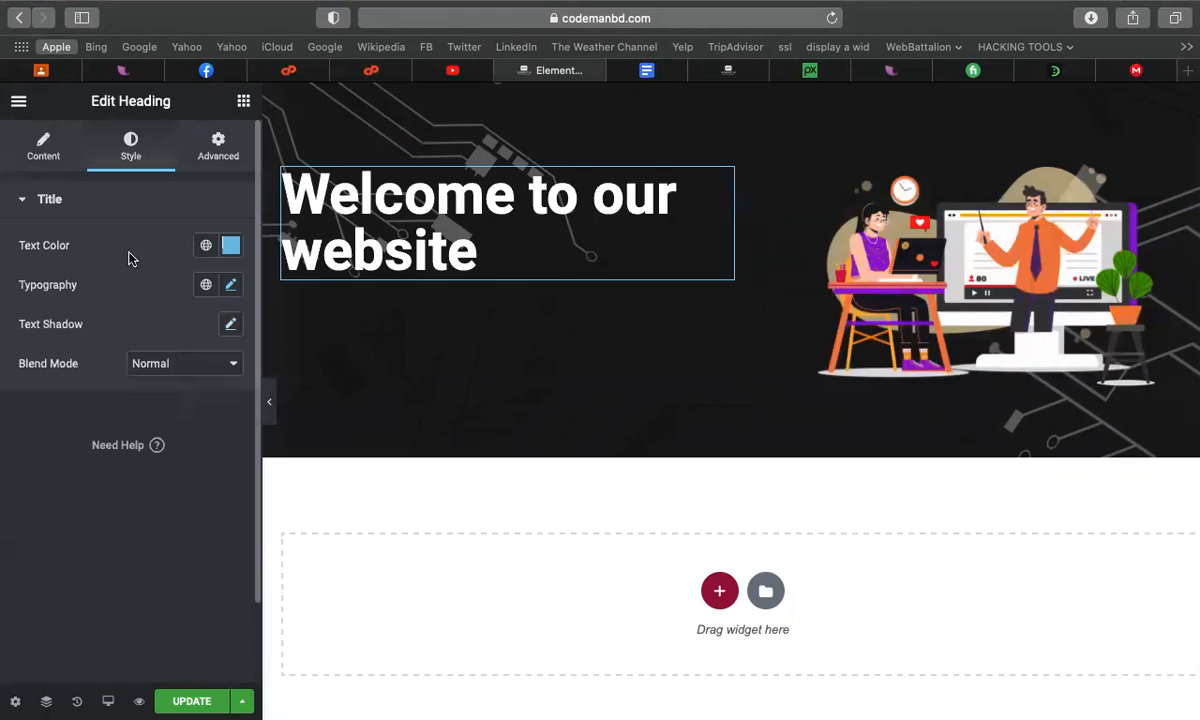
Add a text shadow to the welcome heading and raise its black color's opacity to 0.65
click(233, 324)
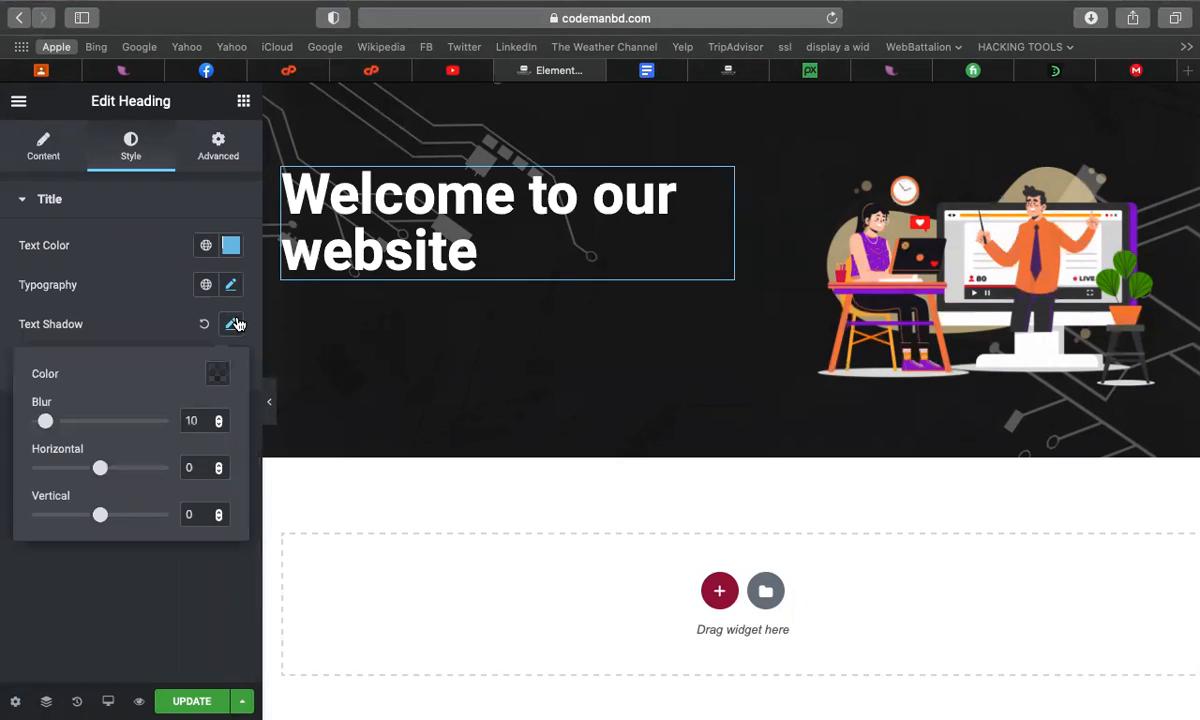
click(217, 373)
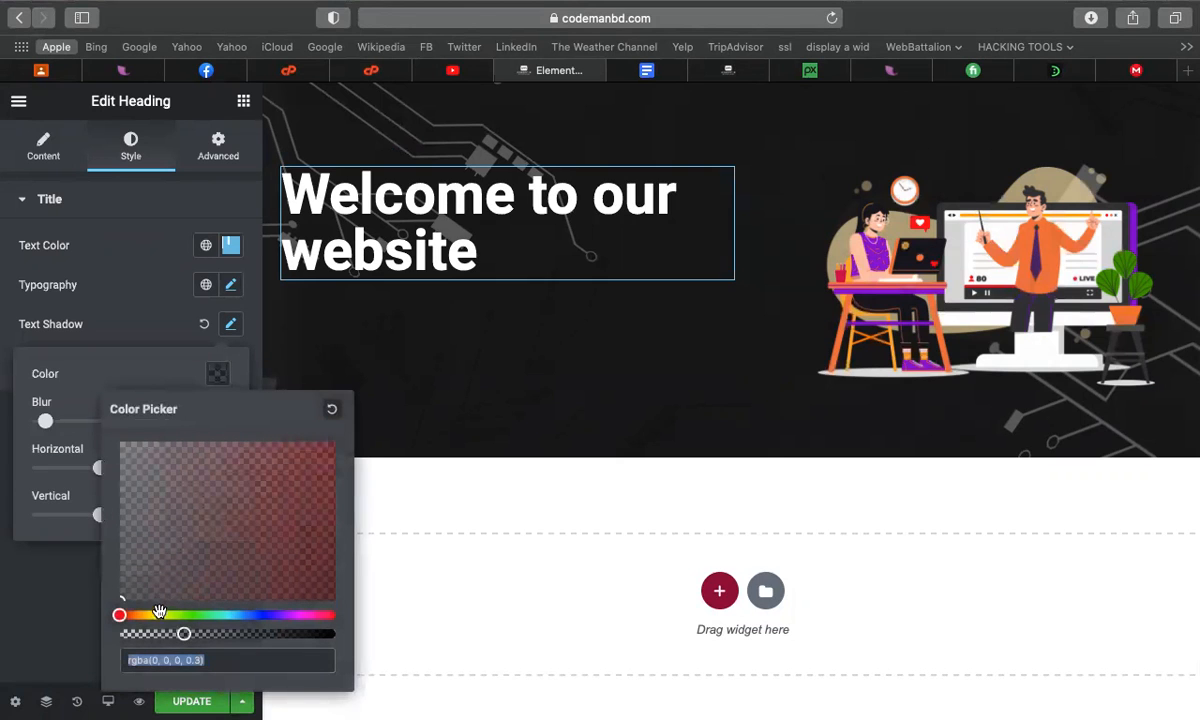
drag(183, 634, 260, 636)
click(166, 286)
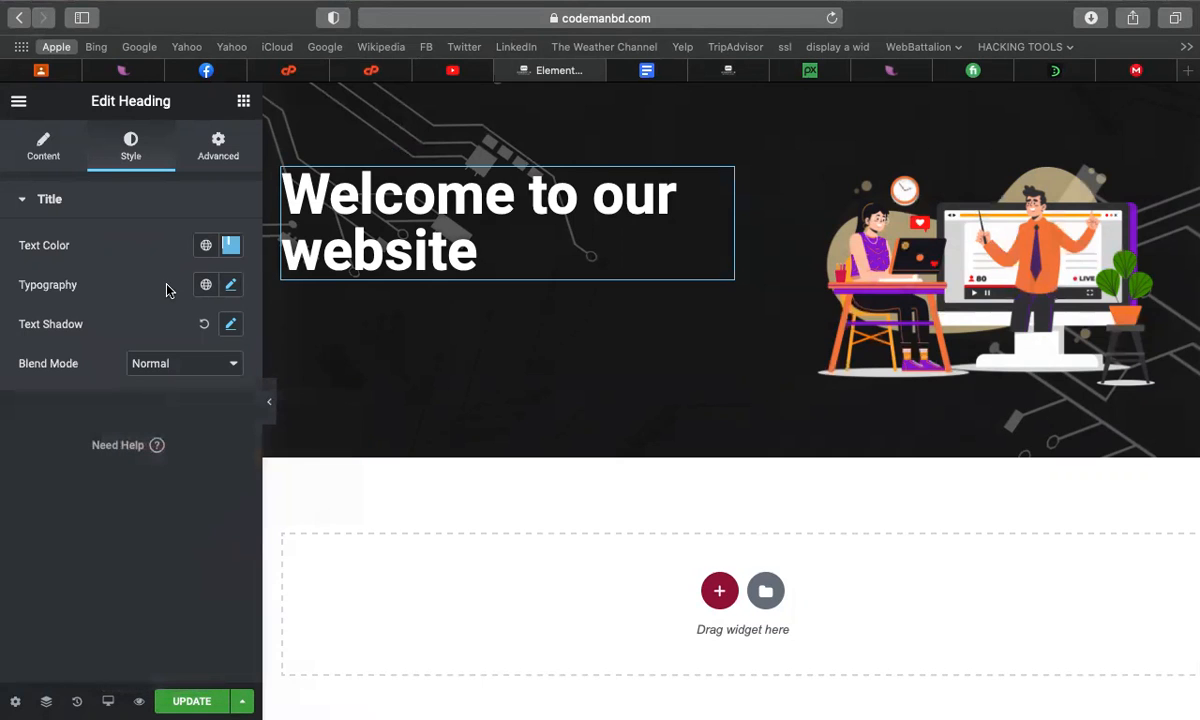
Add a single-column section below the hero section and move the welcome heading into it
drag(722, 190, 576, 603)
scroll(578, 604, down, 1)
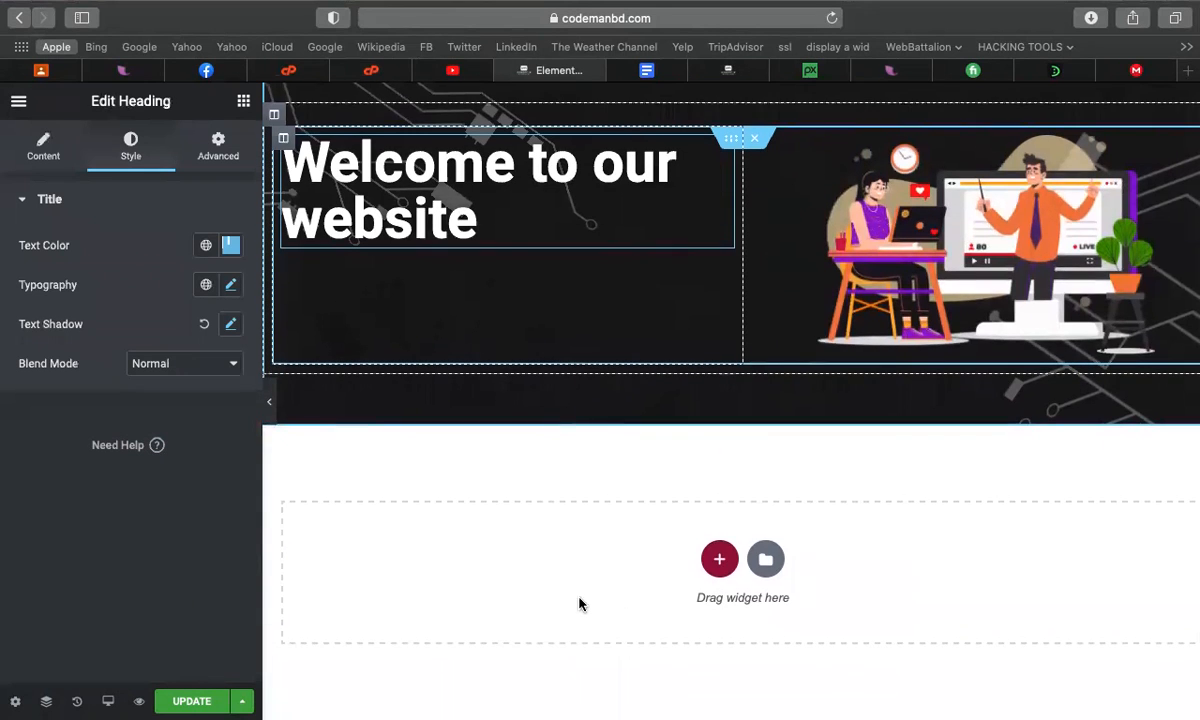
click(709, 563)
click(489, 606)
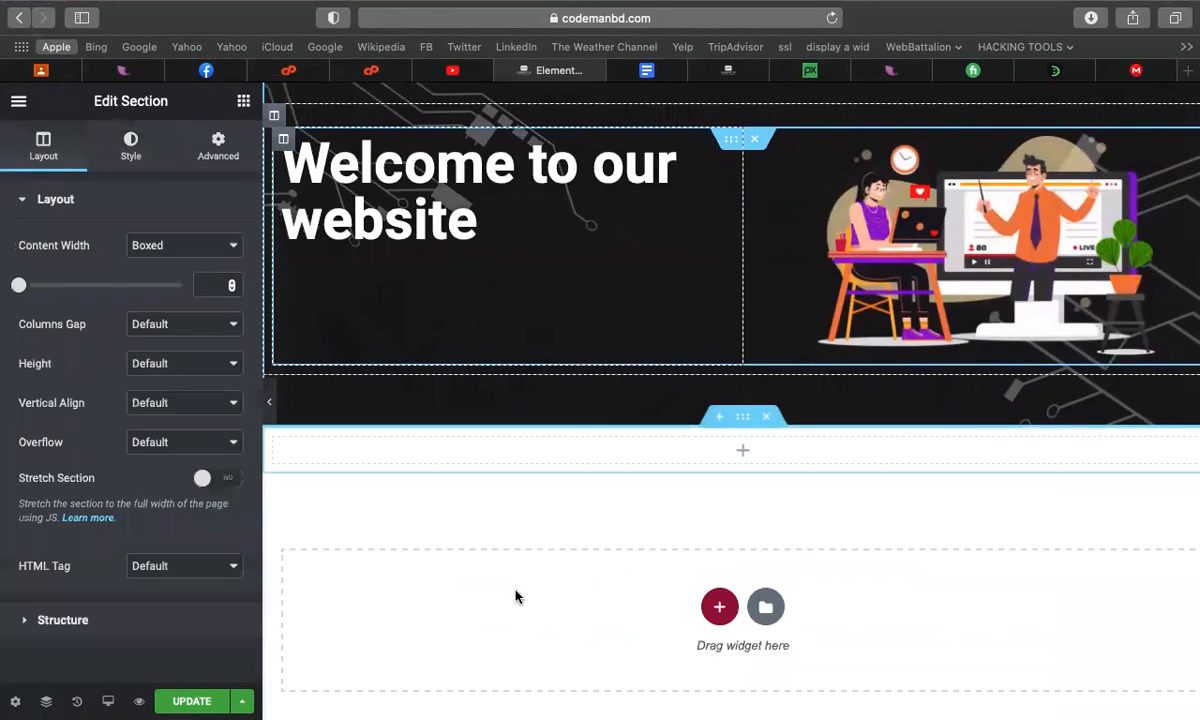
drag(707, 160, 611, 455)
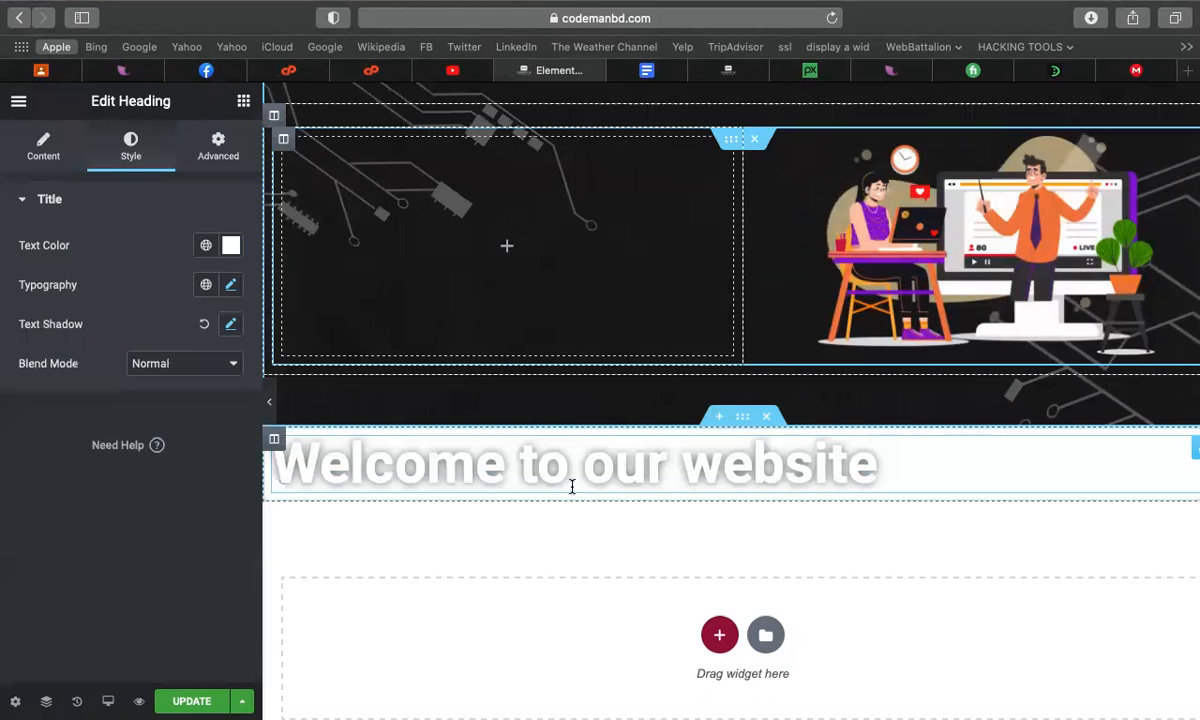
Reapply the heading's text shadow in rgba(79, 95, 23, 0.65) and move the heading back into the empty column beside the illustration
click(206, 326)
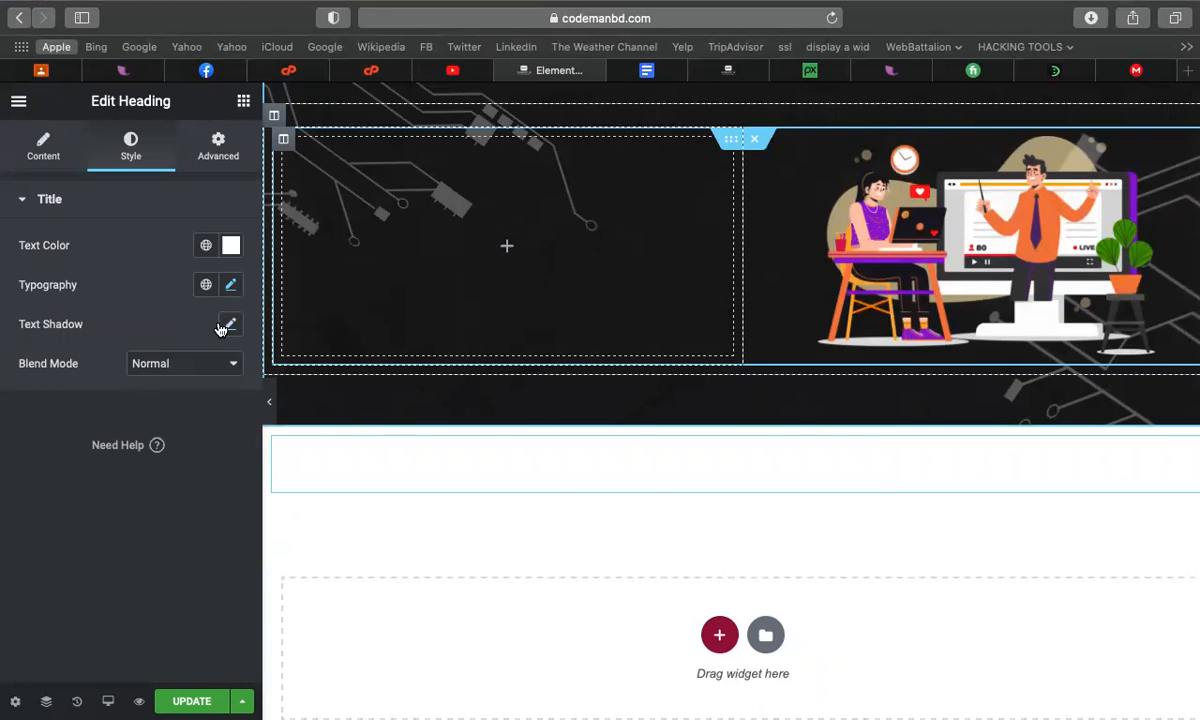
click(231, 325)
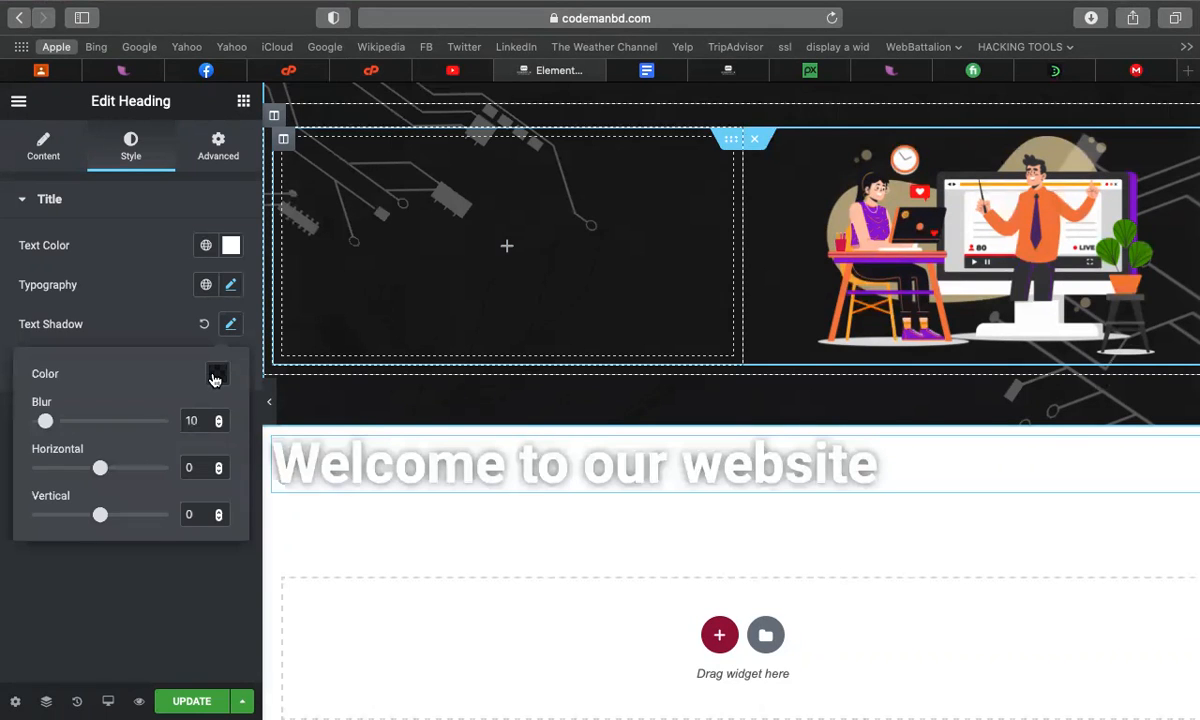
click(217, 373)
mouse_move(279, 523)
mouse_down()
mouse_move(327, 479)
mouse_move(197, 461)
mouse_move(281, 541)
mouse_up()
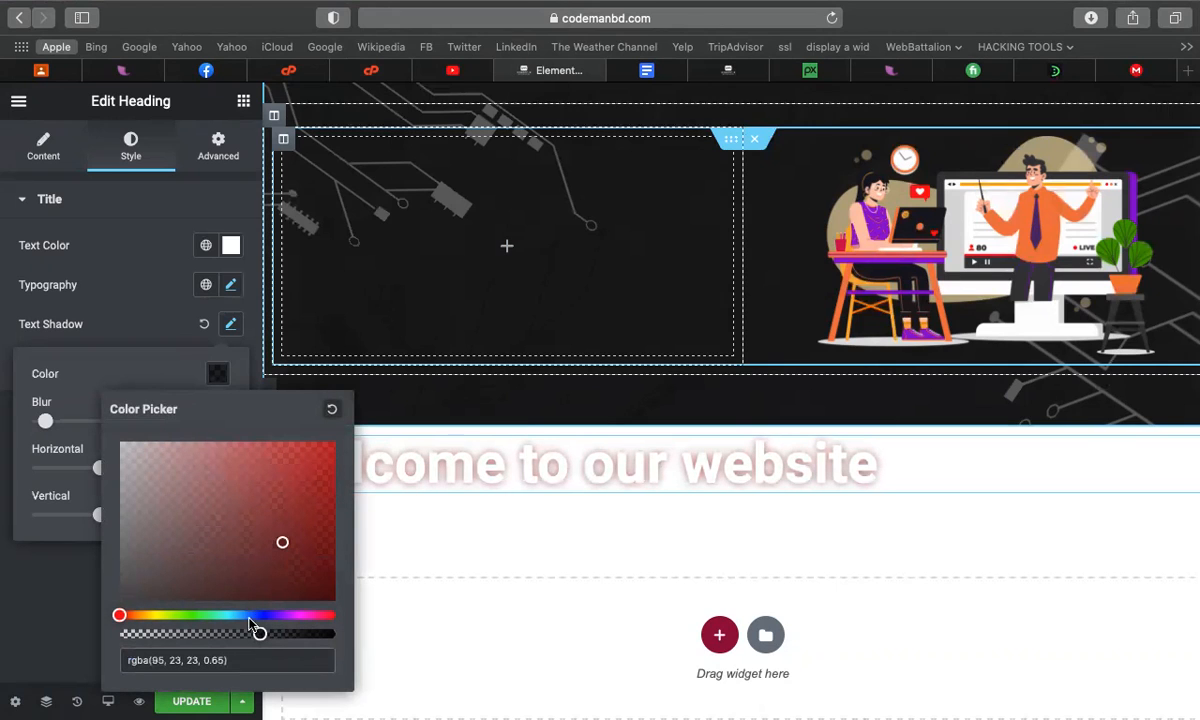
drag(262, 614, 165, 614)
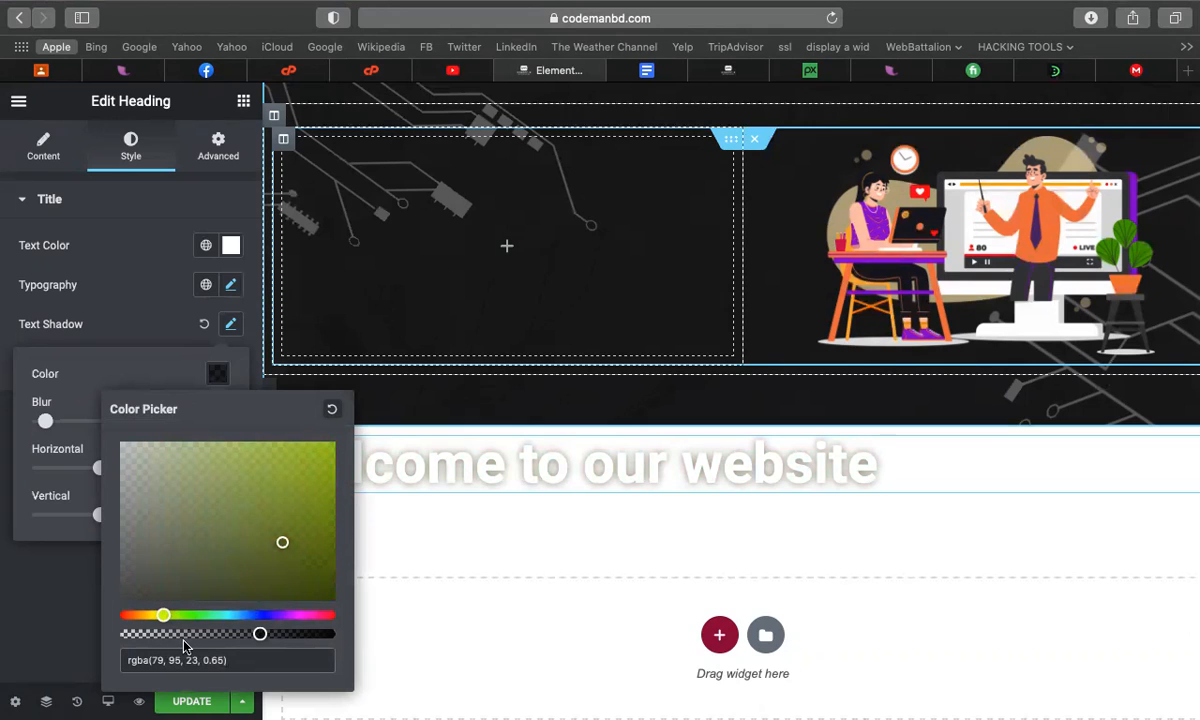
drag(1181, 455, 380, 160)
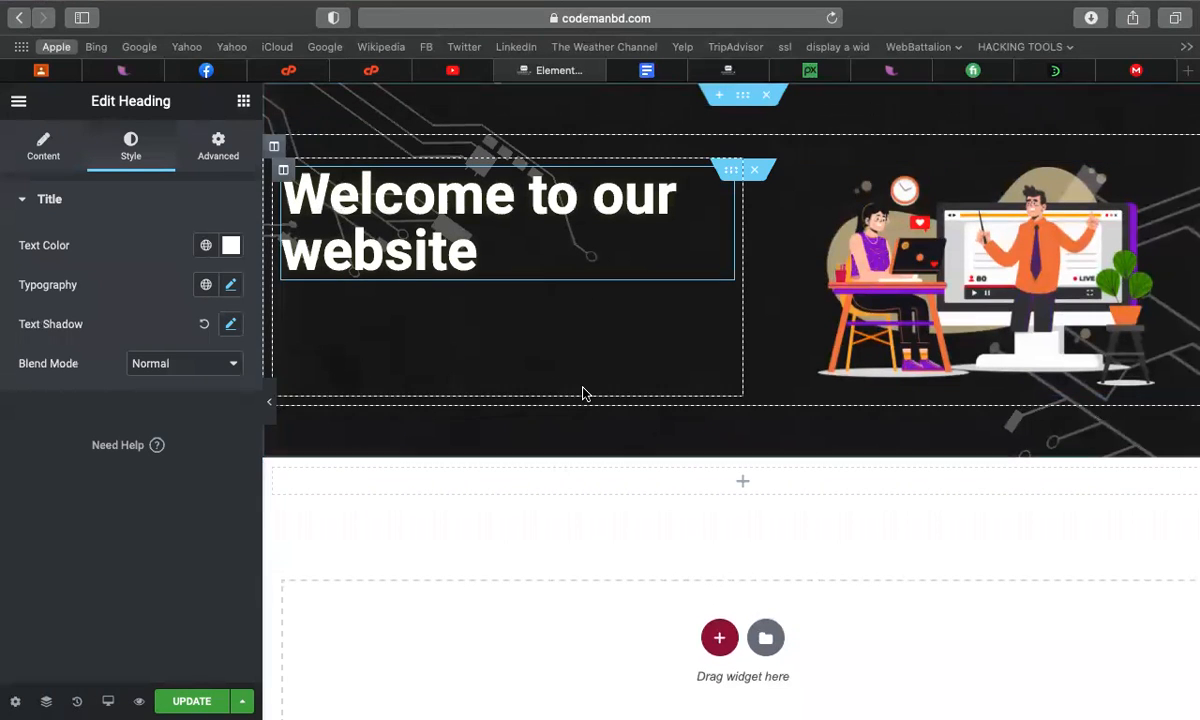
Give the hero section a Mountains shape divider along its bottom edge
click(743, 102)
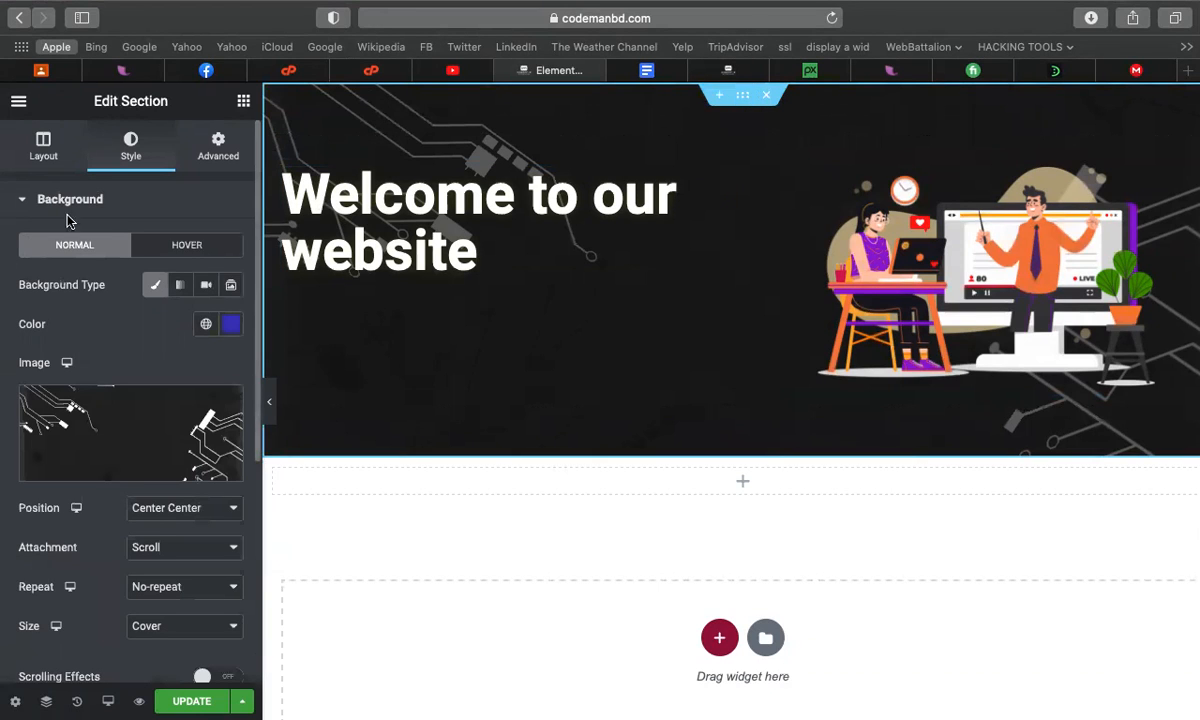
click(107, 203)
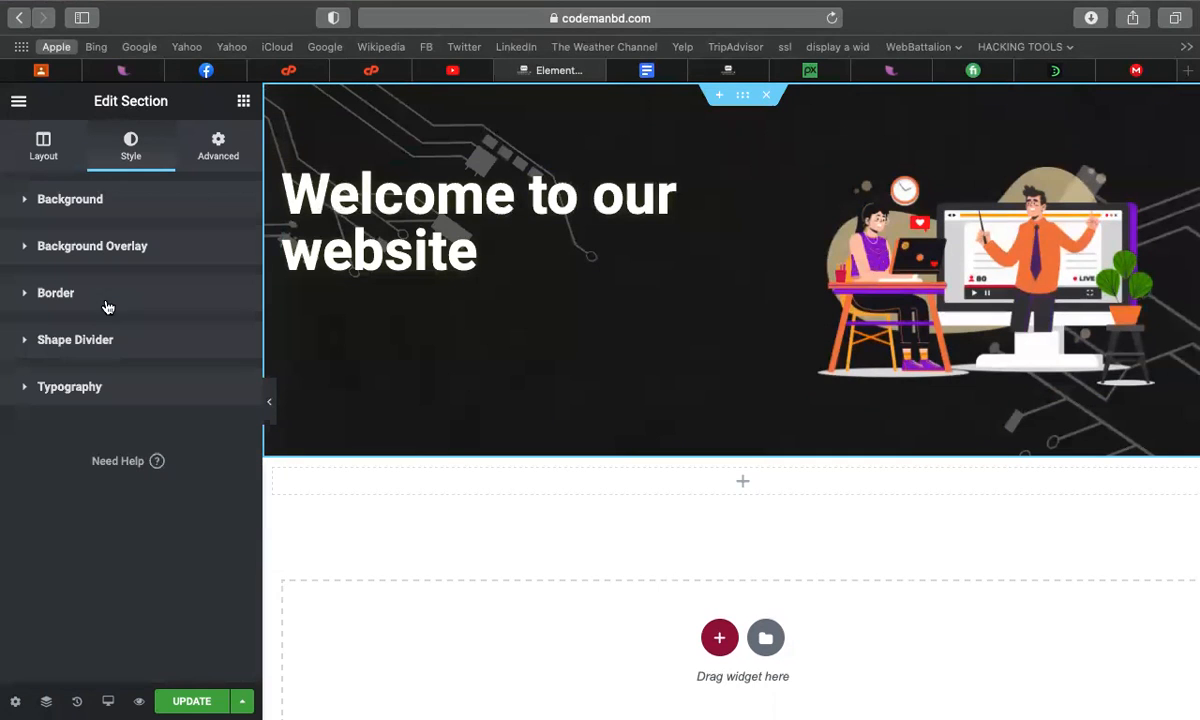
click(114, 341)
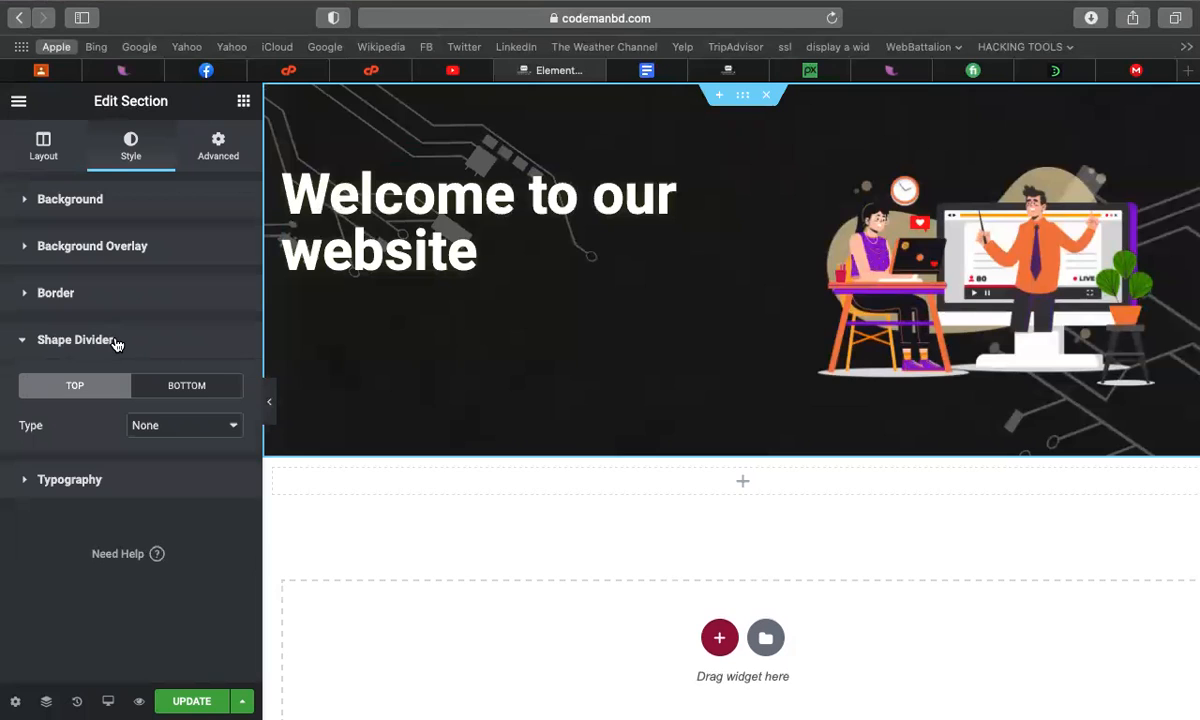
click(157, 382)
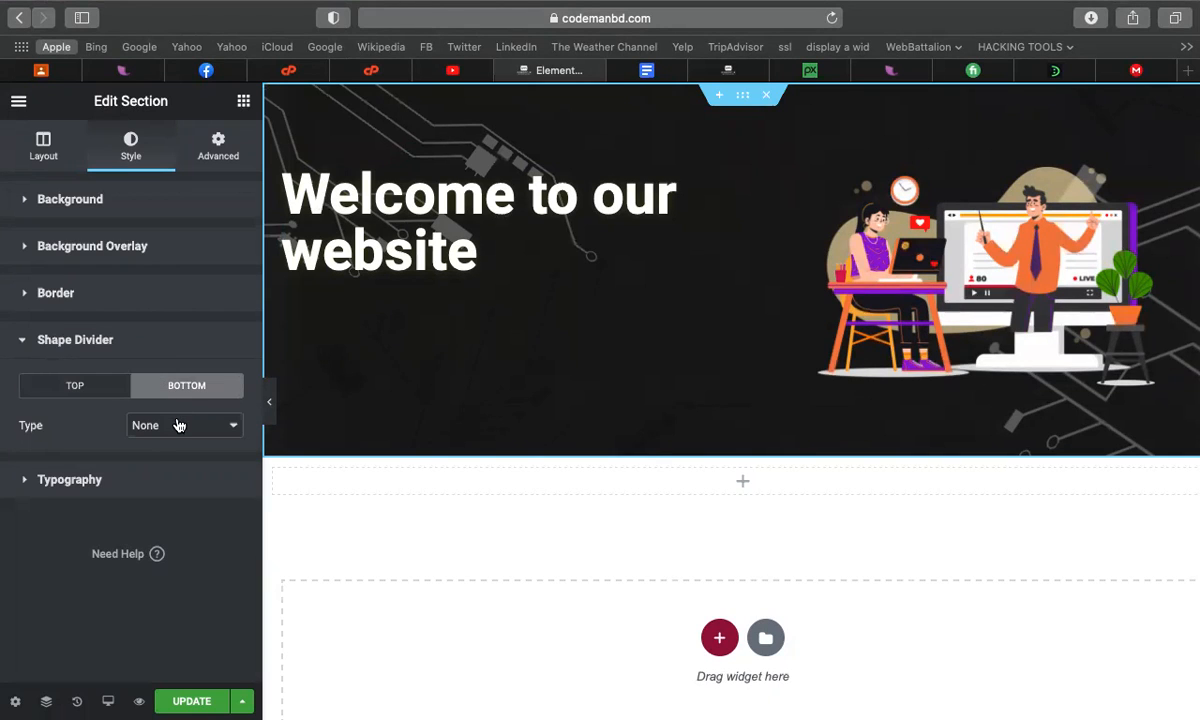
click(179, 426)
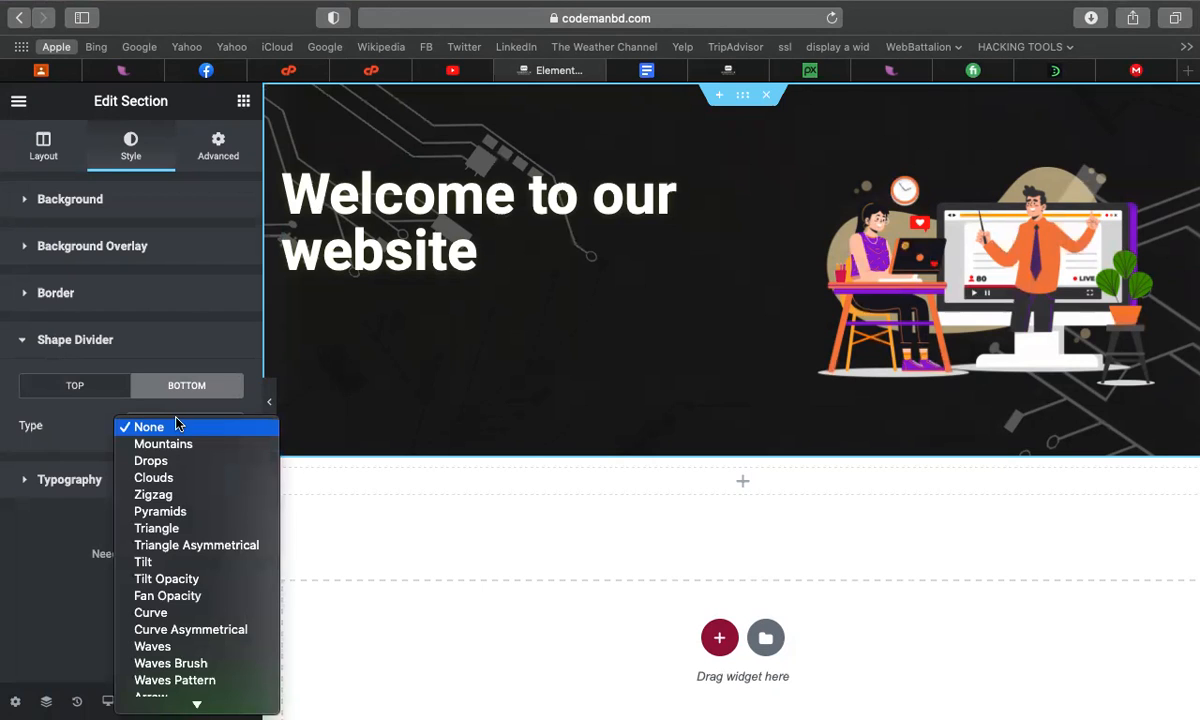
click(147, 341)
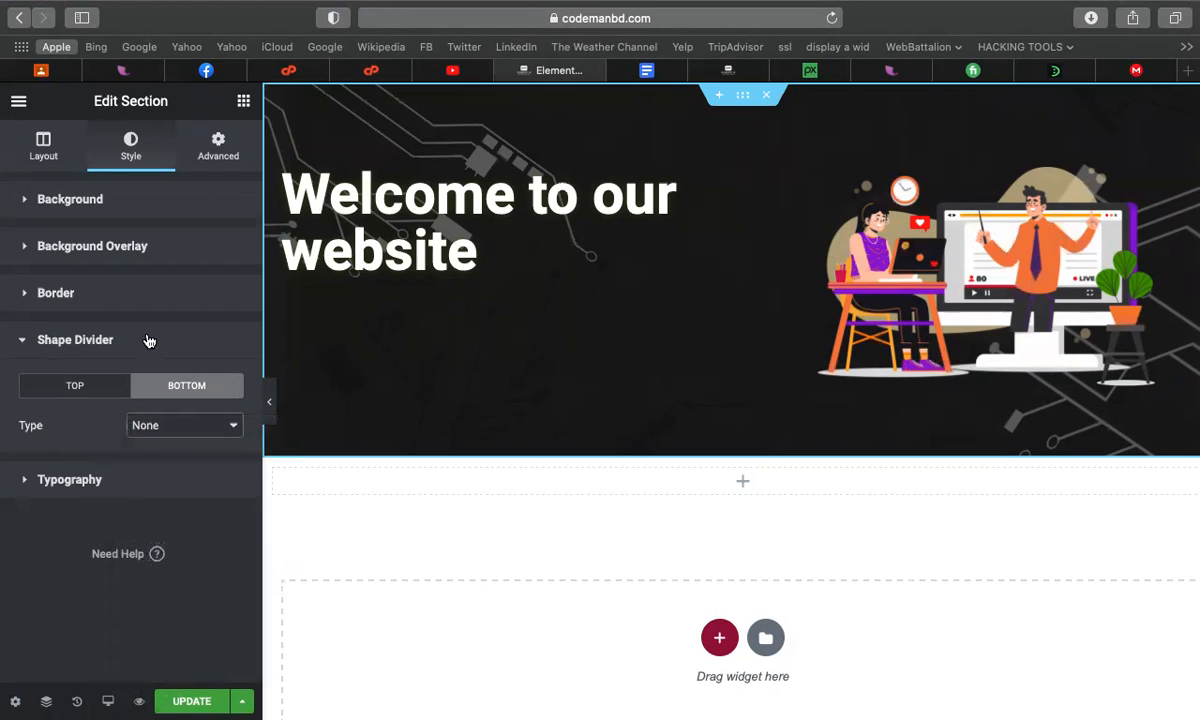
click(88, 386)
click(141, 387)
click(104, 386)
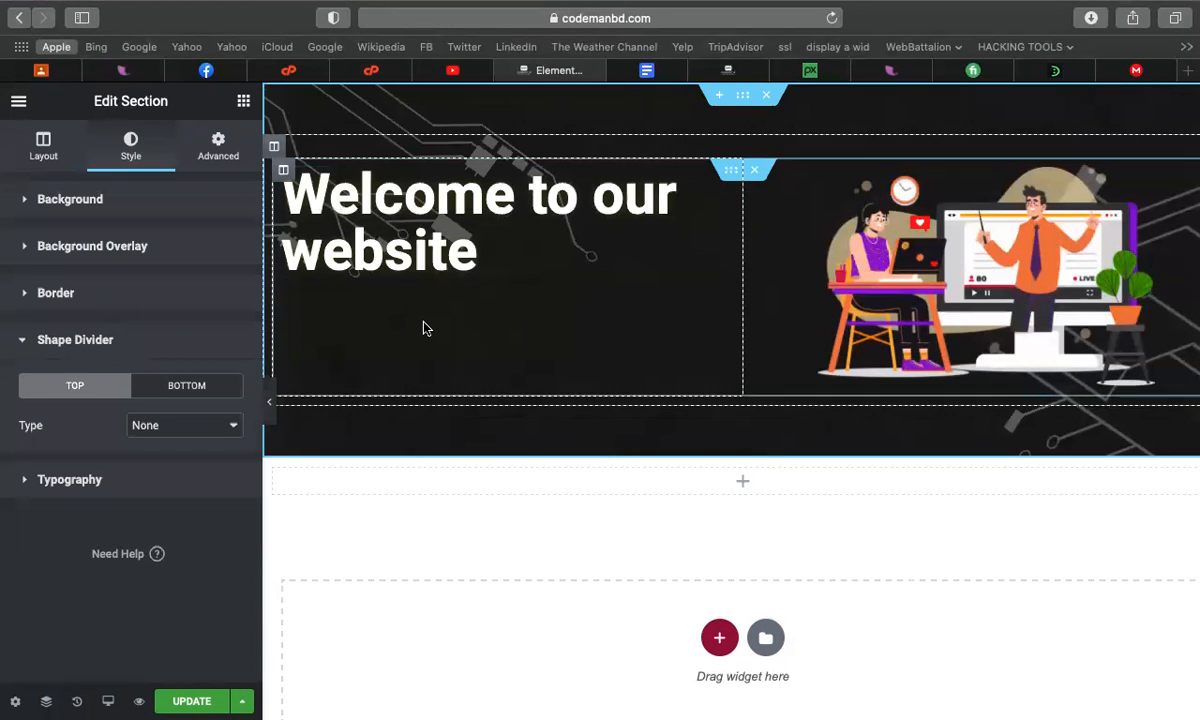
click(184, 390)
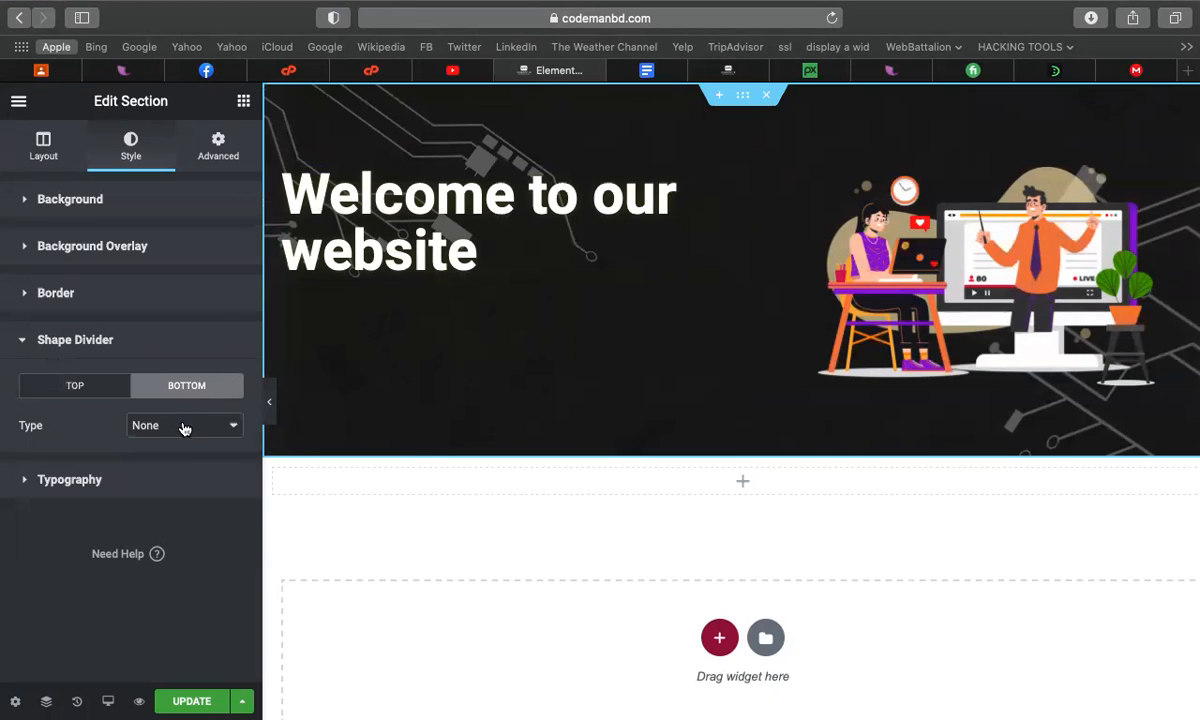
click(184, 427)
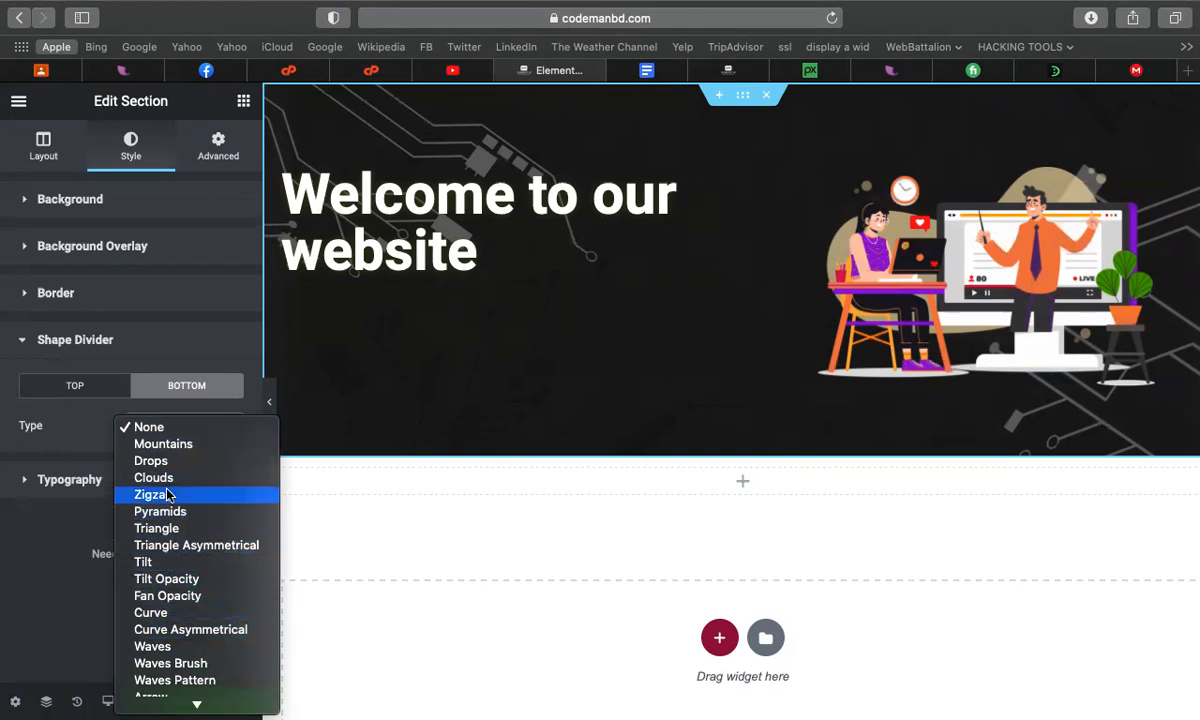
click(176, 444)
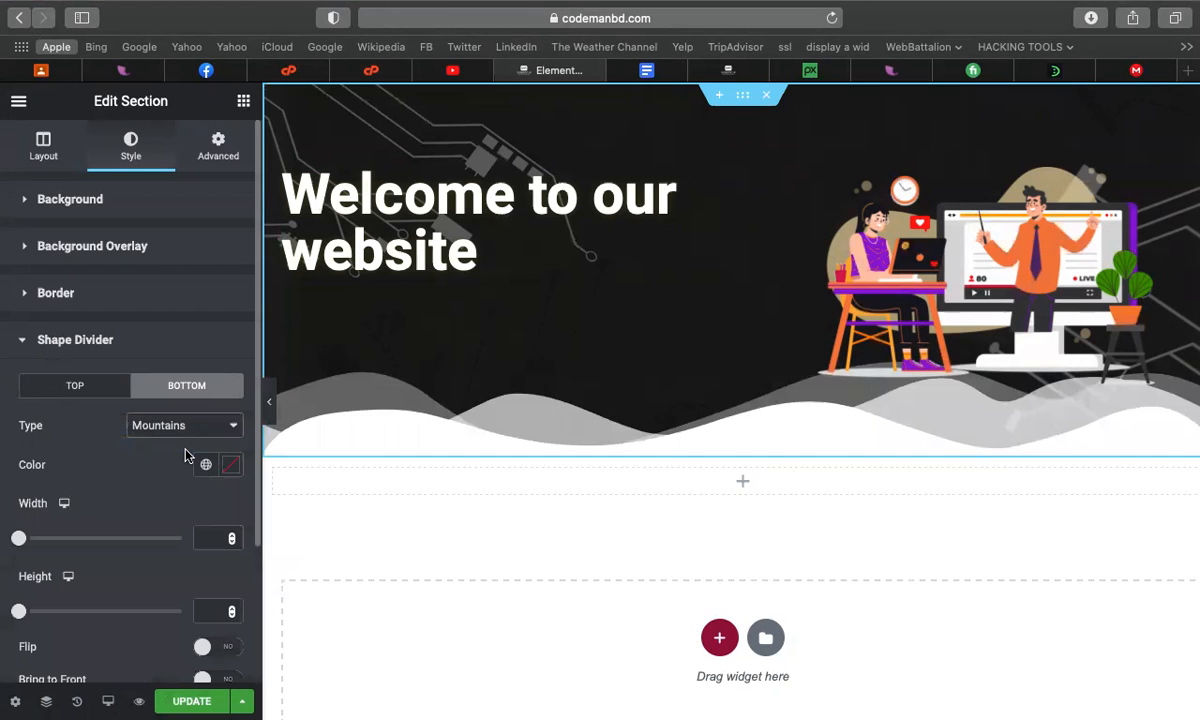
Change the hero section's bottom shape divider to Triangle and invert it
click(186, 428)
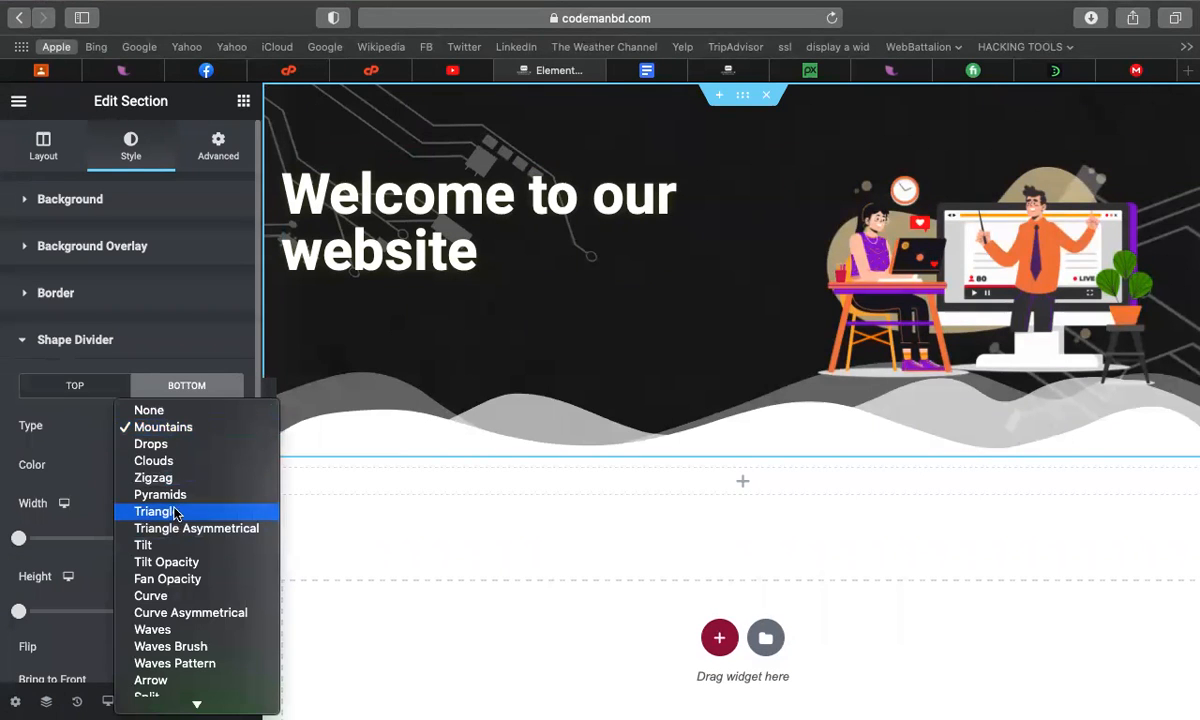
click(175, 512)
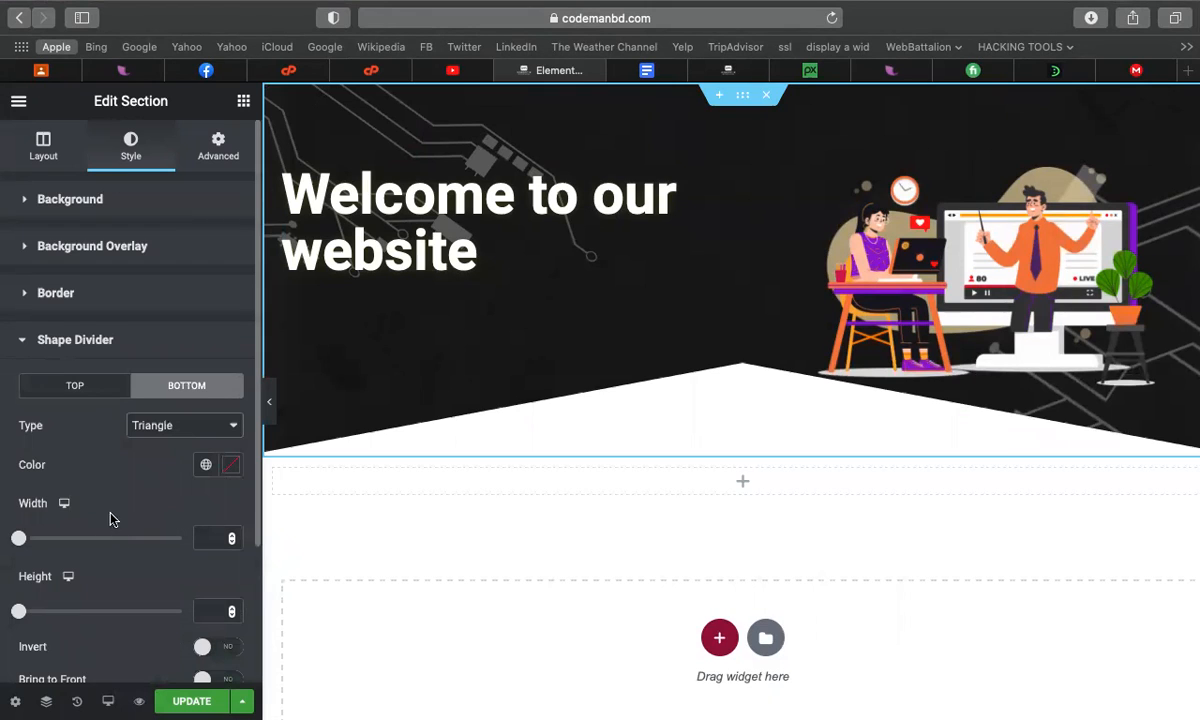
scroll(115, 511, down, 1)
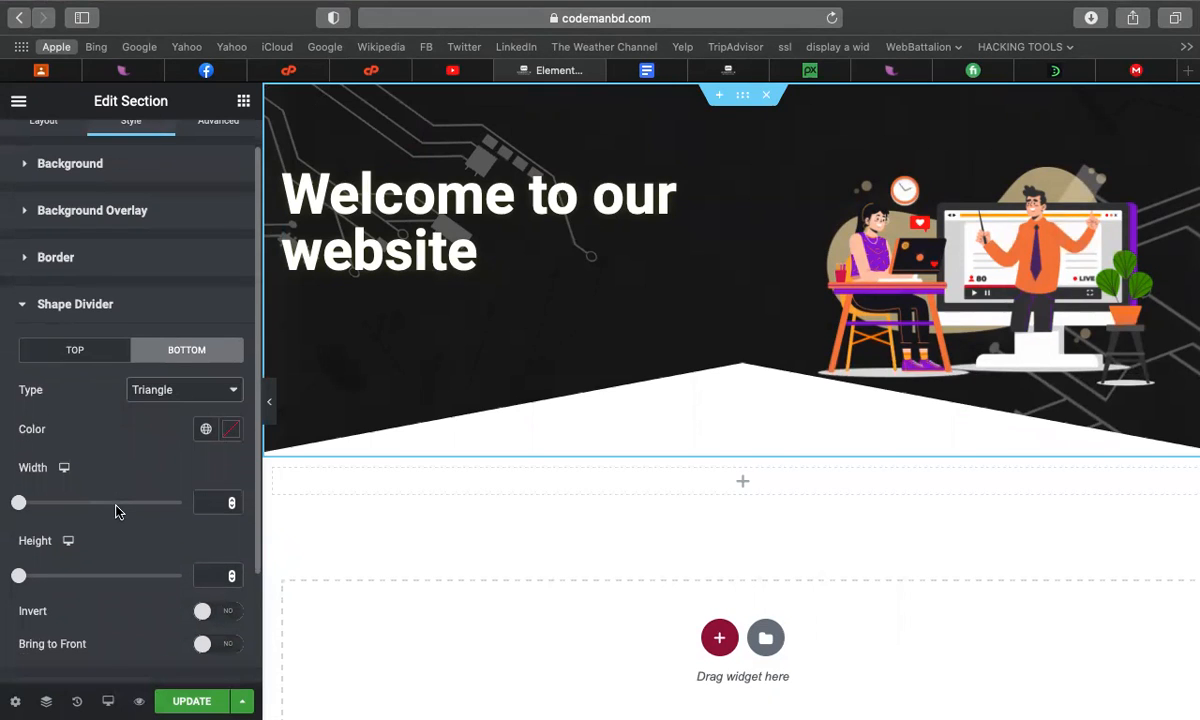
scroll(115, 510, down, 1)
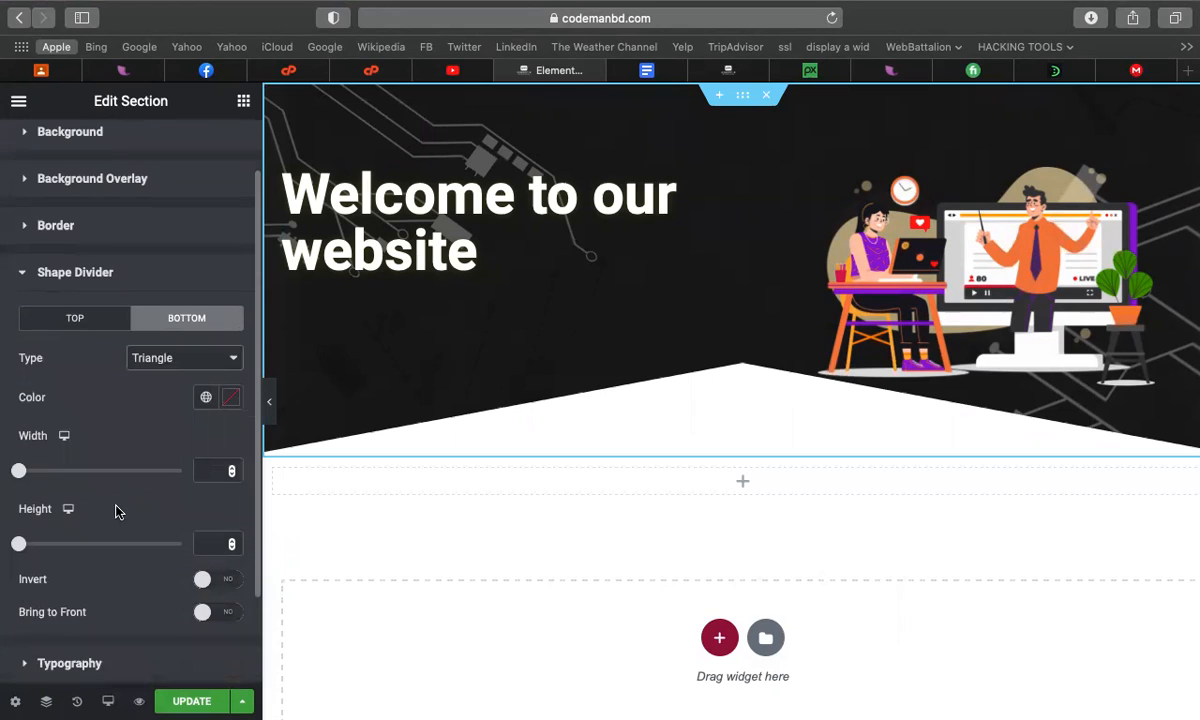
click(225, 586)
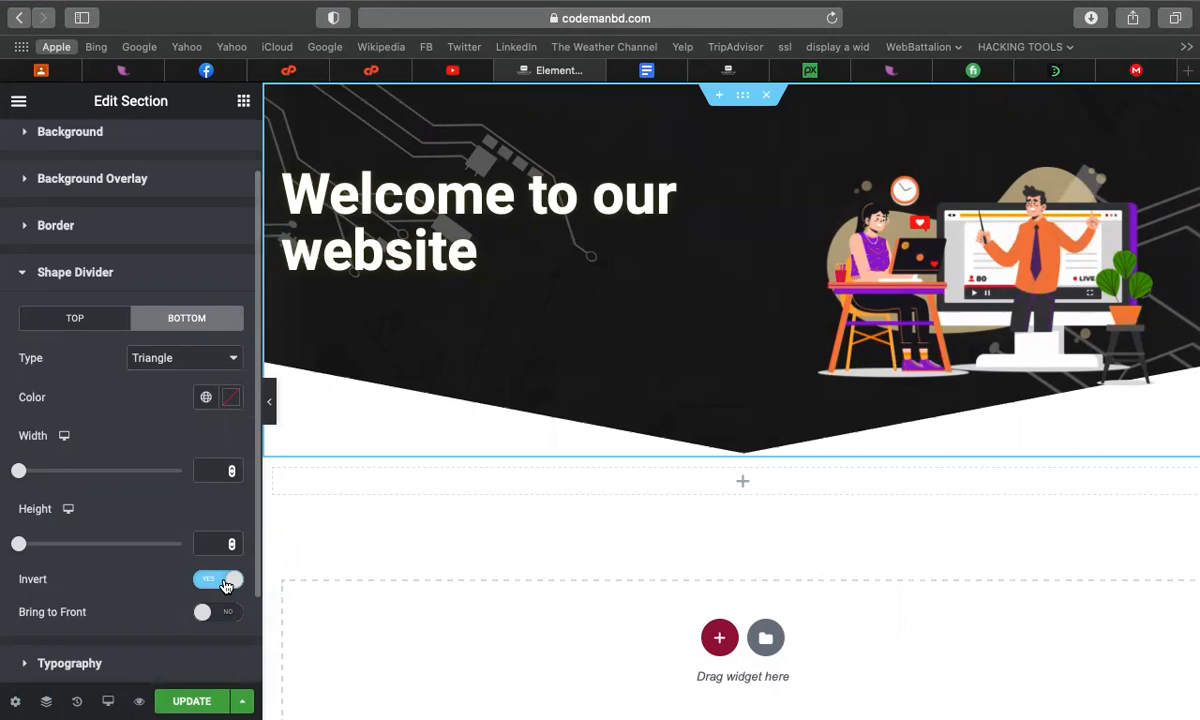
Set the inverted triangle divider's height to about 55 and its width to about 212
drag(19, 471, 58, 471)
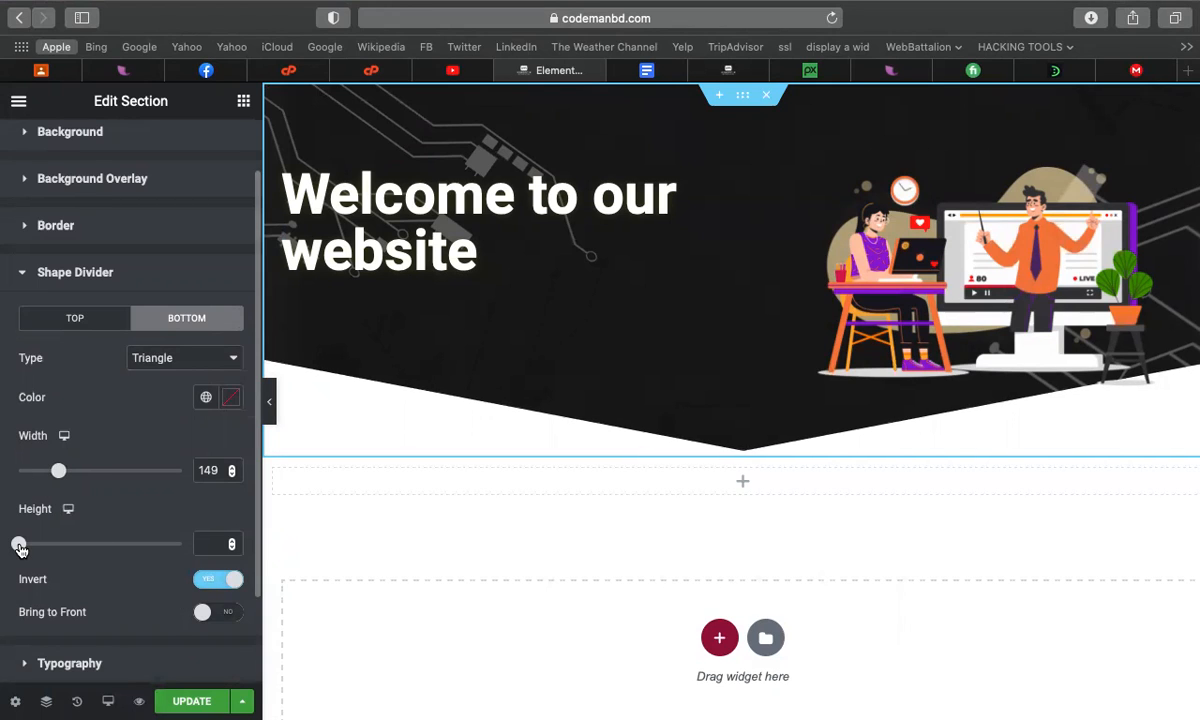
mouse_move(19, 547)
mouse_down()
mouse_move(126, 549)
mouse_move(27, 548)
mouse_move(37, 547)
mouse_up()
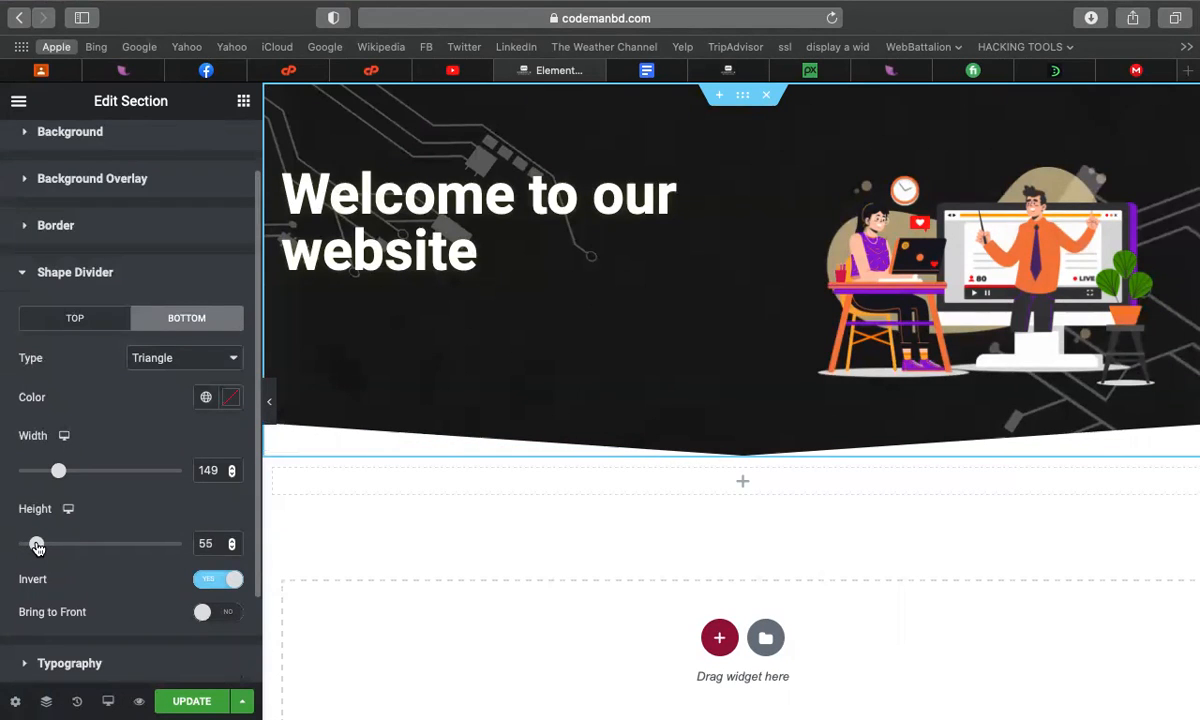
drag(59, 471, 113, 490)
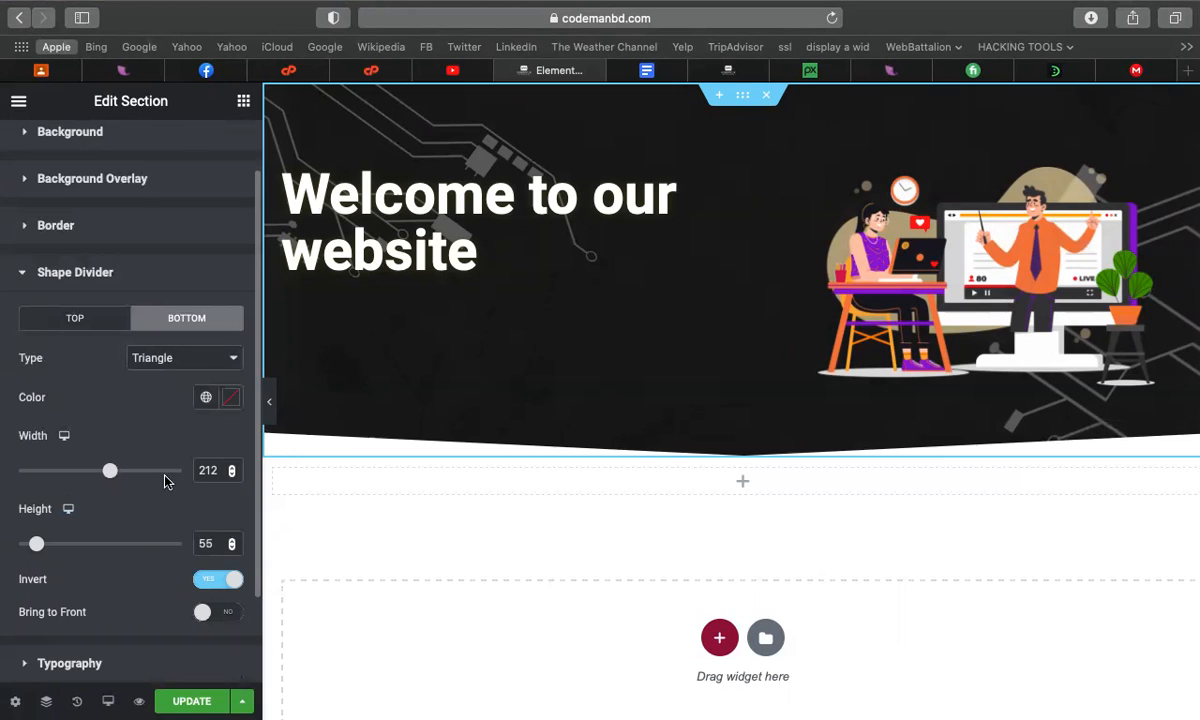
Switch the bottom shape divider to Waves and set its height to about 44
click(159, 347)
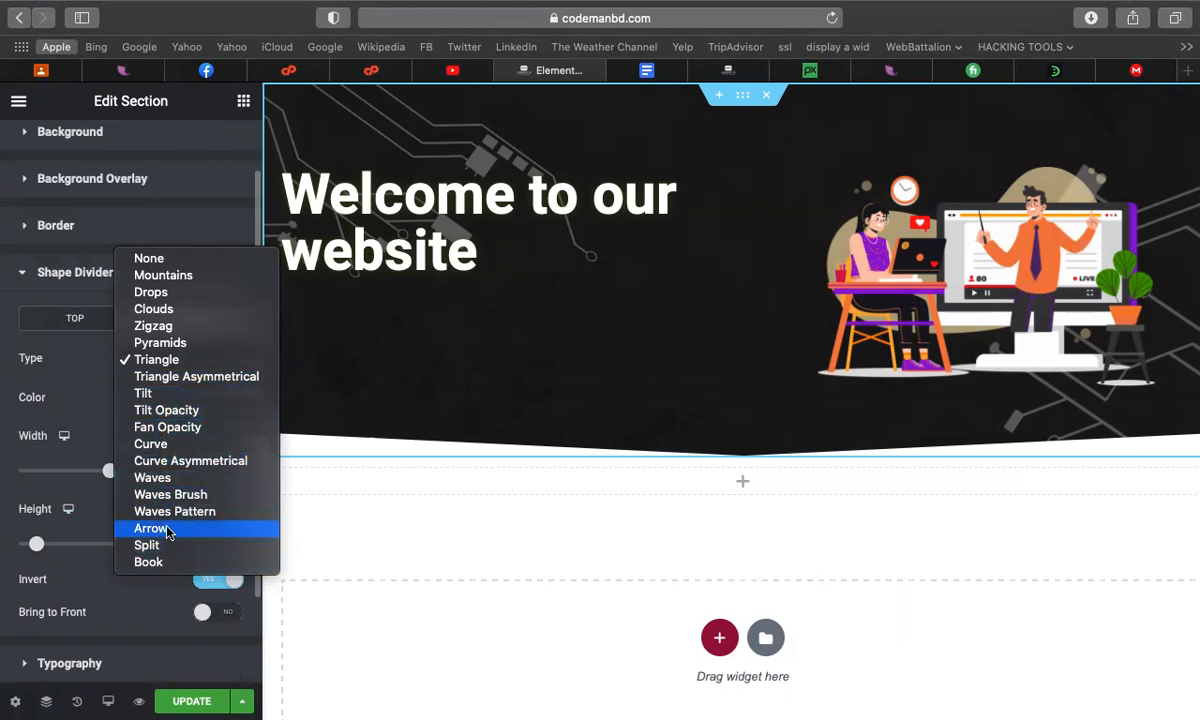
click(171, 477)
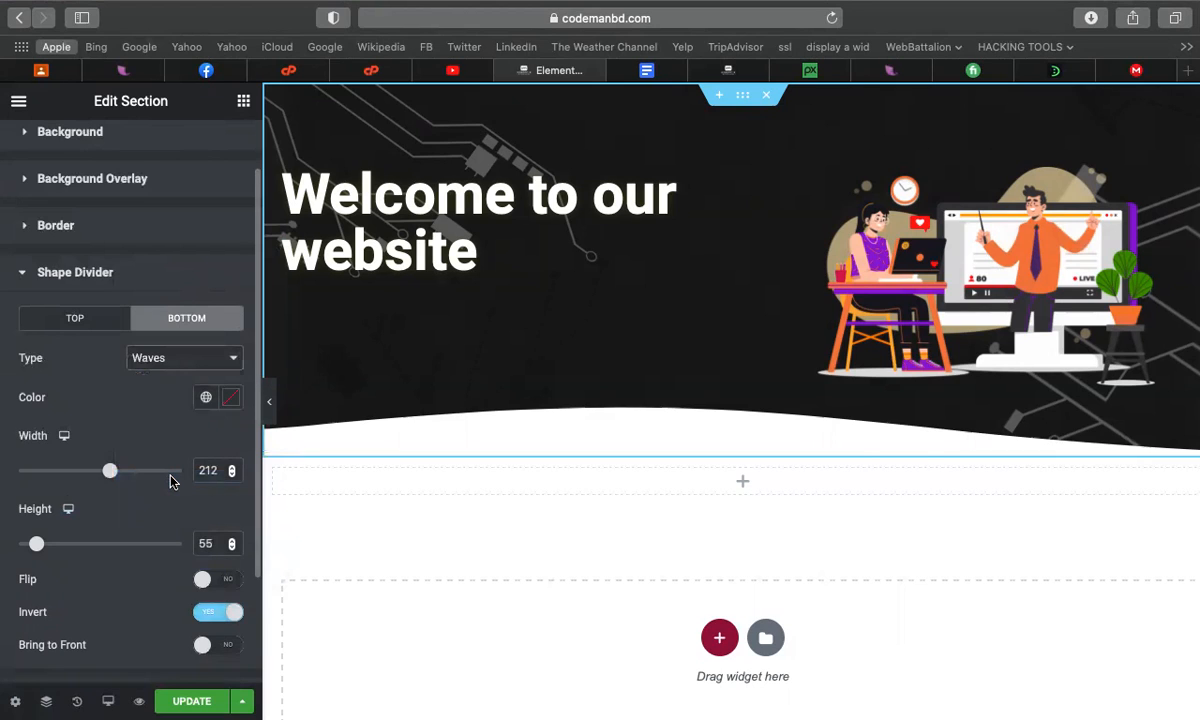
mouse_move(37, 543)
mouse_down()
mouse_move(55, 544)
mouse_move(38, 541)
mouse_up()
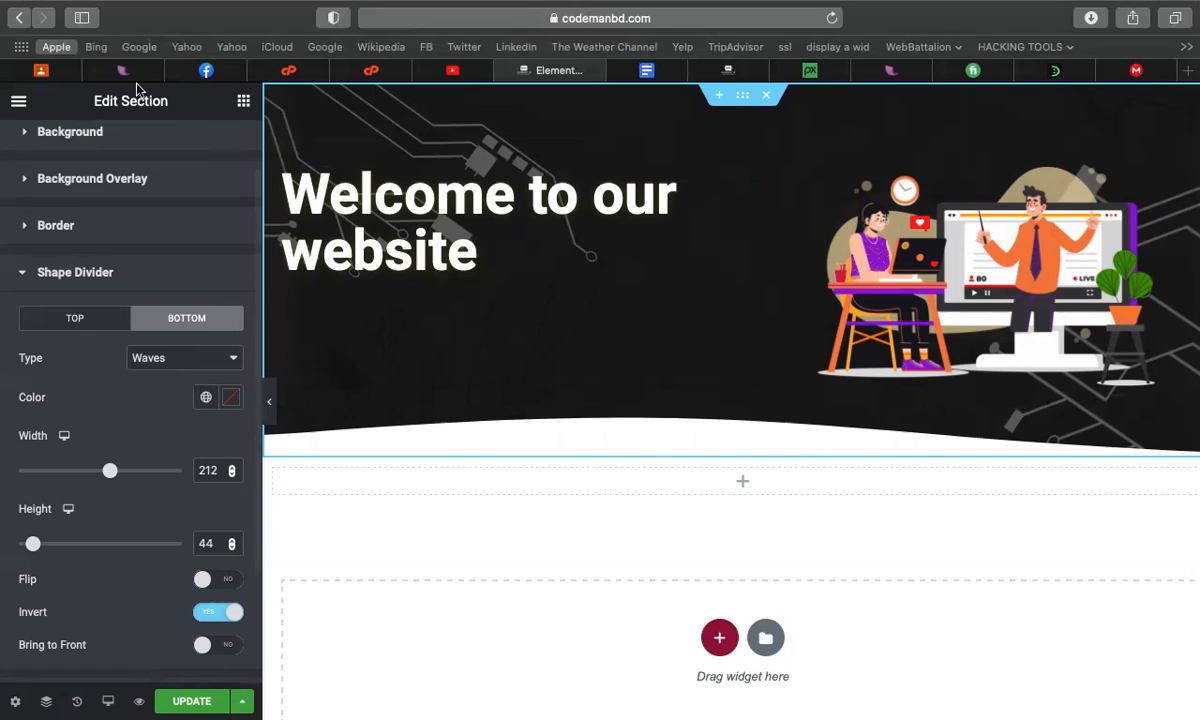
Switch to Google Classroom and start a new assignment titled "assignment"
click(40, 72)
click(417, 177)
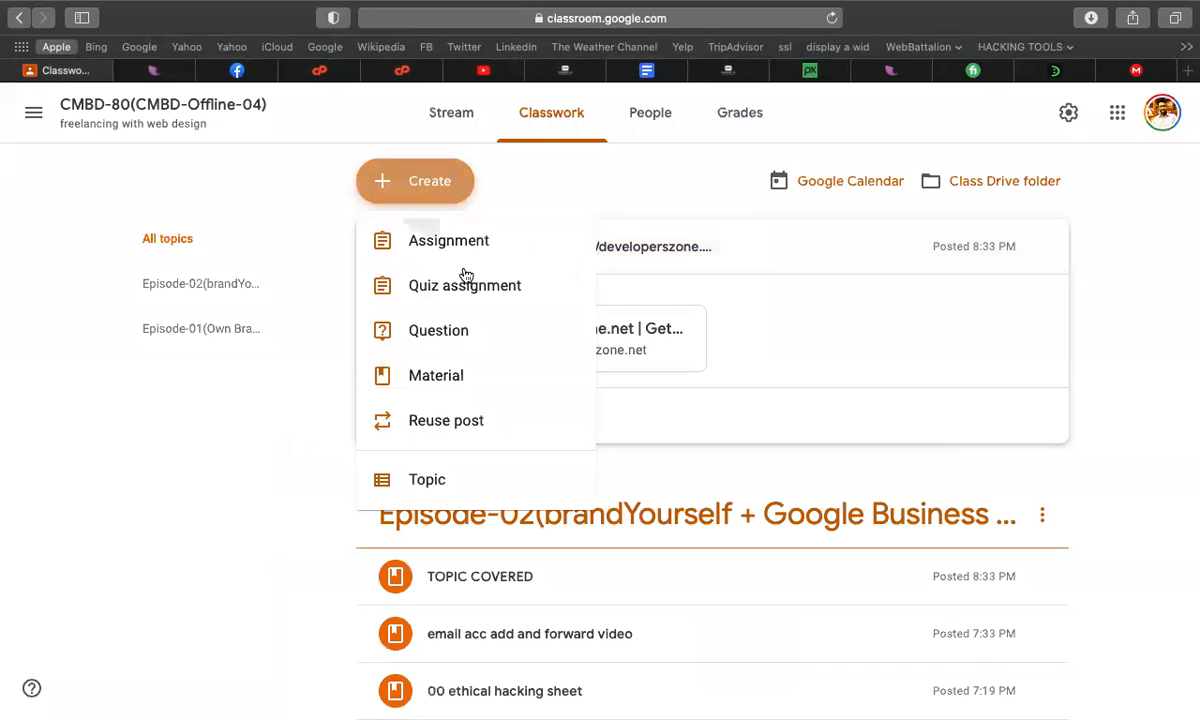
click(456, 261)
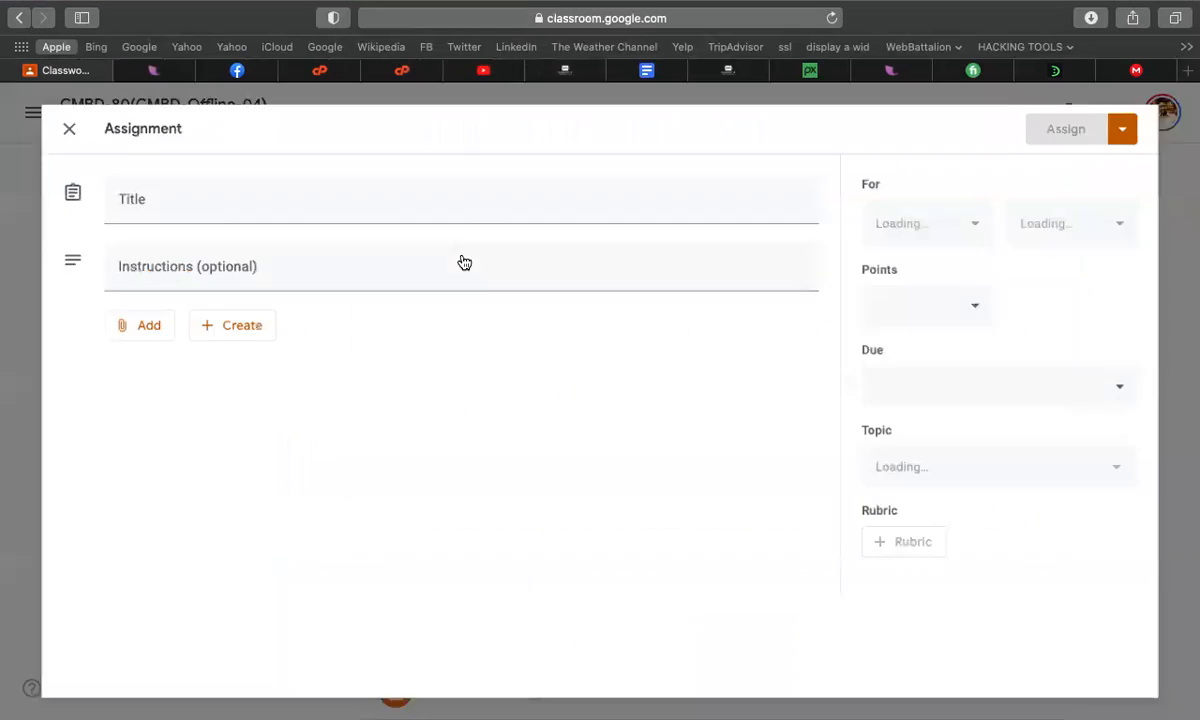
click(313, 207)
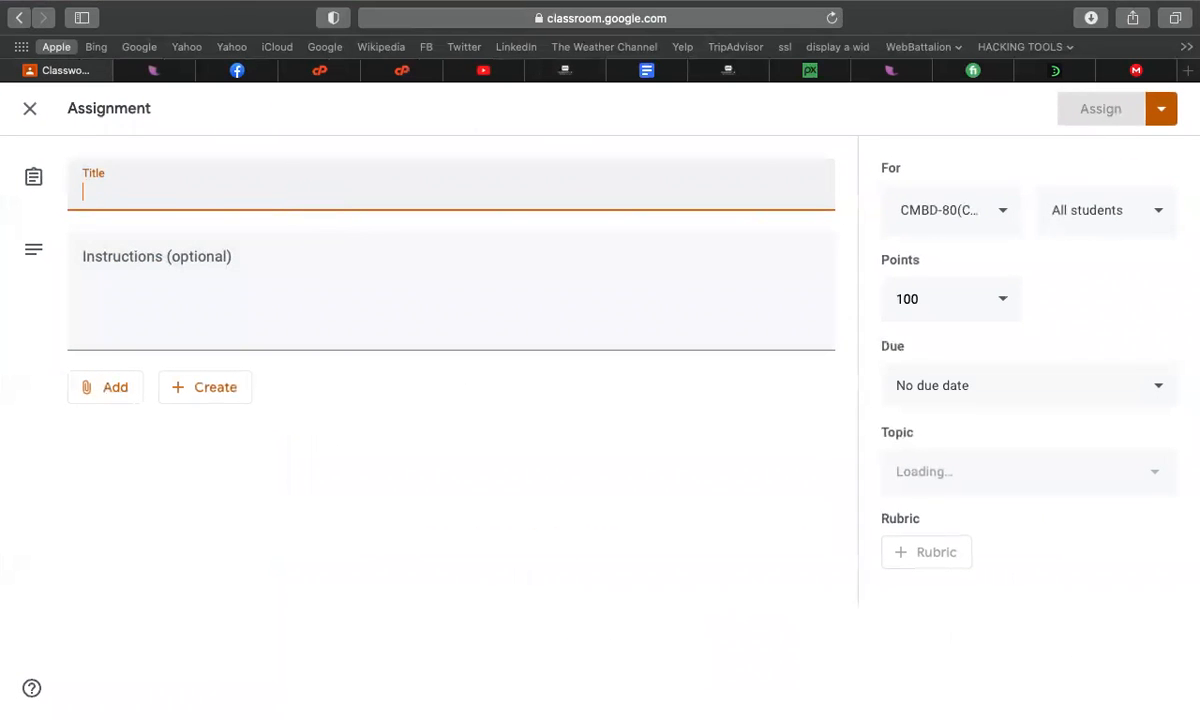
text(assignment)
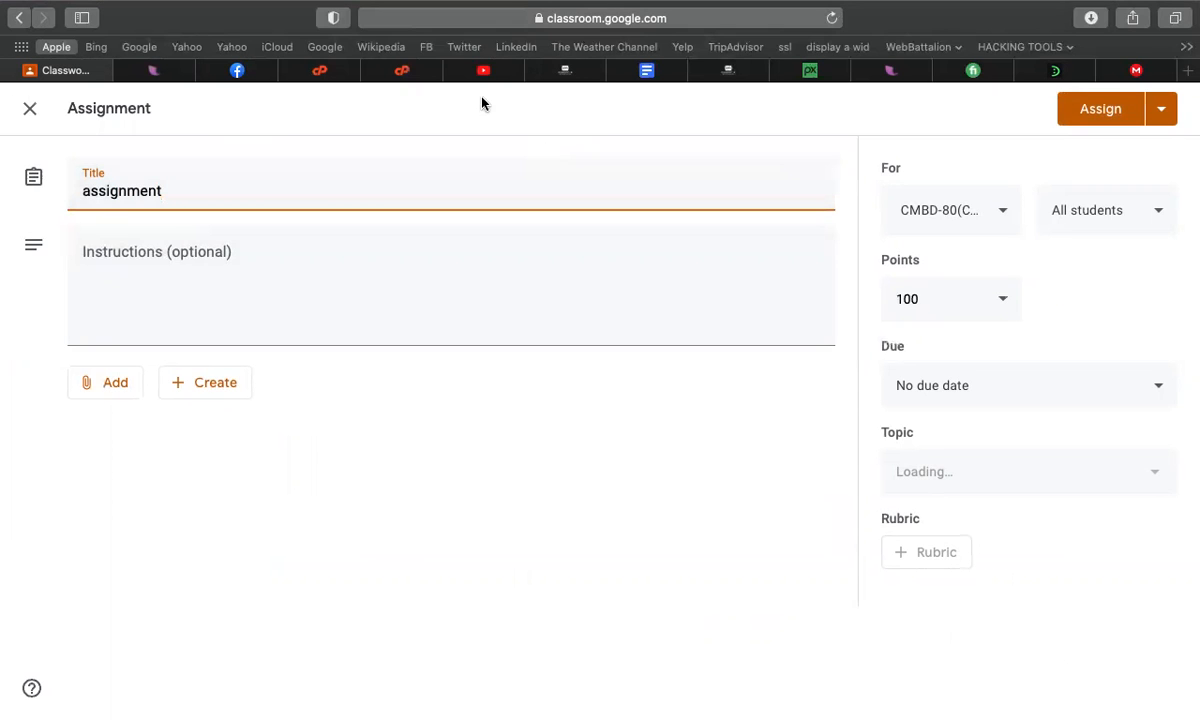
Return to the Elementor editor, add a Portfolio widget to the empty section below the hero, and open its Query settings
click(695, 68)
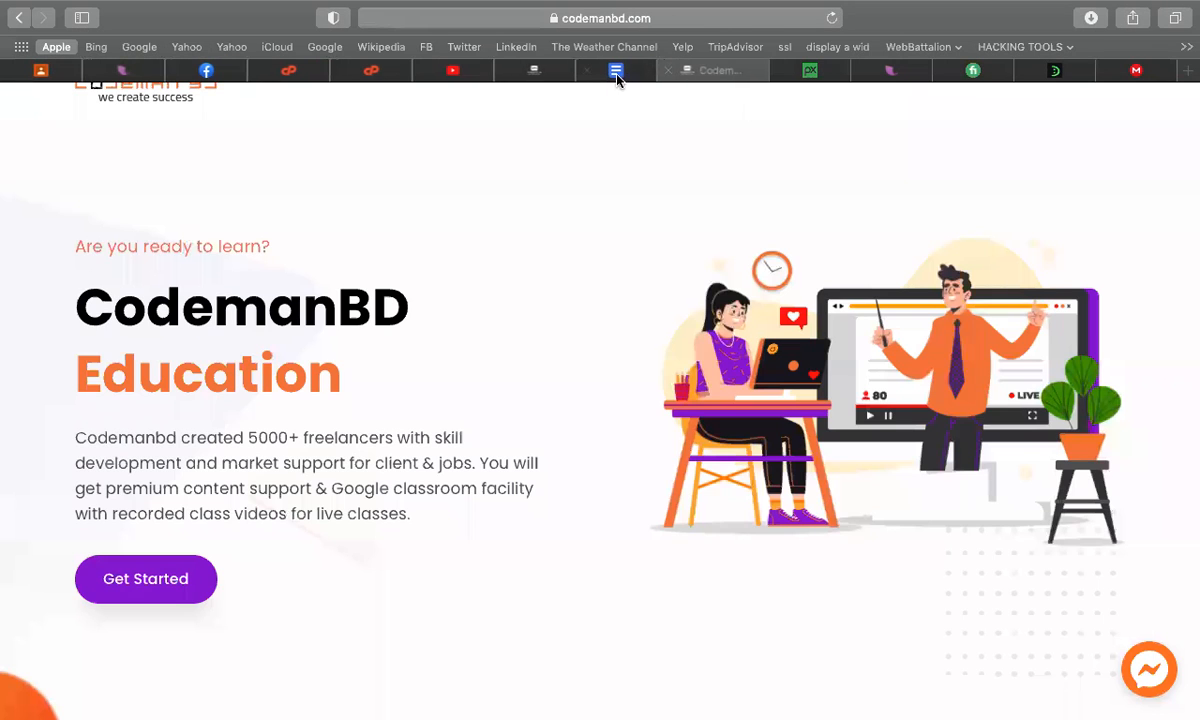
click(536, 72)
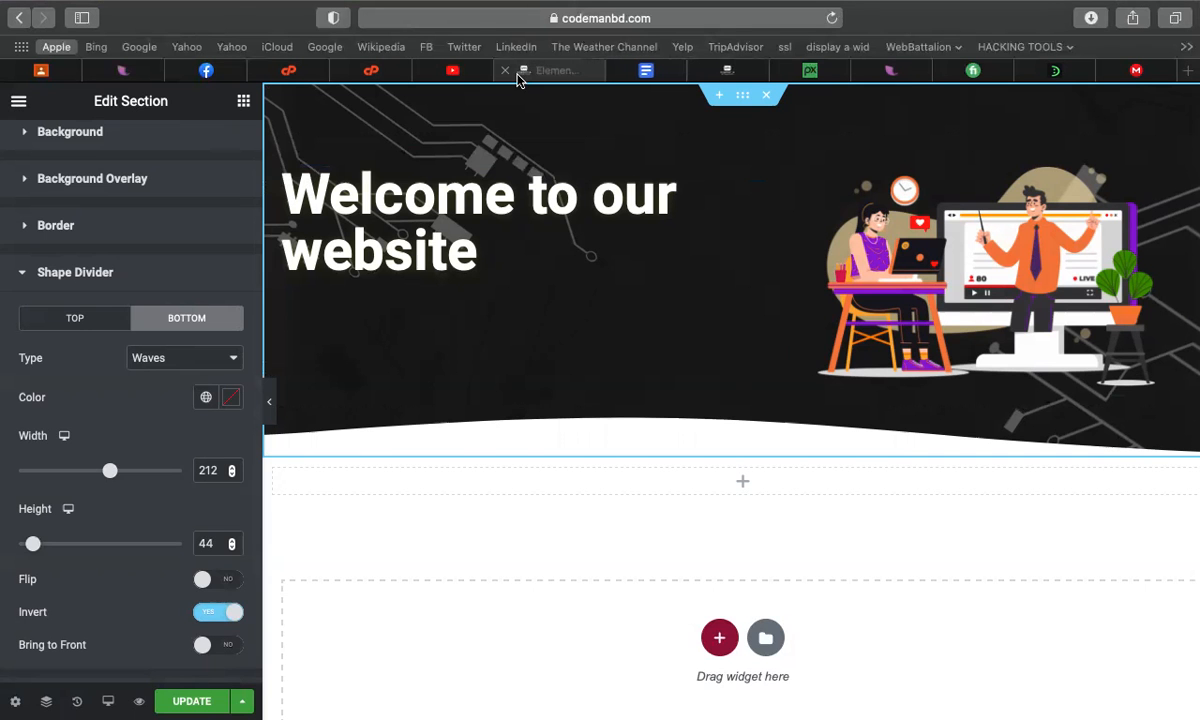
click(243, 101)
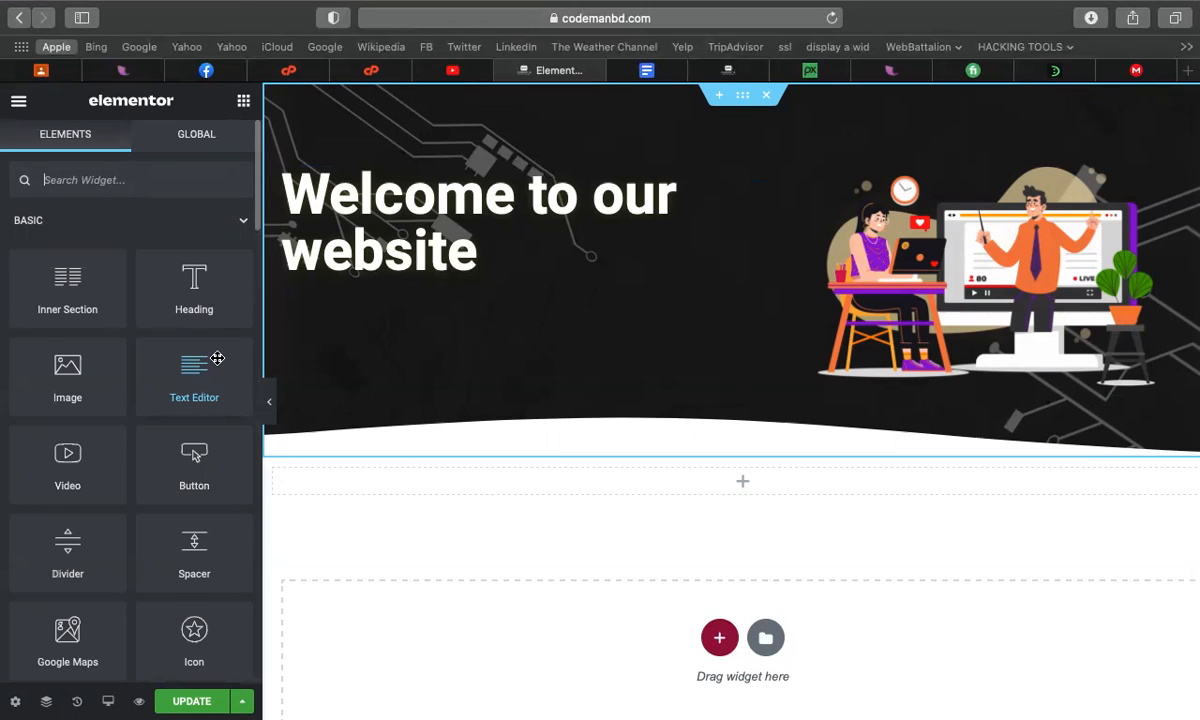
scroll(217, 358, down, 2)
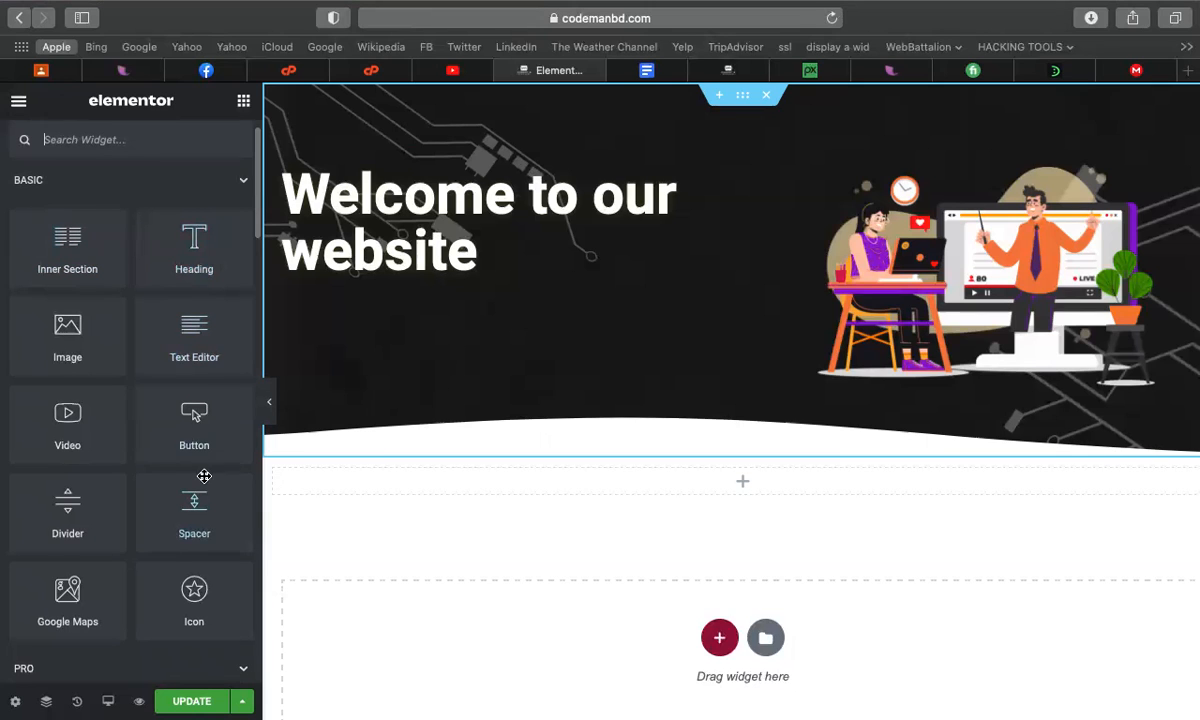
scroll(192, 450, down, 5)
scroll(203, 476, down, 4)
drag(192, 492, 421, 482)
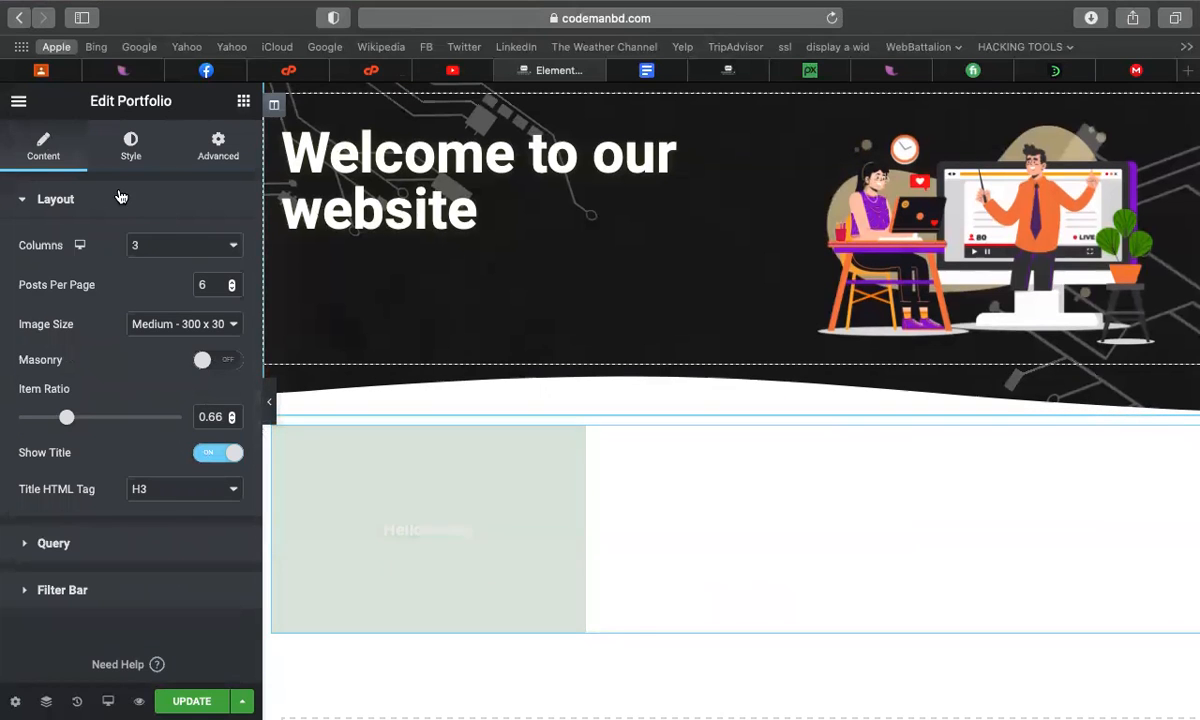
scroll(125, 476, down, 1)
click(125, 511)
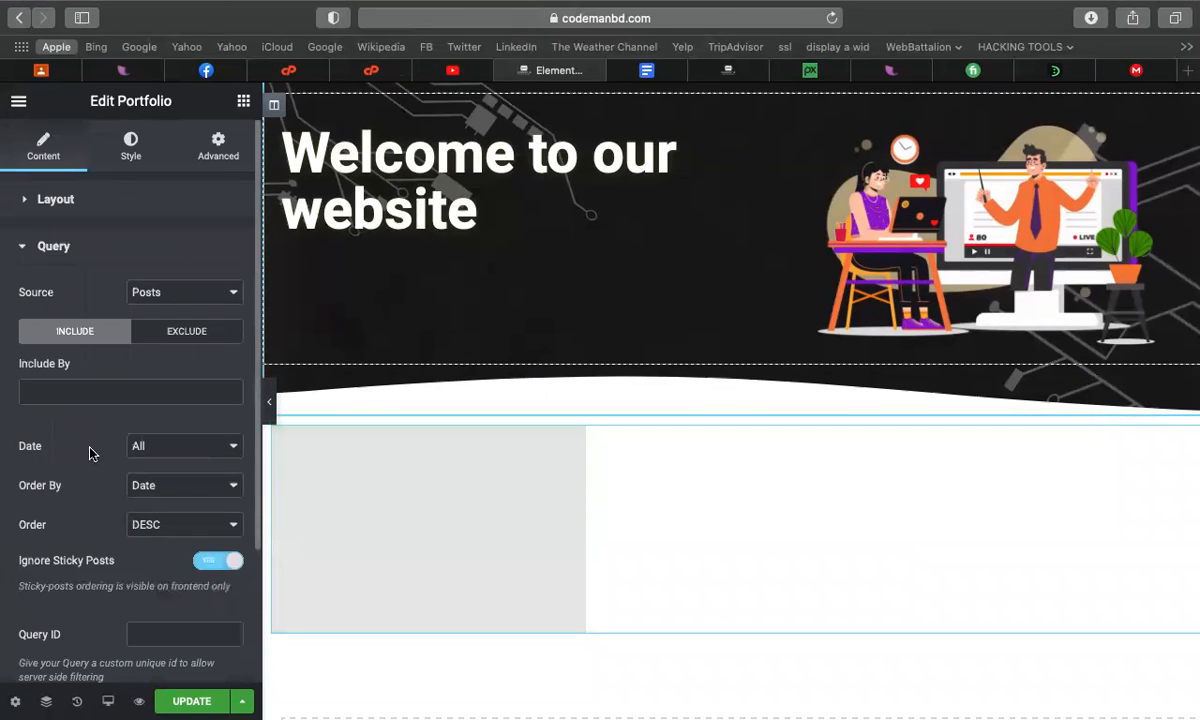
Add a Video widget below the portfolio in the same section
click(243, 101)
scroll(477, 535, down, 4)
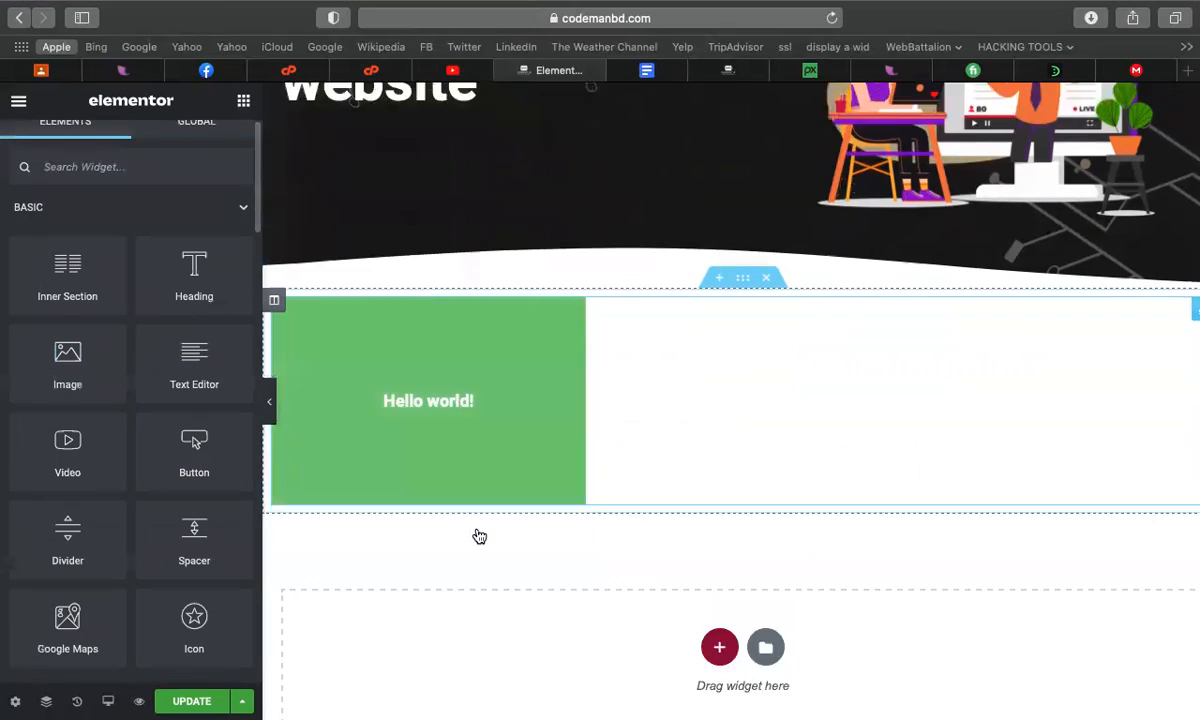
drag(94, 463, 627, 412)
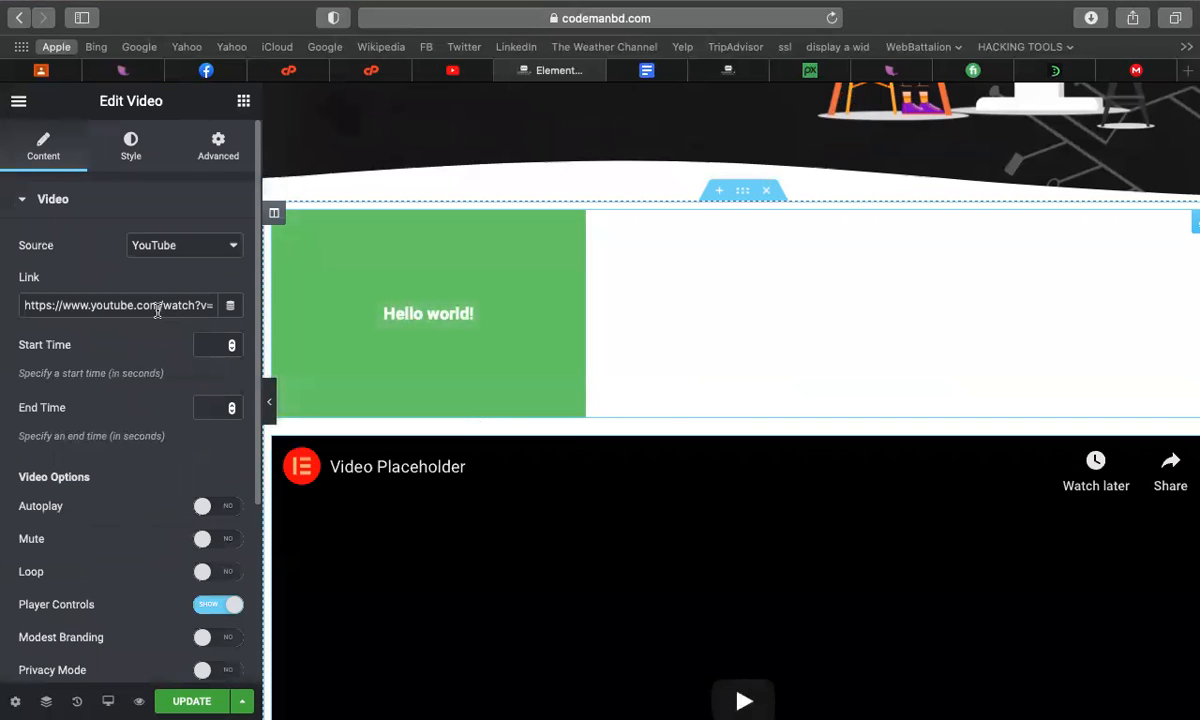
Set the video widget's aspect ratio to 3:2
click(159, 308)
scroll(688, 437, down, 3)
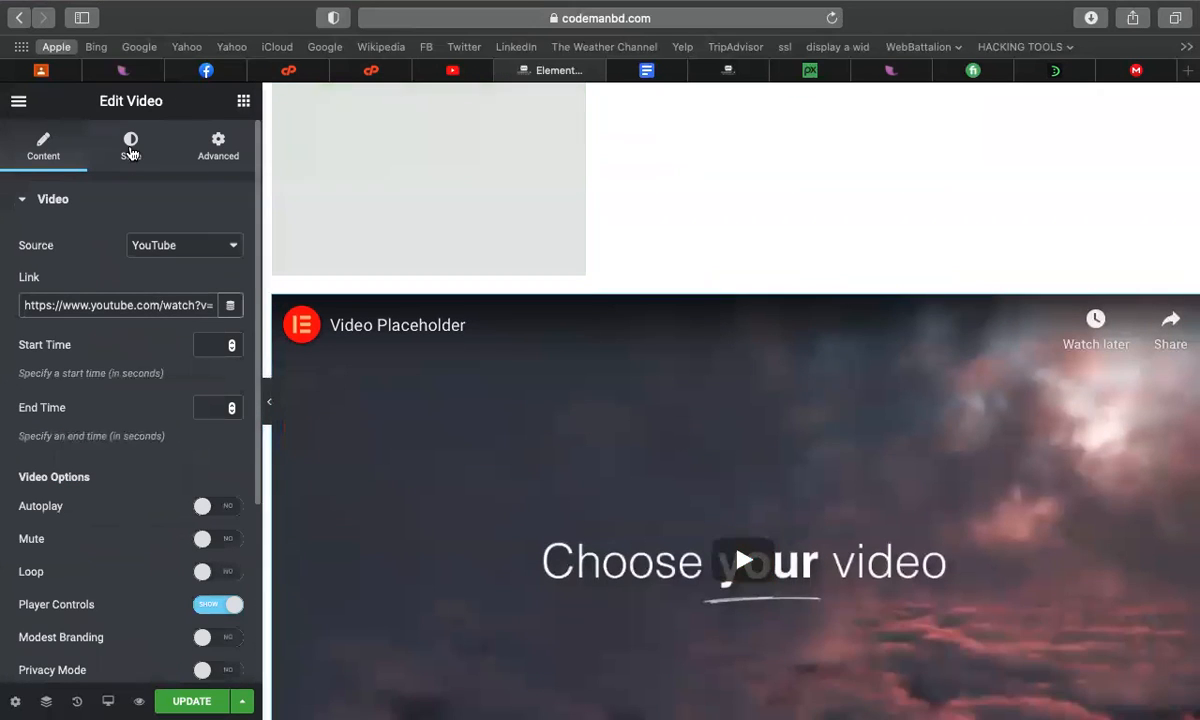
click(130, 148)
click(143, 242)
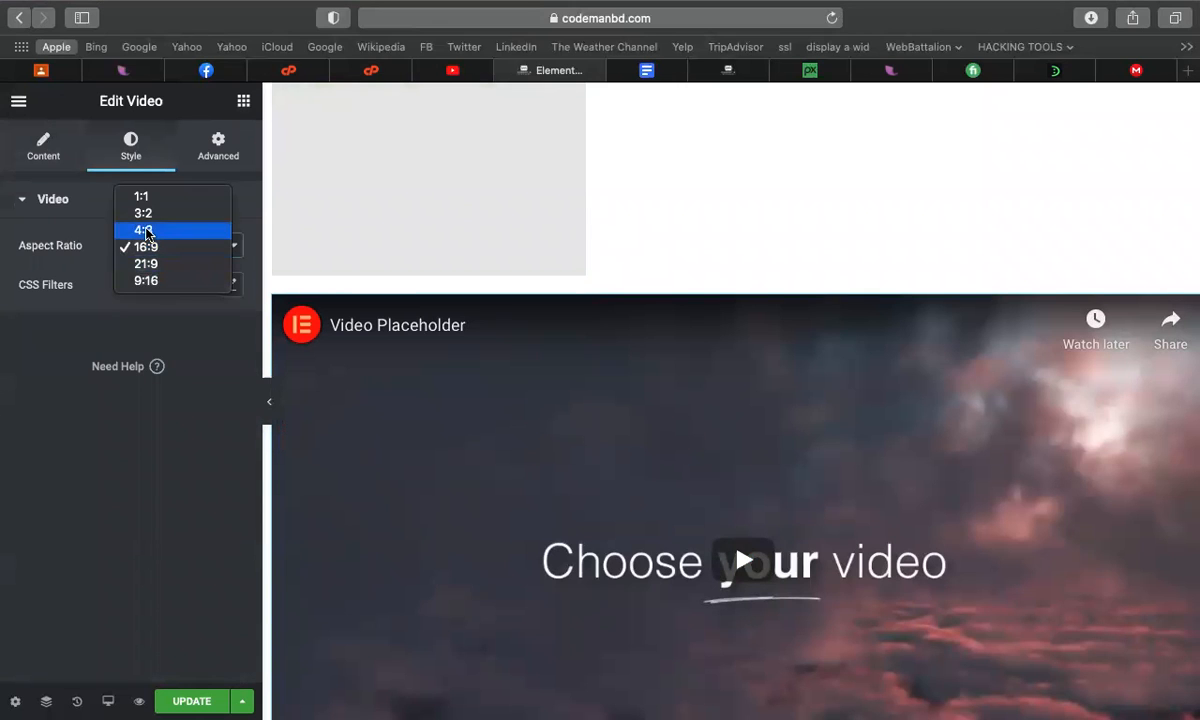
click(143, 213)
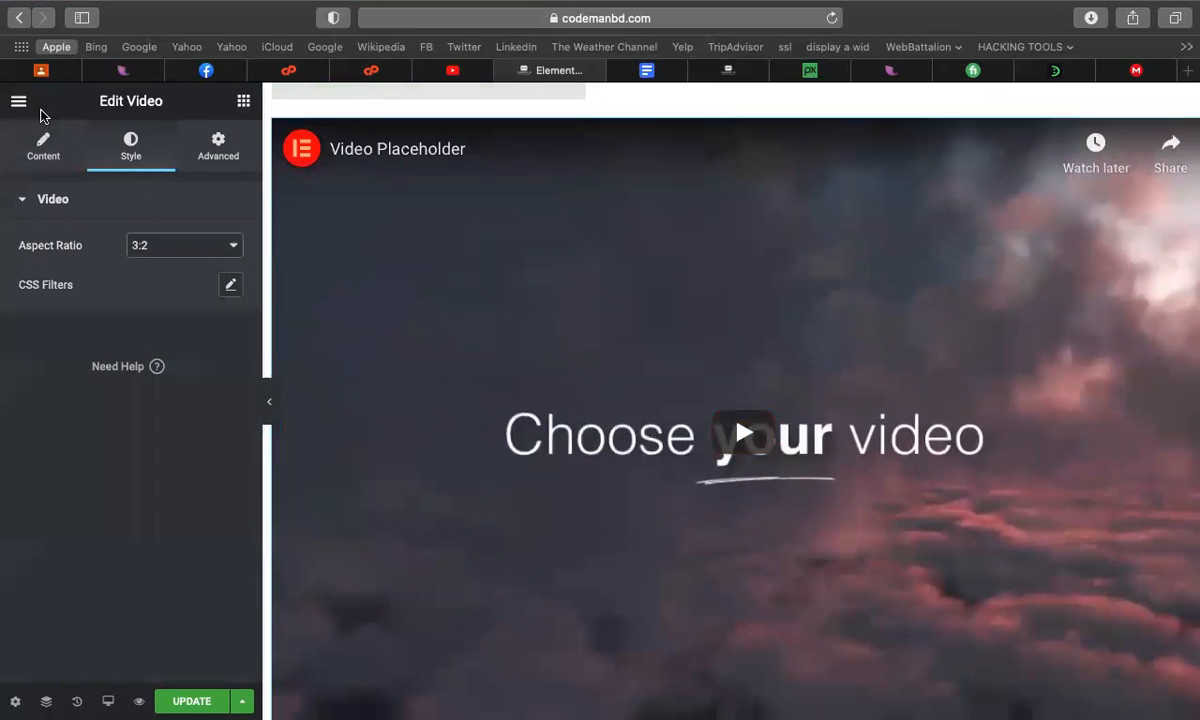
Add a Button widget above the portfolio in the section below the hero
click(243, 101)
scroll(90, 500, down, 2)
scroll(383, 570, down, 5)
scroll(200, 560, down, 3)
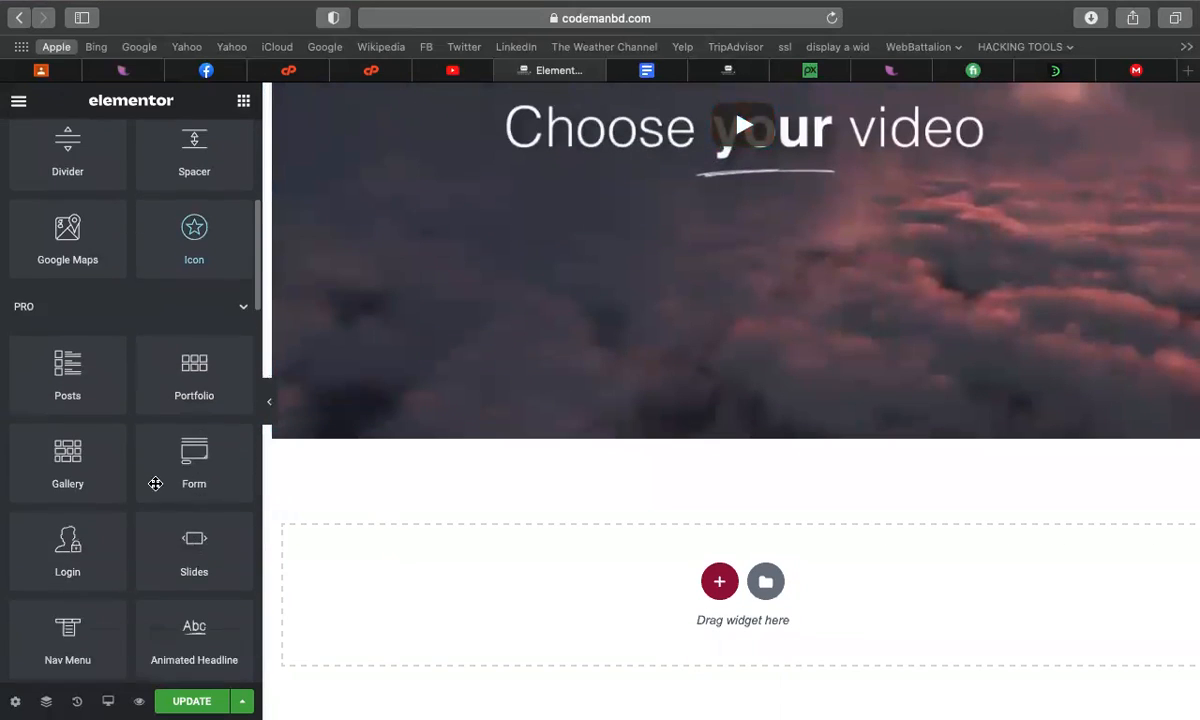
scroll(190, 480, up, 5)
drag(187, 435, 611, 356)
drag(358, 337, 630, 155)
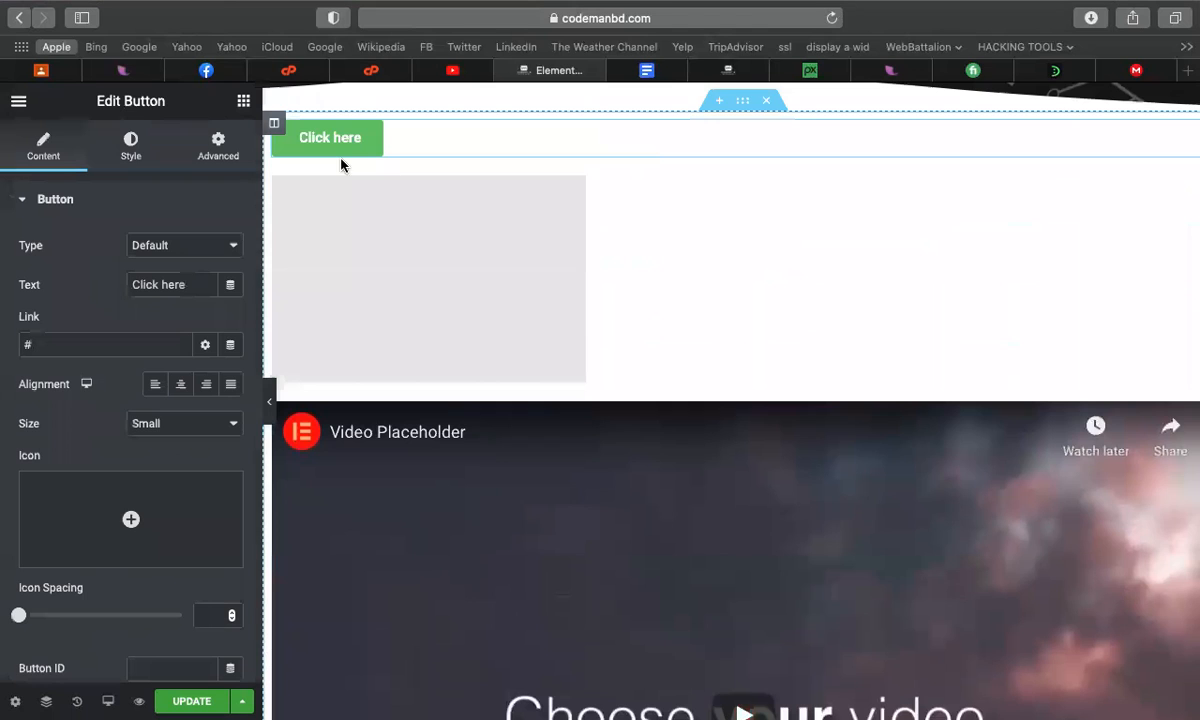
Look through the button's content, style and advanced settings
triple_click(141, 277)
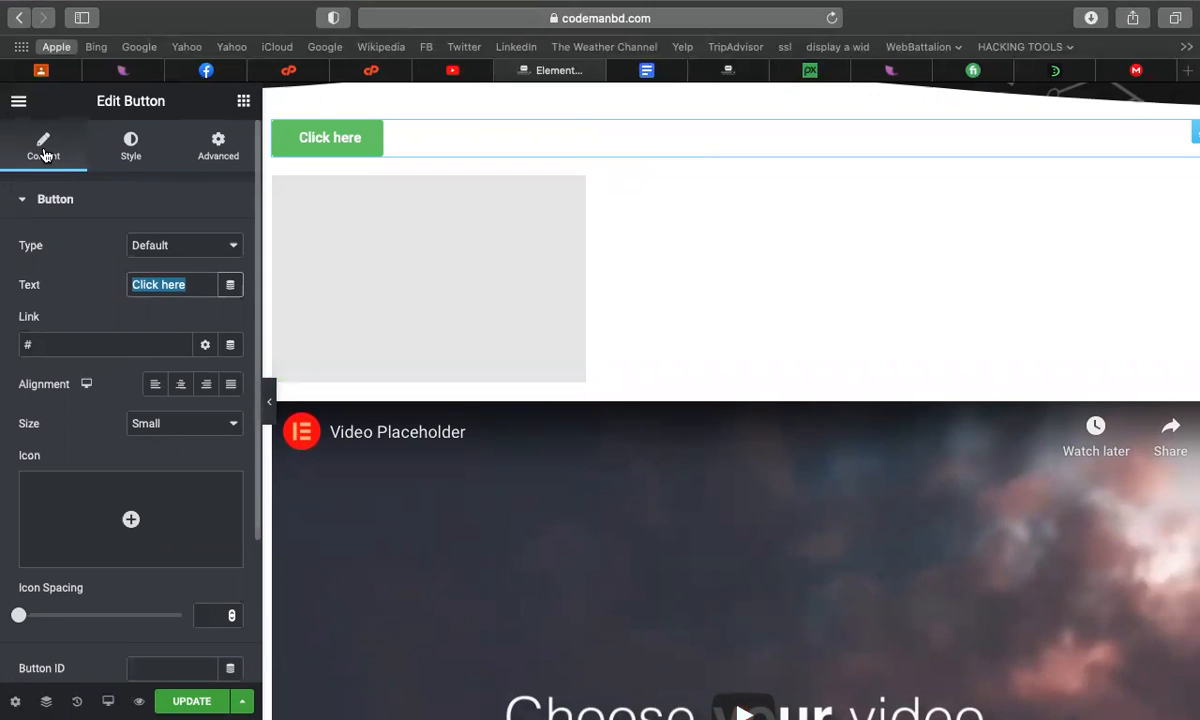
click(120, 150)
click(50, 155)
click(128, 152)
click(218, 145)
click(137, 145)
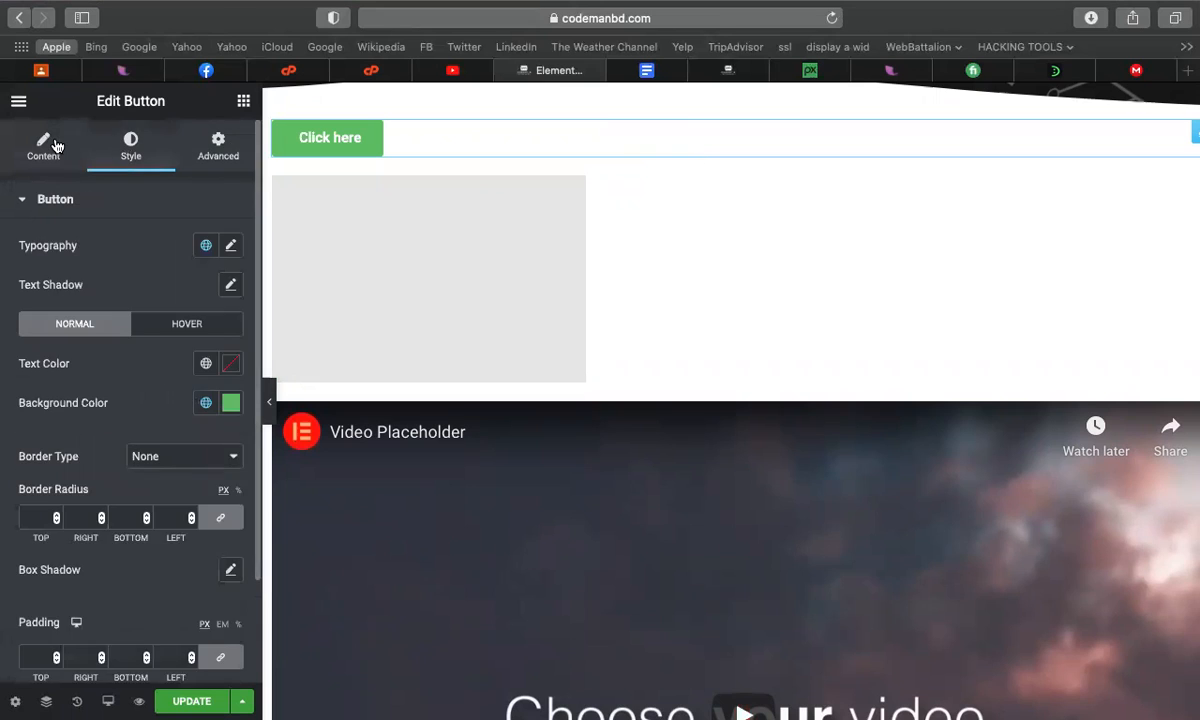
click(46, 150)
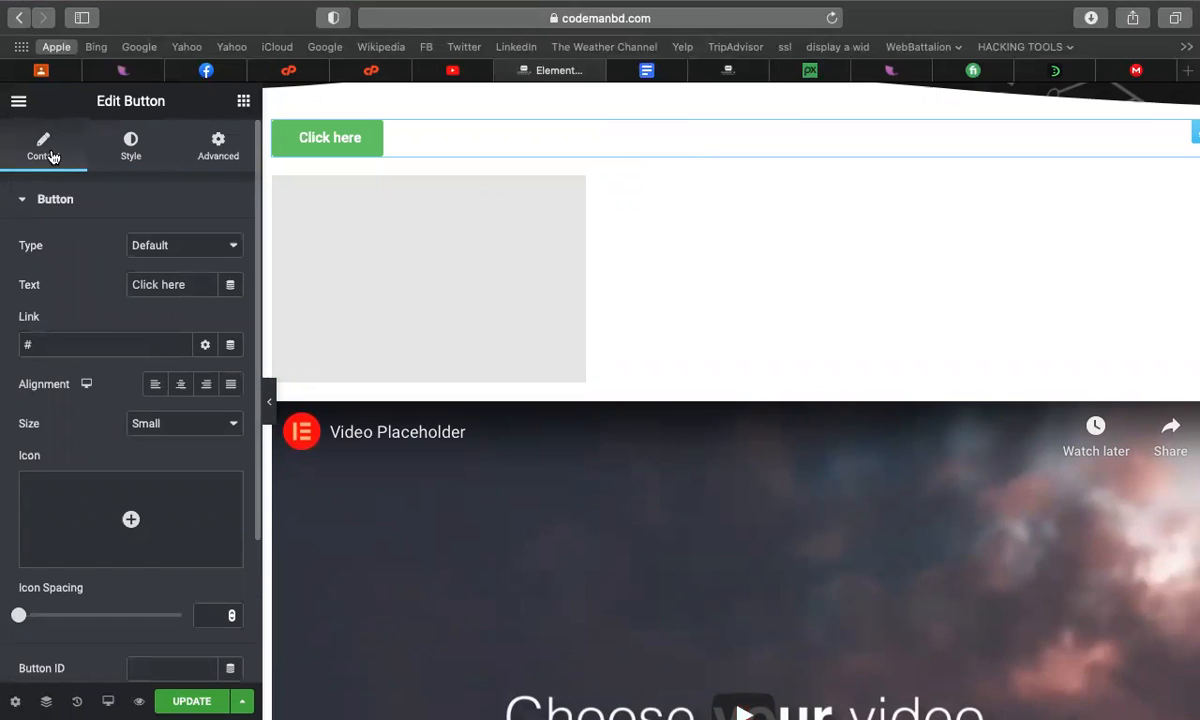
click(130, 155)
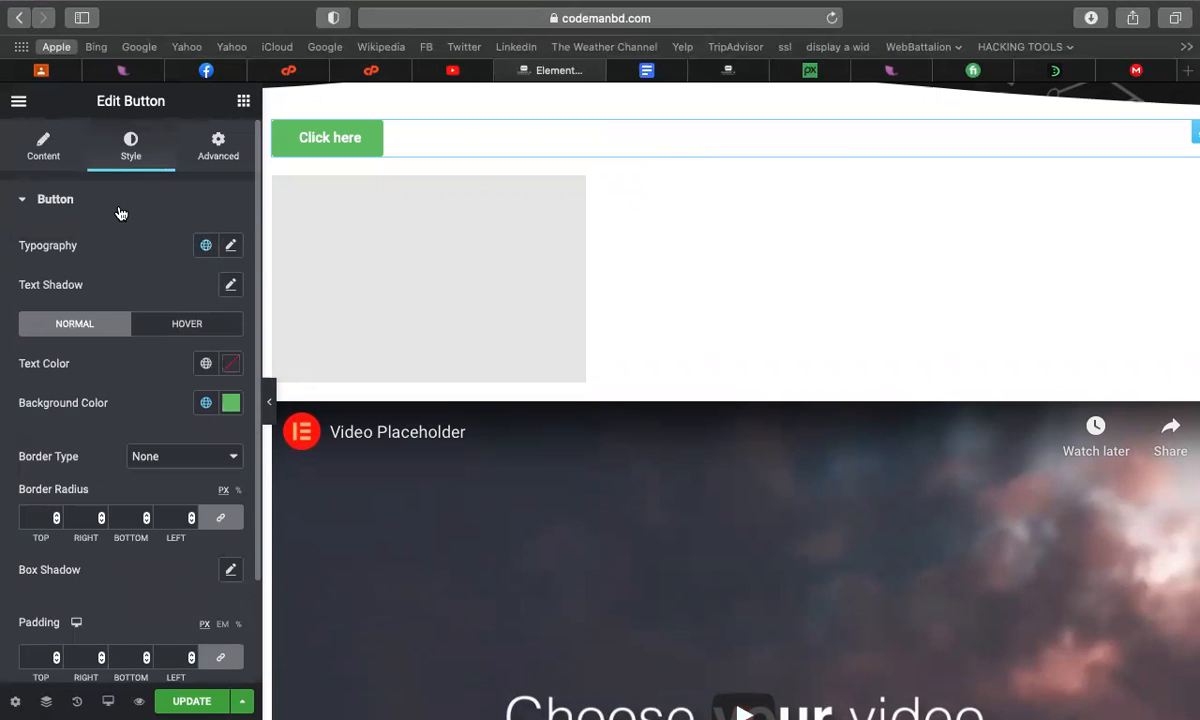
Browse the available widgets and examine the feature blocks with icon, heading and text on the live CodemanBD website
click(243, 101)
scroll(186, 326, down, 10)
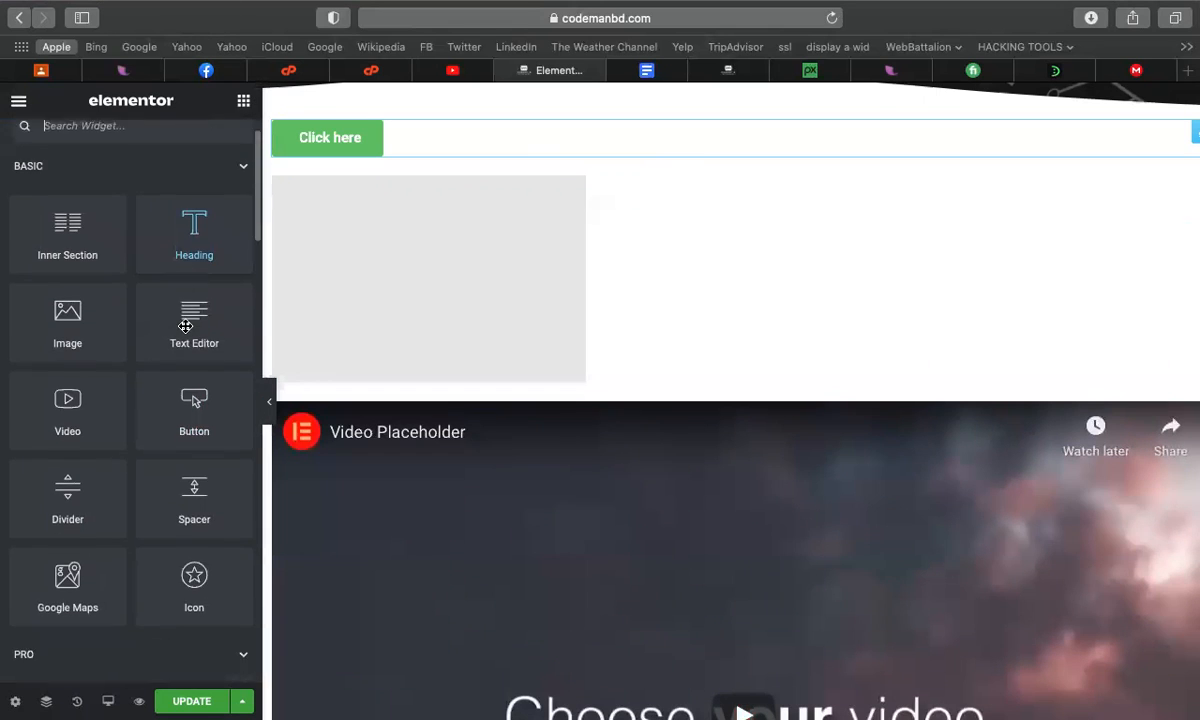
scroll(186, 326, down, 10)
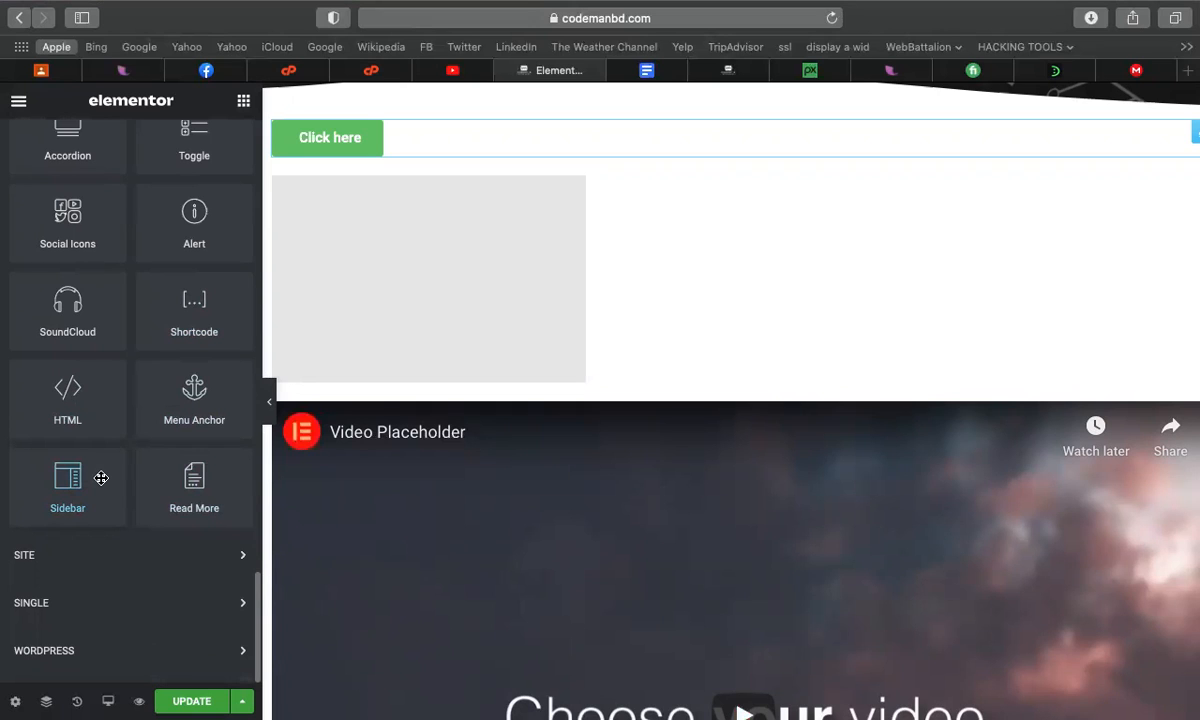
click(716, 75)
scroll(632, 394, down, 15)
scroll(632, 394, up, 8)
scroll(632, 394, down, 5)
scroll(632, 394, up, 3)
drag(887, 303, 742, 211)
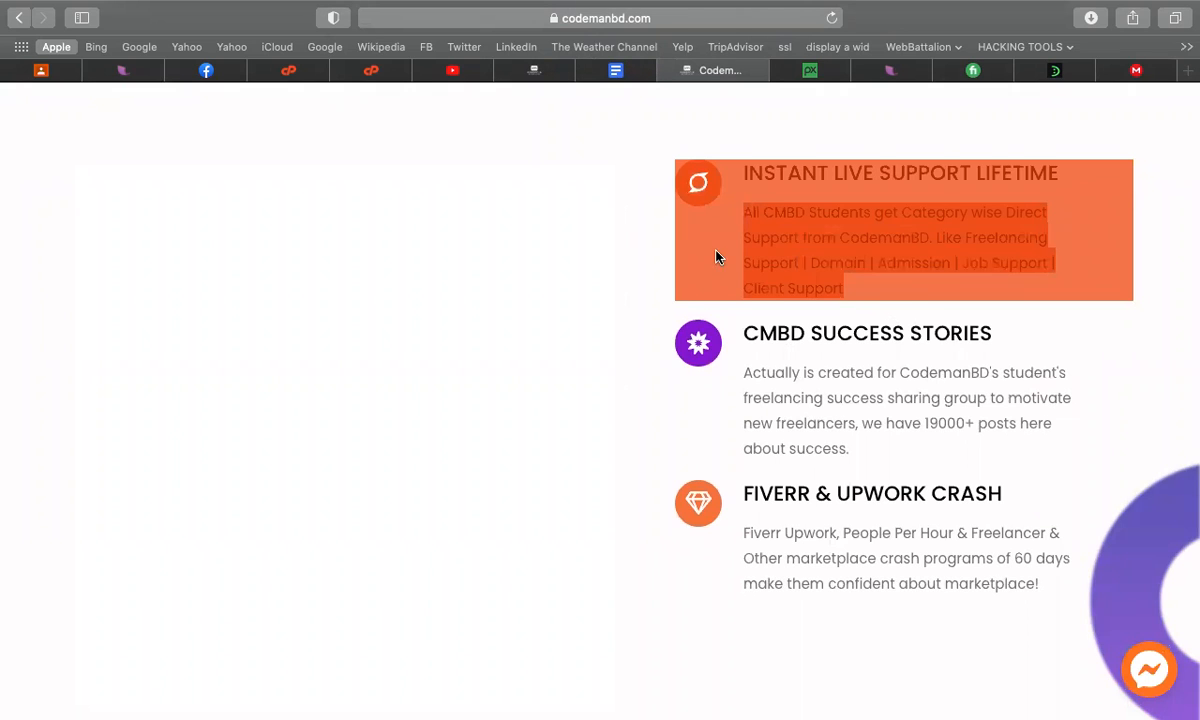
click(789, 226)
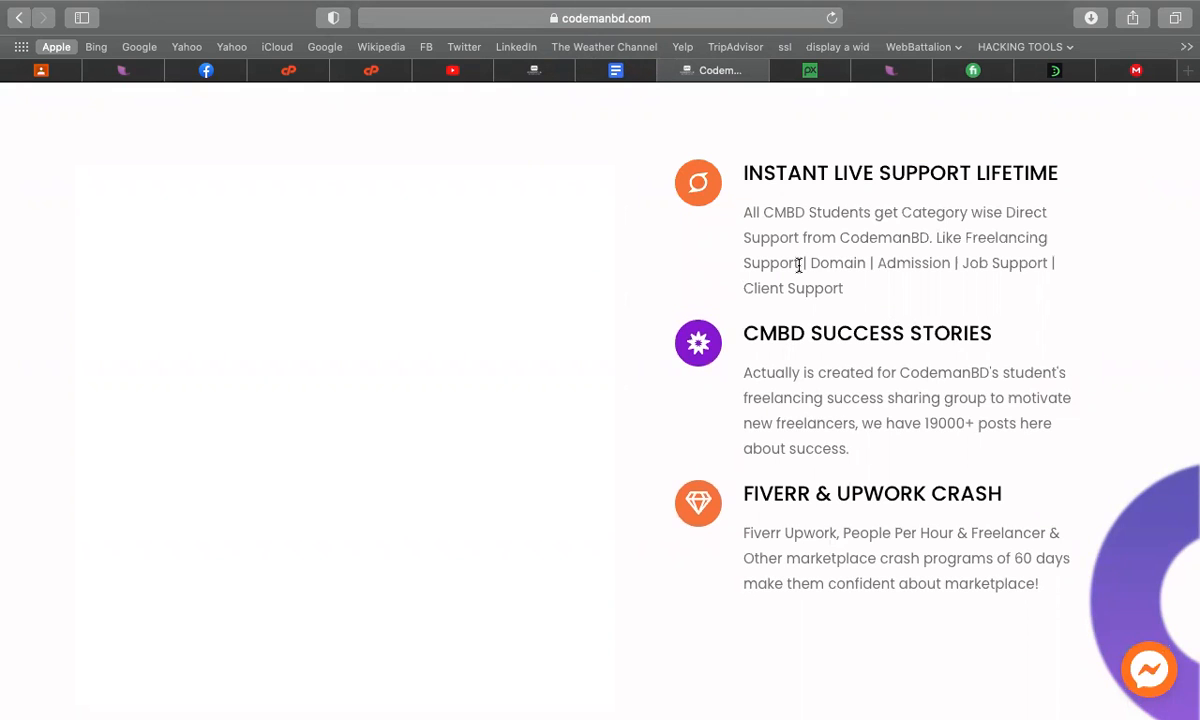
Return to the Elementor editor, search the widgets for "image" and add an Image Box between the button and the portfolio
click(553, 72)
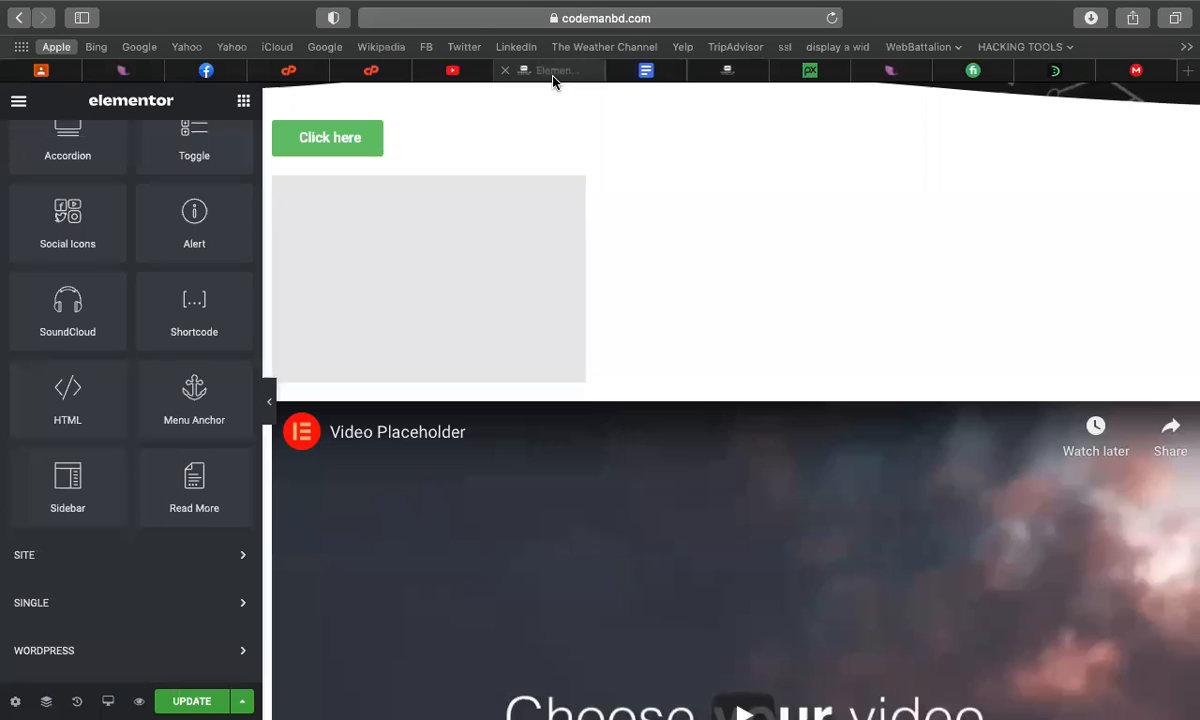
scroll(107, 374, up, 15)
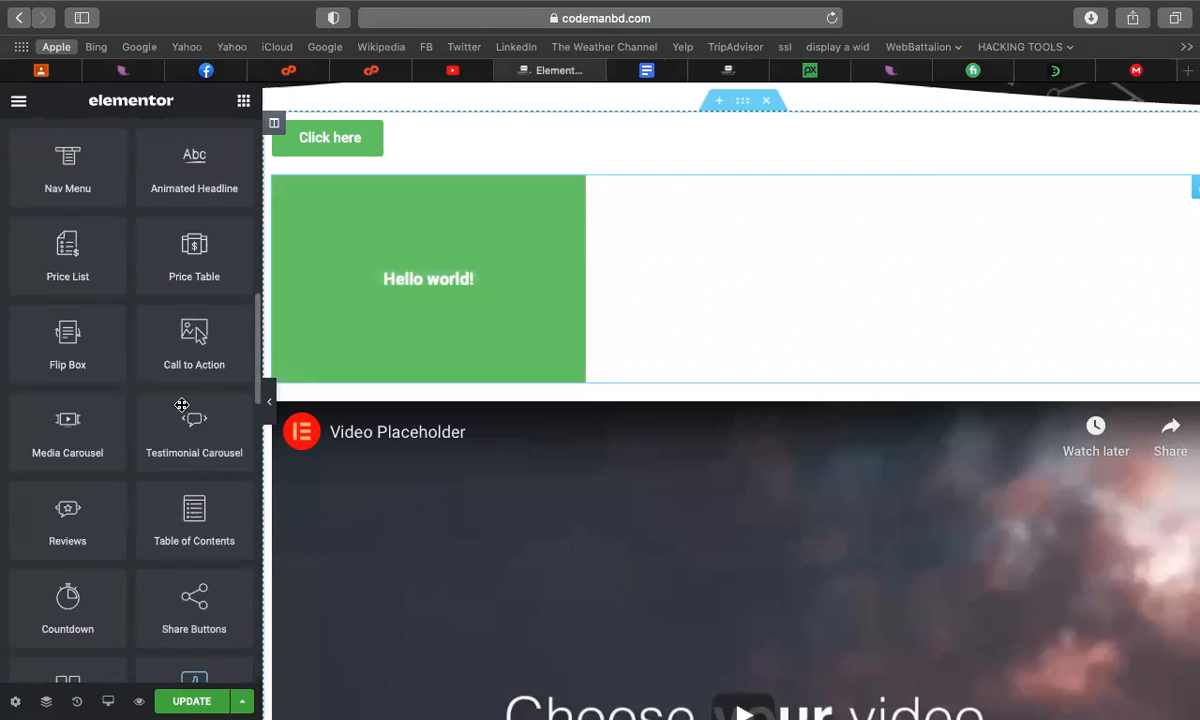
scroll(107, 374, up, 5)
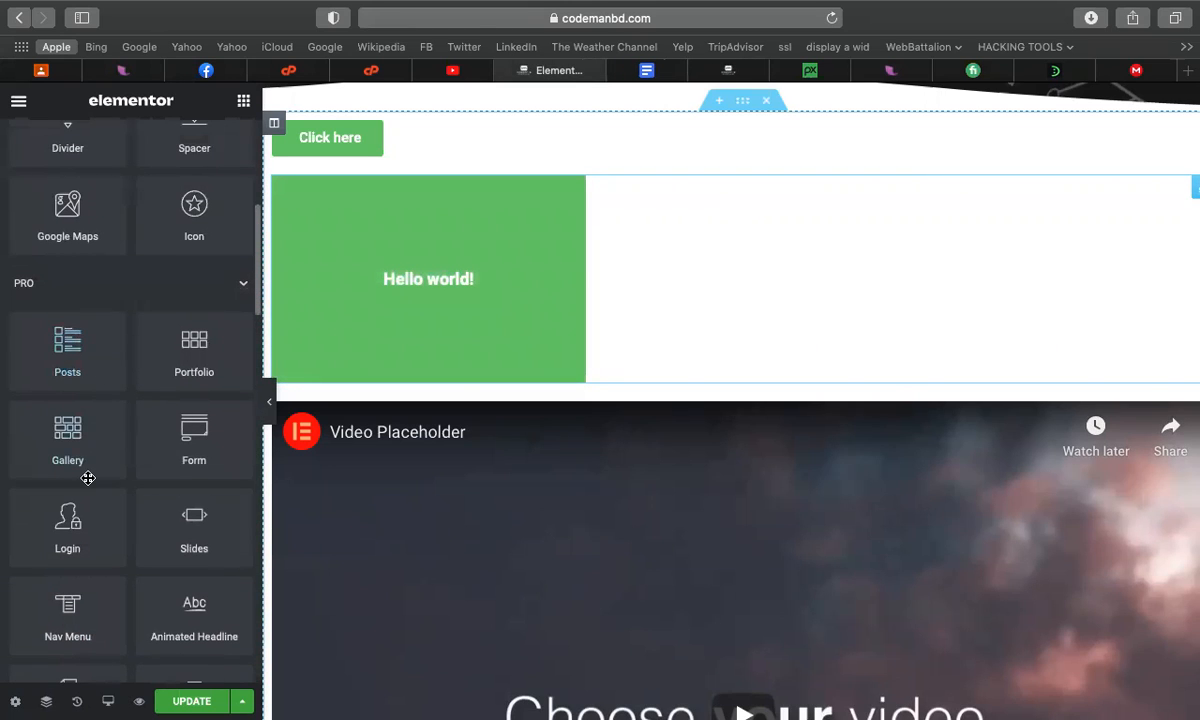
scroll(88, 478, up, 5)
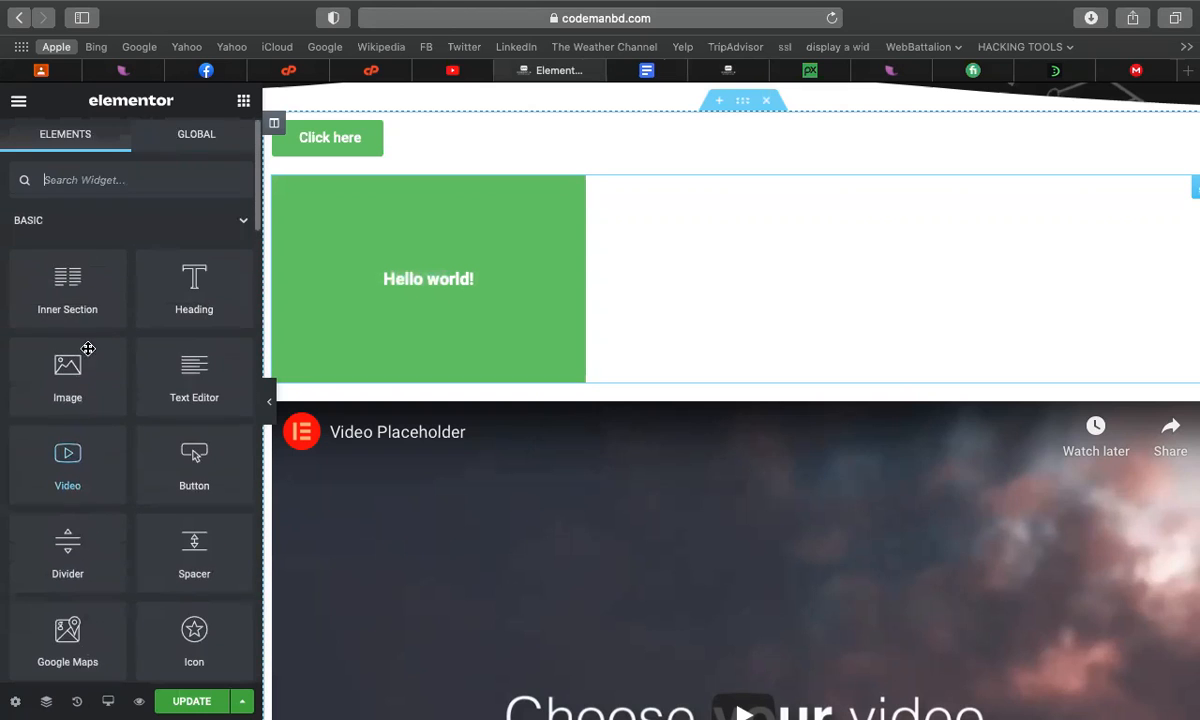
text(image)
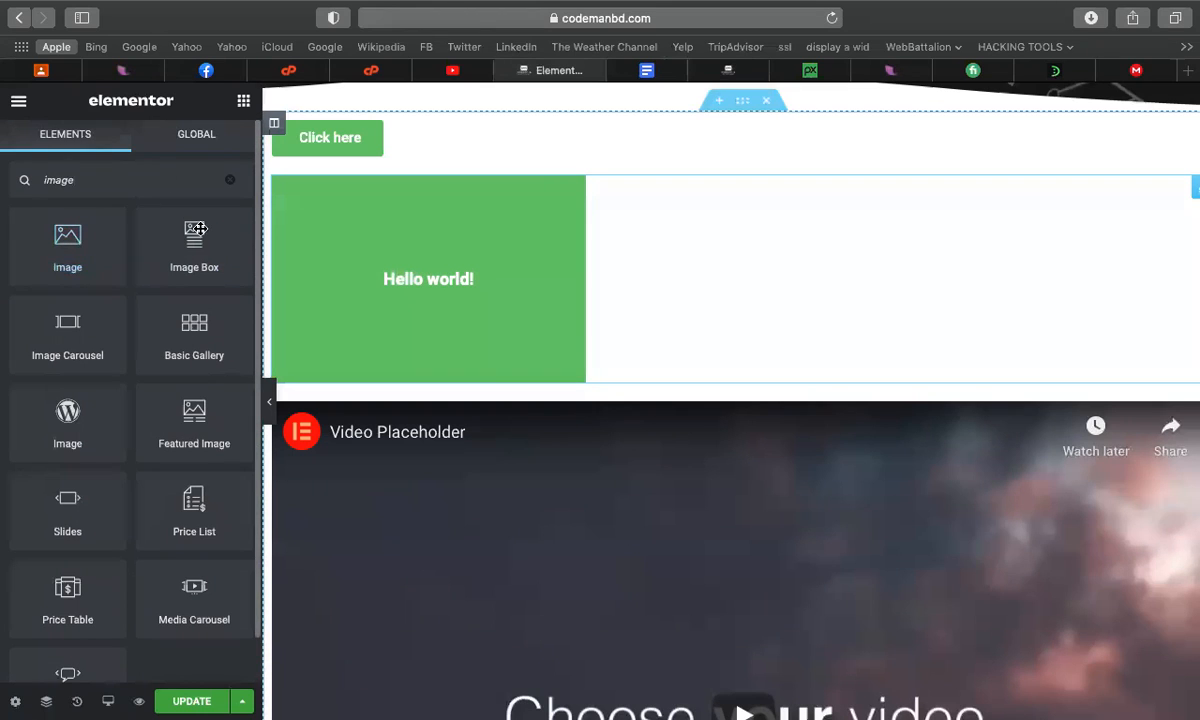
drag(196, 260, 686, 260)
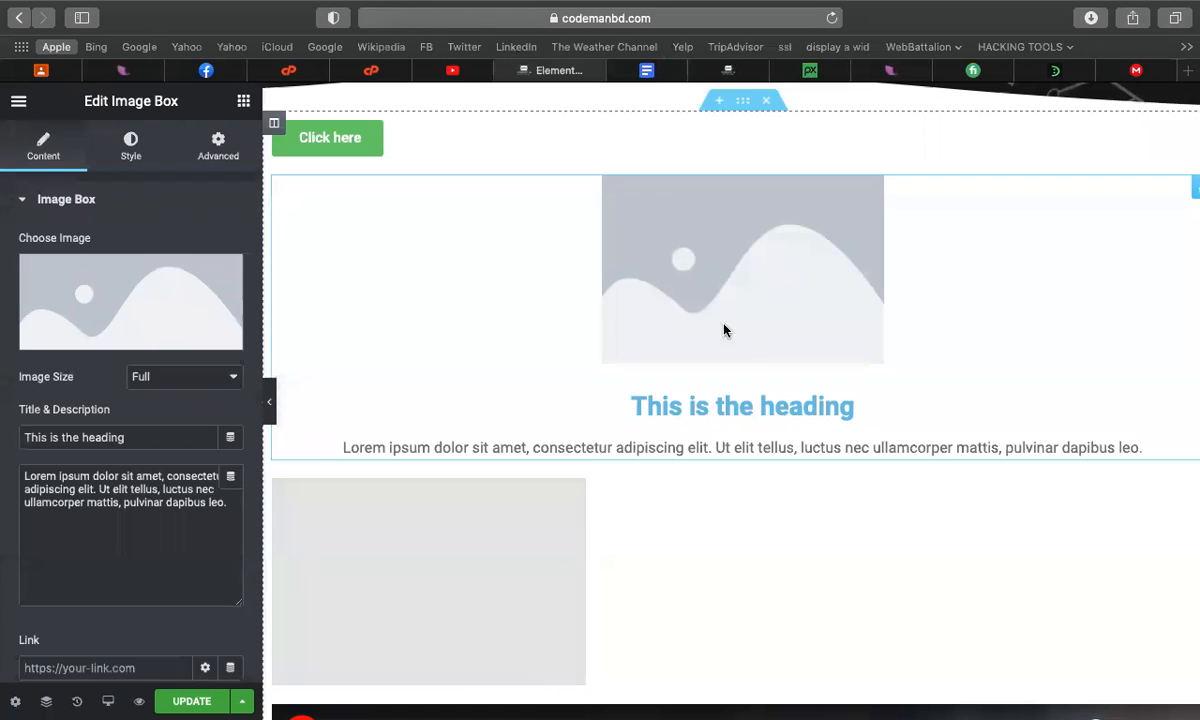
Set the image box's picture to the online-class teacher illustration from the media library
click(139, 288)
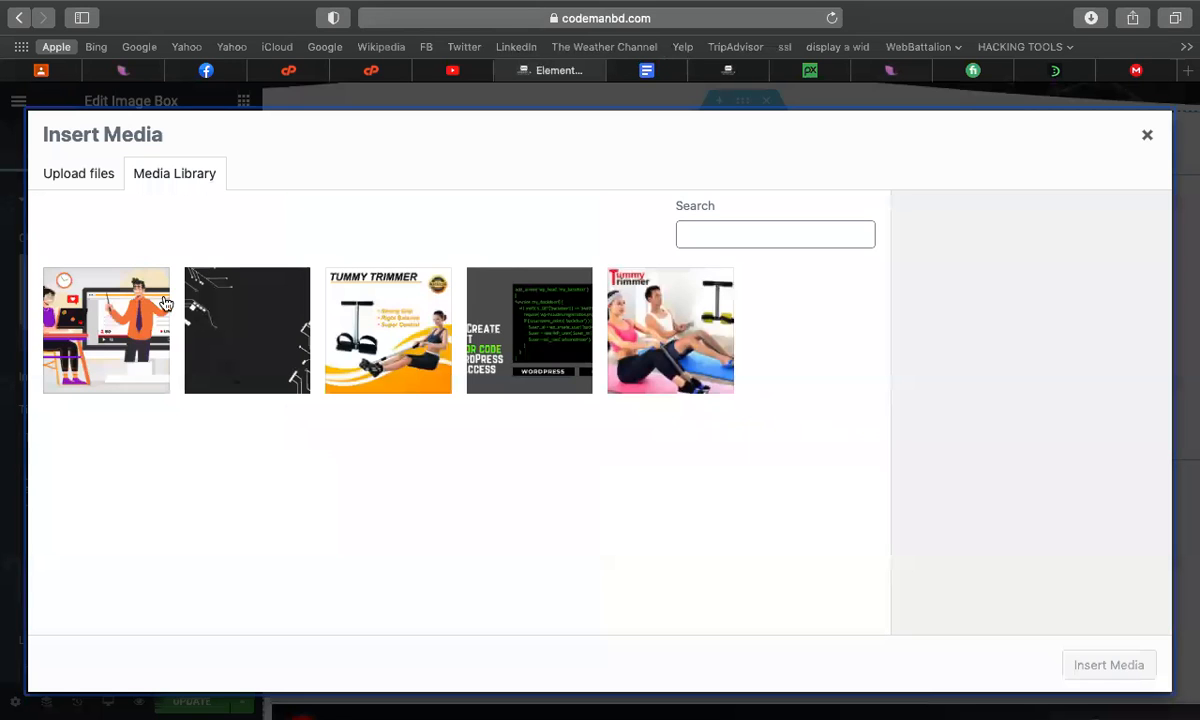
click(140, 310)
click(1100, 665)
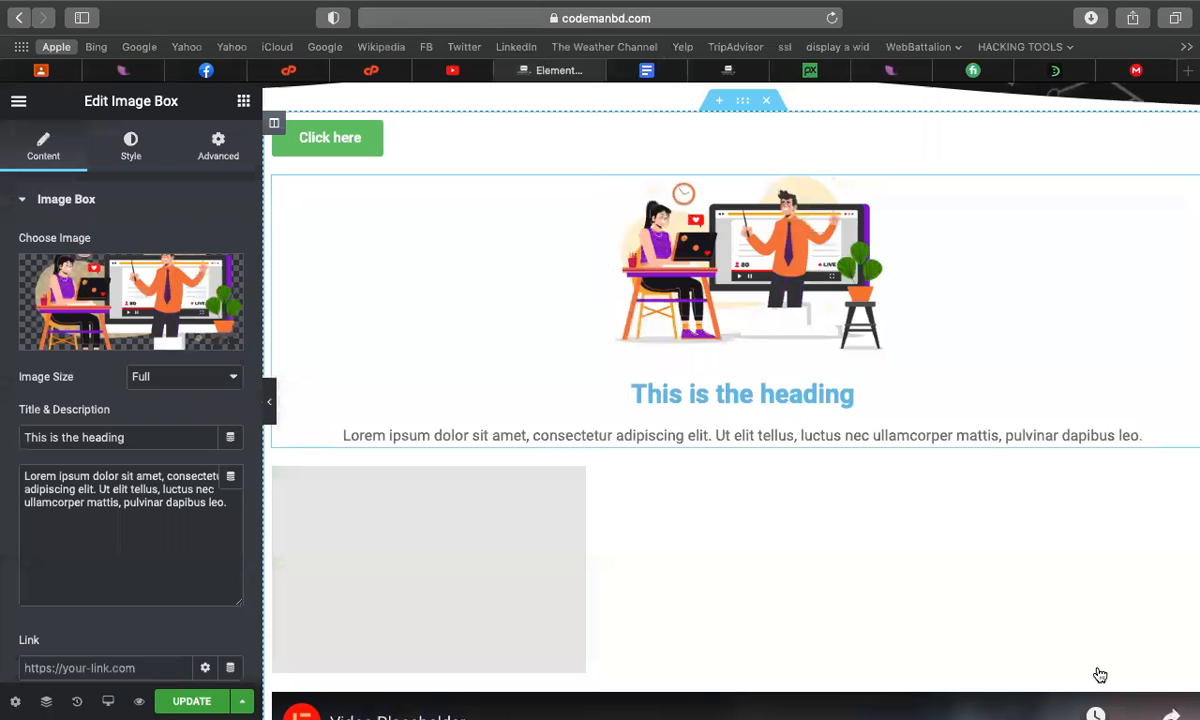
Change the image box's title to "sdkfjiedbfn uoieru"
drag(649, 391, 846, 392)
triple_click(90, 437)
text(sdk)
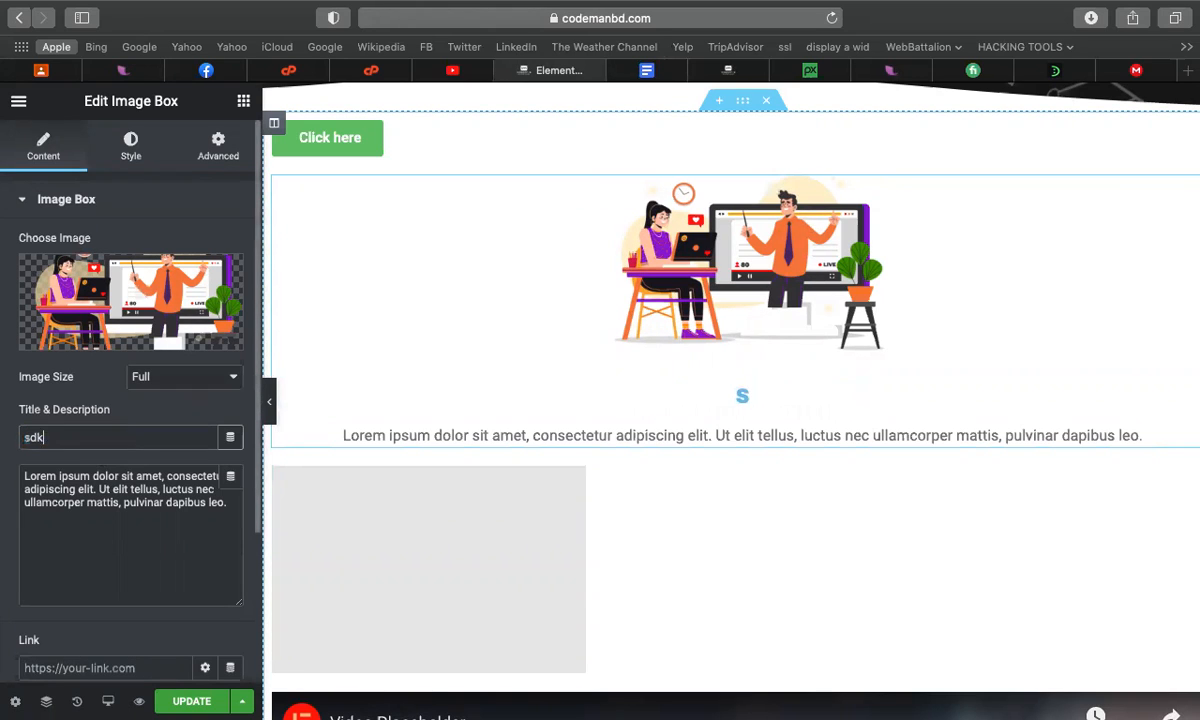
text(fjiedbfn uoieru)
key(Tab)
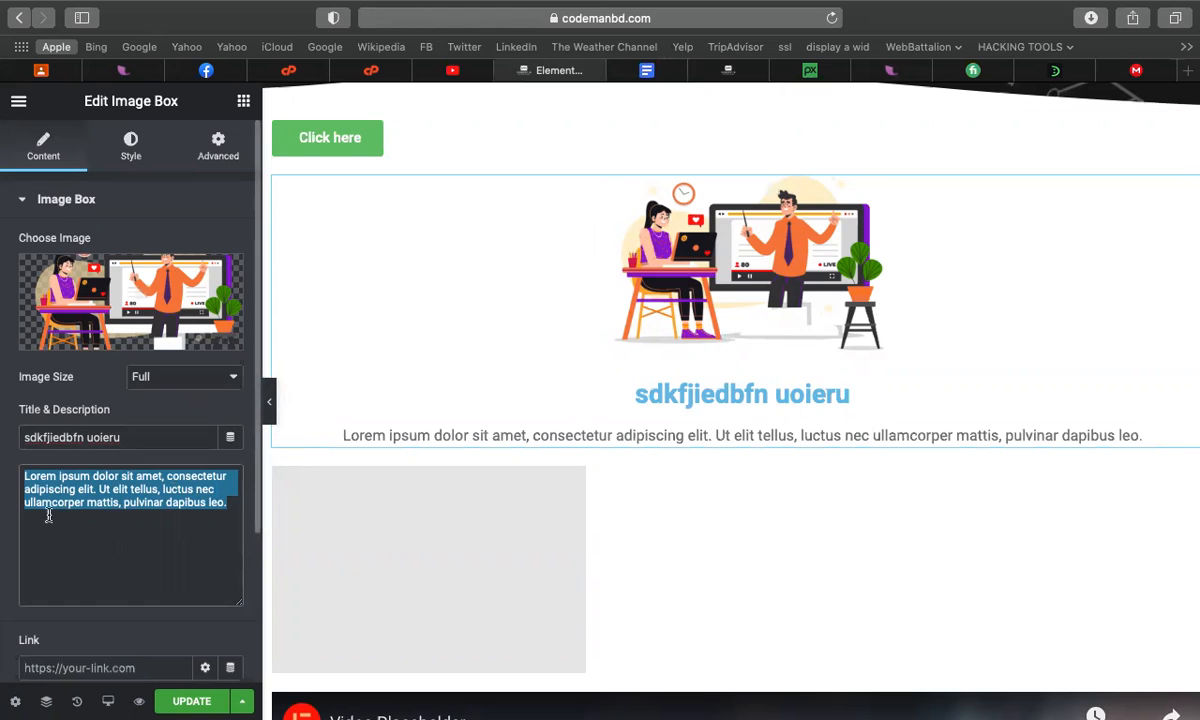
Try the Right image position for the image box and settle on Left
scroll(45, 460, down, 3)
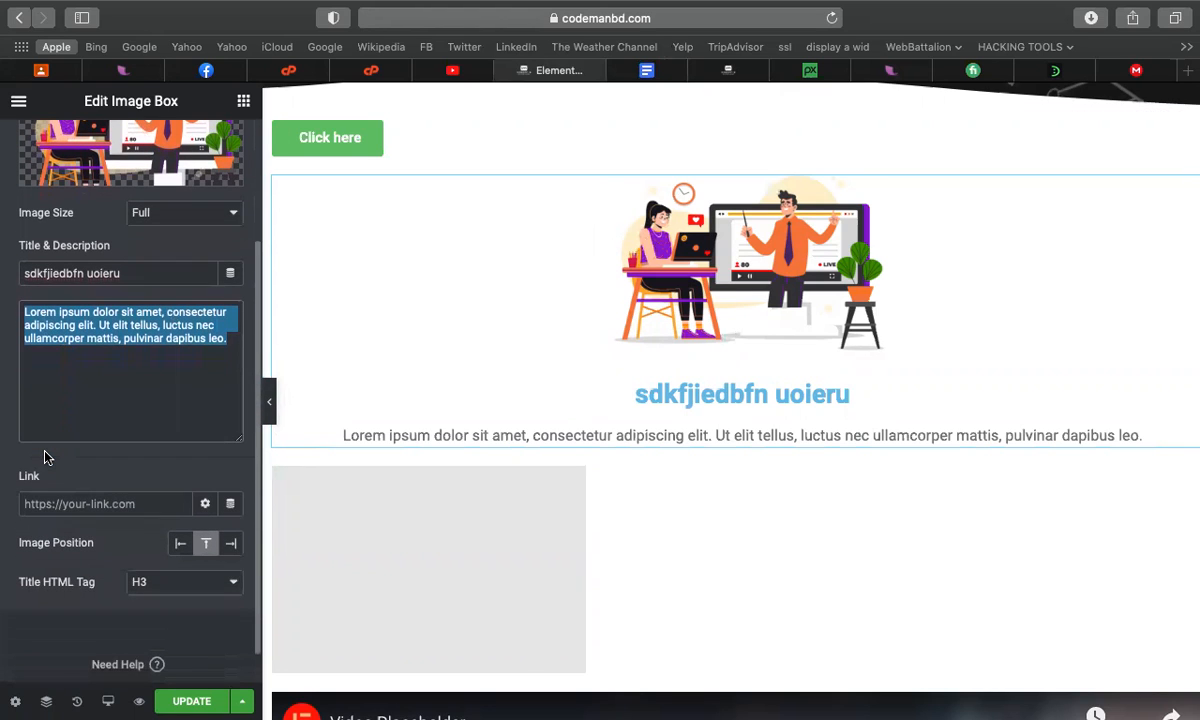
click(231, 543)
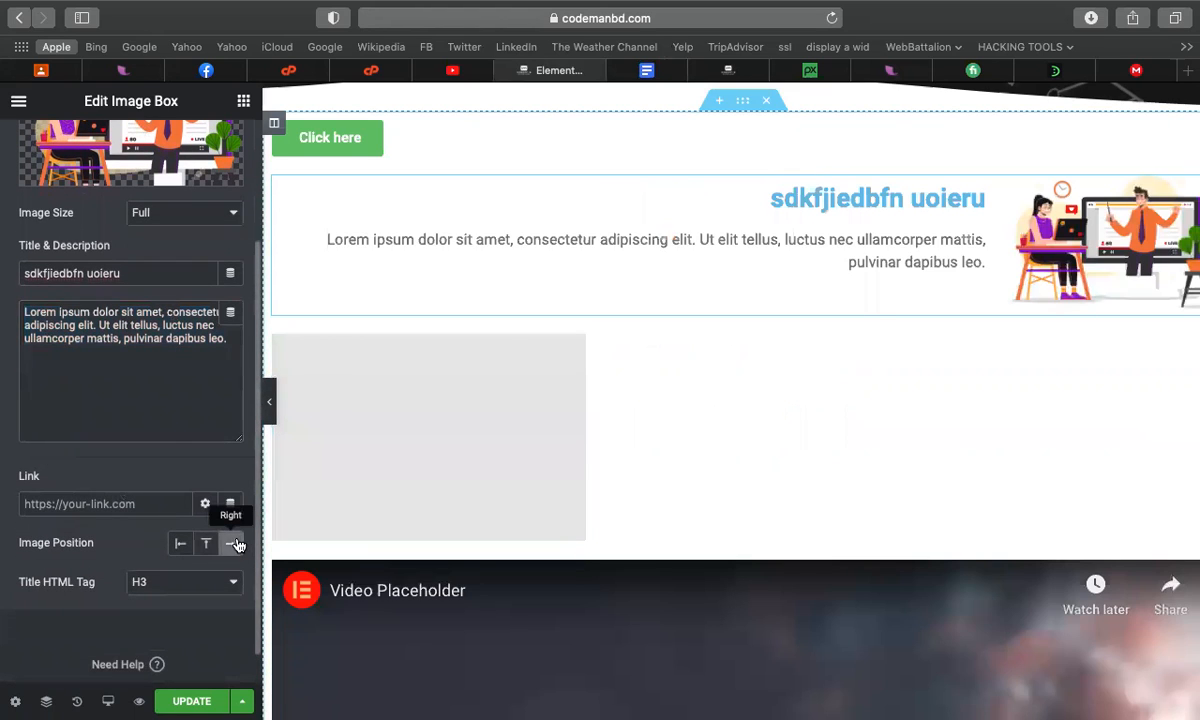
click(181, 545)
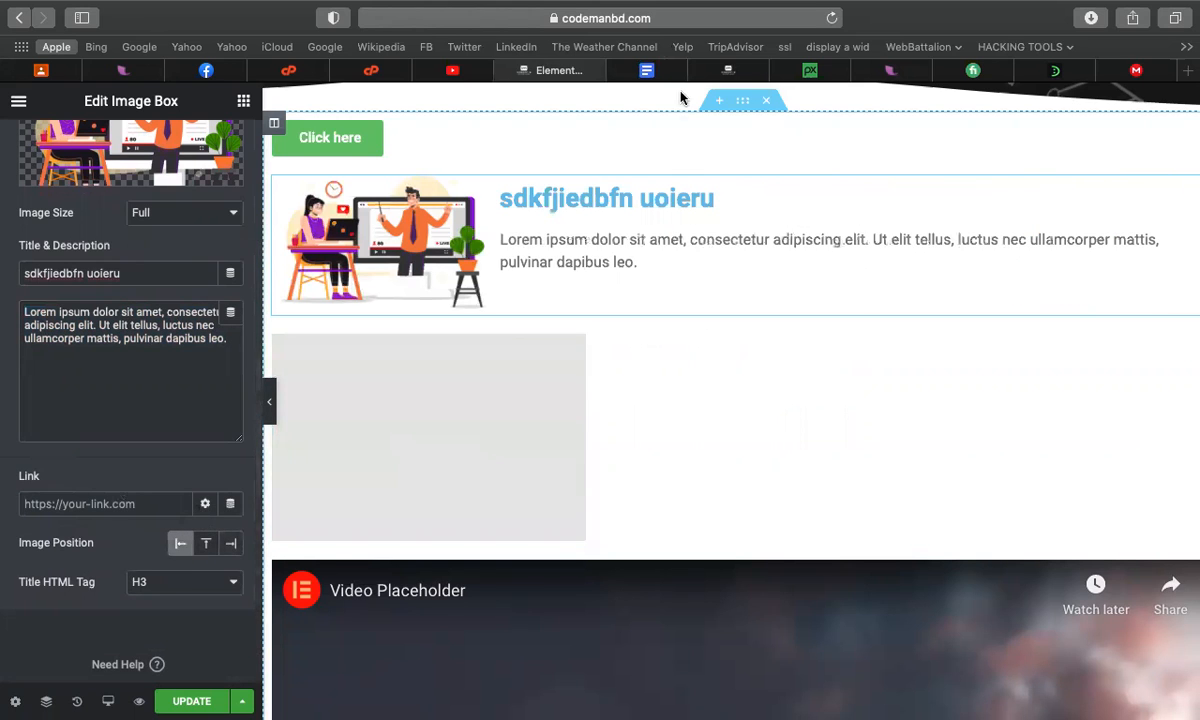
Compare the image box's Top, Right and Left image positions with the layout of the live CodemanBD website
click(731, 72)
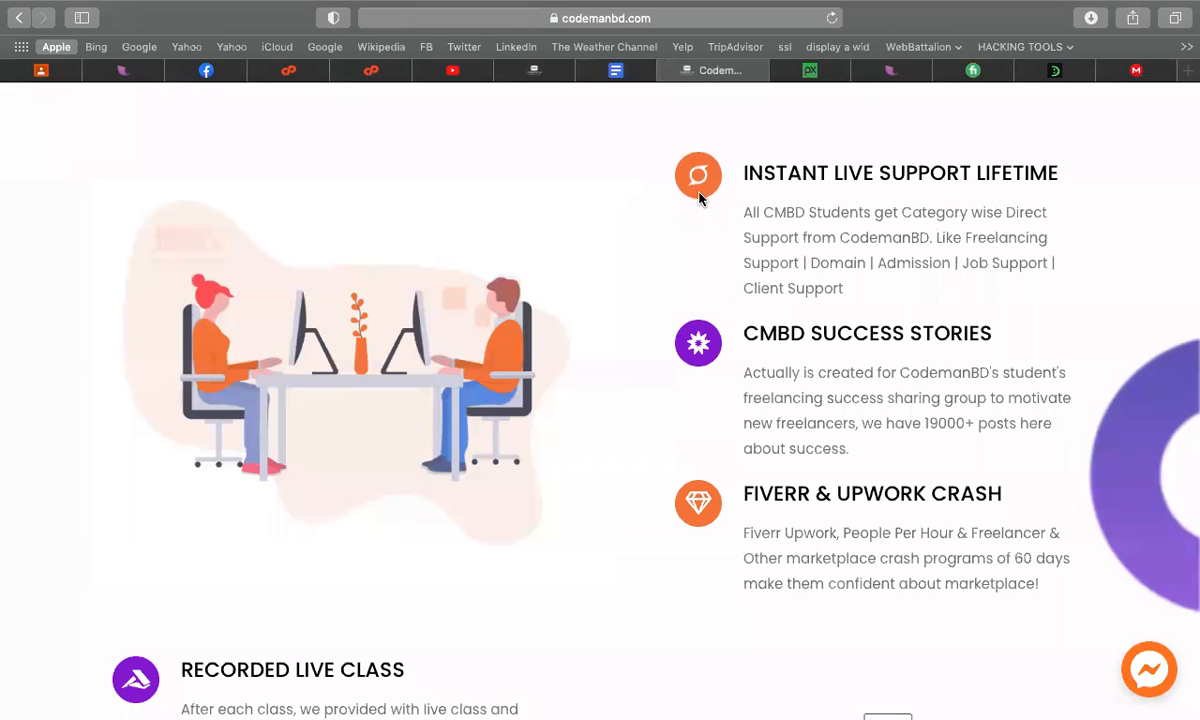
click(511, 69)
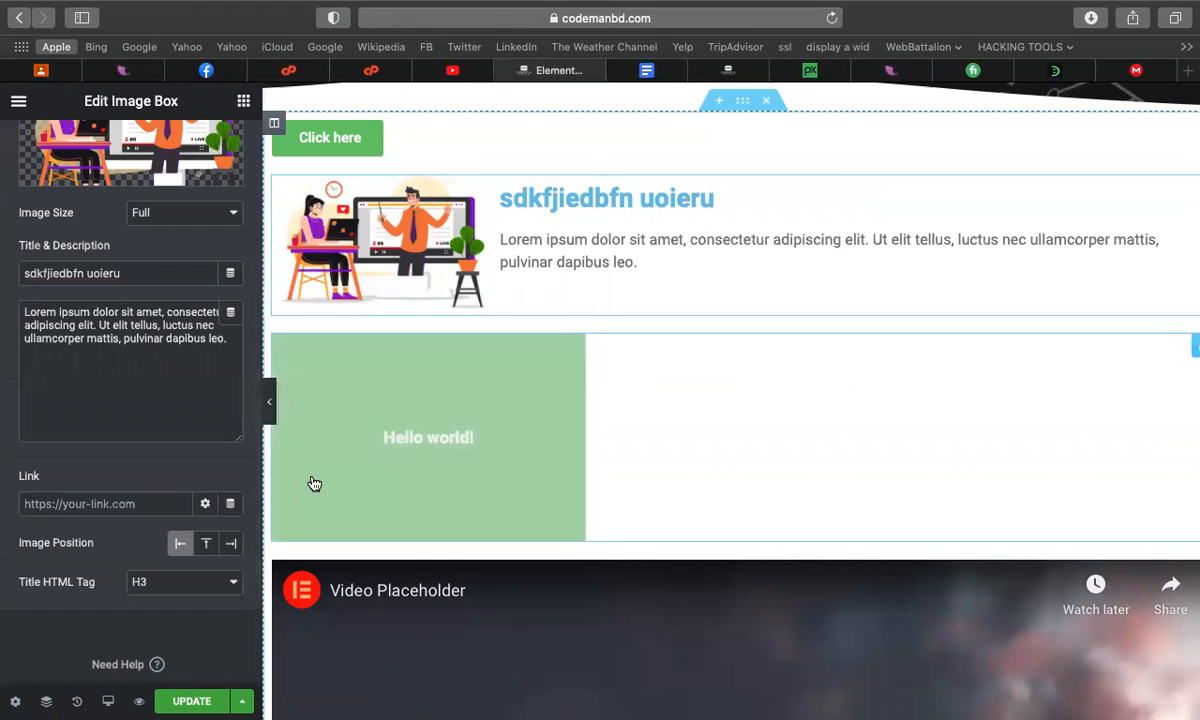
click(208, 544)
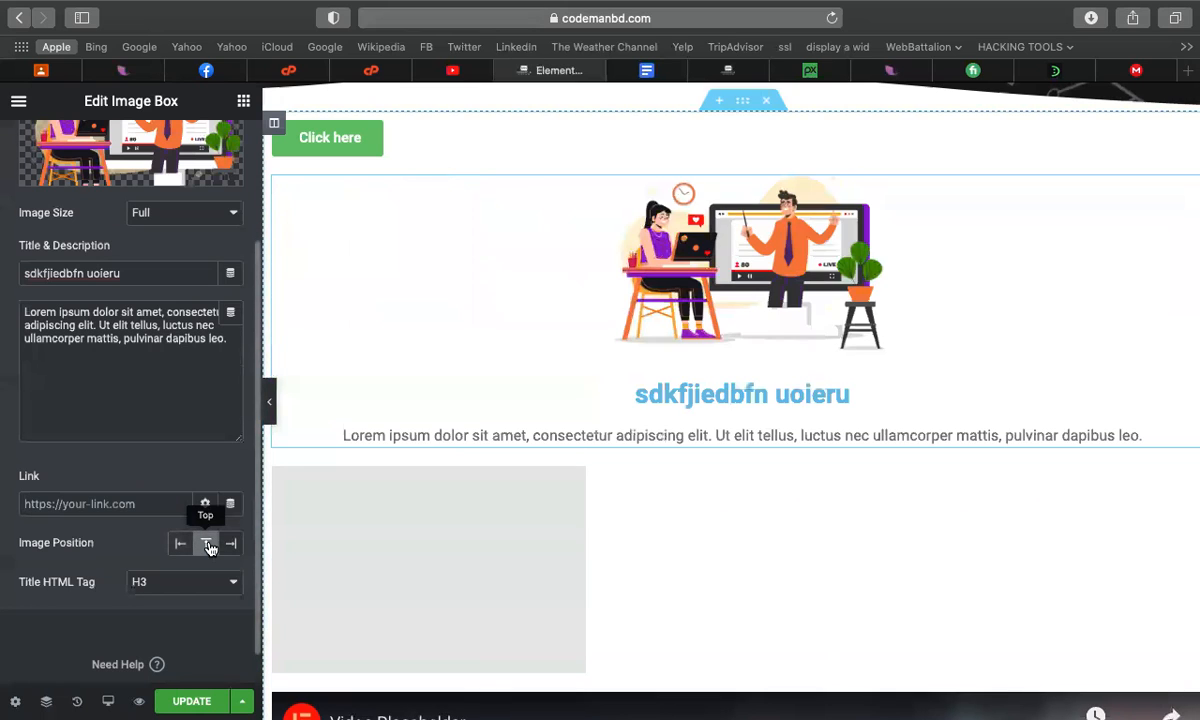
click(231, 544)
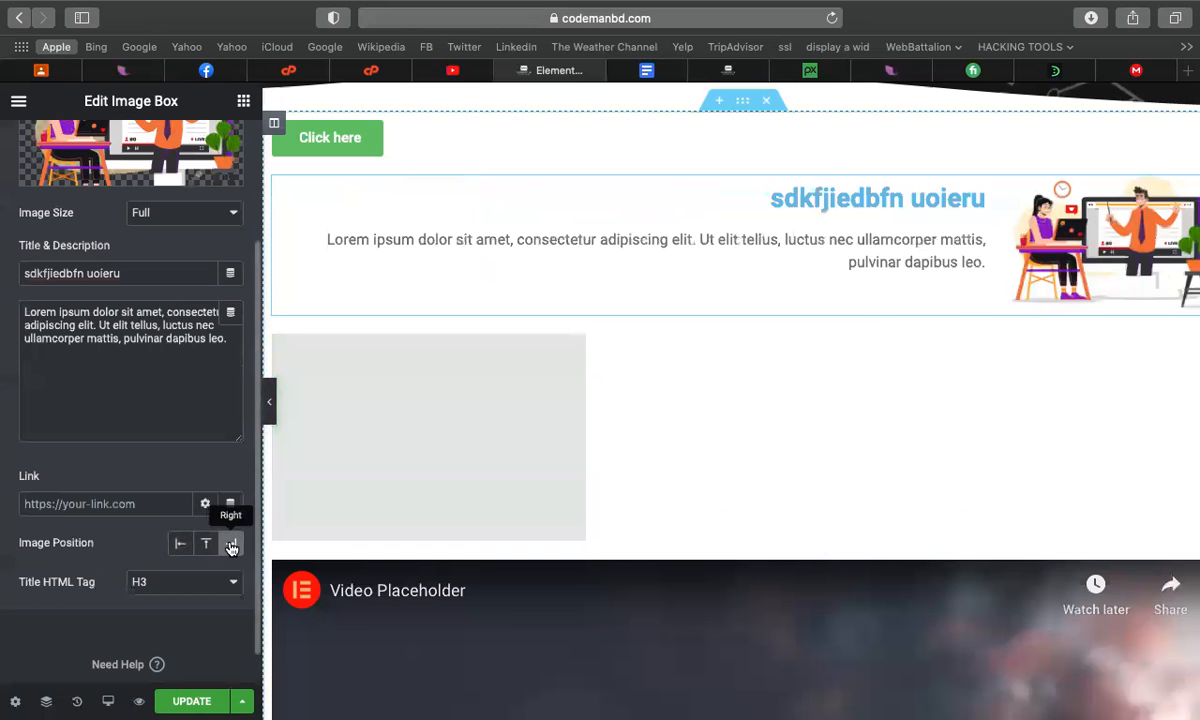
click(182, 544)
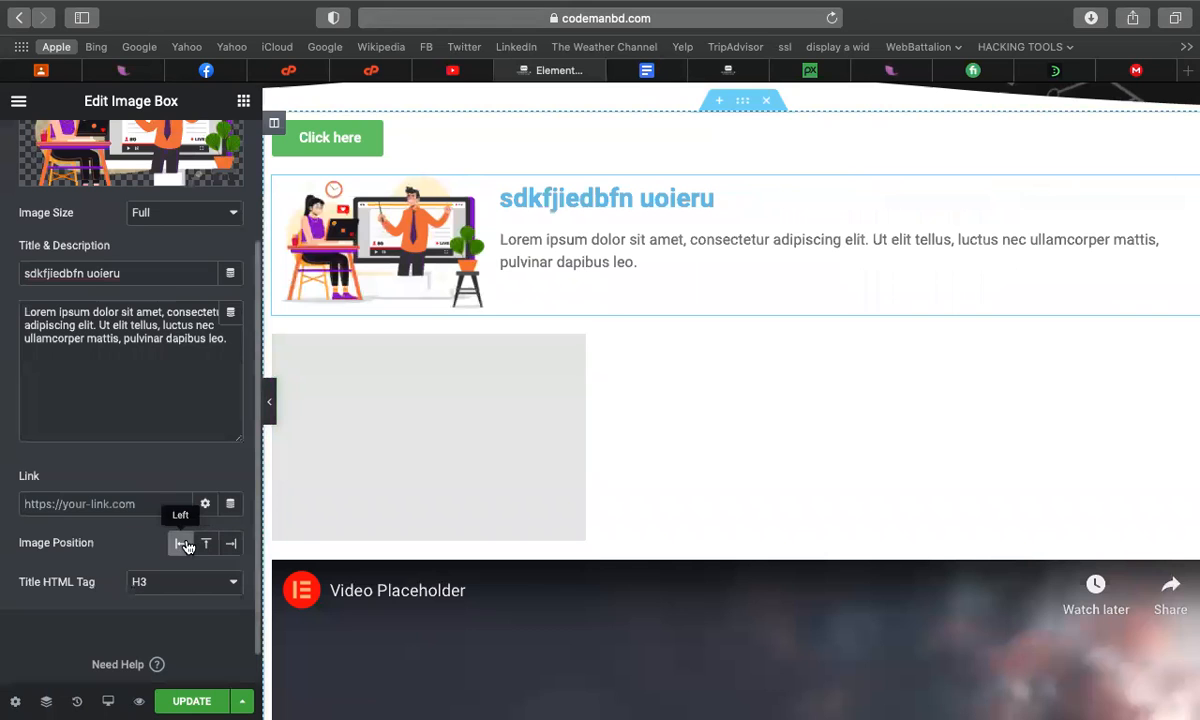
click(692, 70)
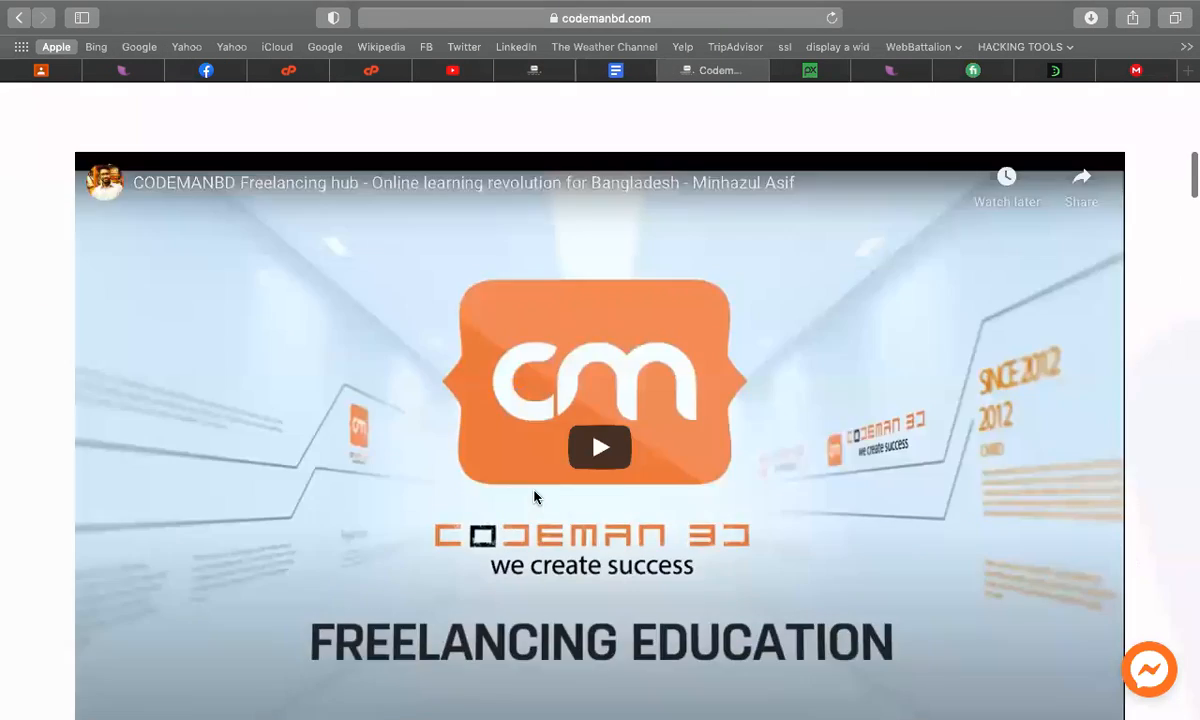
click(499, 68)
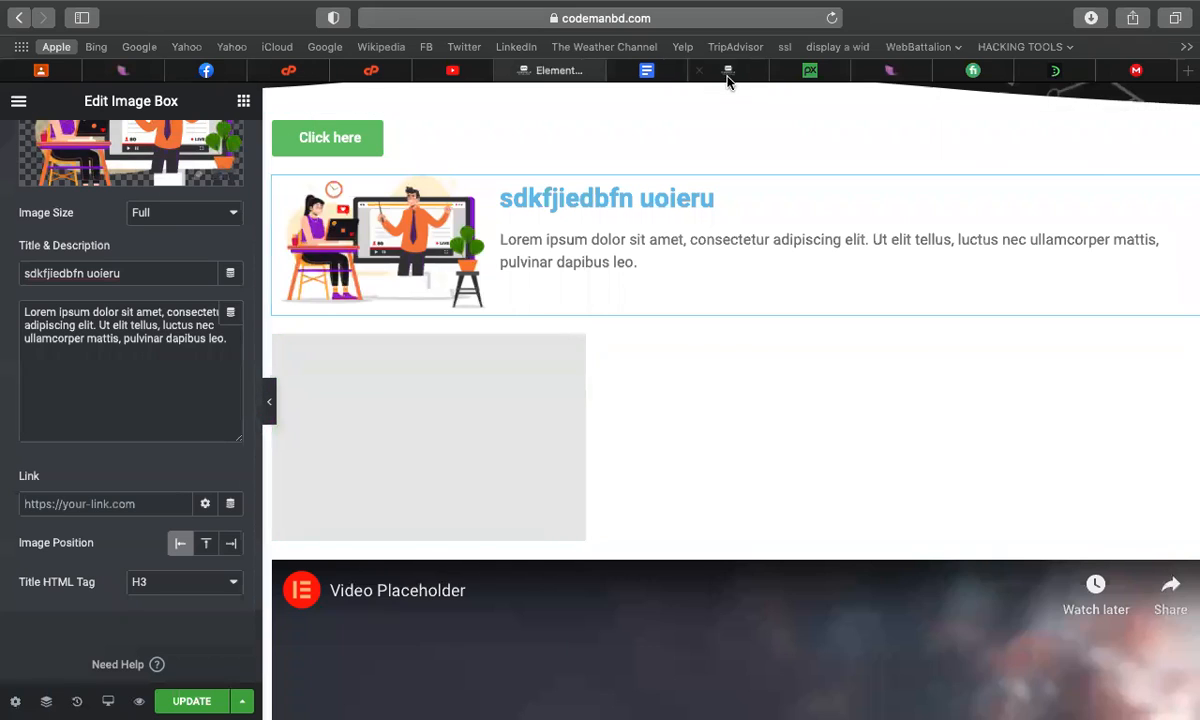
Switch to Google Classroom and extend the assignment title to "assignment(at a blank page - insert all widgets and customize) and submit the link"
click(727, 72)
click(45, 70)
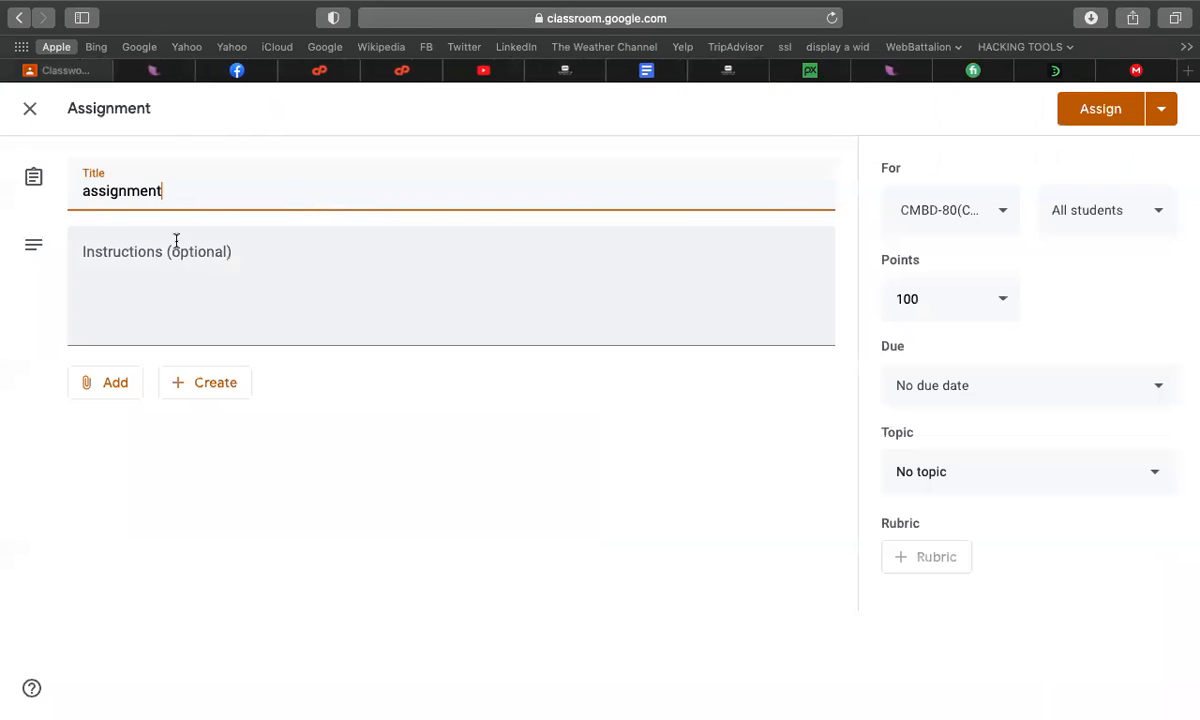
text((at a blank page - insert all widgets and cust)
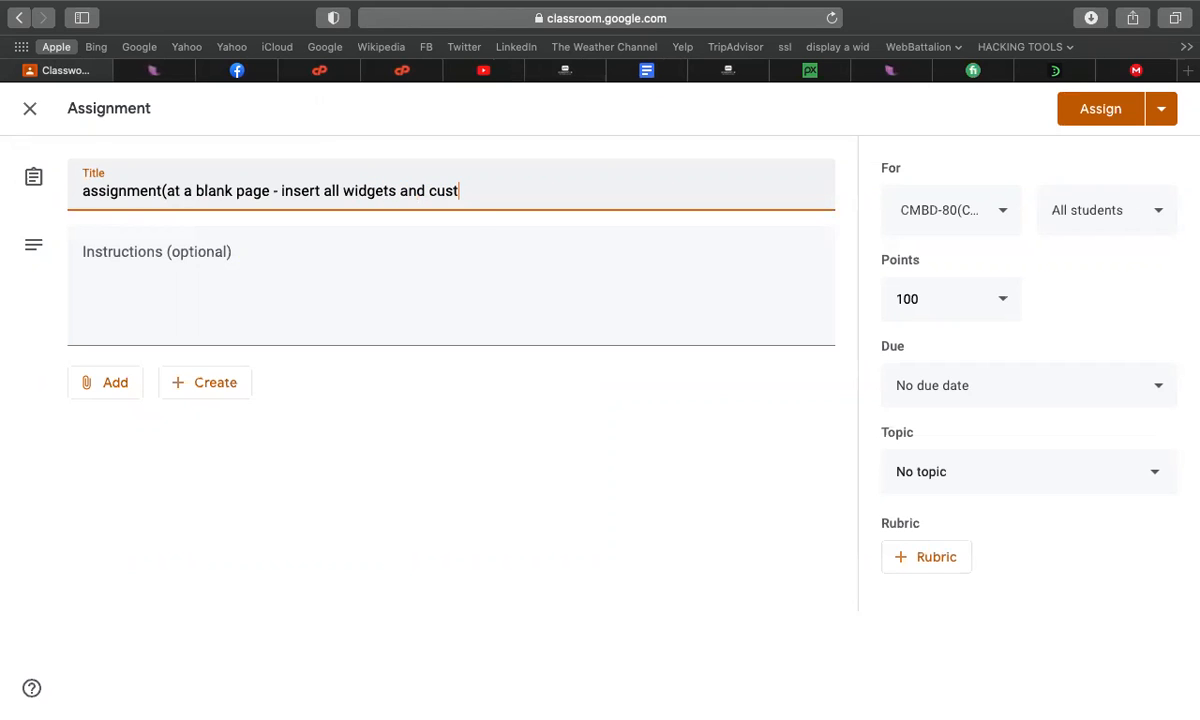
text(omizw)
key(BackSpace)
text(e)
key(BackSpace)
text(0)
key(BackSpace)
text() and submit the link)
Set the assignment's topic to Episode-02 (brandYourself + Google Business) and assign it to the class
click(996, 470)
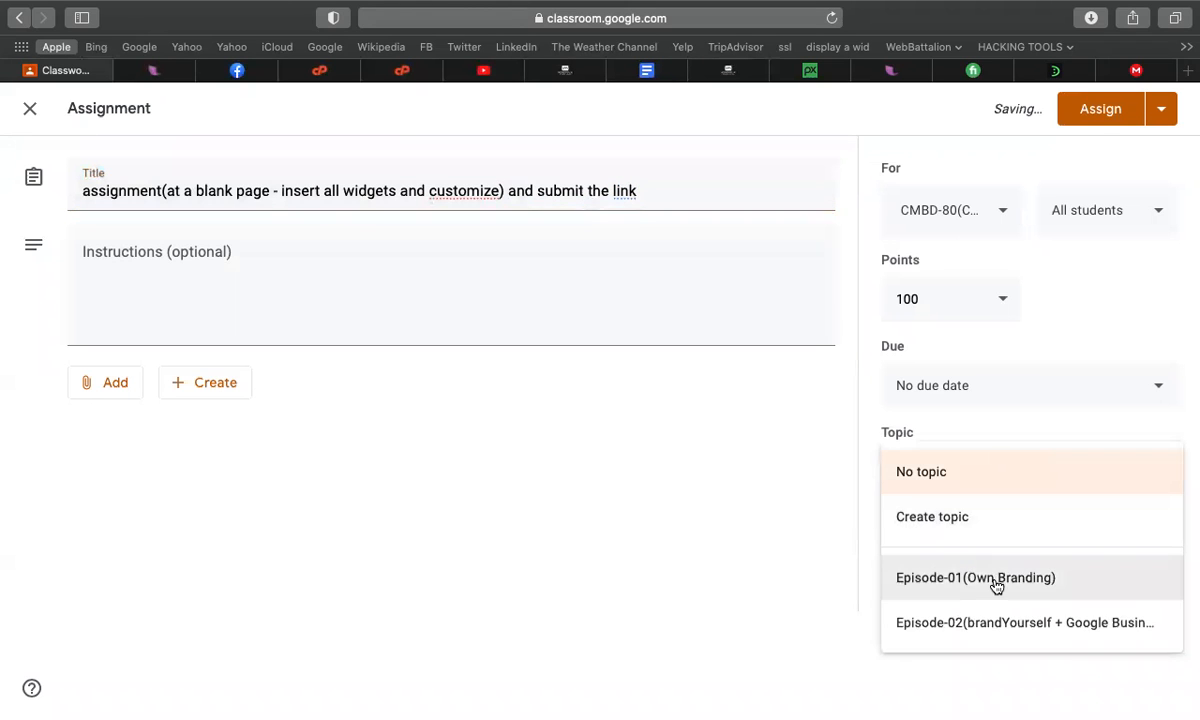
click(970, 620)
click(1085, 109)
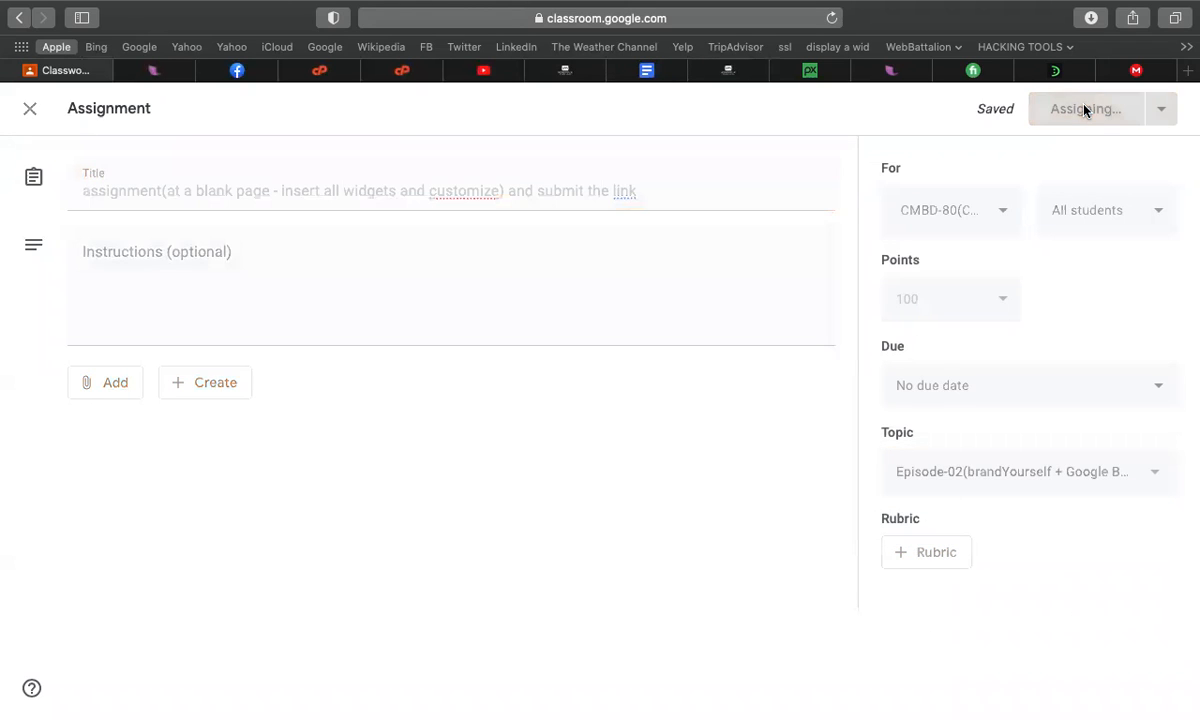